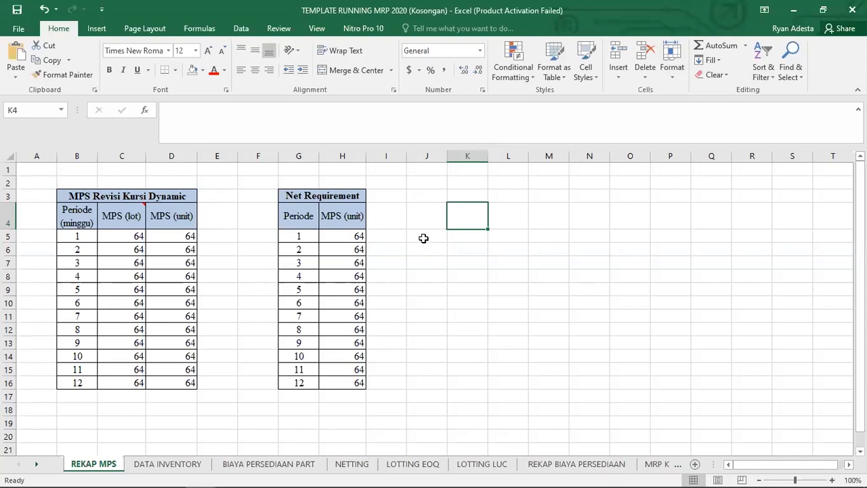
left_click(423, 237)
left_click(491, 247)
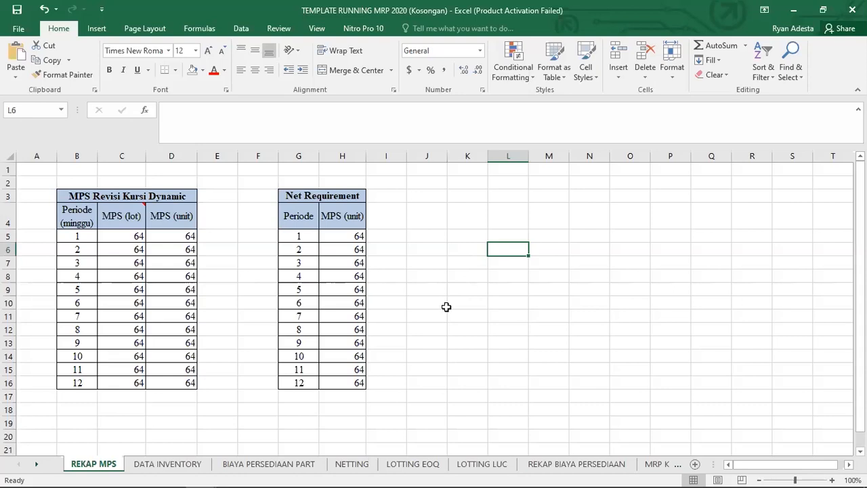
left_click(188, 196)
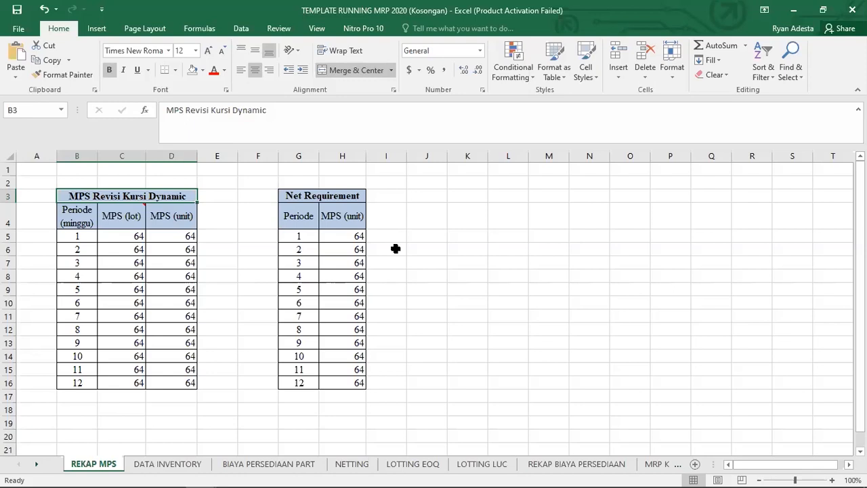
left_click(395, 247)
left_click(435, 245)
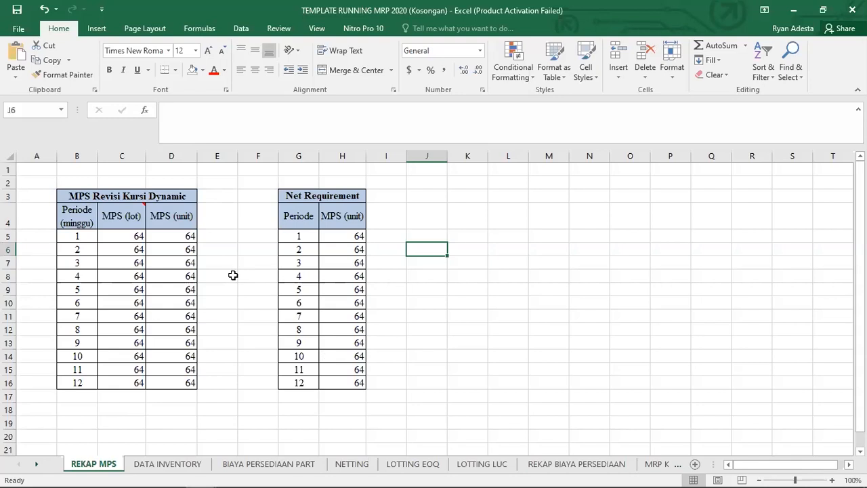
- Examine the MPS (lot) values for the first periods and the formula behind the period 1 MPS (unit) cell D5
left_click(150, 193)
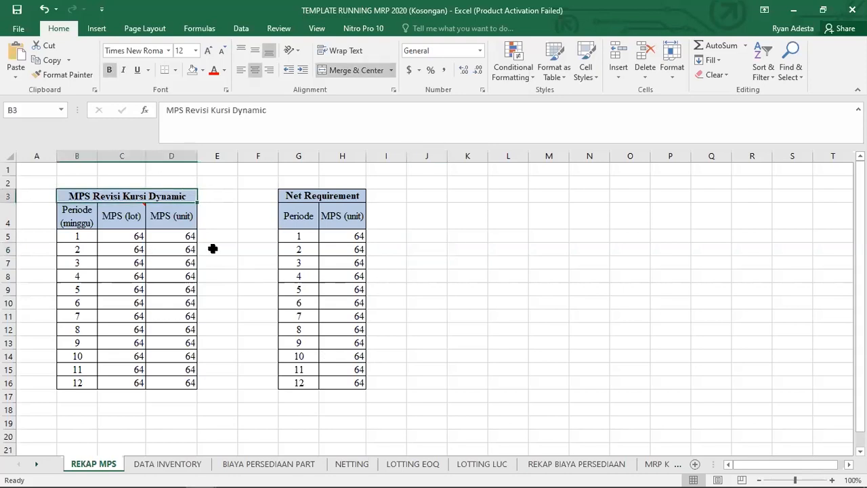
left_click(138, 235)
left_click(138, 250)
left_click(135, 265)
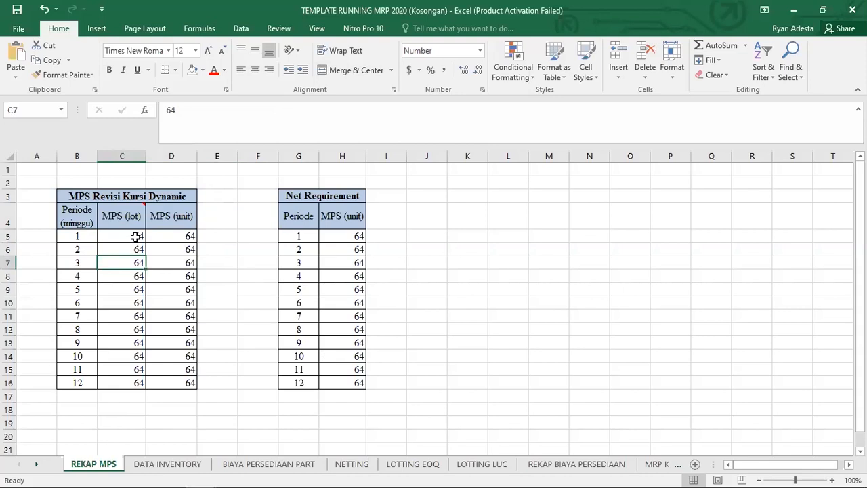
left_click(136, 235)
left_click(140, 255)
left_click(140, 276)
left_click(132, 238)
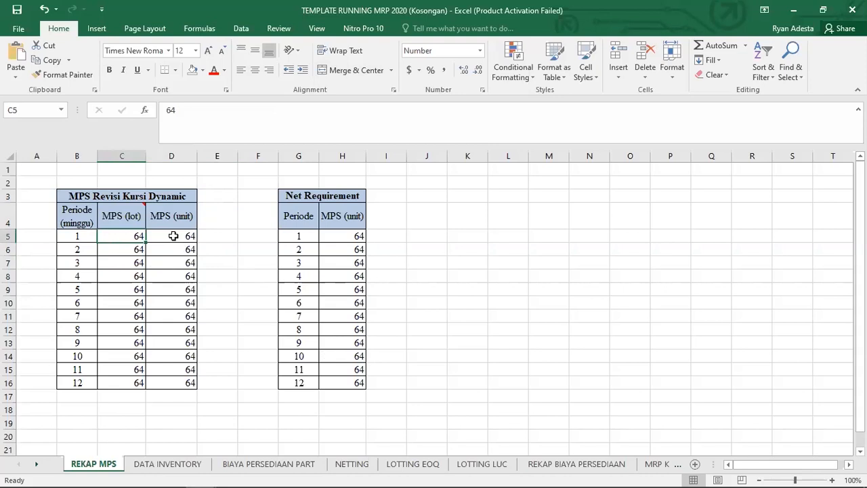
left_click(173, 235)
double_click(173, 236)
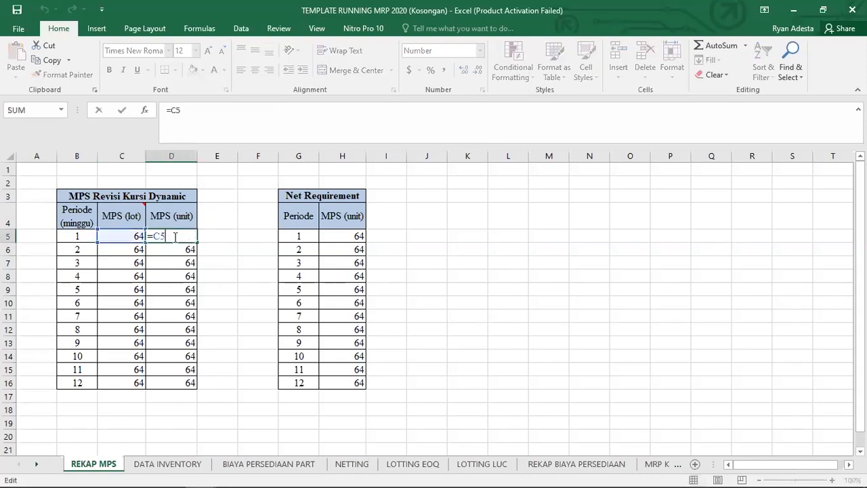
key("Return")
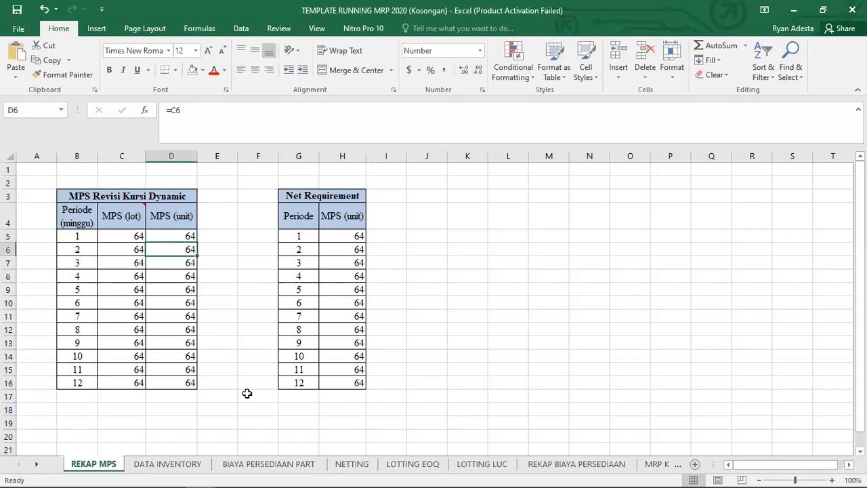
- View the DATA INVENTORY and BIAYA PERSEDIAAN PART sheets briefly and return to REKAP MPS
left_click(193, 465)
left_click(253, 466)
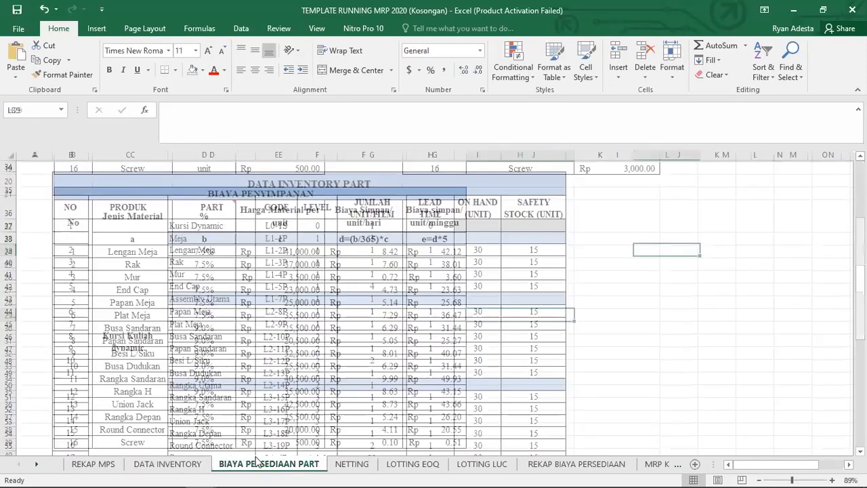
left_click(111, 467)
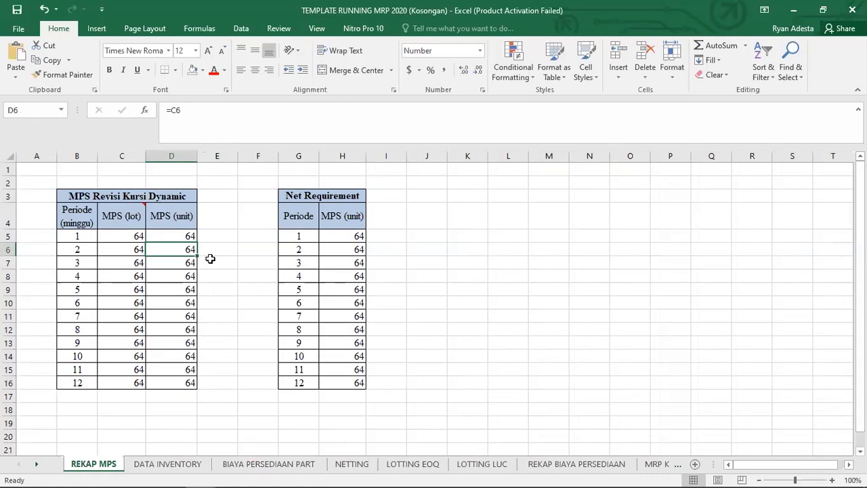
- Compare the MPS (lot) and MPS (unit) columns of the MPS Revisi Kursi Dynamic table, checking their headers and first-period cells
left_click(165, 234)
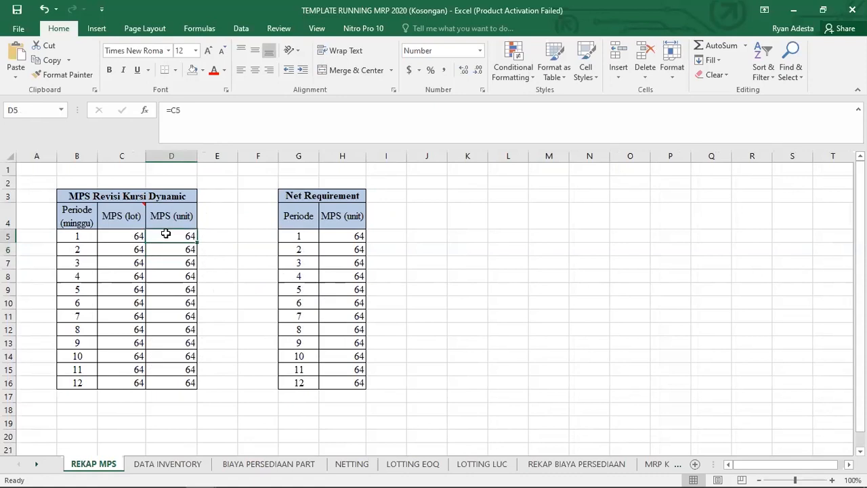
left_click(177, 248)
left_click(129, 246)
left_click(128, 236)
mouse_move(130, 218)
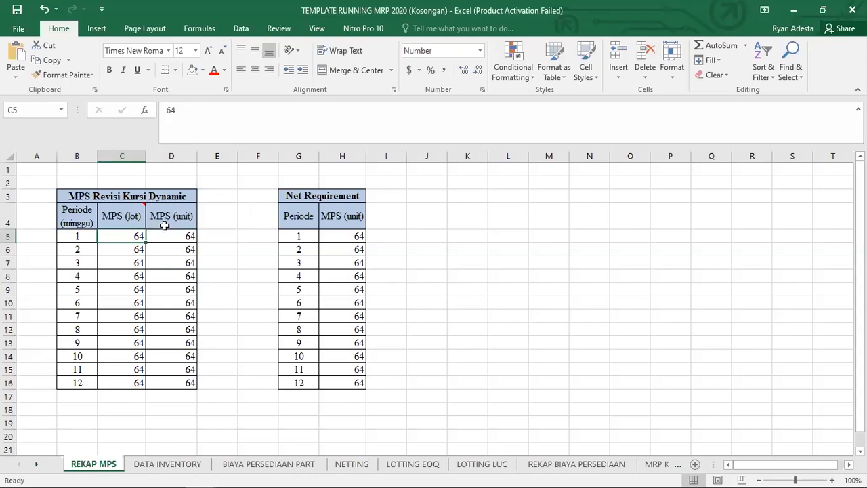
left_click(159, 222)
left_click(135, 219)
left_click(174, 224)
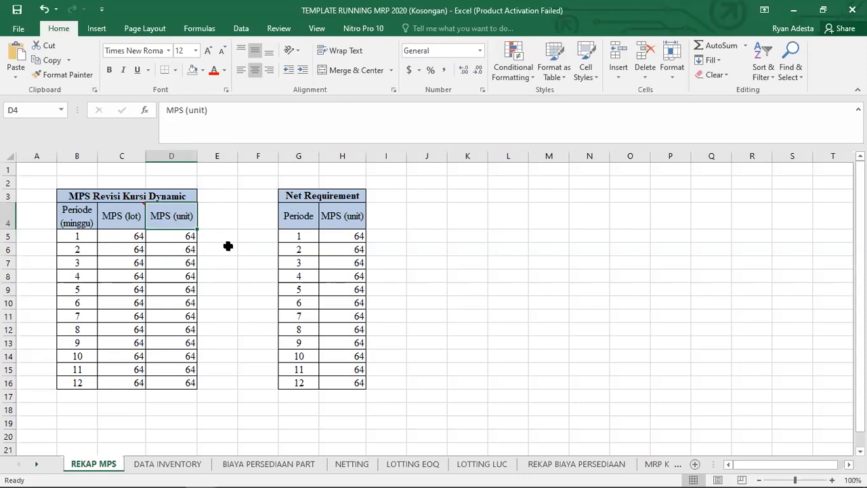
left_click(228, 247)
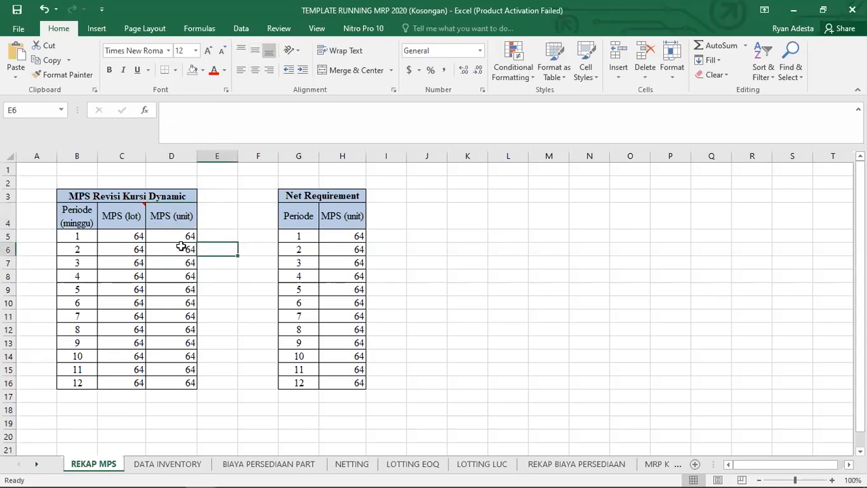
left_click(135, 240)
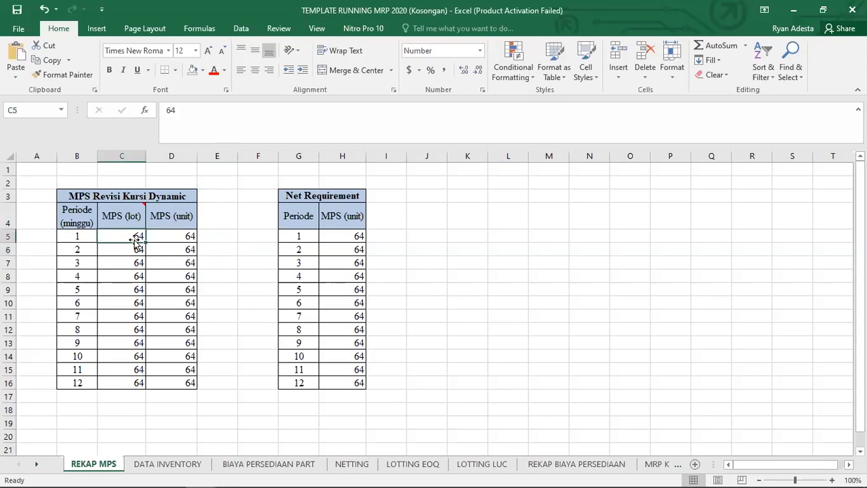
left_click(220, 250)
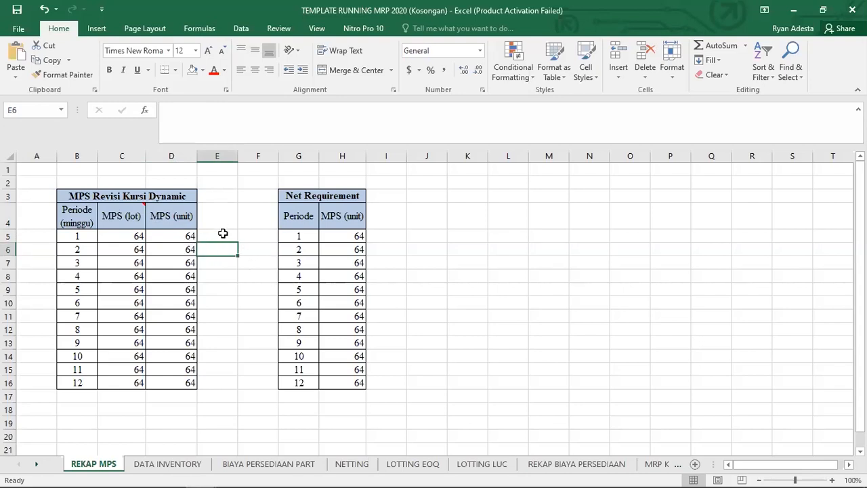
left_click(131, 236)
left_click(181, 235)
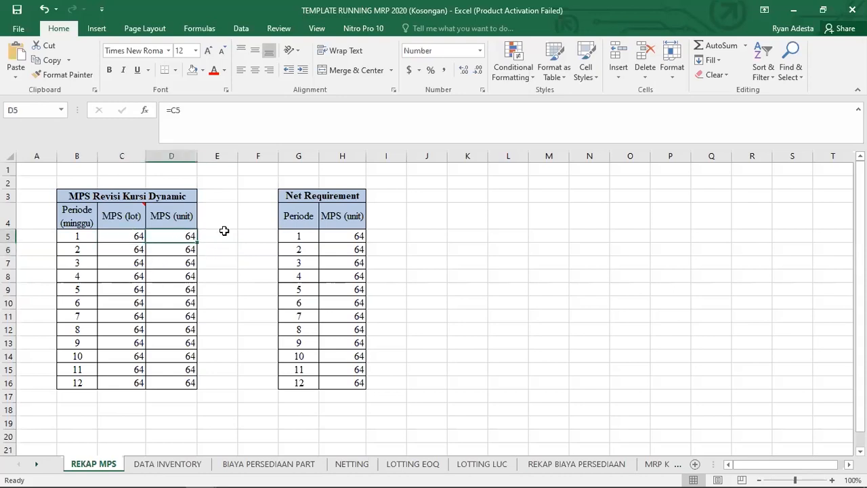
left_click(225, 232)
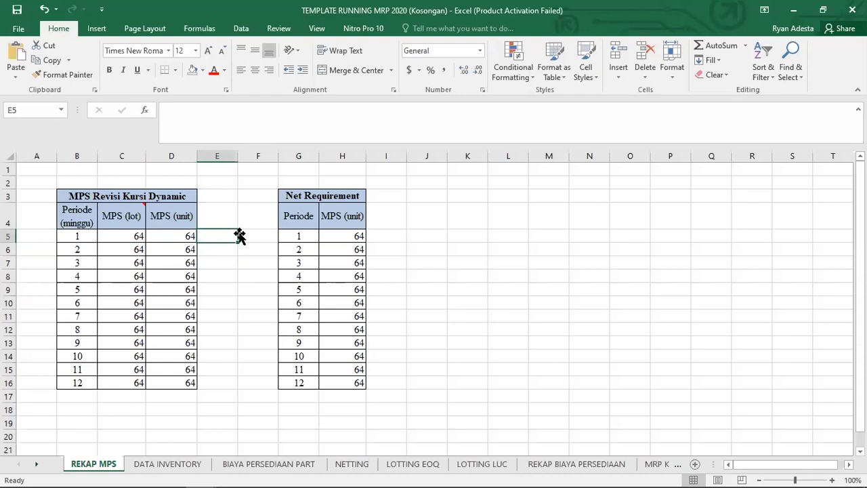
- Inspect the formula behind the period 1 MPS (unit) value in the Net Requirement table
left_click(338, 237)
double_click(338, 236)
key("Return")
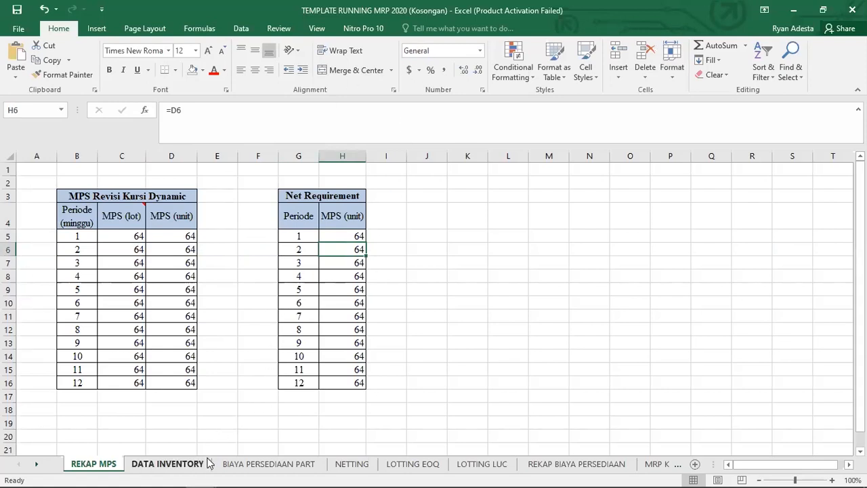
- Examine the bill of material diagram for Kursi Kuliah Dynamic on the DATA INVENTORY sheet, from the finished chair down to its level 3 parts
left_click(167, 463)
scroll(341, 338, "up", 12)
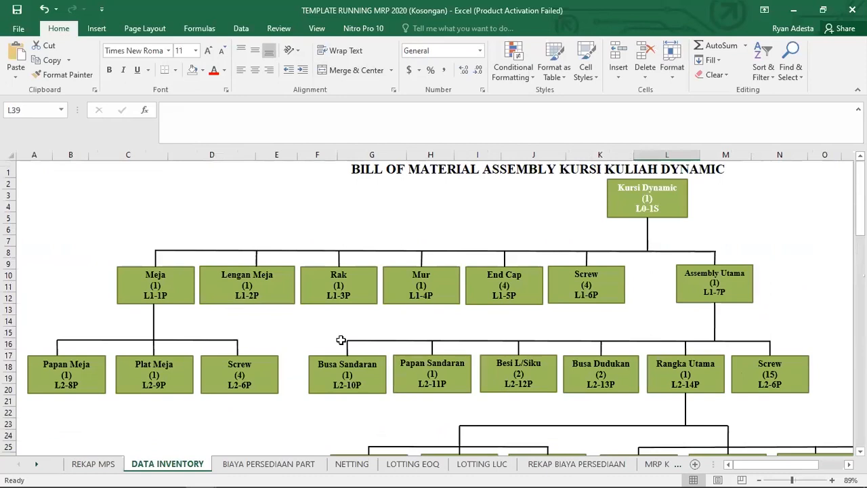
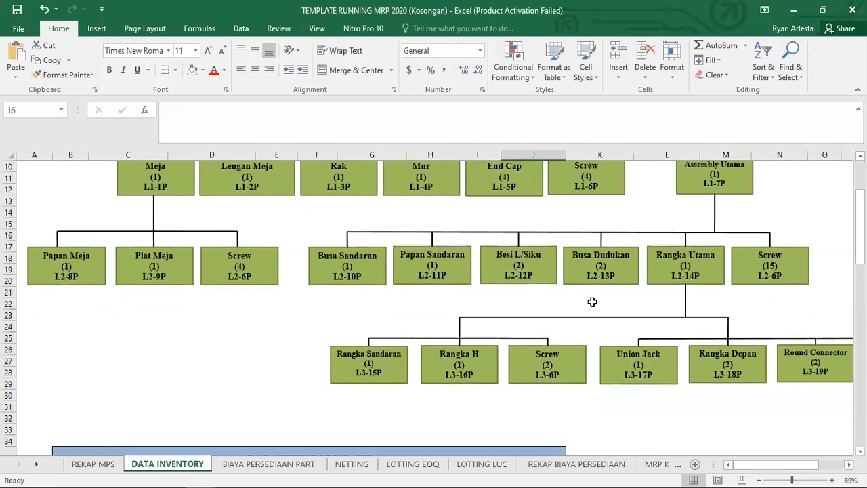
scroll(724, 417, "up", 1)
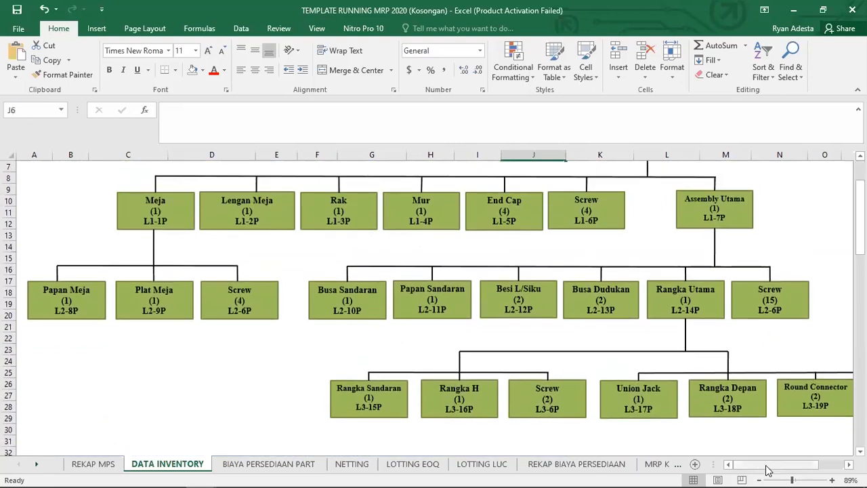
scroll(406, 312, "down", 2)
scroll(406, 312, "up", 3)
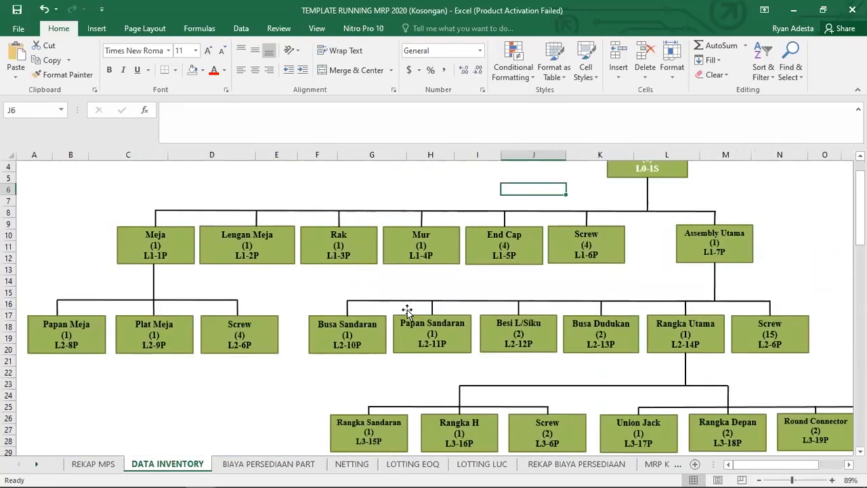
left_click(423, 277)
scroll(461, 286, "up", 1)
scroll(460, 286, "up", 1)
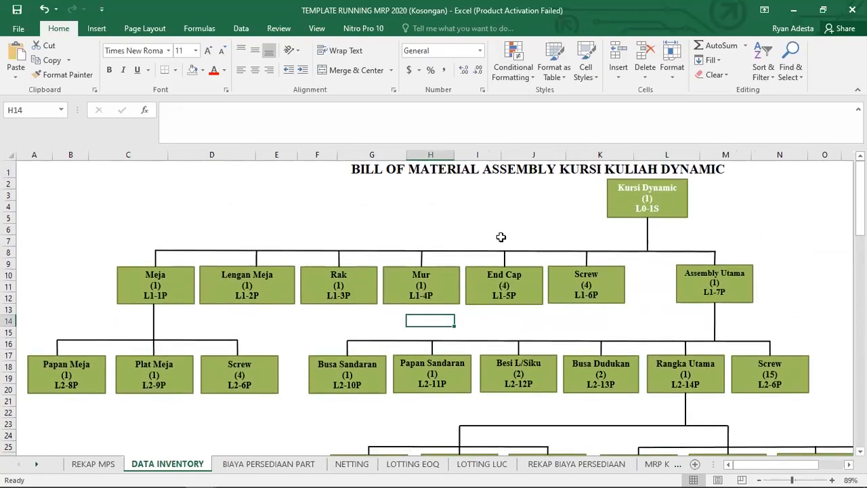
left_click(513, 220)
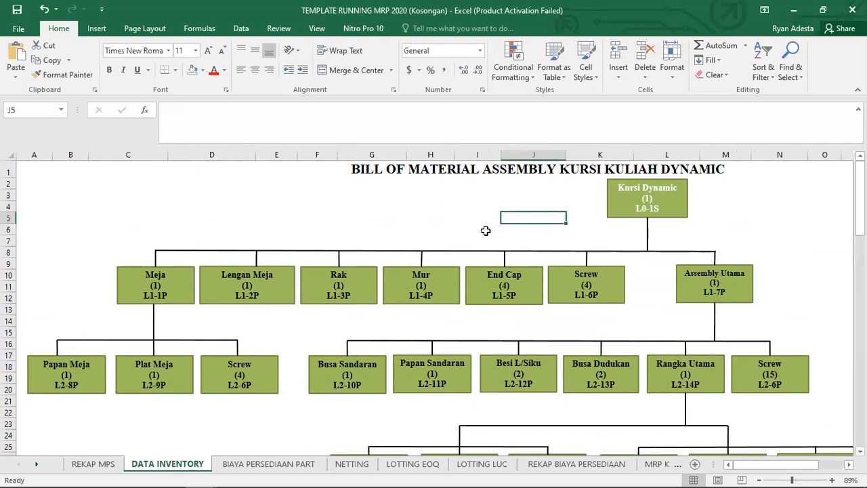
left_click(486, 231)
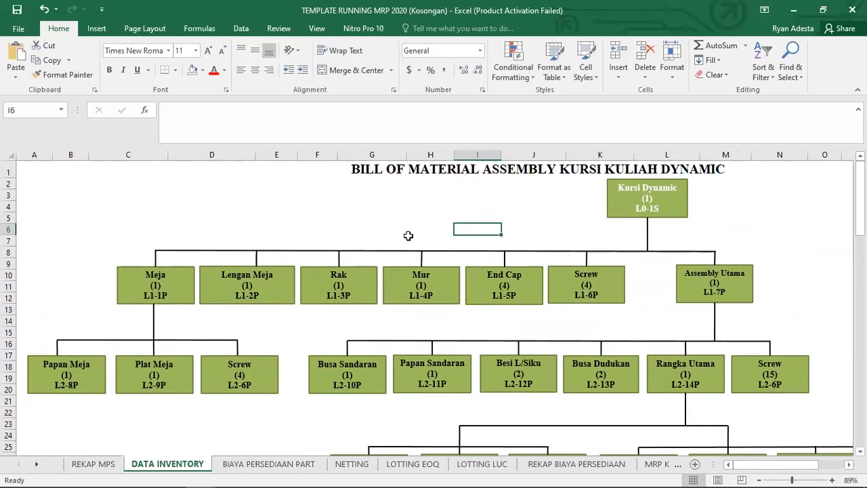
- Review the DATA INVENTORY PART table below the diagram, covering part names, codes, levels, lead times, on-hand units and safety stock
scroll(408, 235, "down", 8)
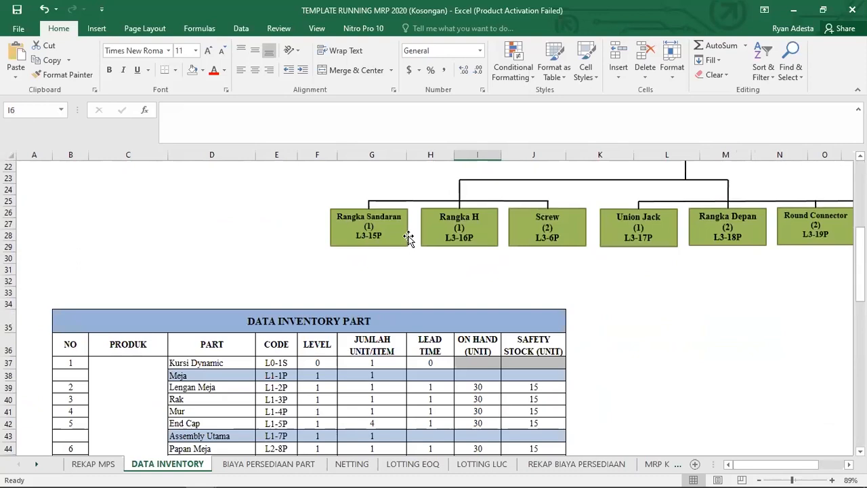
scroll(408, 237, "down", 2)
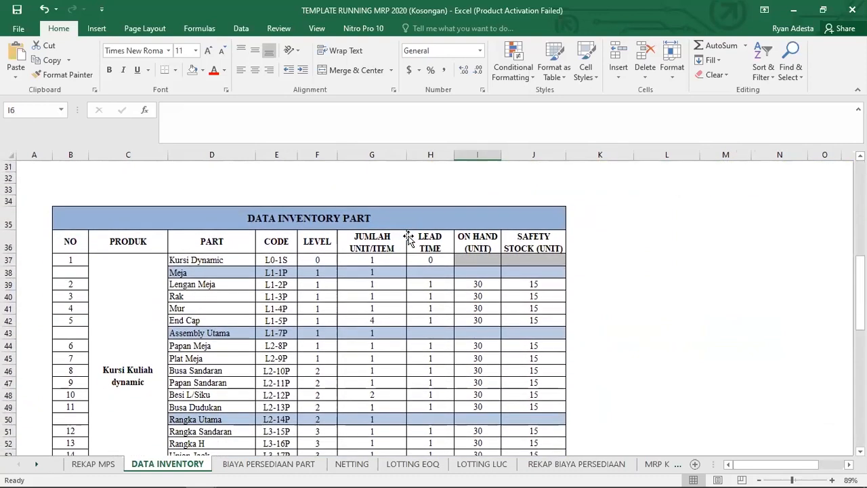
scroll(409, 237, "down", 1)
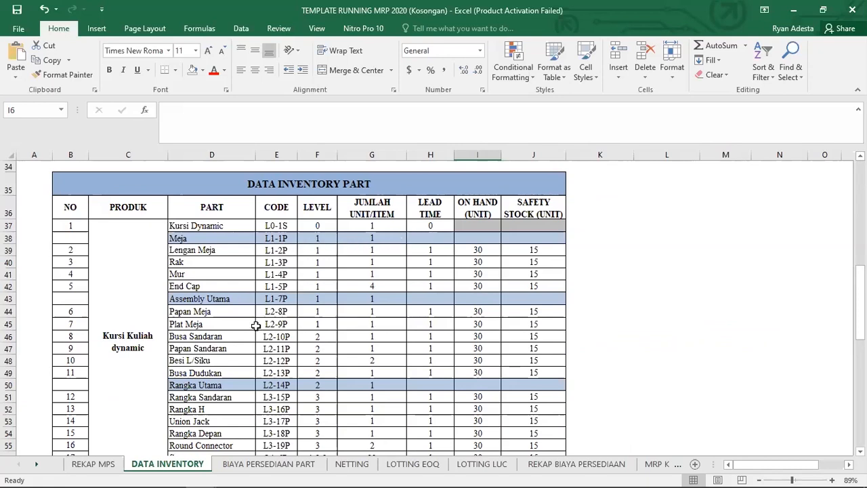
scroll(240, 324, "down", 1)
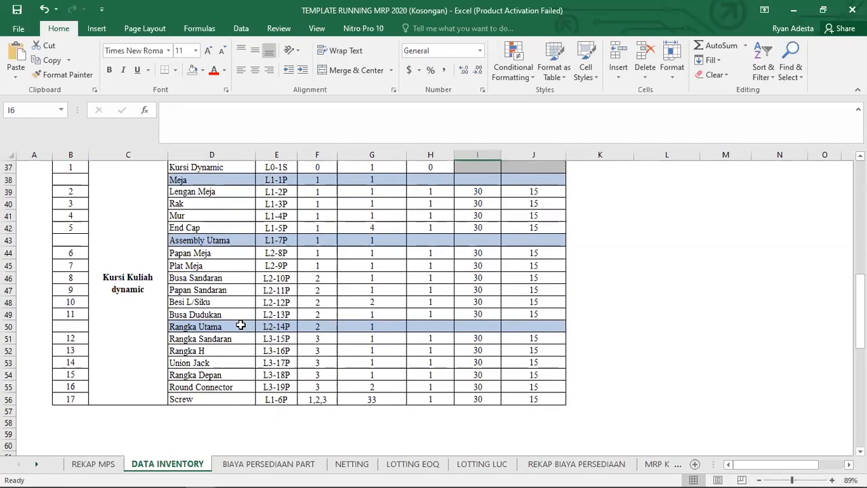
scroll(241, 324, "up", 1)
left_click(677, 250)
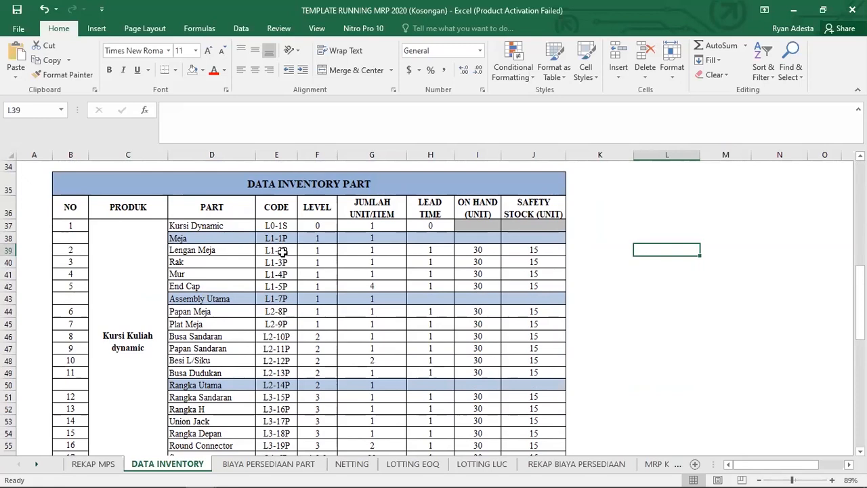
scroll(315, 358, "down", 1)
scroll(316, 358, "up", 1)
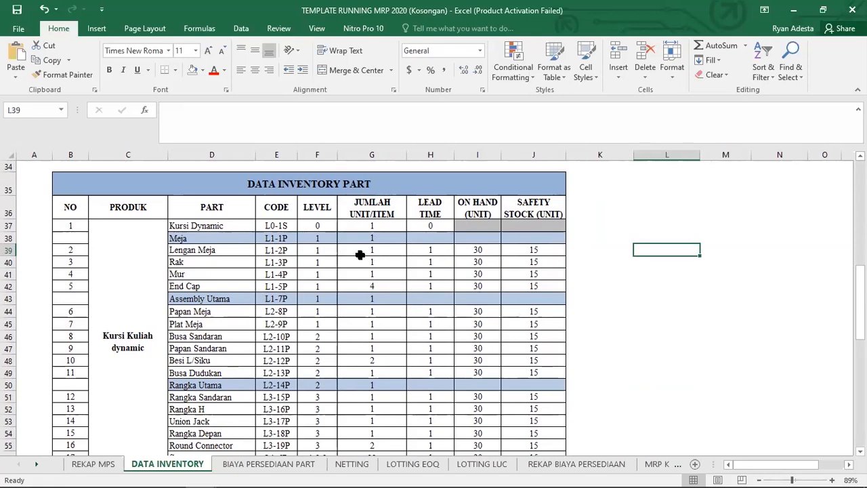
- Check the JUMLAH UNIT/ITEM quantities for Kursi Dynamic, Lengan Meja, Mur and End Cap in the inventory table
left_click(364, 227)
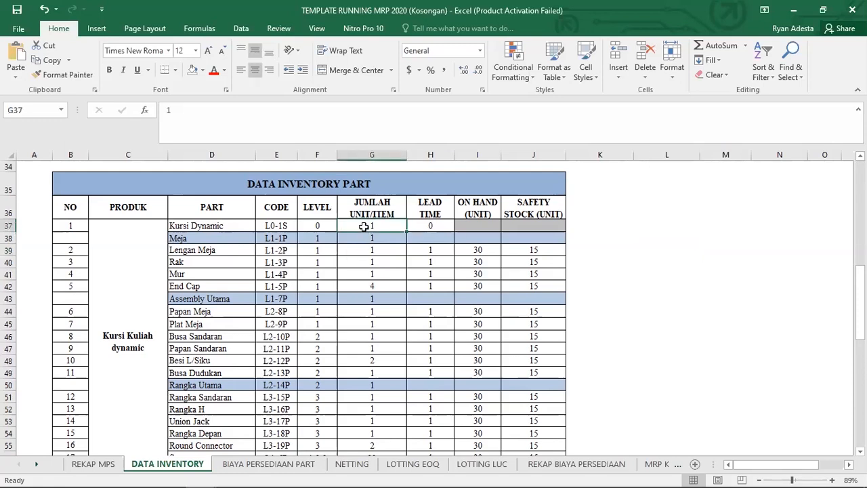
left_click(381, 249)
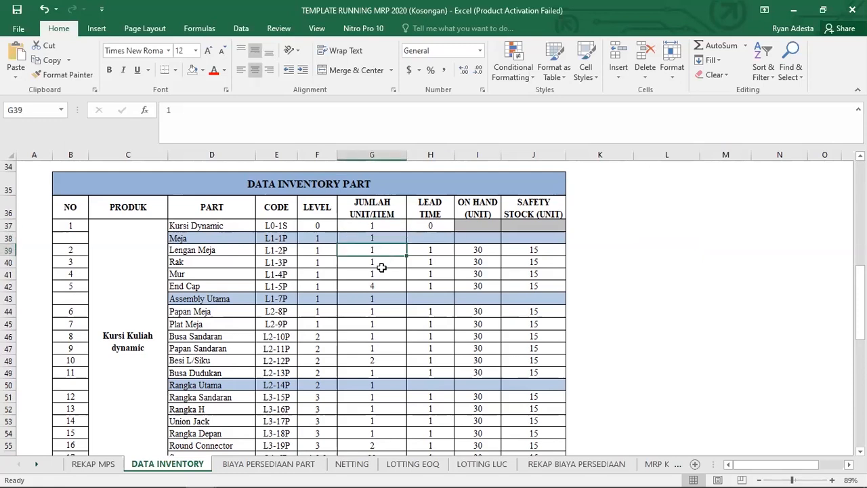
left_click(382, 275)
left_click(384, 286)
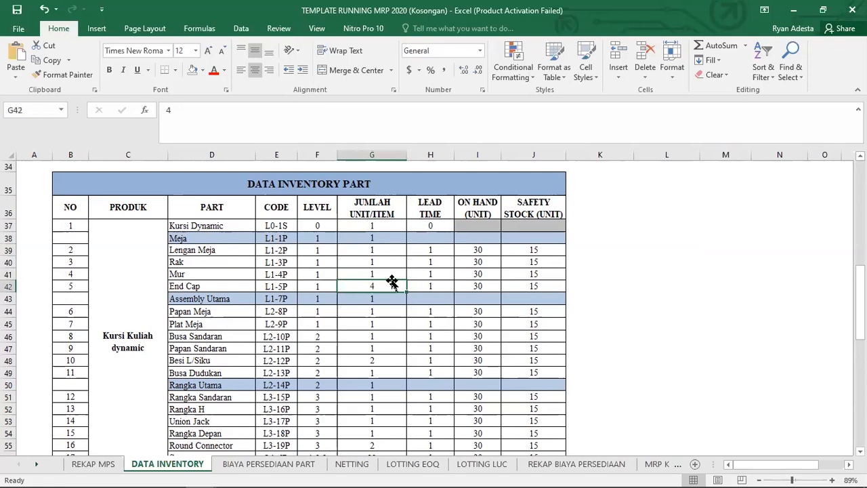
- Check the JUMLAH UNIT/ITEM quantities for Screw and Rak in the DATA INVENTORY PART table
scroll(392, 284, "down", 3)
left_click(393, 327)
scroll(396, 320, "up", 1)
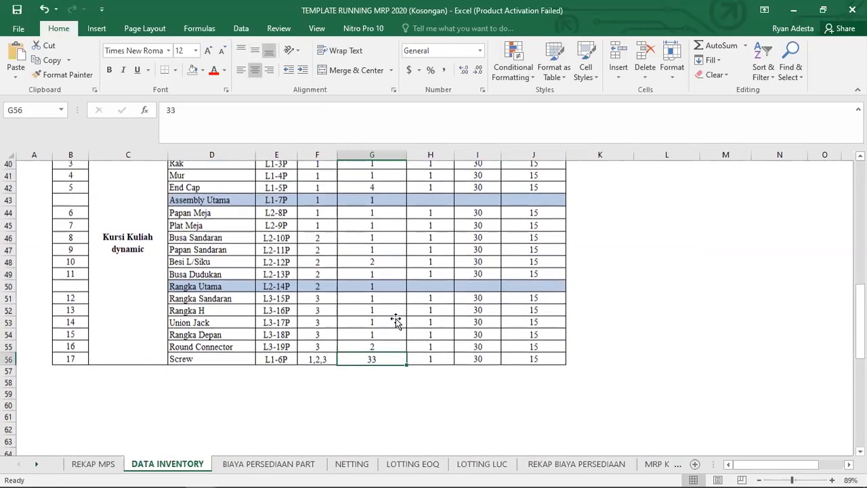
scroll(396, 318, "up", 3)
left_click(388, 298)
scroll(387, 300, "down", 1)
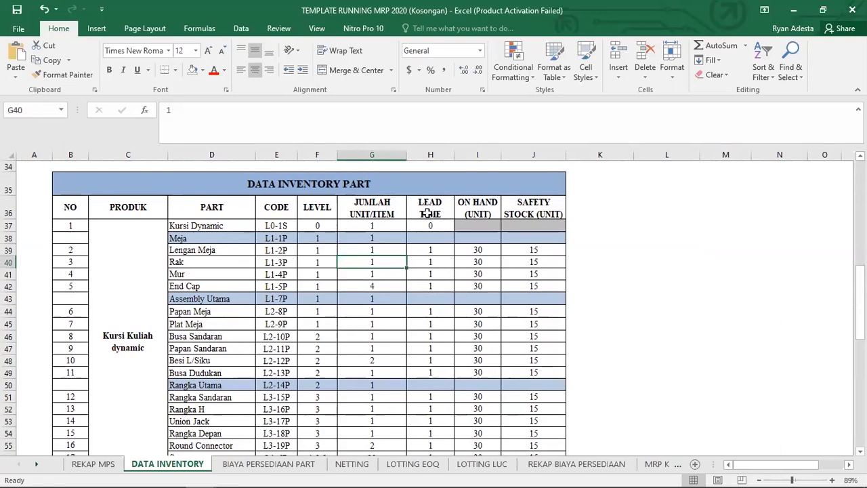
- Compare the lead times of Lengan Meja and Rak with the weekly periods on the REKAP MPS sheet
left_click(421, 252)
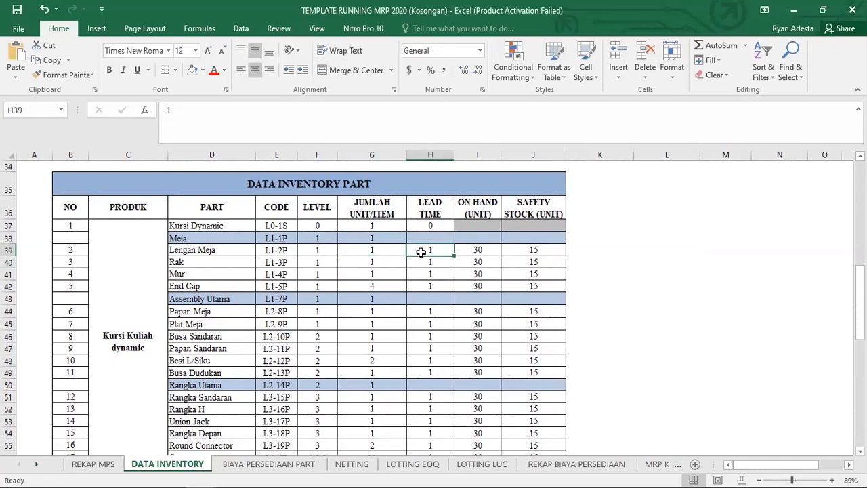
left_click(102, 468)
left_click(229, 266)
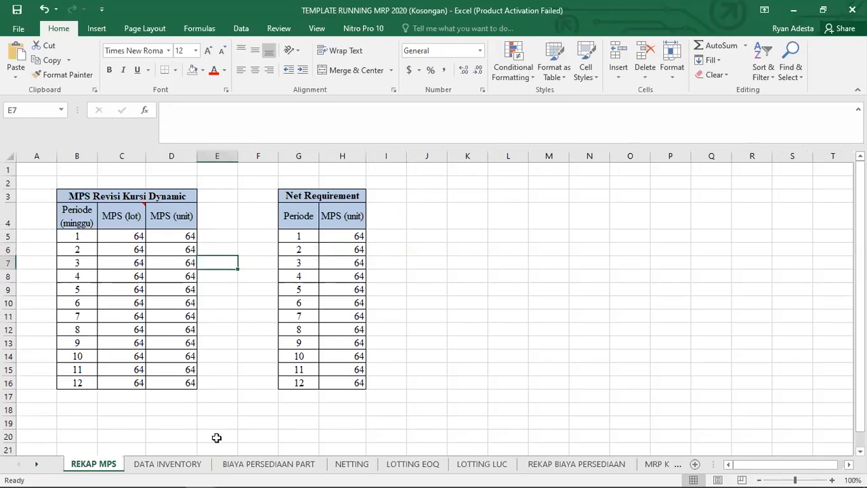
left_click(167, 464)
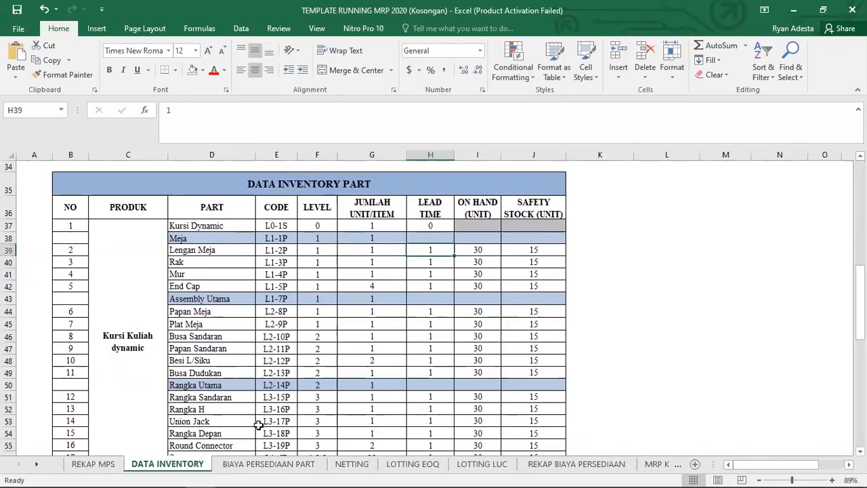
left_click(437, 268)
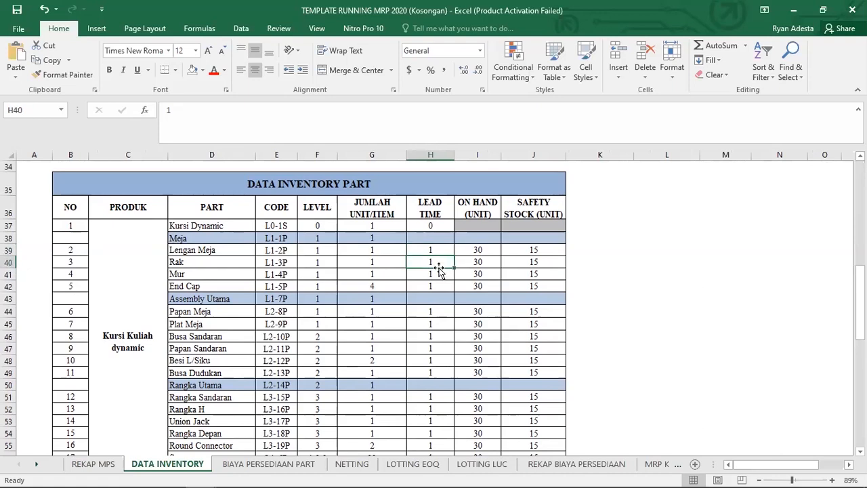
- Review the LEAD TIME column for all parts, including the Kursi Dynamic row
scroll(439, 270, "down", 2)
scroll(439, 271, "up", 3)
scroll(439, 271, "down", 3)
scroll(437, 246, "up", 3)
left_click(432, 228)
left_click_drag(191, 224, 532, 226)
- Review the ON HAND (UNIT) column of the inventory table, checking Lengan Meja and Mur
left_click(477, 252)
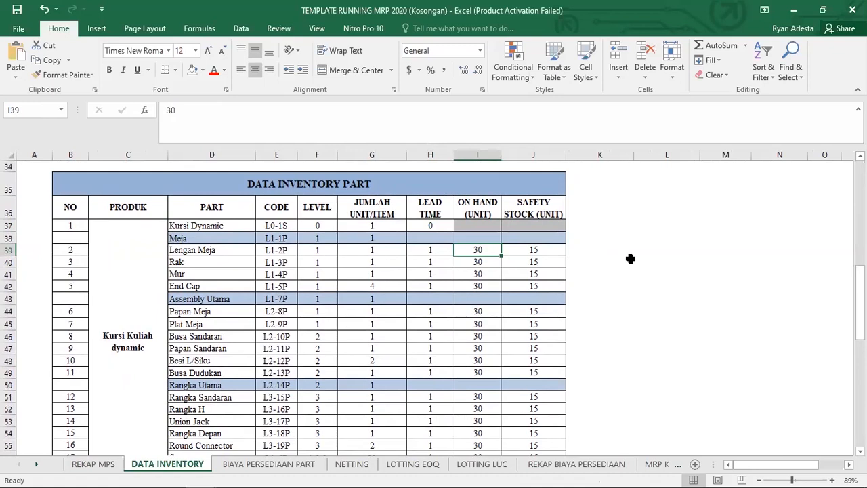
left_click(496, 274)
scroll(497, 276, "down", 2)
scroll(495, 277, "up", 2)
scroll(496, 278, "down", 2)
scroll(497, 281, "up", 4)
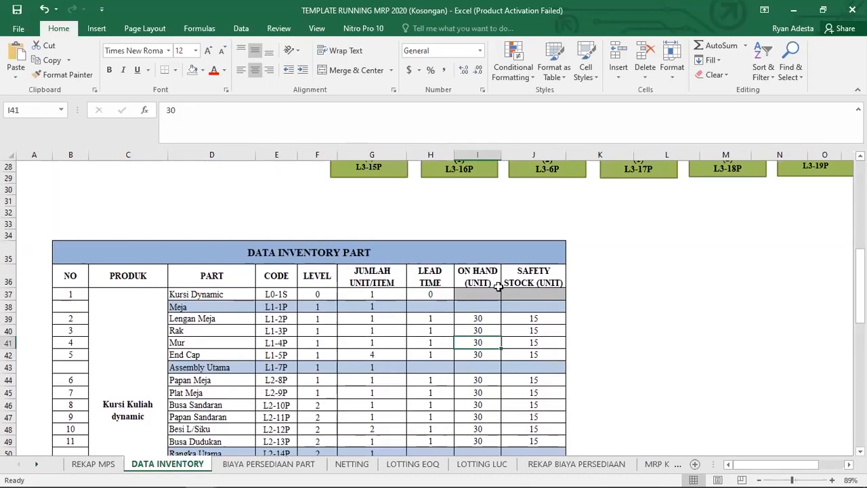
scroll(571, 297, "down", 1)
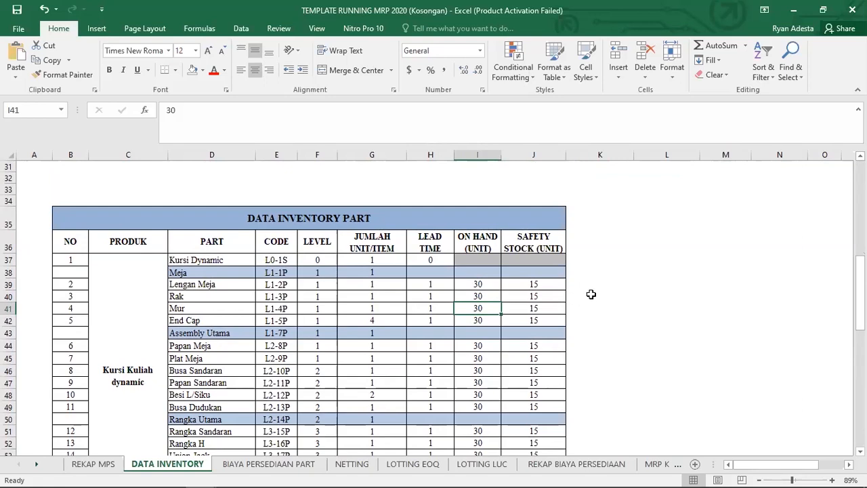
- Review the SAFETY STOCK (UNIT) column of the inventory table, checking the value for Rak
left_click(593, 295)
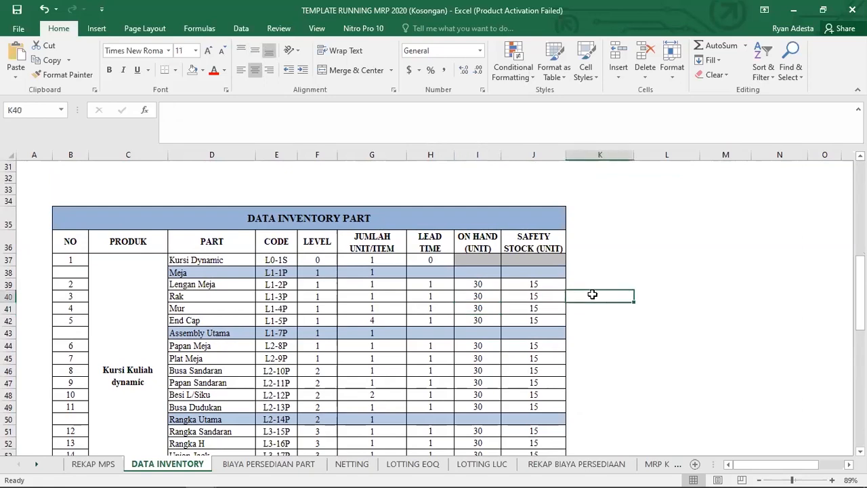
left_click(593, 286)
scroll(592, 296, "down", 1)
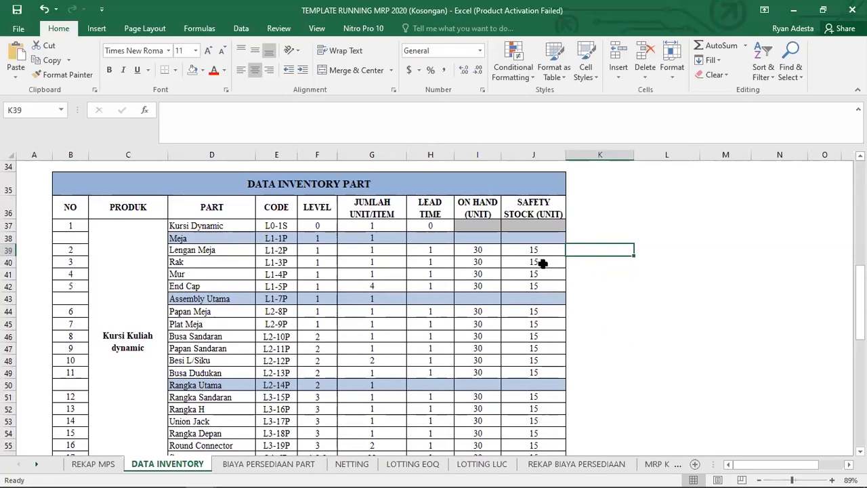
left_click(542, 263)
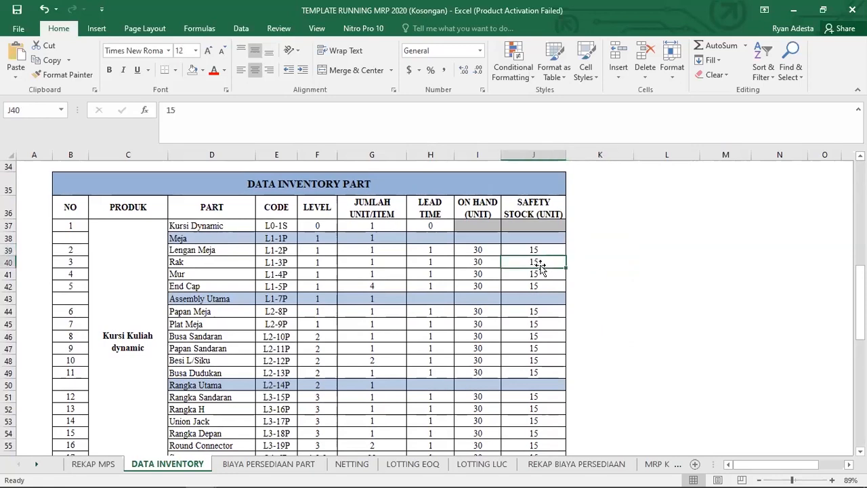
scroll(564, 288, "down", 1)
scroll(565, 288, "up", 1)
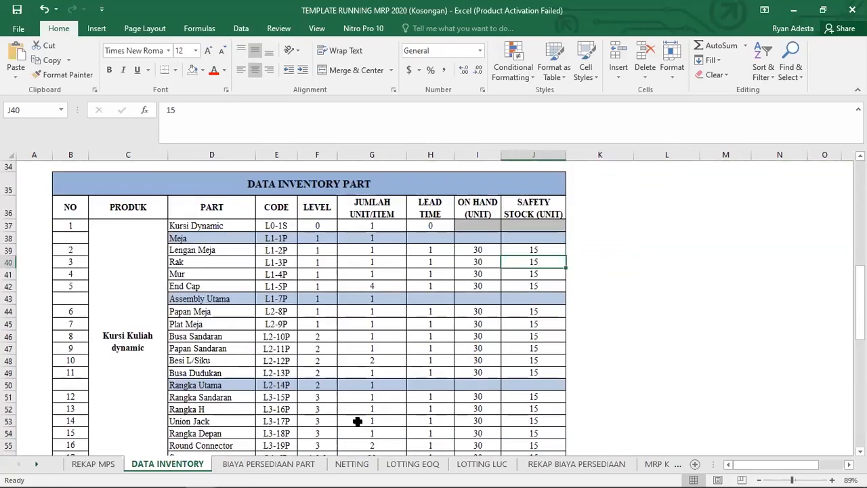
- Compare the bill of material diagram with the part rows in the DATA INVENTORY PART table
scroll(358, 420, "up", 5)
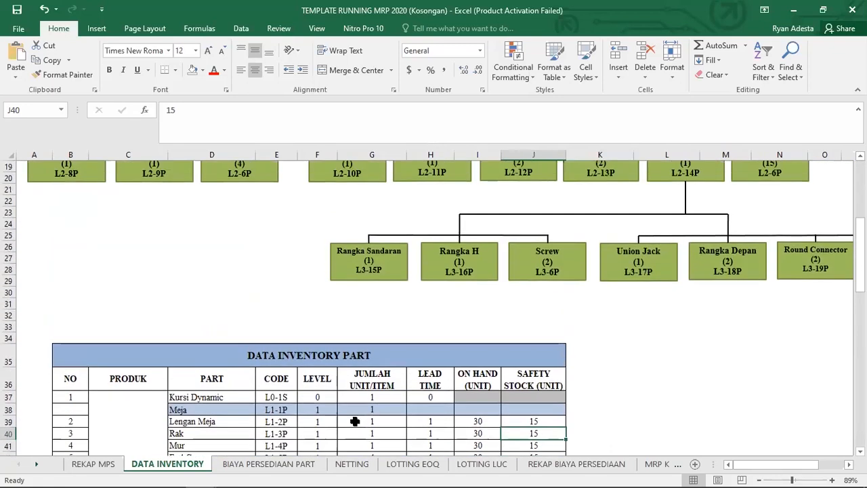
scroll(355, 421, "up", 6)
scroll(354, 420, "down", 5)
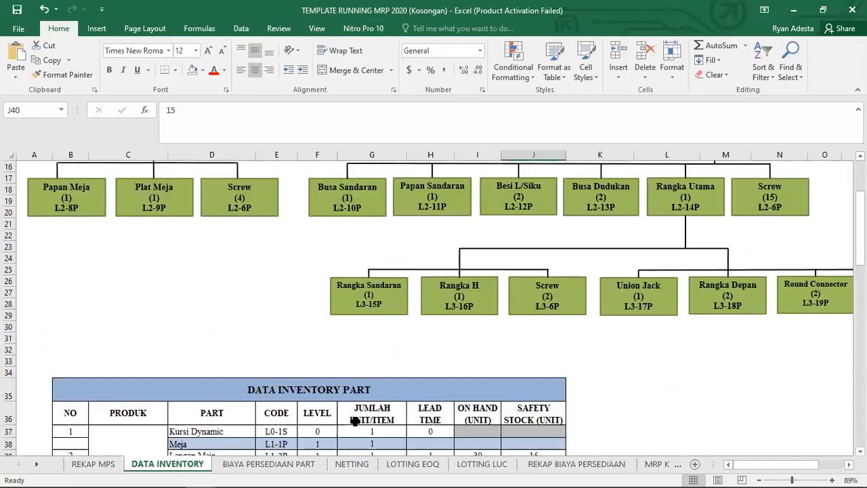
scroll(353, 420, "down", 5)
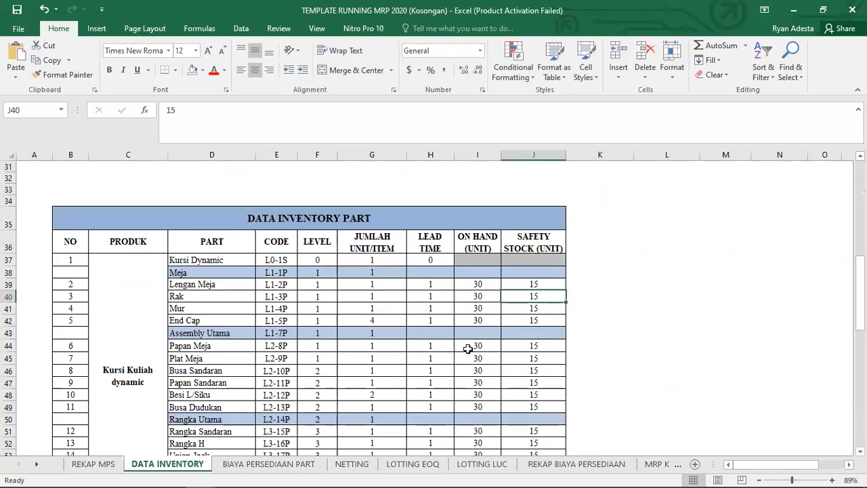
scroll(333, 315, "up", 7)
scroll(345, 317, "down", 8)
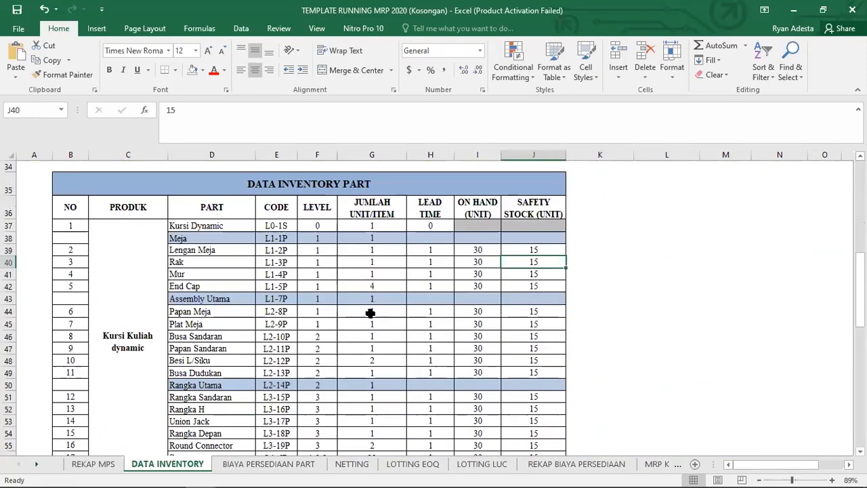
left_click(667, 286)
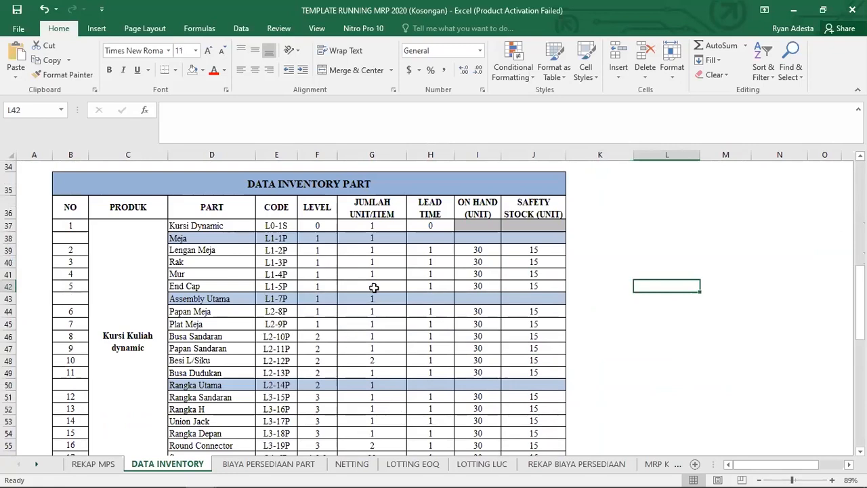
- Show the BIAYA PERSEDIAAN PART sheet and review its BIAYA PEMBELIAN and BIAYA PEMESANAN tables
left_click(276, 467)
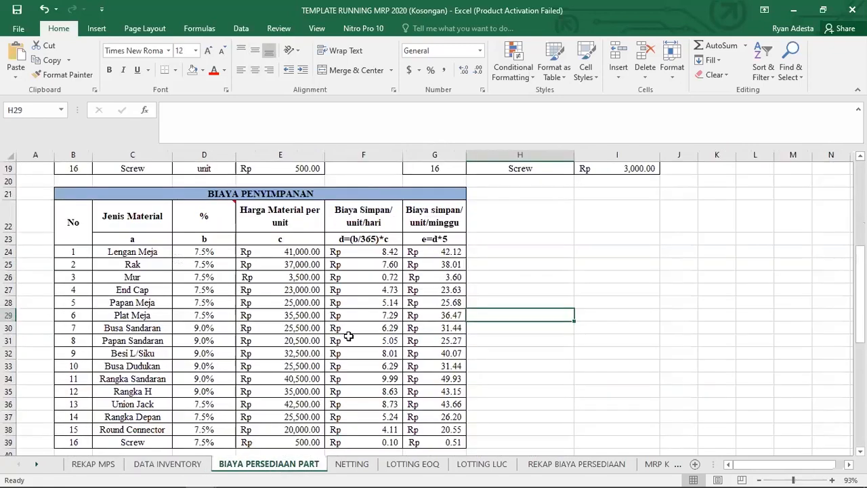
scroll(350, 335, "up", 6)
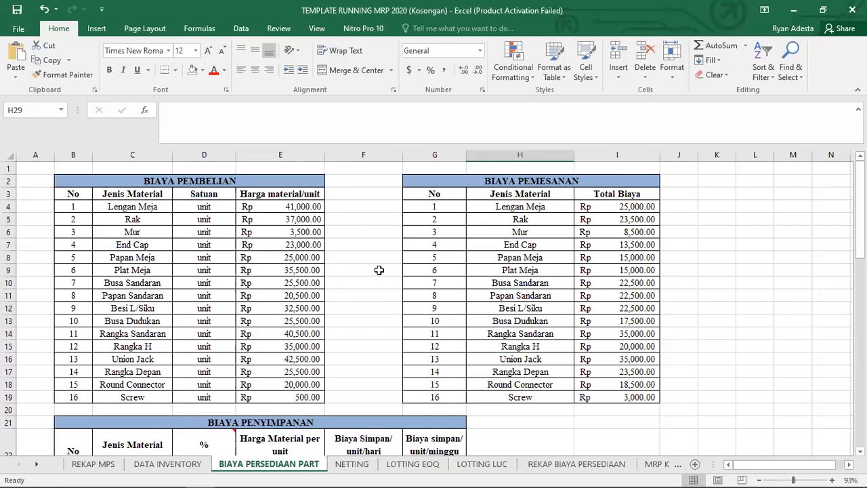
scroll(382, 273, "down", 1)
scroll(382, 272, "up", 1)
left_click(292, 181)
left_click(362, 183)
scroll(390, 271, "down", 2)
scroll(390, 271, "up", 2)
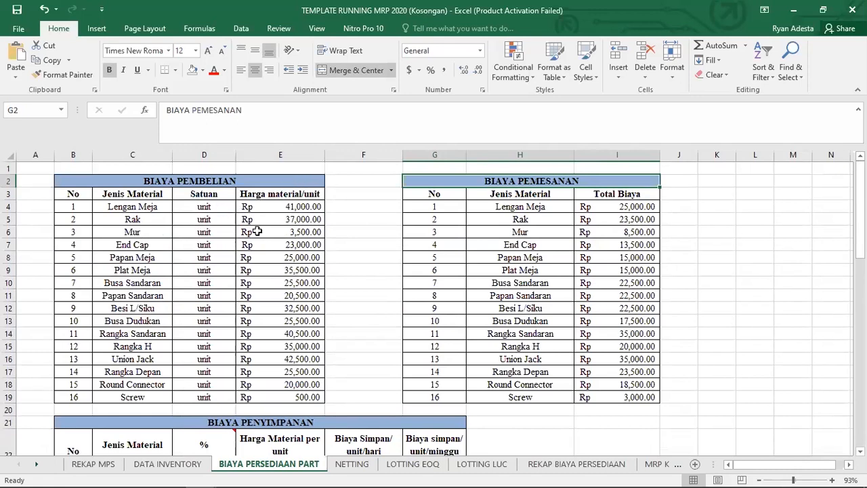
- Inspect the Lengan Meja name reference and the Lengan Meja and Rak unit prices in BIAYA PEMBELIAN, alongside the BIAYA PEMESANAN costs
left_click(153, 209)
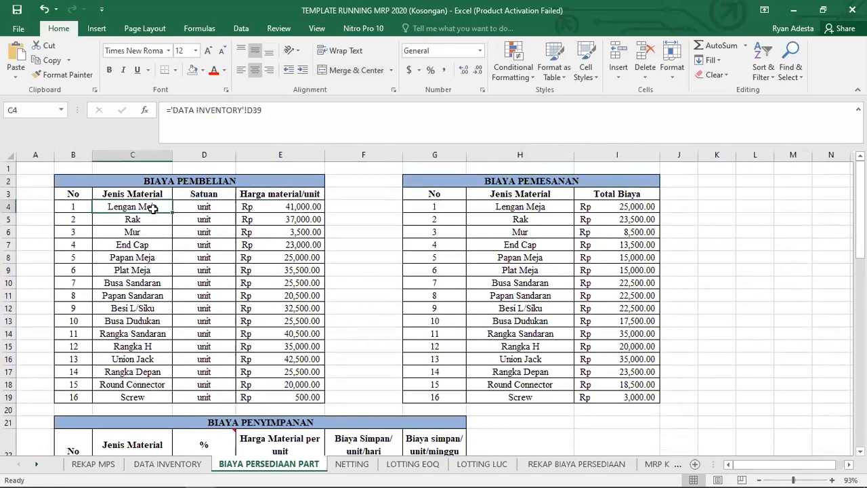
left_click(280, 208)
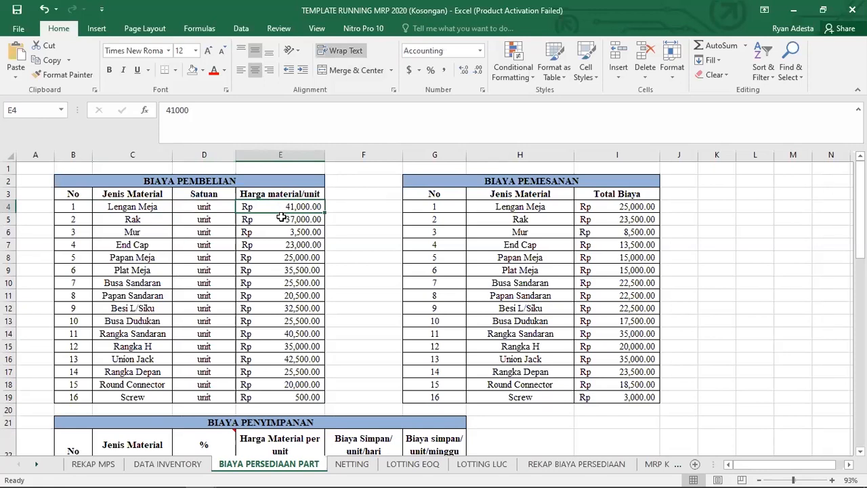
left_click(281, 219)
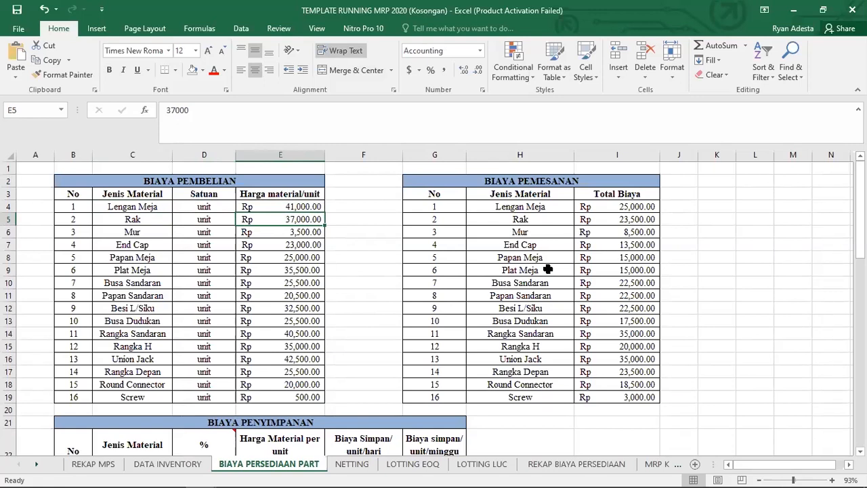
left_click(710, 227)
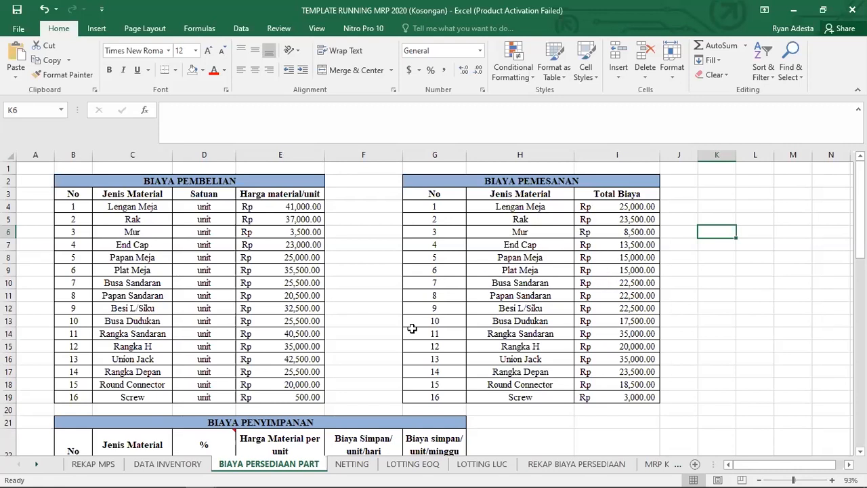
left_click(649, 293)
left_click(392, 262)
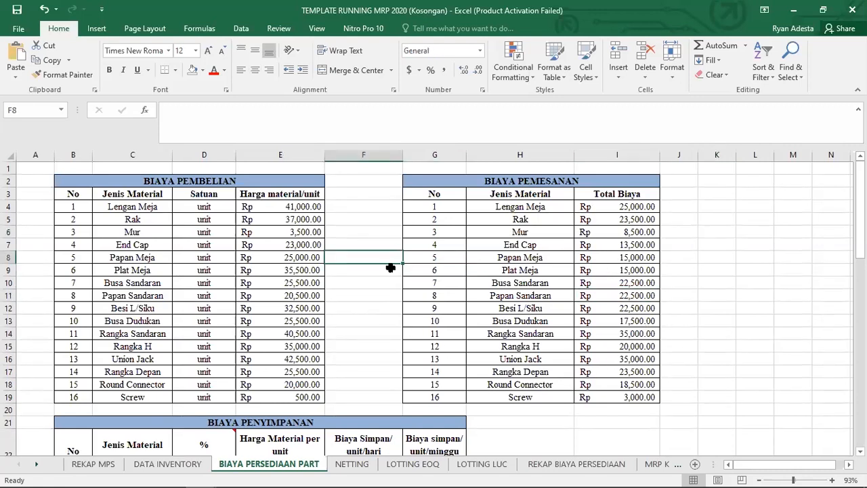
- Inspect the BIAYA PENYIMPANAN material price and the daily and weekly storage cost formulas for Lengan Meja and Mur
scroll(389, 269, "down", 4)
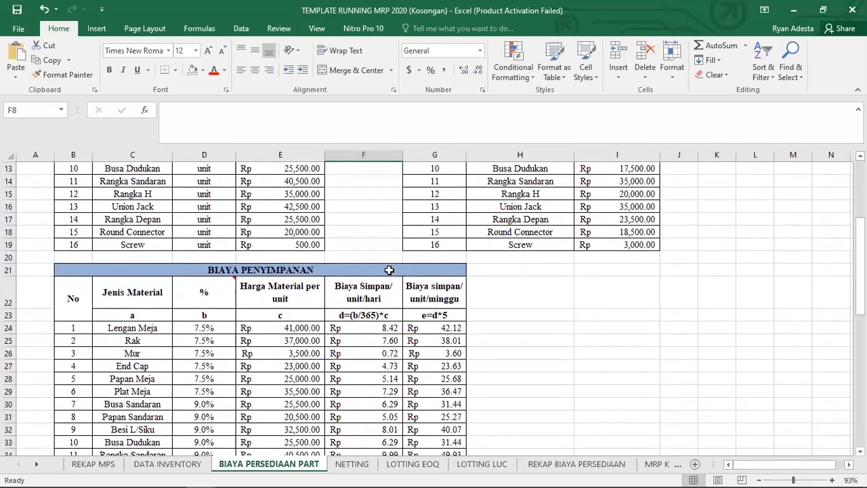
scroll(390, 270, "down", 1)
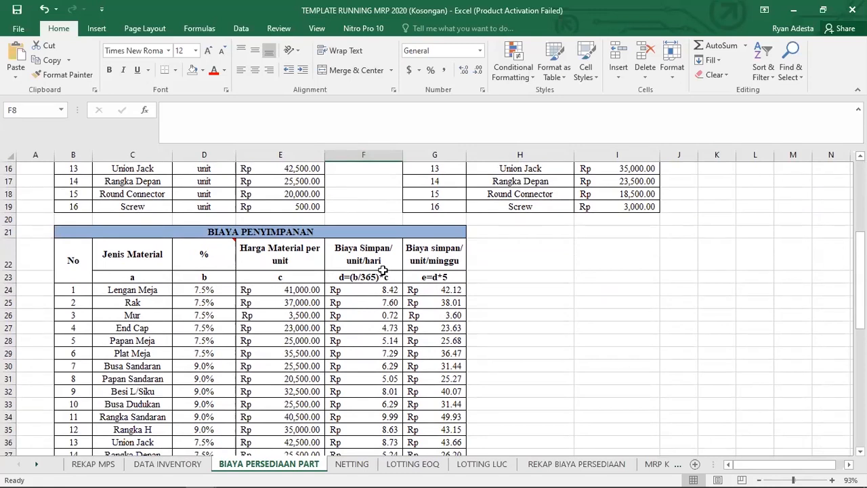
scroll(359, 260, "down", 1)
scroll(359, 261, "down", 1)
scroll(350, 260, "up", 1)
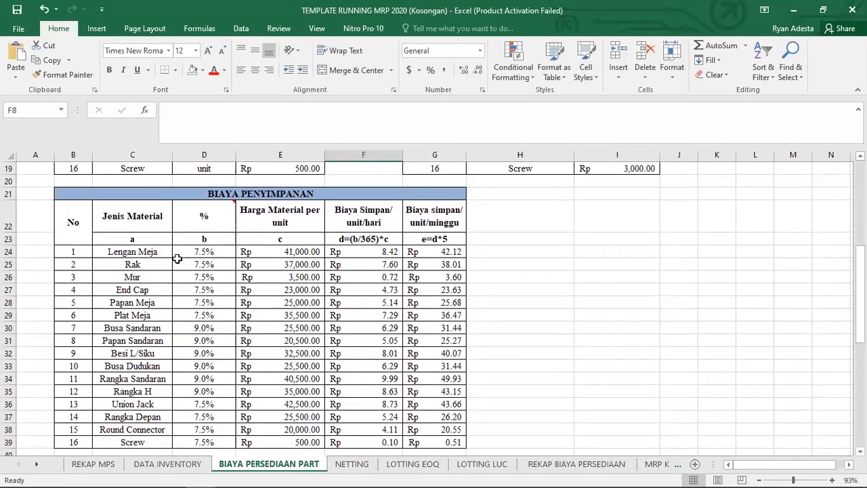
left_click(262, 254)
left_click(350, 277)
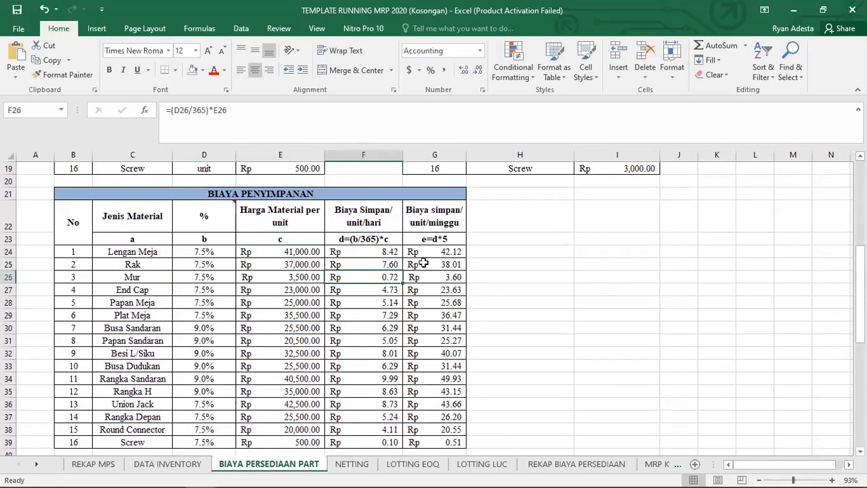
left_click(372, 255)
left_click(298, 254)
left_click(369, 254)
left_click(413, 257)
left_click(396, 254)
left_click_drag(396, 254, 428, 254)
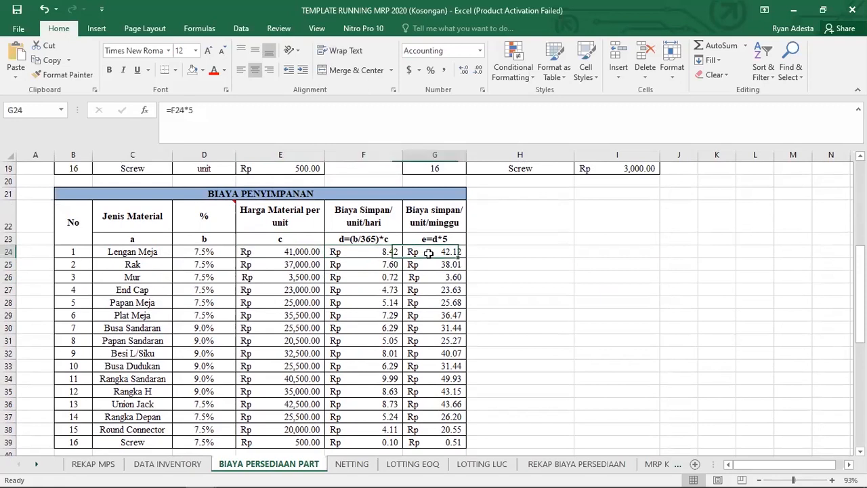
- Clear the material price, daily storage cost and weekly storage cost cells E24:G39 in the BIAYA PENYIMPANAN table
left_click_drag(292, 255, 455, 400)
scroll(451, 389, "down", 1)
key("Delete")
left_click(488, 291)
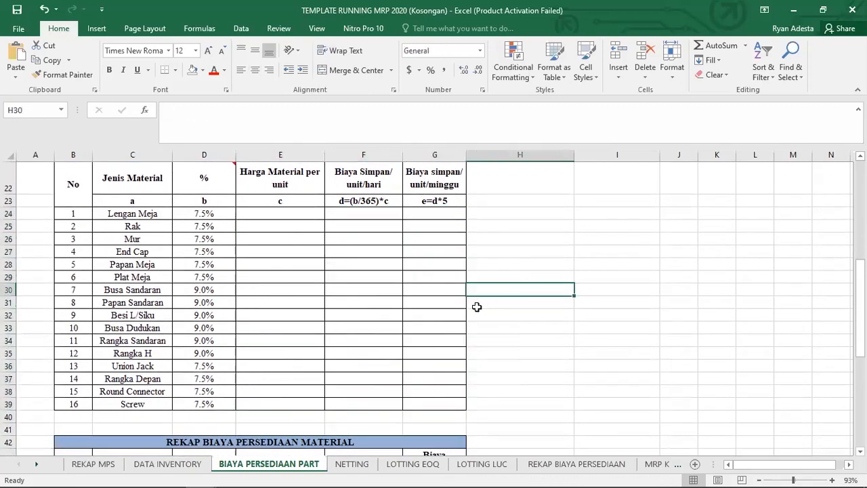
scroll(440, 301, "up", 1)
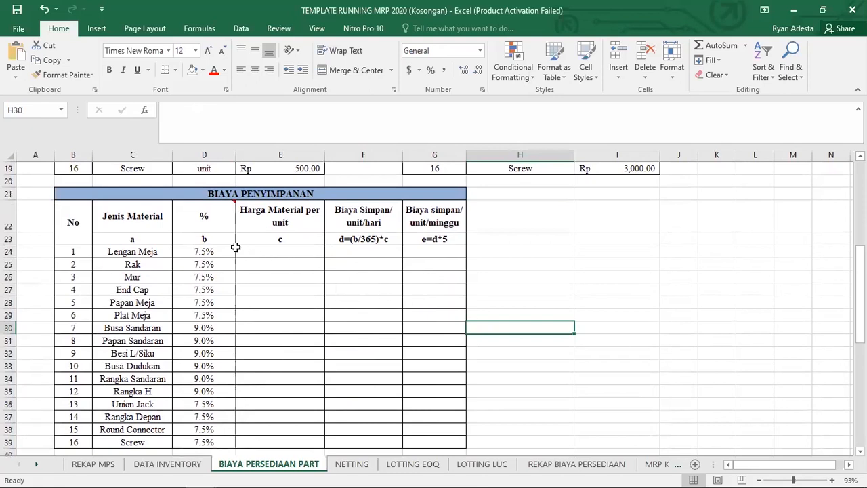
- Read the comment on the % header of BIAYA PENYIMPANAN and check the percentages from Lengan Meja to End Cap
left_click(157, 249)
left_click(217, 220)
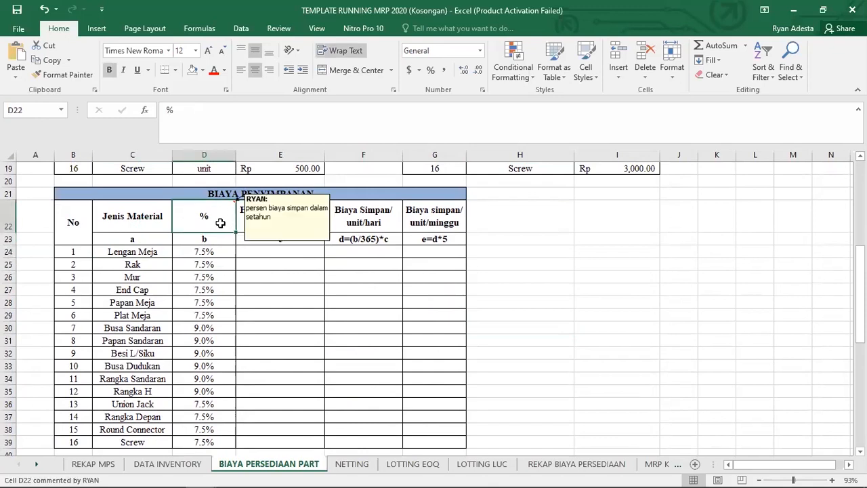
left_click(213, 252)
left_click(216, 264)
left_click(215, 276)
left_click(215, 287)
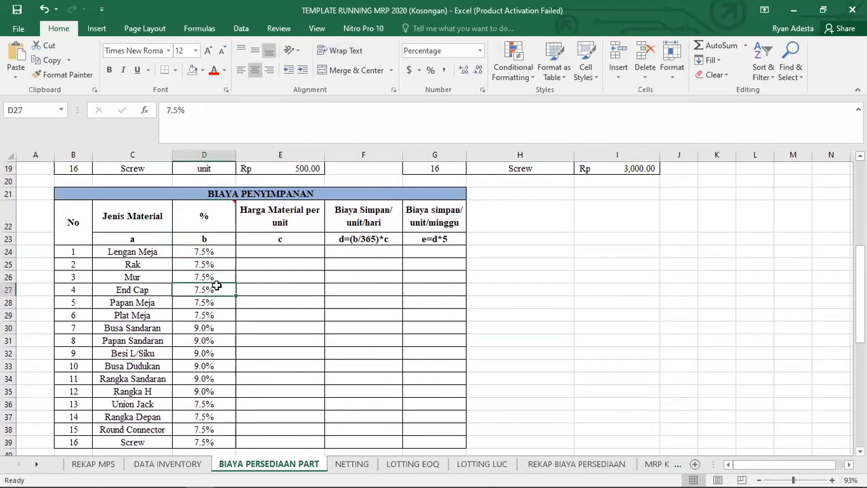
- Link Lengan Meja's material price in BIAYA PENYIMPANAN cell E24 to its BIAYA PEMBELIAN unit price in E4
scroll(216, 281, "down", 1)
scroll(216, 277, "up", 1)
scroll(223, 271, "down", 1)
scroll(230, 271, "up", 1)
left_click(269, 253)
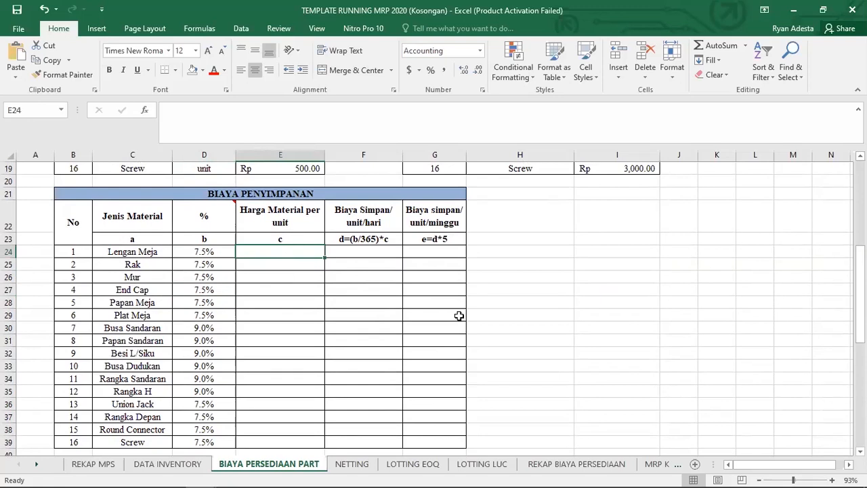
type("=")
scroll(459, 315, "up", 6)
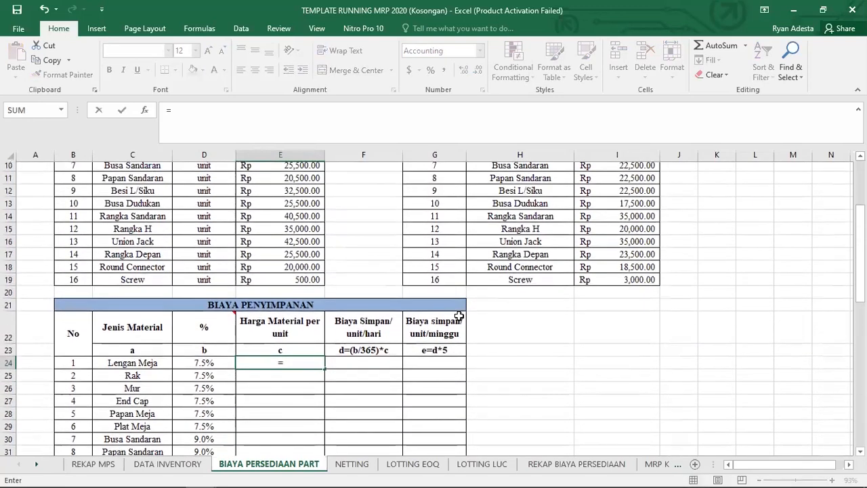
left_click(310, 207)
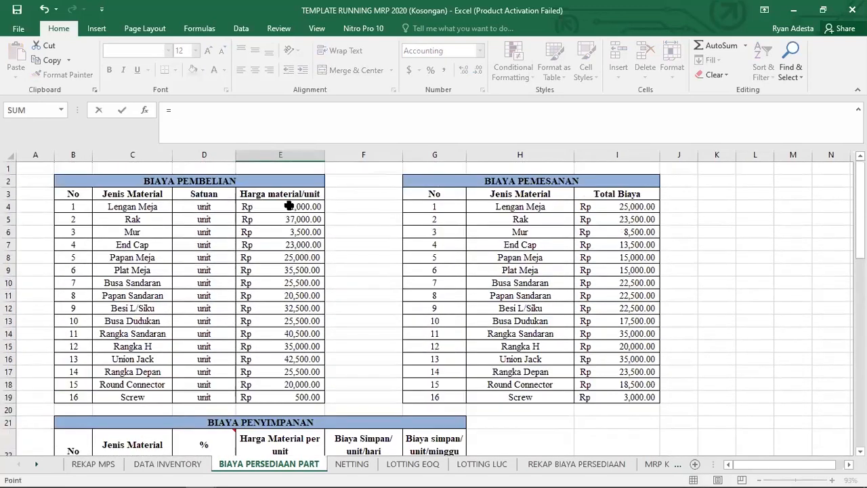
key("Return")
- Fill the Lengan Meja material price reference down the Harga Material per unit column to Screw, E24:E39
scroll(328, 218, "down", 6)
left_click(310, 182)
left_click_drag(327, 186, 345, 383)
left_click(486, 258)
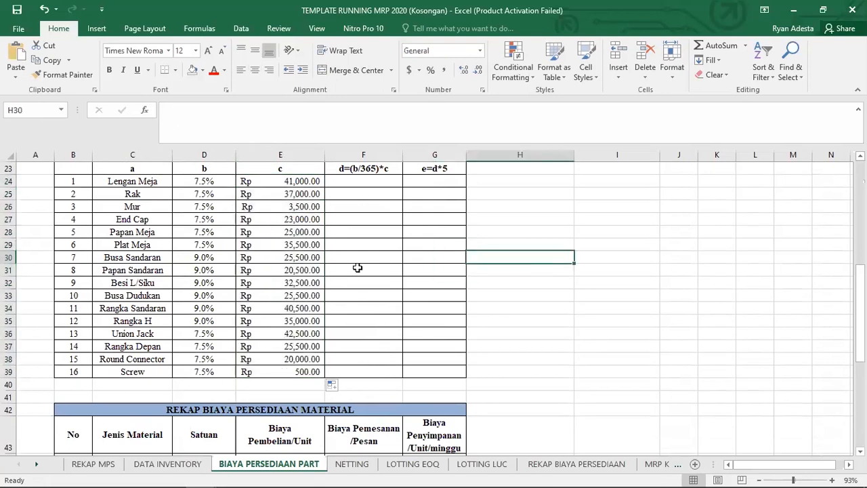
- Enter the daily storage cost formula =(D24/365)*E24 for Lengan Meja in F24
scroll(356, 267, "up", 1)
left_click(362, 242)
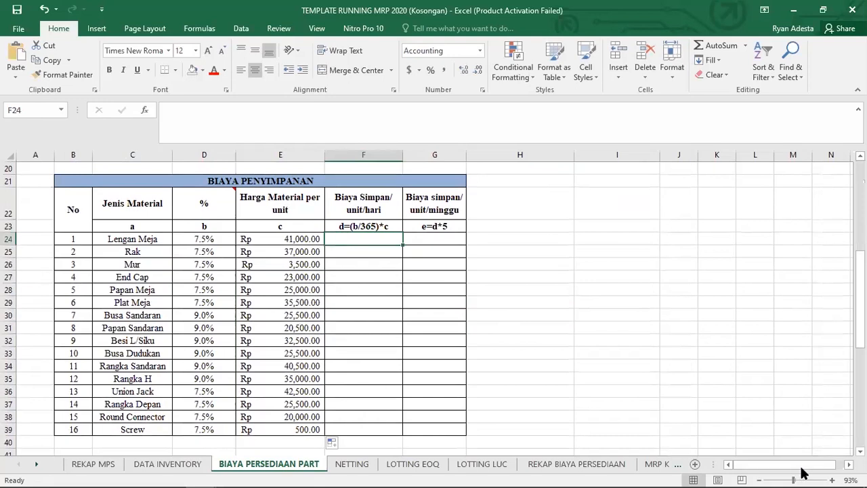
left_click_drag(802, 469, 796, 468)
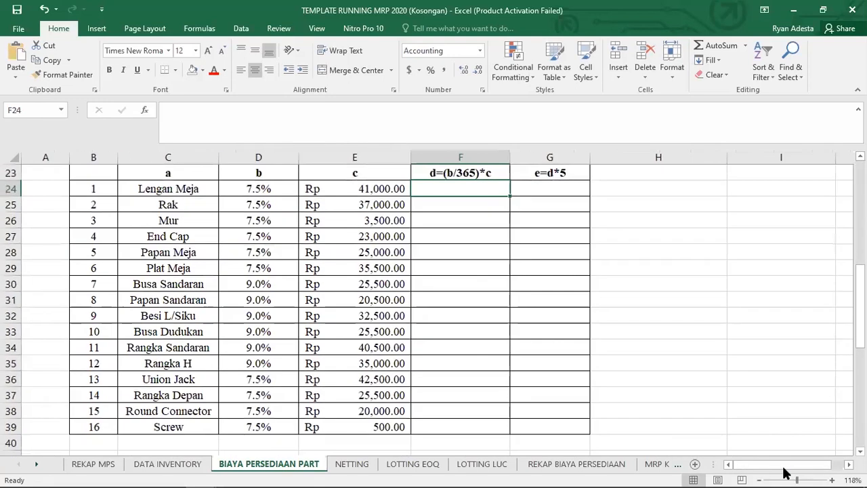
scroll(484, 278, "up", 1)
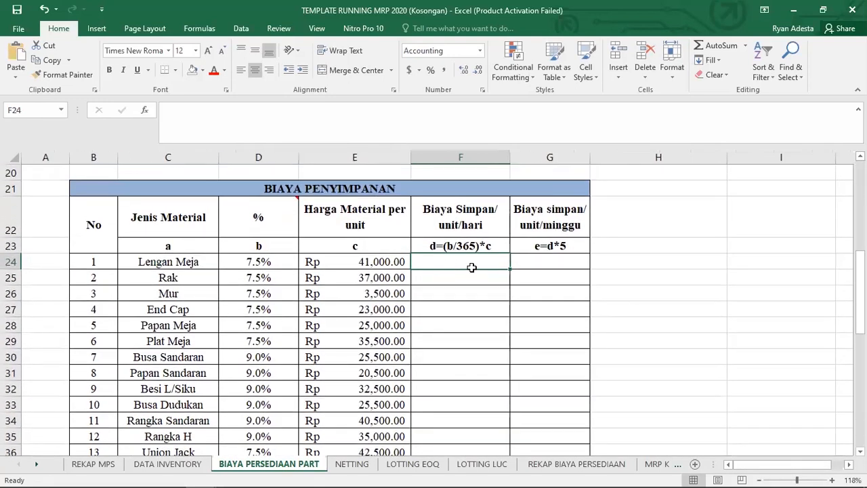
type("=")
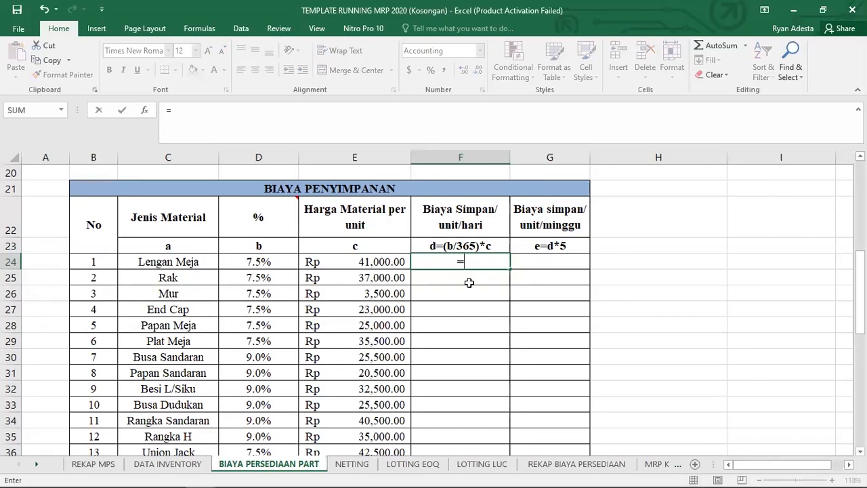
left_click(261, 259)
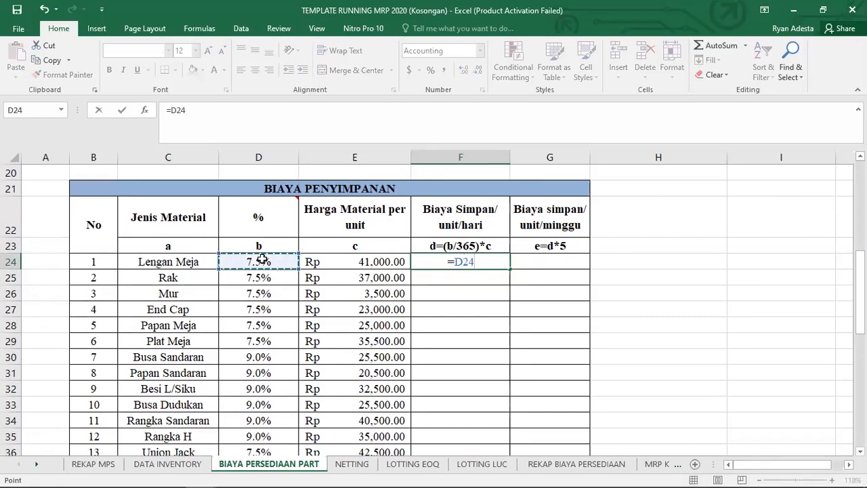
key("BackSpace")
key("BackSpace")
key("BackSpace")
type("(")
left_click(257, 260)
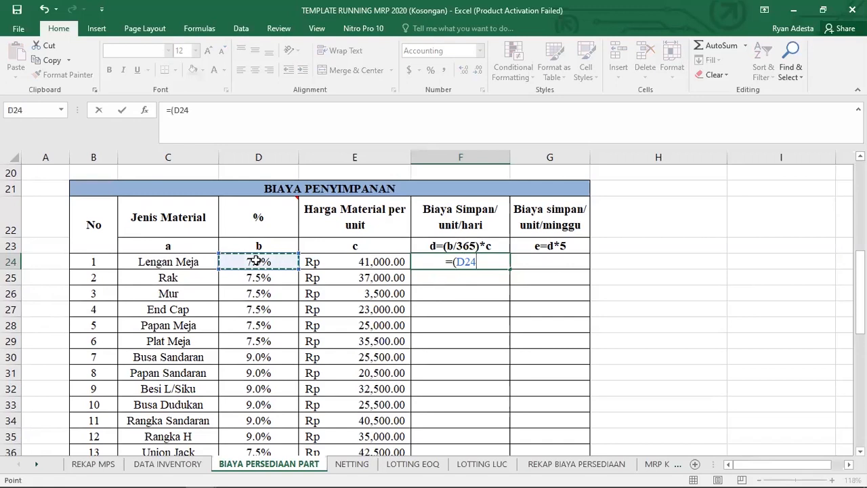
type("/365")
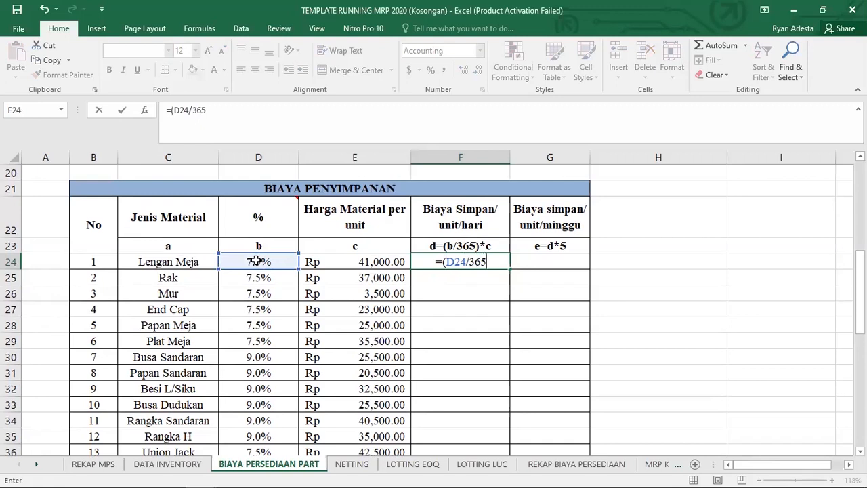
type(")*")
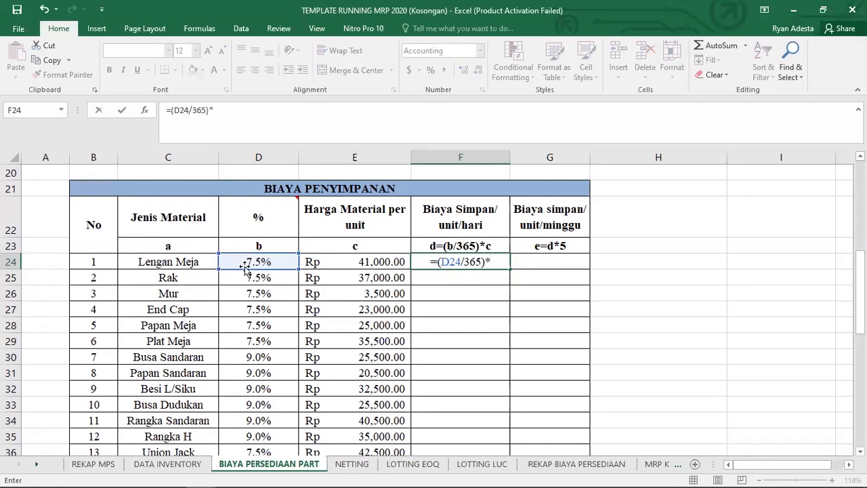
left_click(311, 263)
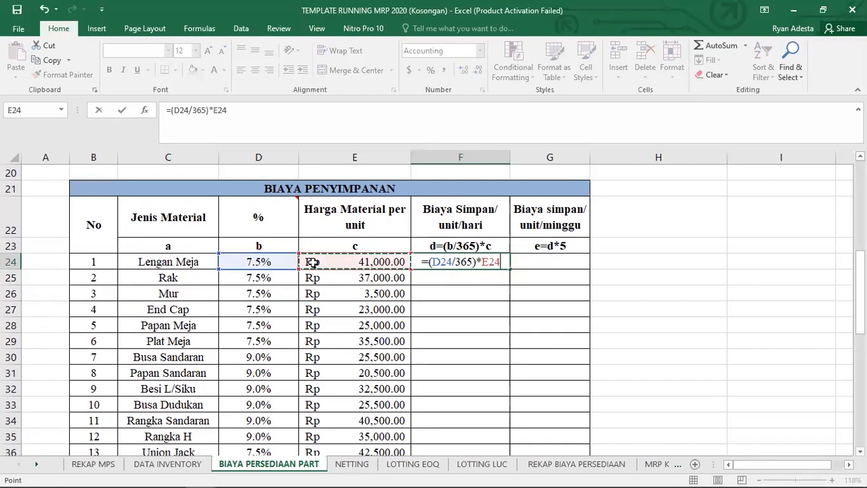
key("Return")
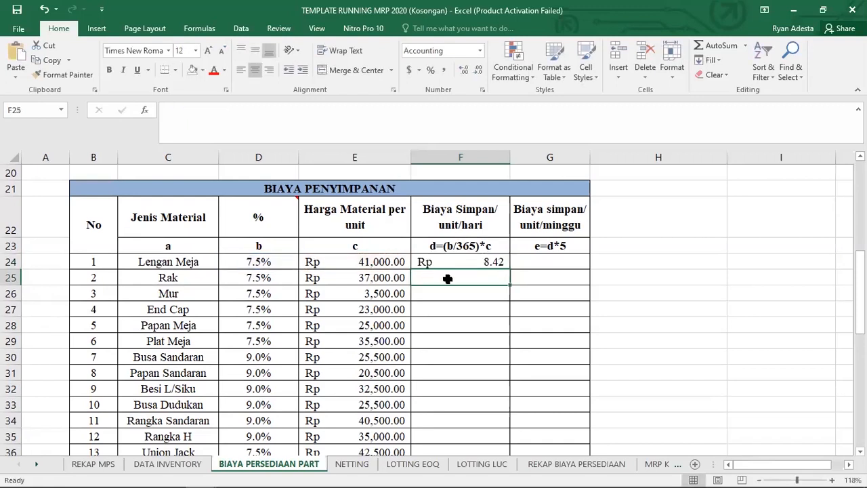
- Fill the daily storage cost formula from F24 down to the Screw row, F39, and check the filled column
left_click(478, 262)
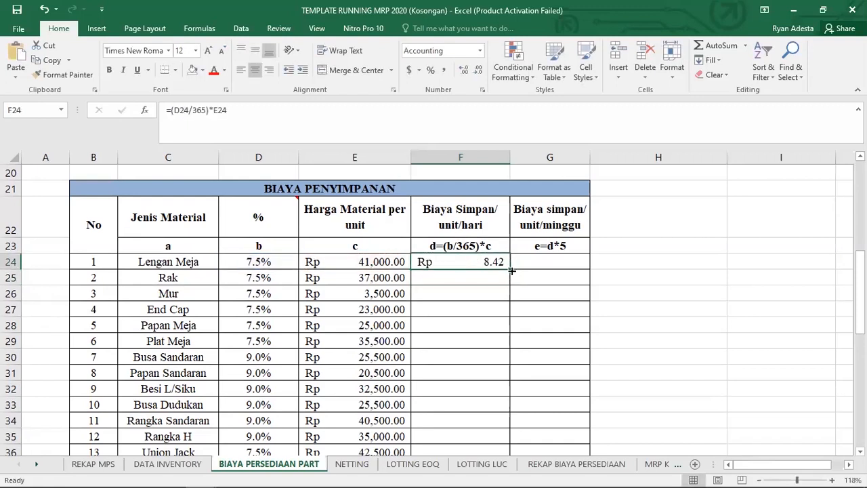
double_click(509, 268)
scroll(557, 286, "down", 5)
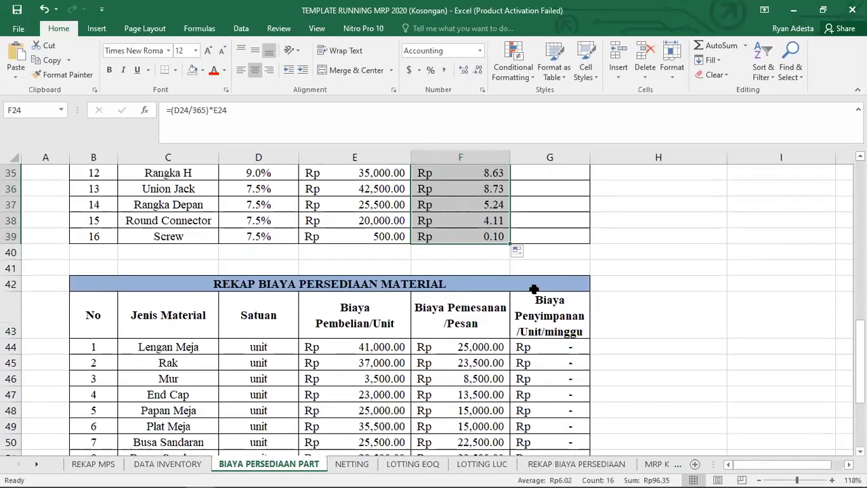
scroll(546, 251, "up", 4)
- Enter the weekly storage cost formula =F24*5 for Lengan Meja in G24
left_click(545, 190)
scroll(611, 237, "up", 1)
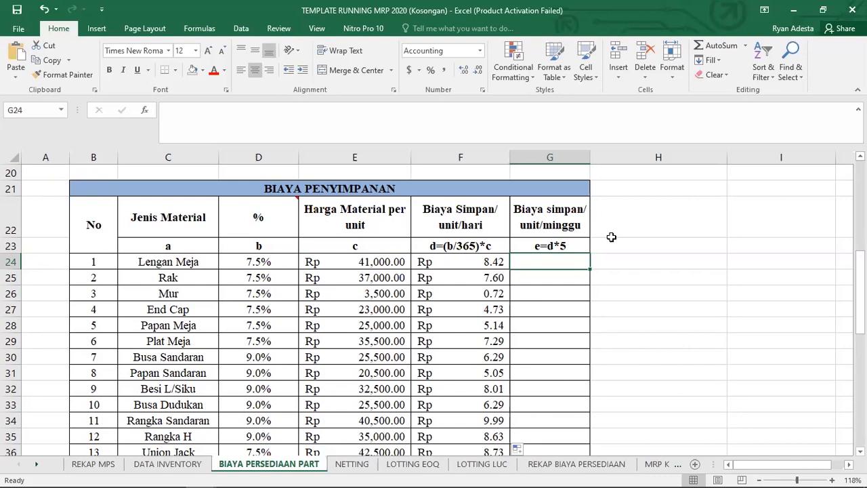
type("=")
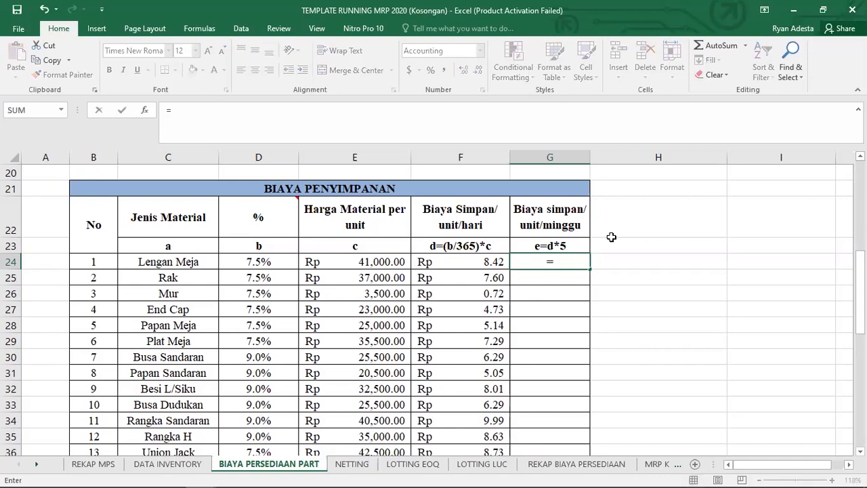
left_click(490, 261)
type("*5")
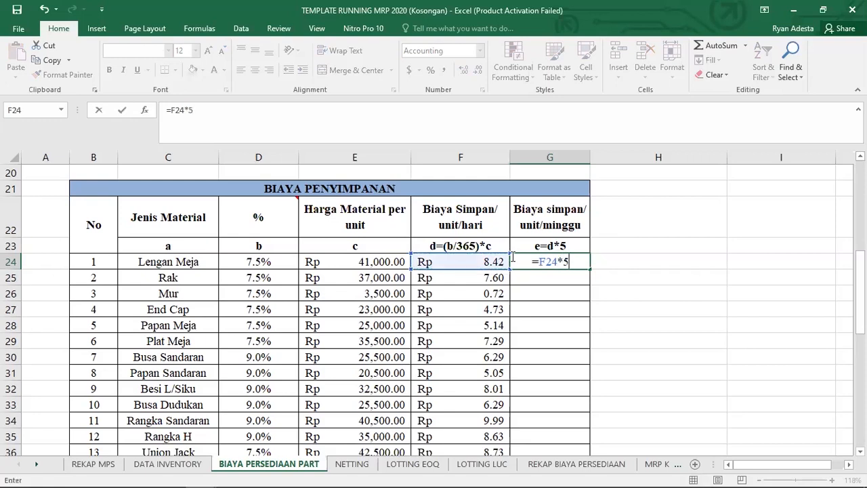
key("Return")
- Fill the weekly storage cost formula from G24 down to the Screw row, G39
left_click(574, 263)
left_click_drag(589, 269, 601, 429)
left_click(544, 252)
- Check the weekly storage cost header formula e=d*5 against the Lengan Meja and Rak cells in BIAYA PENYIMPANAN
scroll(565, 245, "up", 2)
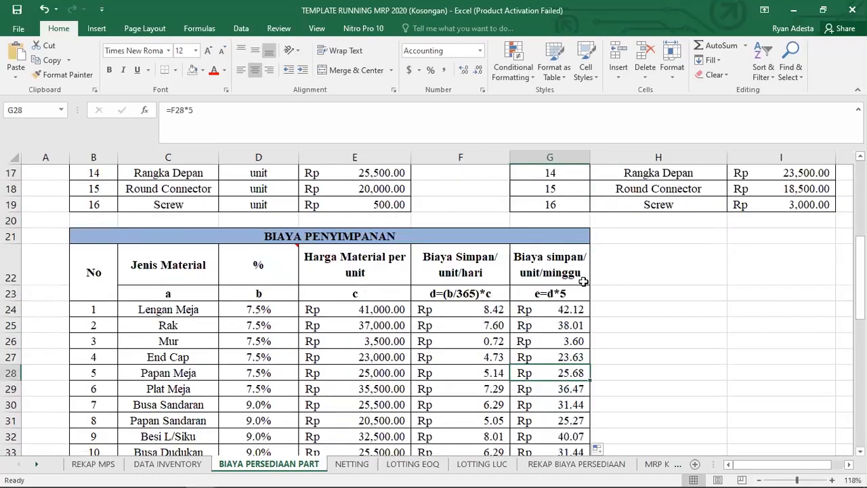
scroll(564, 245, "down", 1)
left_click(560, 248)
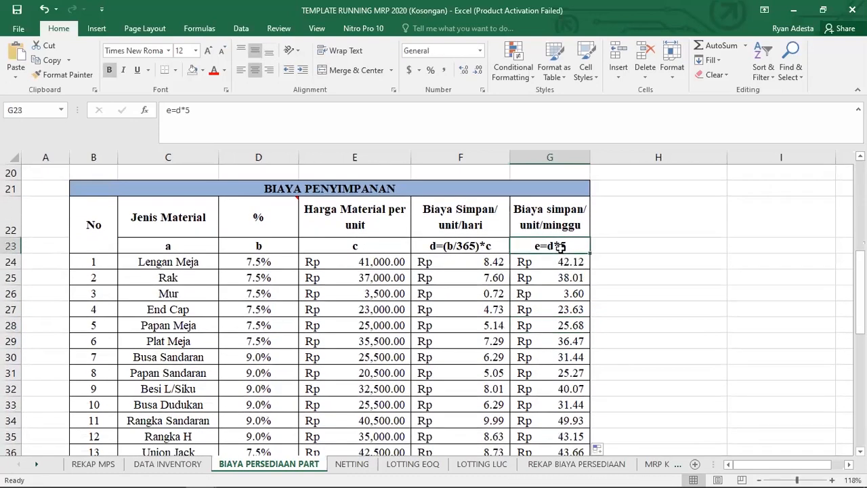
left_click(569, 276)
left_click(600, 273)
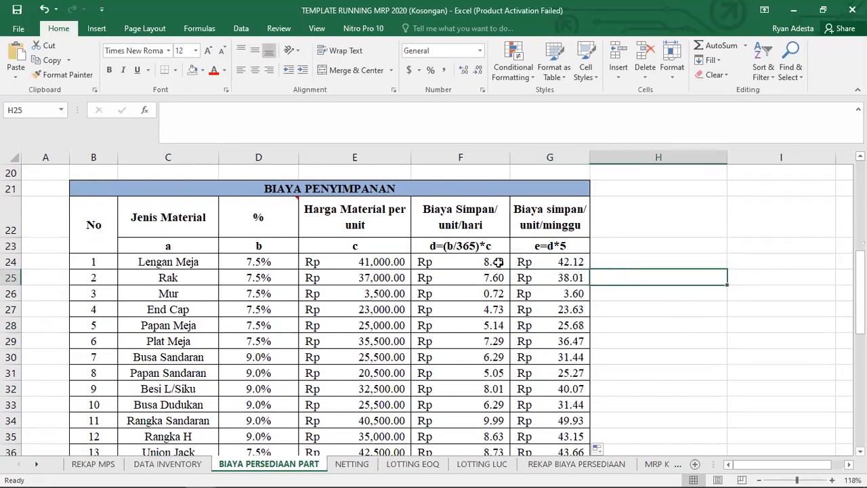
left_click(556, 263)
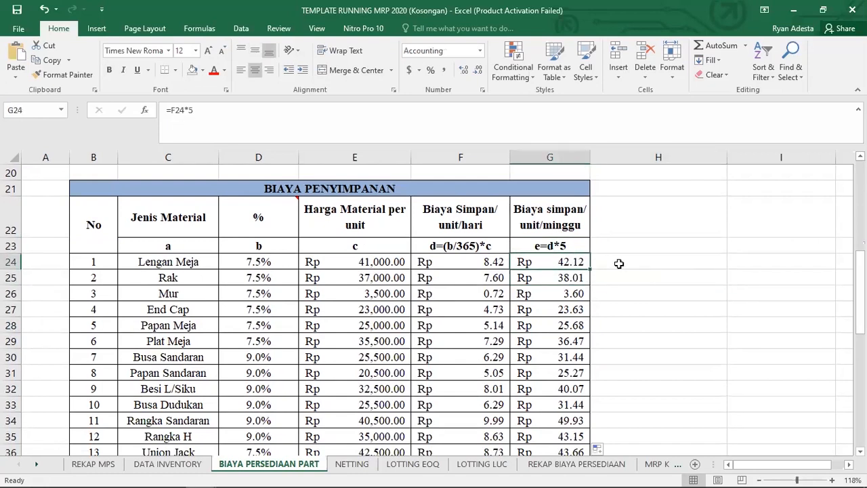
- Review the REKAP BIAYA PERSEDIAAN MATERIAL table, inspecting Lengan Meja's purchase cost reference and comparing the recap with the cost tables above
scroll(619, 263, "down", 6)
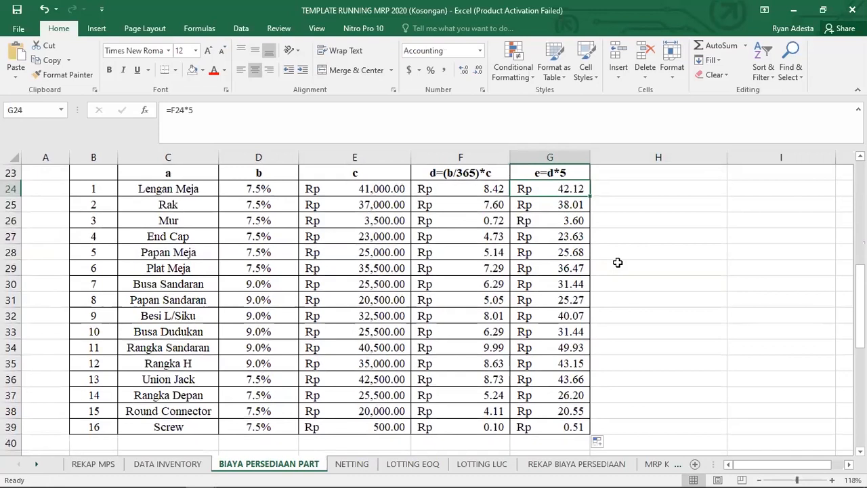
scroll(615, 260, "down", 1)
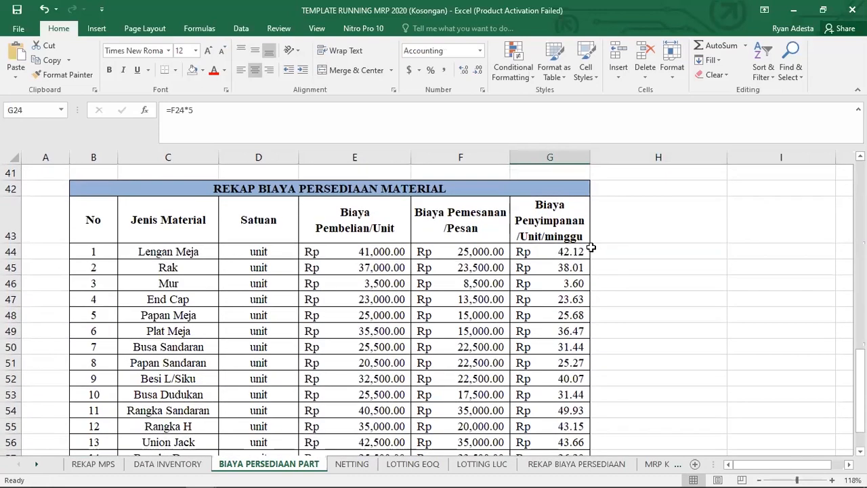
left_click(379, 251)
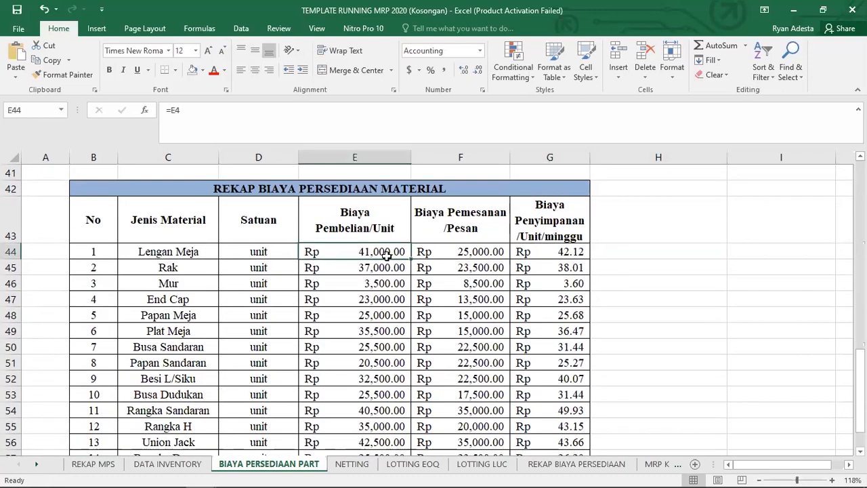
double_click(374, 251)
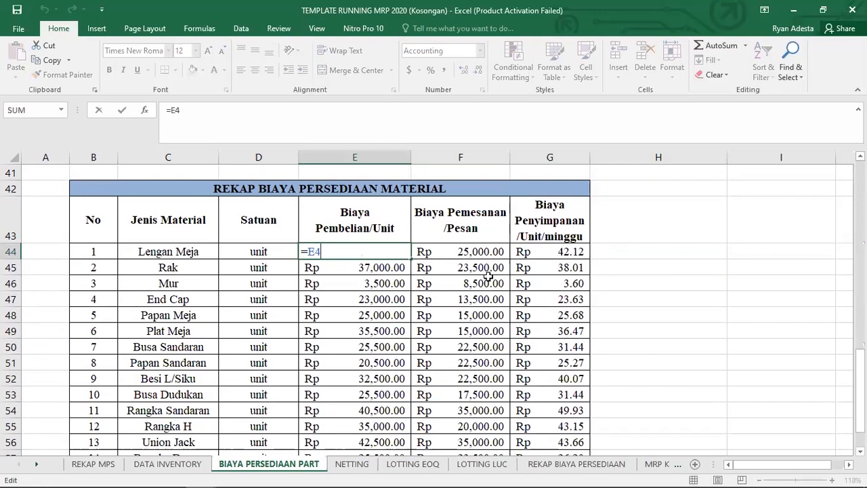
key("Return")
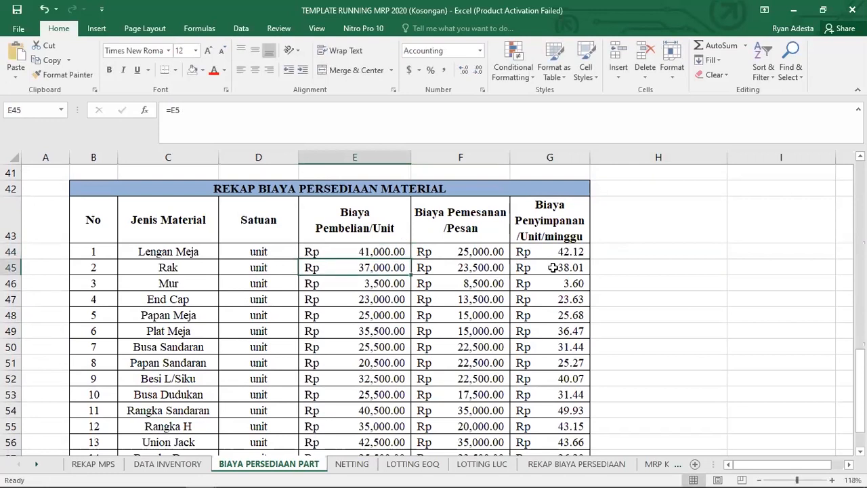
scroll(553, 268, "down", 1)
scroll(553, 267, "up", 4)
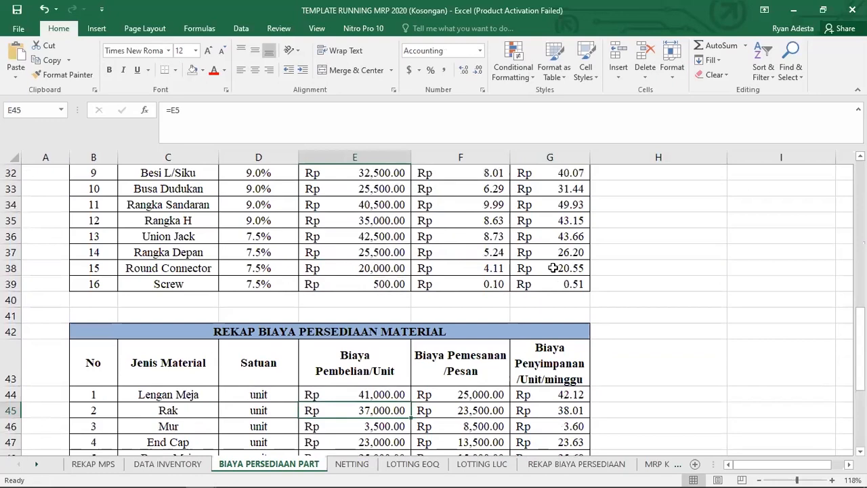
scroll(552, 268, "down", 4)
scroll(553, 268, "up", 5)
scroll(553, 268, "up", 4)
scroll(553, 268, "down", 9)
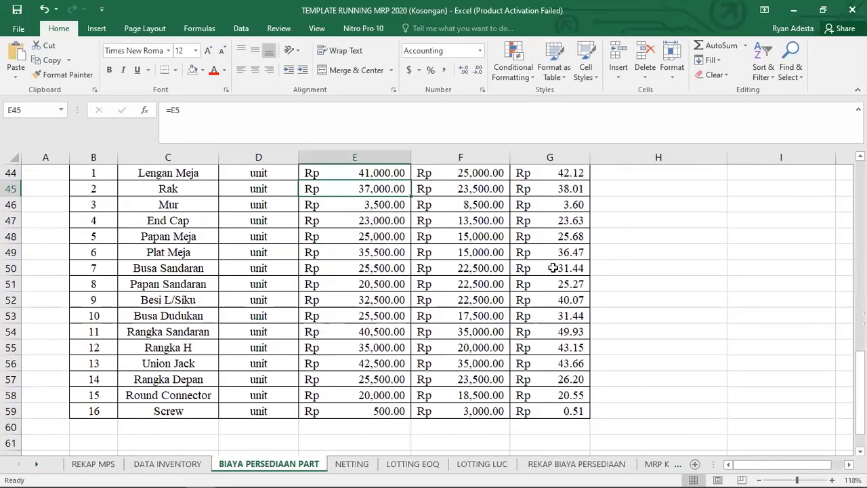
scroll(447, 352, "up", 4)
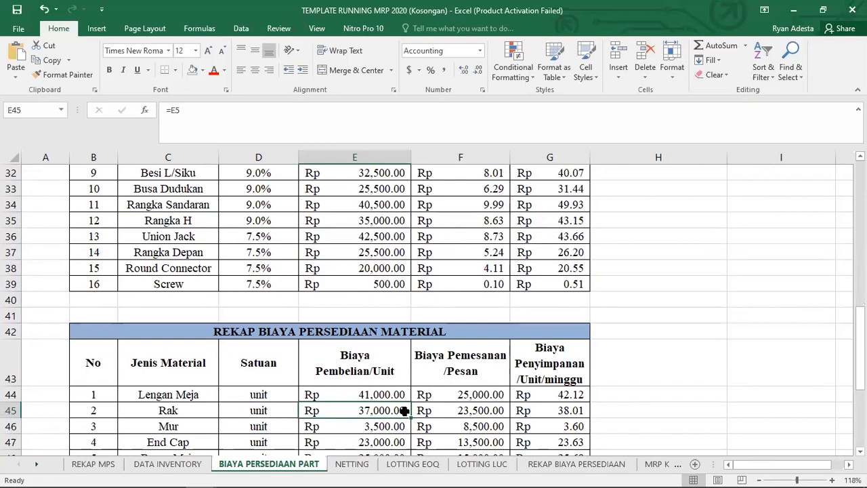
- Open the NETTING sheet and examine the Kebutuhan Kotor row of the Kursi Dynamic block
left_click(351, 464)
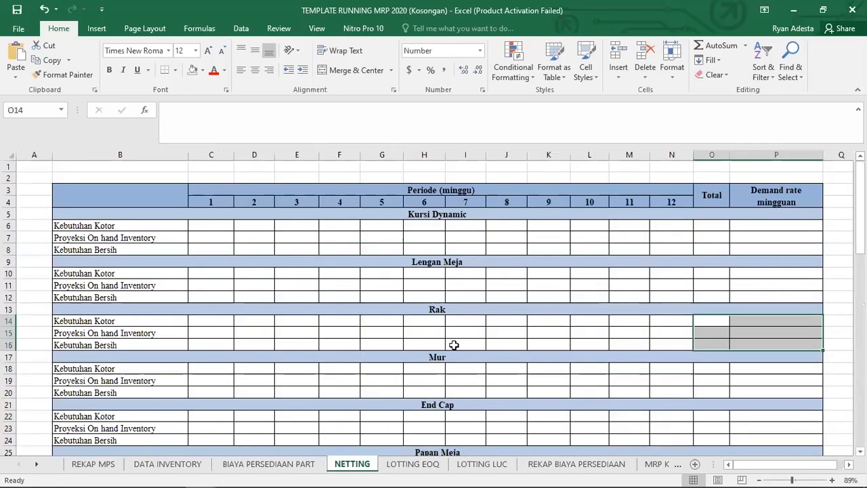
left_click(662, 347)
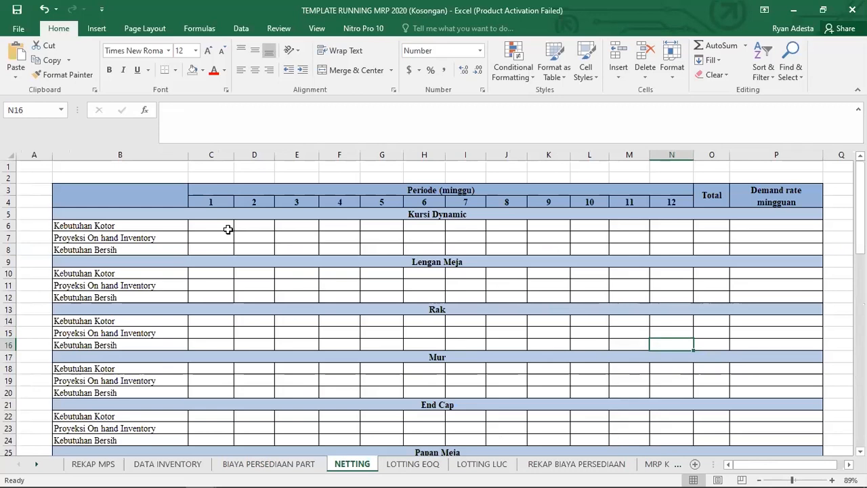
left_click(229, 229)
left_click(271, 227)
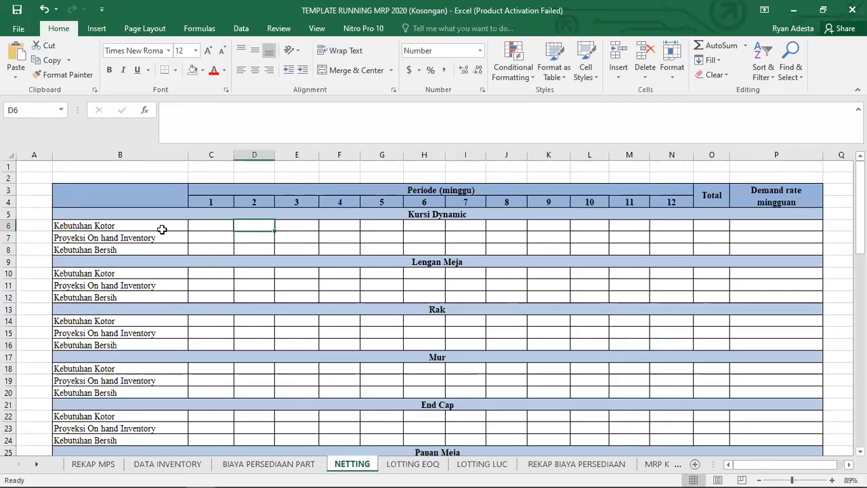
left_click(162, 230)
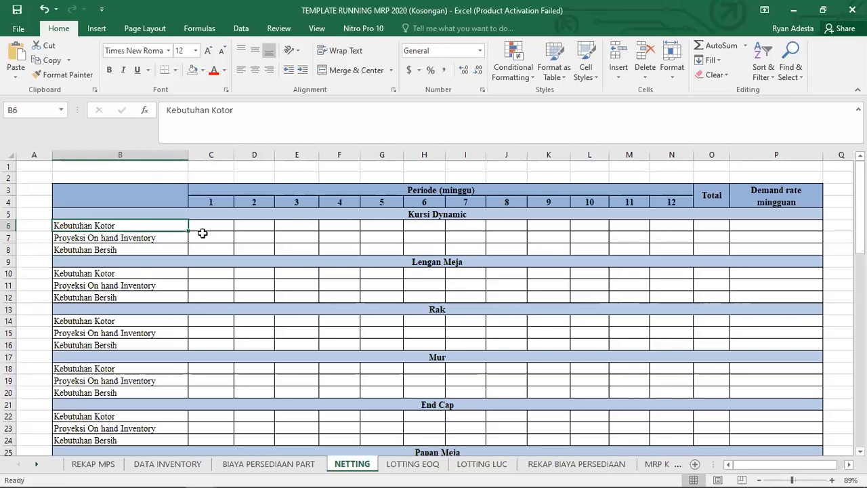
- Examine the Kebutuhan Kotor, Proyeksi On hand Inventory and Kebutuhan Bersih rows of the Kursi Dynamic block
left_click(160, 237)
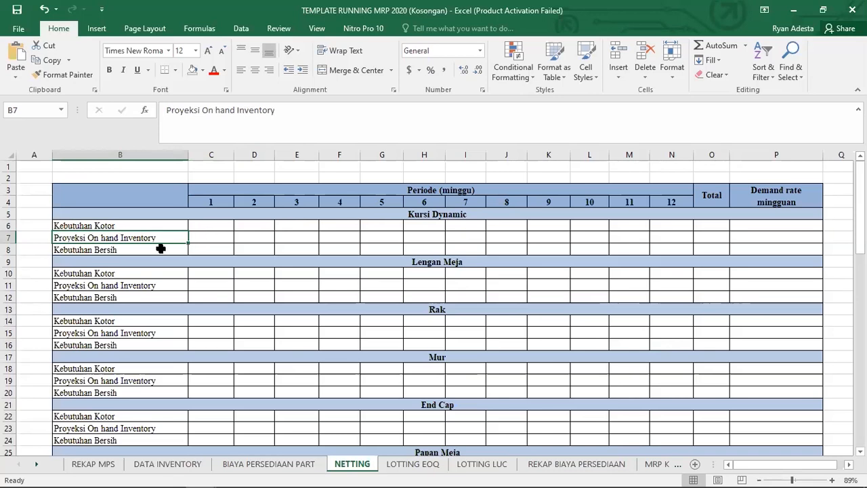
left_click(161, 249)
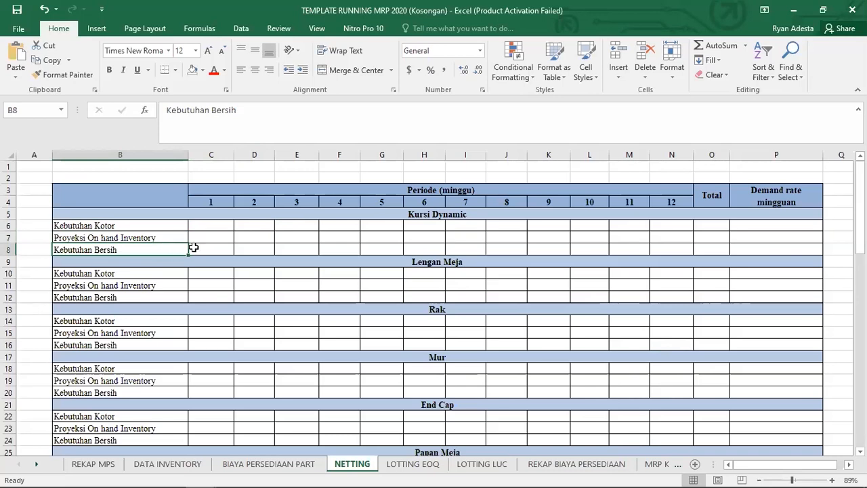
left_click(195, 247)
left_click(181, 248)
left_click(159, 225)
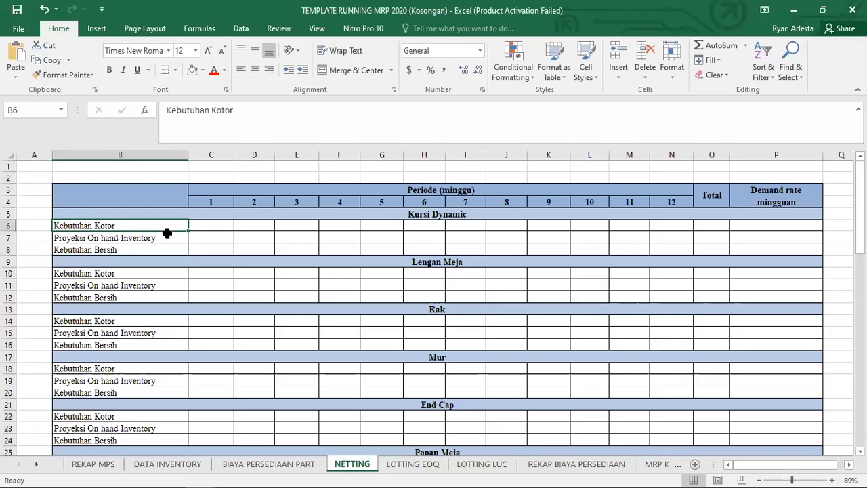
left_click(169, 236)
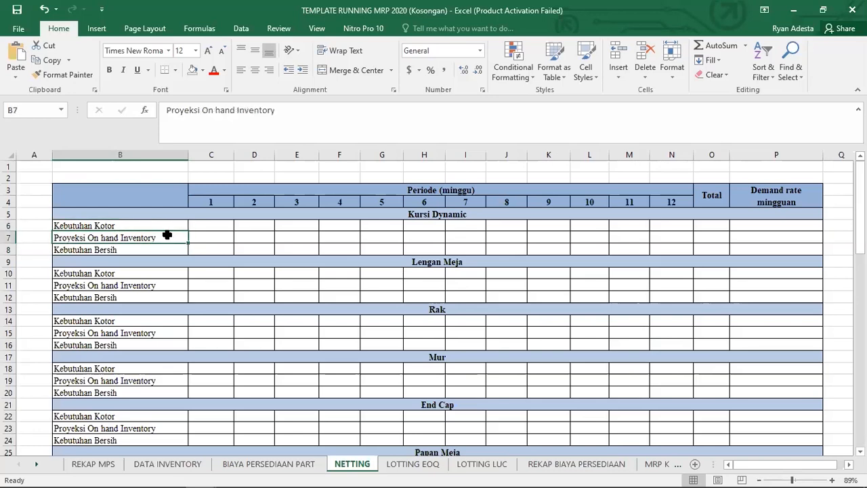
left_click(198, 226)
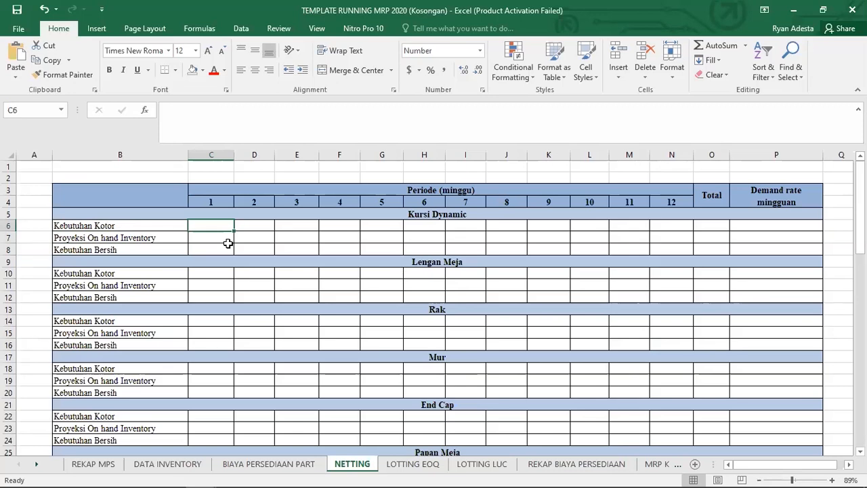
type("=")
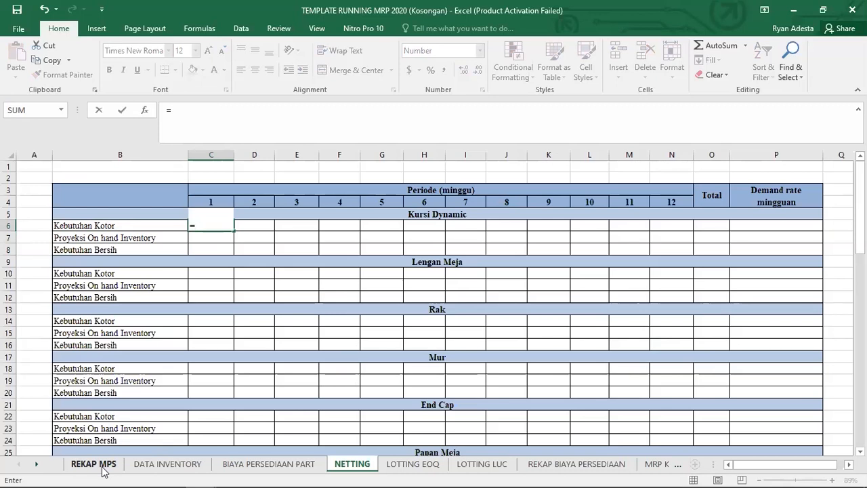
key("BackSpace")
left_click(232, 381)
left_click(220, 223)
- Check the Net Requirement table on the REKAP MPS sheet against the Kursi Dynamic block on NETTING
left_click(93, 464)
left_click(426, 300)
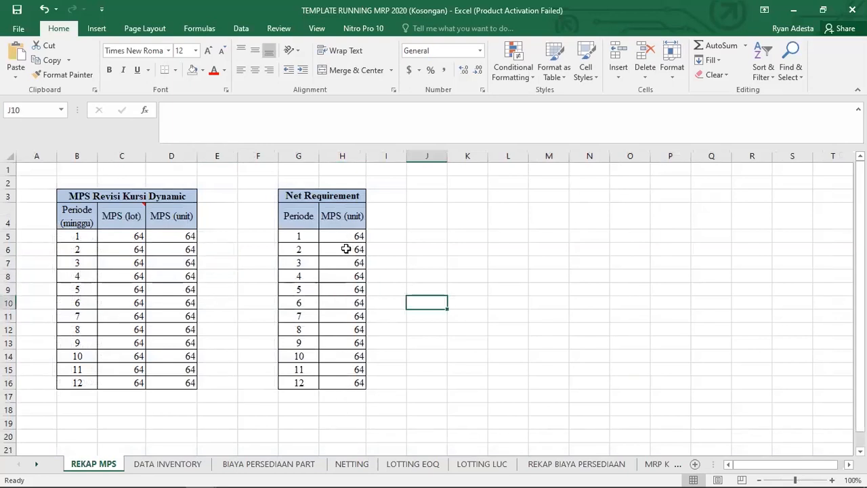
left_click(339, 465)
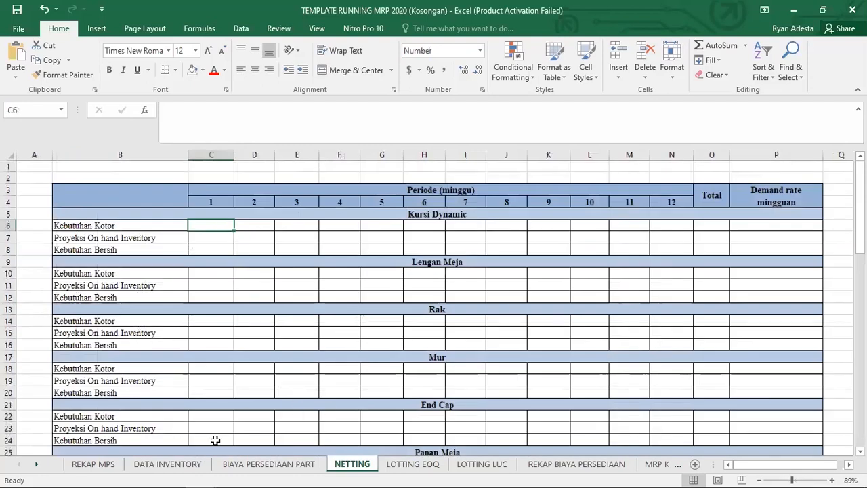
left_click(89, 464)
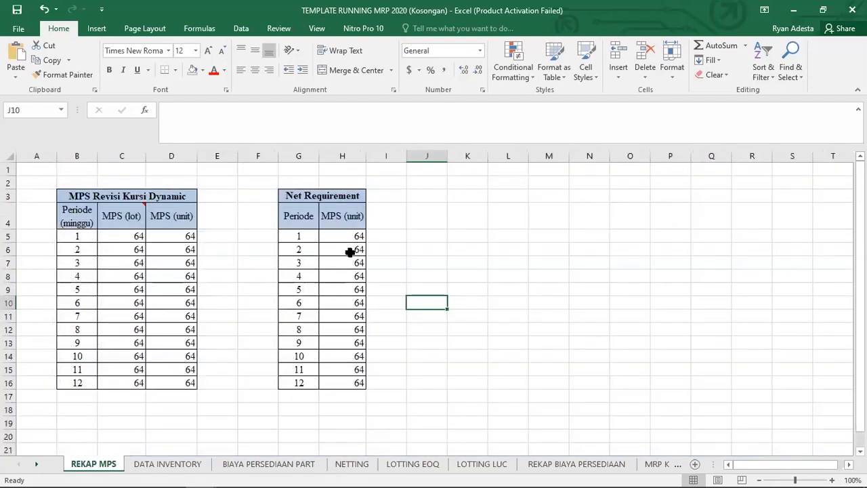
left_click(339, 465)
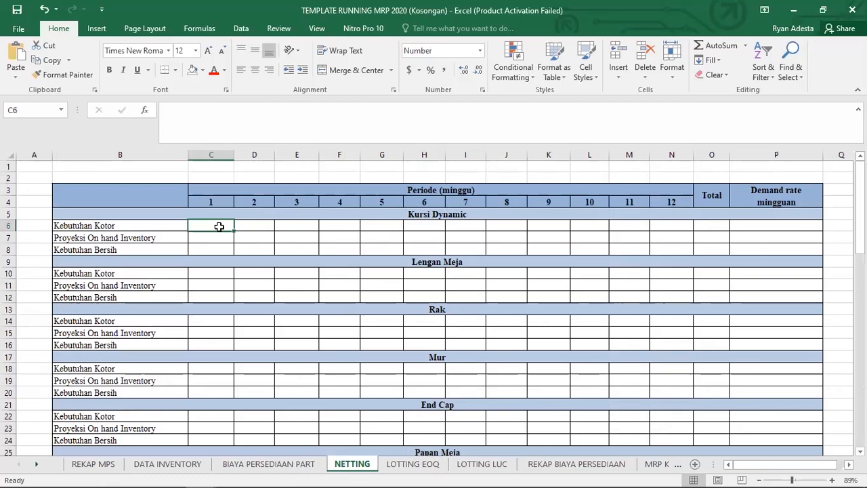
- Try to enter ='DATA INVENTORY'!G37*TRANSPOSE('REKAP MPS'!H5:H16) as an array formula in C6 alone, and undo it
type("=")
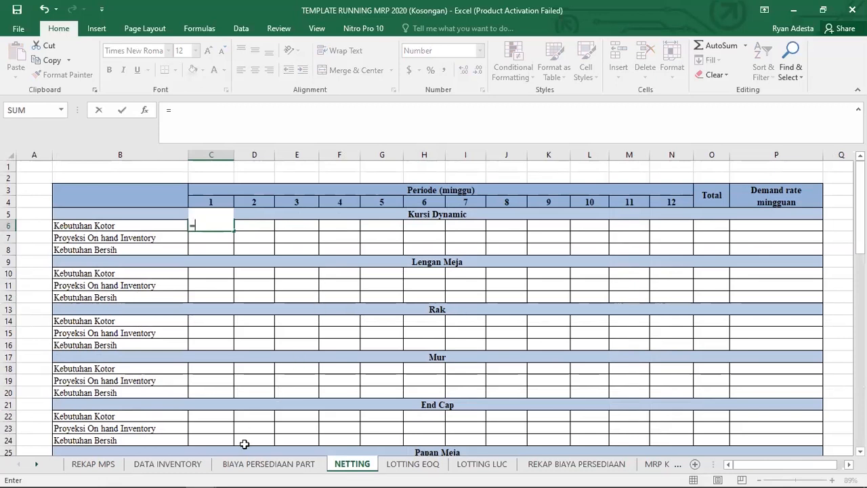
left_click(167, 463)
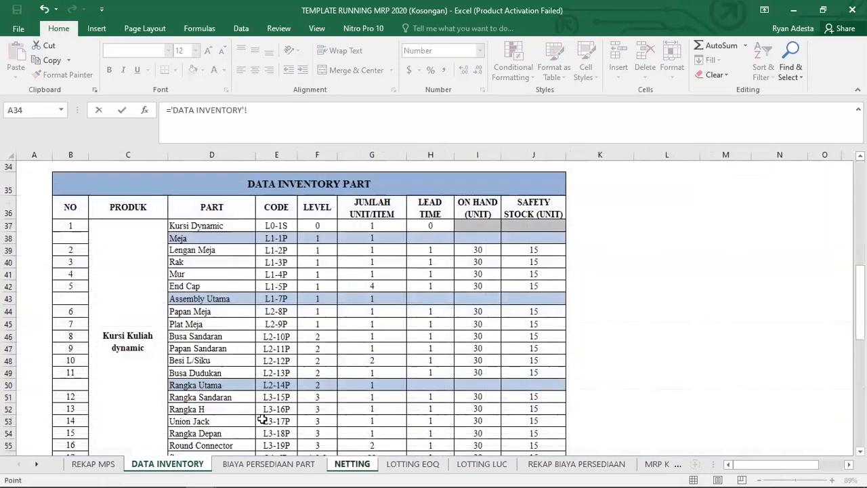
left_click(370, 225)
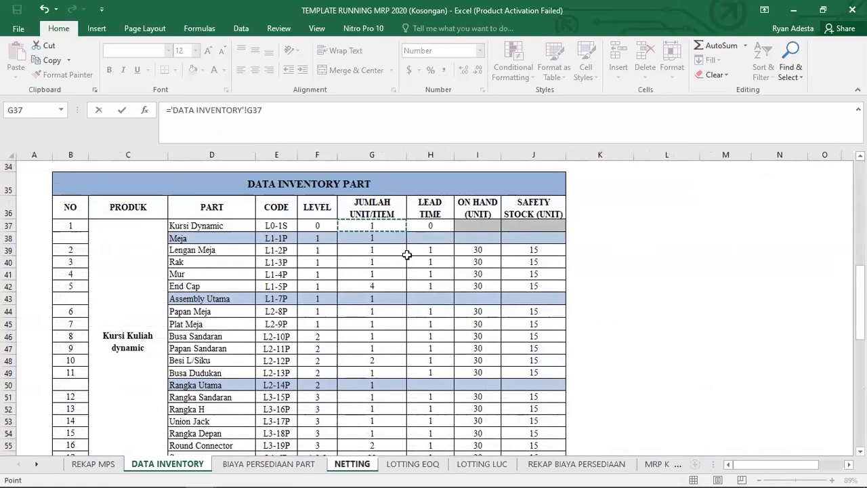
type("*")
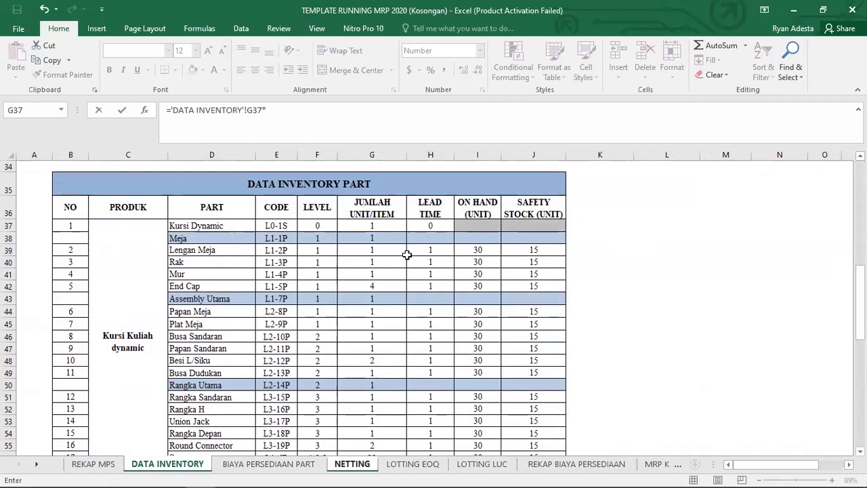
type("trans")
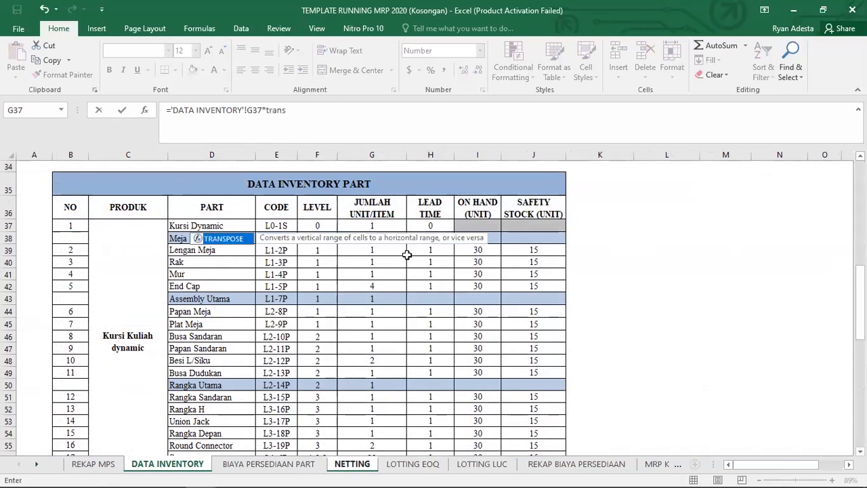
type("pose(")
left_click(110, 465)
left_click(357, 234)
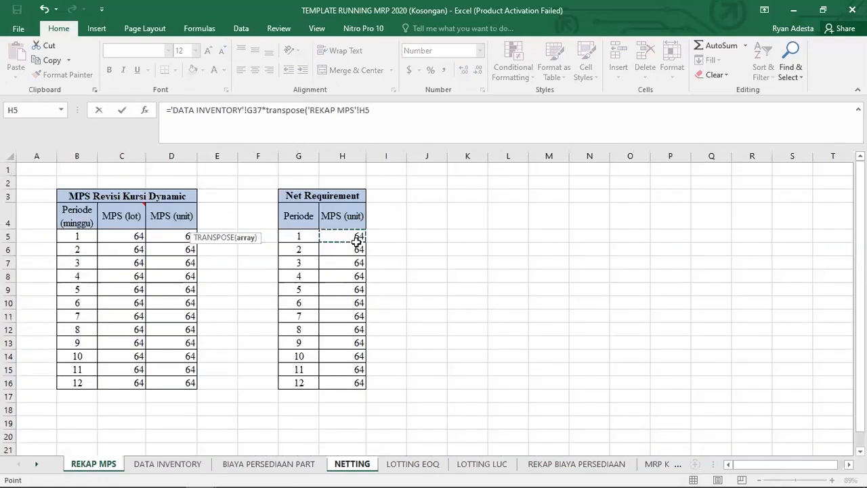
left_click_drag(356, 240, 366, 382)
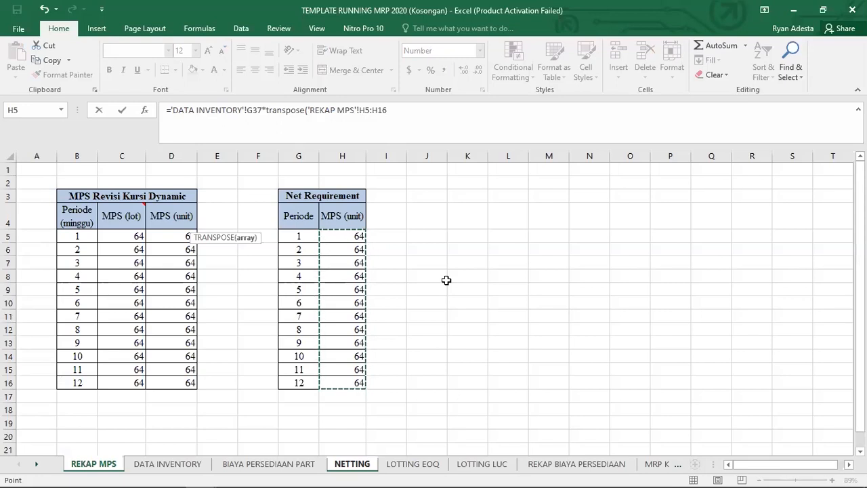
type(")")
key("Return")
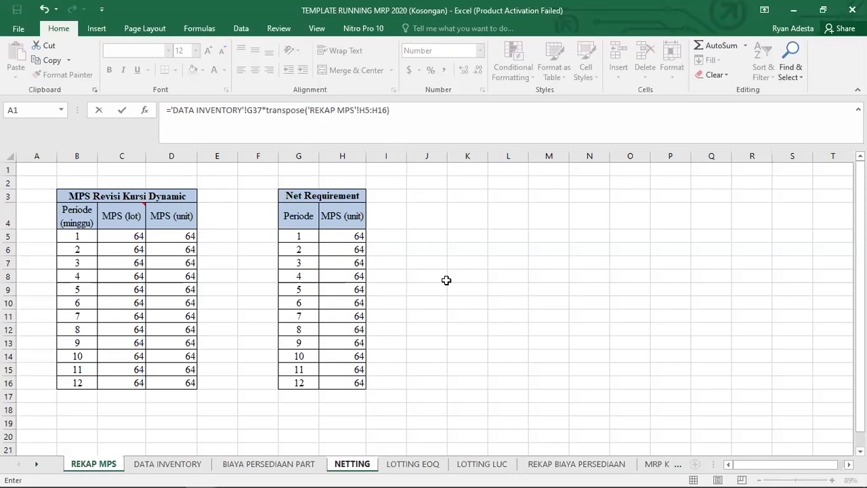
key("ctrl+shift+Return")
key("ctrl+z")
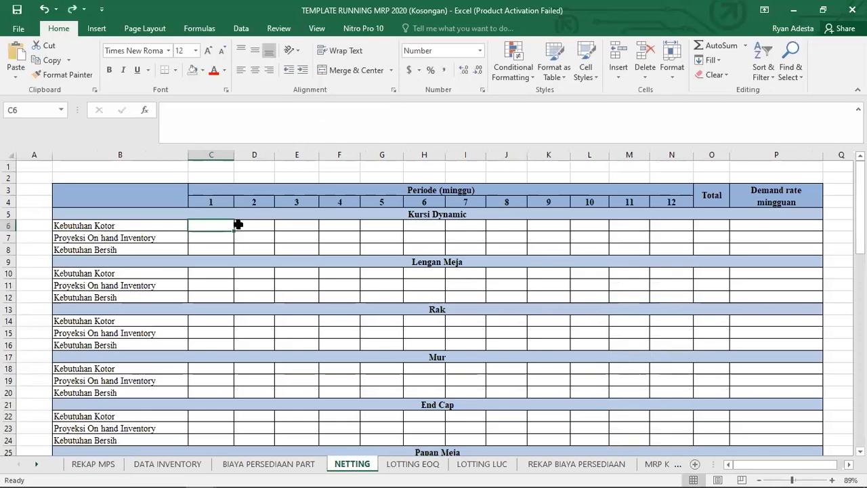
type("=")
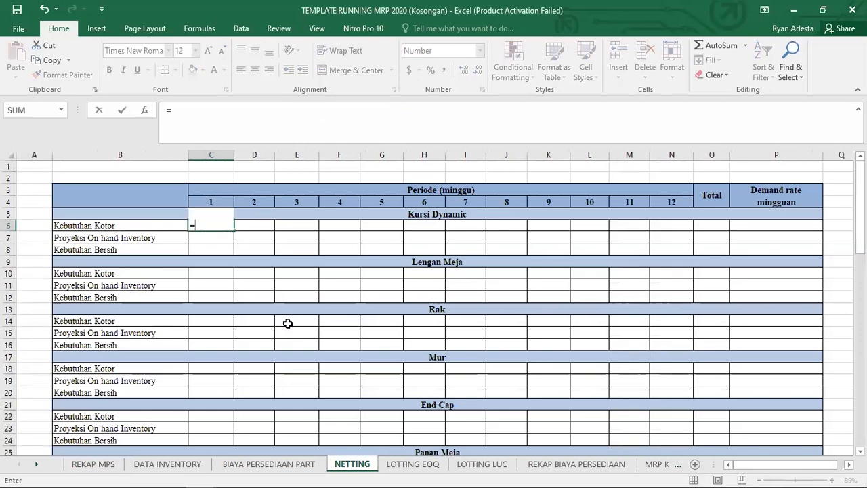
left_click(268, 464)
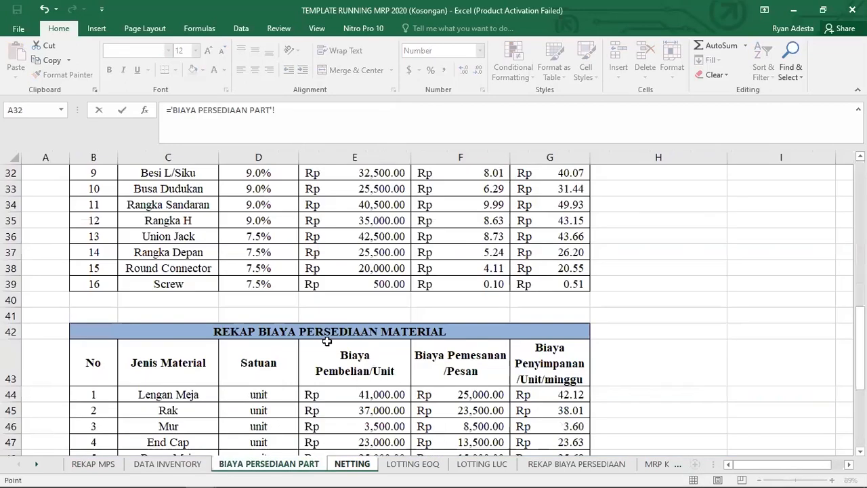
left_click(182, 467)
left_click(372, 228)
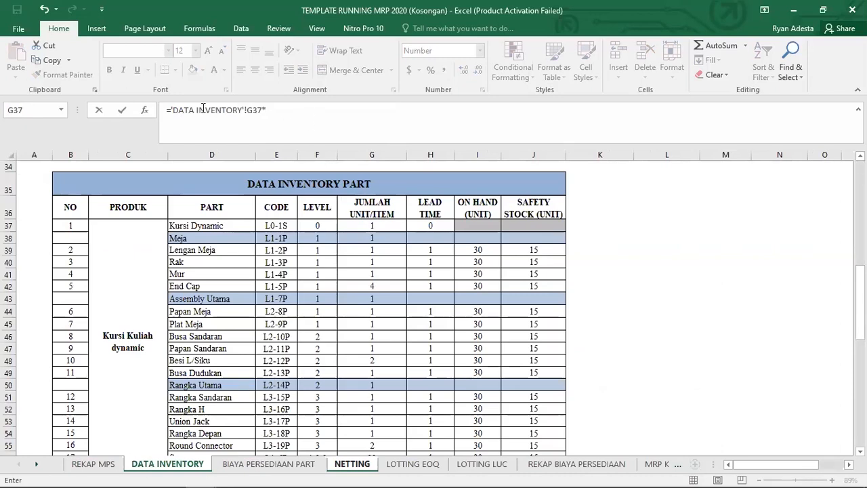
key("Escape")
key("Down")
- Fill Kursi Dynamic's Kebutuhan Kotor for weeks 1 to 12, C6:N6, with the array formula ='DATA INVENTORY'!G37*TRANSPOSE('REKAP MPS'!H5:H16)
left_click_drag(212, 225, 678, 226)
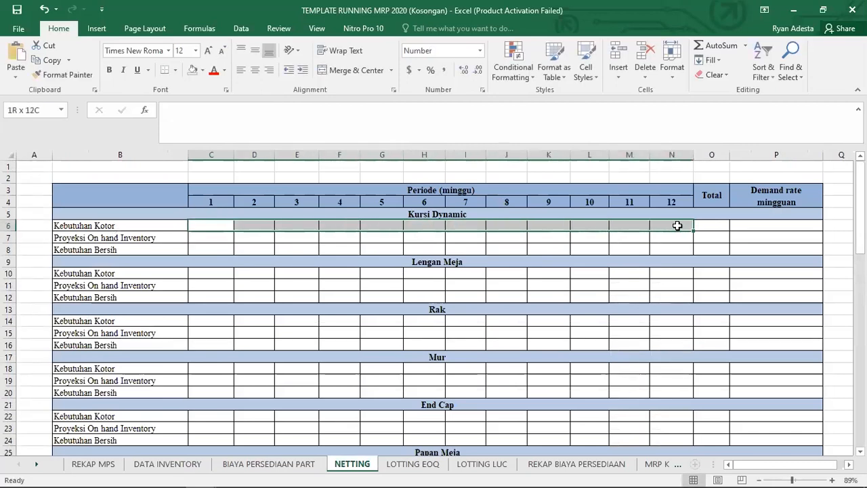
type("=")
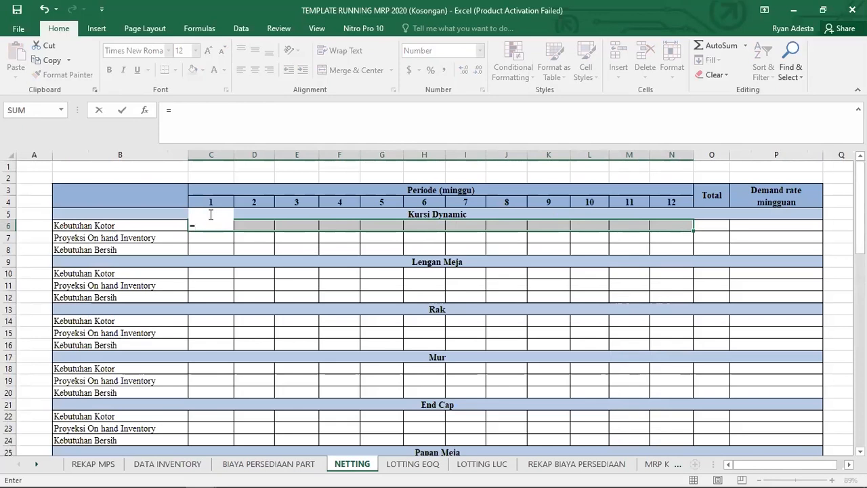
left_click(197, 463)
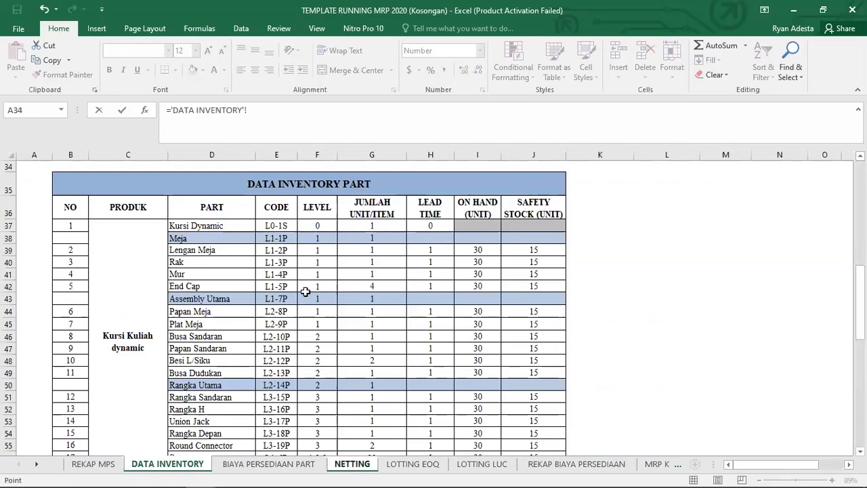
left_click(356, 223)
type("(")
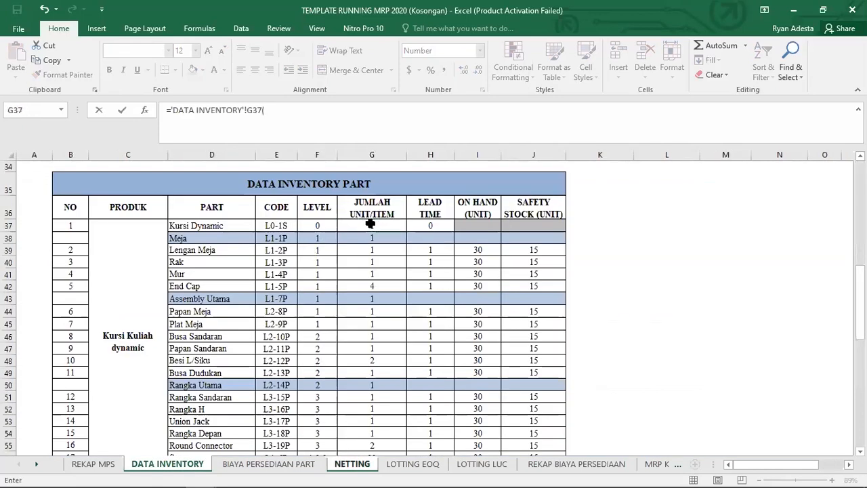
key("BackSpace")
type("*transpose")
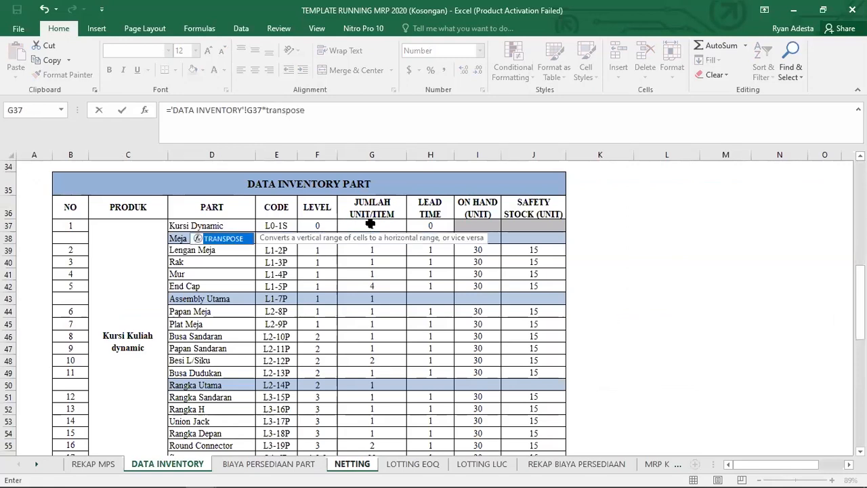
type("(")
left_click(93, 464)
left_click(349, 236)
left_click_drag(352, 244, 353, 382)
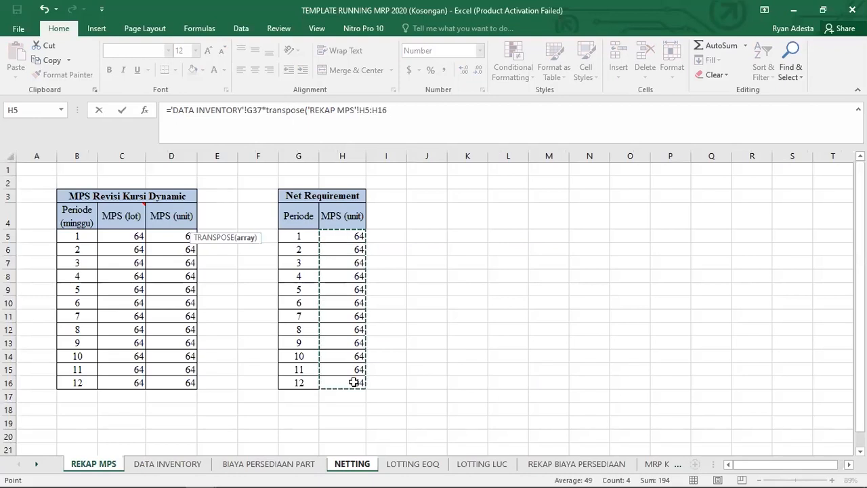
type(")")
key("ctrl+shift+Return")
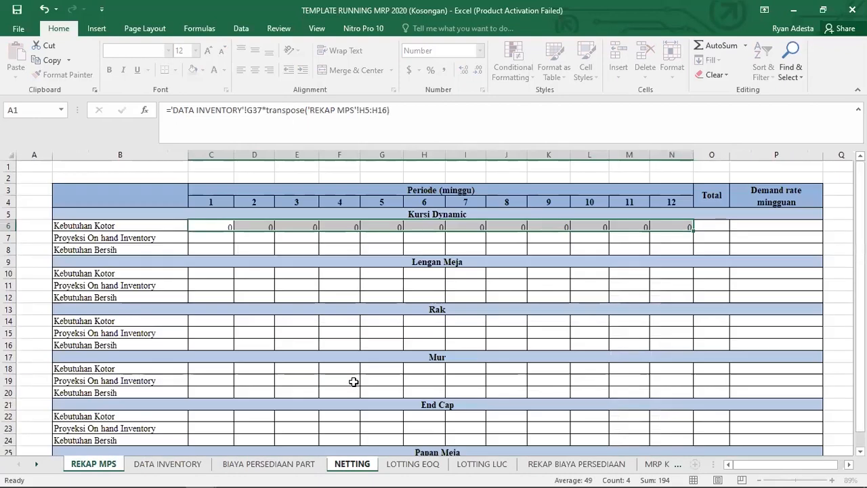
left_click(507, 249)
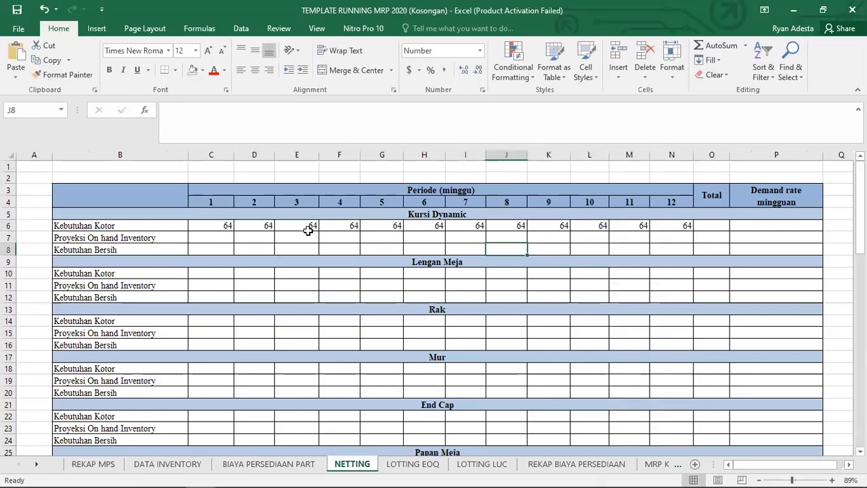
- Link Kursi Dynamic's week 1 Proyeksi On hand Inventory, C7, to its on-hand cell I37 on the DATA INVENTORY sheet
left_click(230, 239)
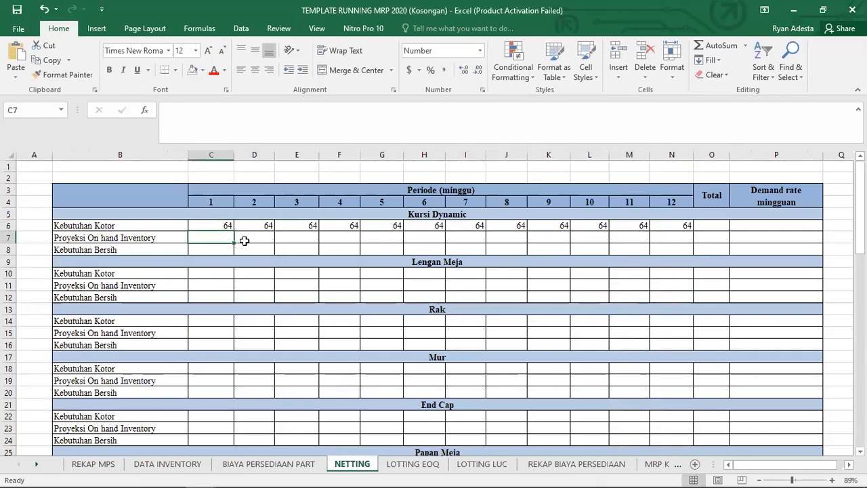
type("=")
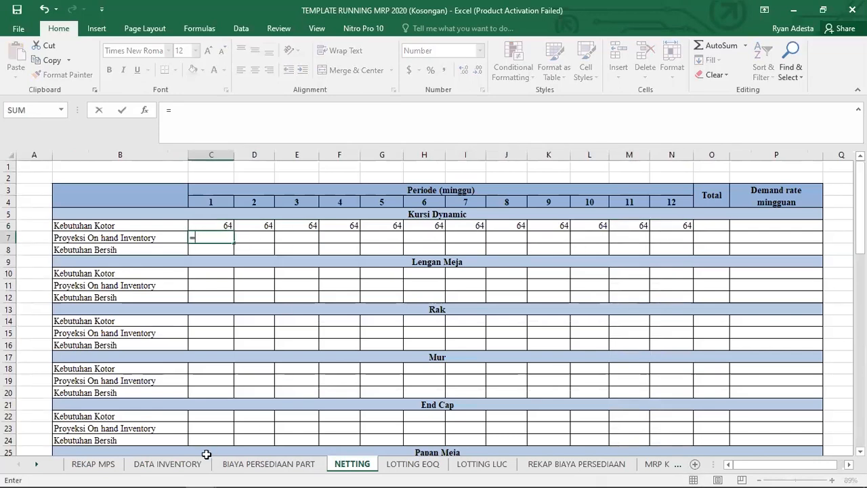
left_click(167, 463)
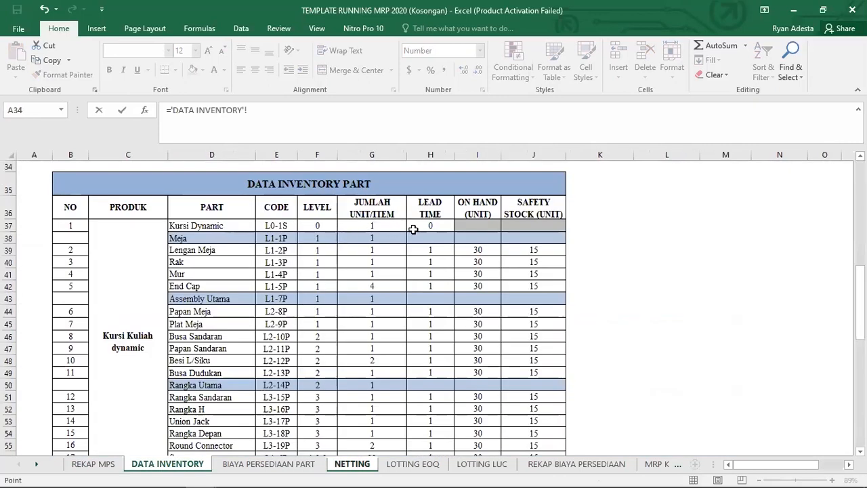
left_click(468, 226)
key("Return")
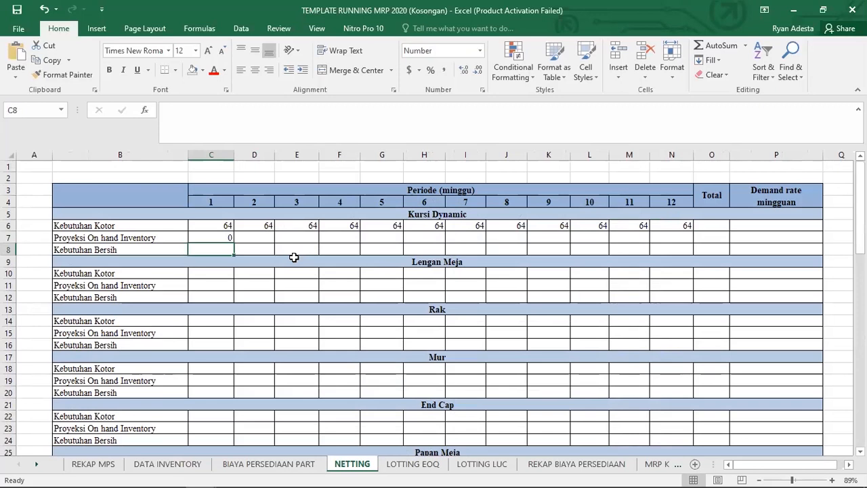
- Calculate Kursi Dynamic's week 1 Kebutuhan Bersih in C8 as =C6-C7 and fill the formula across to week 12, N8
type("=")
left_click(229, 225)
type("-")
left_click(214, 237)
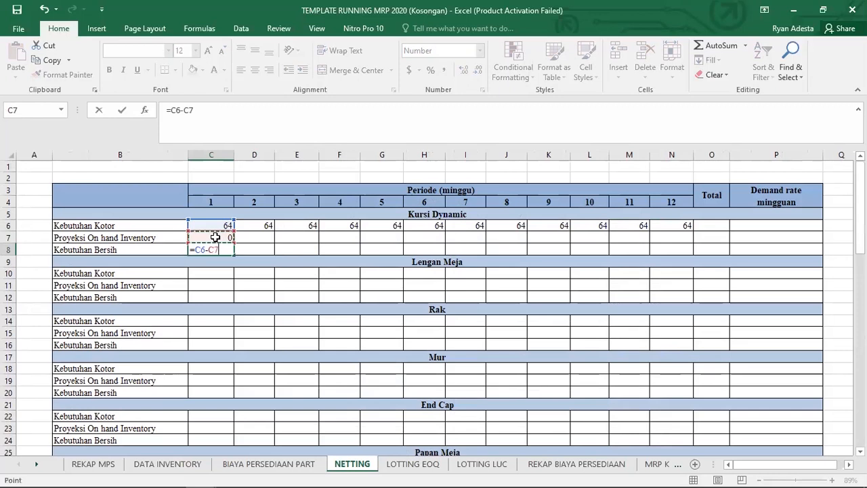
key("Return")
left_click(225, 248)
left_click_drag(234, 255, 688, 252)
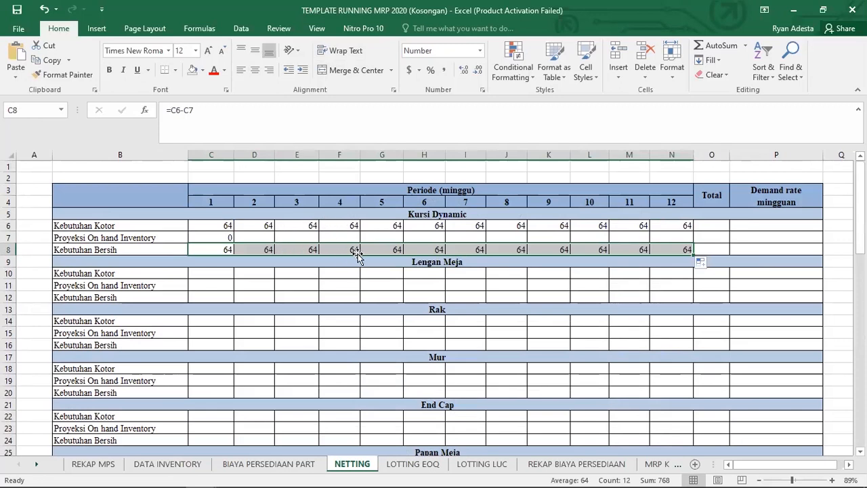
- Total Kursi Dynamic's Kebutuhan Kotor in O6 with =SUM(C6:N6), fill it down to O8, and clear the on-hand total in O7
left_click(720, 226)
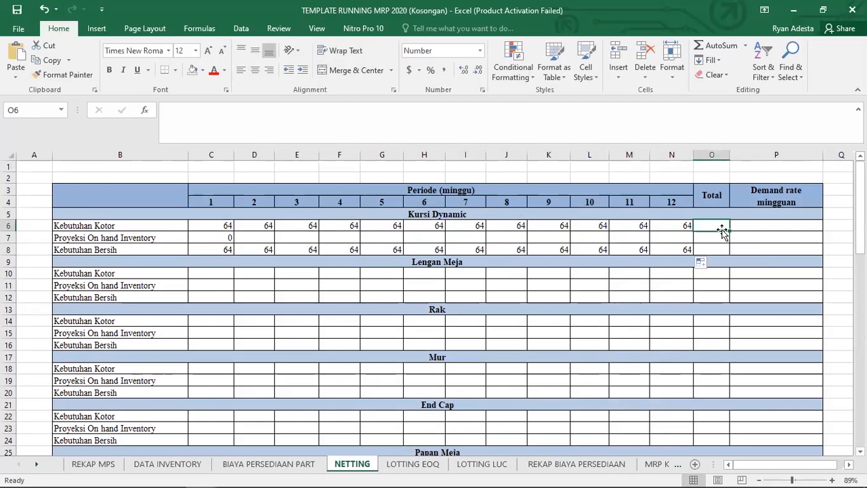
type("=sum(")
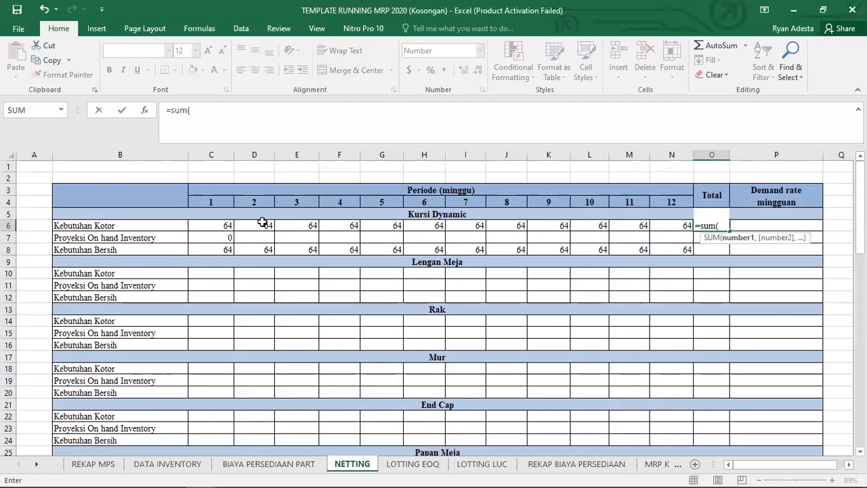
left_click(220, 225)
left_click_drag(254, 223, 681, 225)
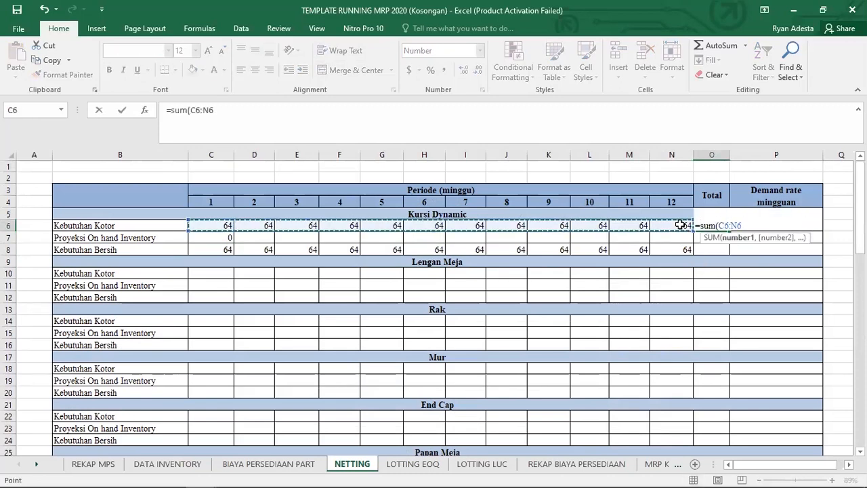
key("Return")
left_click(724, 226)
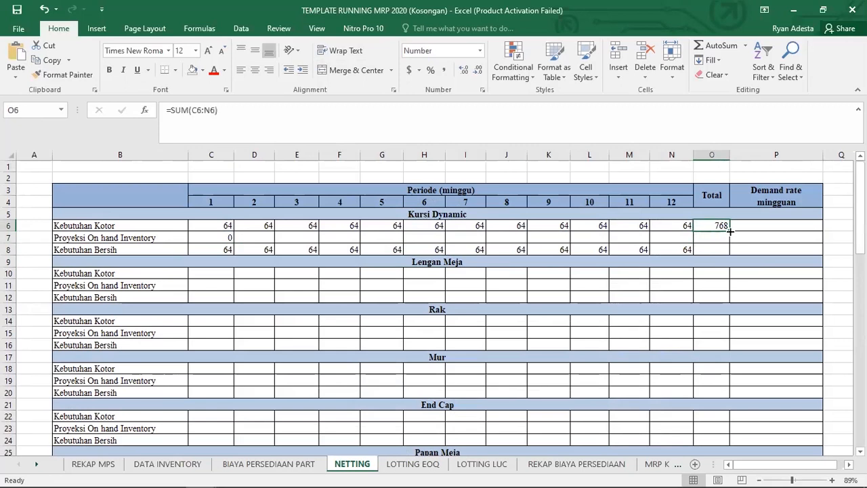
left_click_drag(728, 231, 728, 254)
left_click(726, 237)
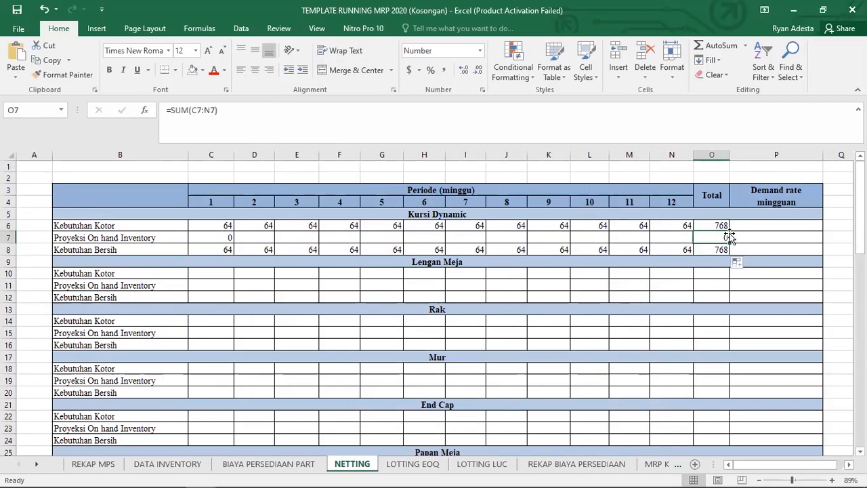
key("Delete")
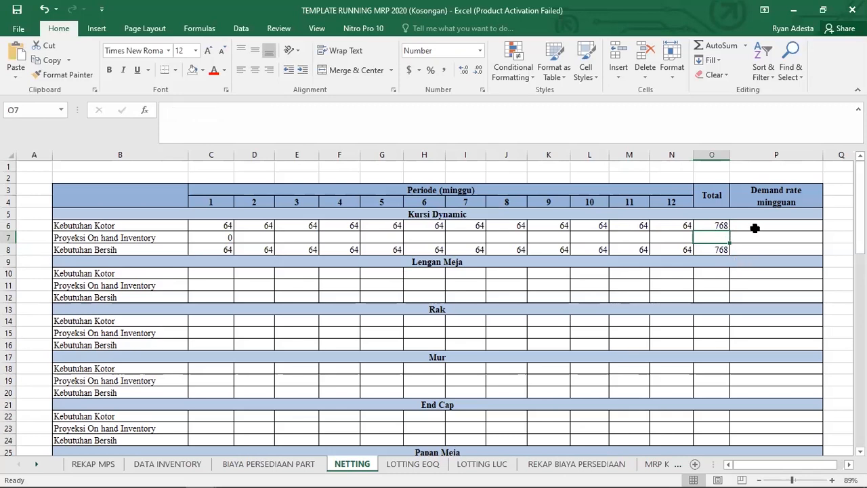
- Enter Kursi Dynamic's Demand rate mingguan in P6 as the AVERAGE of C6:N6, fill it down to P8, and clear P7
left_click(756, 229)
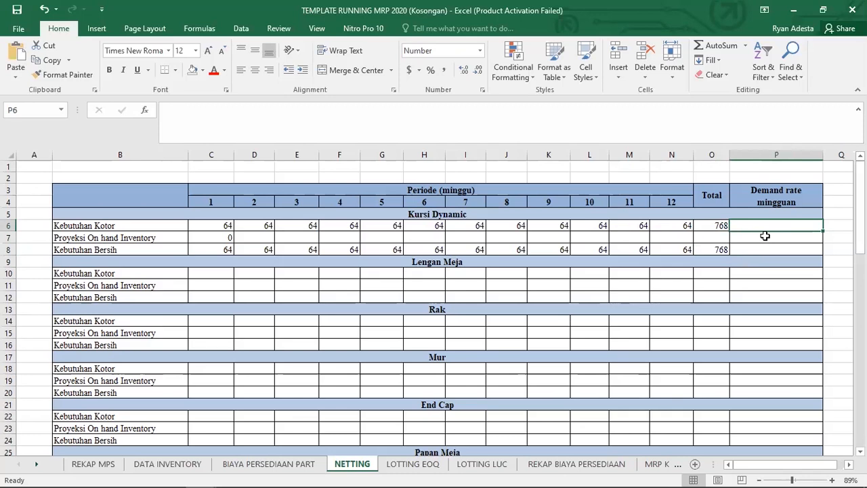
type("=")
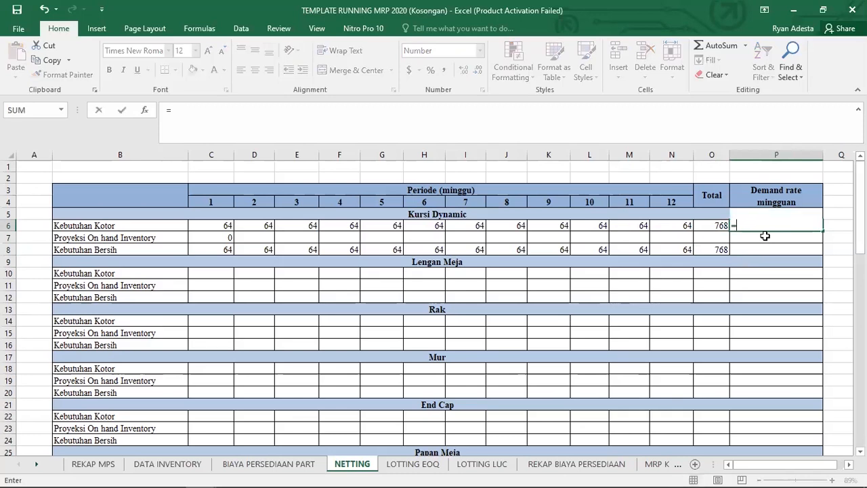
type("average")
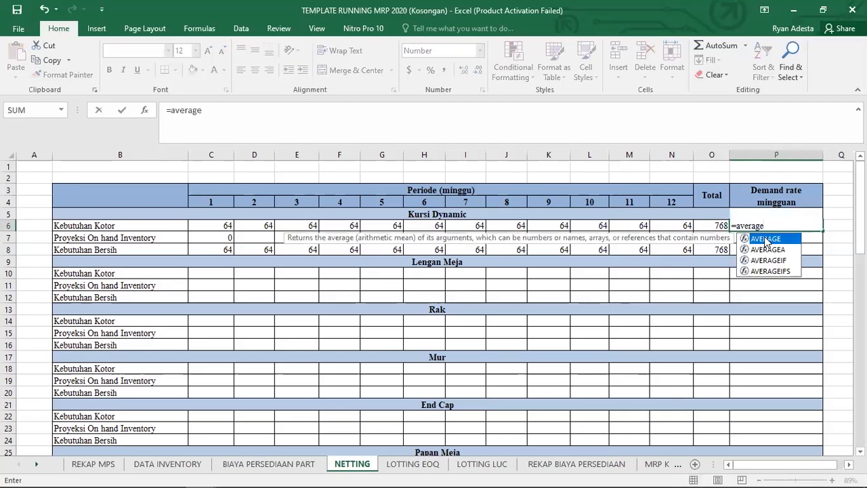
type("(")
left_click_drag(227, 225, 660, 225)
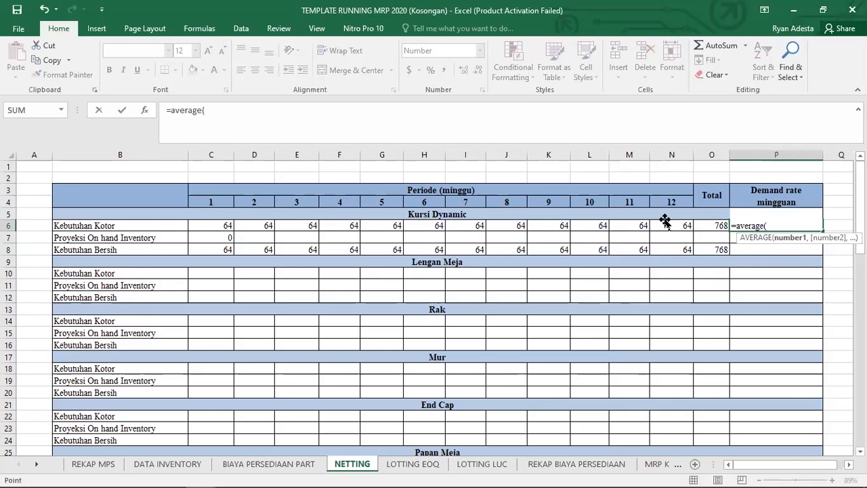
key("Return")
left_click(788, 226)
left_click_drag(831, 232, 822, 250)
left_click(796, 237)
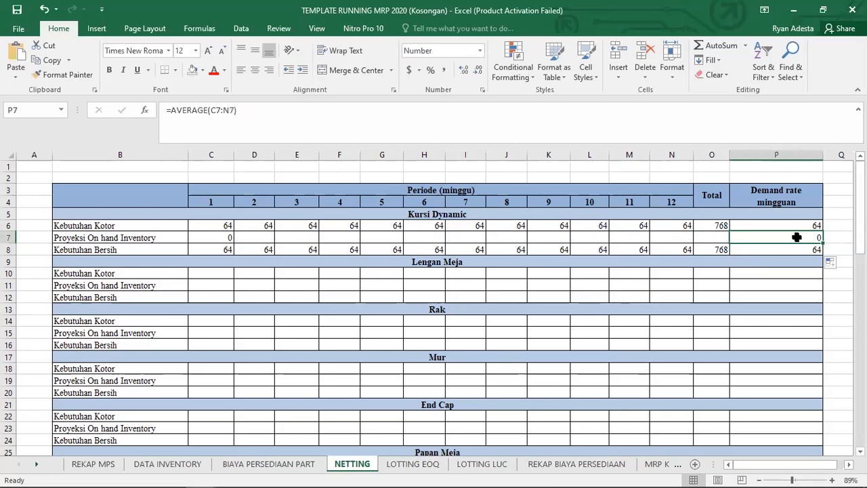
key("Delete")
left_click(301, 283)
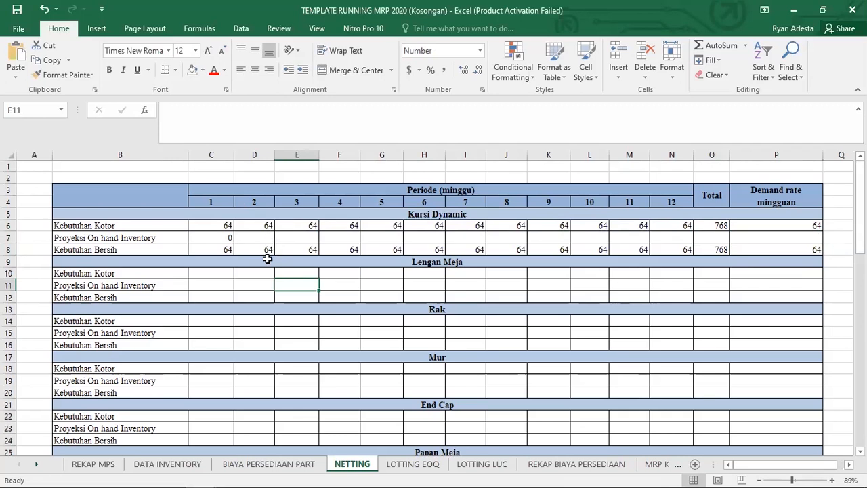
left_click(222, 274)
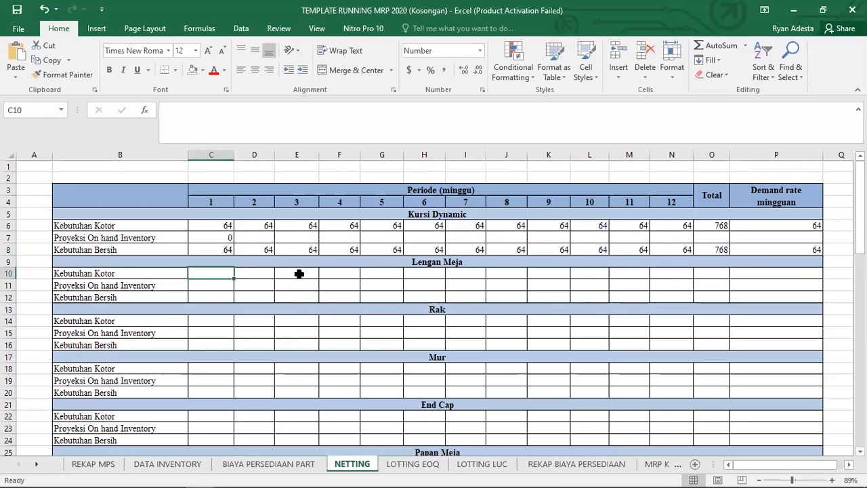
type("=")
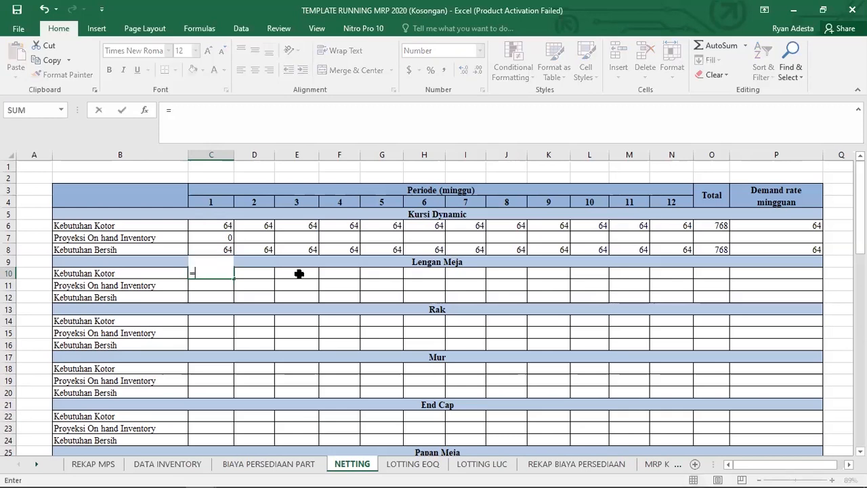
key("Escape")
- Fill Lengan Meja's Kebutuhan Kotor for weeks 1 to 12, C10:N10, with the array formula ='DATA INVENTORY'!G37*TRANSPOSE('REKAP MPS'!H5:H16)
left_click_drag(224, 273, 665, 270)
type("=")
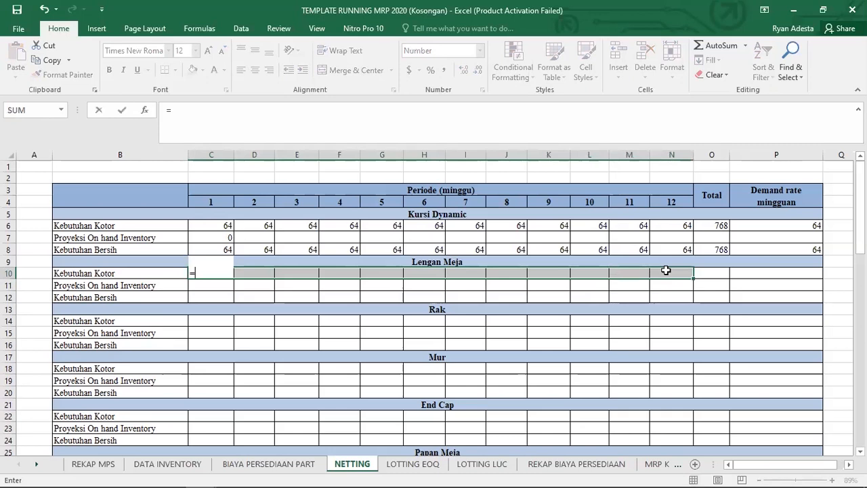
left_click(169, 465)
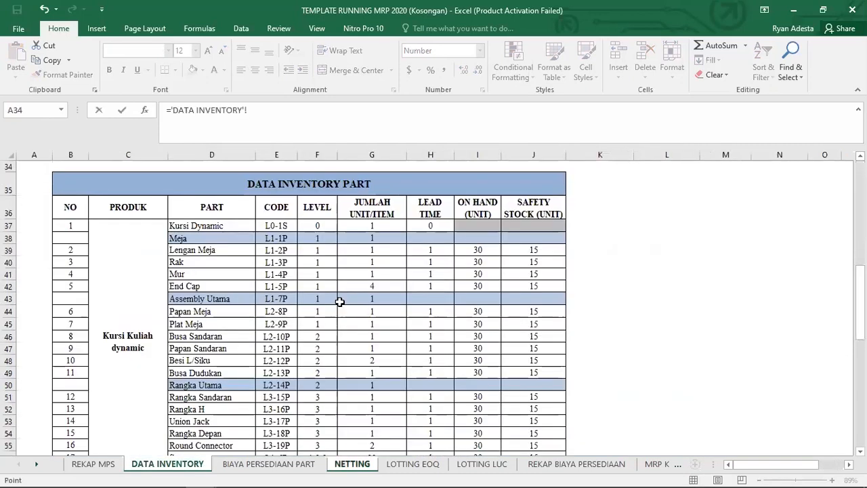
left_click(378, 226)
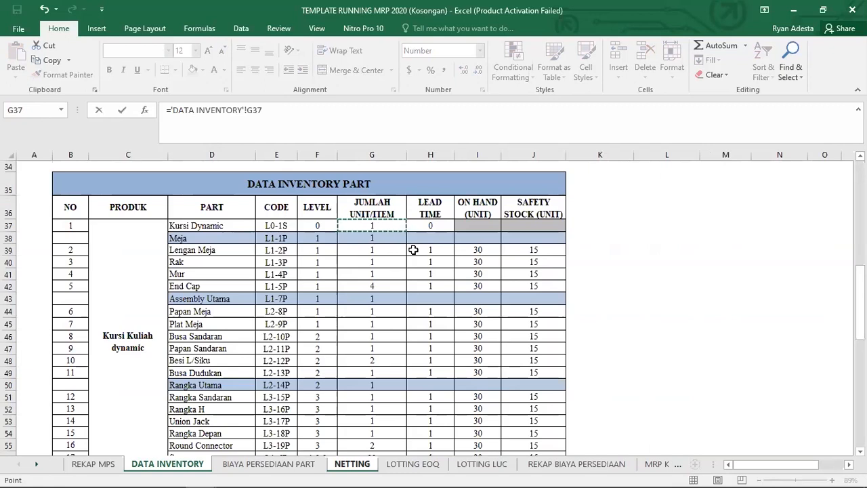
type("*")
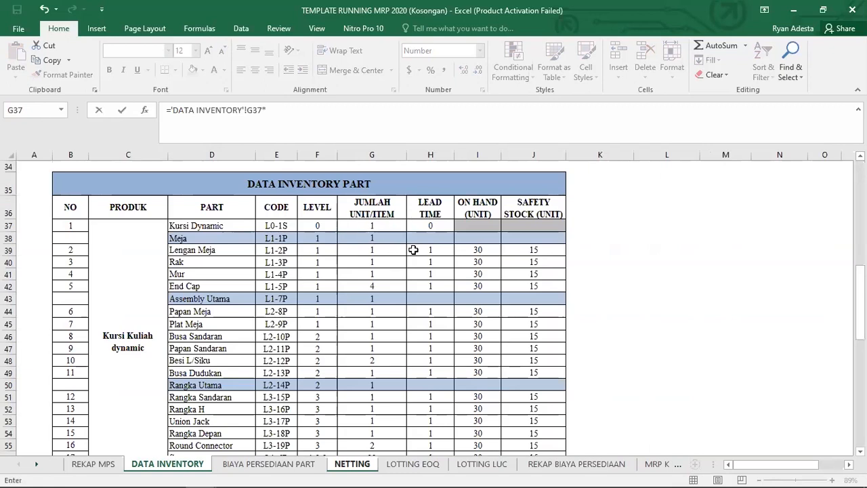
left_click(101, 464)
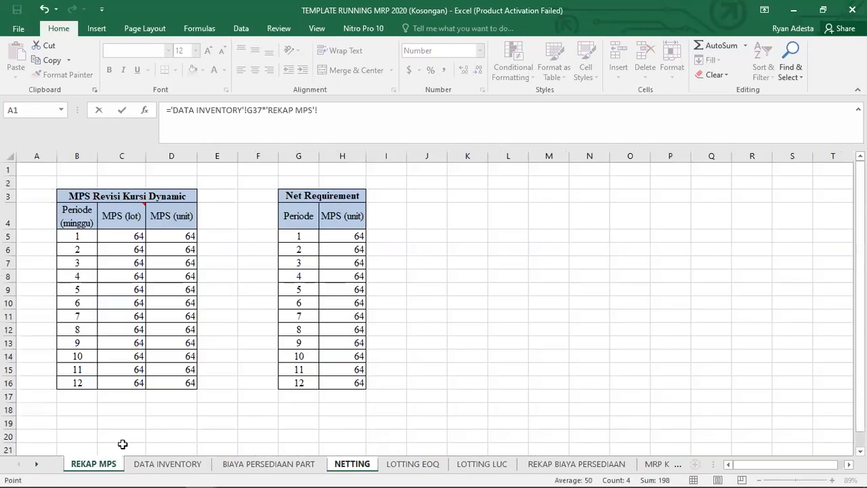
left_click(267, 110)
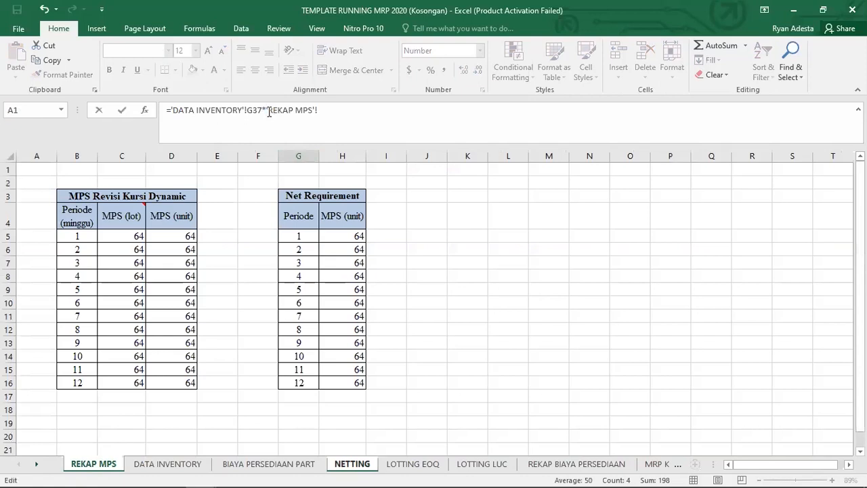
type("transpose")
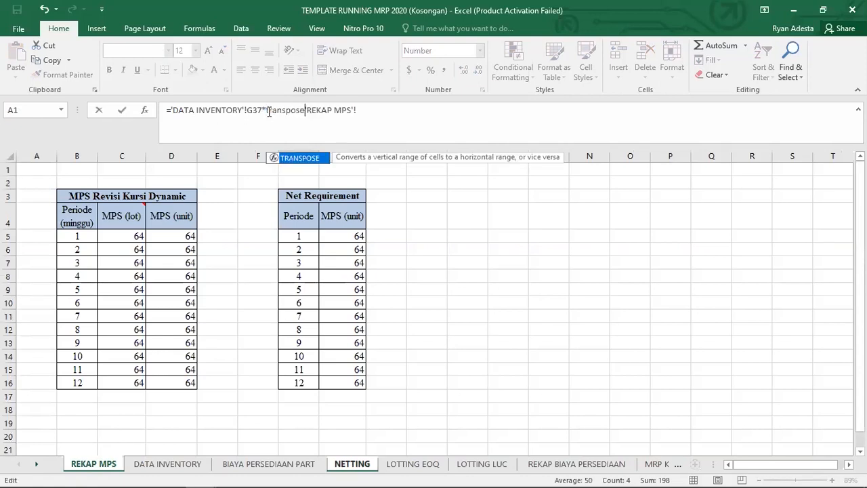
type("(")
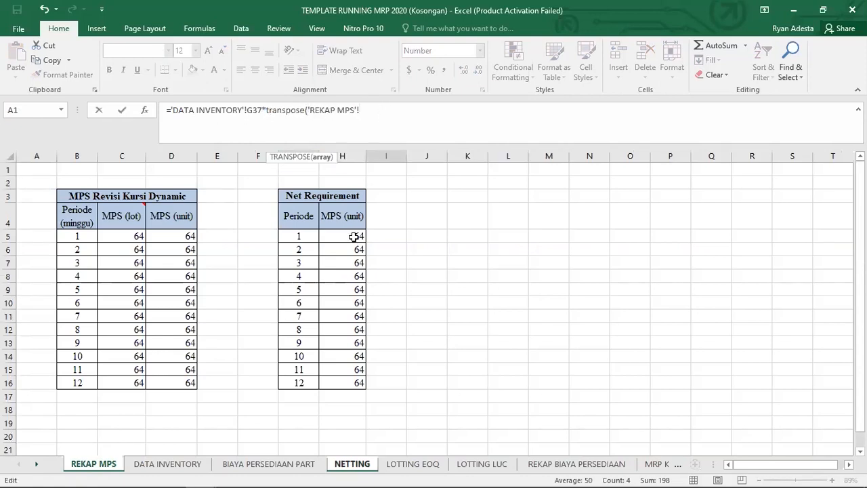
left_click_drag(354, 242, 357, 380)
type(")")
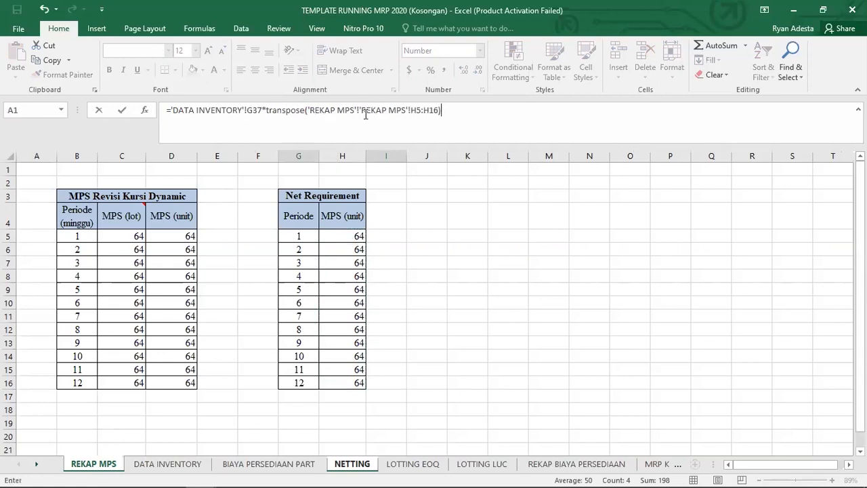
left_click_drag(361, 110, 309, 112)
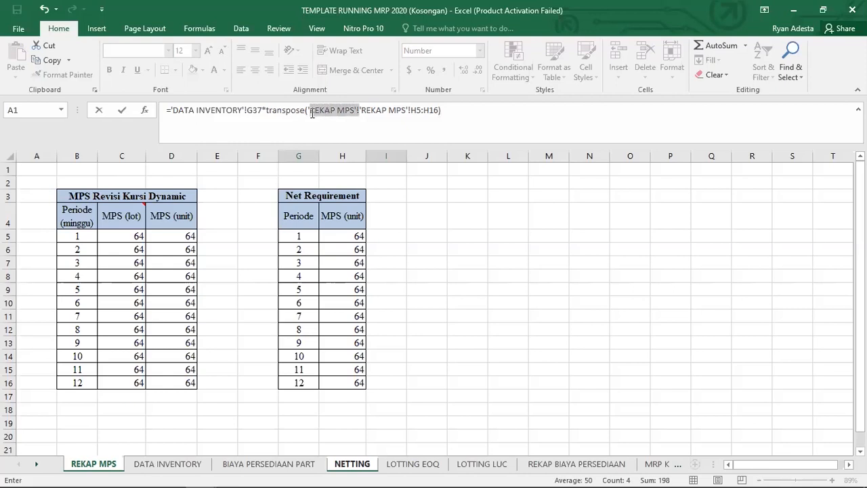
key("Delete")
key("ctrl+shift+Return")
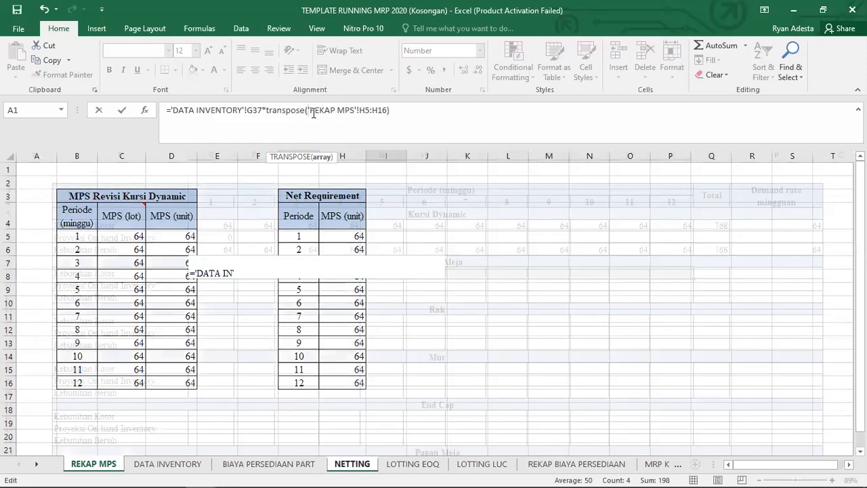
left_click(613, 318)
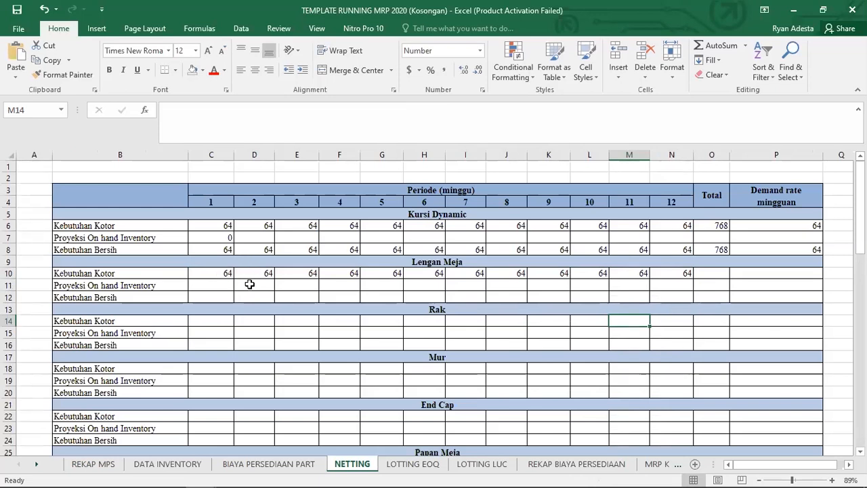
- Link Lengan Meja's week 1 Proyeksi On hand Inventory, C11, to its on-hand cell I39 on the DATA INVENTORY sheet
left_click(227, 288)
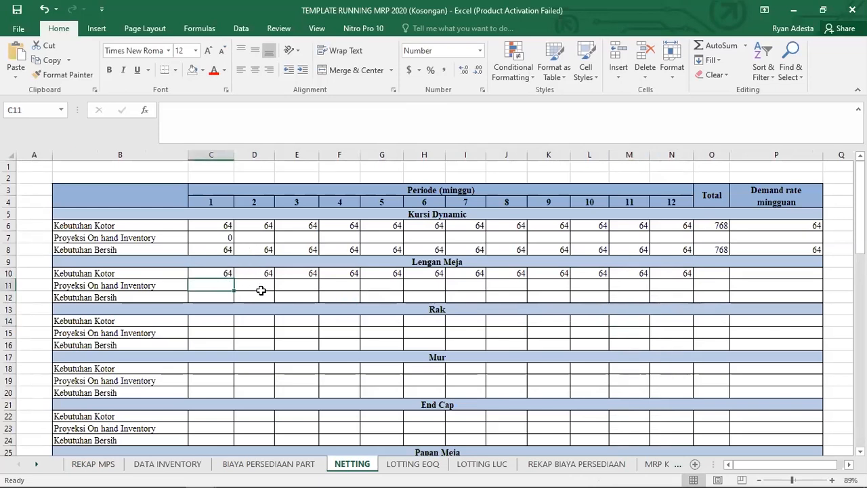
type("=")
left_click(176, 466)
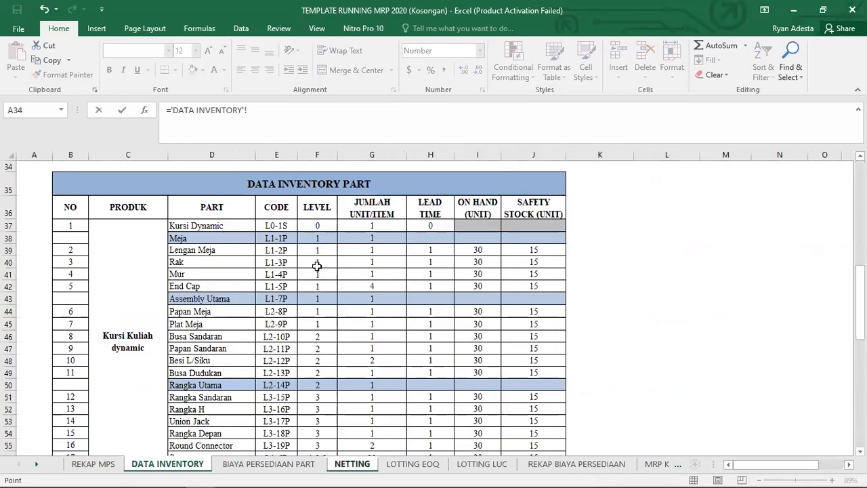
left_click(459, 254)
key("Return")
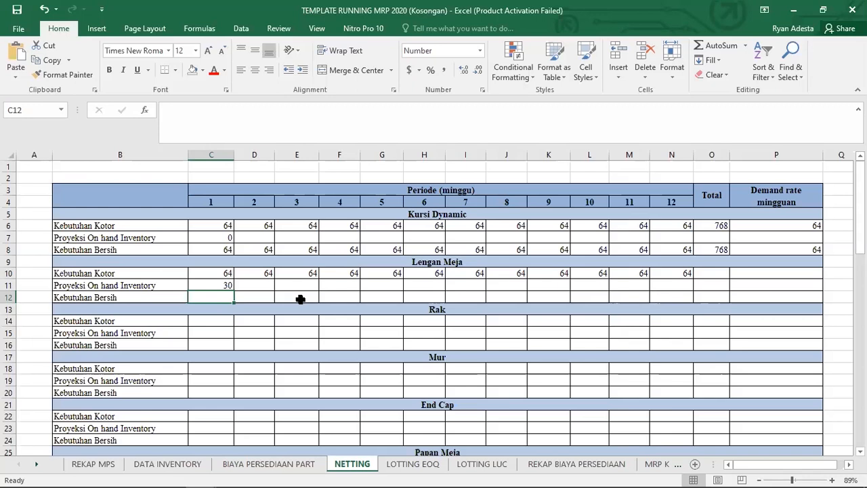
- Calculate Lengan Meja's week 1 Kebutuhan Bersih in C12 as =C10-C11
type("=")
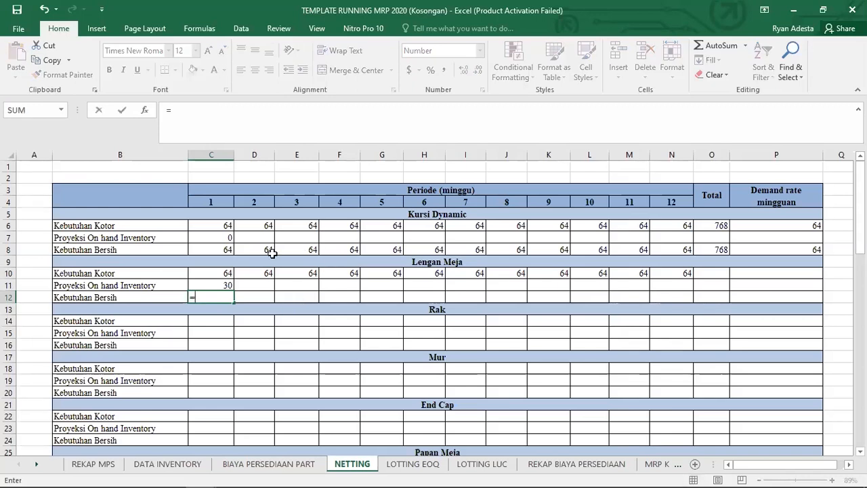
left_click(227, 273)
type("-")
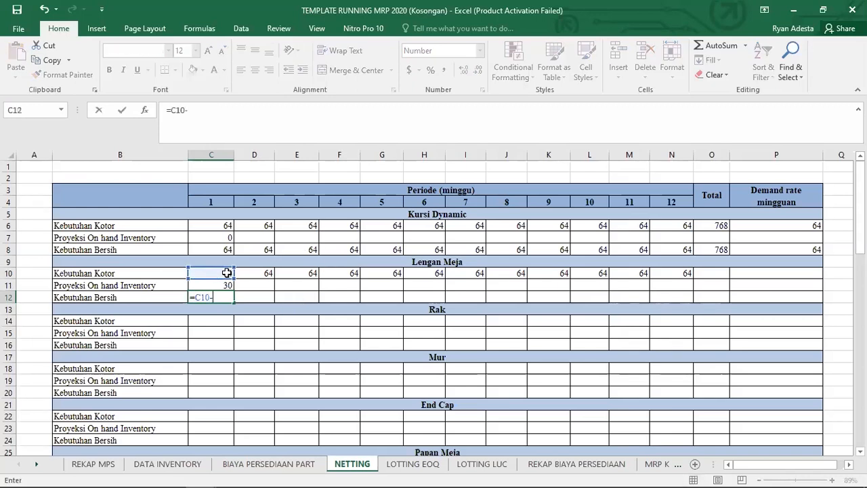
left_click(228, 284)
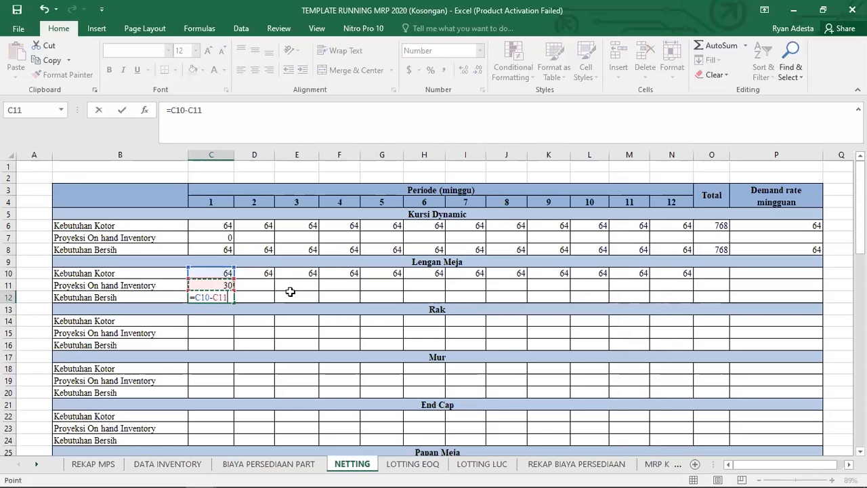
key("Return")
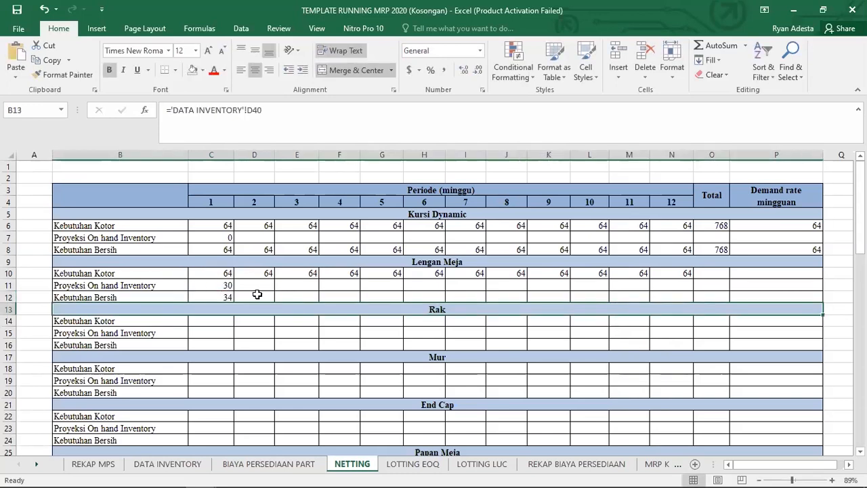
- Fill Lengan Meja's week 1 Kebutuhan Bersih formula in C12 across weeks 2 to 12, through N12
left_click(260, 296)
left_click(223, 294)
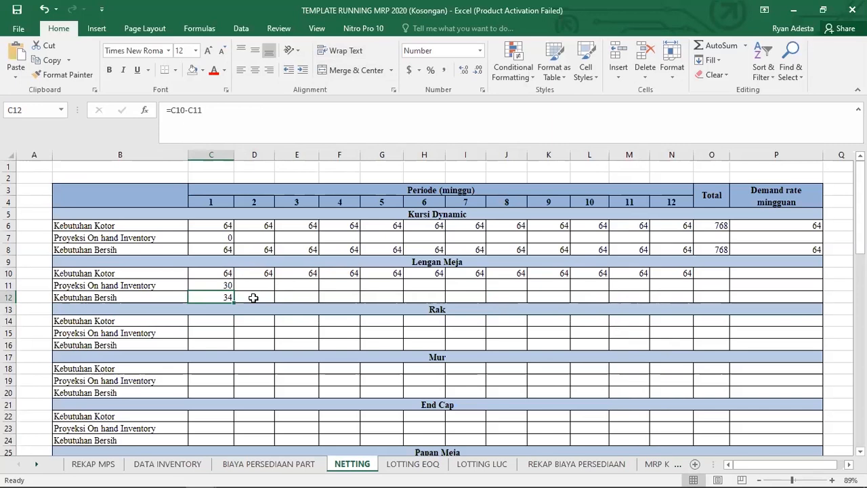
left_click(225, 285)
left_click(230, 297)
left_click_drag(234, 304, 683, 304)
left_click(263, 284)
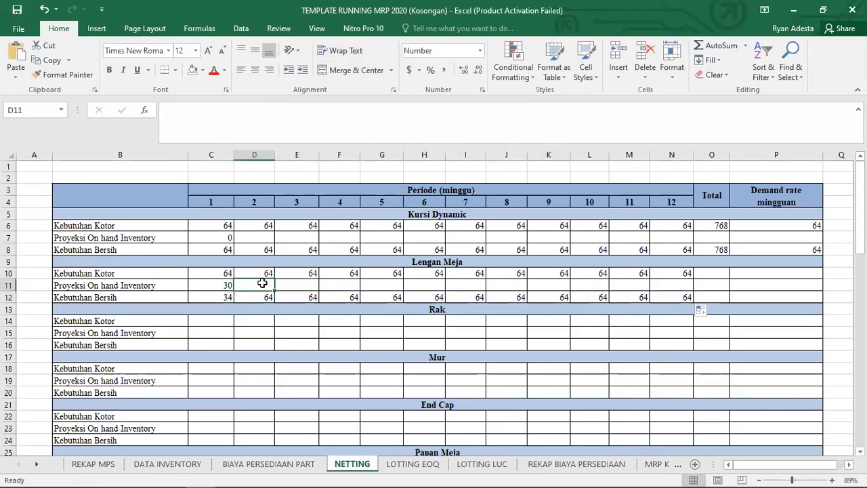
left_click_drag(265, 284, 678, 285)
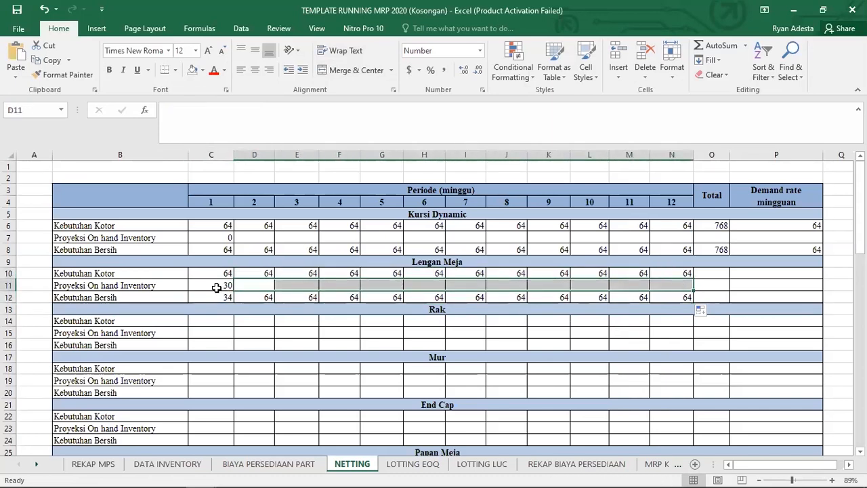
left_click(216, 287)
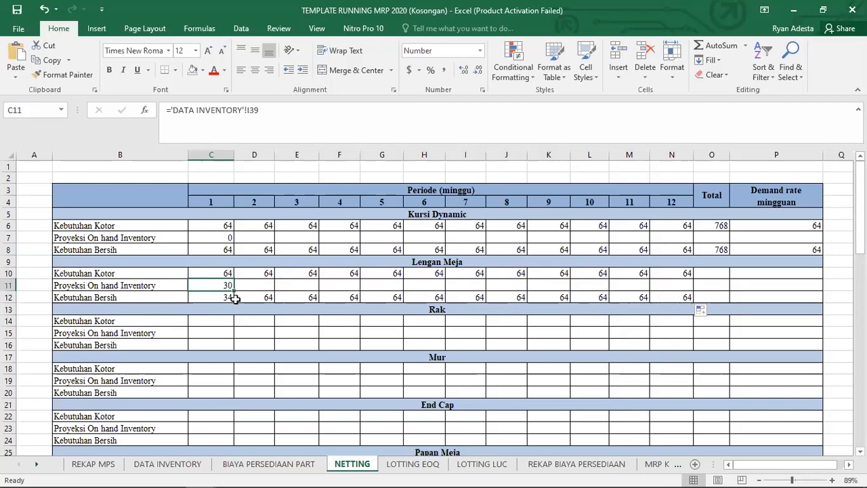
left_click(260, 286)
left_click(317, 284)
left_click(376, 289)
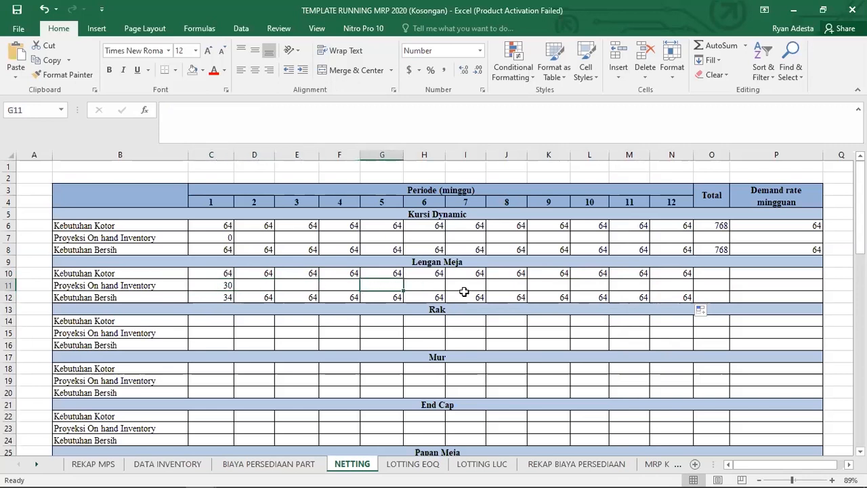
left_click(464, 291)
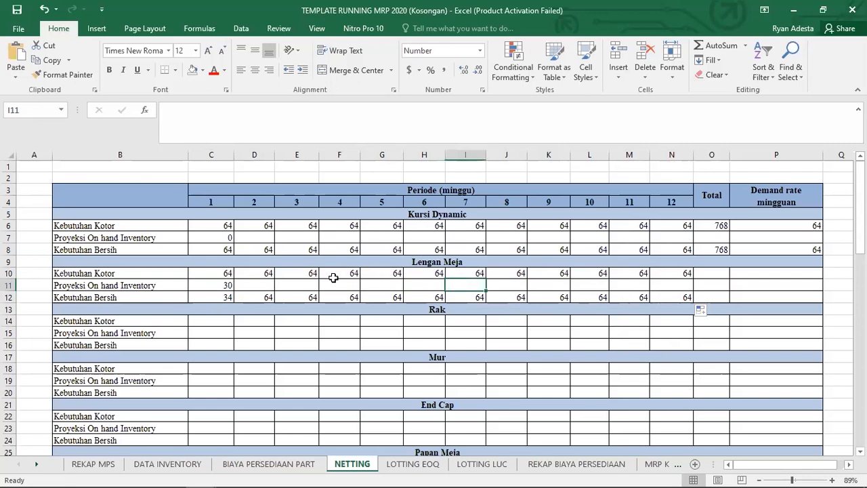
- Total Lengan Meja's Kebutuhan Kotor in O10 as the SUM of C10:N10
left_click(674, 273)
left_click(718, 273)
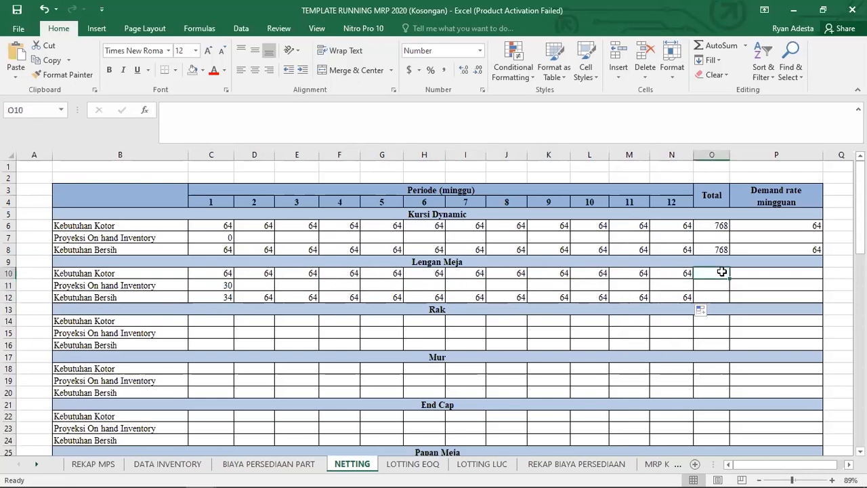
type("=")
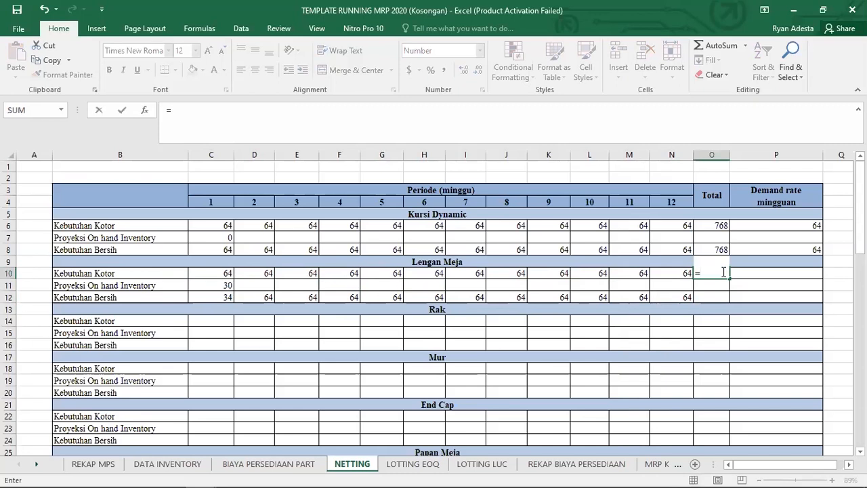
type("sum(")
left_click(225, 271)
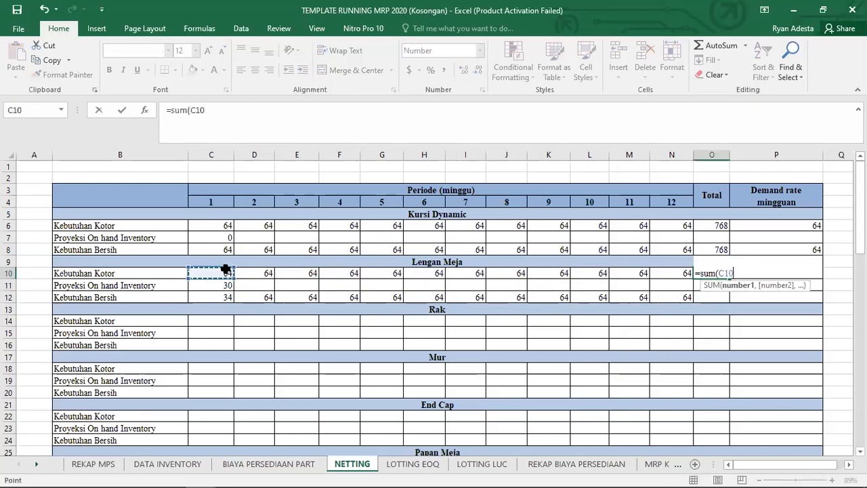
left_click(664, 264, "shift")
key("Return")
- Total Lengan Meja's Kebutuhan Bersih in O12 as the SUM of C12:N12
key("Down")
type("=")
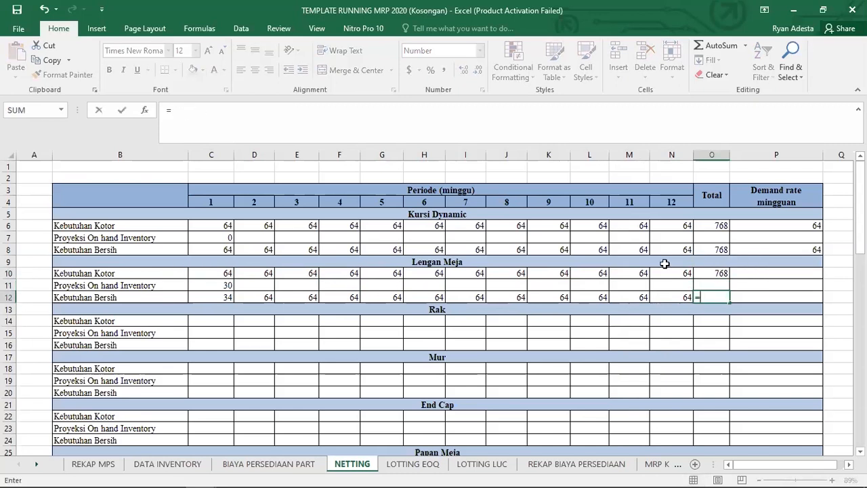
type("sum(")
left_click(215, 297)
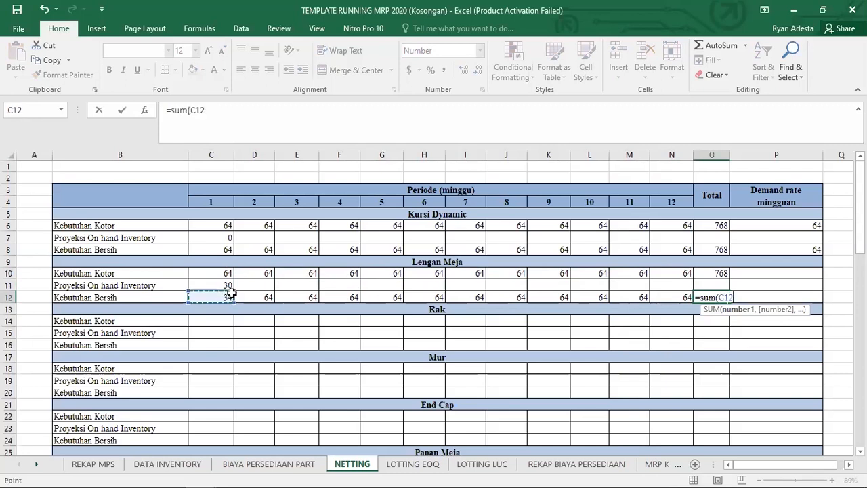
left_click(686, 294, "shift")
key("Return")
- Enter the Demand rate mingguan for Lengan Meja's Kebutuhan Kotor in P10 as the AVERAGE of C10:O10
left_click(762, 273)
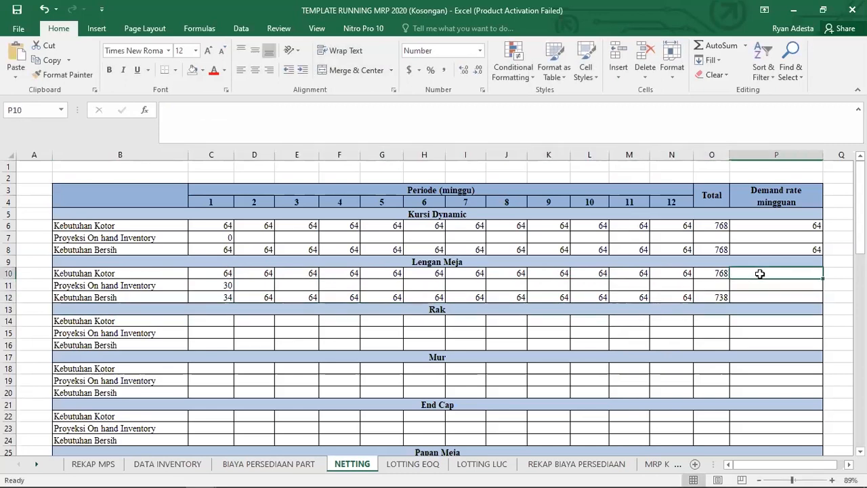
type("=average")
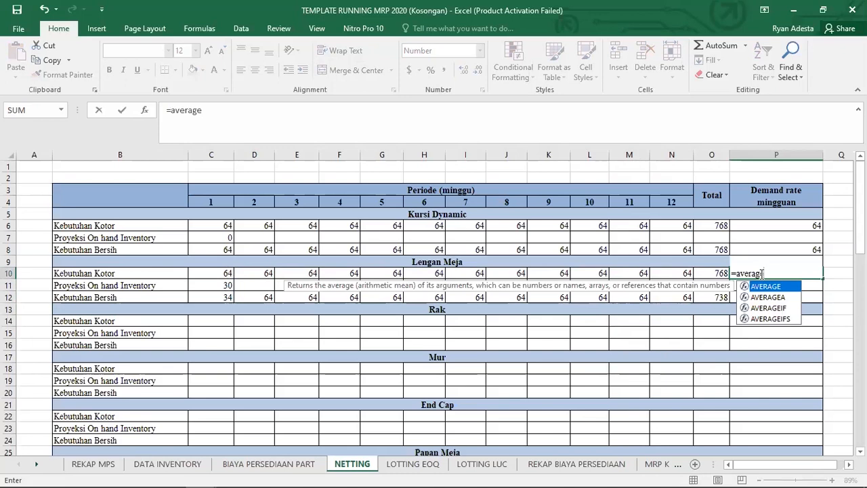
type("(")
left_click(213, 272)
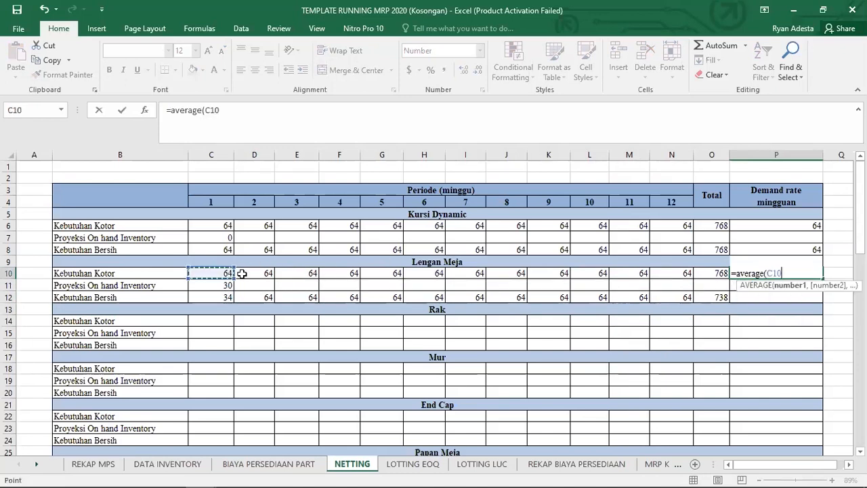
left_click_drag(242, 273, 716, 273)
key("Return")
- Enter the Demand rate mingguan for Lengan Meja's Kebutuhan Bersih in P12 as the AVERAGE of C12:O12
left_click(748, 296)
type("=")
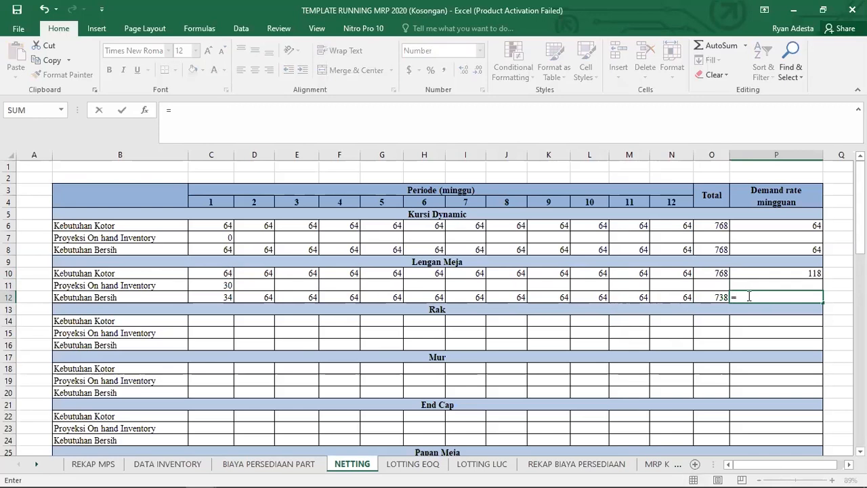
type("average(")
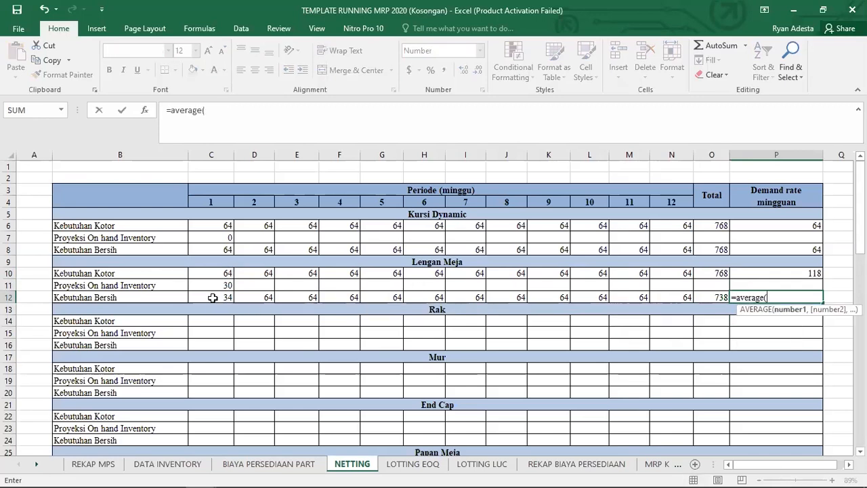
left_click(211, 298)
left_click_drag(242, 297, 708, 297)
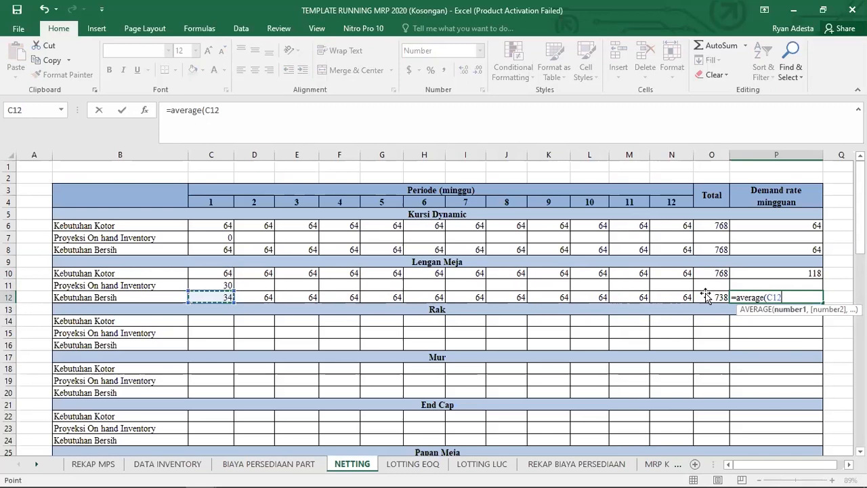
key("Return")
left_click(588, 342)
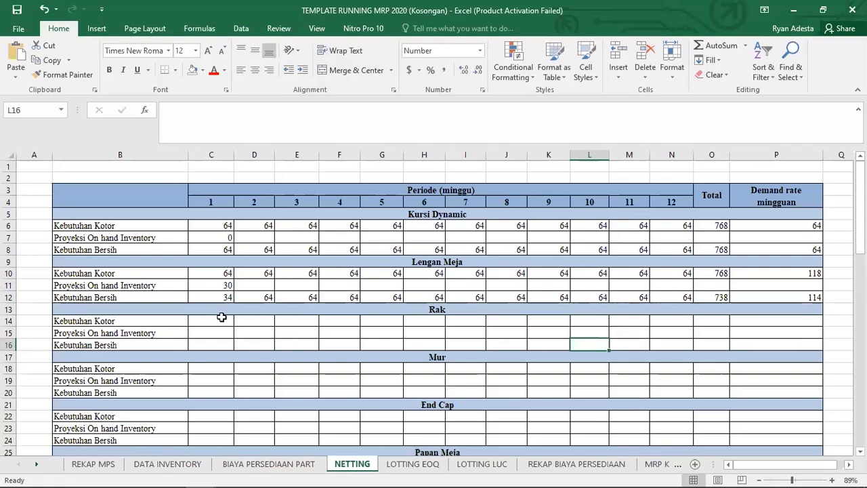
scroll(243, 327, "down", 1)
scroll(242, 327, "down", 9)
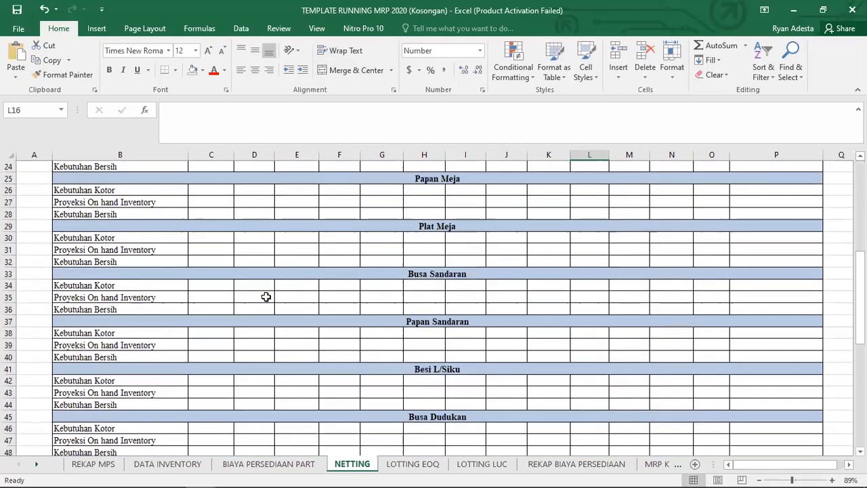
scroll(266, 296, "up", 10)
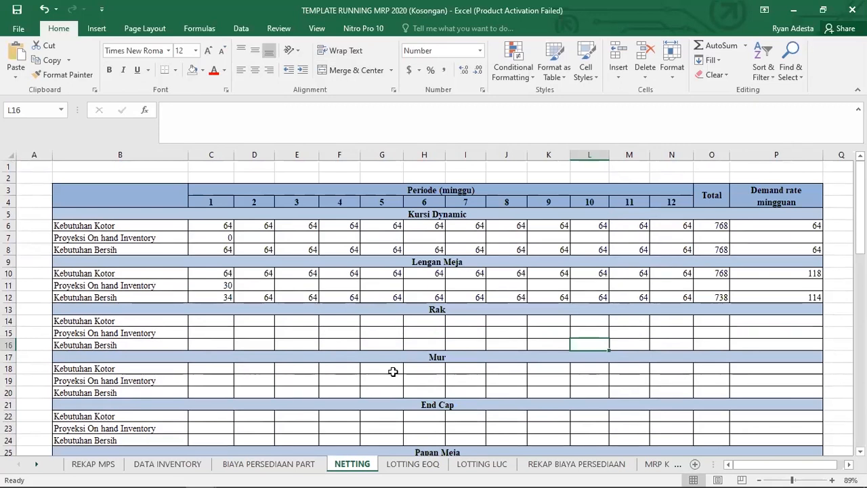
- On the LOTTING EOQ sheet, clear weeks 1 to 12 of Lengan Meja's lot sizing table, G26:R29
left_click(403, 466)
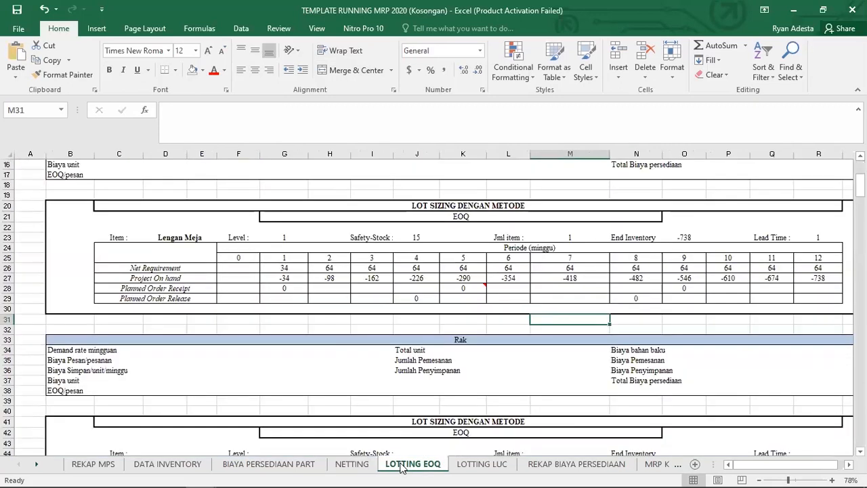
scroll(423, 363, "up", 4)
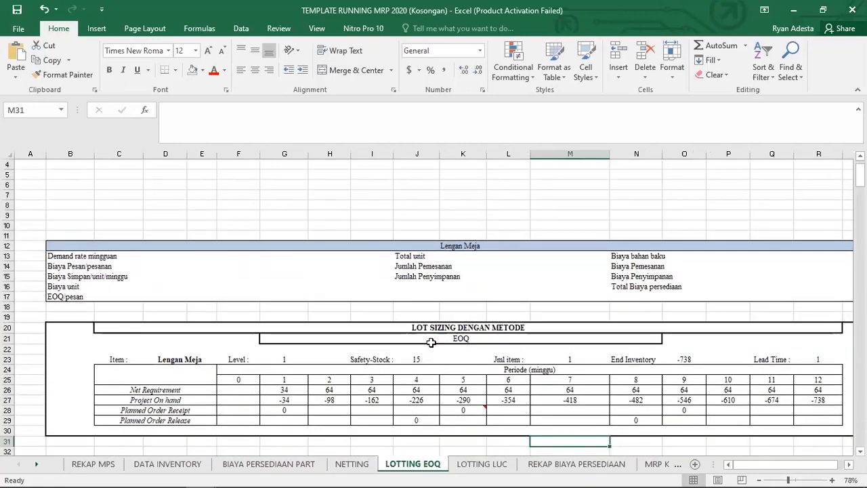
scroll(413, 349, "down", 2)
left_click_drag(287, 329, 729, 356)
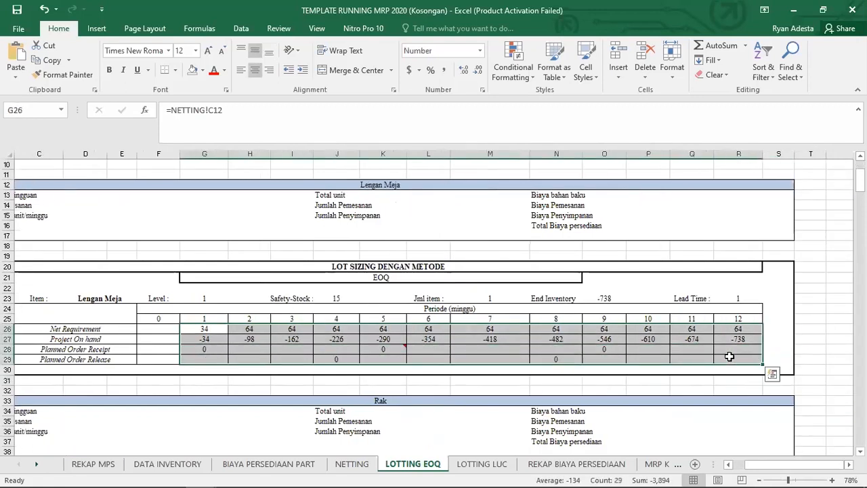
key("Delete")
left_click(681, 350)
scroll(609, 341, "down", 4)
scroll(609, 341, "up", 4)
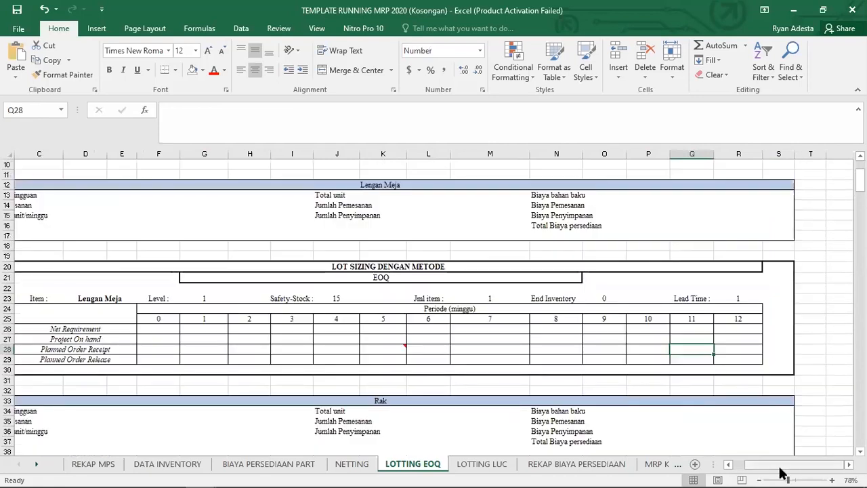
left_click_drag(780, 466, 756, 466)
left_click(355, 340)
left_click(293, 332)
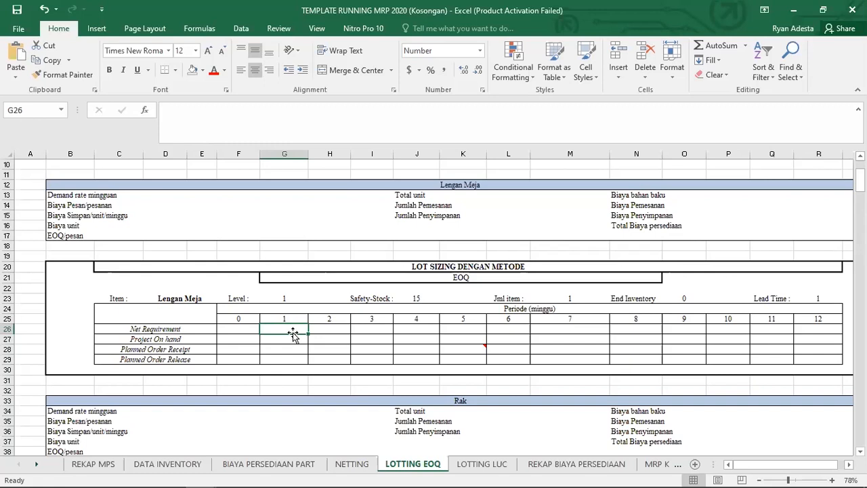
left_click(70, 237)
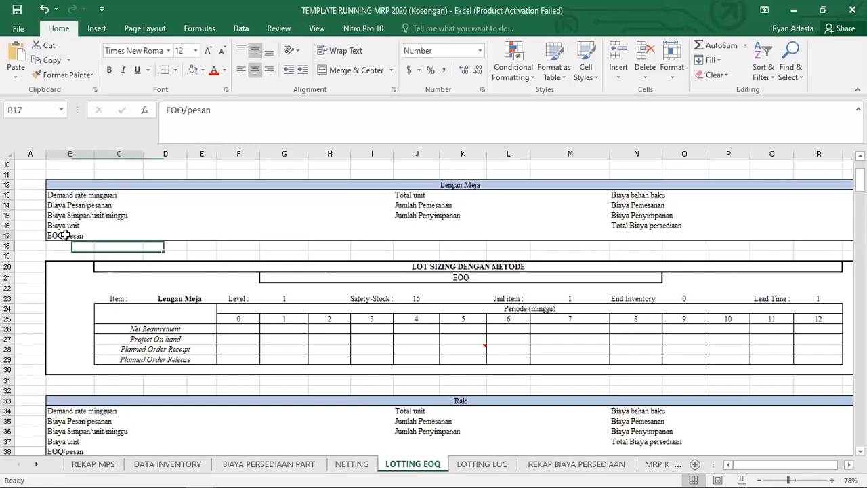
left_click(169, 234)
left_click(113, 234)
left_click(168, 231)
left_click(115, 235)
left_click(155, 236)
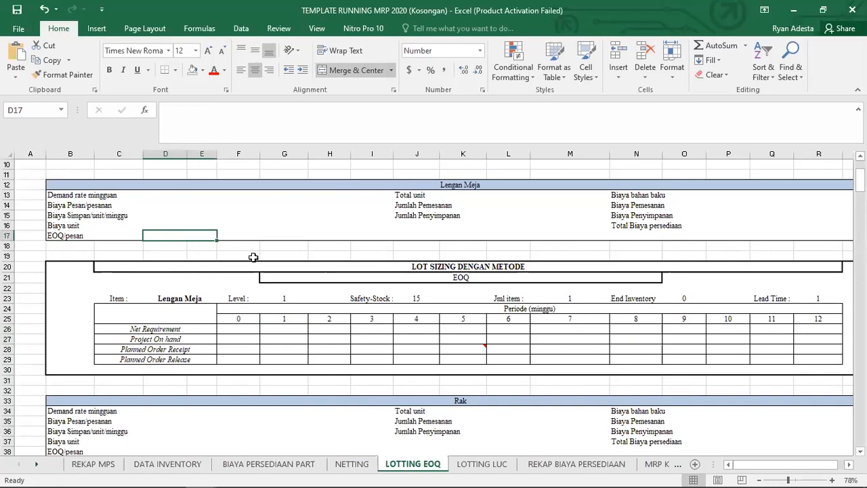
- Link Lengan Meja's Demand rate mingguan, D13 on the LOTTING EOQ sheet, to cell P10 on the NETTING sheet
left_click(181, 196)
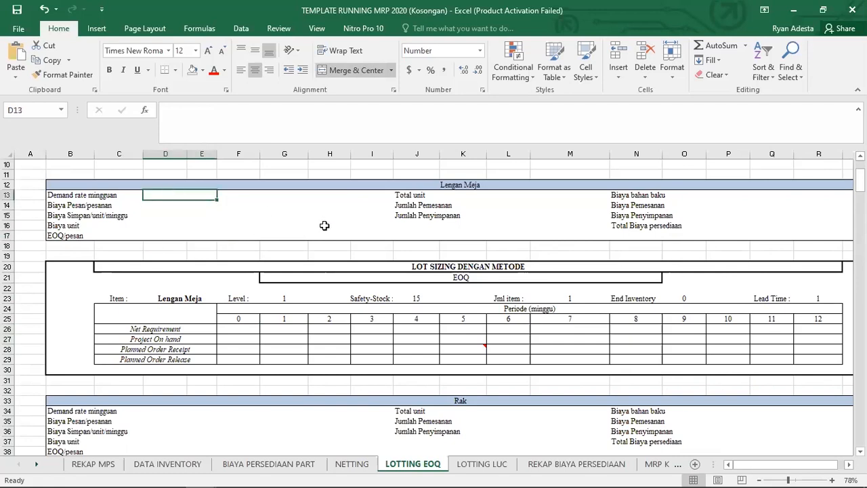
scroll(328, 233, "up", 2)
scroll(328, 234, "down", 1)
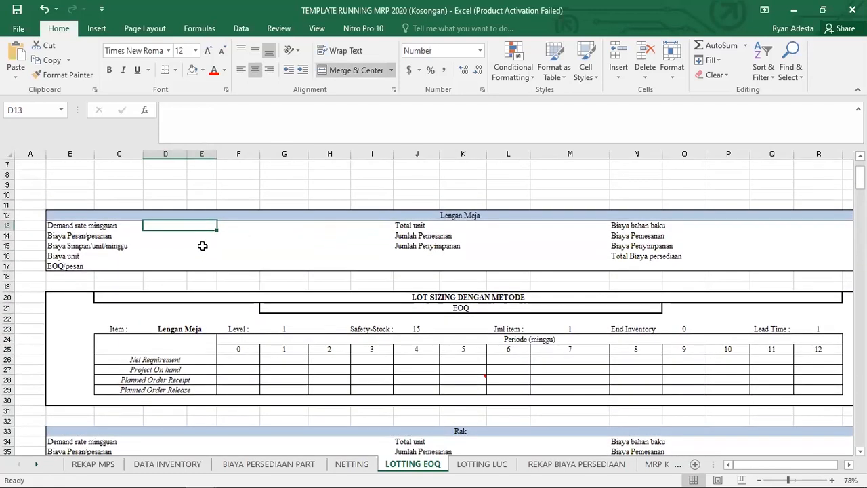
scroll(398, 248, "up", 2)
scroll(399, 248, "down", 2)
scroll(394, 248, "up", 1)
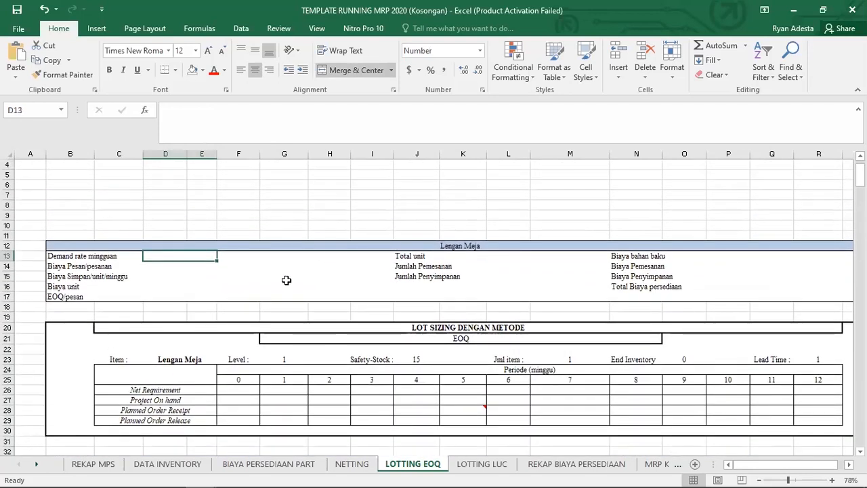
scroll(287, 280, "down", 1)
type("=")
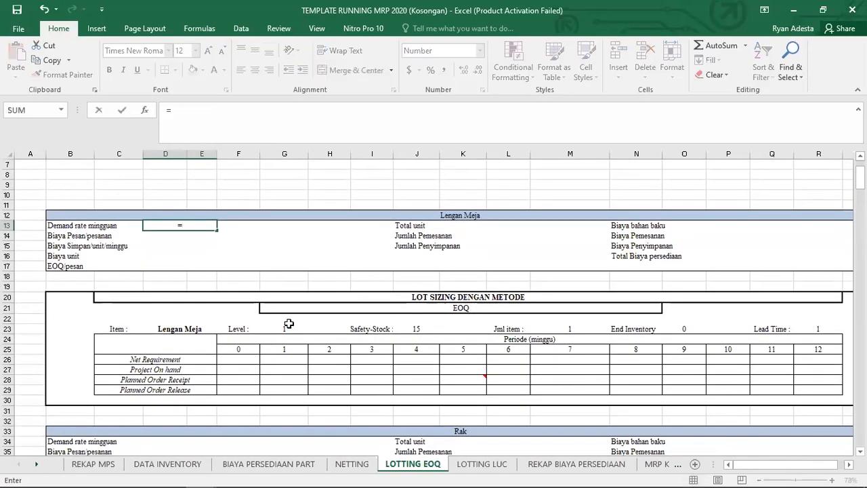
left_click(332, 465)
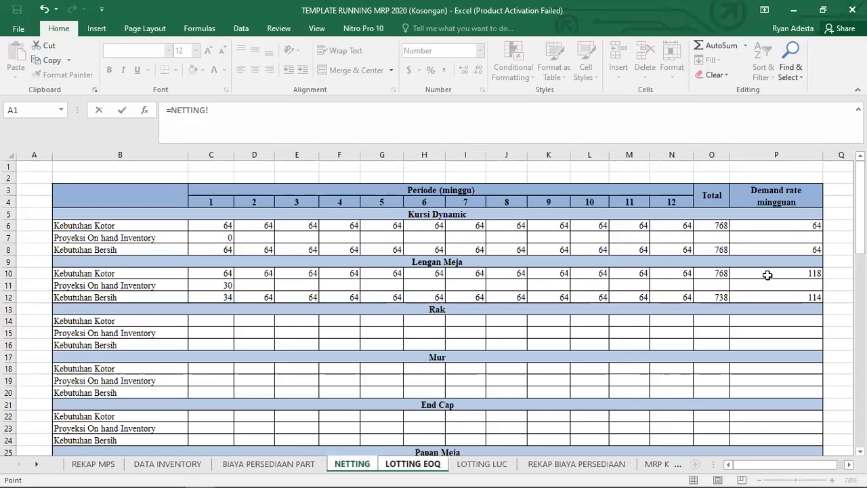
left_click(767, 274)
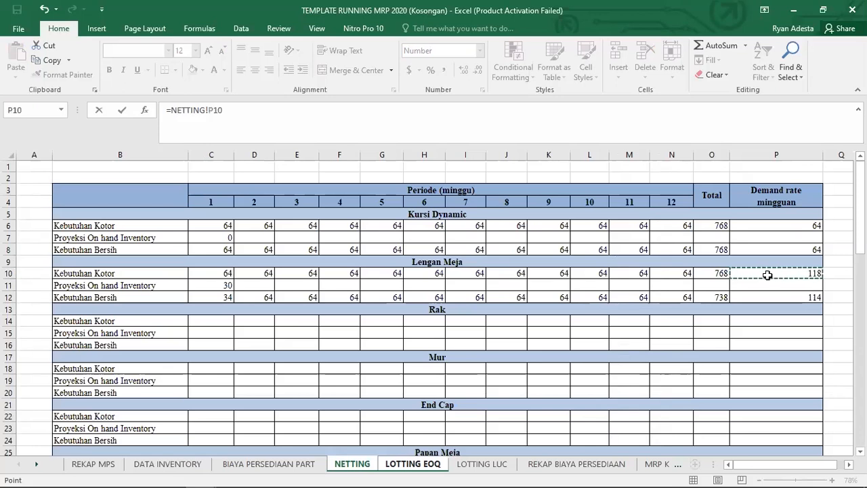
key("Return")
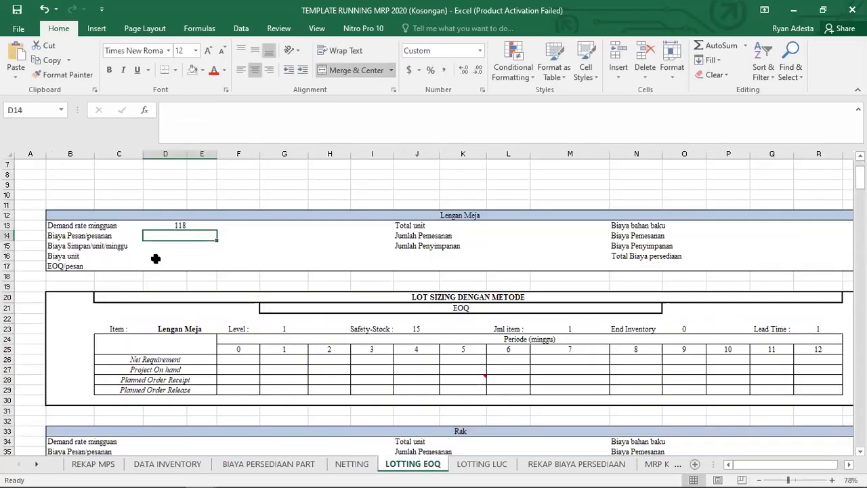
- Review the NETTING and DATA INVENTORY sheets and inspect the source of Lengan Meja's Demand rate mingguan, D13 on the LOTTING EOQ sheet
key("alt+Tab")
left_click(347, 464)
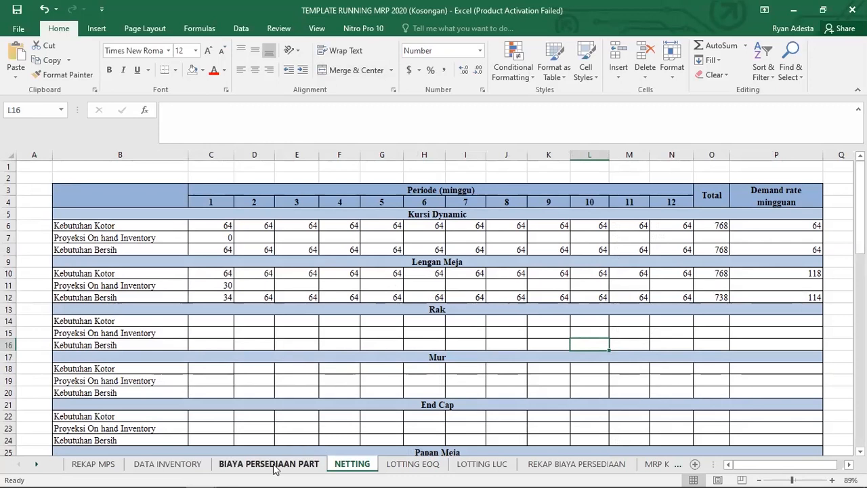
left_click(412, 464)
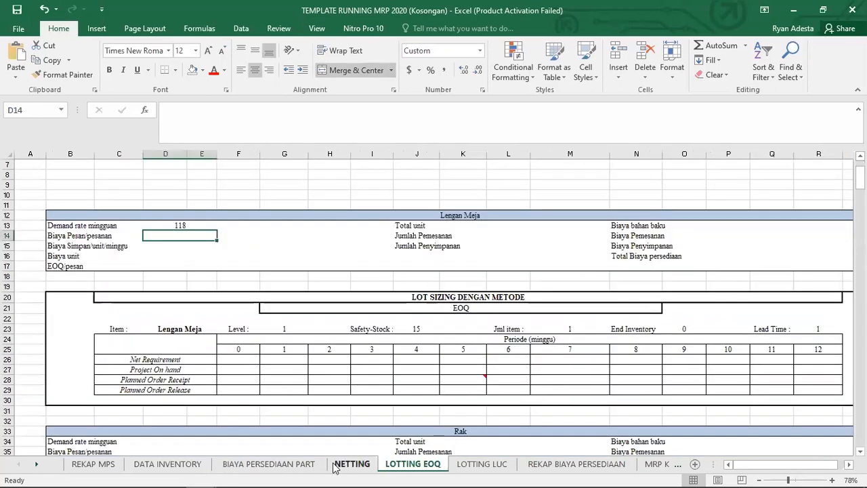
left_click(169, 464)
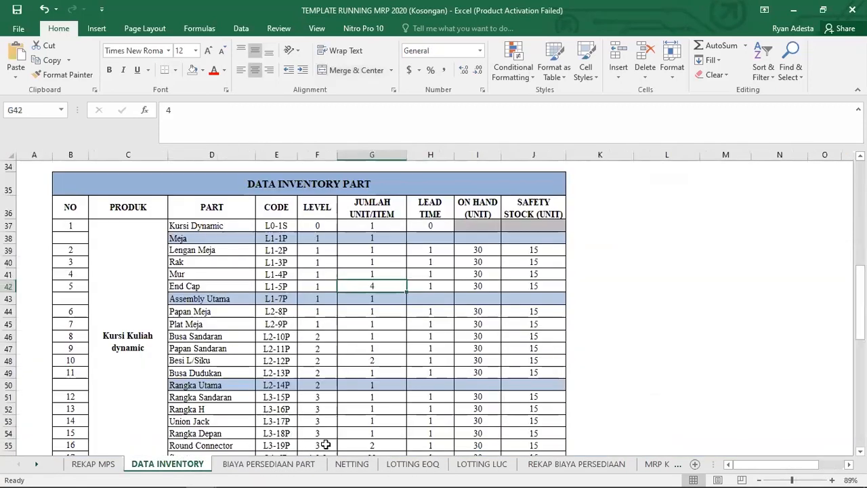
left_click(353, 465)
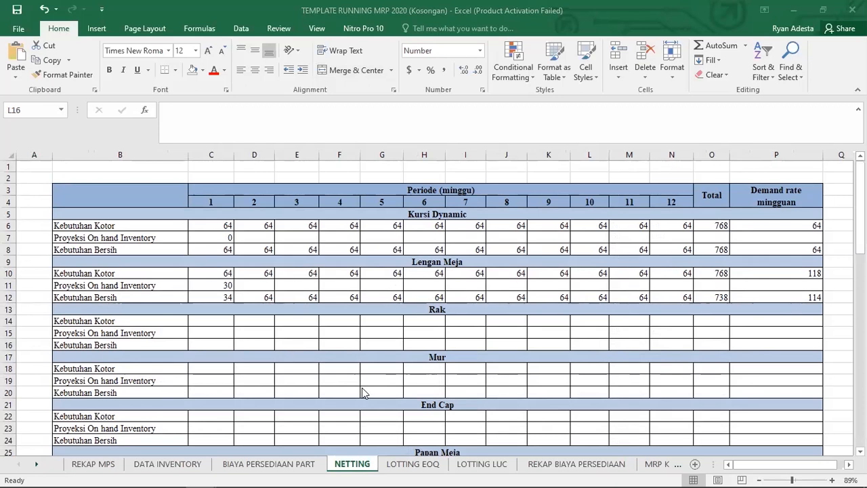
left_click(420, 467)
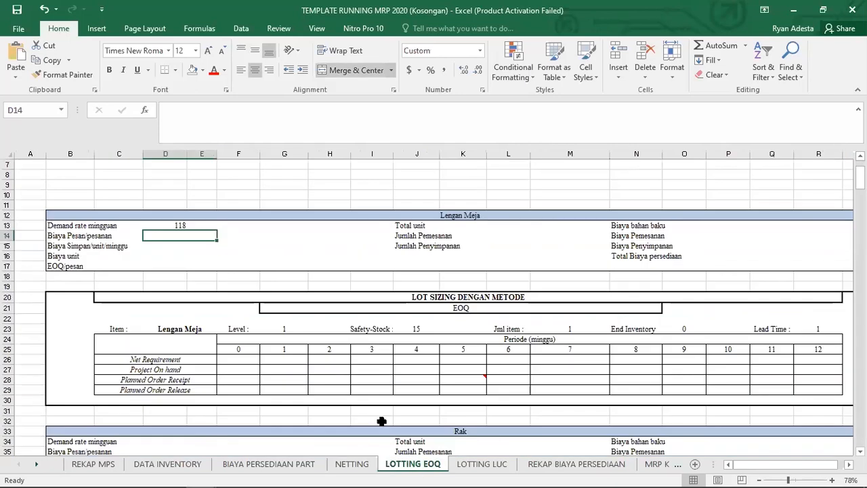
left_click(184, 227)
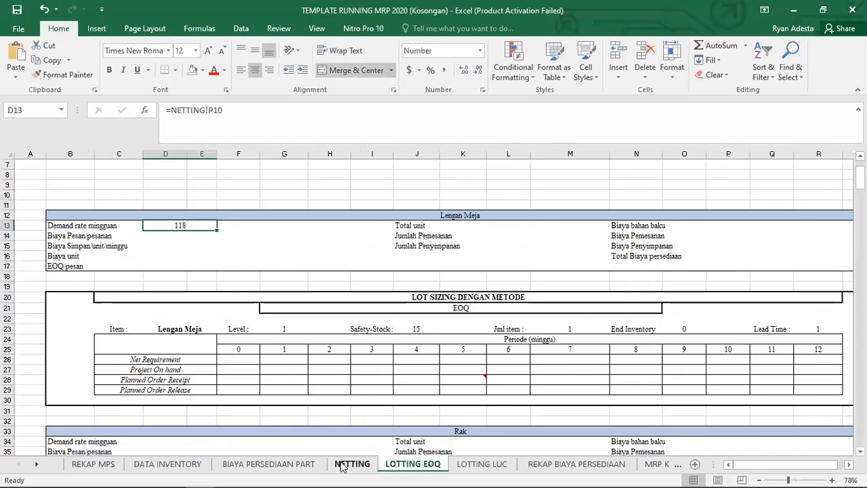
- On the NETTING sheet, correct Lengan Meja's Kebutuhan Kotor Demand rate mingguan in P10 to the AVERAGE of C10:N10
left_click(351, 463)
double_click(785, 273)
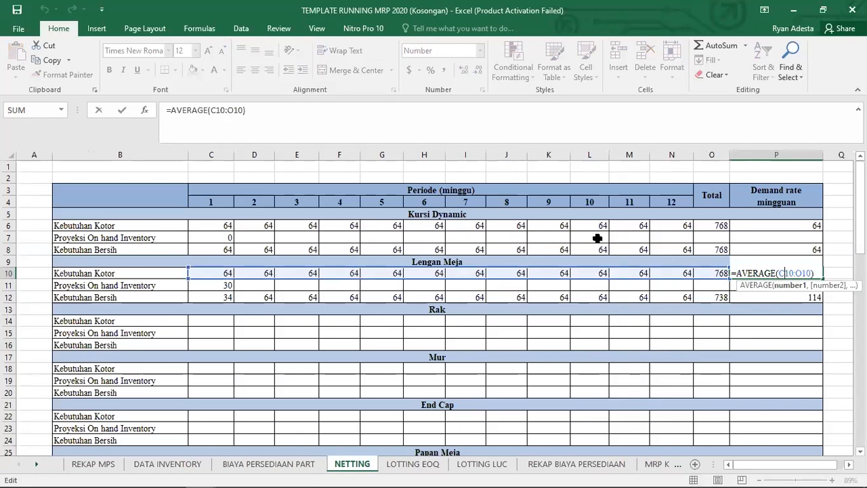
left_click(811, 274)
key("BackSpace")
key("BackSpace")
key("BackSpace")
type("N10")
key("Return")
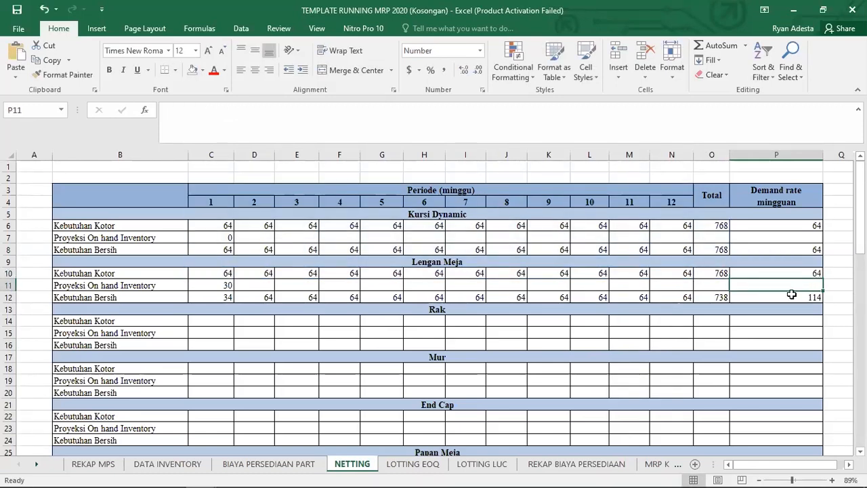
- Correct Lengan Meja's Kebutuhan Bersih Demand rate mingguan in P12 to the AVERAGE of C12:N12, and check the row 10 formulas
left_click(790, 296)
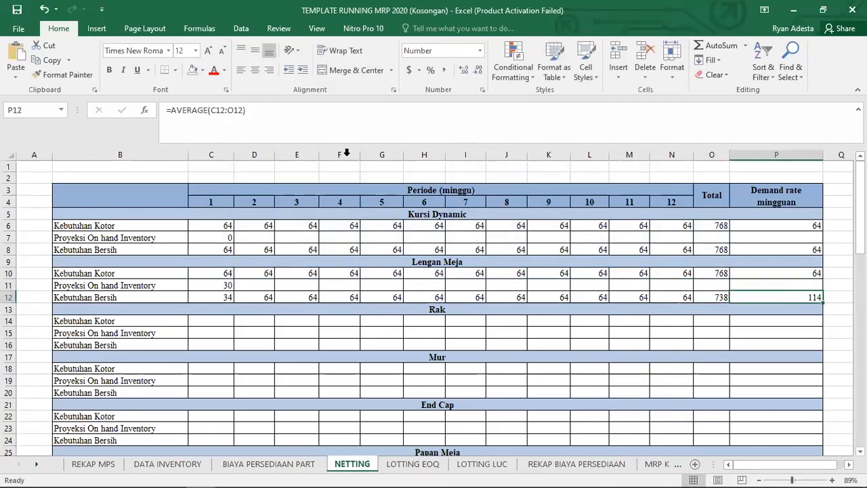
left_click(235, 112)
key("BackSpace")
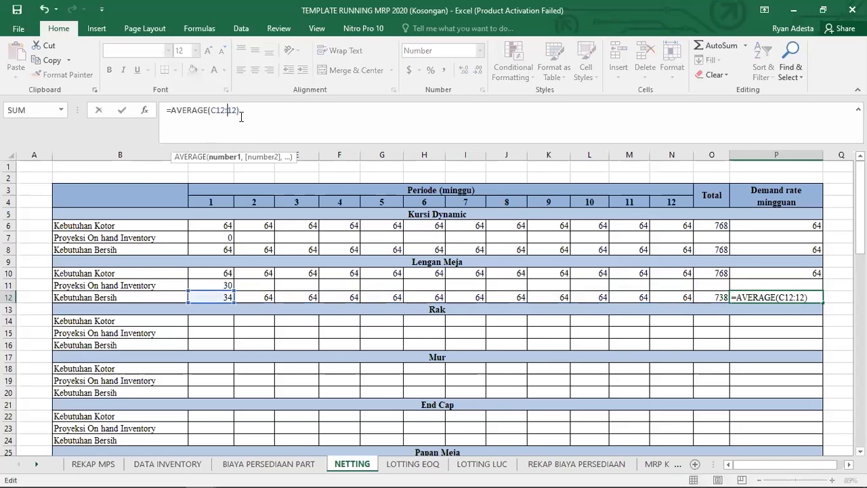
type("N")
key("Return")
left_click(768, 298)
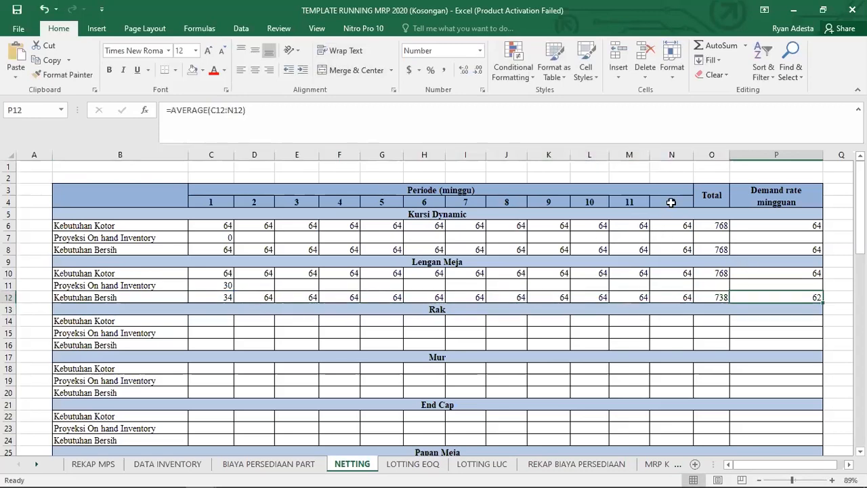
left_click(720, 271)
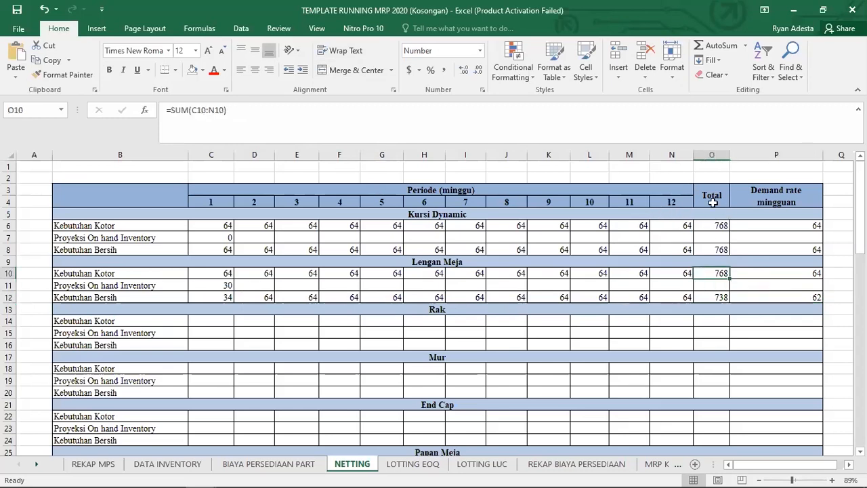
left_click(749, 271)
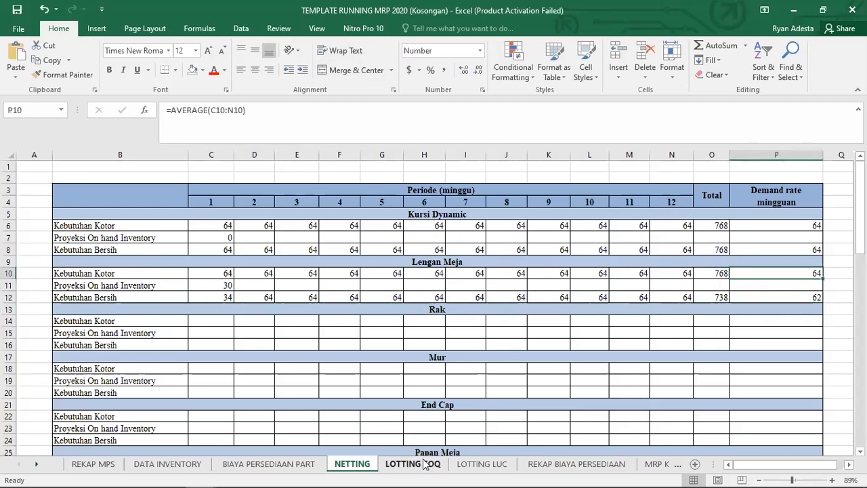
- Link Lengan Meja's Biaya Pesan/pesanan, D14 on the LOTTING EOQ sheet, to its Biaya Pemesanan/Pesan in F44 on BIAYA PERSEDIAAN PART
left_click(425, 464)
left_click(173, 237)
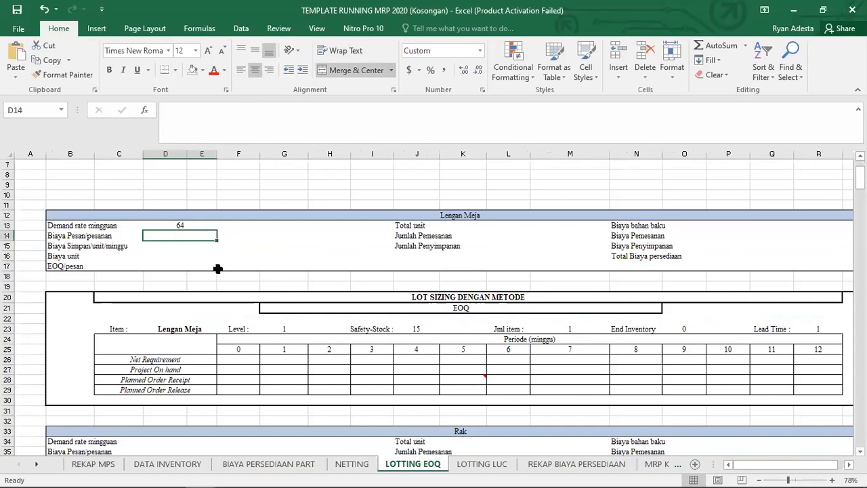
type("=")
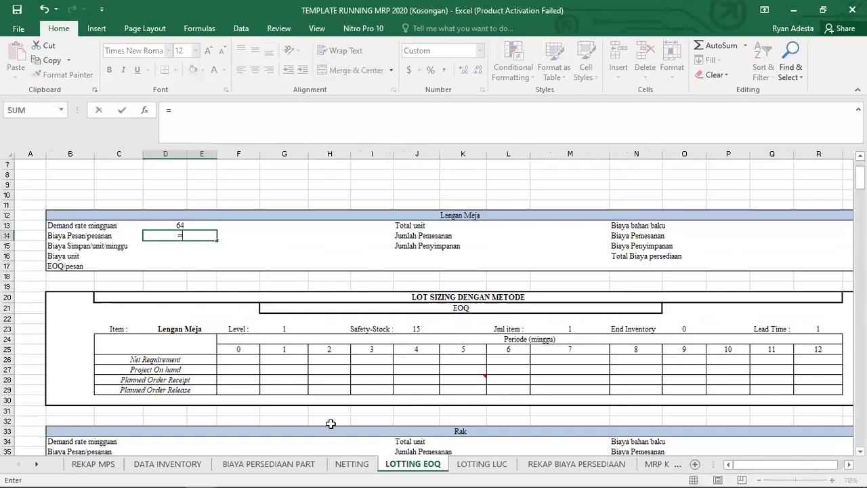
left_click(269, 464)
scroll(404, 346, "down", 2)
scroll(404, 346, "down", 1)
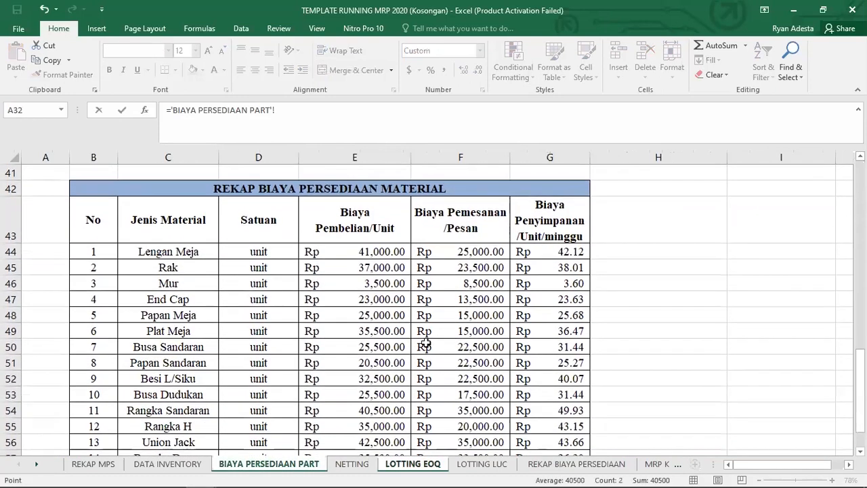
left_click(458, 252)
key("Return")
- Link Lengan Meja's Biaya Simpan/unit/minggu in D15 to its Biaya Penyimpanan/Unit/minggu in G44 on the BIAYA PERSEDIAAN PART sheet
type("=")
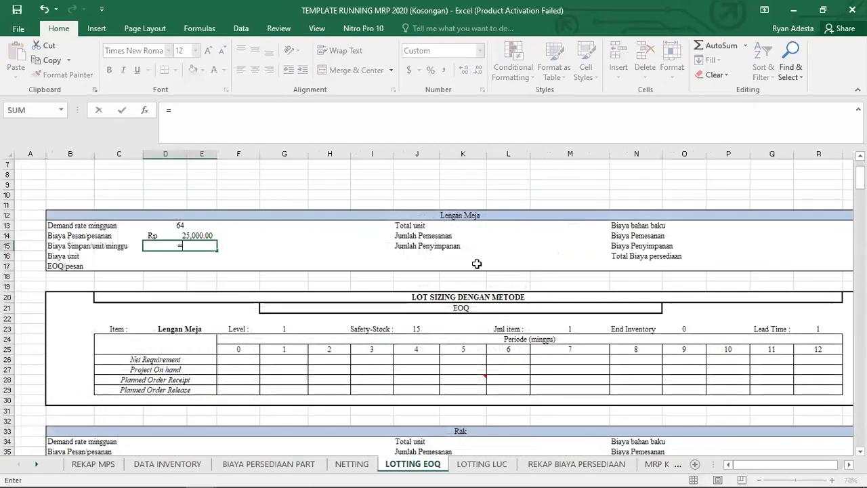
left_click(268, 463)
left_click(557, 251)
key("Return")
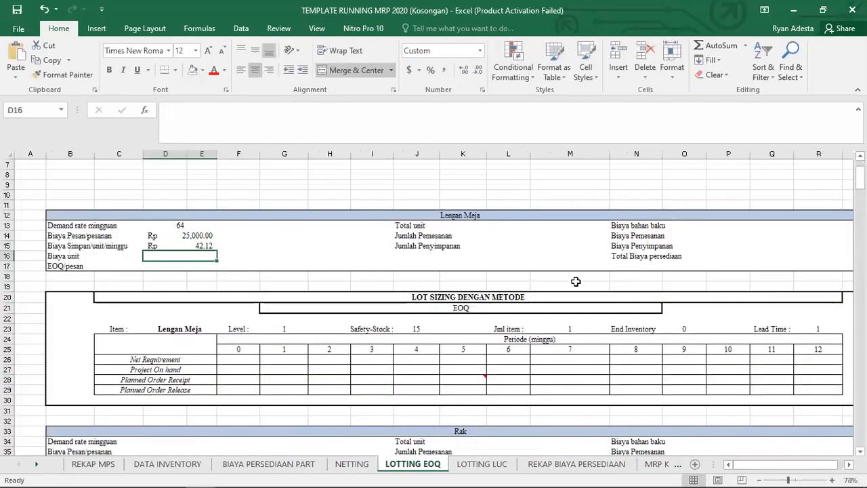
- Link Lengan Meja's Biaya unit in D16 to its Biaya Pembelian/Unit in E44 on the BIAYA PERSEDIAAN PART sheet
type("=")
left_click(293, 460)
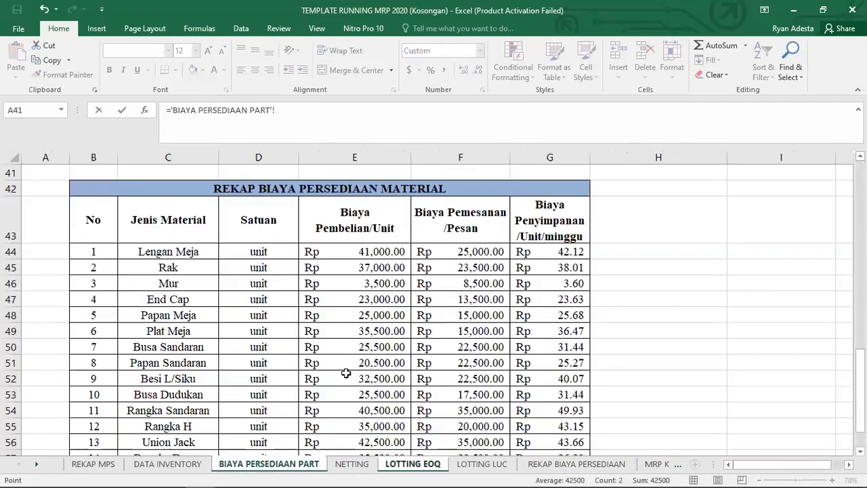
left_click(336, 253)
key("Return")
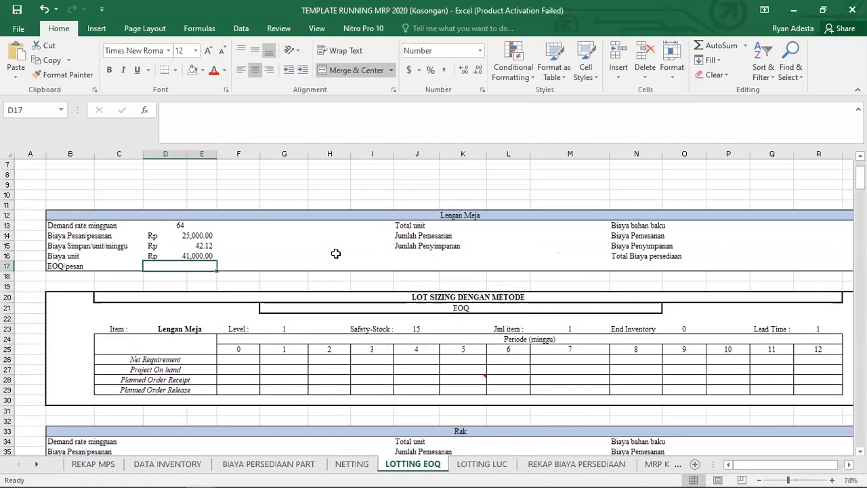
- Calculate Lengan Meja's EOQ/pesan in D17 with the formula =SQRT(2*D14*D13/D15)
left_click(278, 116)
type("=")
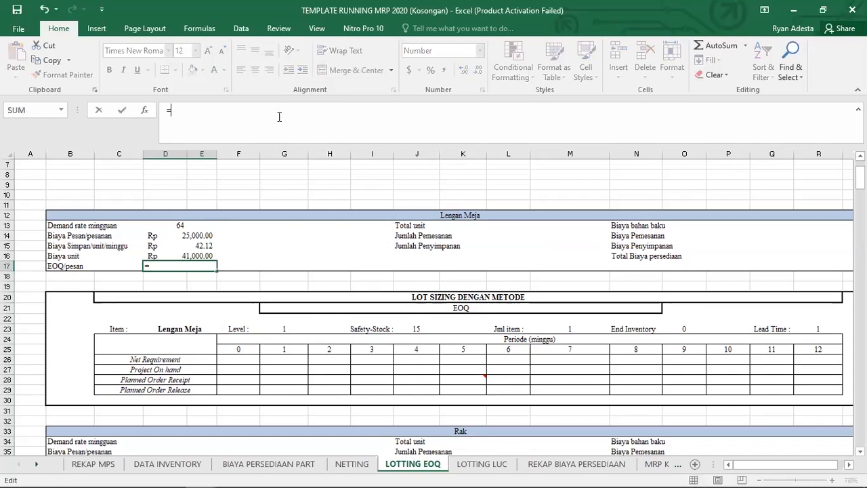
type("SQRT")
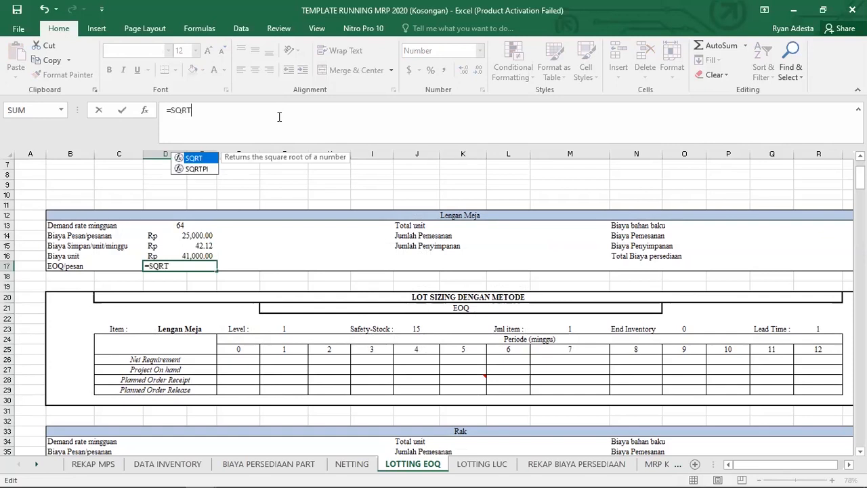
type("(2*")
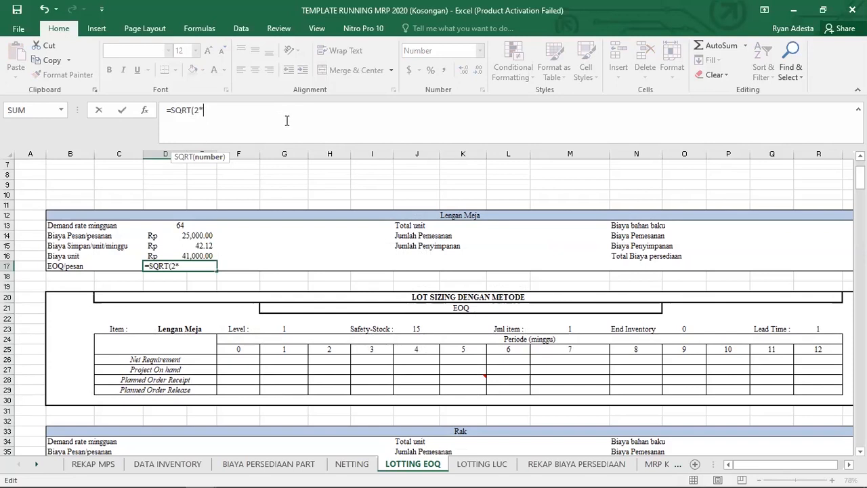
left_click(183, 239)
type("*")
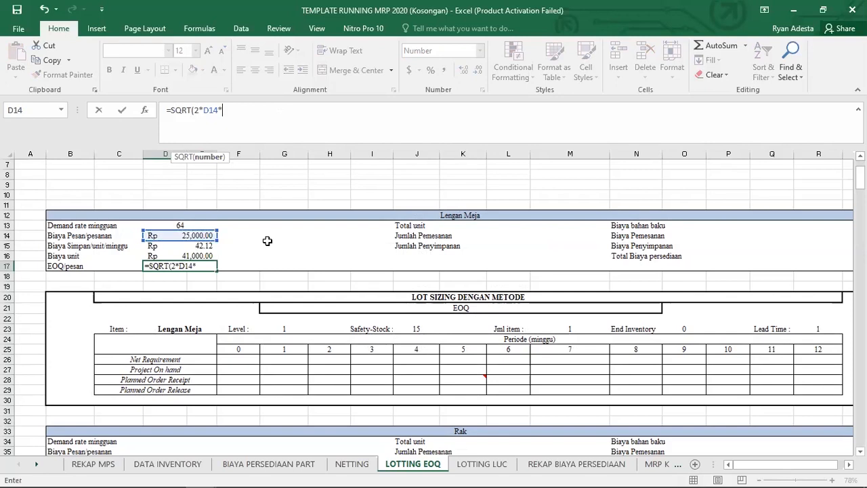
left_click(206, 226)
type(")")
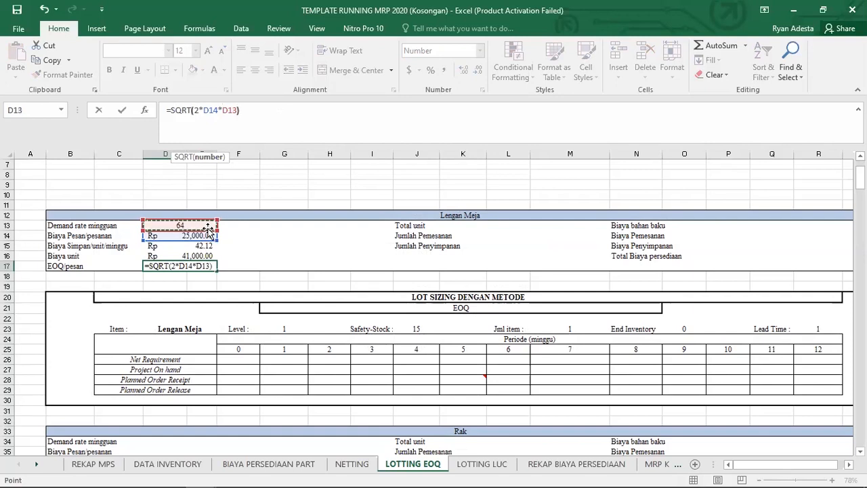
type("/")
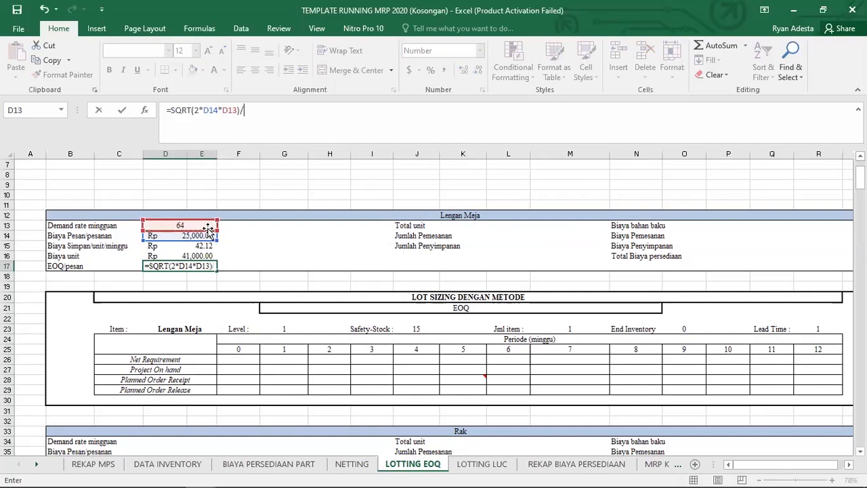
key("BackSpace")
key("BackSpace")
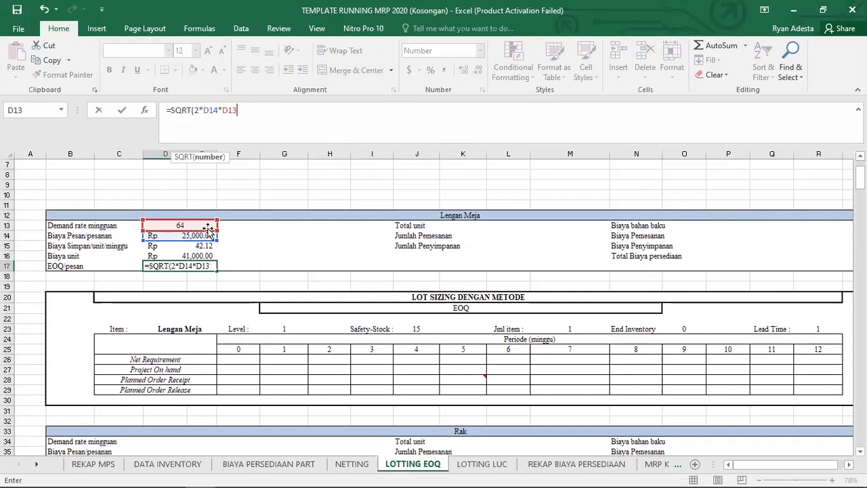
type("/")
left_click(172, 247)
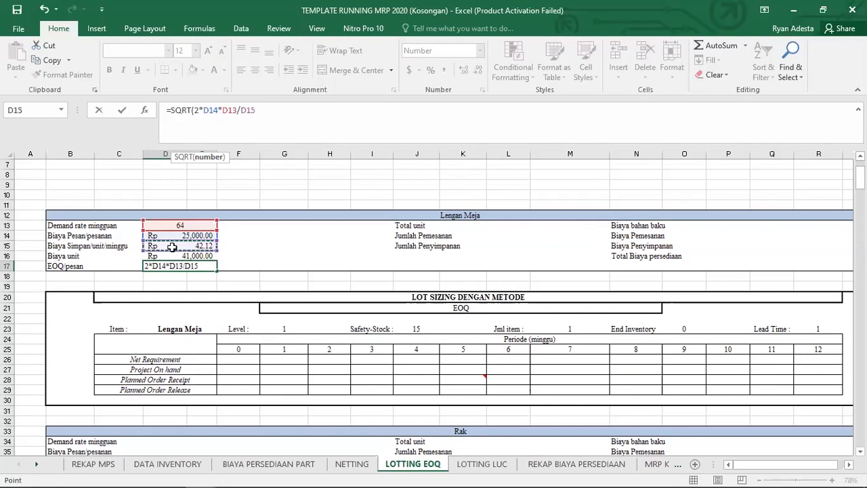
type(")")
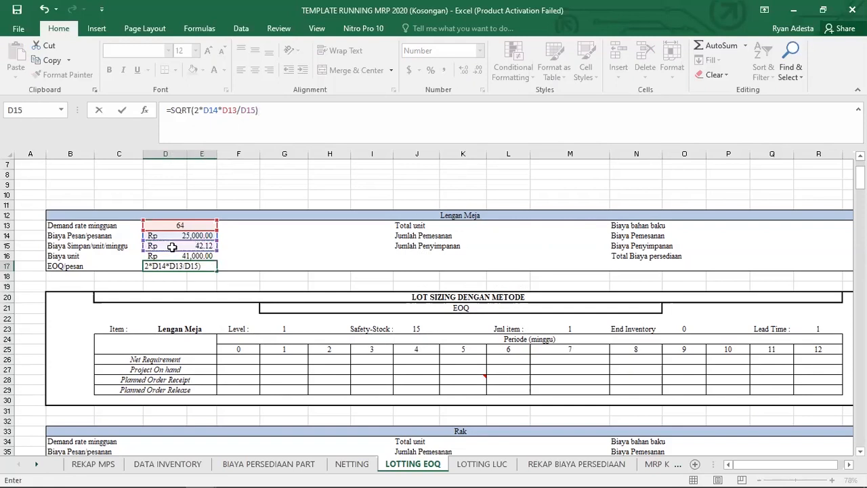
key("Return")
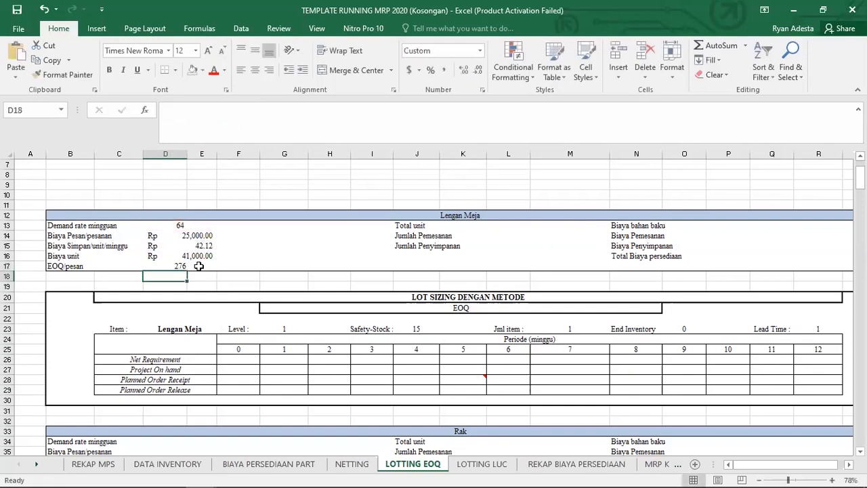
left_click(177, 266)
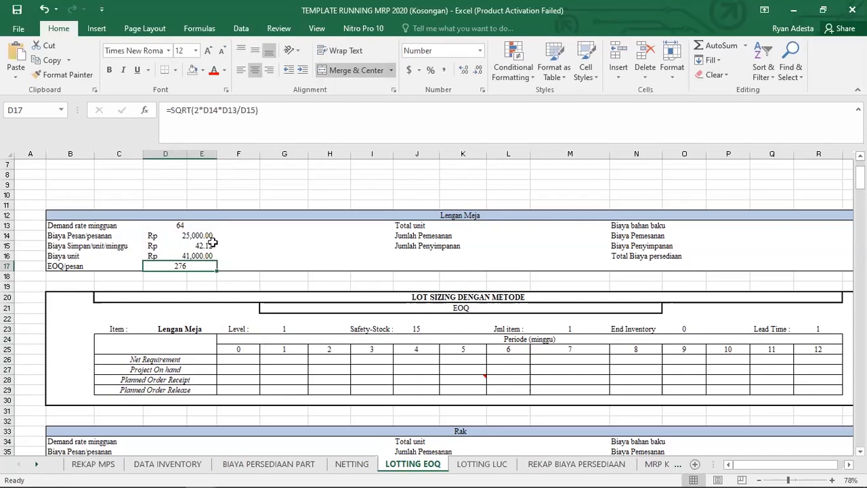
scroll(277, 292, "down", 4)
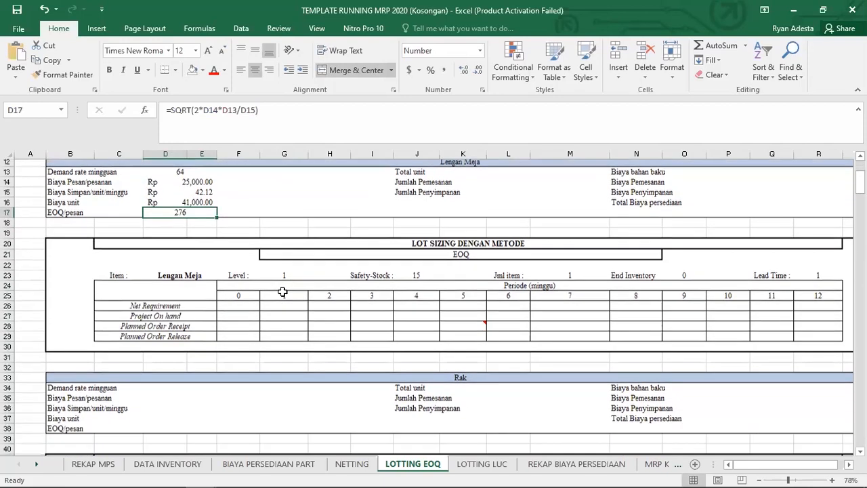
scroll(178, 359, "up", 5)
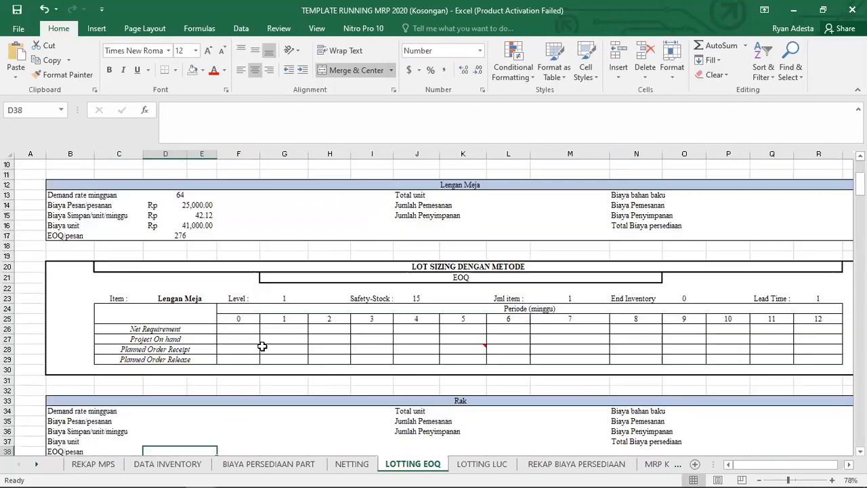
scroll(238, 294, "down", 2)
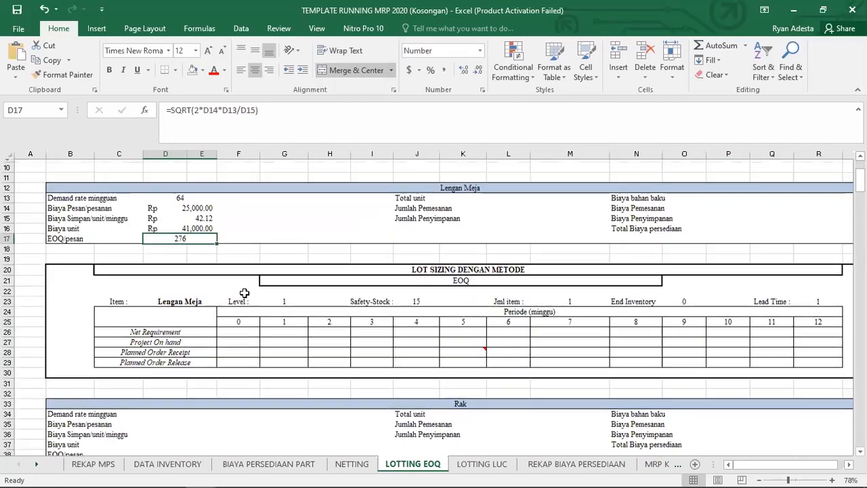
scroll(242, 292, "up", 1)
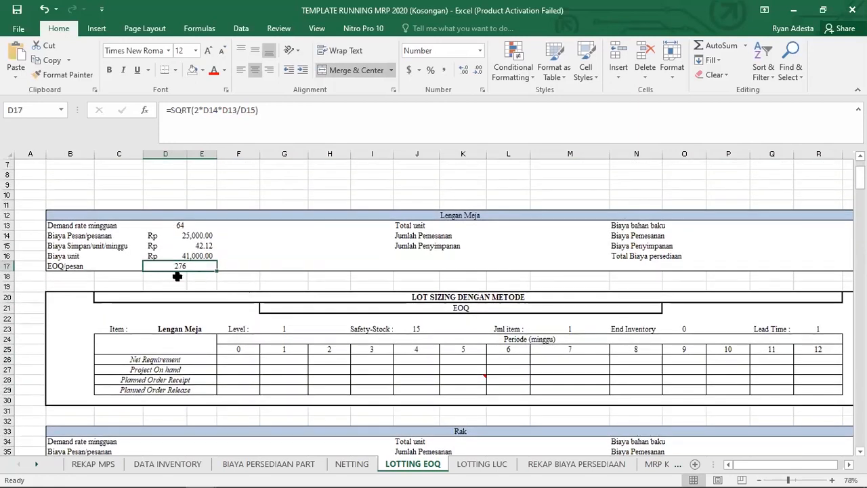
- Round Lengan Meja's EOQ/pesan in D17 down to a whole number with the formula =ROUNDDOWN(SQRT(2*D14*D13/D15),0)
left_click(197, 126)
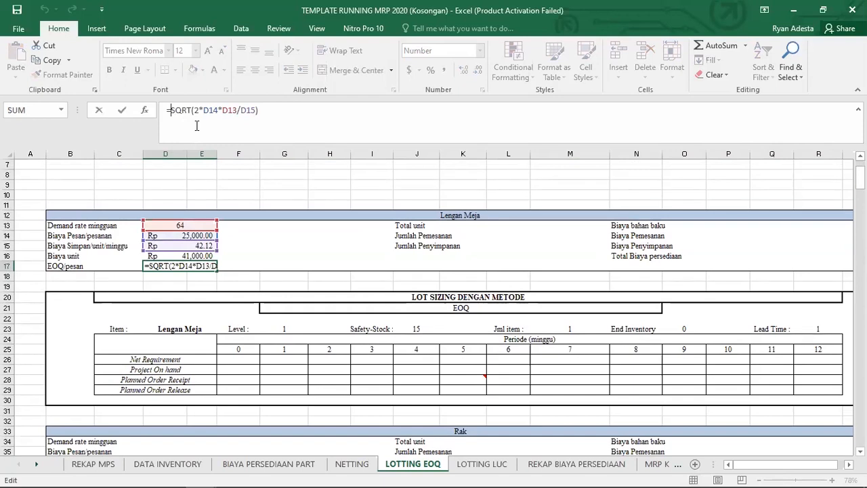
type("ROUND")
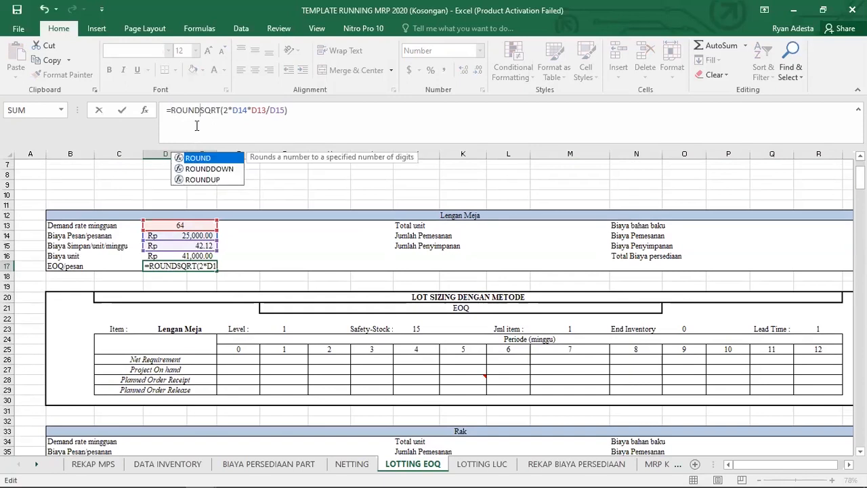
key("Down")
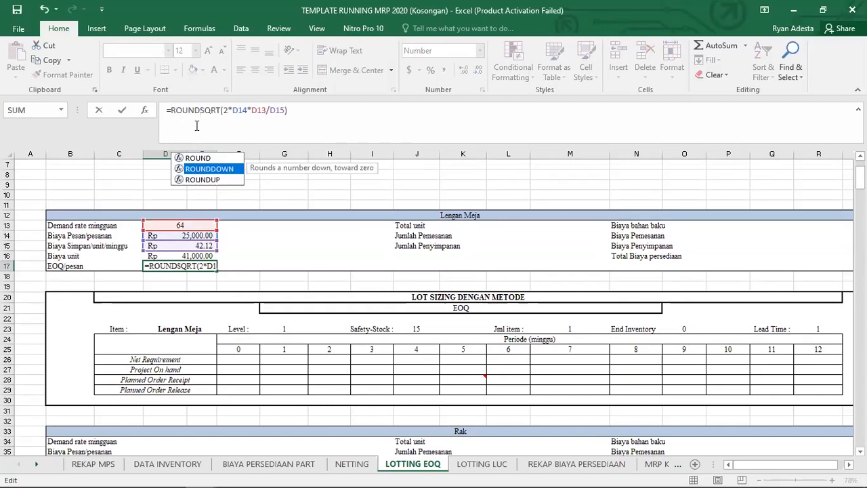
key("Return")
left_click(182, 264)
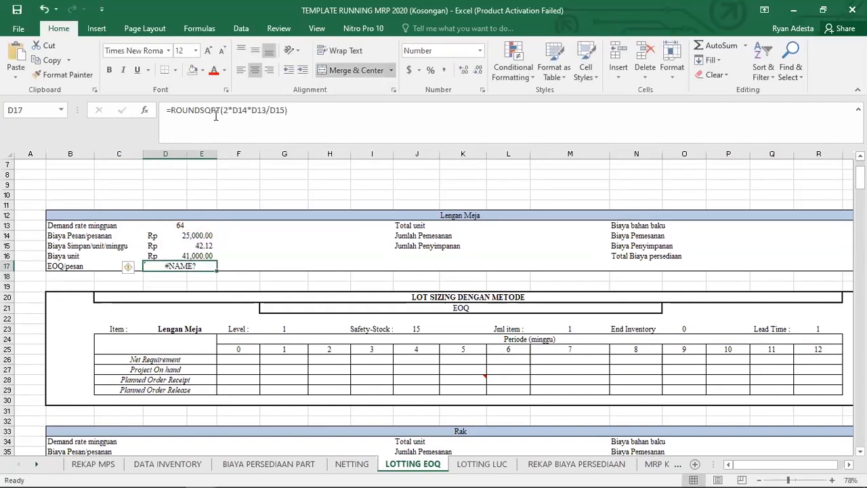
left_click(199, 110)
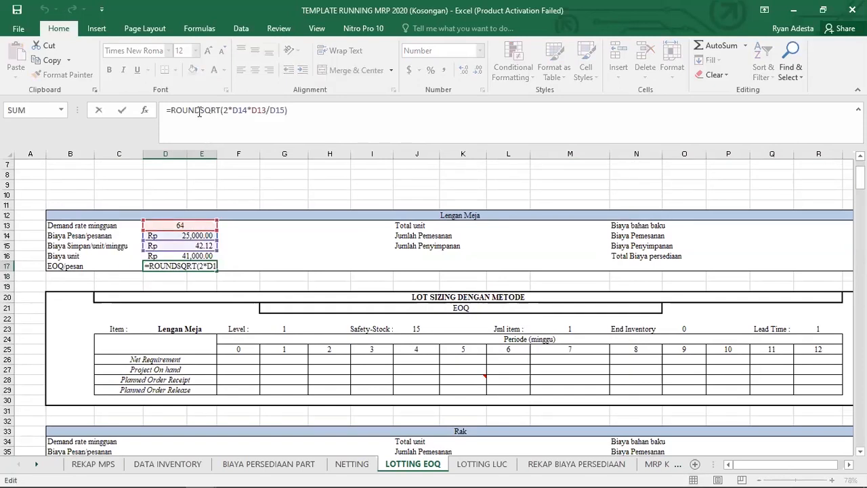
type("DOWN")
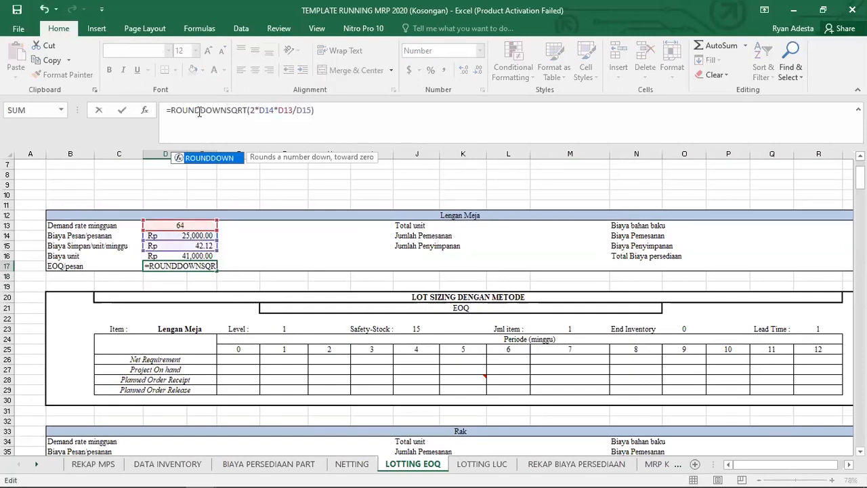
type("(")
left_click(351, 112)
type(")")
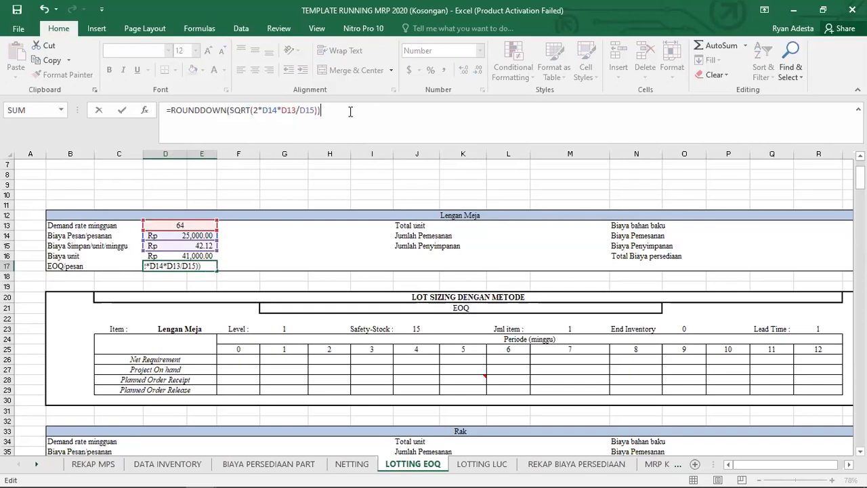
key("BackSpace")
type(",0)")
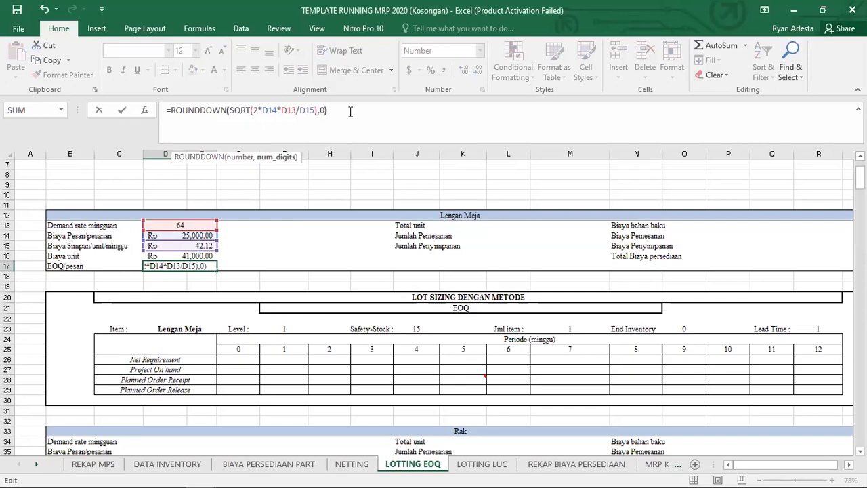
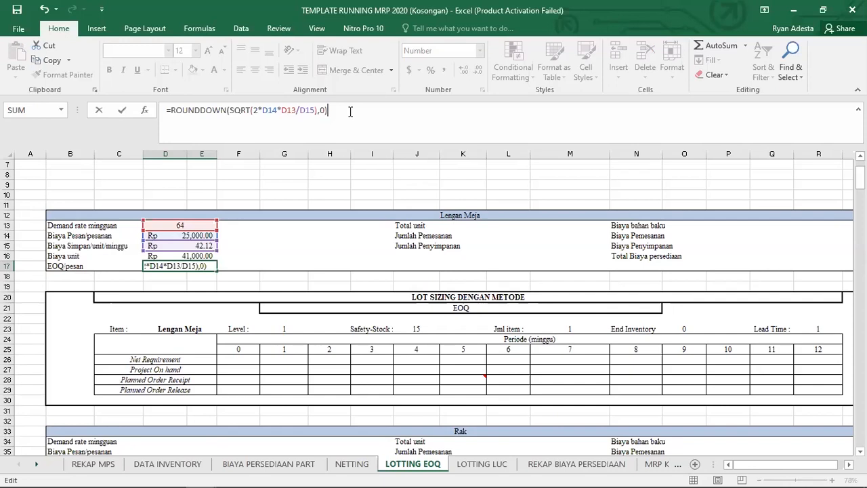
key("Return")
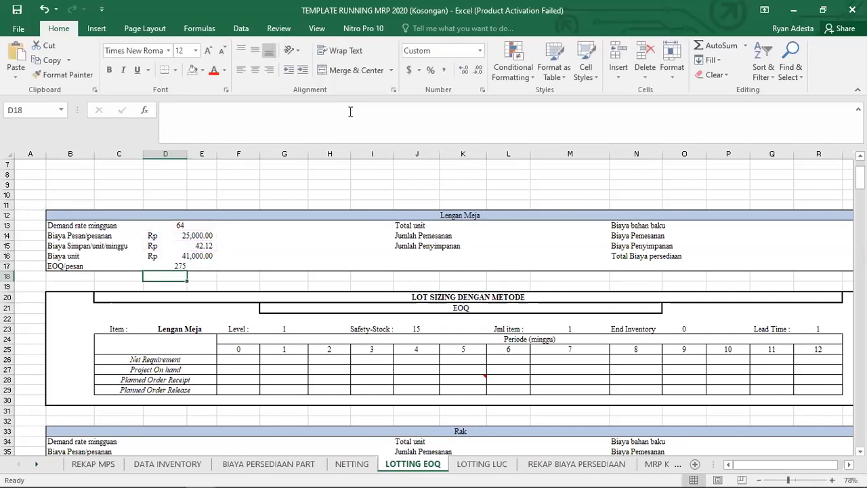
left_click(181, 266)
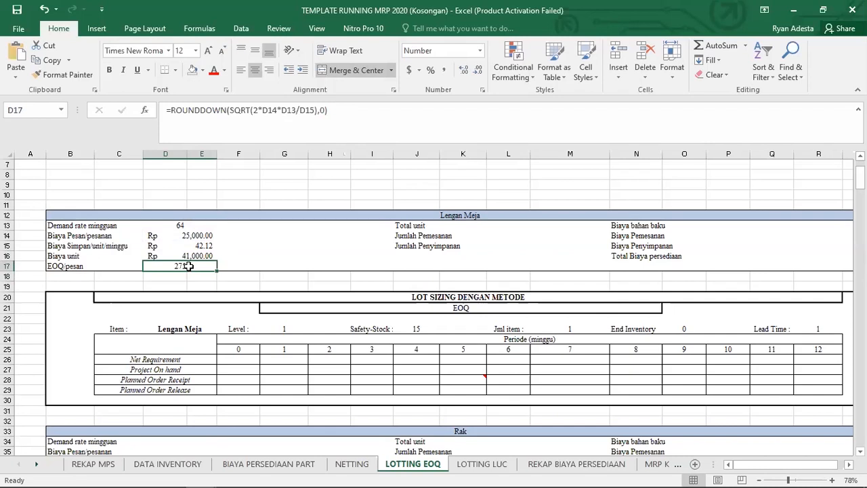
key("alt+Tab")
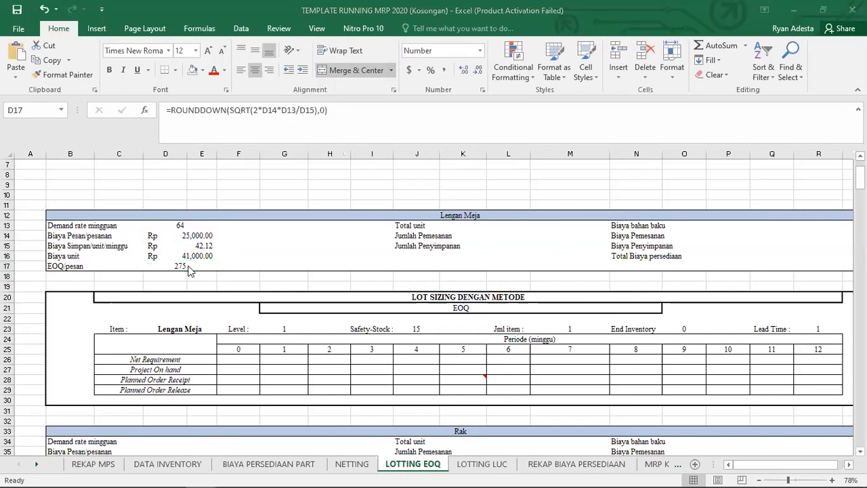
key("alt+Tab")
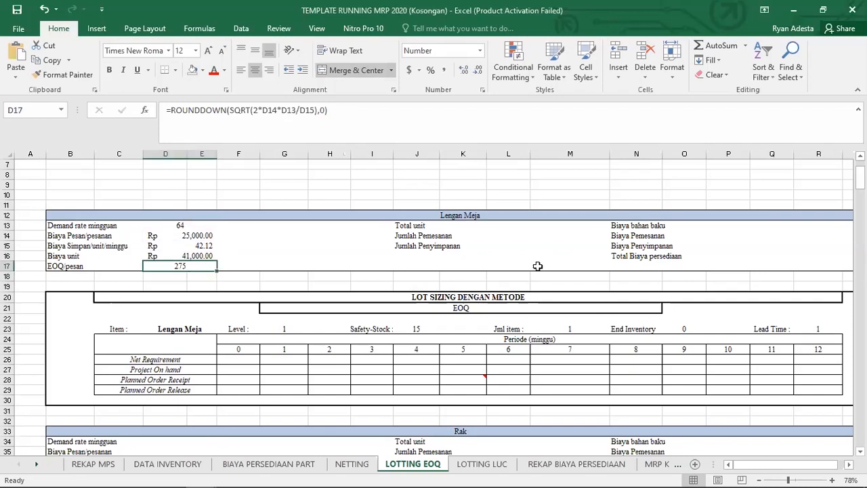
left_click(482, 235)
left_click(505, 232)
left_click(508, 228)
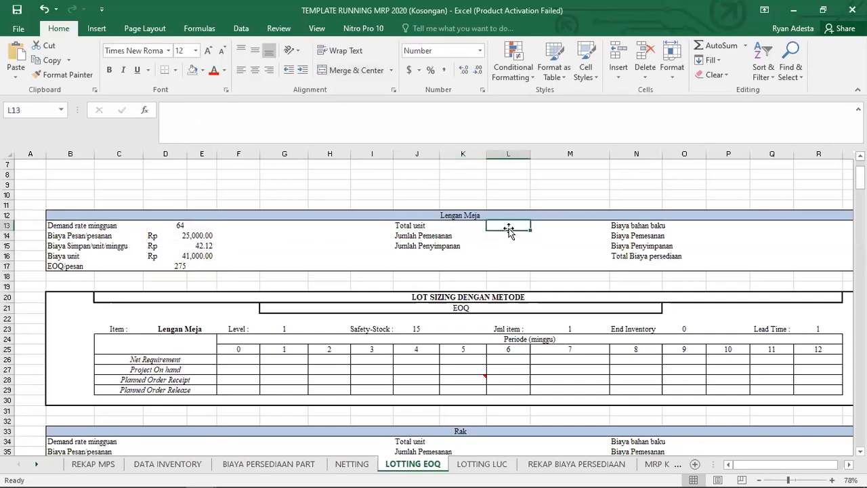
key("alt+Tab")
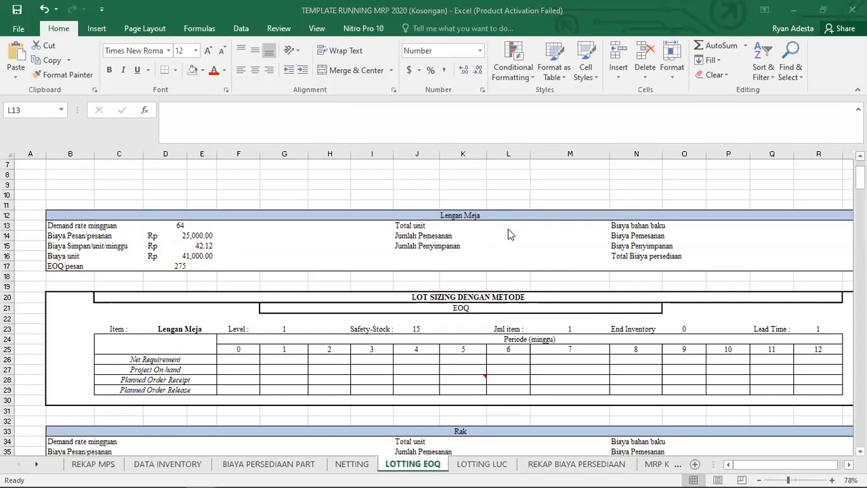
left_click(519, 226)
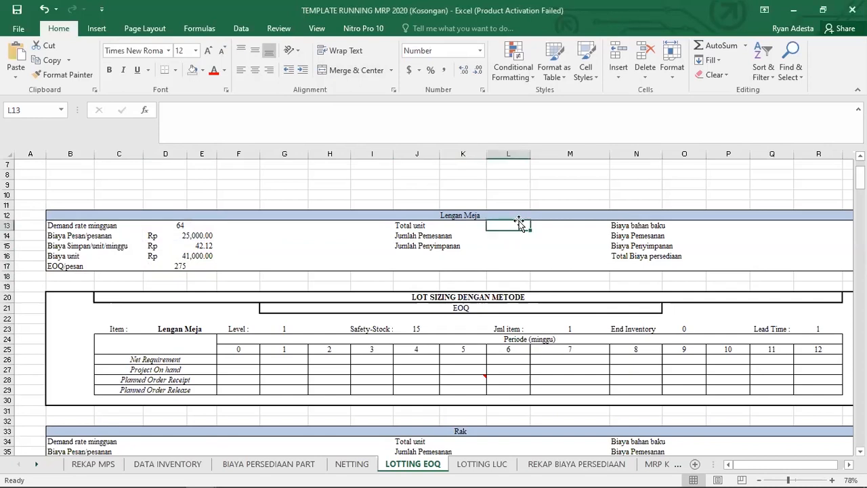
key("alt+Tab")
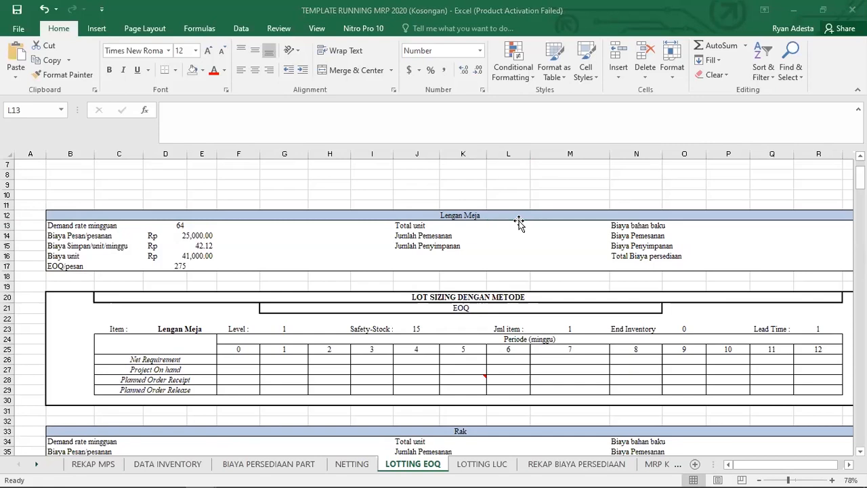
- Calculate Lengan Meja's Total unit in L13 as the SUM of its Planned Order Release row for periods 1 to 12
left_click(518, 226)
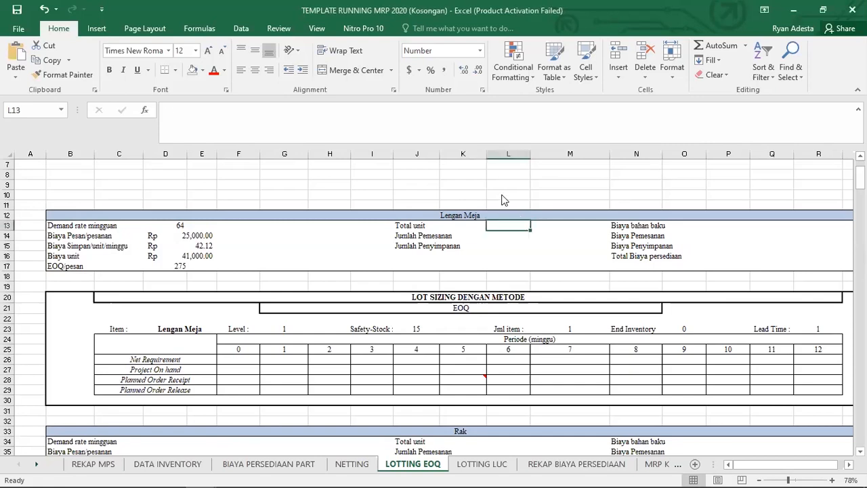
type("=")
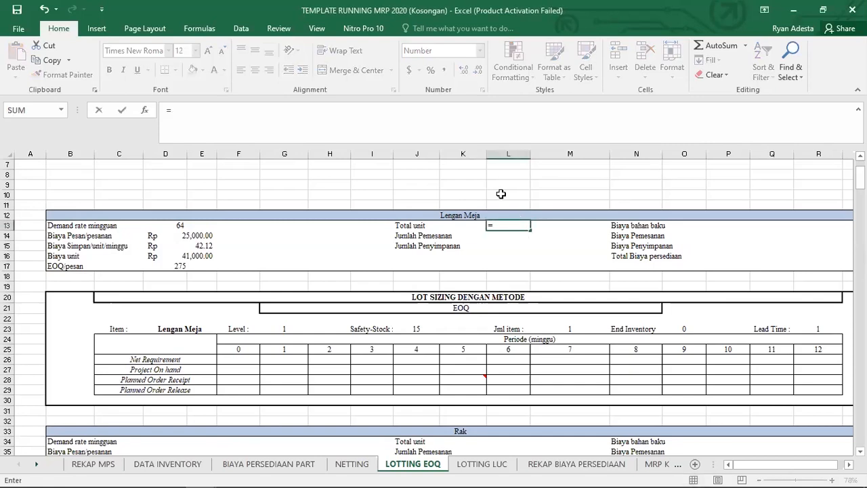
type("sum(")
left_click(284, 388)
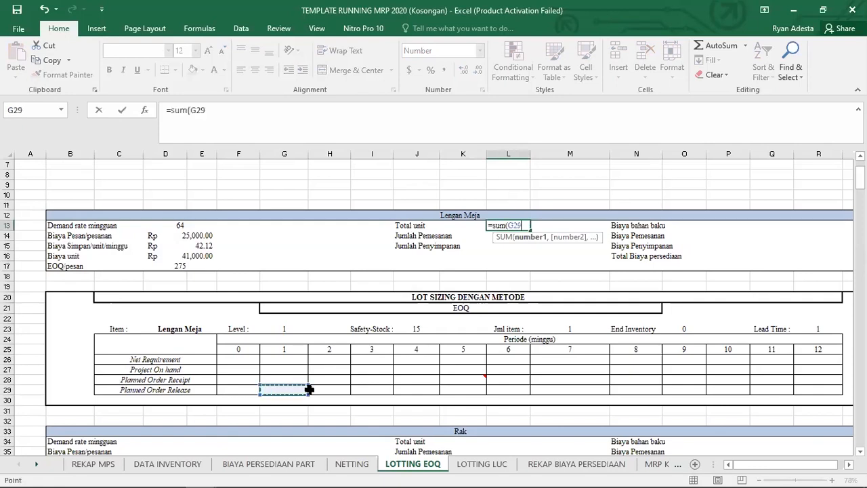
key("Return")
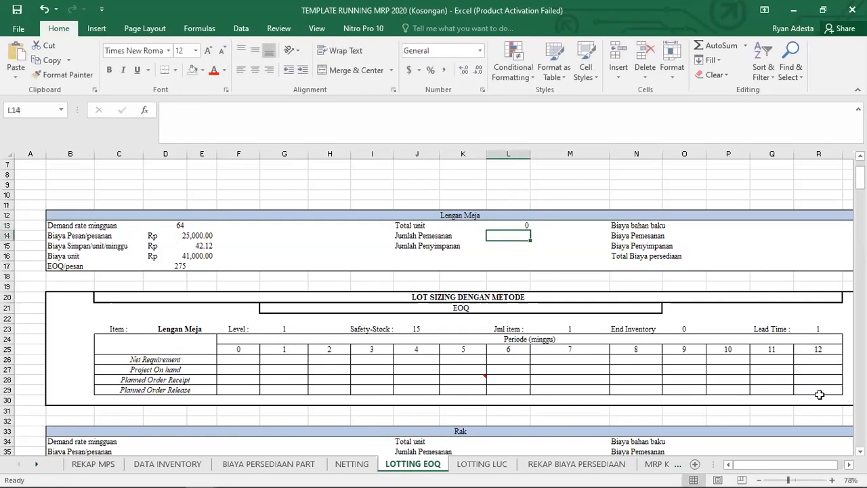
- Calculate Lengan Meja's Jumlah Pemesanan in L14 as the COUNT of its Planned Order Receipt row for periods 1 to 12
type("=")
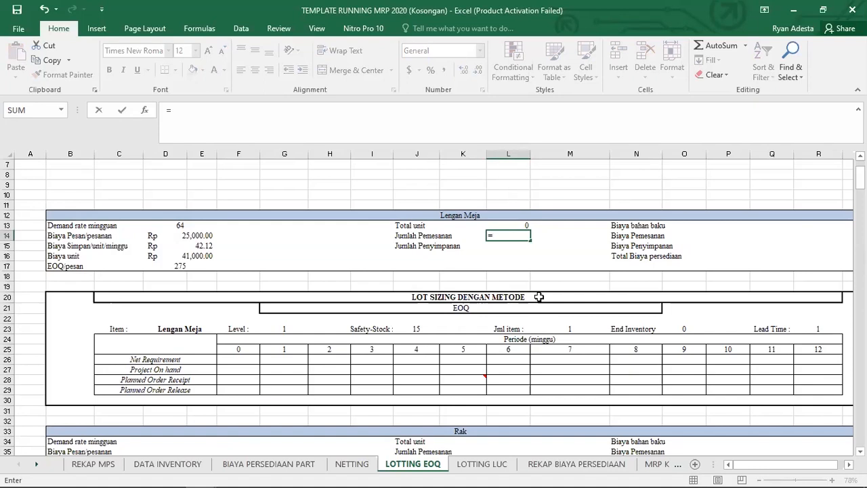
key("Escape")
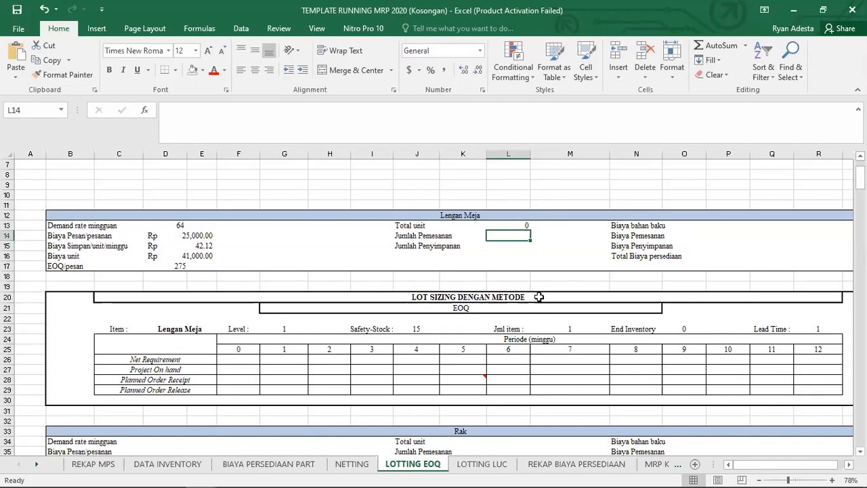
type("=")
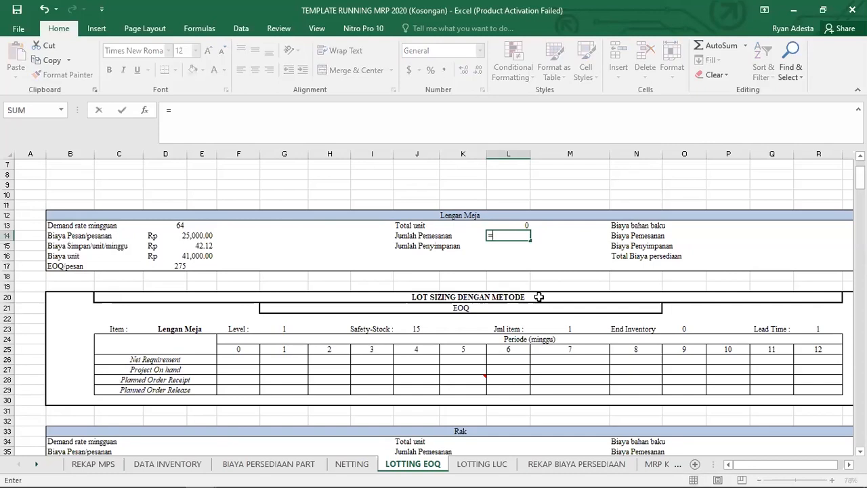
type("count")
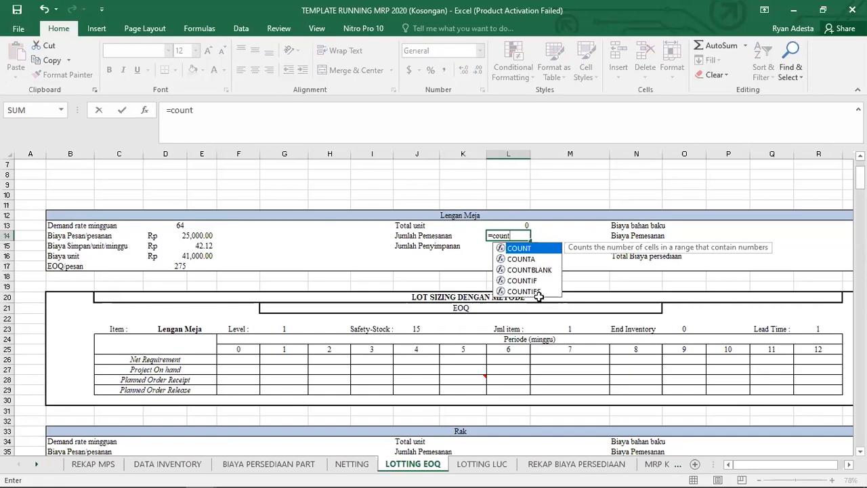
type("(")
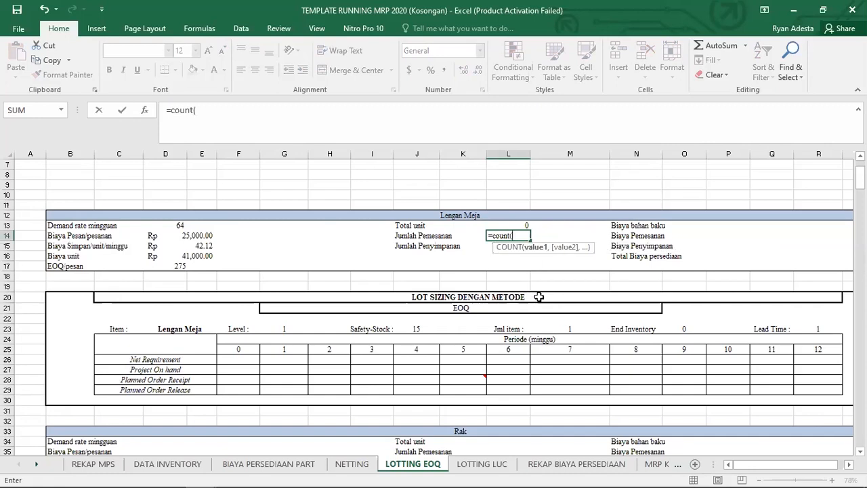
left_click(278, 380)
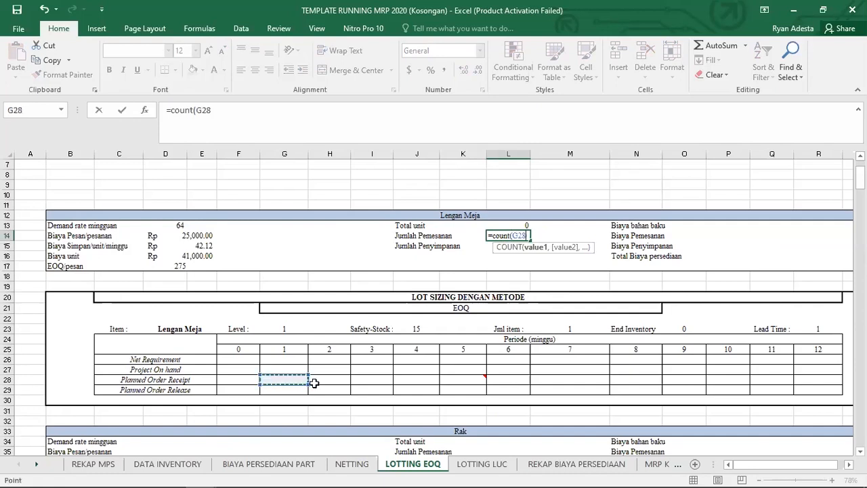
left_click_drag(314, 383, 811, 380)
key("Return")
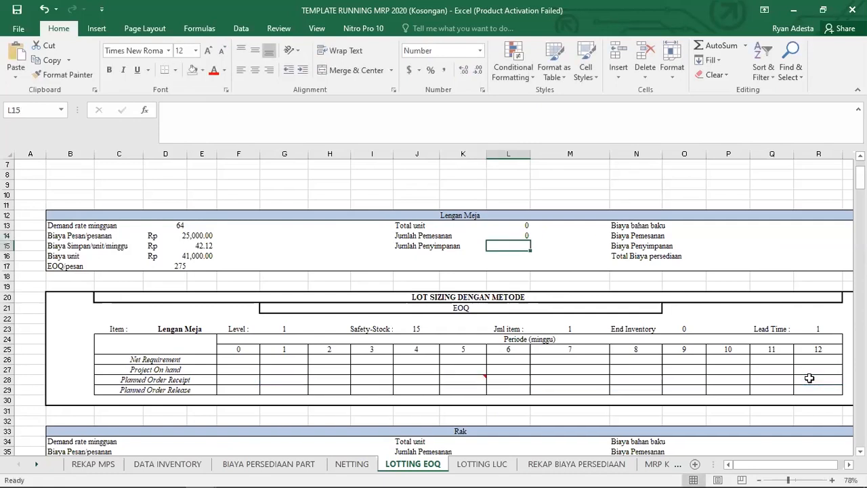
- Calculate Lengan Meja's Jumlah Penyimpanan in L15 as the SUM of its Project On hand row for periods 1 to 12
type("=")
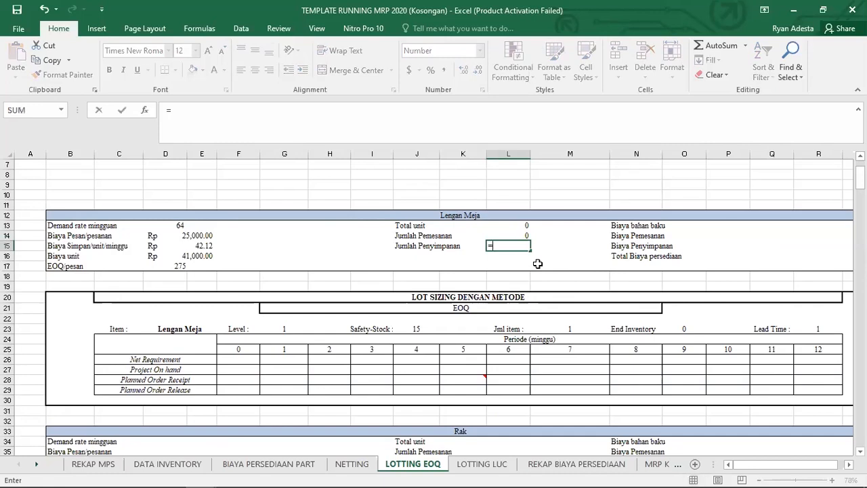
type("sum(")
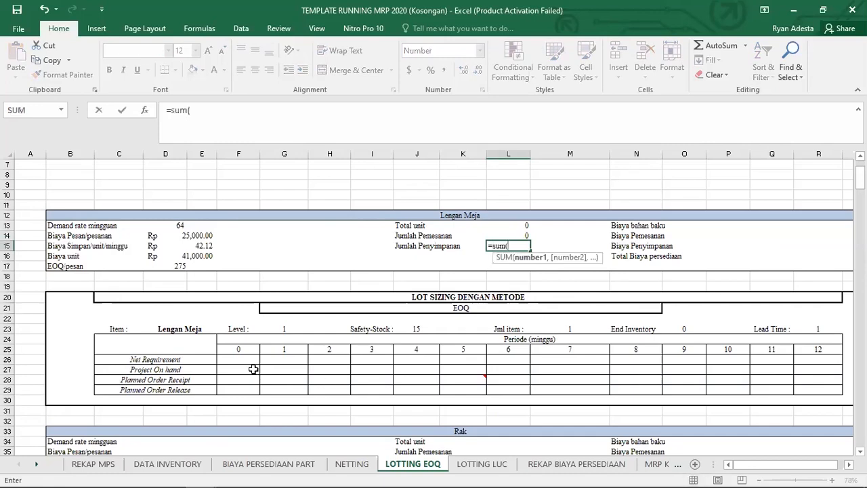
left_click(289, 369)
left_click_drag(311, 367, 820, 371)
key("Return")
left_click(561, 255)
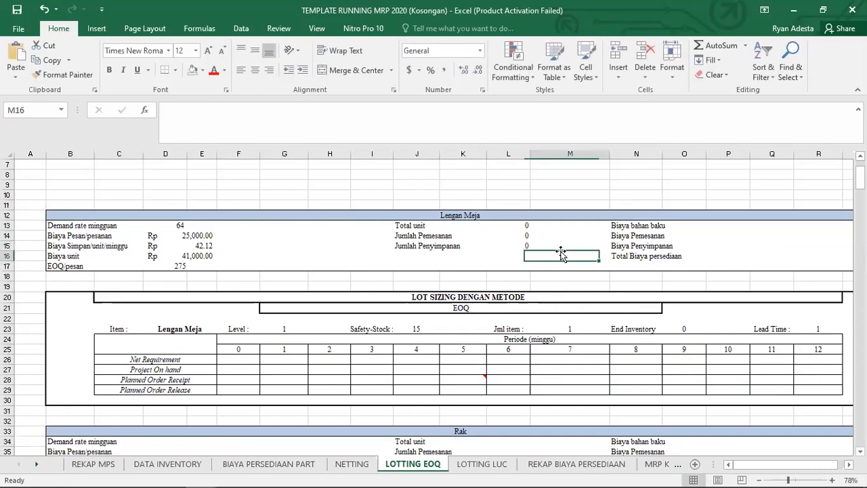
left_click(711, 226)
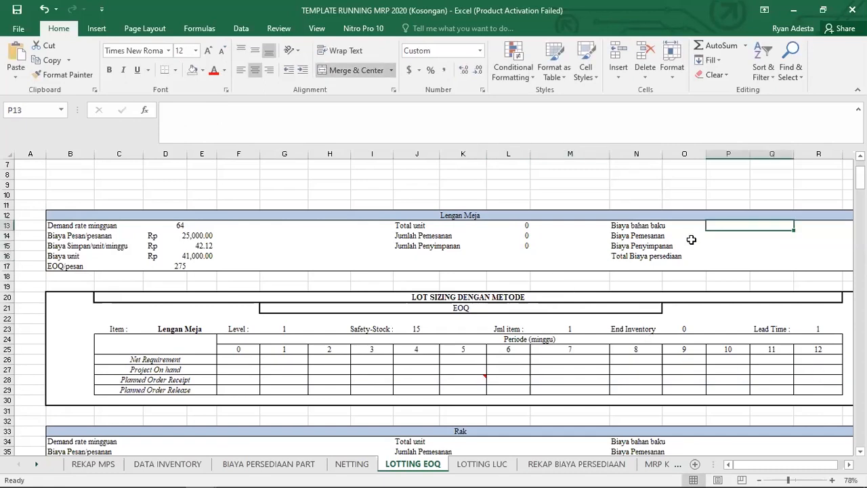
- Check the linked Item, Level, Safety-Stock, Jml item and Lead Time cells heading Lengan Meja's EOQ lot sizing table
left_click(321, 369)
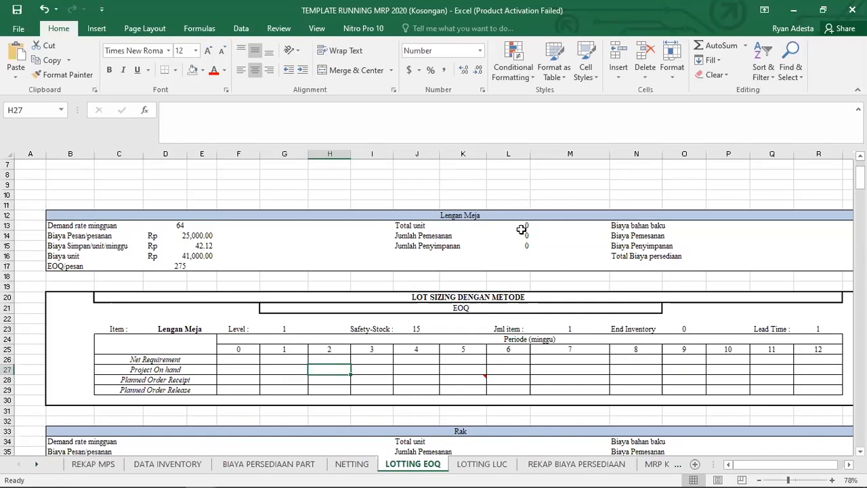
scroll(447, 325, "down", 1)
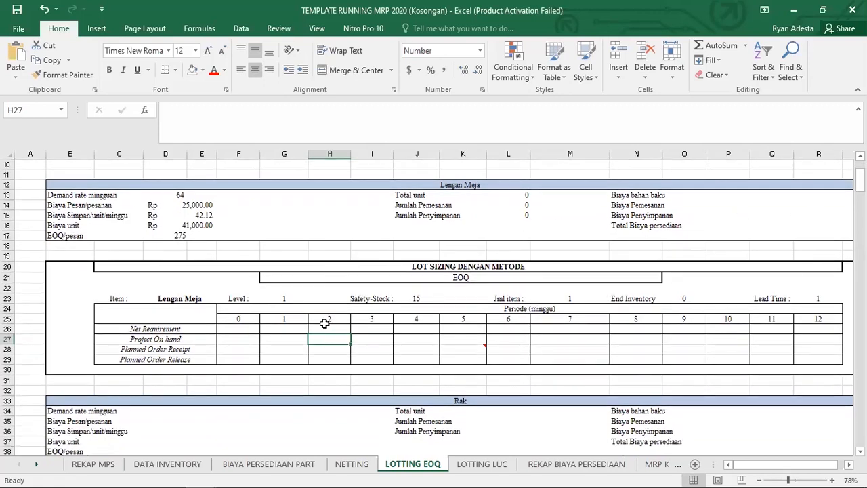
left_click(302, 330)
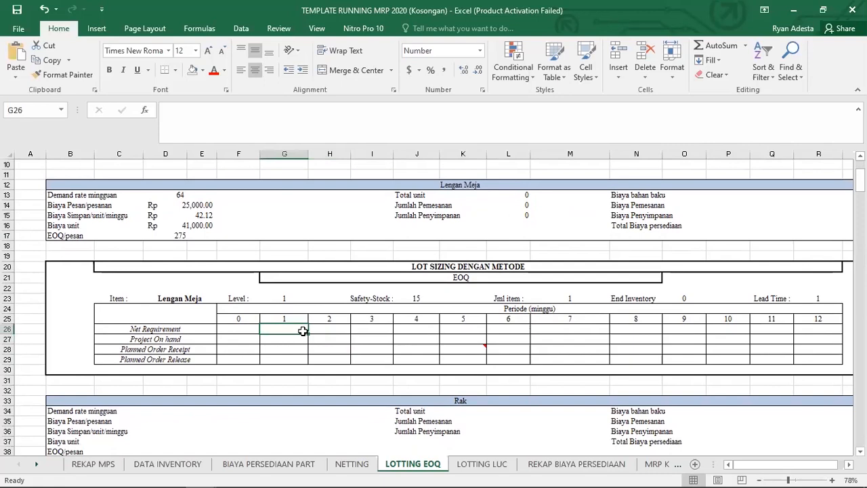
scroll(304, 337, "down", 1)
scroll(304, 333, "up", 1)
left_click(184, 297)
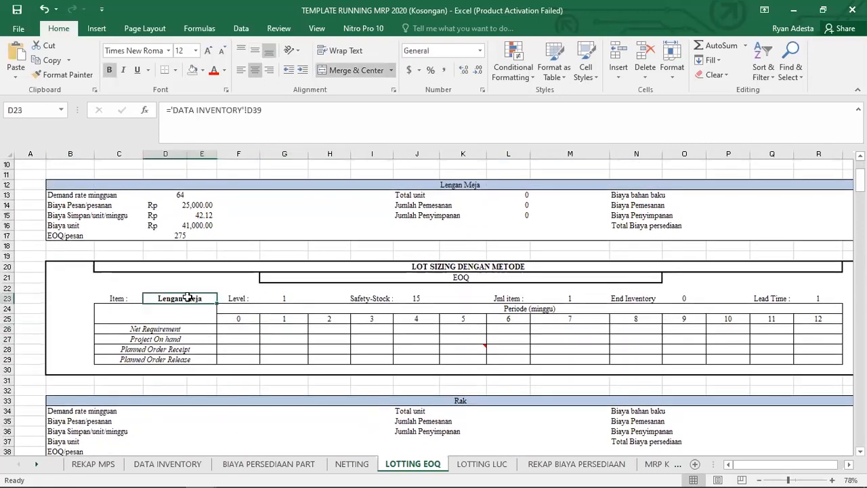
left_click(283, 297)
left_click(415, 298)
left_click(582, 293)
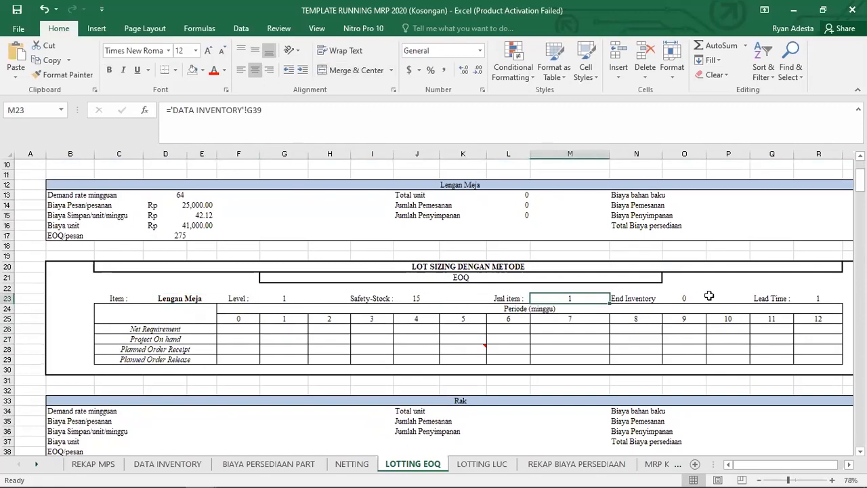
left_click(821, 297)
- Link Lengan Meja's Net Requirement for period 1 to =NETTING!C12 and fill the formula across to period 12
left_click(281, 330)
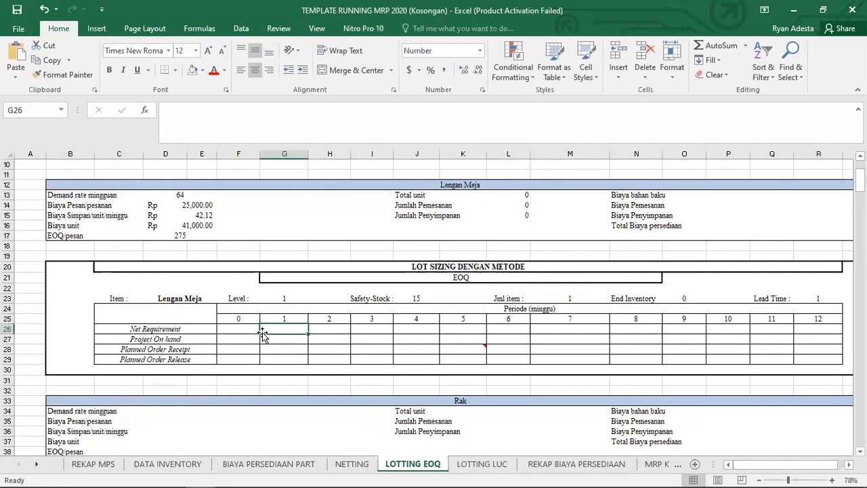
type("=")
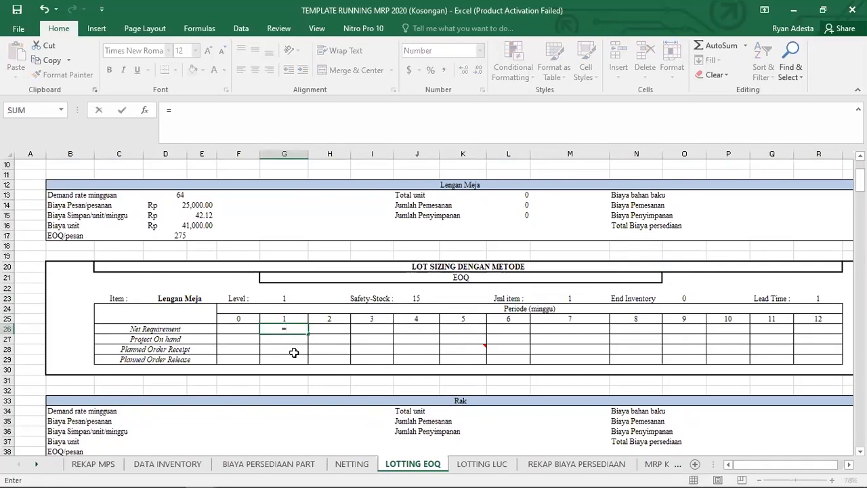
left_click(361, 463)
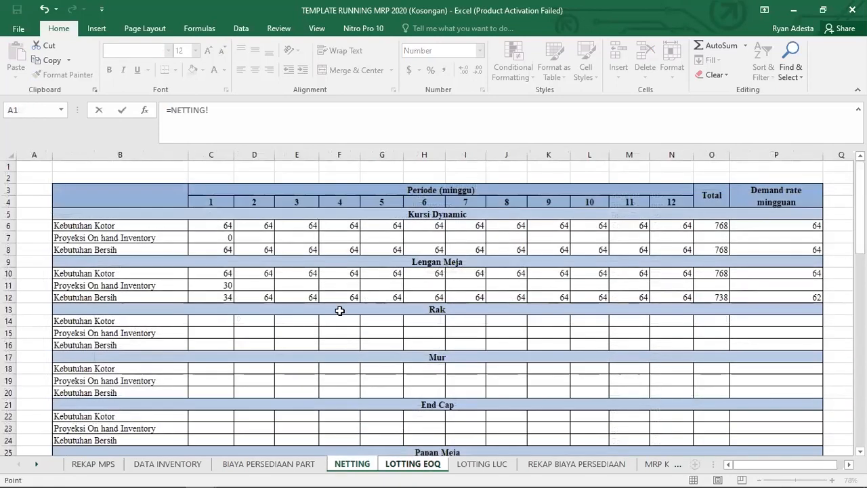
left_click(225, 299)
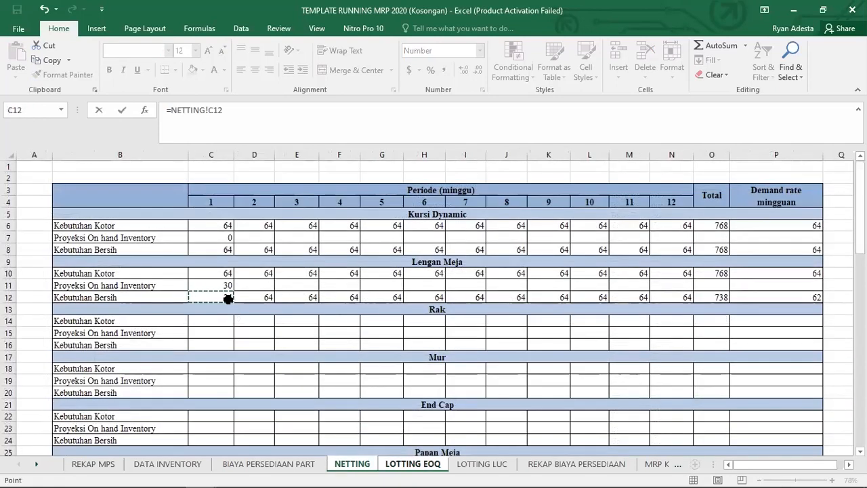
key("Return")
left_click(285, 327)
left_click_drag(308, 333, 840, 332)
left_click(283, 340)
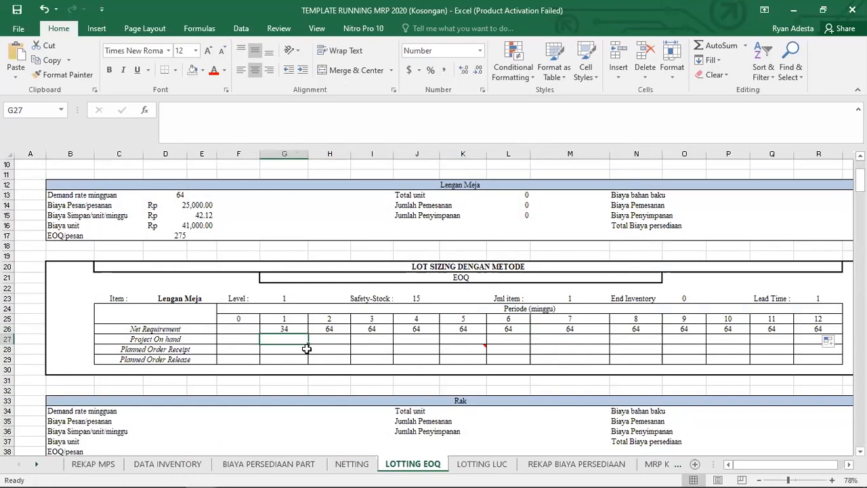
left_click(351, 464)
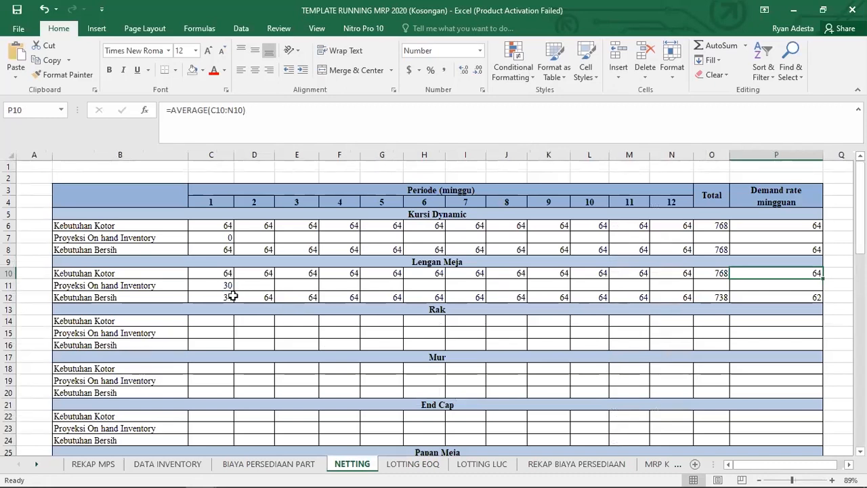
left_click(408, 465)
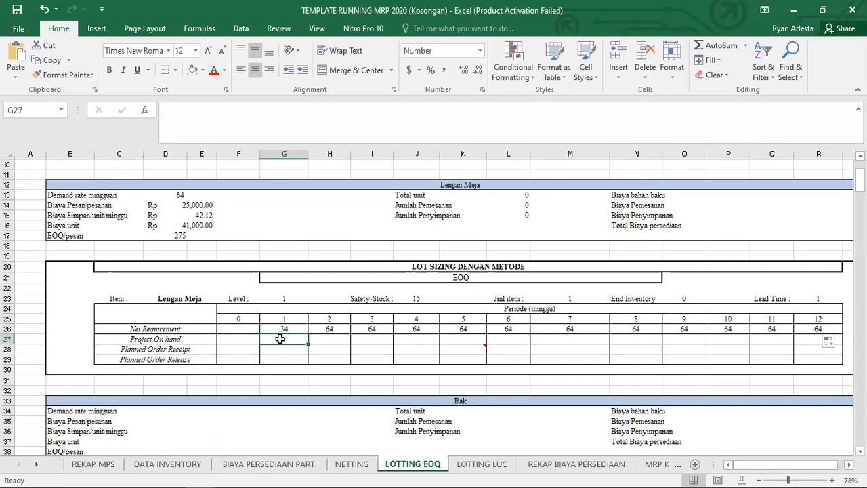
key("alt+Tab")
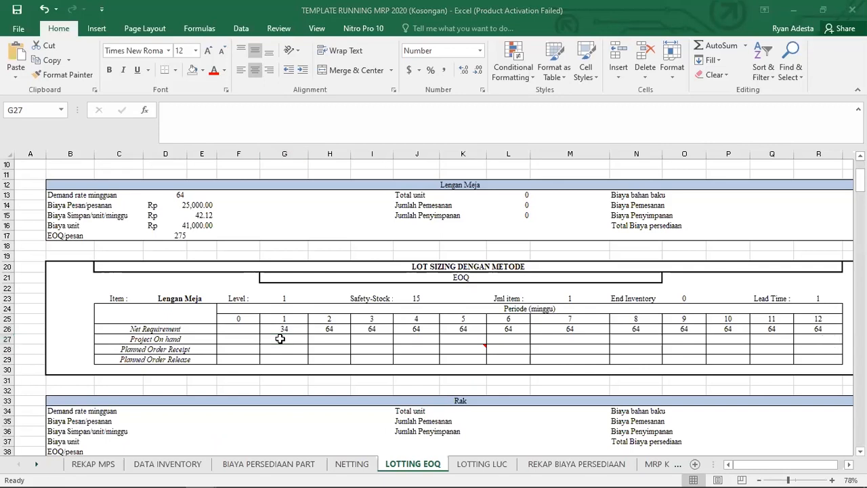
double_click(280, 339)
key("Escape")
left_click(289, 342)
type("=")
left_click(289, 347)
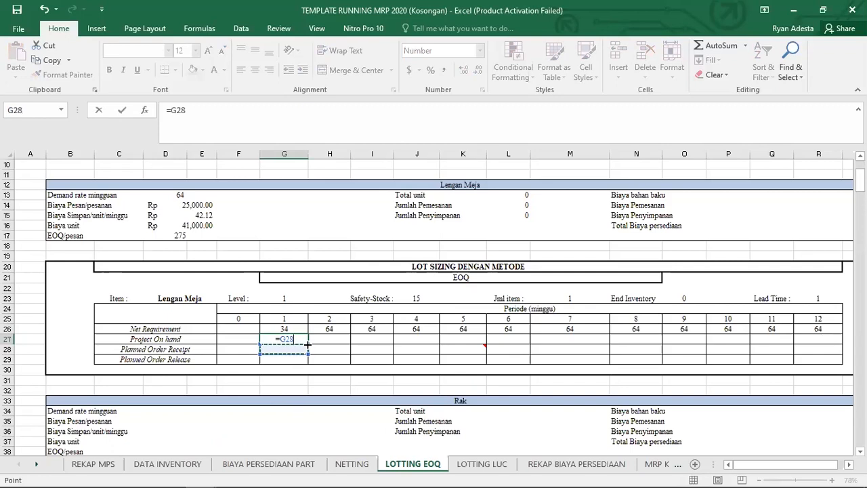
key("alt+Tab")
left_click(307, 344)
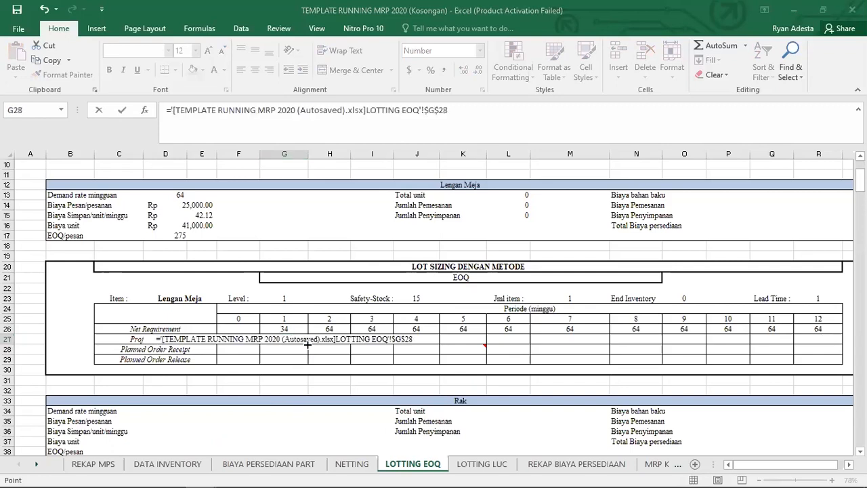
key("Escape")
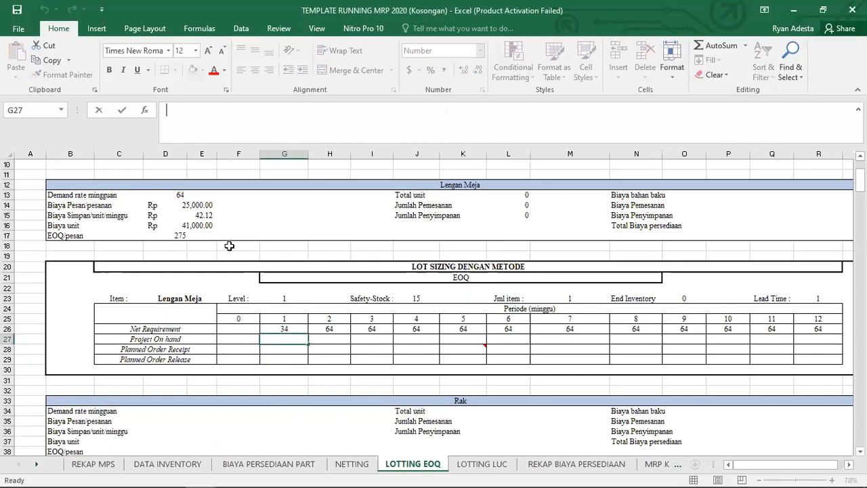
key("Return")
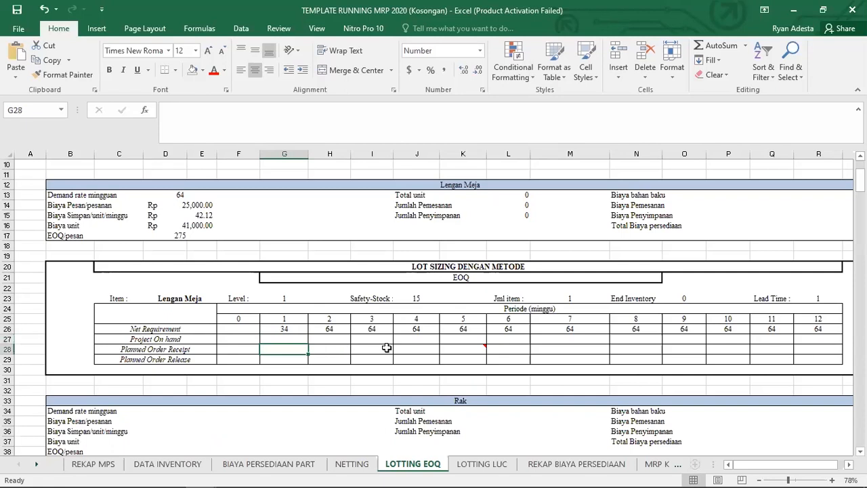
key("F2")
key("Escape")
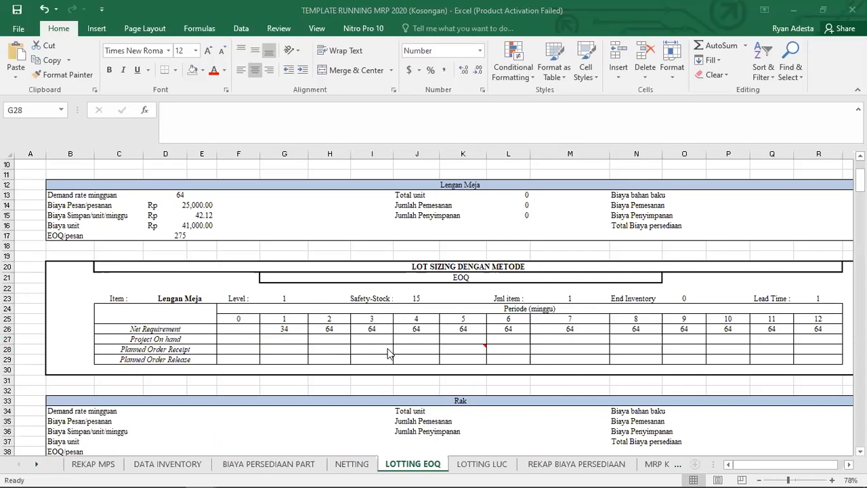
- Link Lengan Meja's Planned Order Receipt for period 1 in G28 to its EOQ/pesan value in D17
left_click(287, 352)
left_click(287, 352)
type("=")
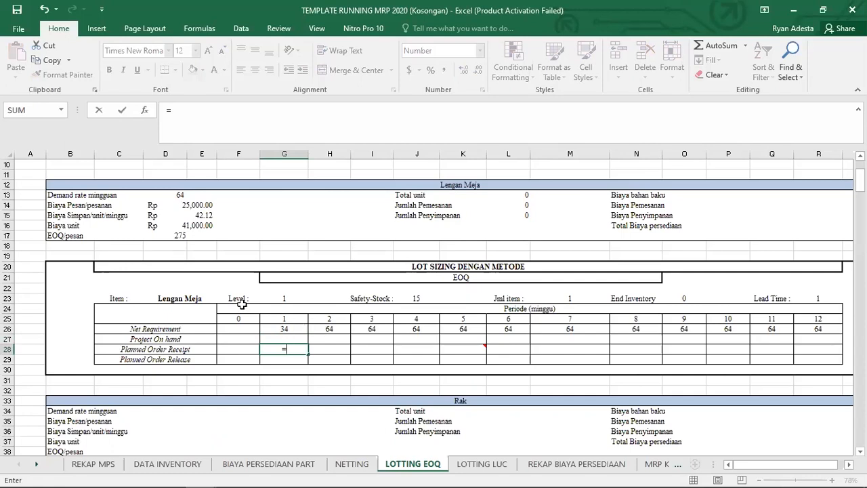
left_click(173, 234)
key("Return")
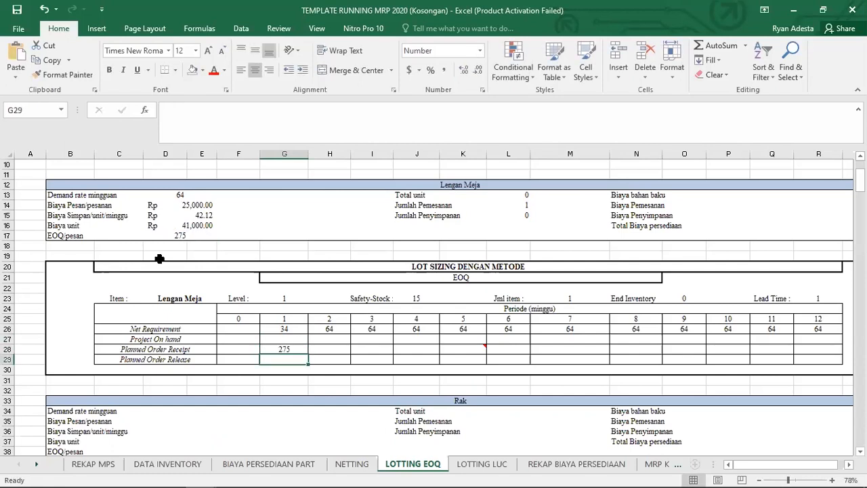
- Select Lengan Meja's Project On hand cell for period 1, G27
left_click(290, 337)
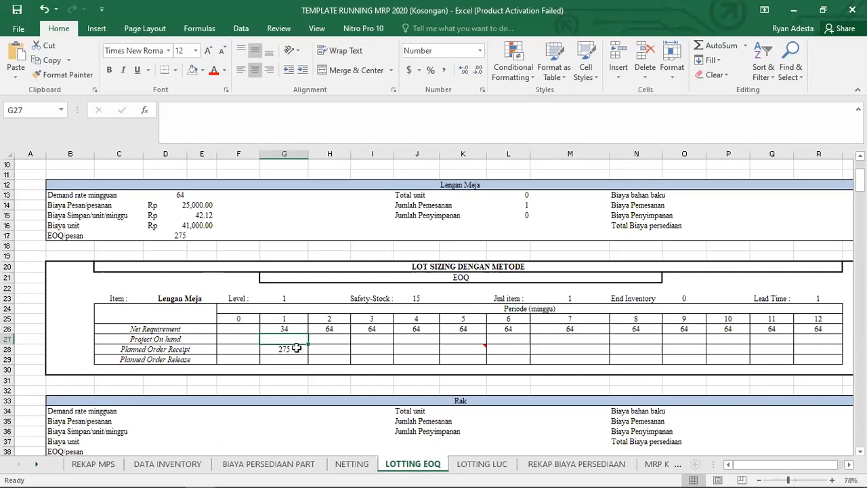
- Calculate the period 1 Project On hand for Lengan Meja in G27 with the formula =G28+F27-G26
key("alt+Tab")
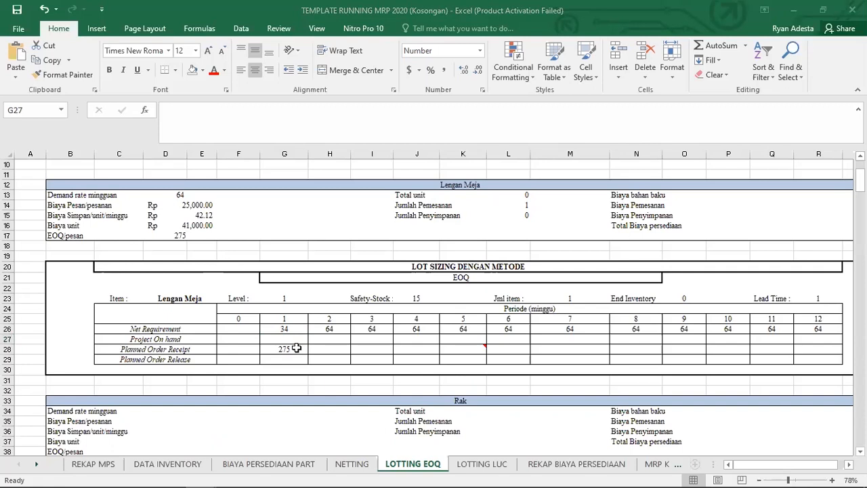
key("F2")
key("Escape")
type("=")
left_click(290, 348)
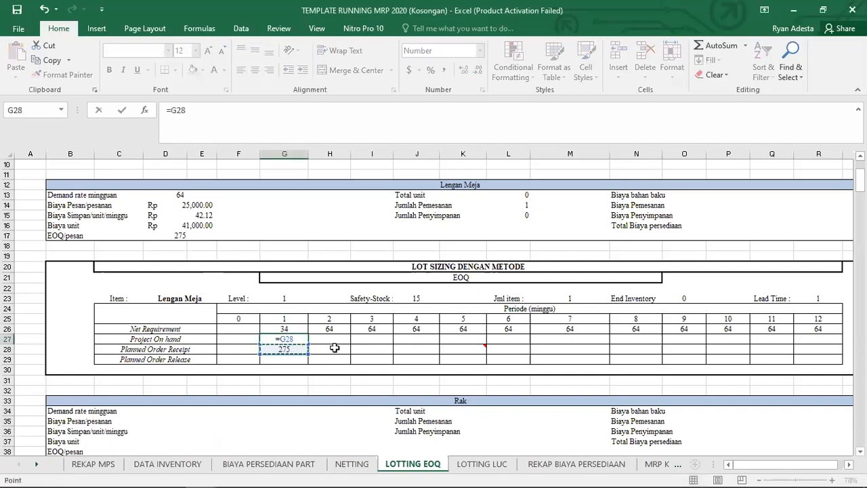
type("+")
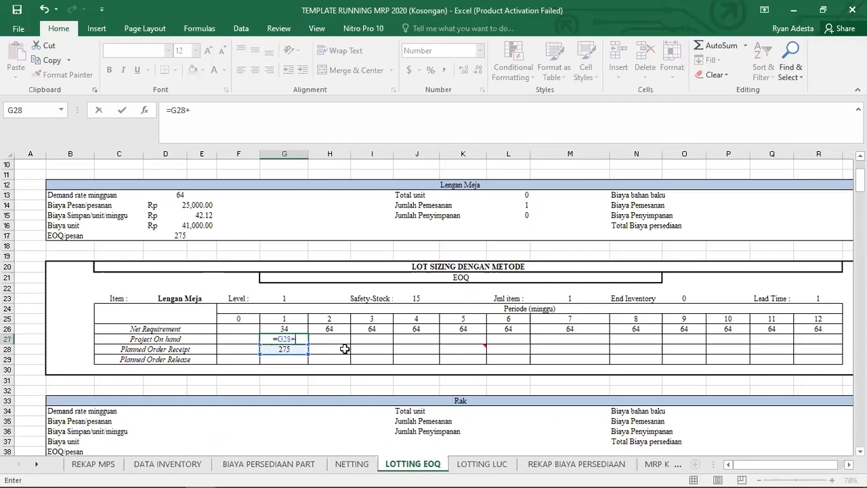
left_click(243, 339)
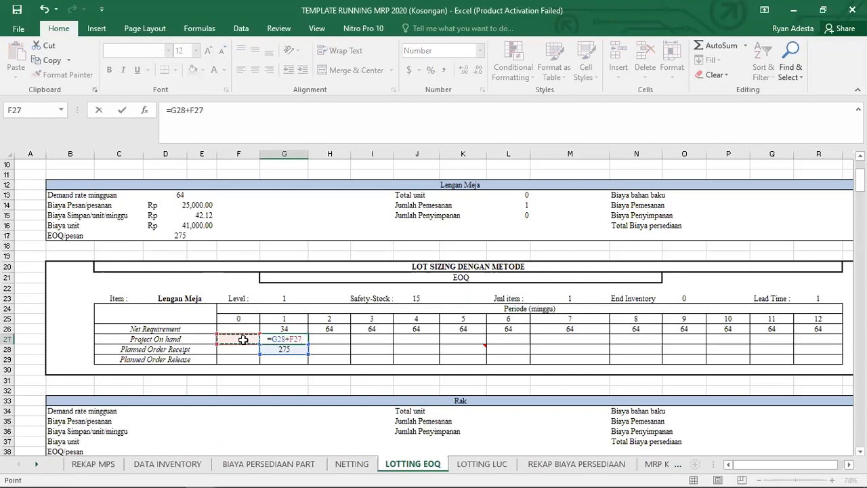
type("-")
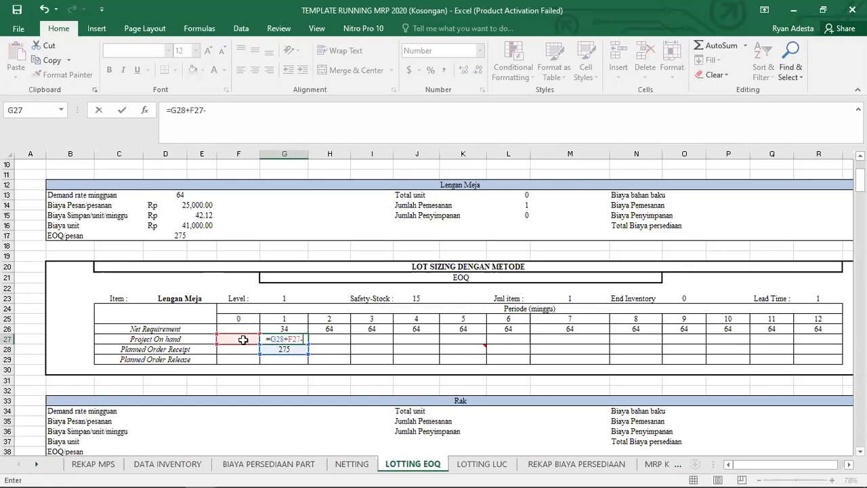
left_click(286, 329)
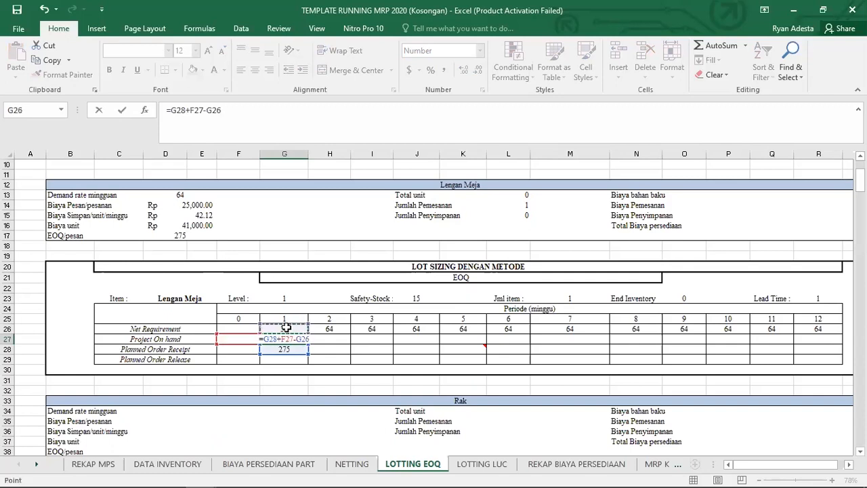
key("Return")
- Fill the Project On hand formula from period 1 across through period 12 of the Lengan Meja table
left_click(298, 335)
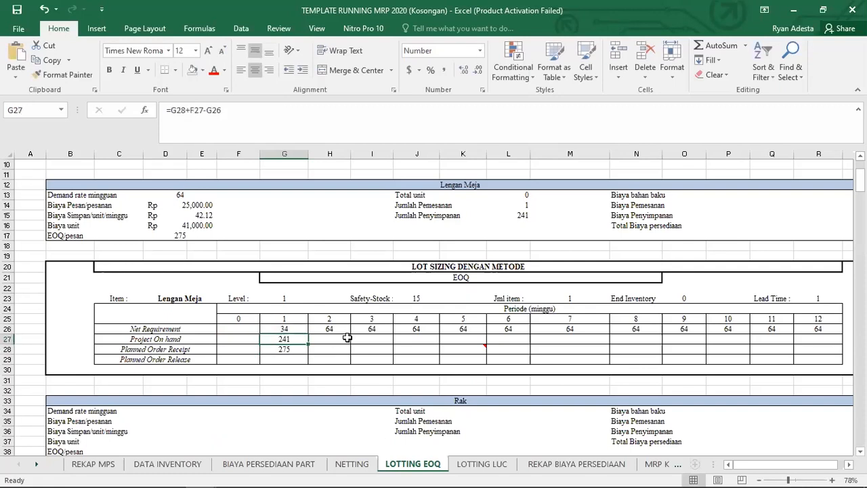
left_click_drag(309, 344, 838, 343)
left_click(387, 366)
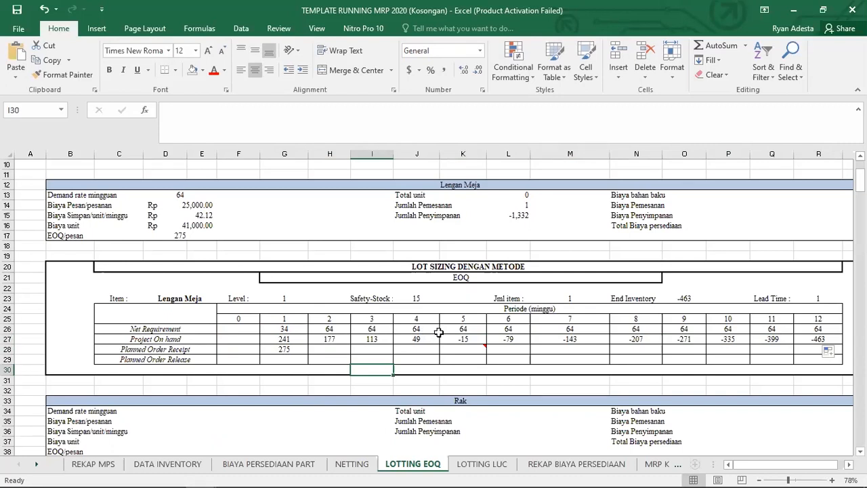
- Set the period 5 Planned Order Receipt in K28 to the Lengan Meja EOQ quantity with =D17
left_click(469, 330)
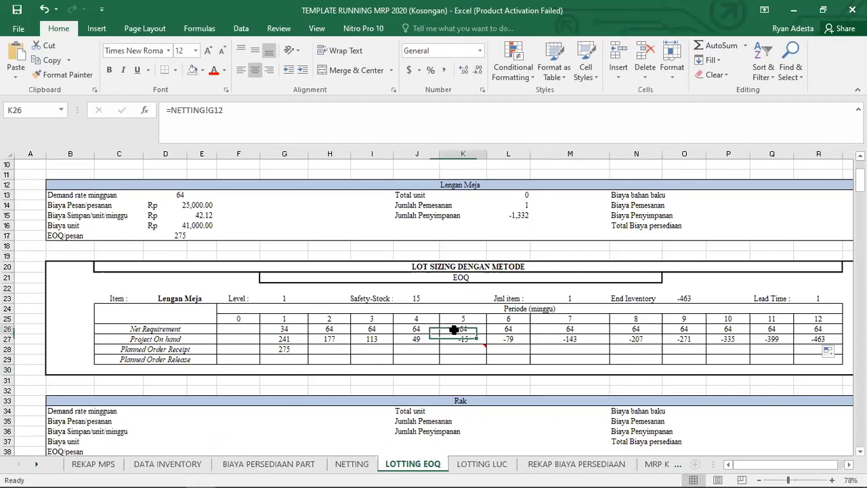
left_click(458, 319)
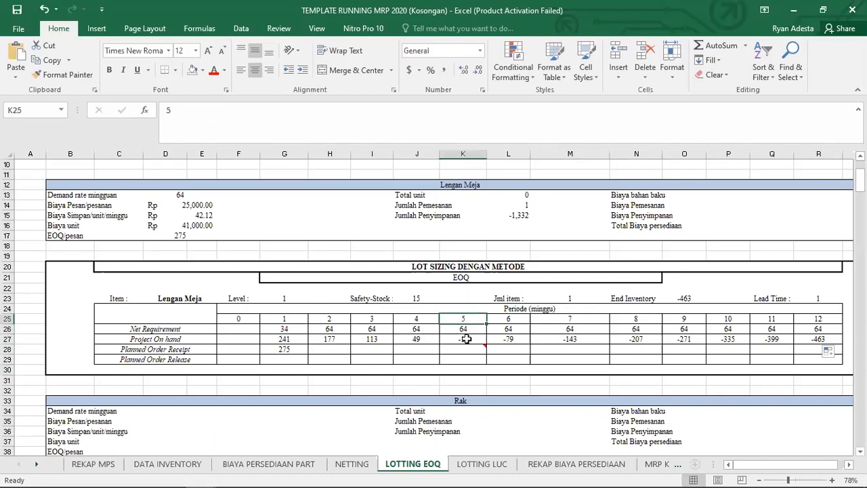
left_click(467, 339)
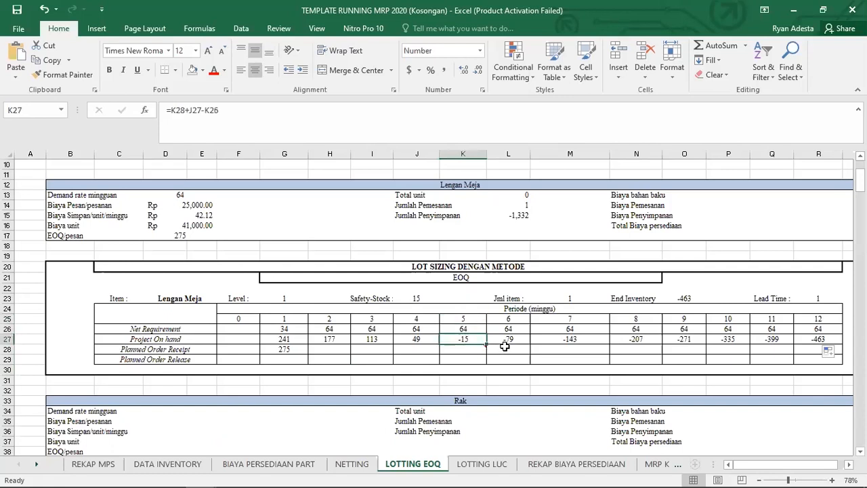
key("alt+Tab")
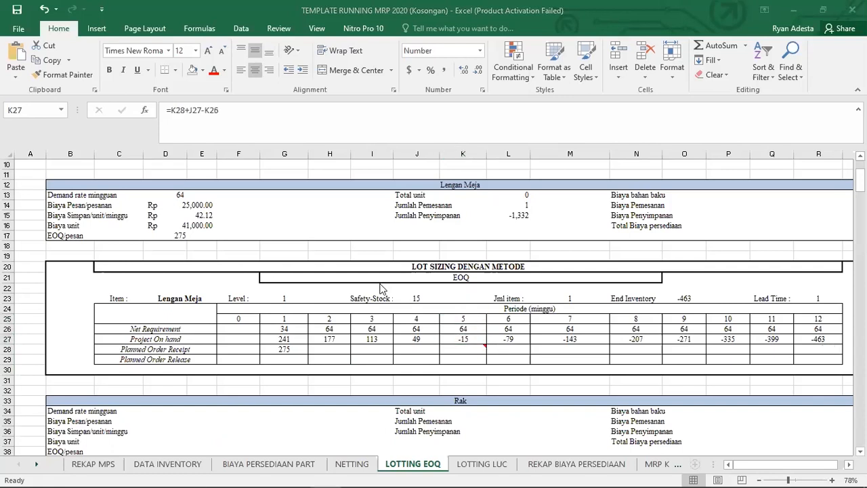
key("alt+Tab")
mouse_move(485, 348)
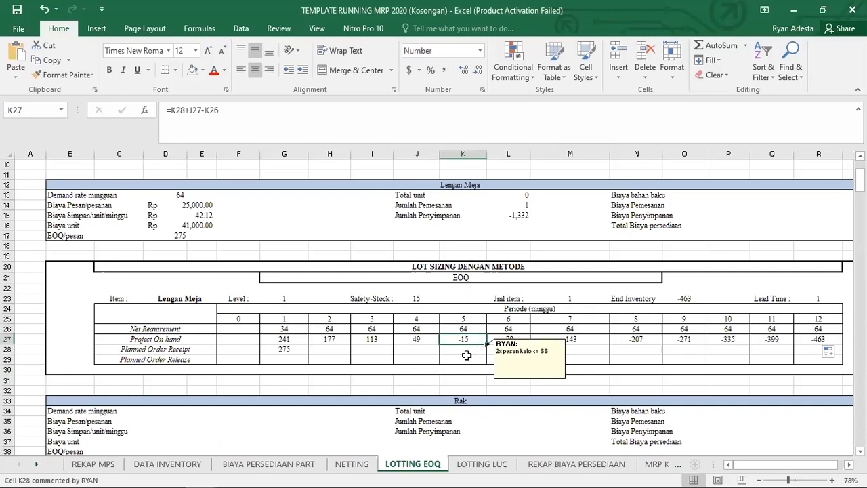
left_click(462, 353)
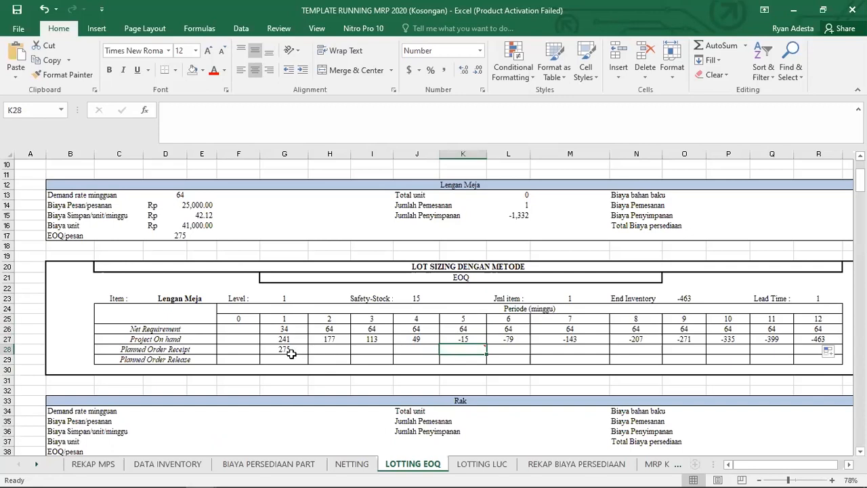
type("=")
left_click(174, 234)
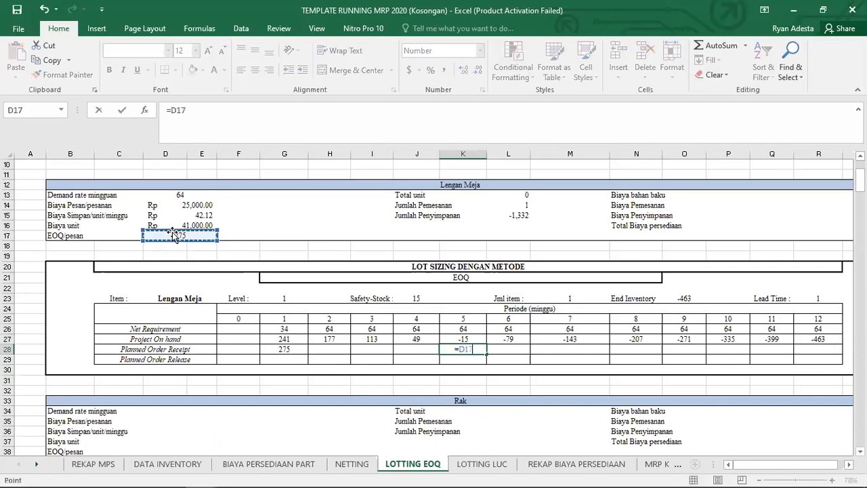
key("Return")
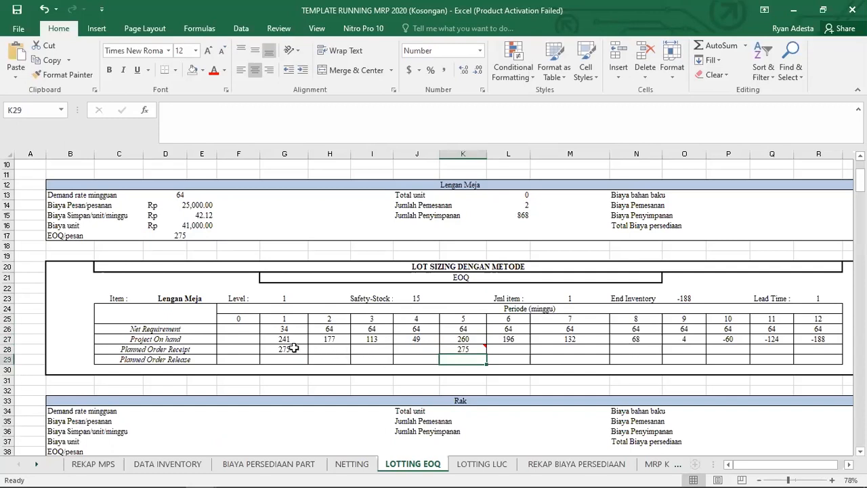
- Review the EOQ formula, the period 5 receipt, requirement and on-hand cells with the receipt's comment, and the safety stock
left_click(178, 237)
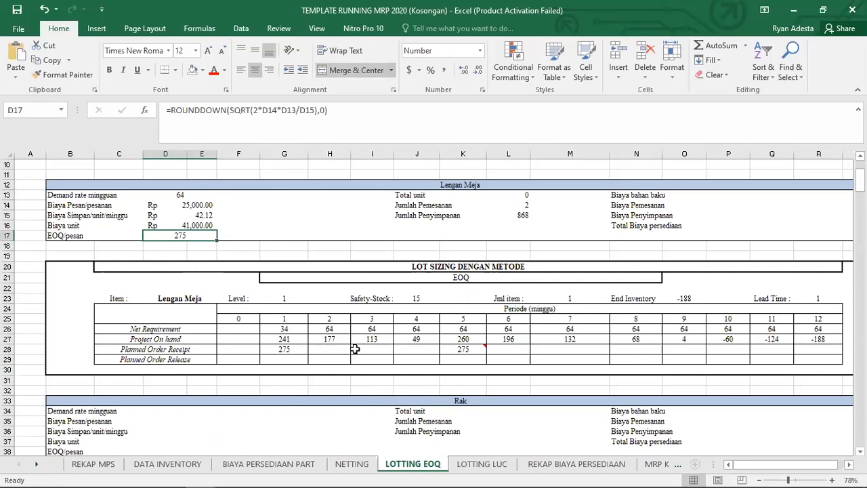
left_click(464, 349)
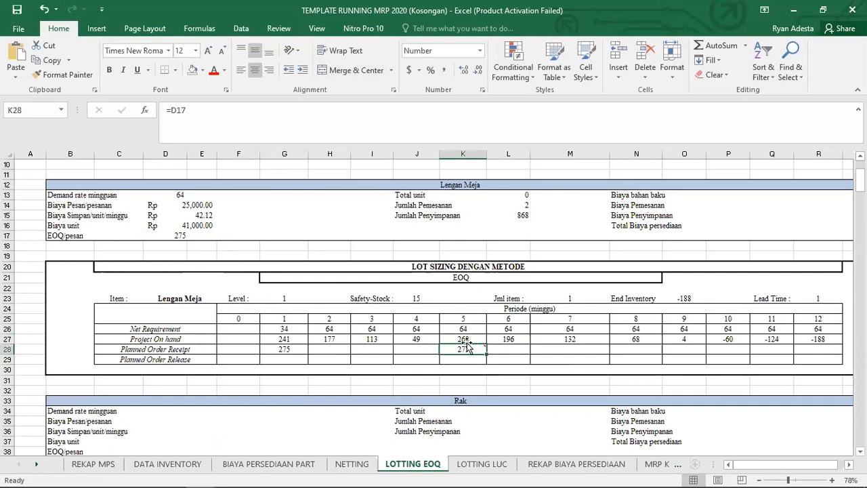
mouse_move(463, 348)
left_click(477, 340)
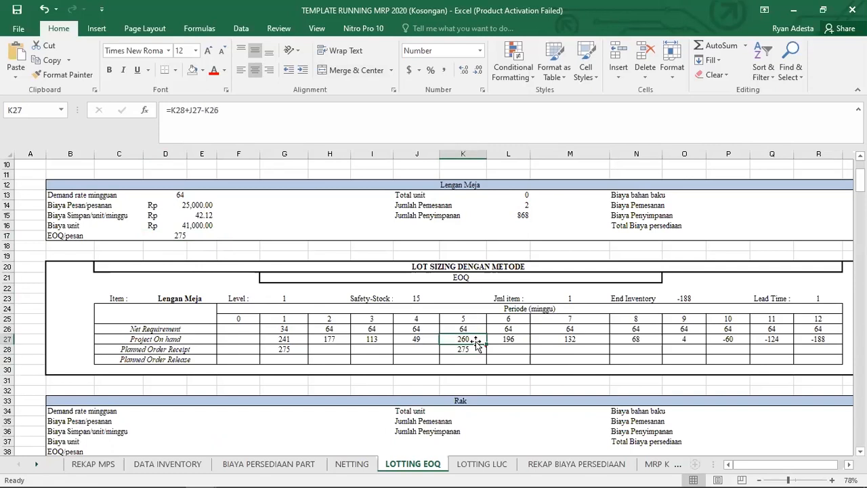
left_click(470, 351)
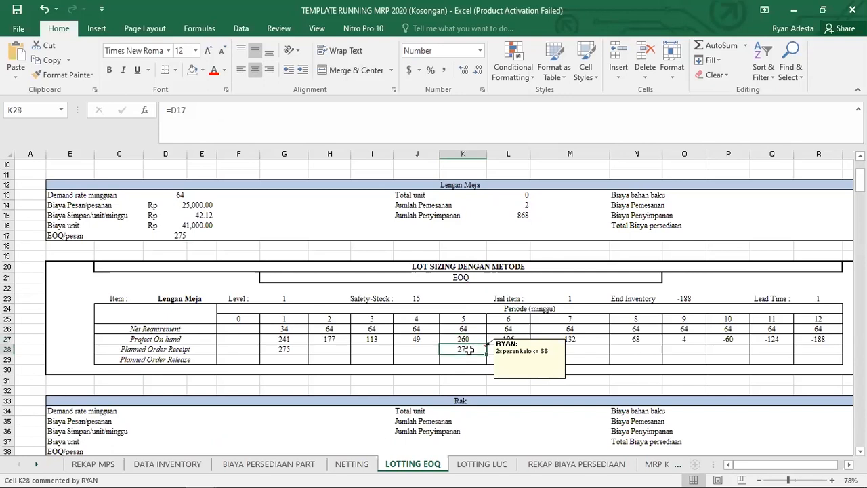
left_click(420, 340)
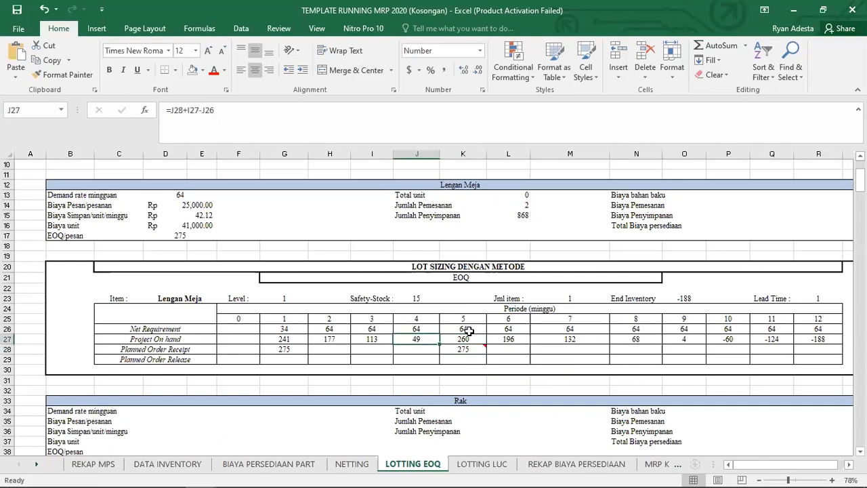
left_click(464, 330)
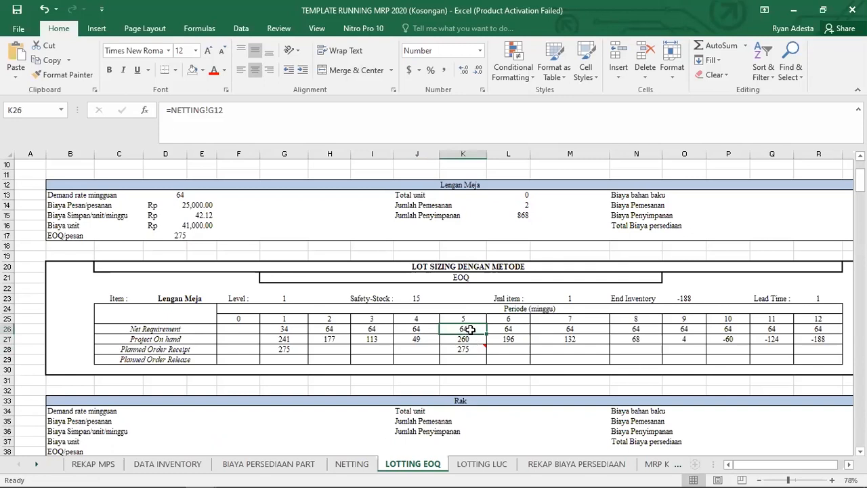
left_click(472, 338)
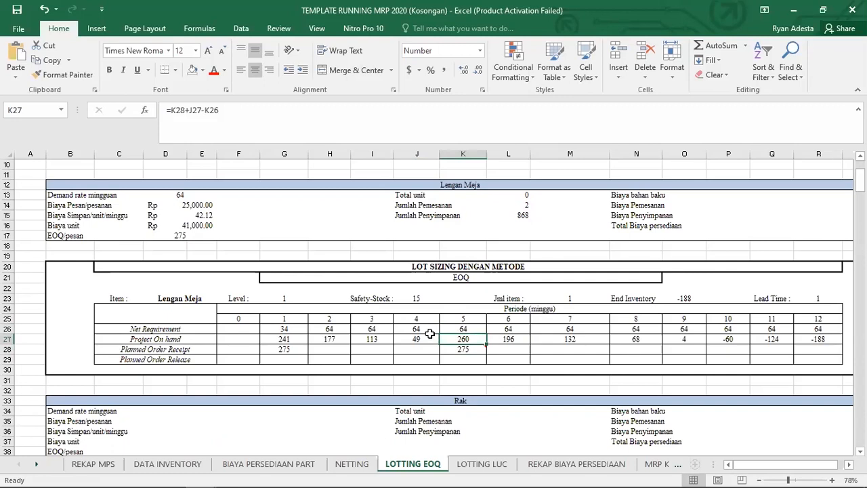
left_click(464, 349)
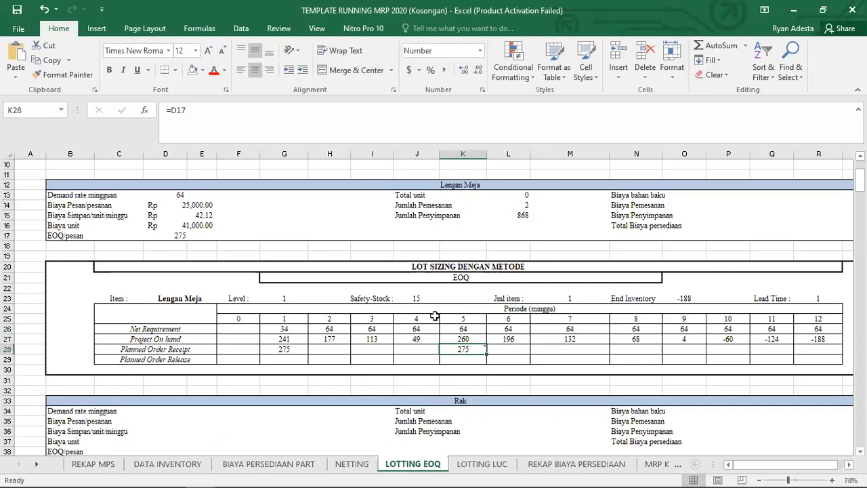
left_click(418, 298)
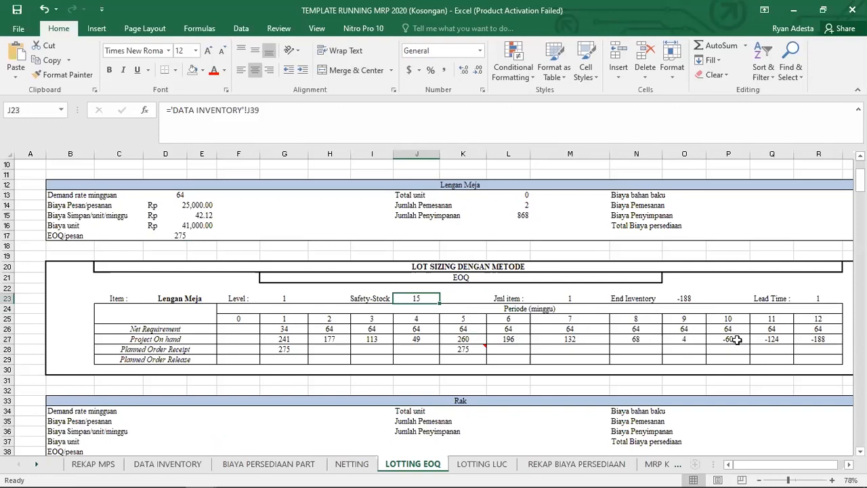
- Set the period 10 Planned Order Receipt in P28 to the Lengan Meja EOQ quantity with =D17
left_click(690, 340)
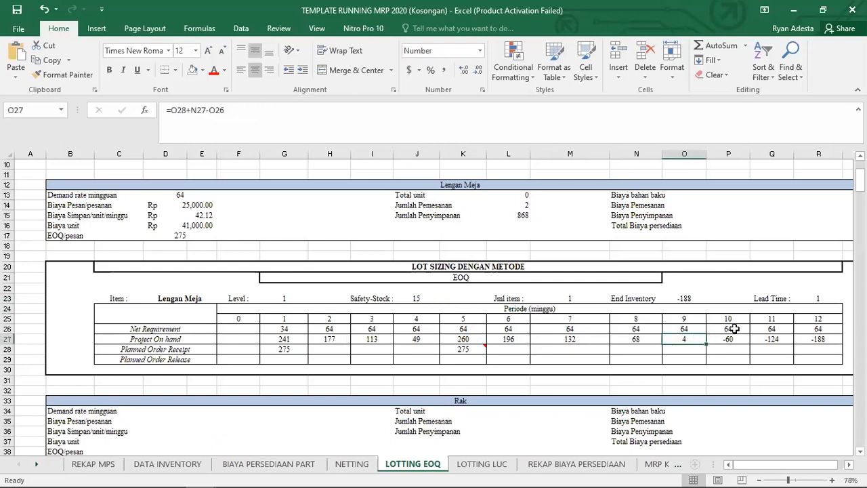
left_click(735, 329)
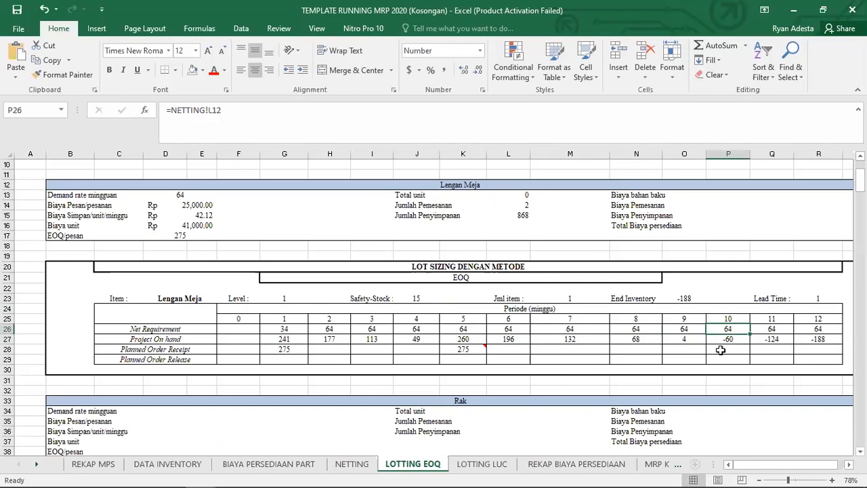
left_click(722, 350)
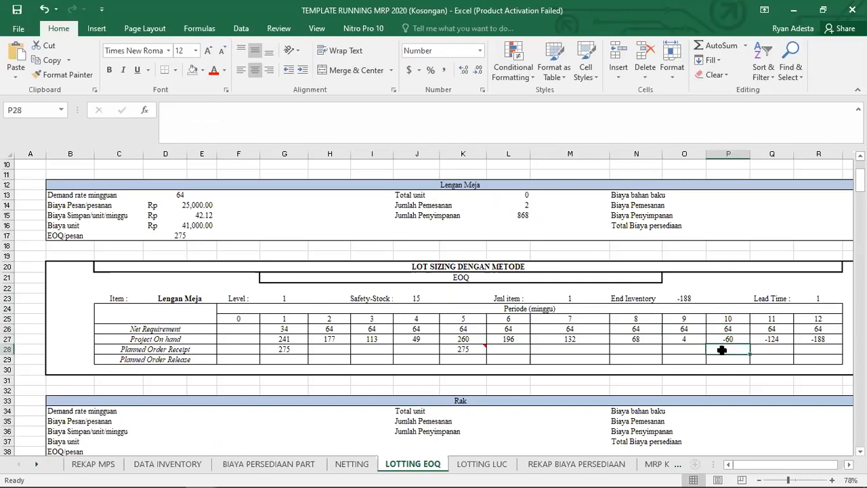
type("=")
left_click(180, 234)
key("Return")
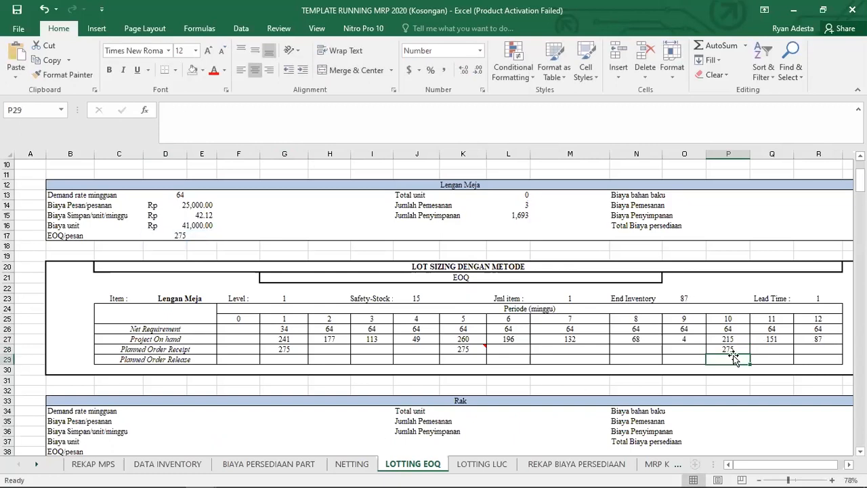
- Check the on-hand formulas for periods 10 and 12, the End Inventory cell reference, and the EOQ formula
left_click(733, 349)
left_click(735, 338)
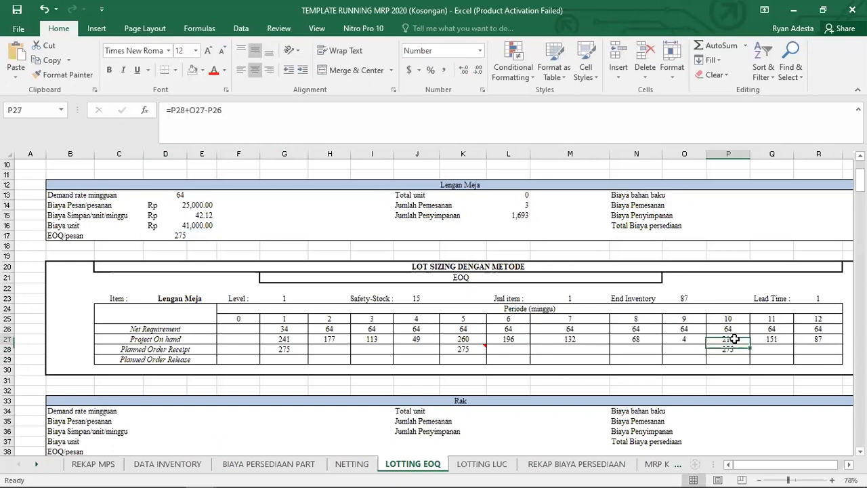
left_click(821, 339)
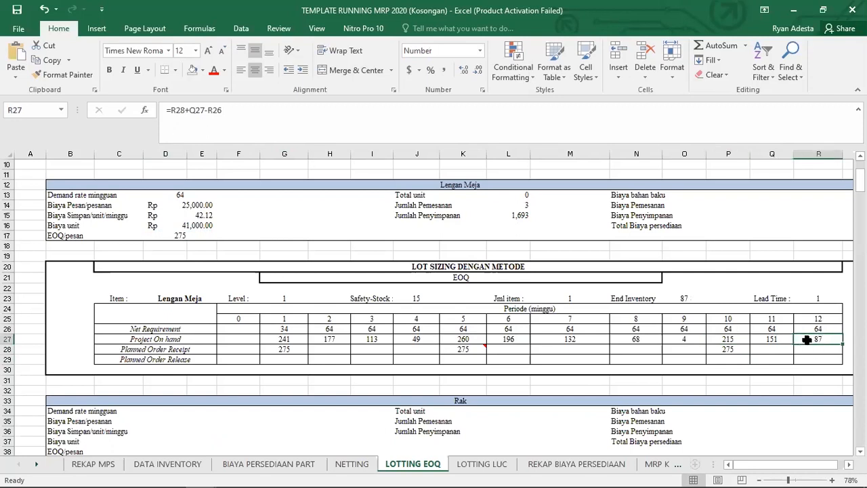
left_click(688, 296)
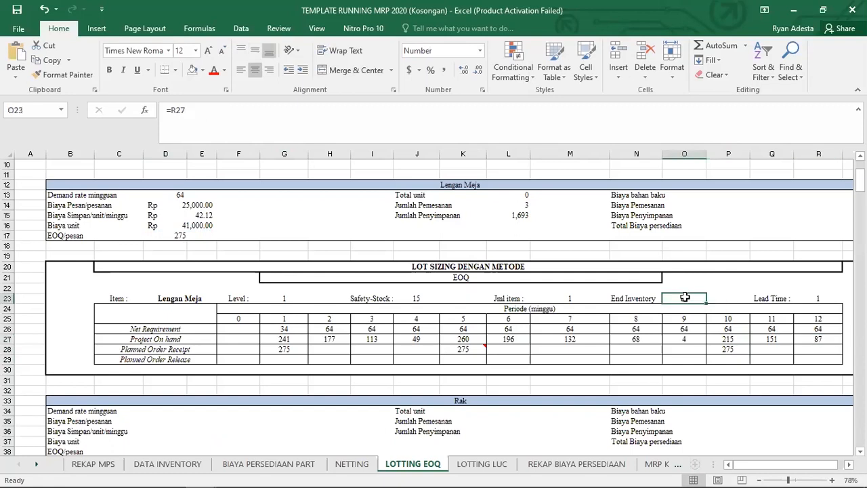
double_click(683, 298)
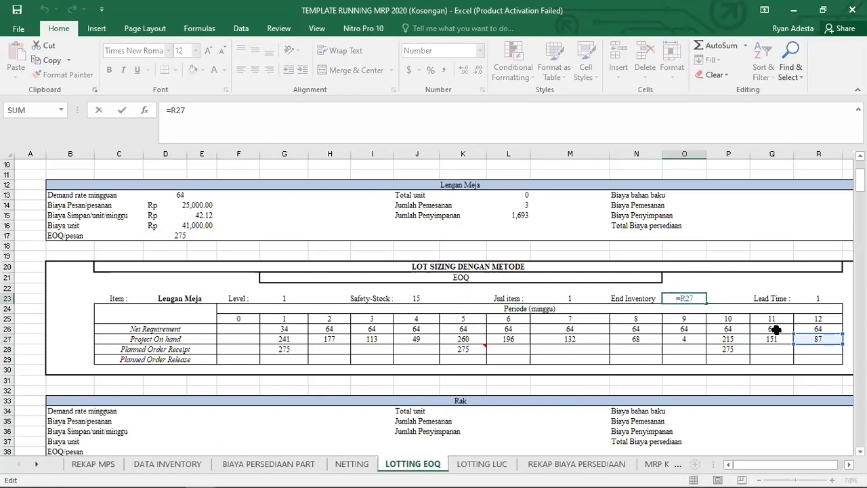
key("Return")
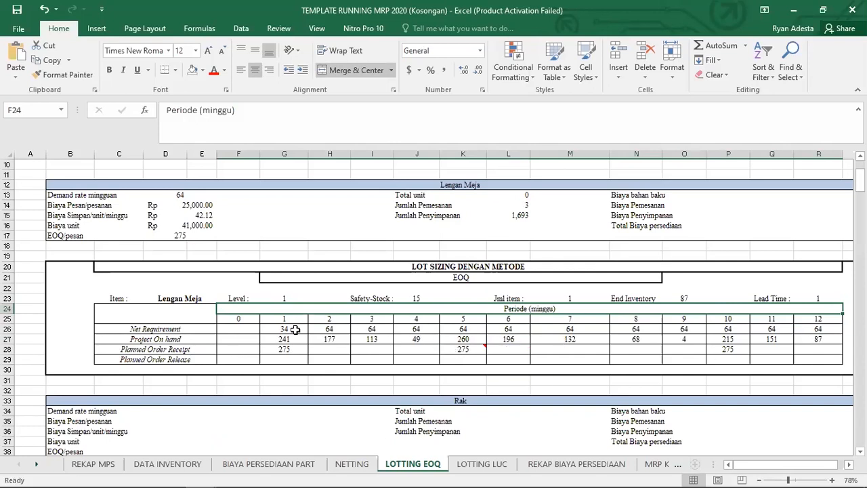
left_click(181, 234)
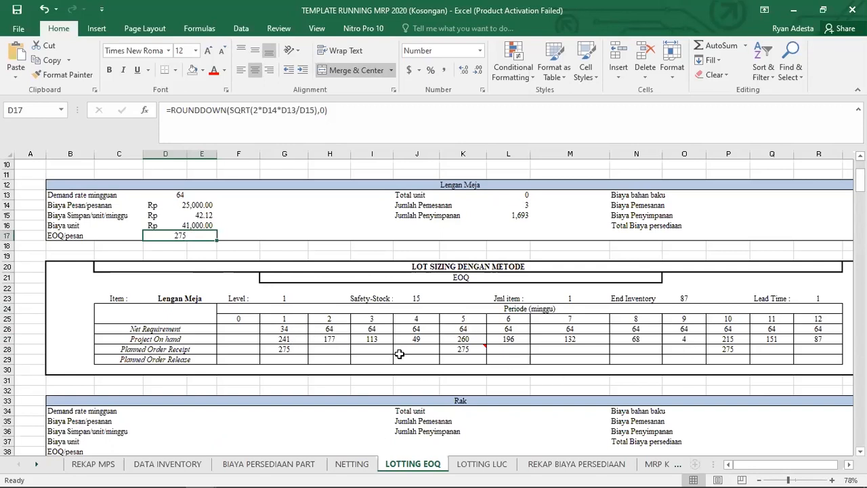
- Set the period 4 Planned Order Release in J29 to the period 5 receipt with =K28, following the one-week lead time
left_click(289, 350)
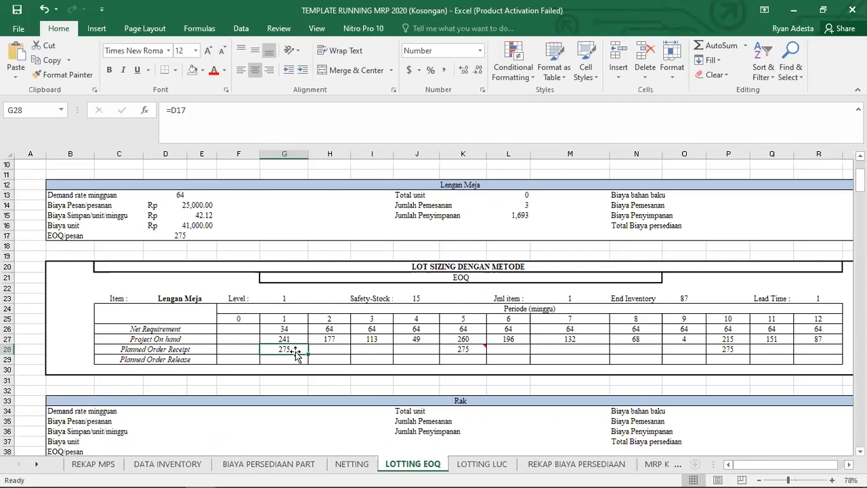
left_click(462, 350)
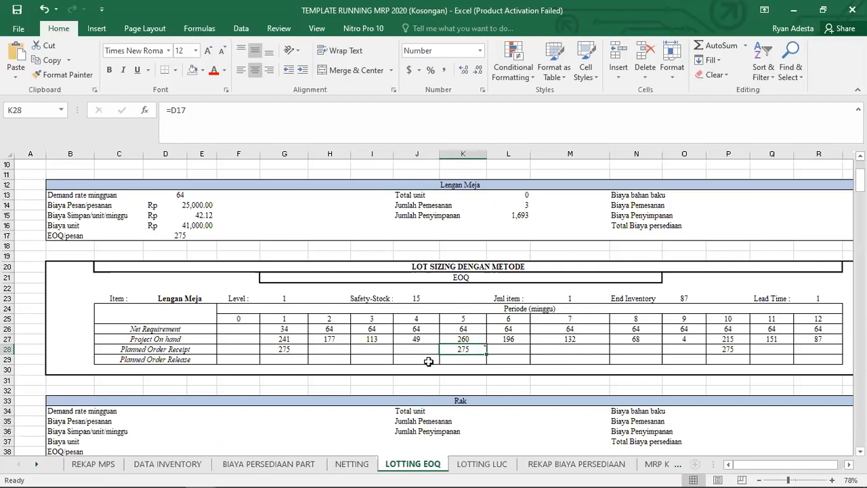
left_click(822, 298)
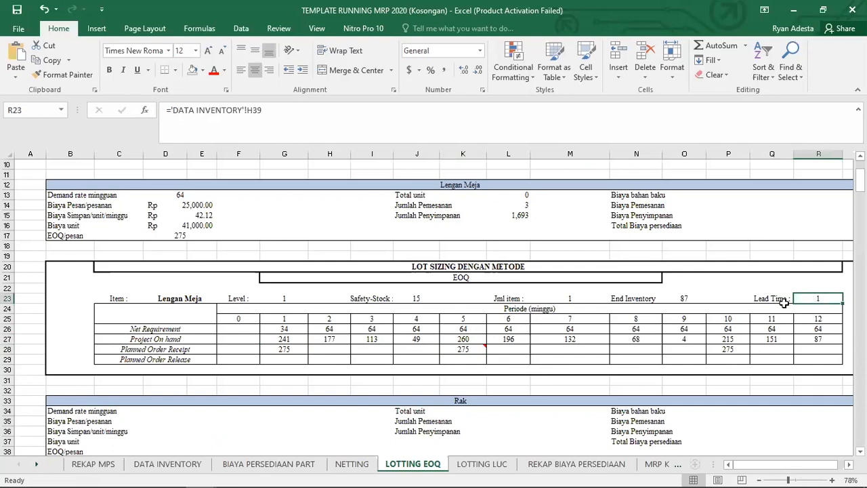
mouse_move(448, 350)
left_click(431, 358)
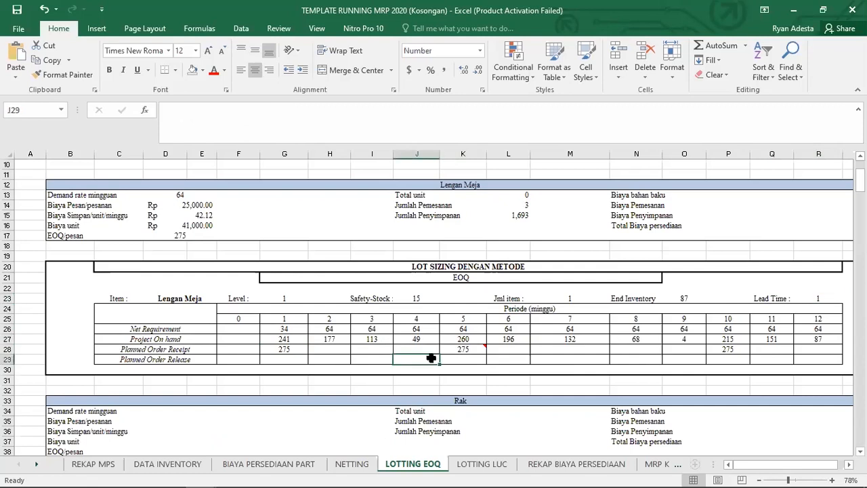
type("=")
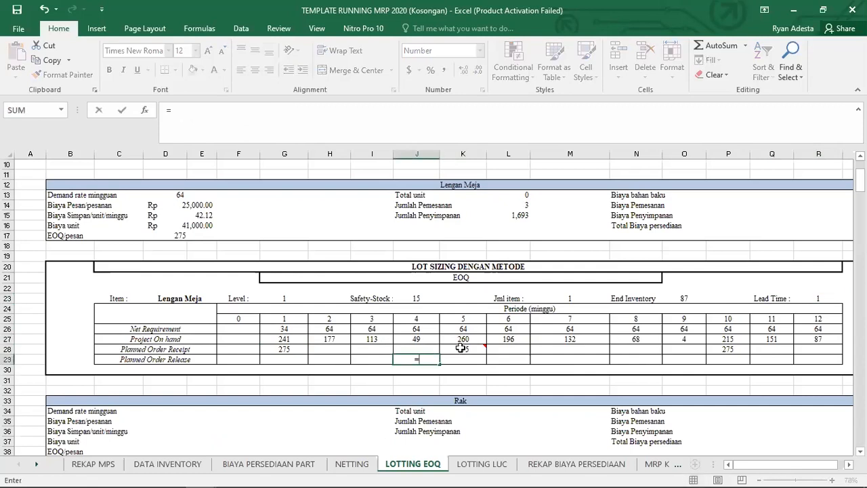
left_click(462, 348)
key("Return")
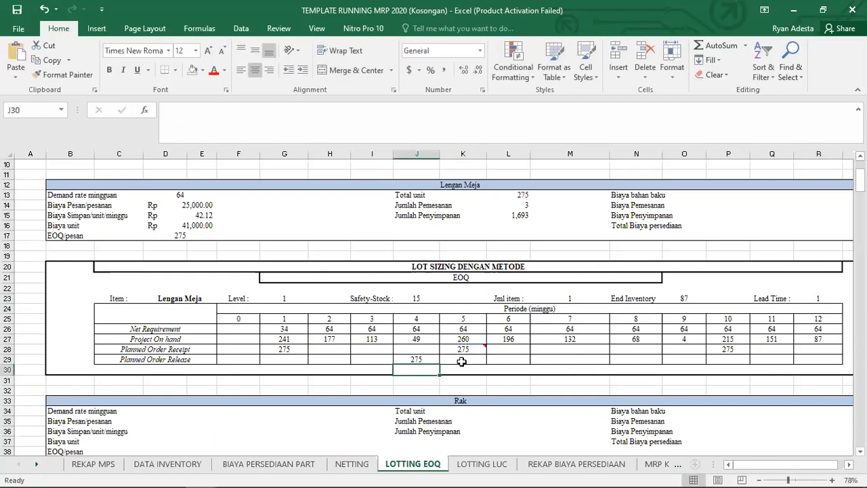
- Set the period 9 Planned Order Release in O29 to the period 10 receipt with =P28
left_click(435, 359)
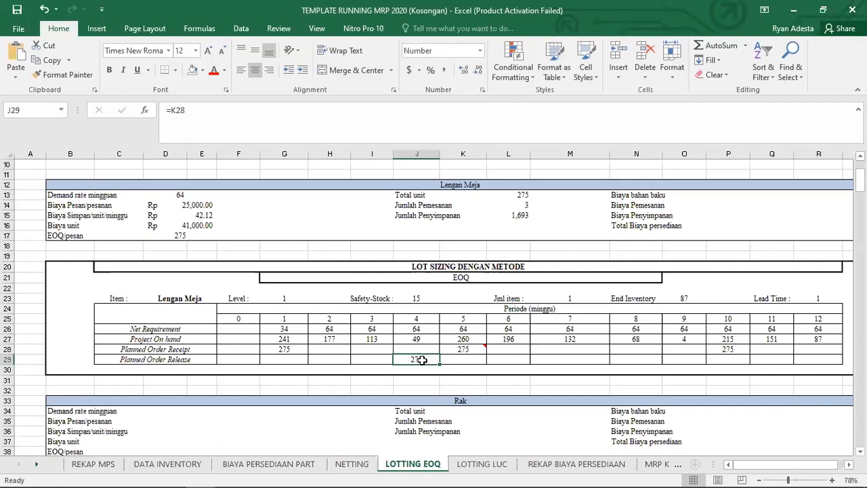
left_click(459, 349)
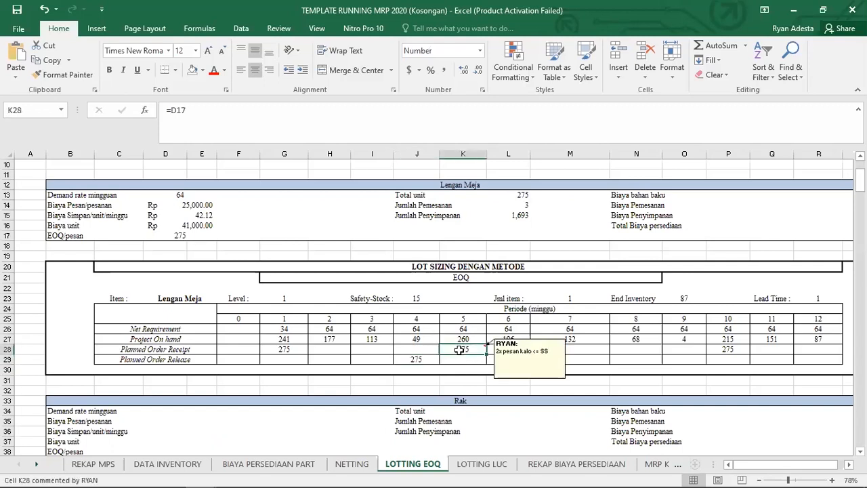
left_click(692, 359)
type("=")
key("Up")
key("Return")
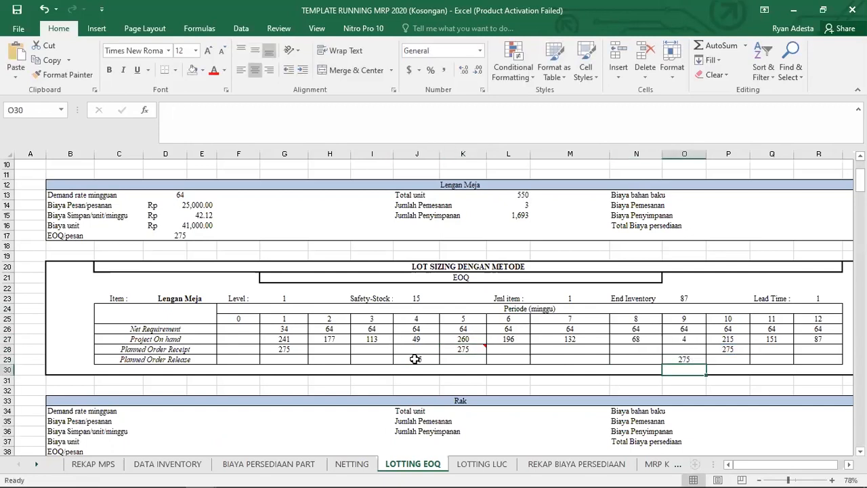
- Move the period 10 Planned Order Receipt to period 9 by clearing P28 and entering =D17 in O28
left_click(379, 360)
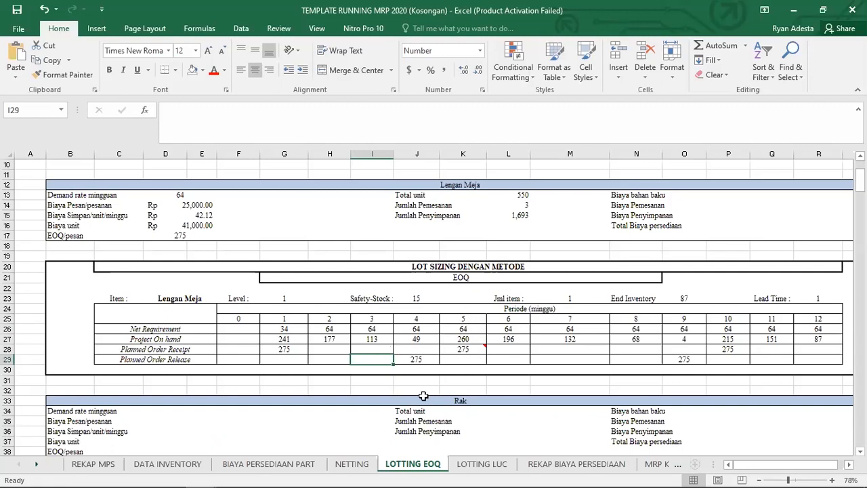
left_click(623, 360)
left_click(565, 348)
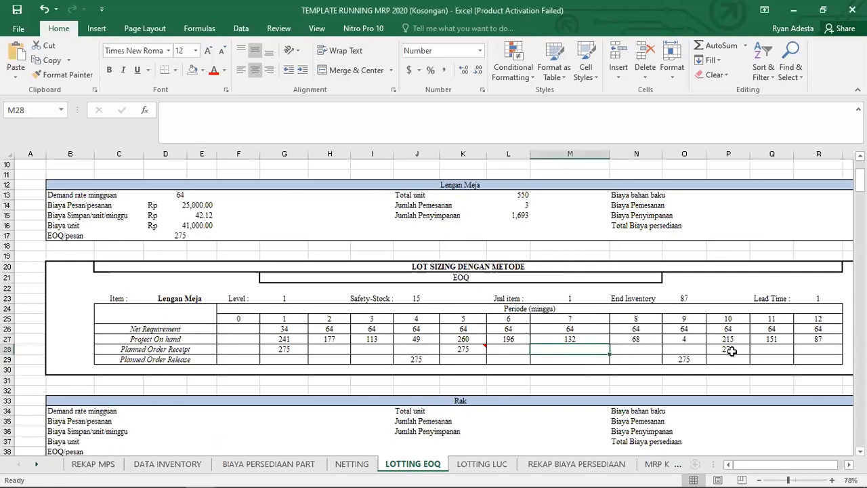
left_click(732, 351)
key("Delete")
left_click(695, 351)
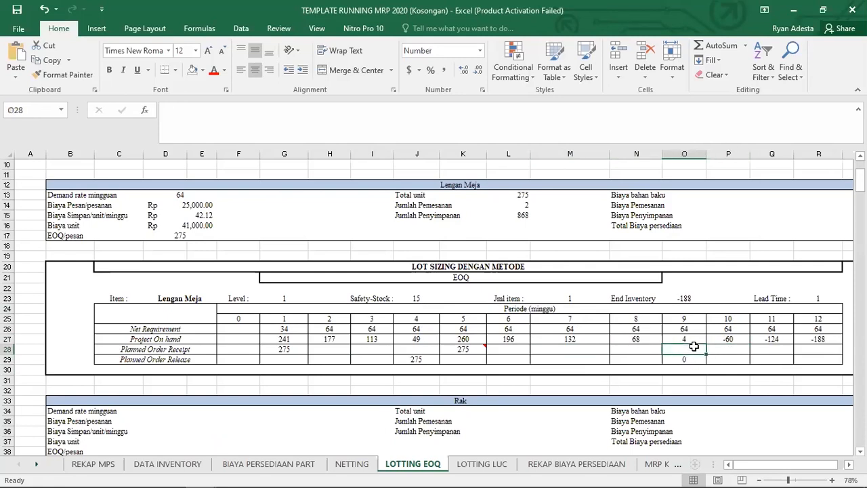
type("=")
left_click(184, 239)
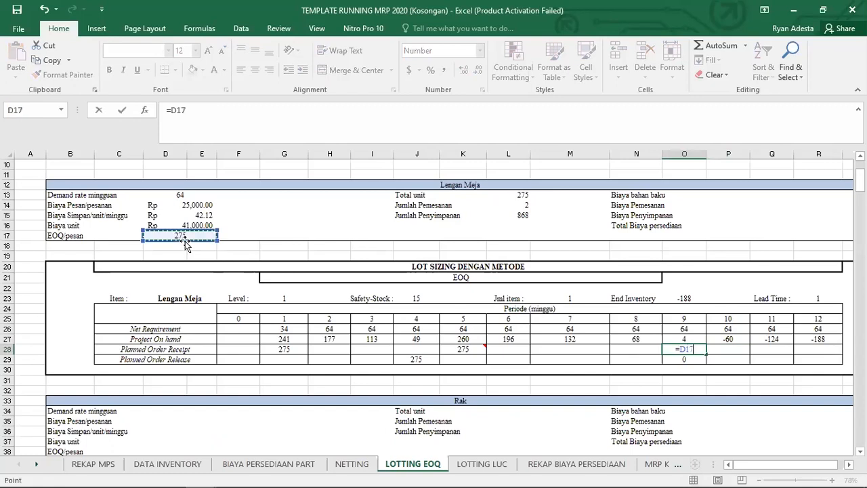
key("Return")
- Clear the period 9 Planned Order Release in O29 and set the period 8 release in N29 to =O28
key("Delete")
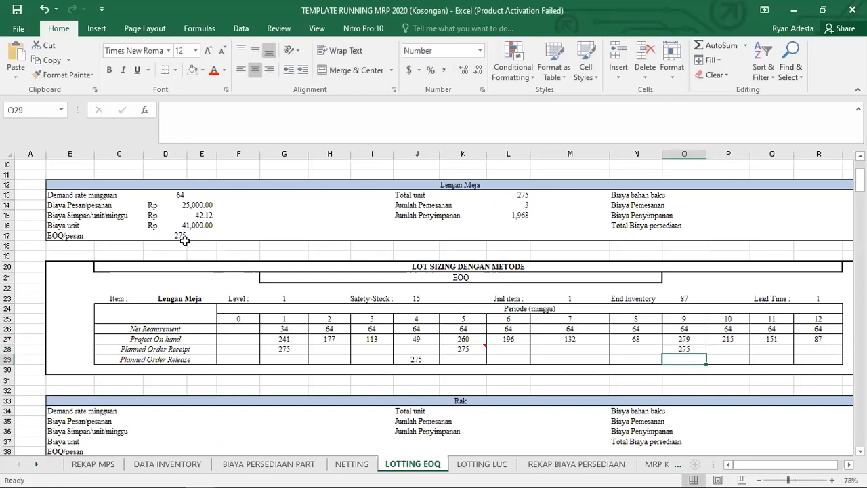
key("Left")
type("=")
key("Up")
key("Right")
key("Return")
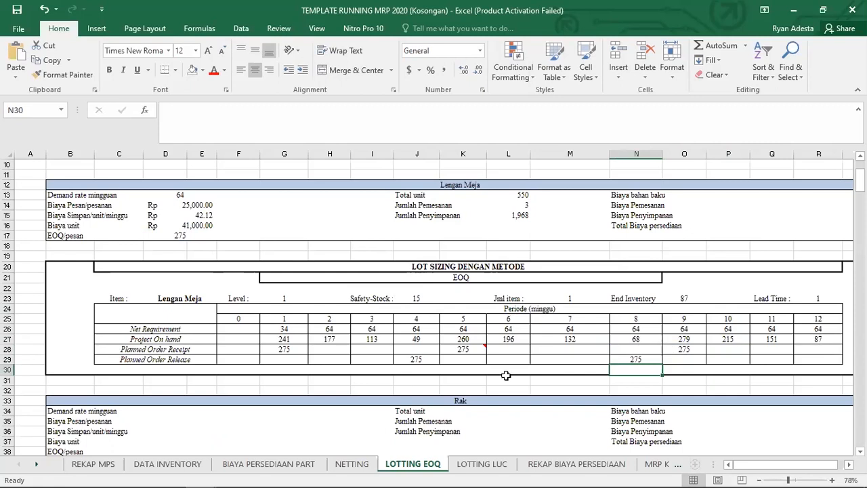
- Calculate Biaya bahan baku for Lengan Meja in P13 as total units times unit cost with =L13*D16
left_click(725, 348)
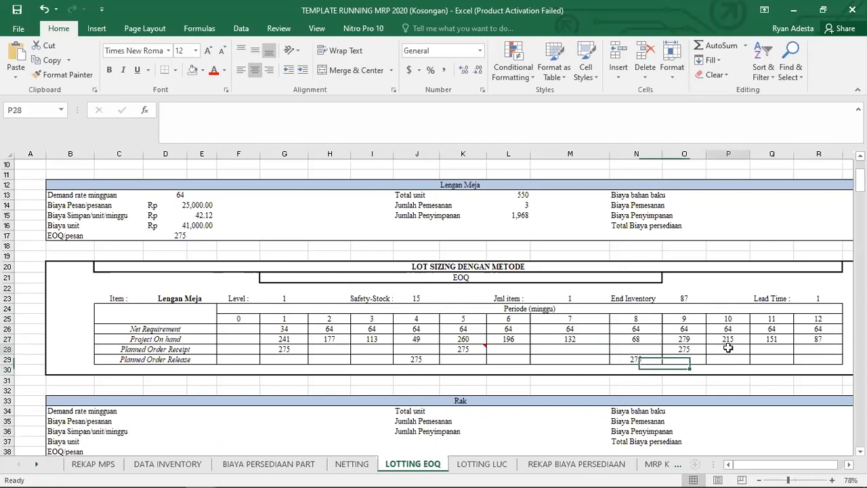
scroll(678, 233, "up", 1)
left_click(712, 224)
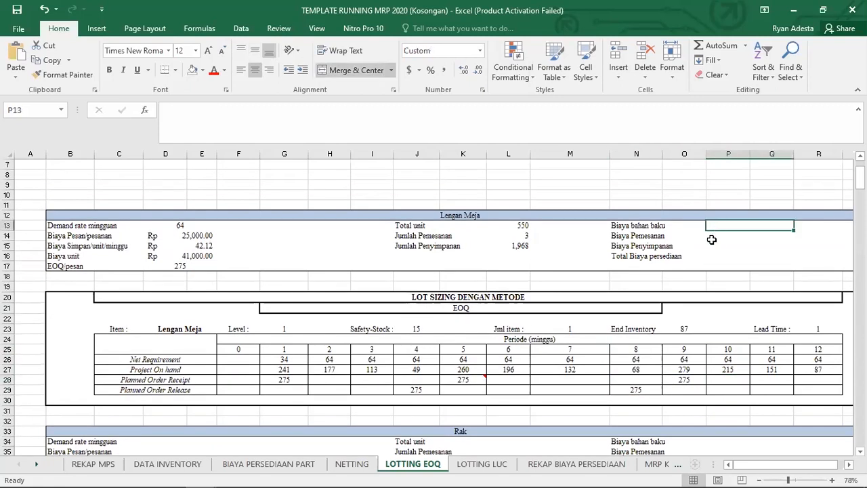
scroll(700, 250, "down", 1)
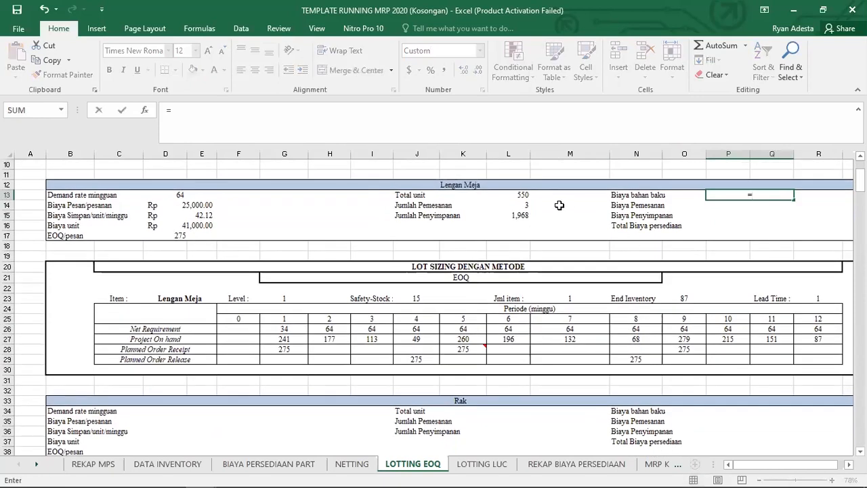
left_click(522, 195)
type("*")
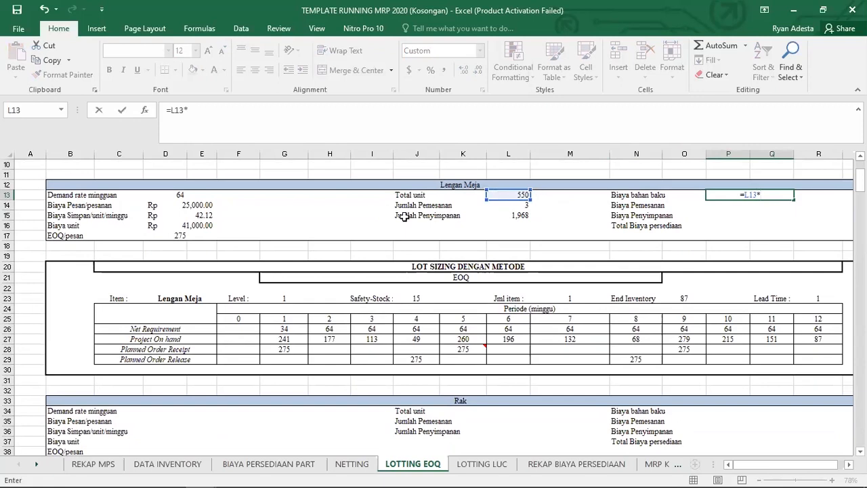
left_click(197, 225)
key("Return")
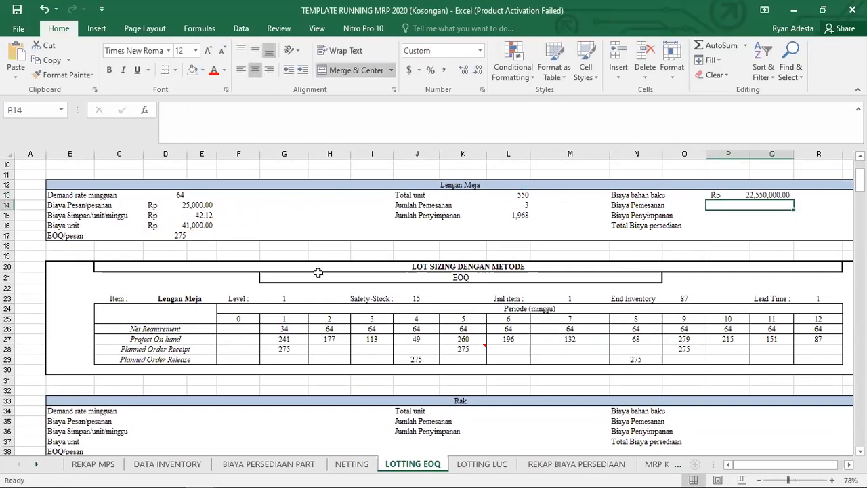
- Check the Jumlah Pemesanan formula in L14, and calculate Biaya Pemesanan in P14 with =L14*D14
type("=")
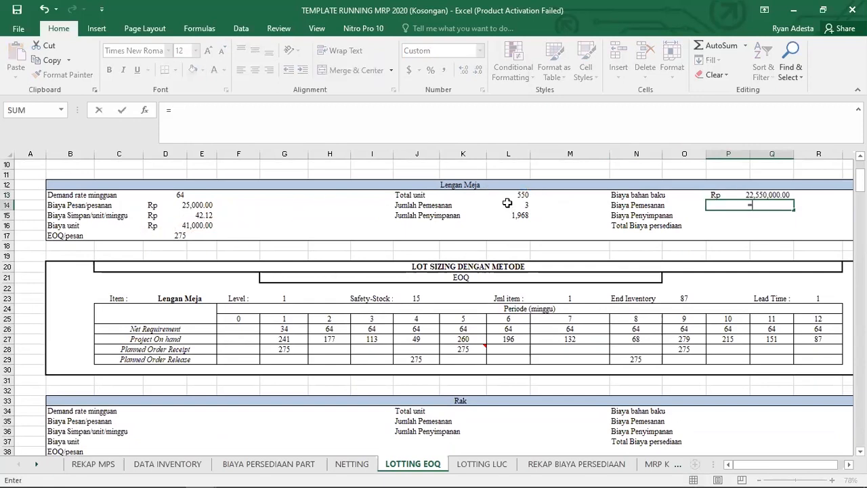
key("Escape")
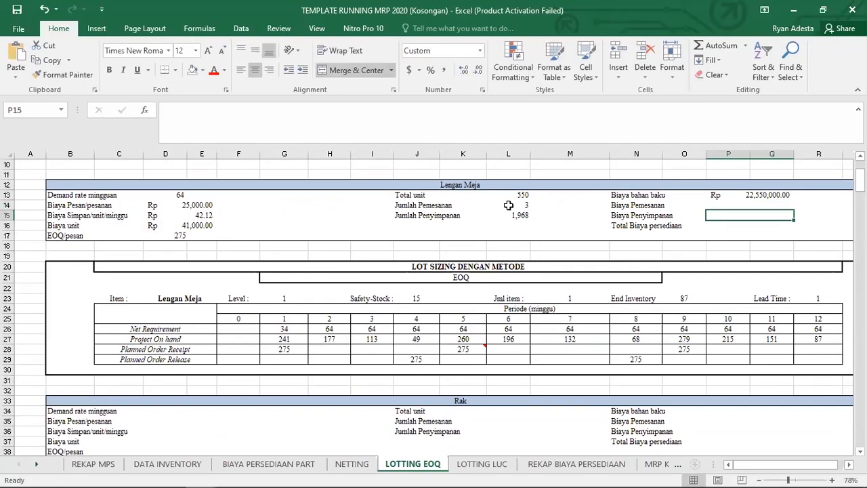
left_click(508, 204)
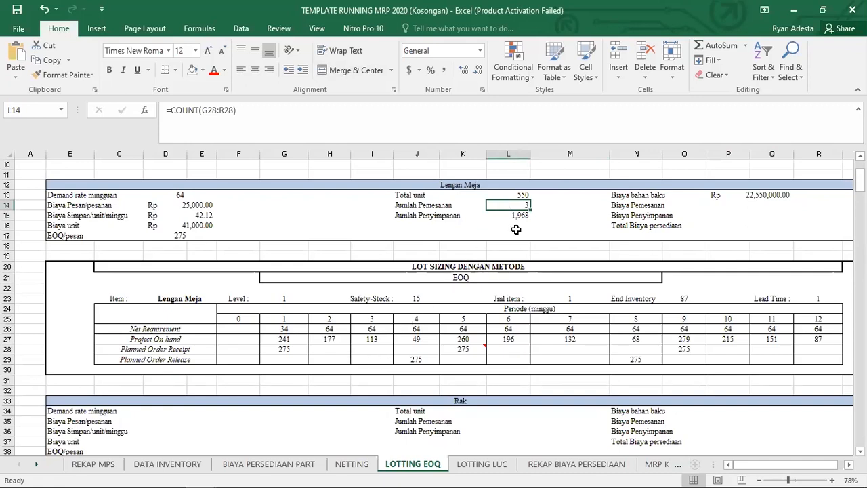
double_click(501, 204)
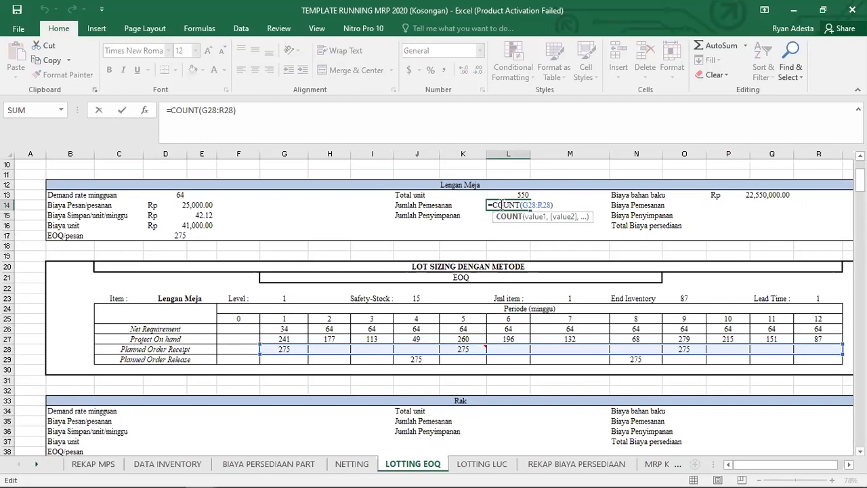
key("Return")
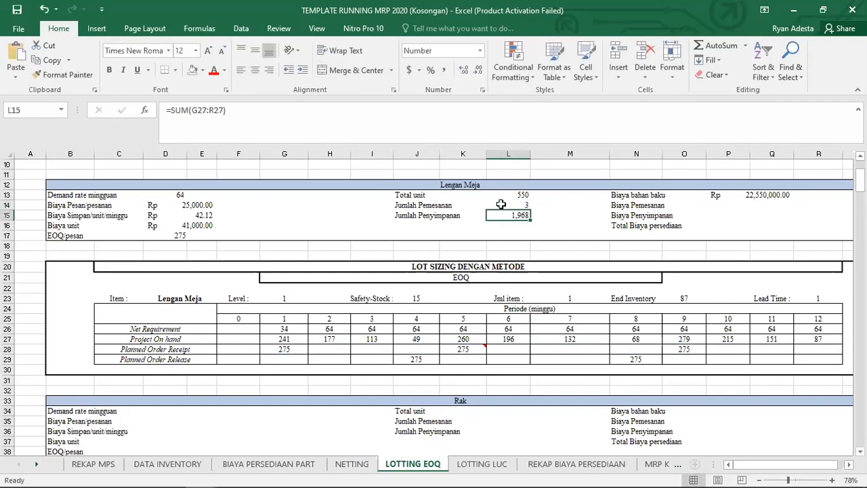
left_click(720, 204)
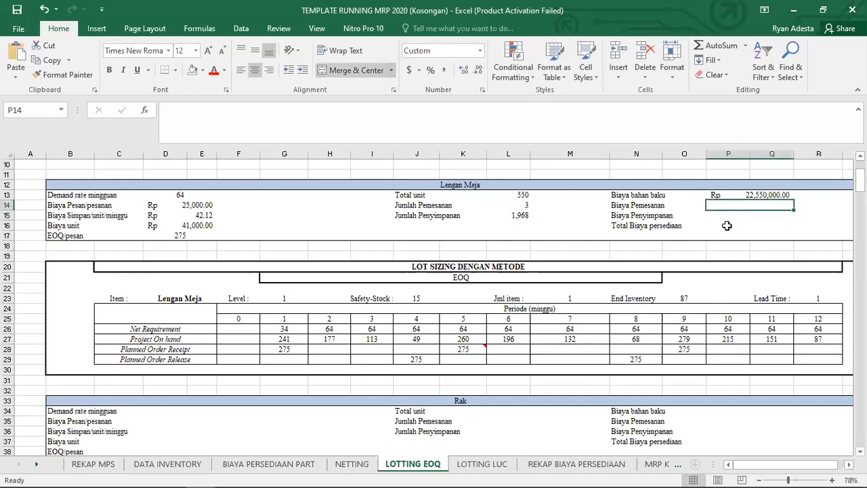
type("=")
left_click(520, 205)
type("*")
left_click(196, 205)
key("Return")
- Calculate Biaya Penyimpanan in P15 as Jumlah Penyimpanan times the weekly unit holding cost with =L15*D15
type("=")
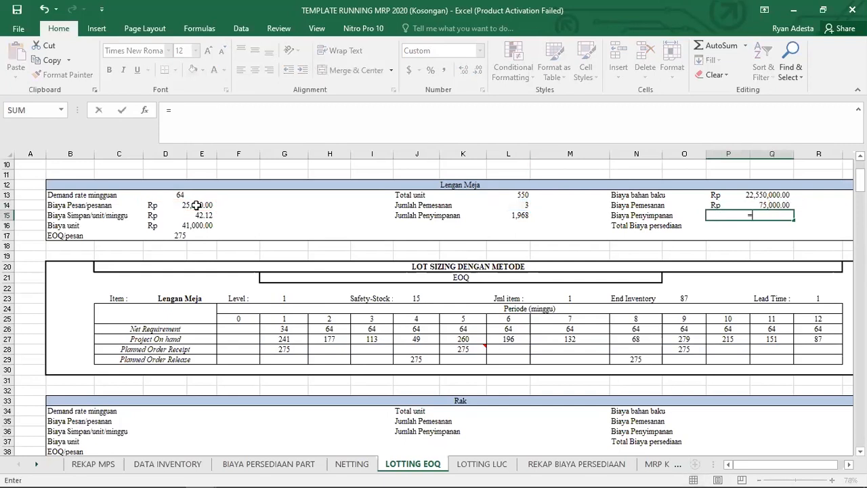
left_click(521, 214)
type("*")
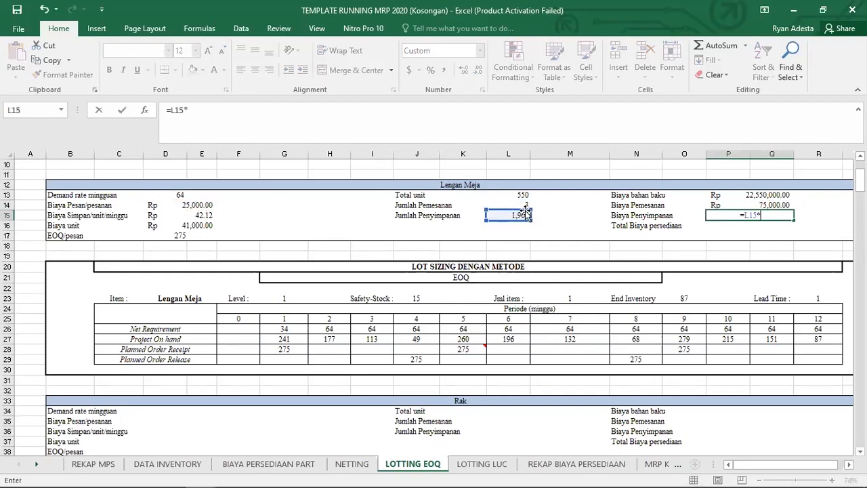
left_click(194, 215)
key("Return")
- Total the three Lengan Meja cost items in the Total Biaya persediaan cell P16 with =SUM(P13:Q15)
type("=sum(")
left_click_drag(748, 197, 759, 214)
key("Return")
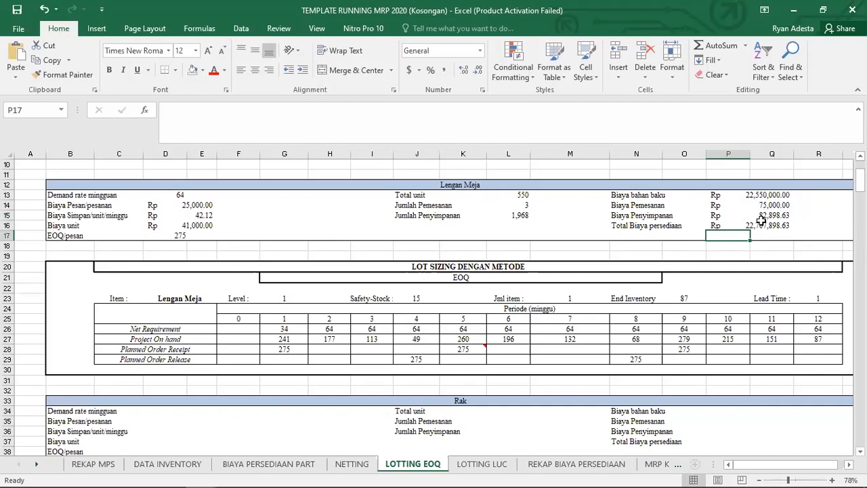
- Change the Jumlah Pemesanan formula in L14 to count the Planned Order Release row with =COUNT(G29:R29), and check the total cost in P16
key("alt+Tab")
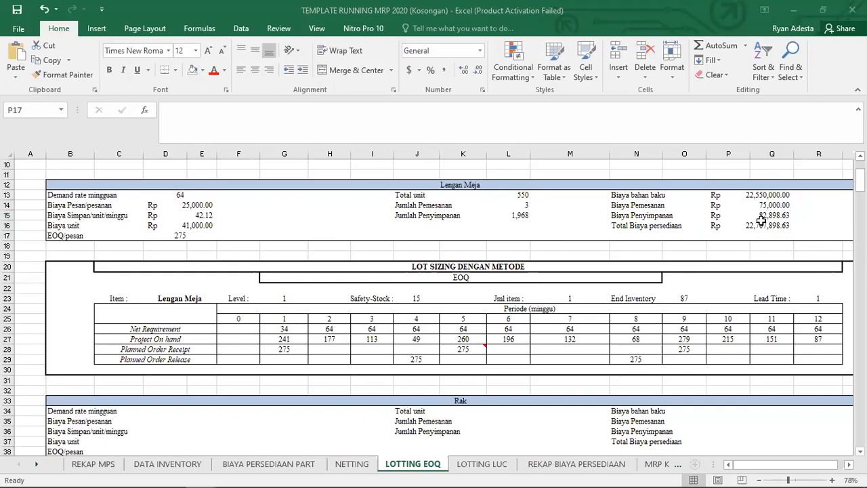
left_click(519, 204)
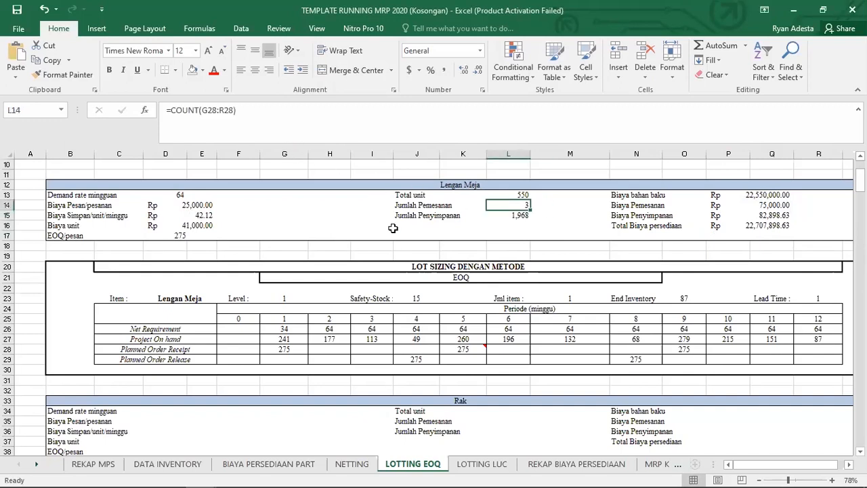
left_click(234, 109)
key("BackSpace")
key("BackSpace")
key("BackSpace")
key("BackSpace")
key("BackSpace")
key("BackSpace")
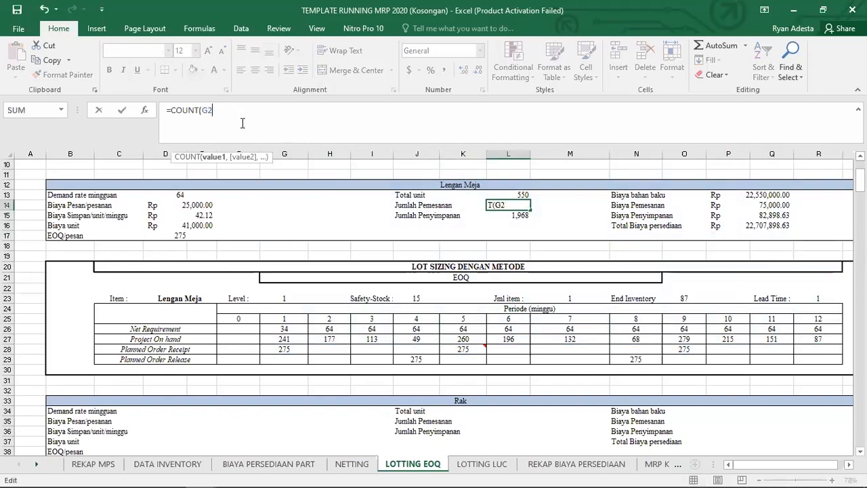
left_click(296, 359)
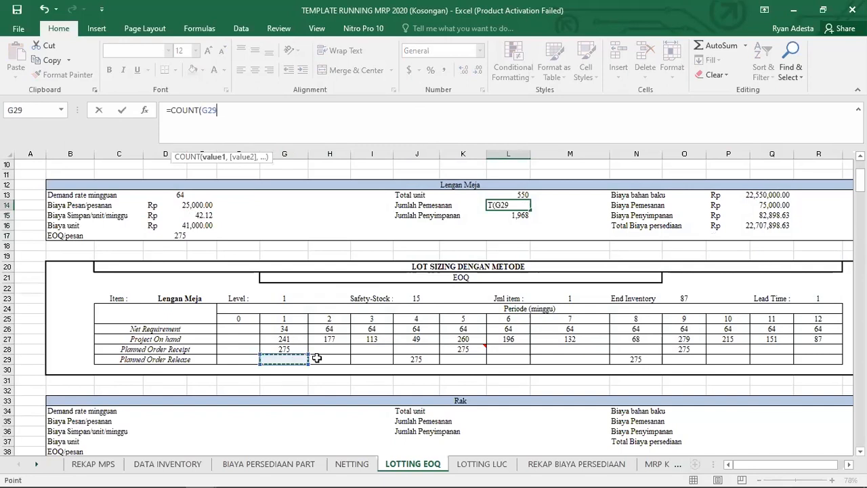
left_click_drag(317, 357, 818, 359)
key("Return")
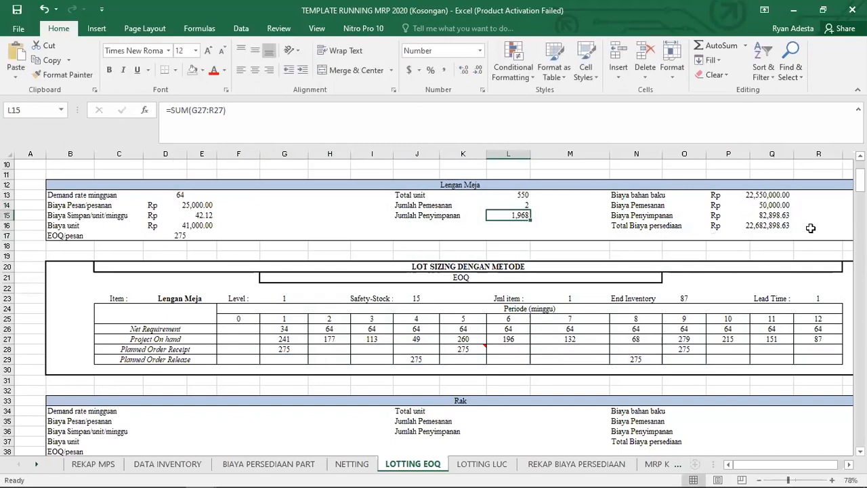
left_click(784, 228)
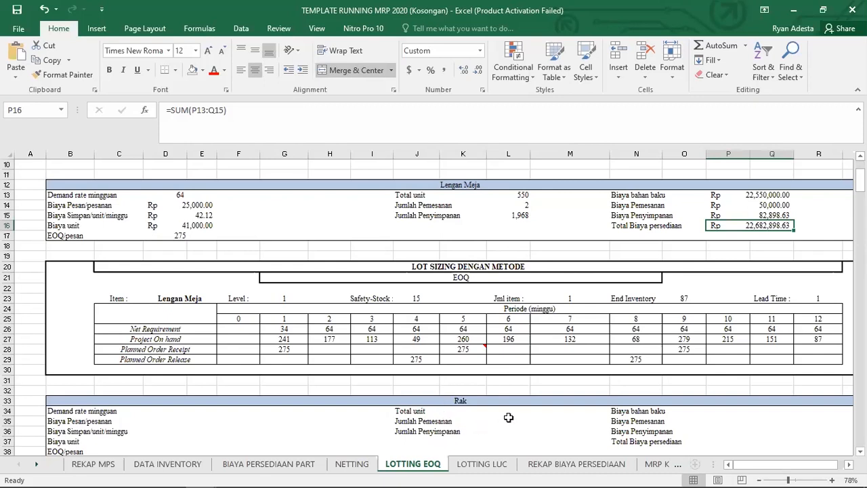
- On the LOTTING LUC sheet, link Demand rate mingguan in D5 to the Lengan Meja gross-requirement demand rate, P10 on NETTING
left_click(493, 463)
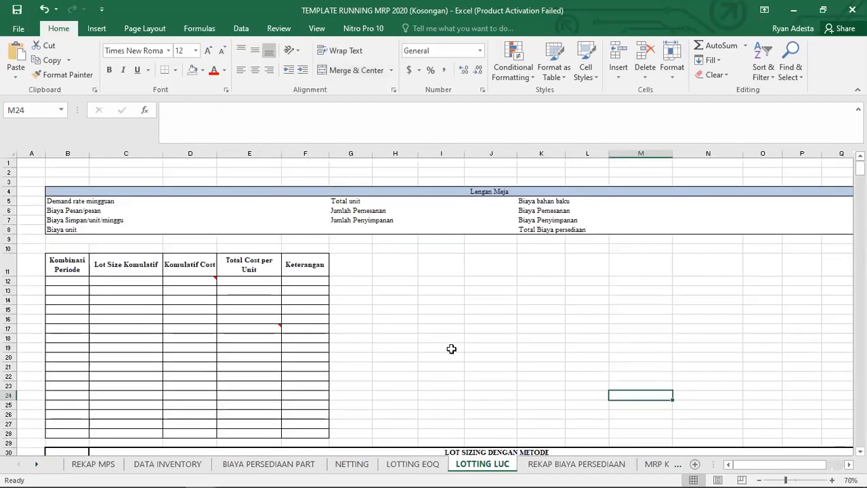
left_click(476, 311)
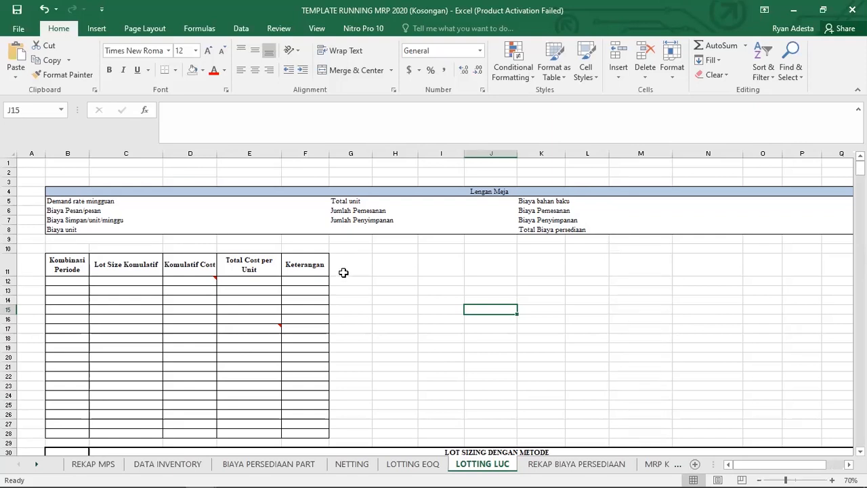
left_click(180, 207)
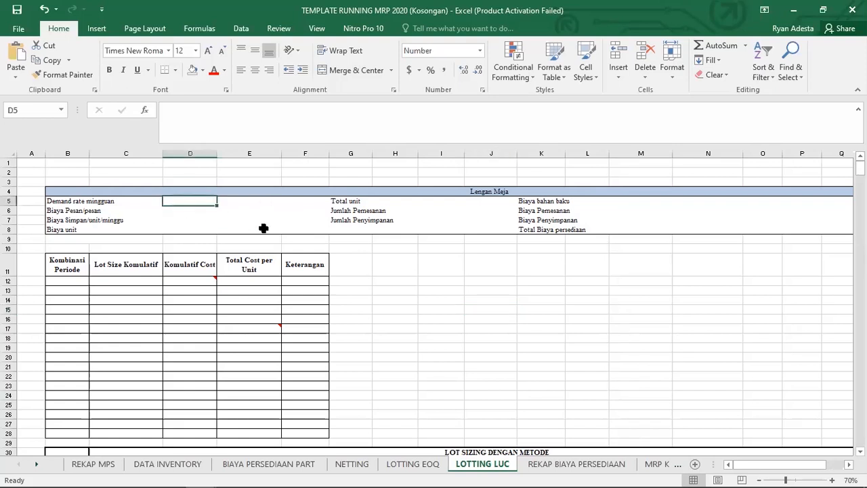
type("=")
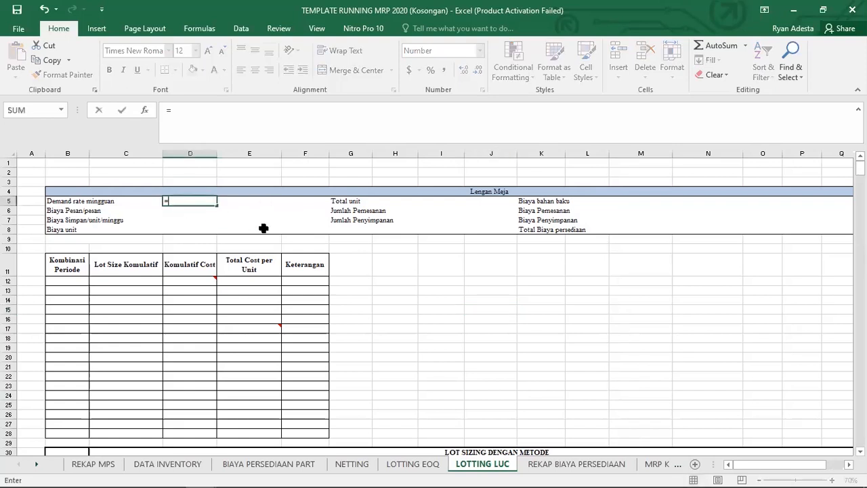
left_click(361, 467)
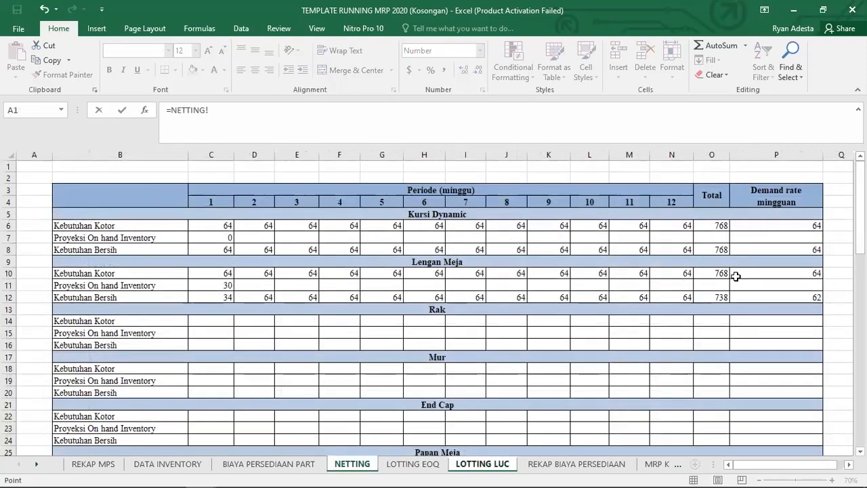
left_click(767, 272)
key("Return")
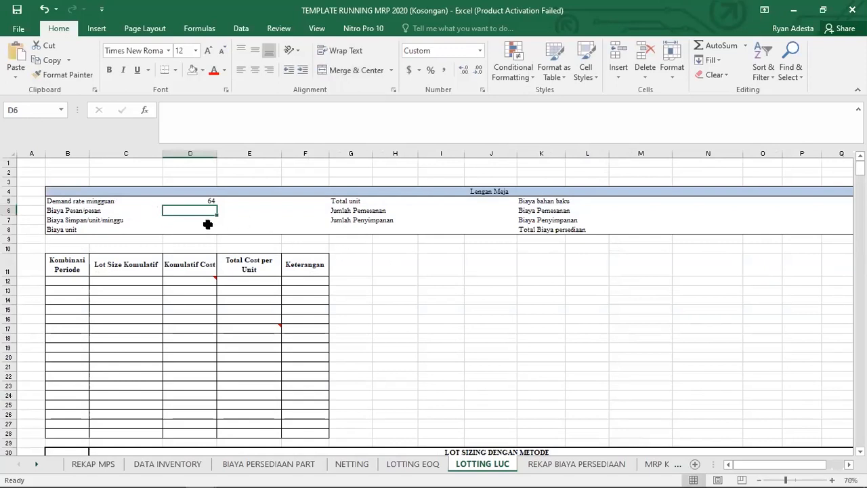
- Link Biaya Pesan in D6 and Biaya Simpan in D7 to Lengan Meja's ordering and holding costs, F44 and G44 on BIAYA PERSEDIAAN PART
type("=")
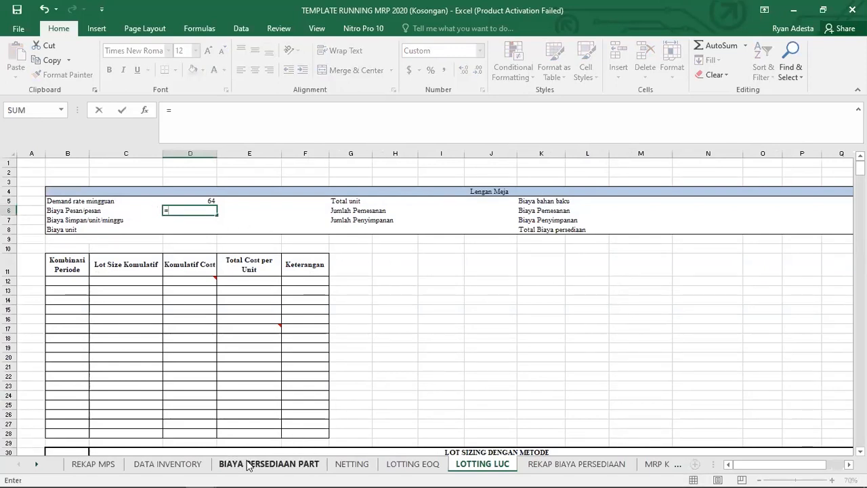
left_click(249, 465)
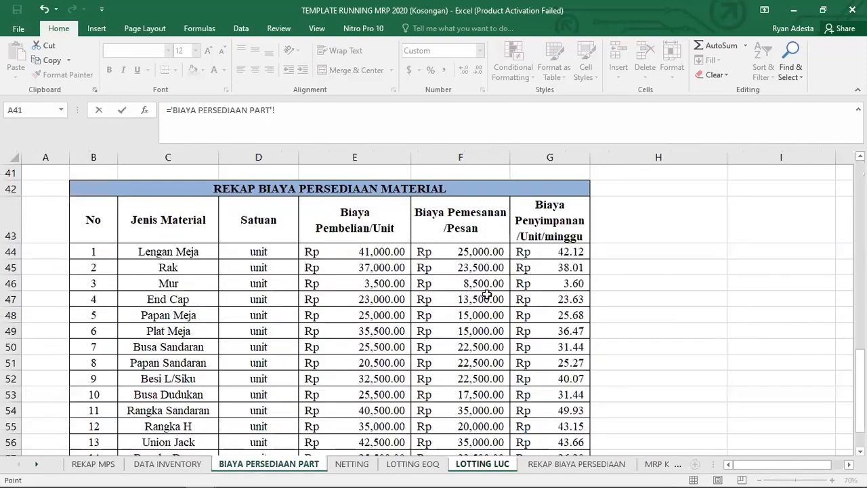
left_click(484, 252)
key("Return")
type("=")
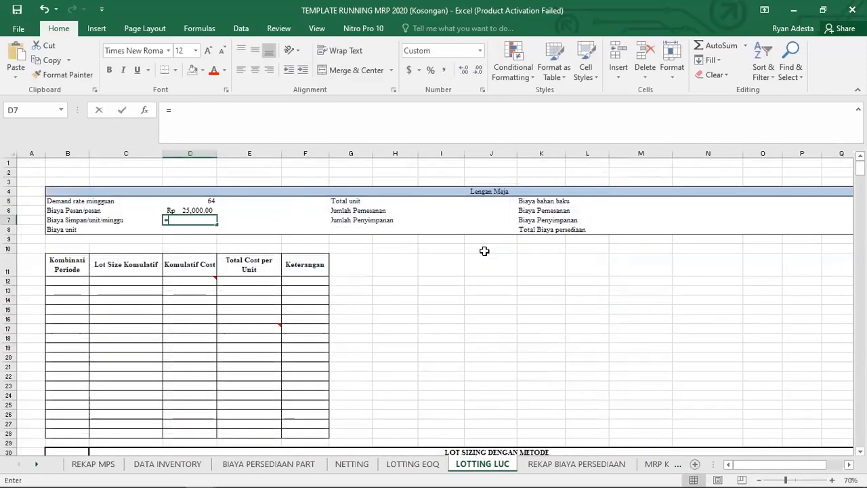
left_click(306, 465)
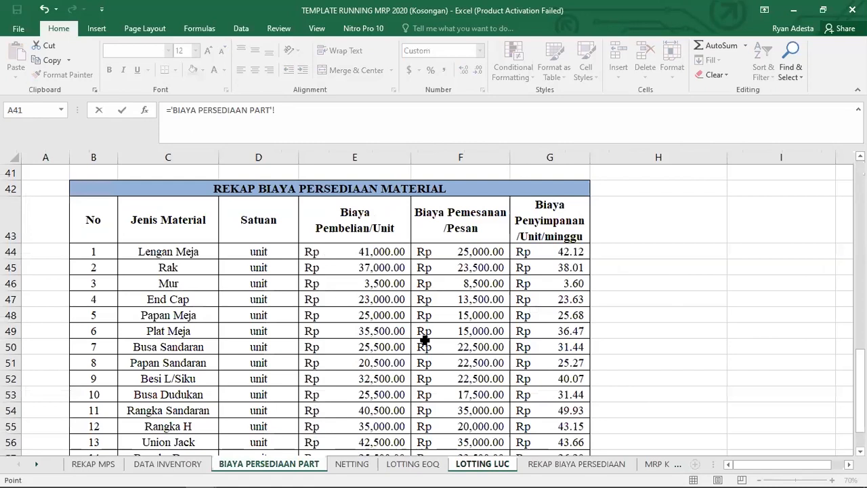
left_click(552, 252)
key("Return")
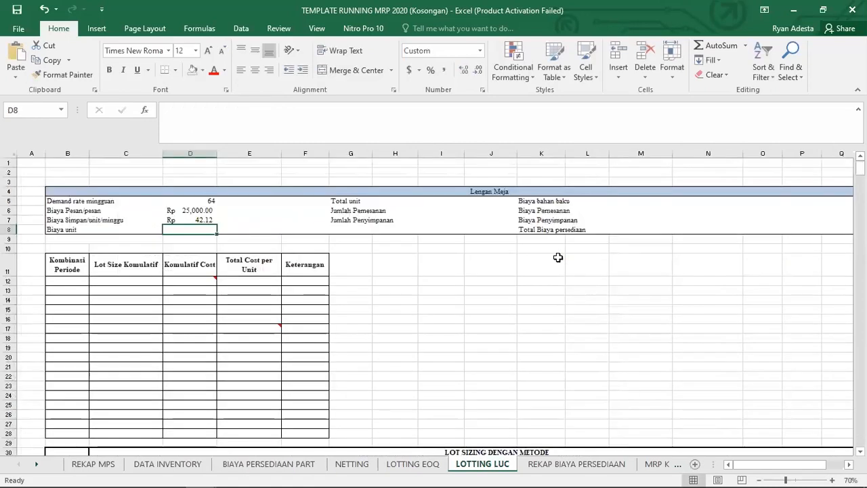
- Link Biaya unit in D8 to the Lengan Meja purchase cost with ='BIAYA PERSEDIAAN PART'!E44
type("=")
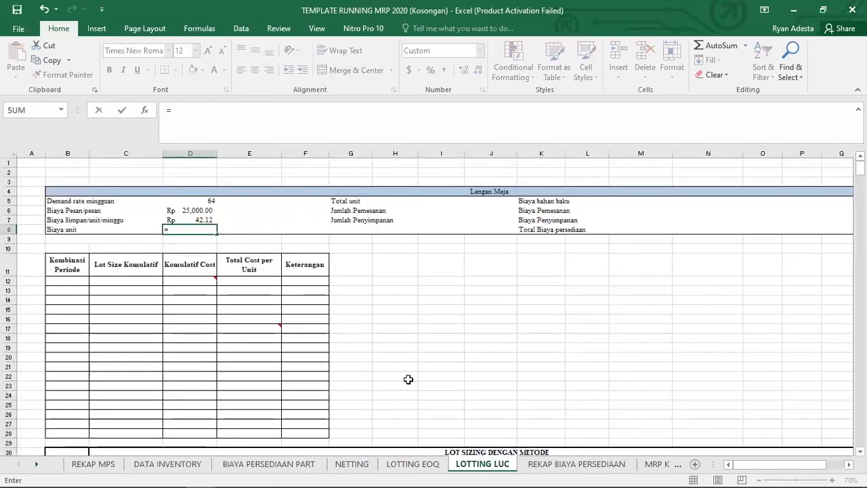
left_click(284, 464)
left_click(346, 252)
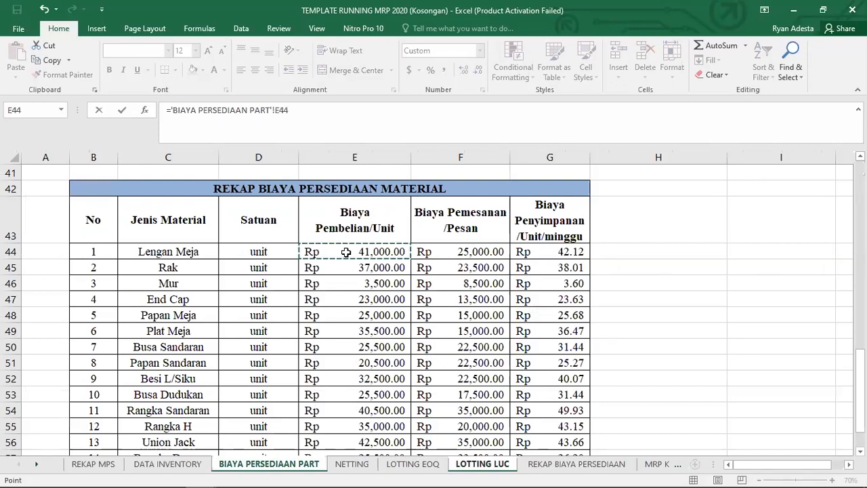
key("Return")
left_click(347, 257)
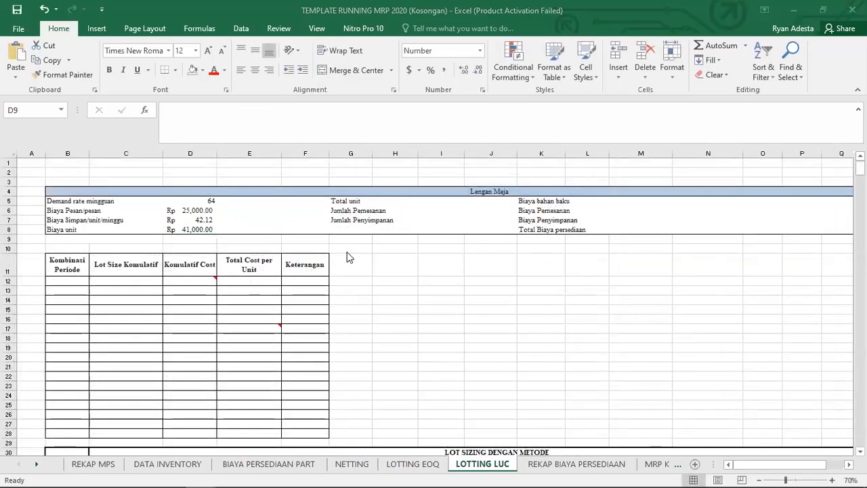
- Enter 1 as the first Kombinasi Periode in B12 and link Lot Size Komulatif in C12 to the period 1 Net Requirement with =G36
left_click(128, 297)
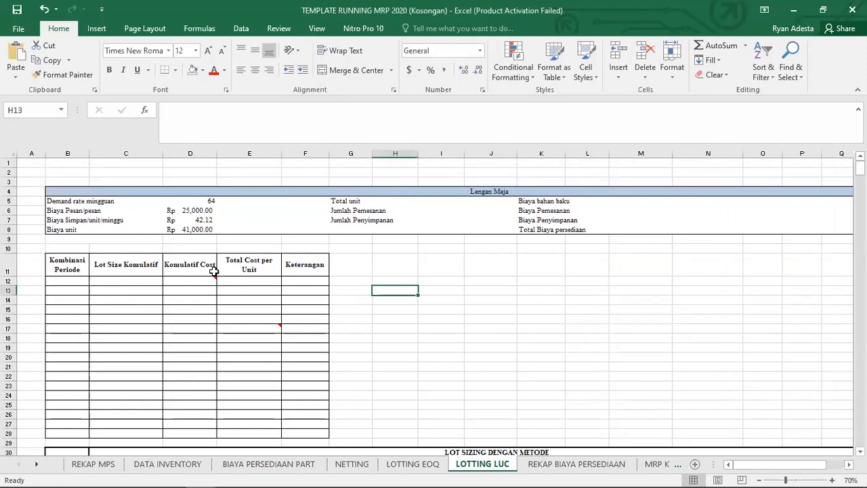
scroll(185, 272, "down", 1)
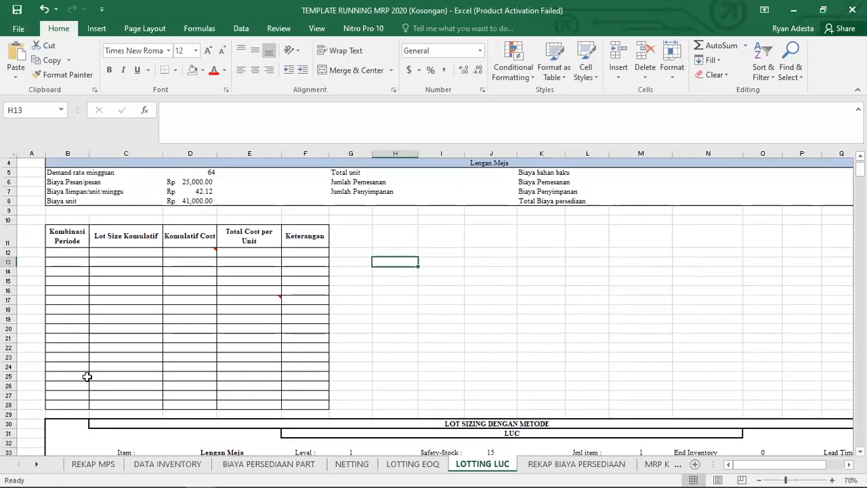
scroll(340, 337, "down", 4)
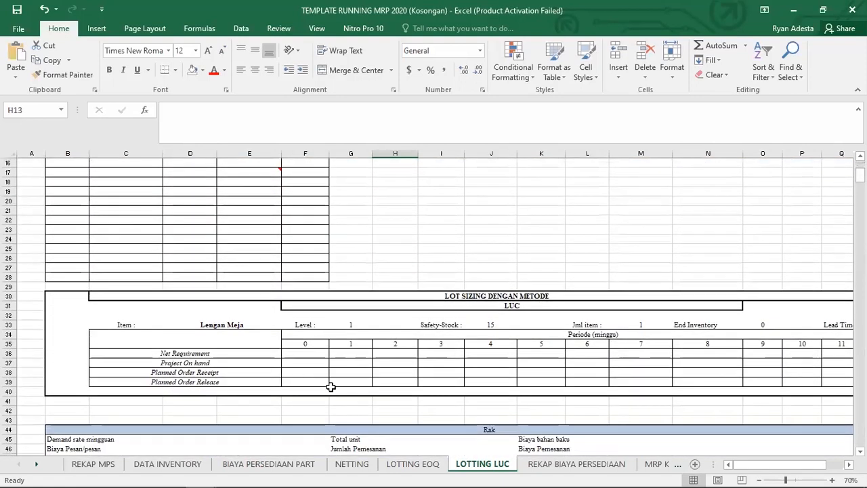
scroll(239, 271, "up", 3)
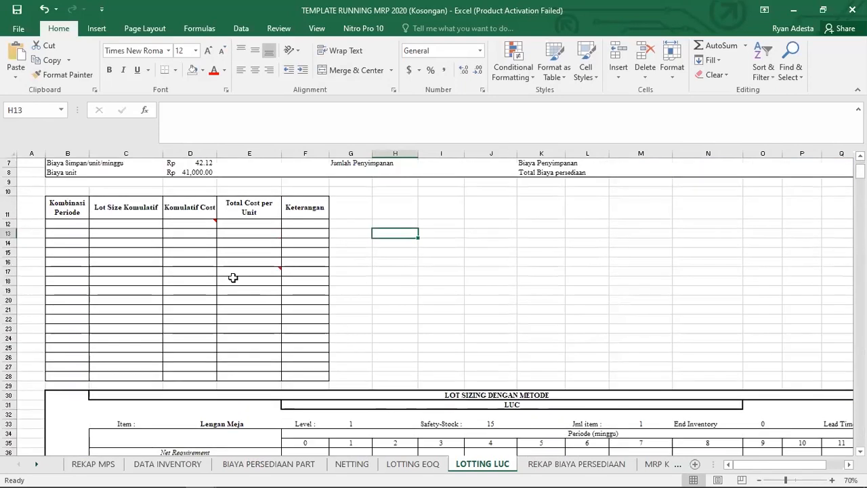
scroll(124, 267, "up", 1)
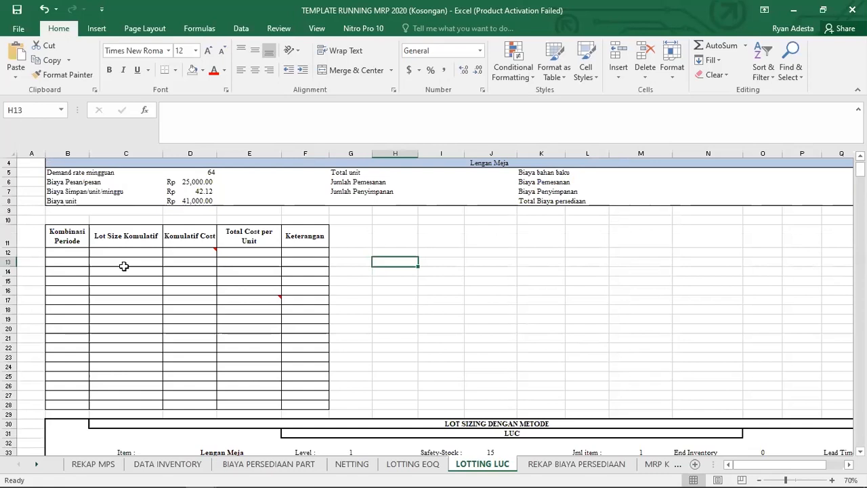
left_click(78, 253)
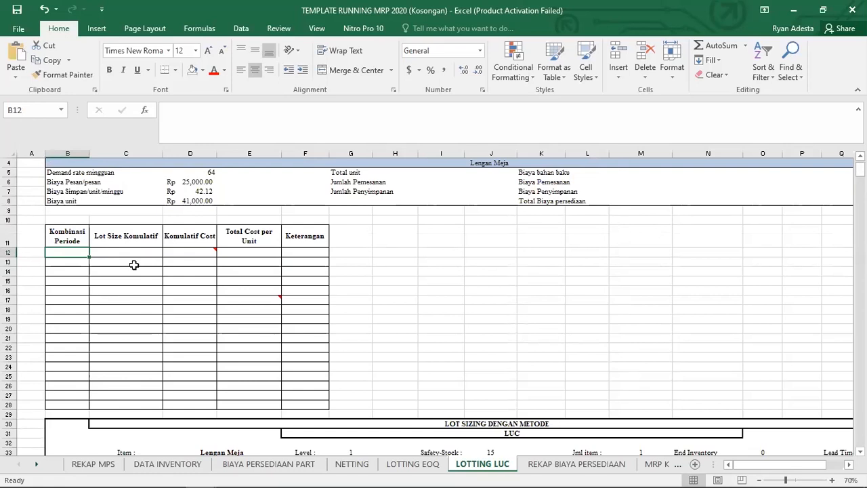
type("1")
key("Tab")
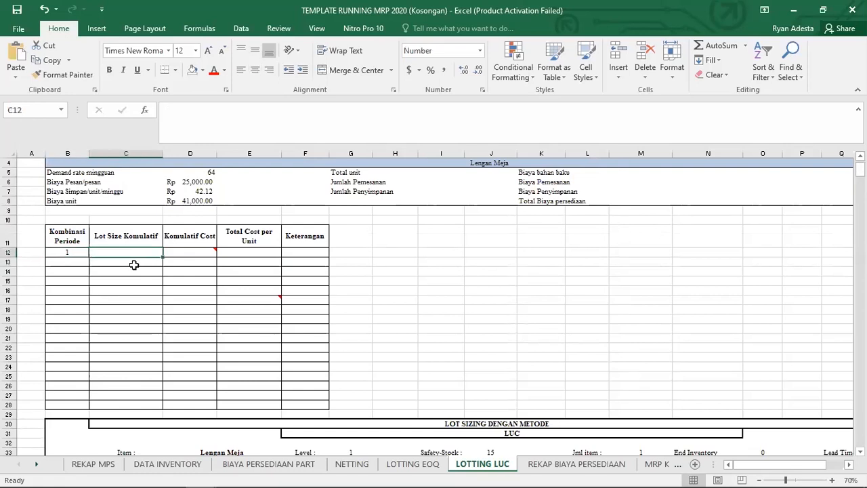
type("=")
scroll(478, 319, "down", 2)
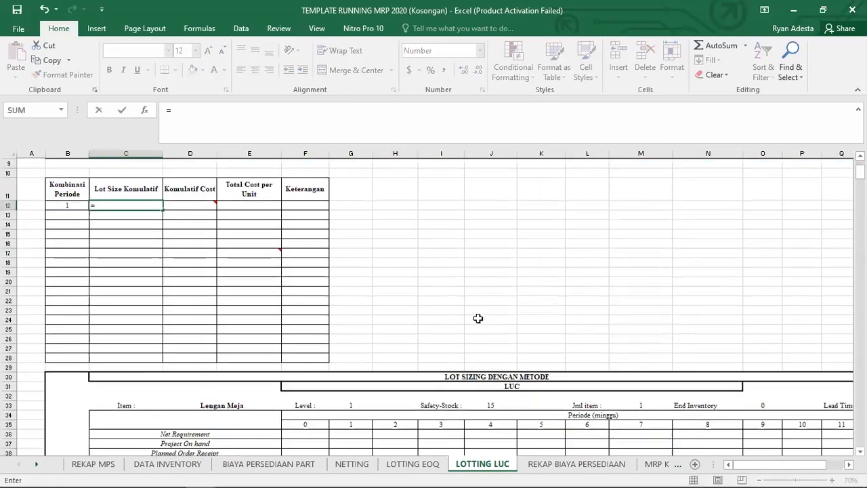
scroll(478, 319, "down", 2)
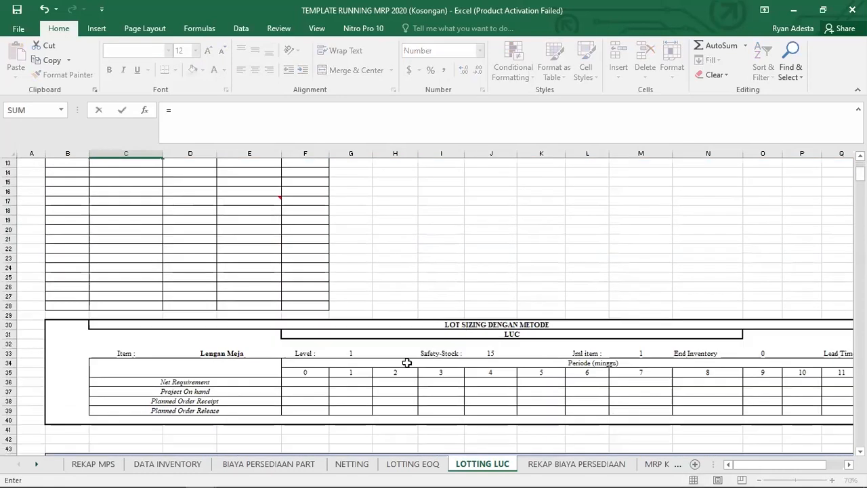
left_click(359, 384)
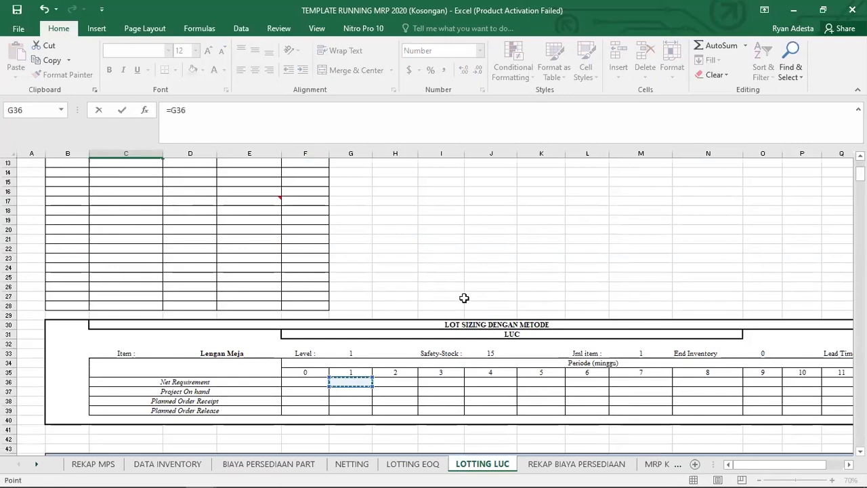
key("Escape")
- Link the period 1 Net Requirement in G36 to Lengan Meja's Kebutuhan Bersih with =NETTING!C12, and fill the formula across to period 12
scroll(360, 296, "up", 2)
scroll(359, 325, "down", 3)
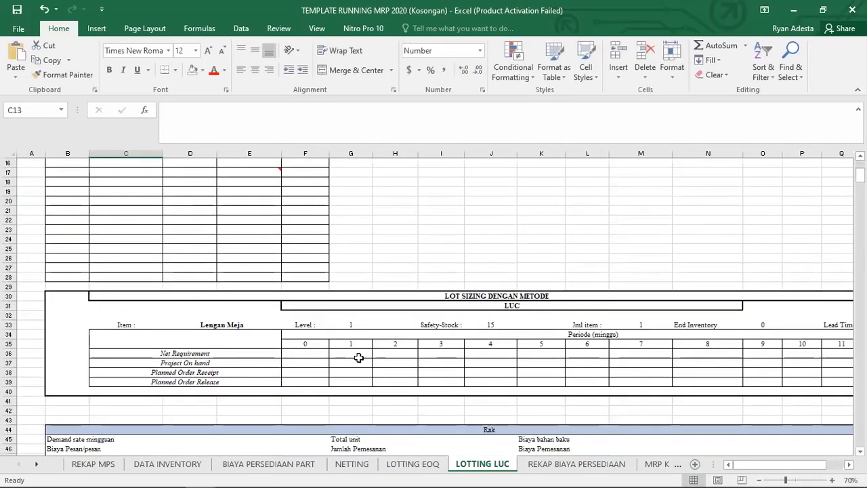
left_click(360, 354)
type("=NETTING!")
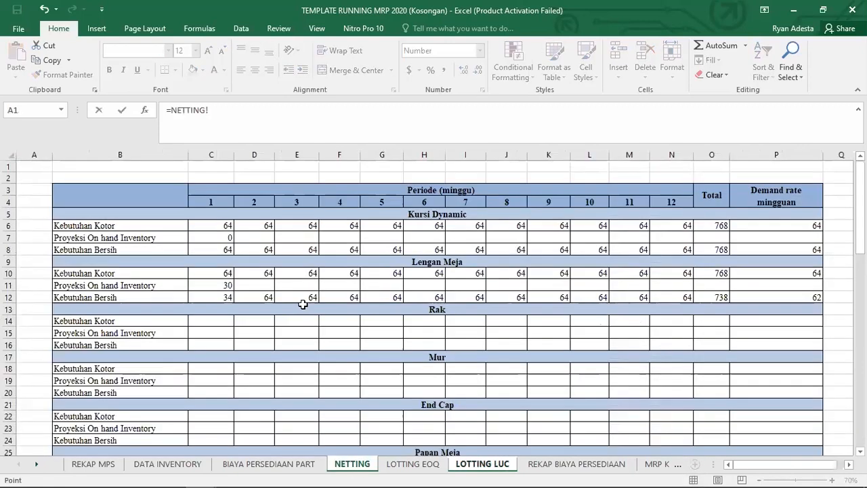
left_click(223, 297)
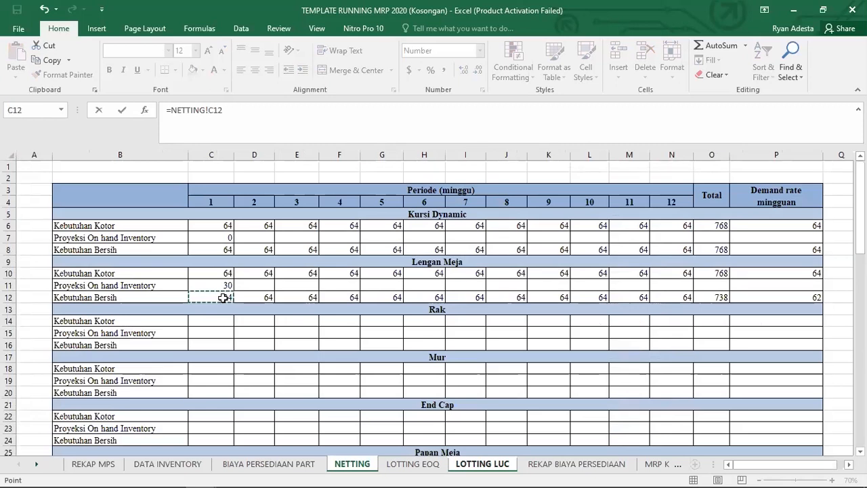
key("Return")
left_click(364, 353)
left_click_drag(372, 358, 749, 358)
left_click(413, 251)
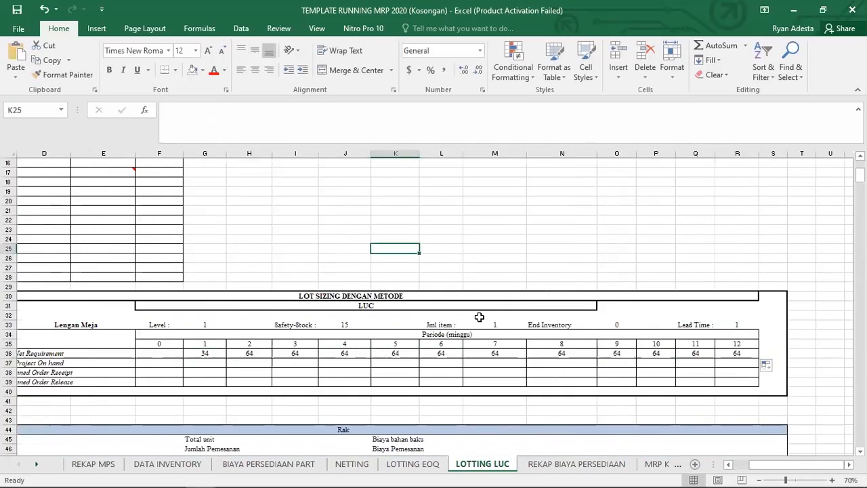
- Link the first Komulatif Cost in D12 to the Biaya Pesan cell with =D6
left_click_drag(760, 467, 738, 467)
scroll(279, 355, "up", 3)
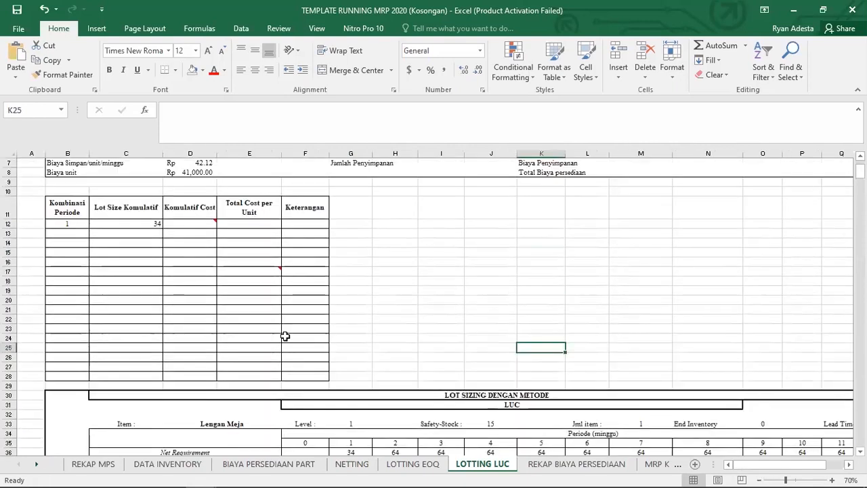
left_click(144, 224)
mouse_move(179, 225)
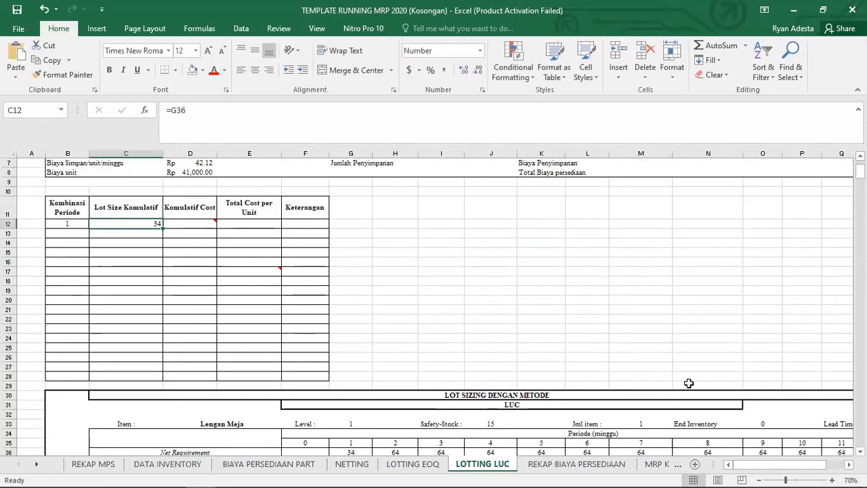
left_click_drag(786, 479, 798, 468)
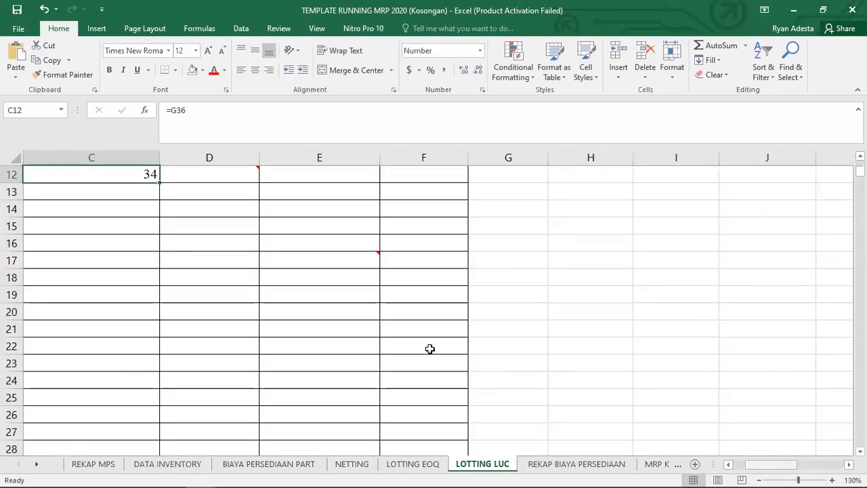
scroll(380, 326, "down", 2)
scroll(373, 314, "up", 1)
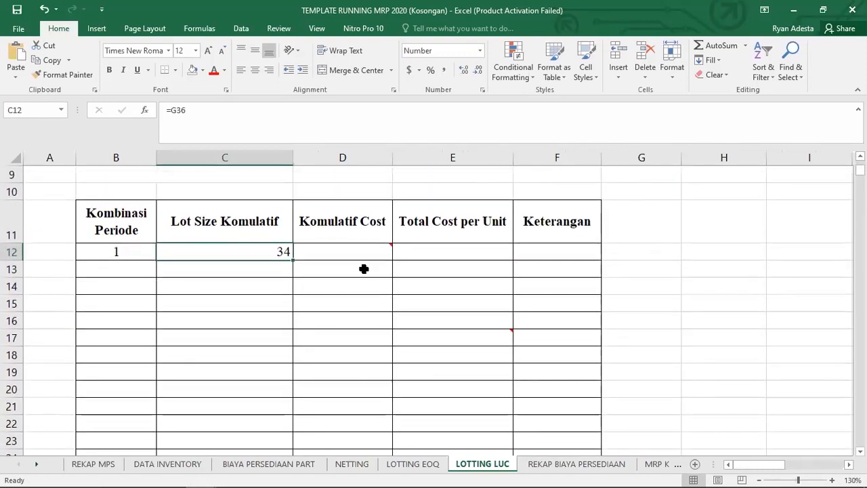
mouse_move(359, 253)
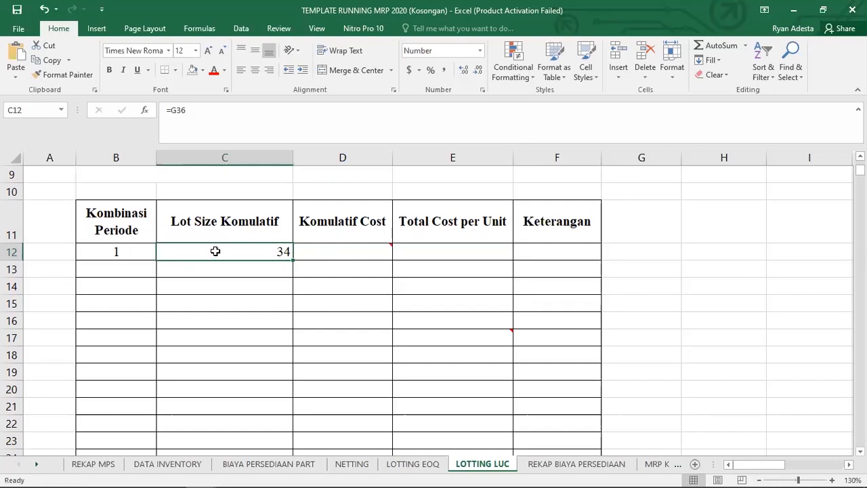
mouse_move(316, 248)
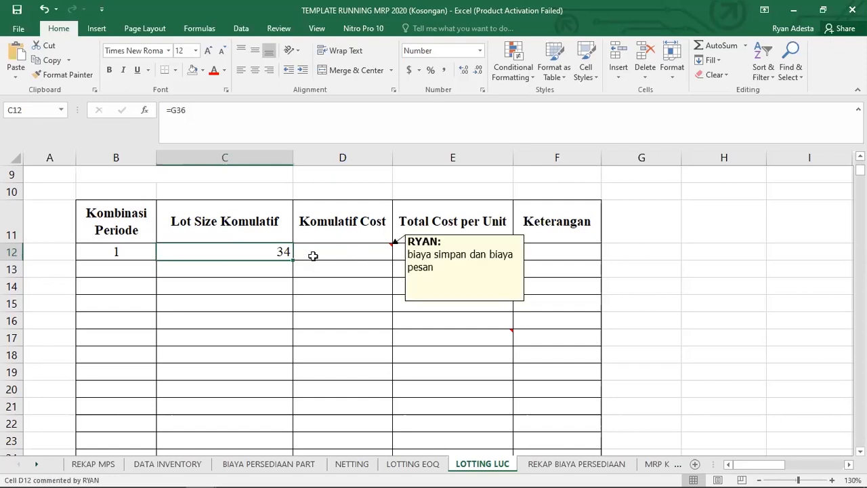
left_click(315, 256)
type("=")
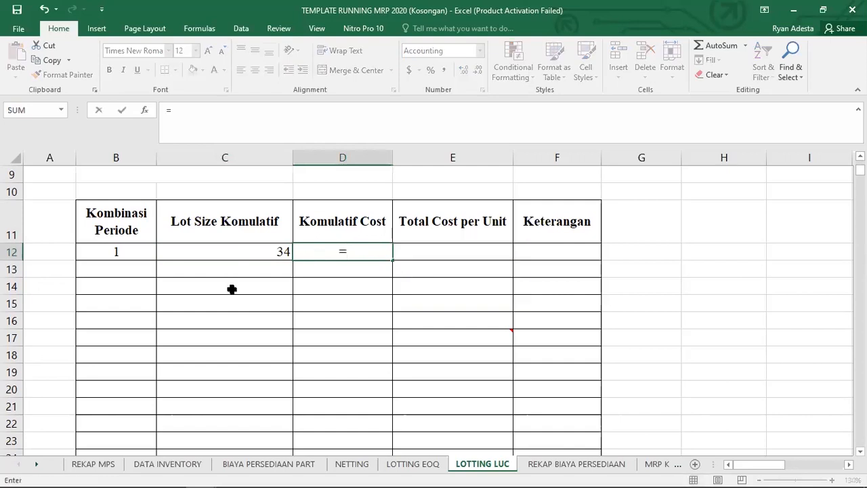
scroll(232, 290, "up", 2)
left_click(321, 226)
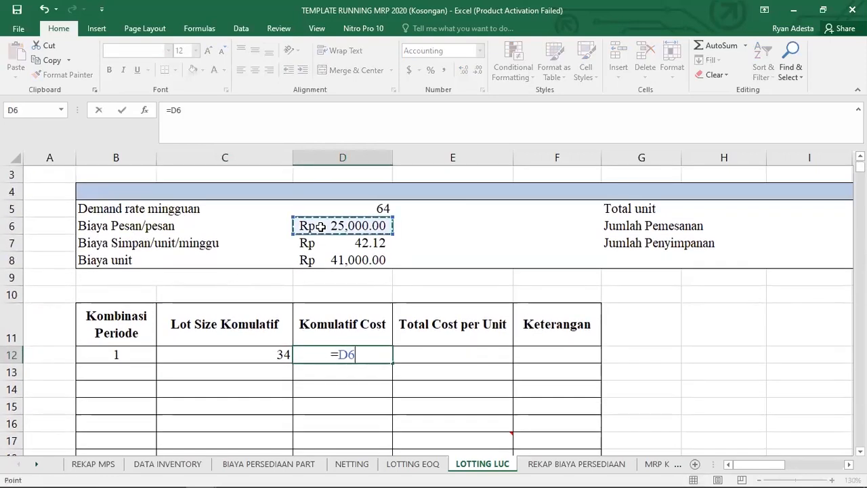
key("Return")
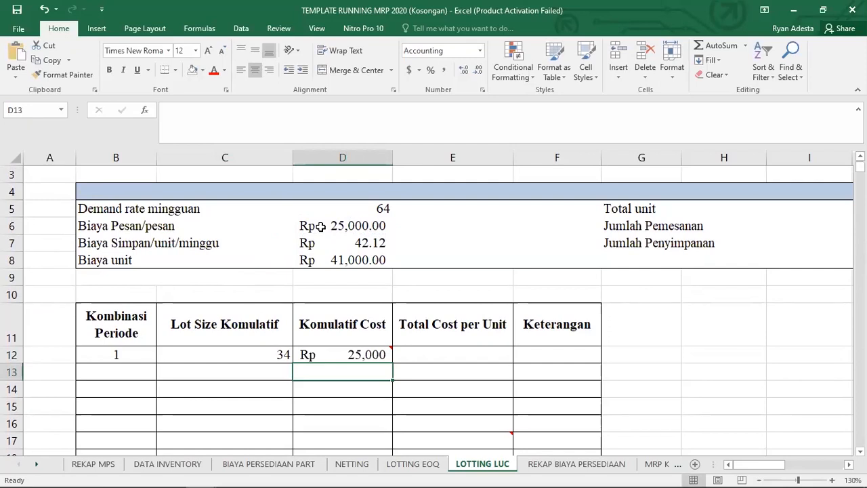
- Calculate the first Total Cost per Unit in E12 by dividing Komulatif Cost by Lot Size Komulatif, =D12/C12
left_click(457, 350)
type("=")
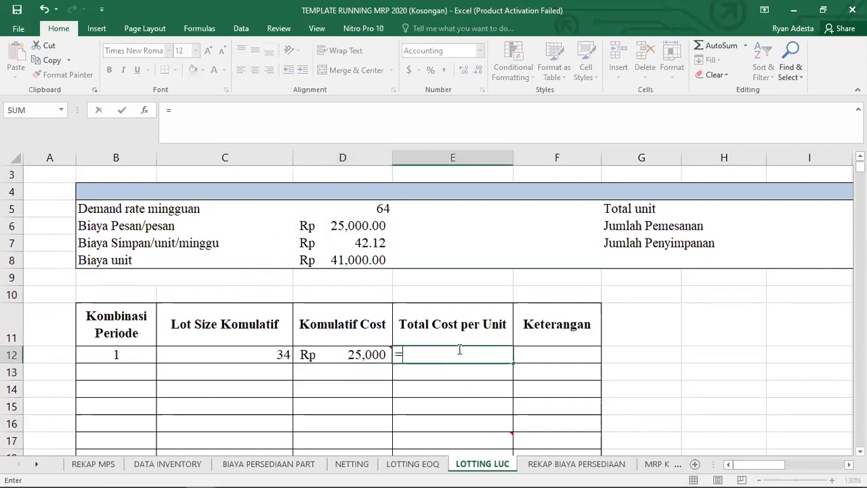
left_click(363, 359)
type("/")
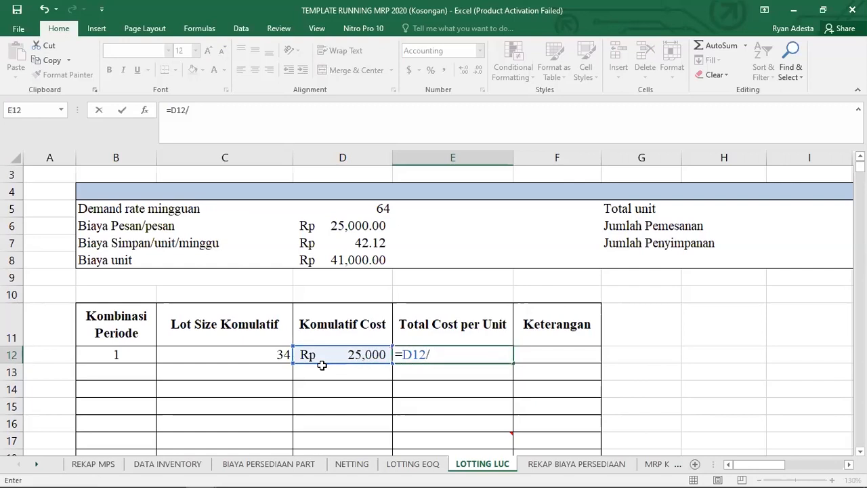
left_click(265, 359)
key("Return")
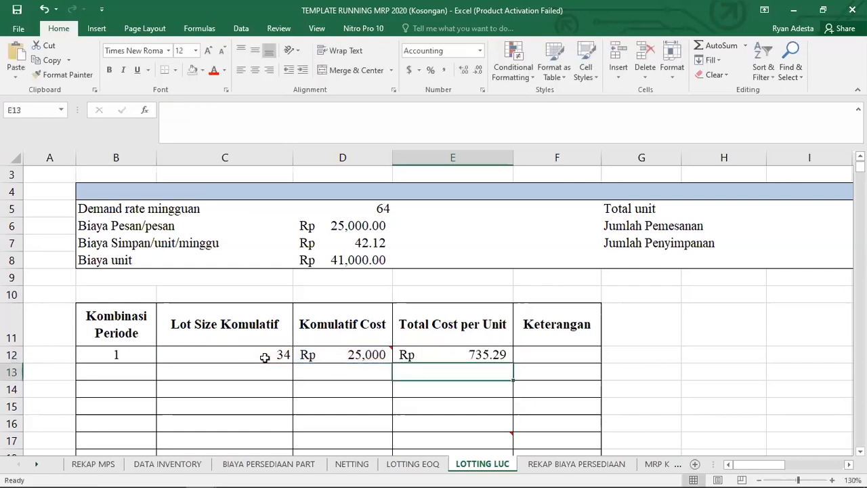
scroll(398, 345, "down", 1)
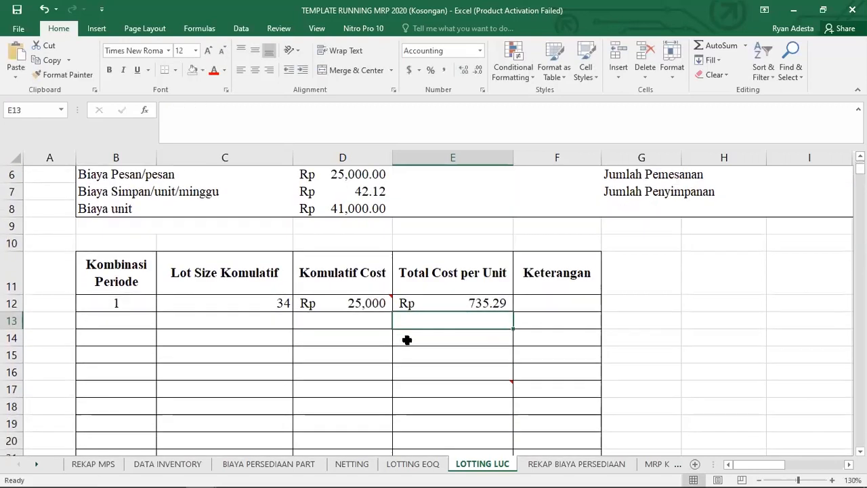
left_click(482, 304)
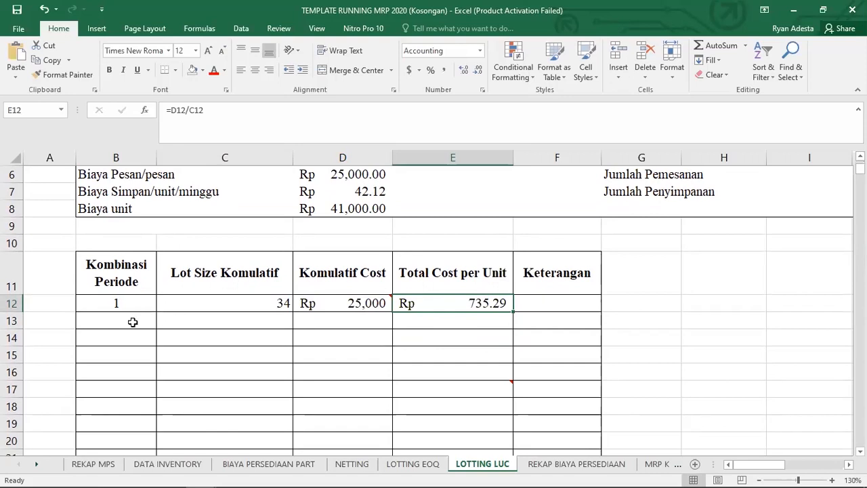
- Enter 1,2 as the second Kombinasi Periode in B13
left_click(133, 322)
type("1,")
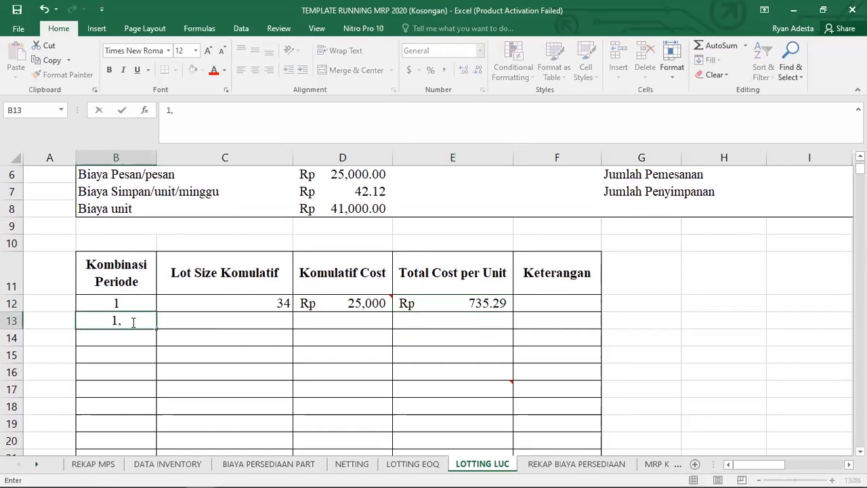
type("2")
key("Return")
left_click(133, 322)
key("Tab")
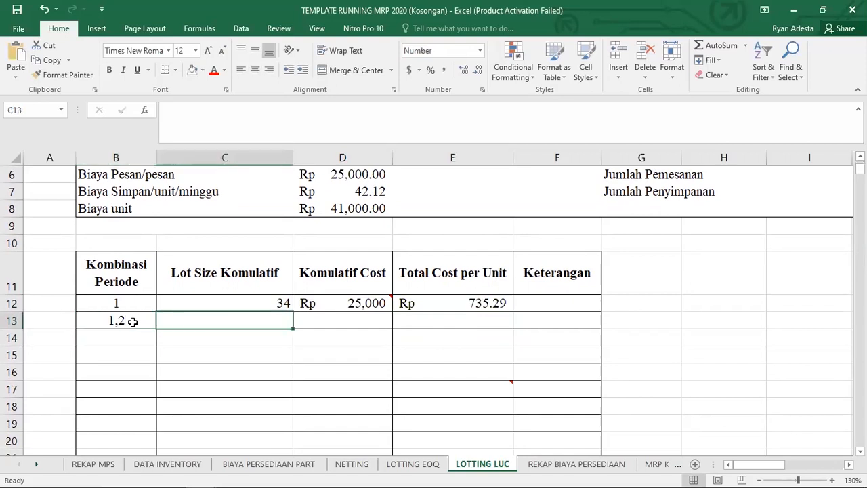
- Sum the period 1 and 2 Net Requirements as the Lot Size Komulatif in C13 with =SUM(G36:H36)
type("=")
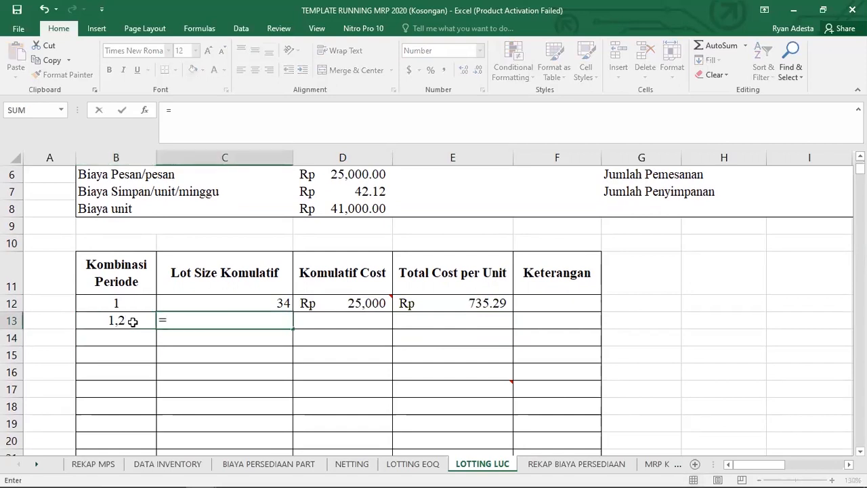
type("sum(")
scroll(663, 347, "down", 1)
scroll(652, 383, "down", 6)
left_click(652, 383)
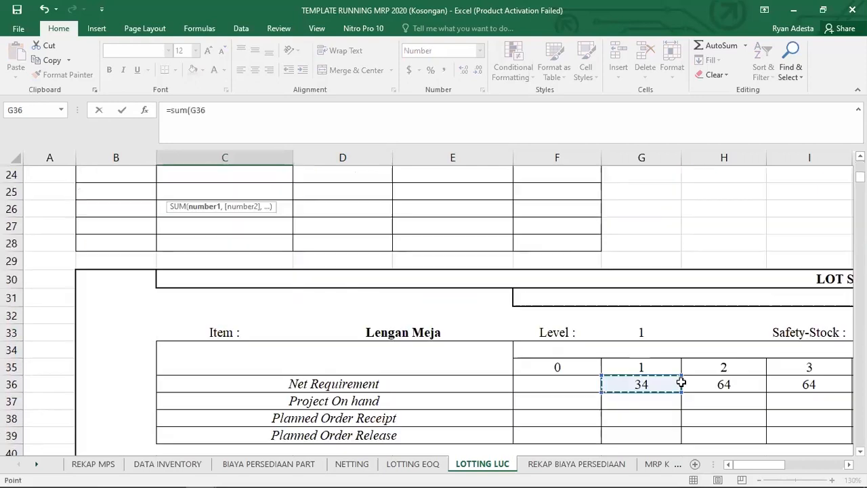
left_click_drag(681, 383, 786, 383)
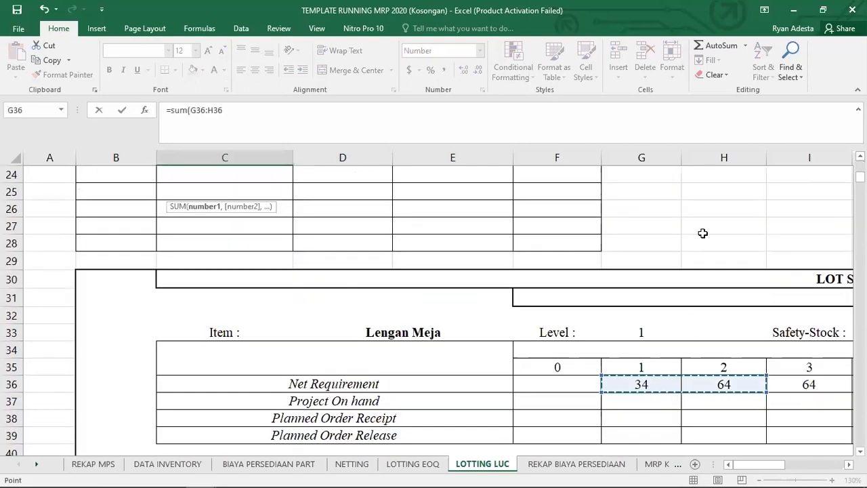
key("Return")
scroll(345, 273, "up", 2)
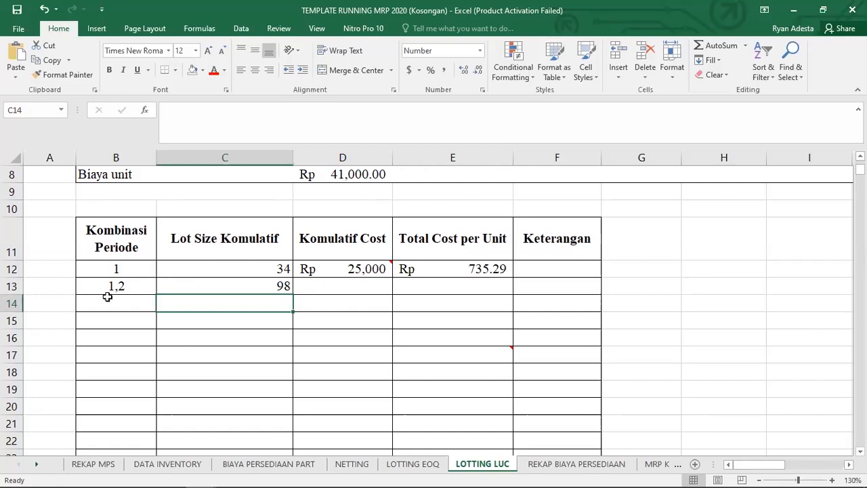
- Start the Komulatif Cost formula in D13 with an absolute reference to Biaya Pesan, =$D$6
left_click(336, 287)
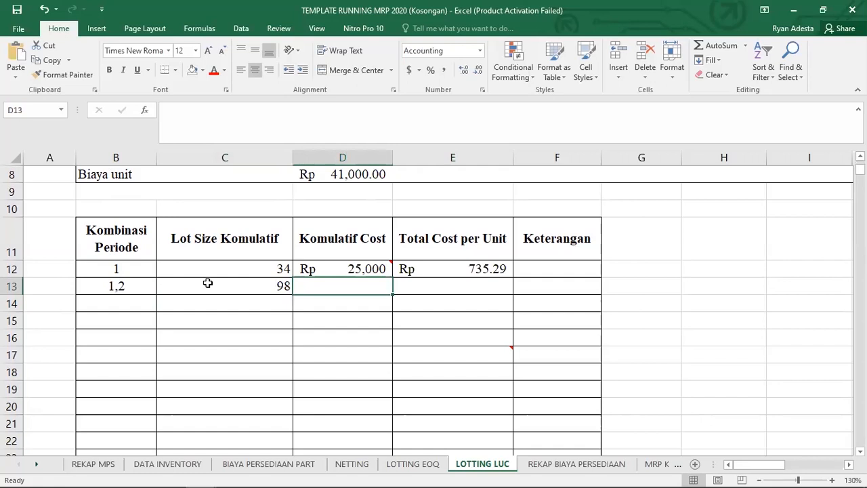
type("=")
scroll(264, 337, "up", 1)
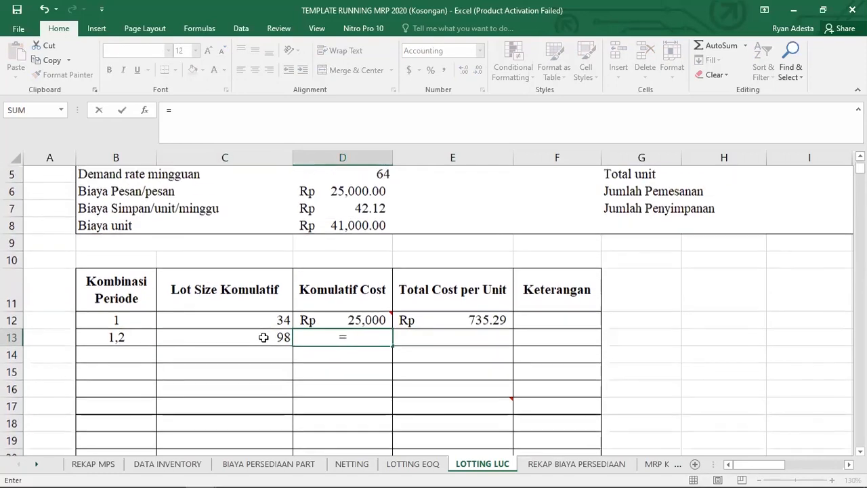
scroll(264, 337, "up", 2)
left_click(322, 245)
scroll(371, 300, "down", 1)
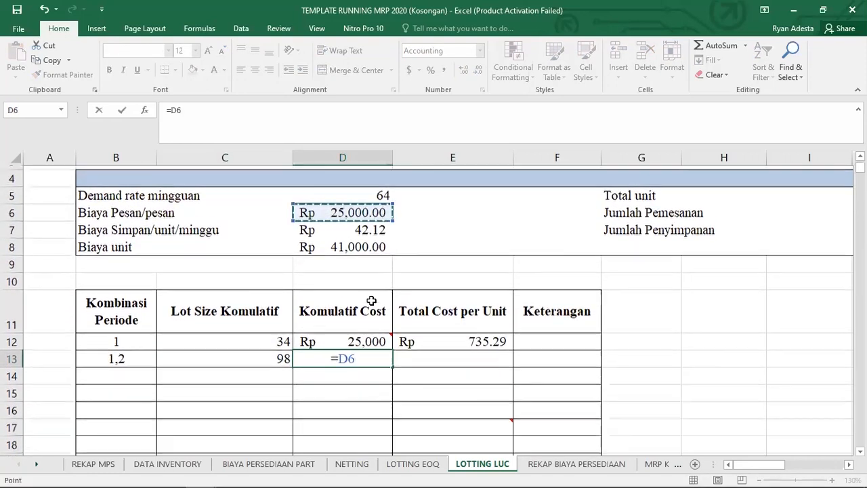
scroll(371, 300, "down", 1)
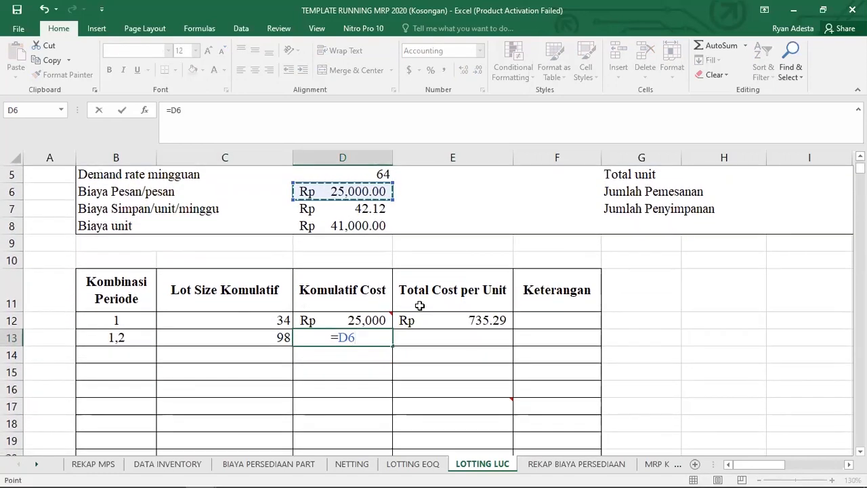
key("F4")
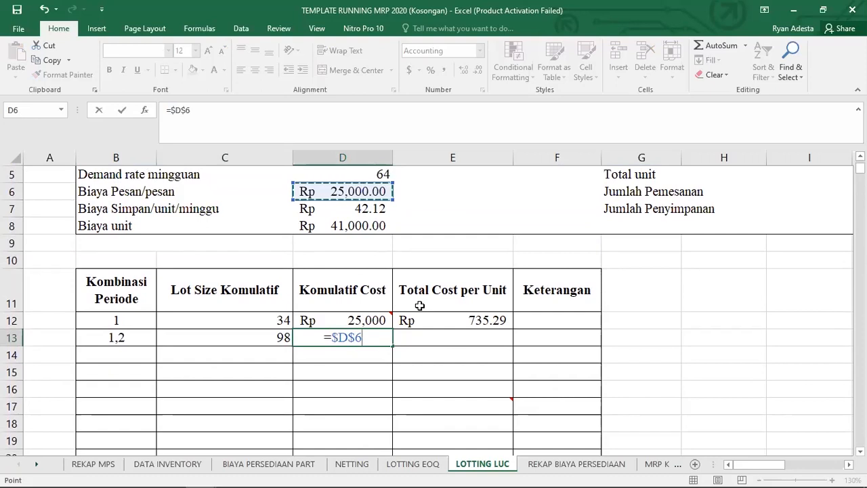
- Add the period 1 storage term to the D13 formula as +(0*G36), using the period 1 Net Requirement
type("+")
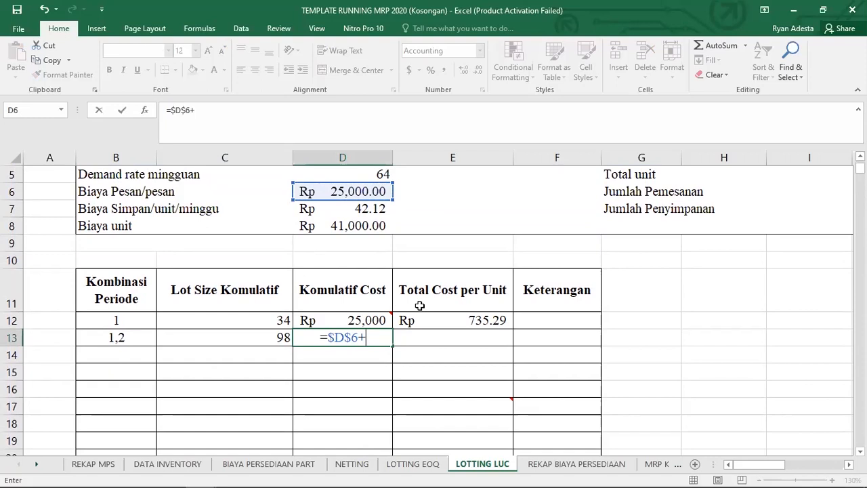
type("(0*")
scroll(606, 357, "down", 7)
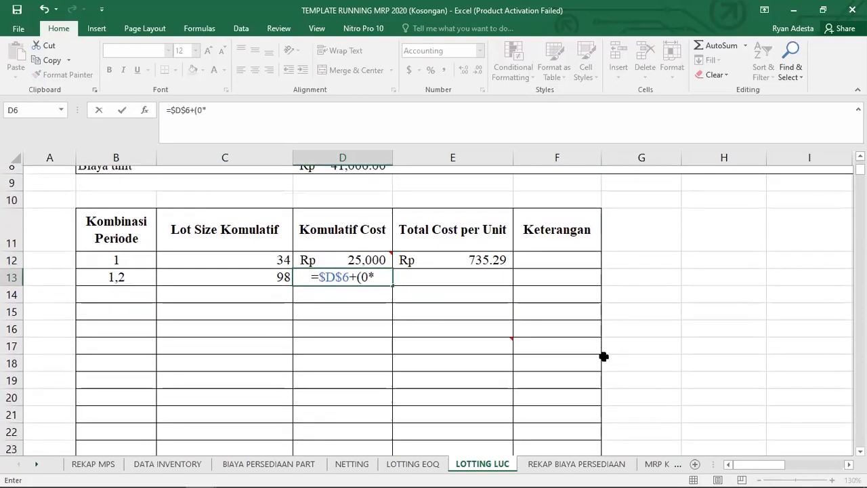
left_click(625, 356)
scroll(484, 322, "up", 6)
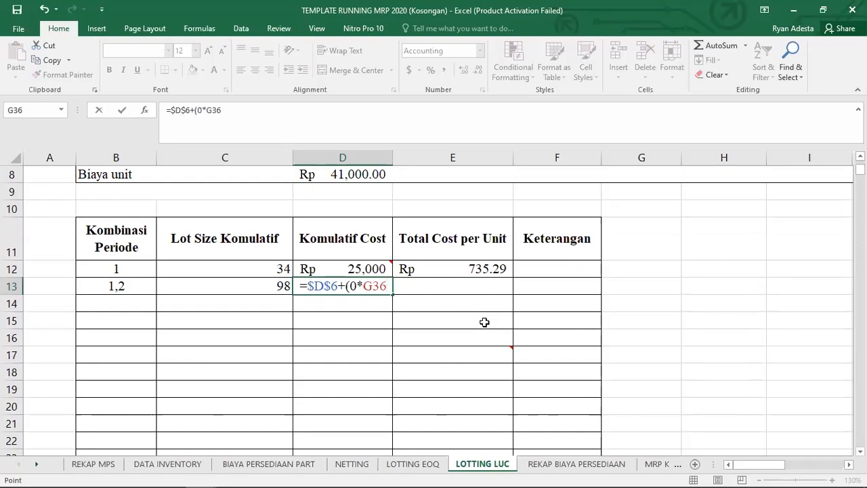
type(")")
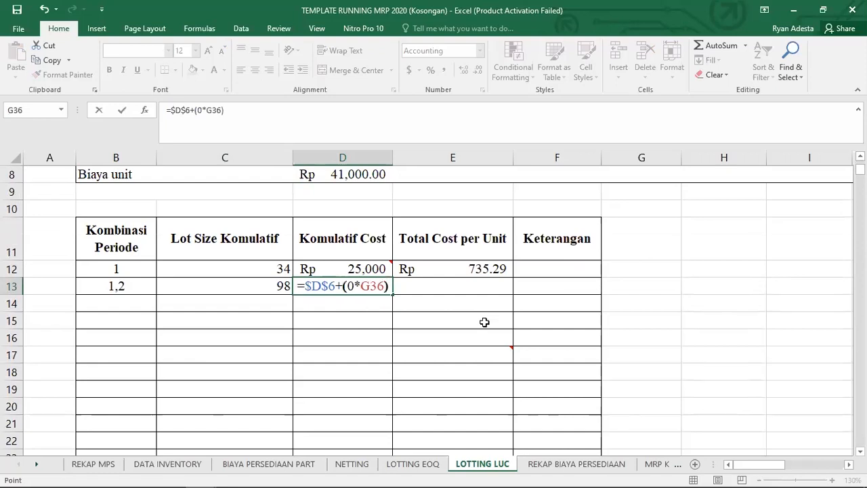
- Append the period 2 storage term +(1*H36) to the D13 formula, using the period 2 Net Requirement
type("+(1*")
scroll(643, 346, "down", 6)
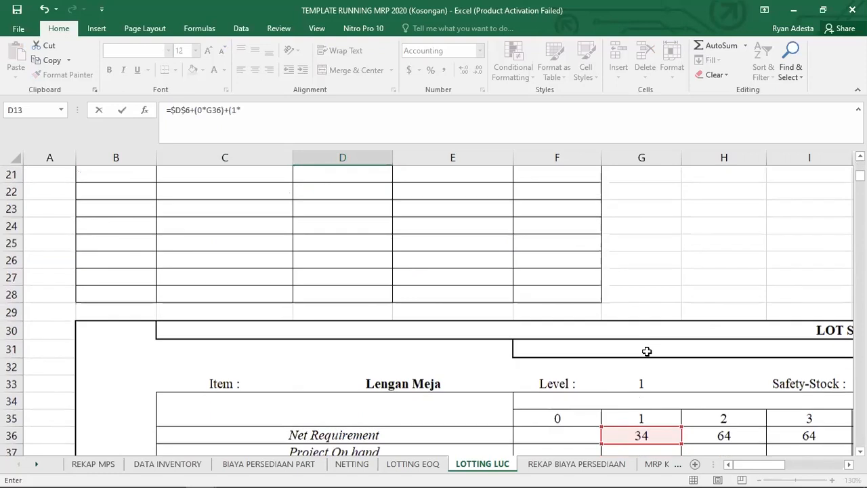
left_click(663, 350)
scroll(467, 345, "up", 6)
scroll(462, 345, "up", 1)
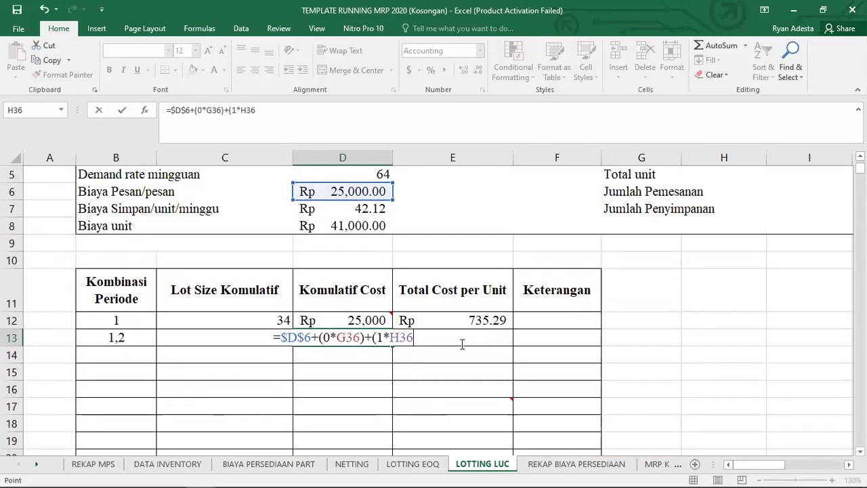
scroll(460, 345, "down", 1)
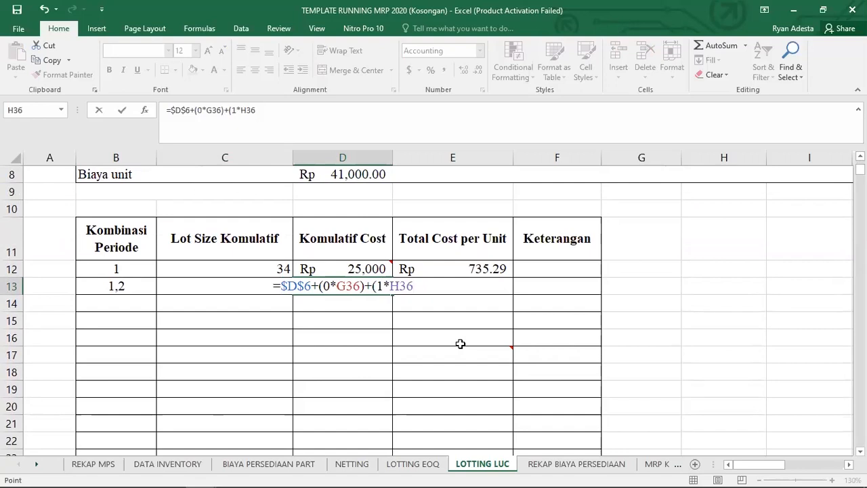
type(")")
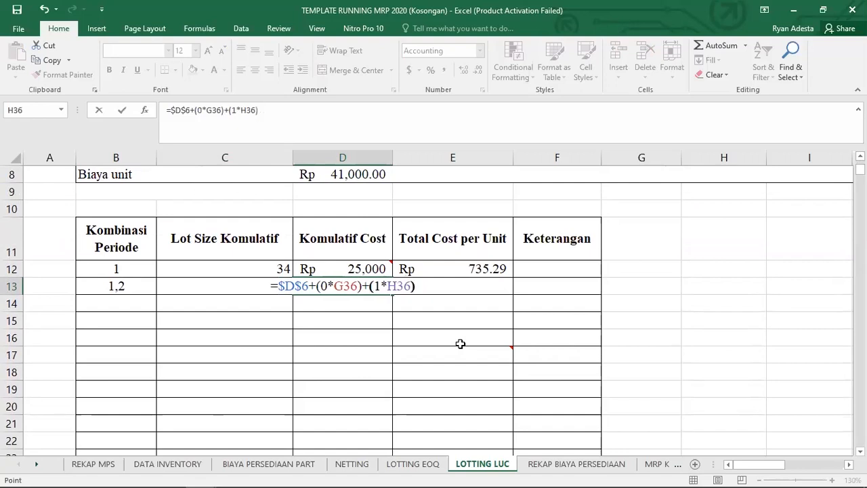
- Enclose both storage terms of the D13 formula in outer parentheses, making it =$D$6+((0*G36)+(1*H36))
left_click(322, 287)
type("(")
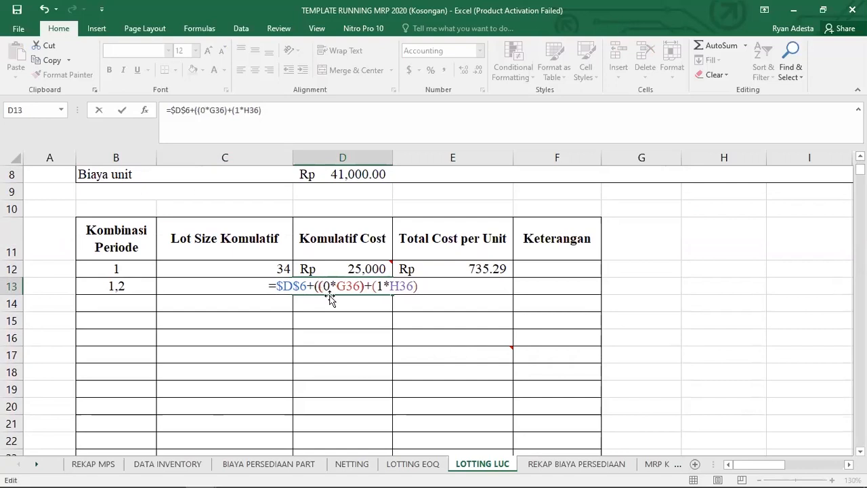
left_click(420, 288)
type(")")
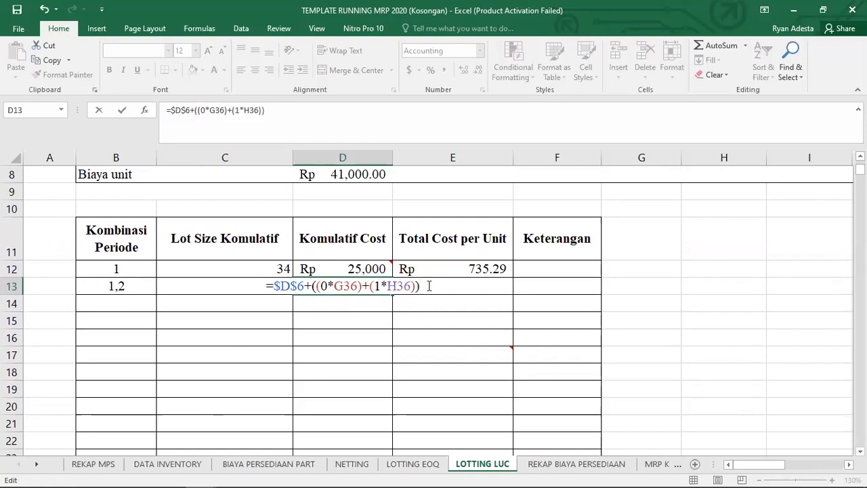
- Multiply the grouped storage terms in the D13 formula by the weekly unit storage cost in D7
type("*")
scroll(427, 284, "up", 1)
left_click(349, 209)
scroll(363, 260, "down", 1)
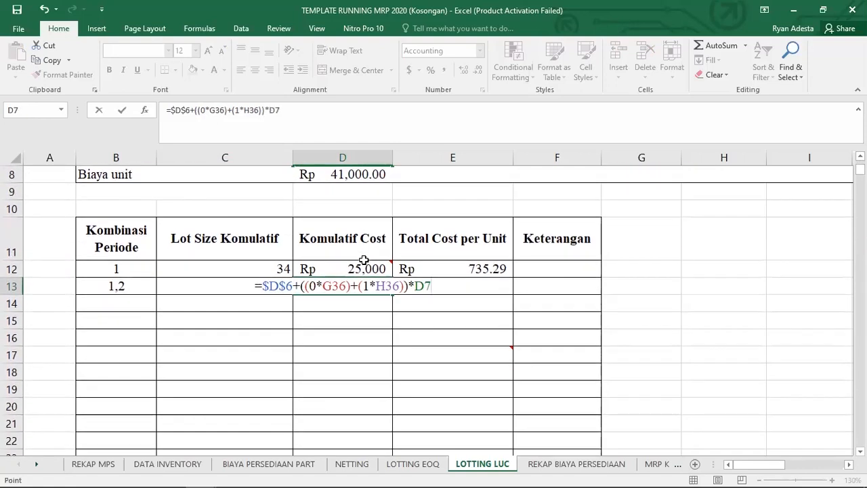
type(")")
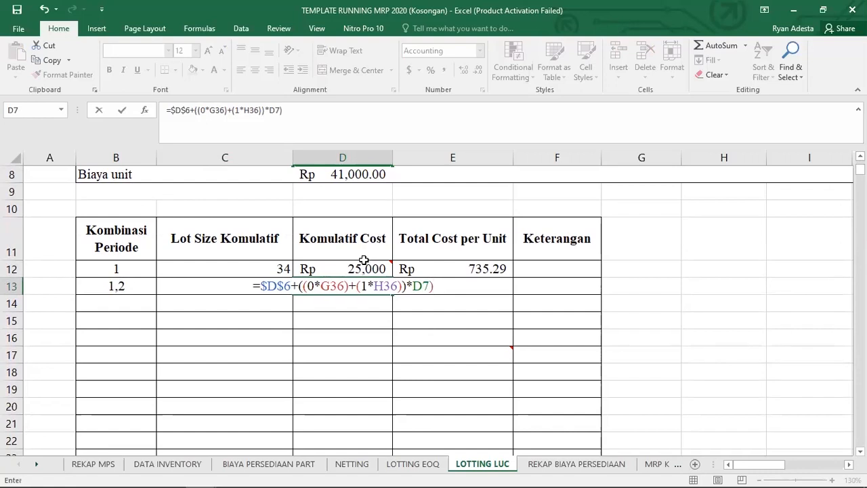
key("BackSpace")
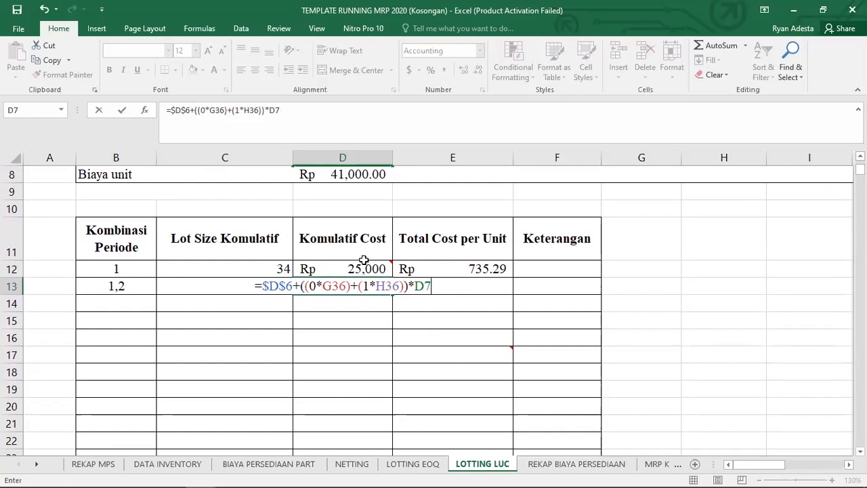
- Make the G36, H36 and D7 references absolute and enter the D13 formula as =$D$6+((0*$G$36)+(1*$H$36))*$D$7
left_click(333, 289)
key("F4")
left_click(393, 287)
key("F4")
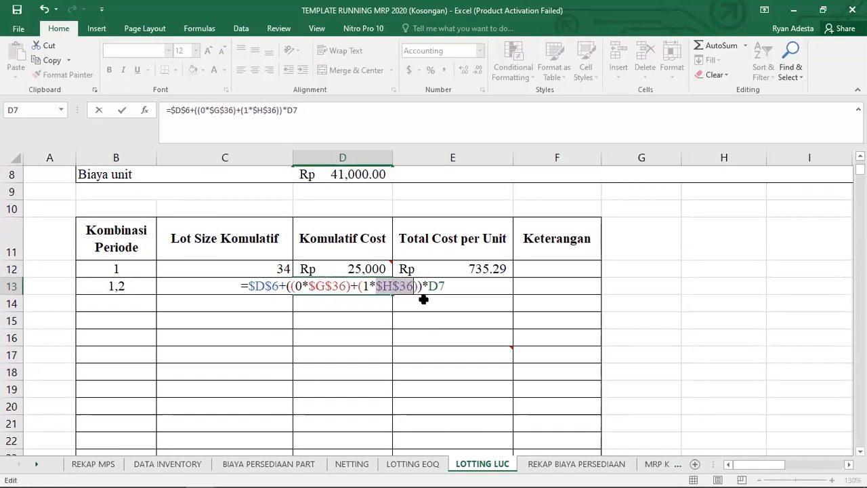
left_click(440, 287)
key("F4")
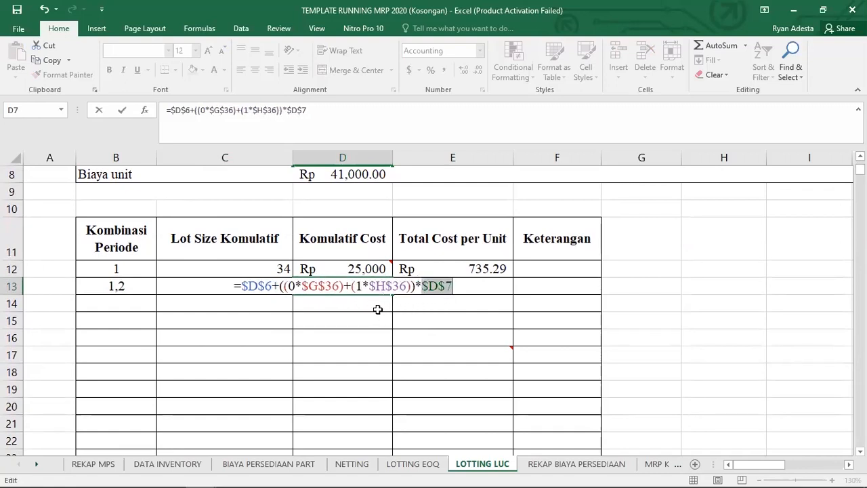
left_click(352, 288)
key("Return")
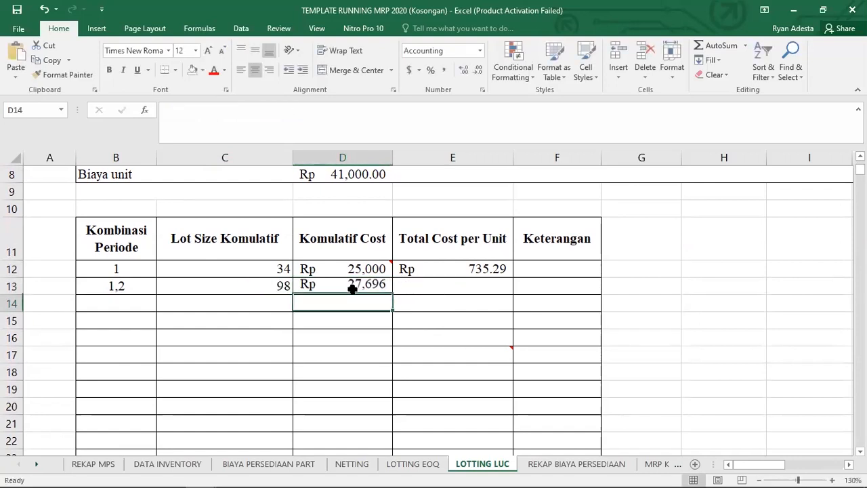
- Copy the Total Cost per Unit formula from E12 down to E13
left_click(449, 291)
left_click(507, 271)
left_click_drag(514, 274, 512, 291)
left_click(434, 315)
- Compare the unit costs in E12 and E13, and enter the period combination 1,2,3 in B14
left_click(147, 305)
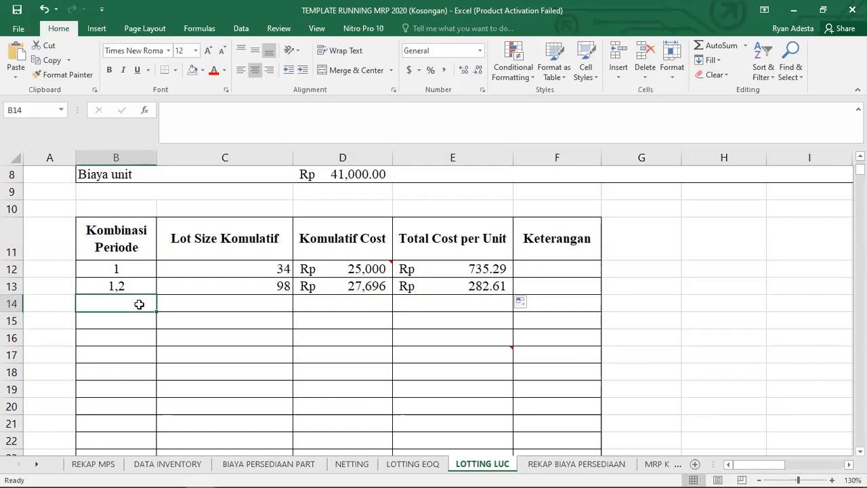
left_click(497, 270)
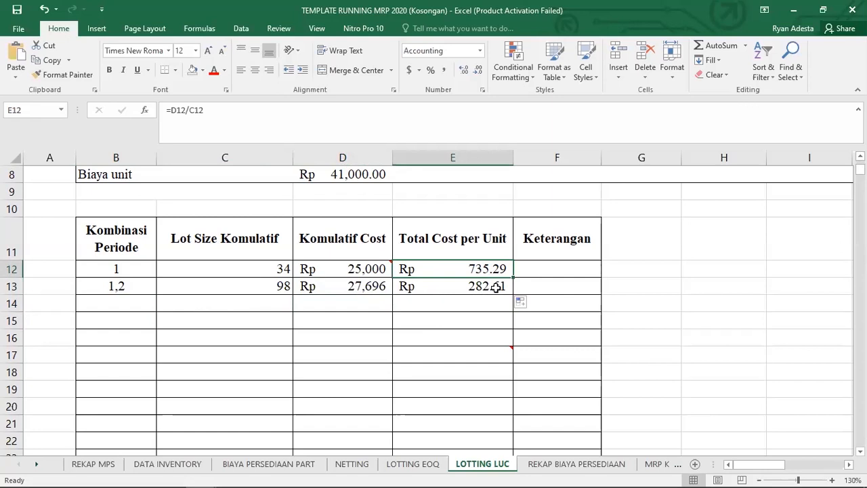
left_click(496, 287)
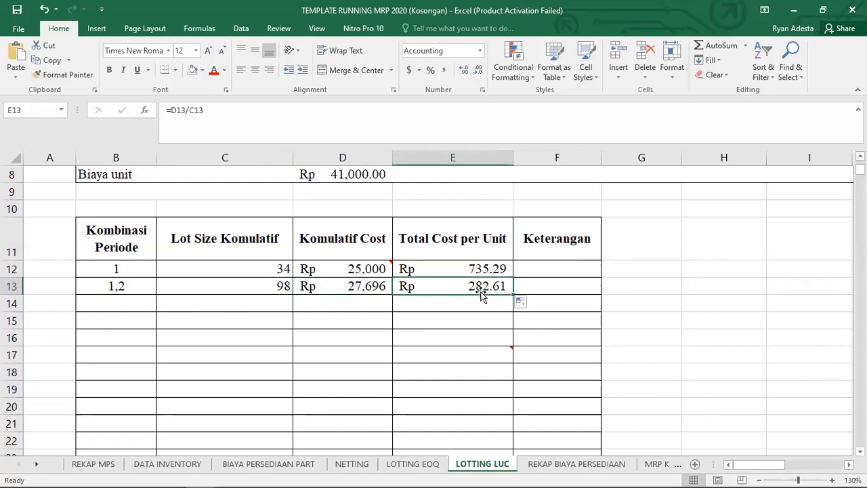
left_click(142, 305)
type("1,")
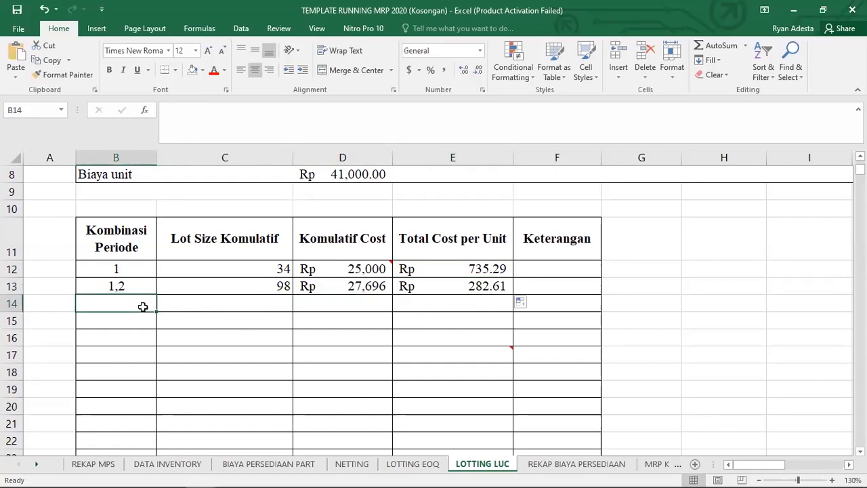
type("2,3")
key("Return")
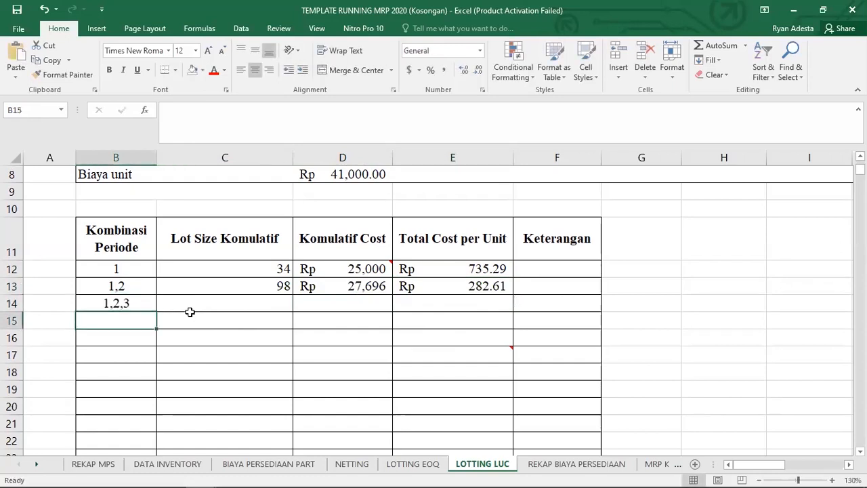
- Calculate the Lot Size Komulatif in C14 with a SUM of the Net Requirements for periods 1 to 3
left_click(227, 305)
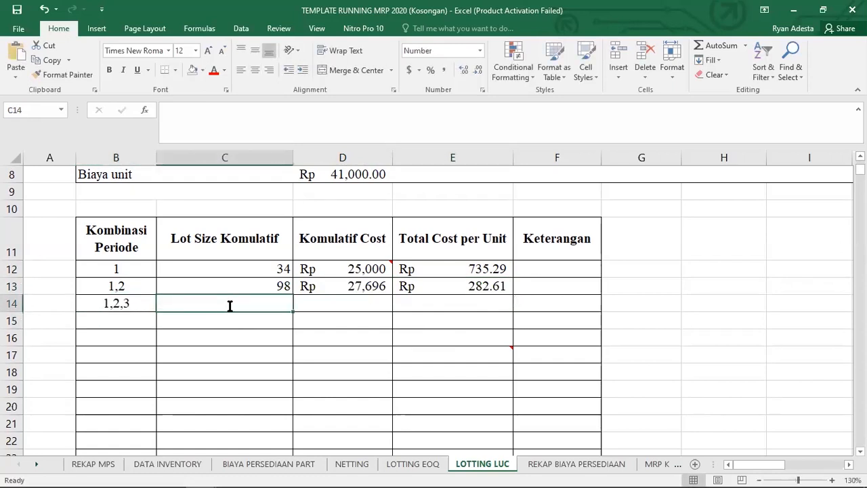
type("=sum(")
scroll(550, 352, "down", 1)
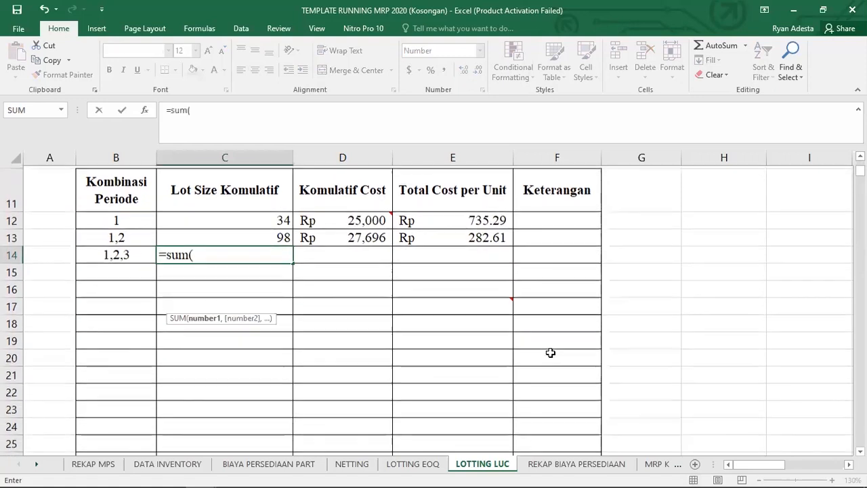
scroll(550, 352, "down", 5)
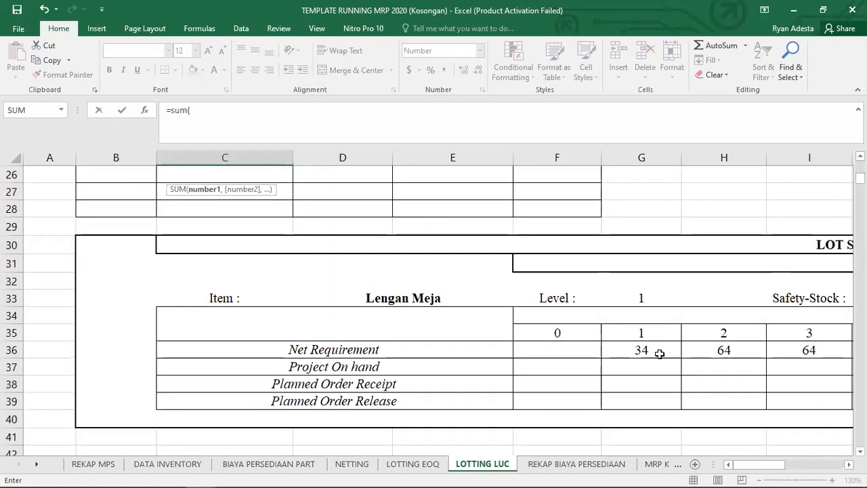
left_click(678, 348)
left_click_drag(678, 347, 806, 349)
key("Return")
scroll(194, 300, "up", 2)
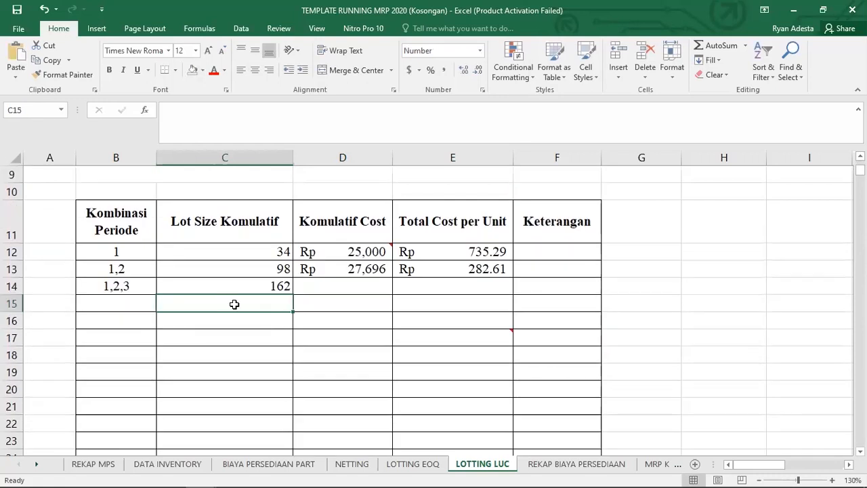
- Copy the Komulatif Cost and Total Cost per Unit formulas from D13:E13 down to row 14
left_click(319, 298)
left_click(347, 288)
left_click(348, 270)
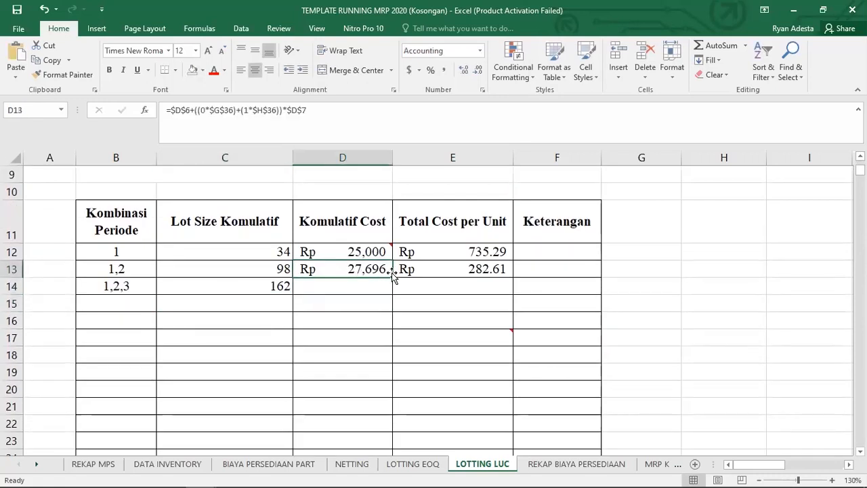
left_click_drag(383, 269, 449, 269)
left_click_drag(514, 277, 514, 294)
- Add the period 3 storage term +(2*$I$36) inside the outer parentheses of the D14 Komulatif Cost formula
left_click(376, 287)
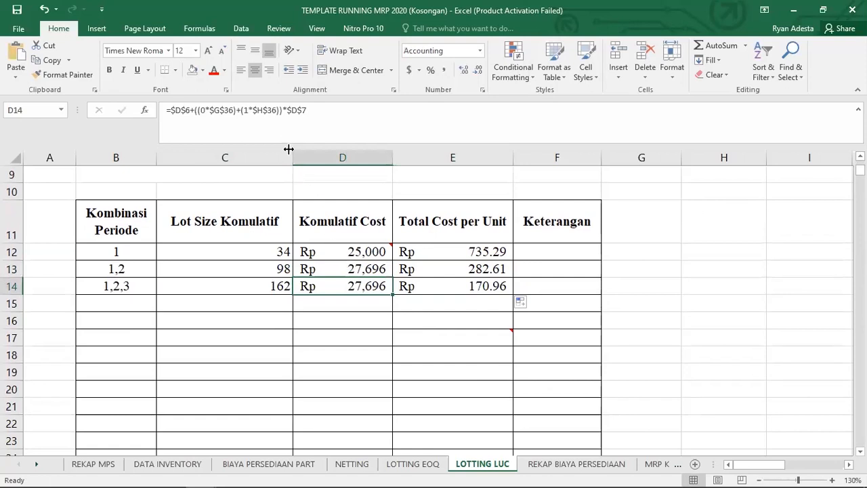
left_click(283, 119)
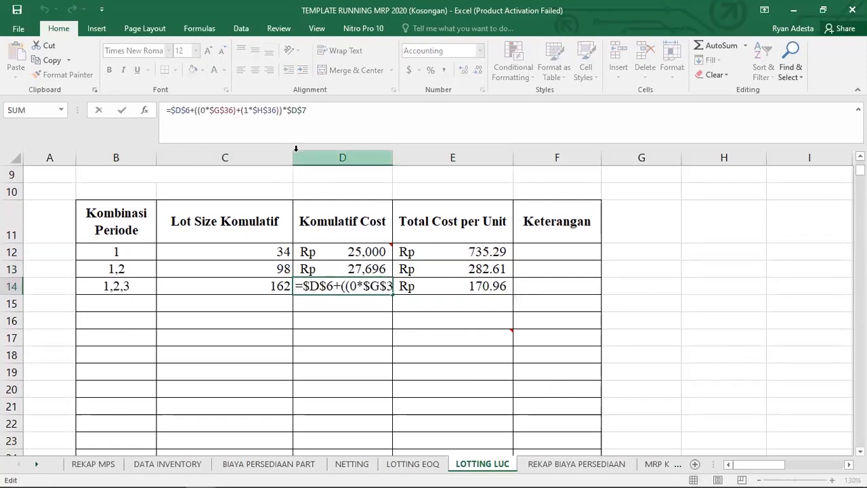
type("+()")
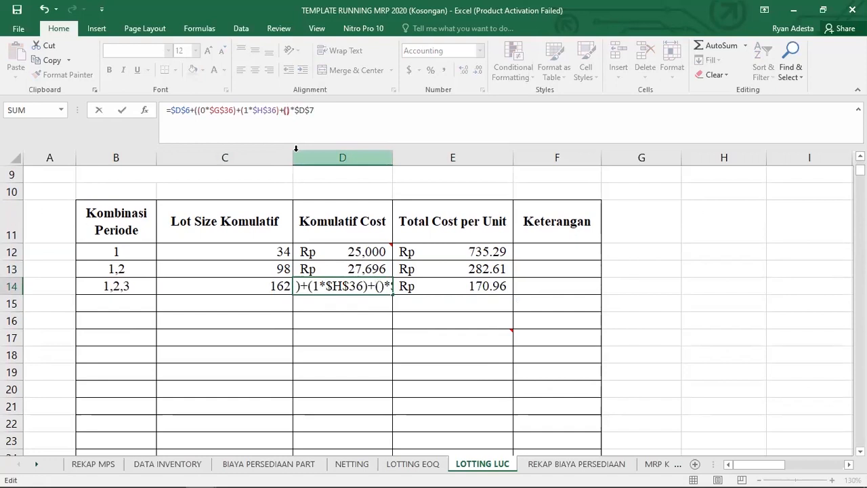
type("2*")
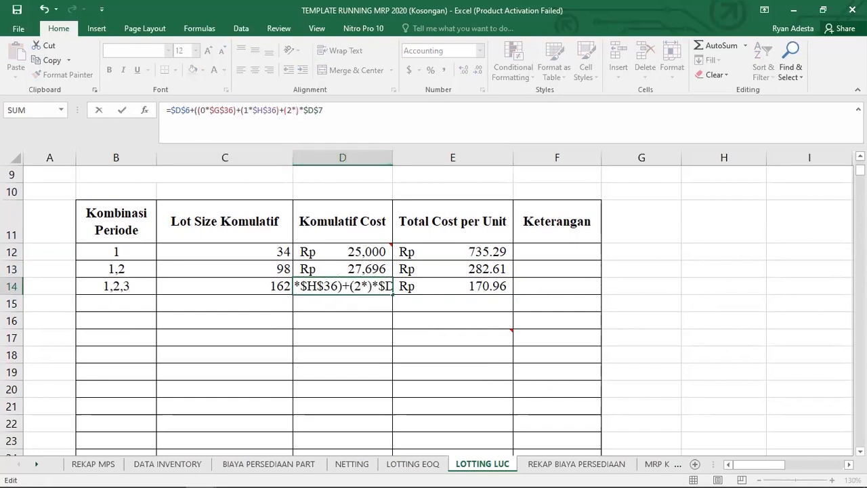
scroll(434, 311, "down", 3)
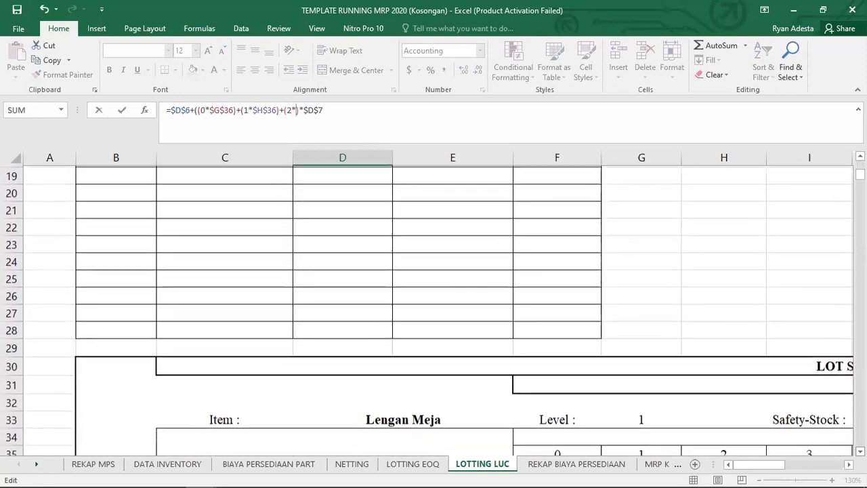
scroll(822, 428, "down", 1)
left_click(805, 414)
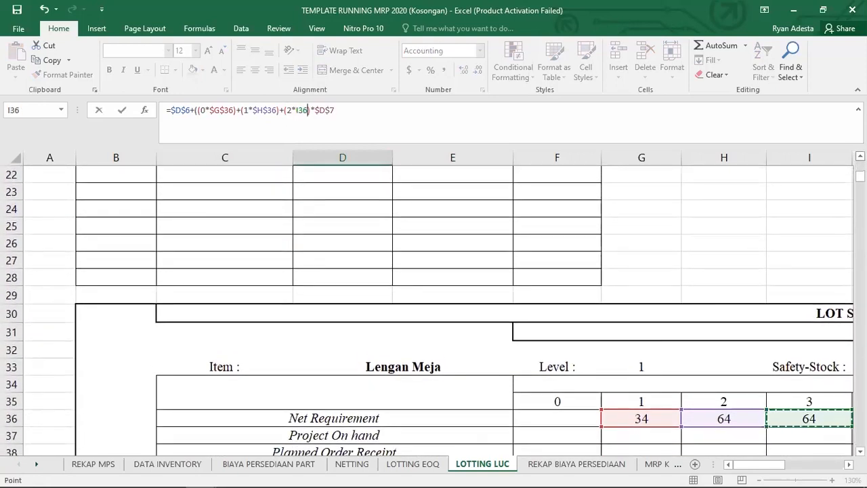
scroll(433, 308, "up", 3)
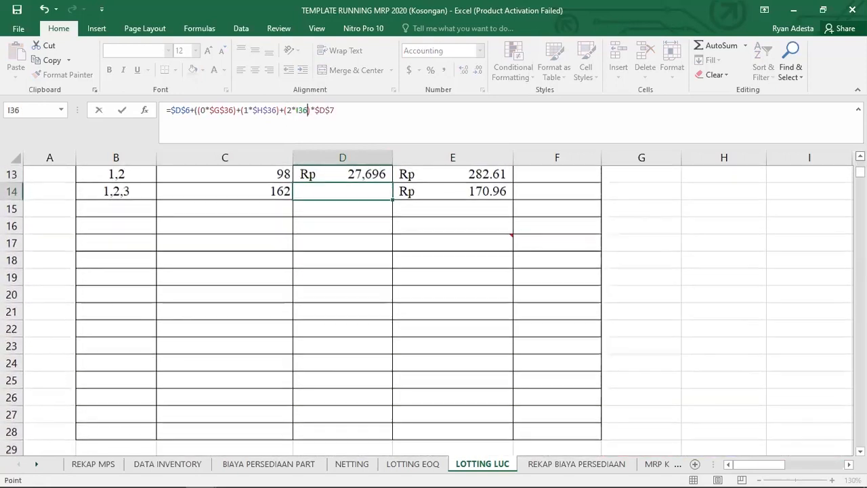
key("F4")
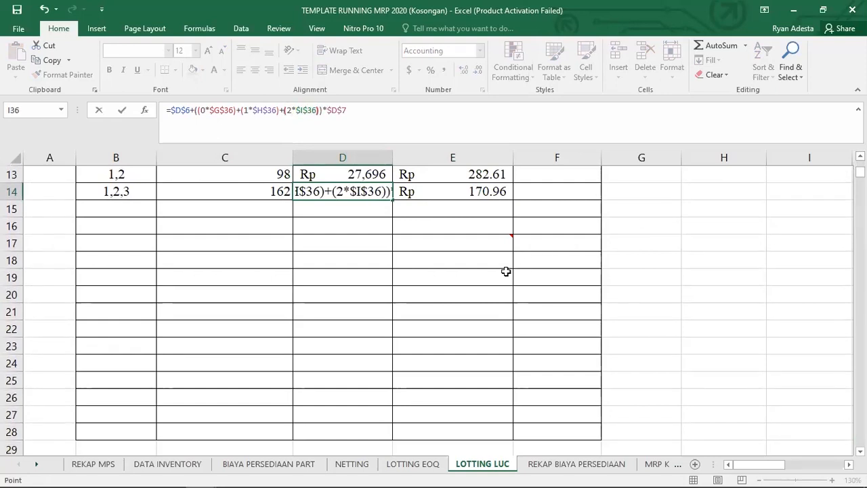
key("Return")
- Check the unit cost in E14 and enter the period combination 1,2,3,4 in B15
scroll(467, 267, "up", 2)
left_click(461, 320)
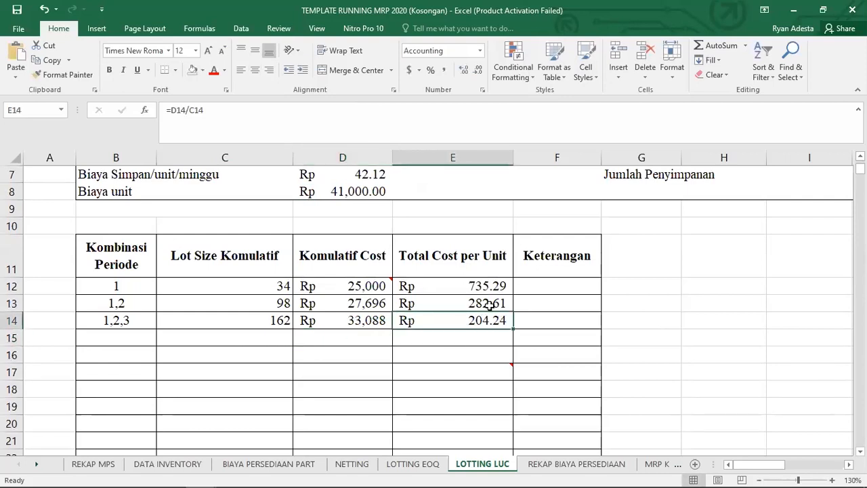
left_click(126, 335)
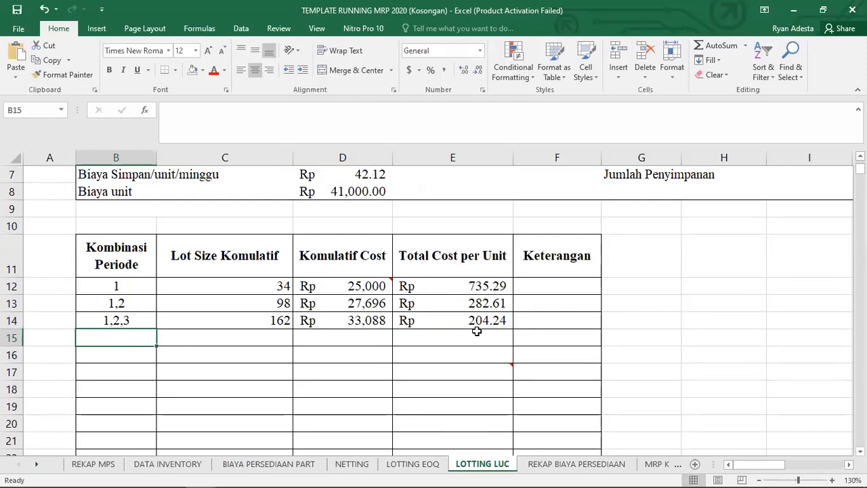
left_click(499, 320)
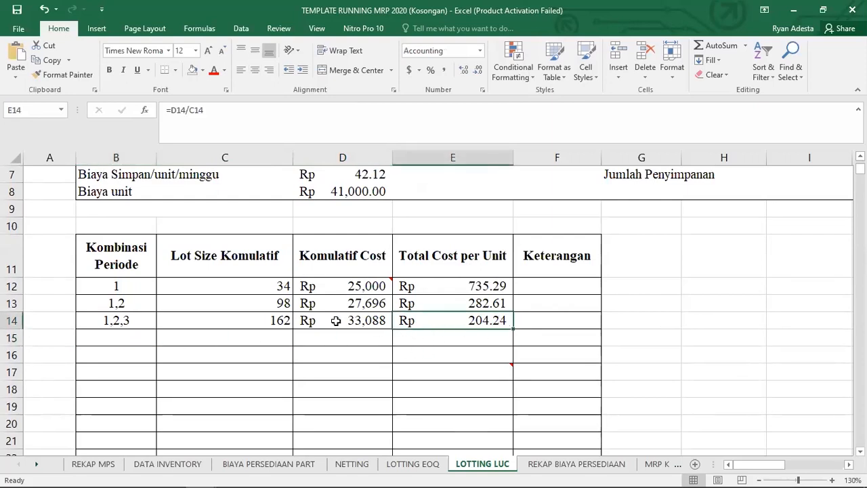
left_click(140, 343)
type("1,2,")
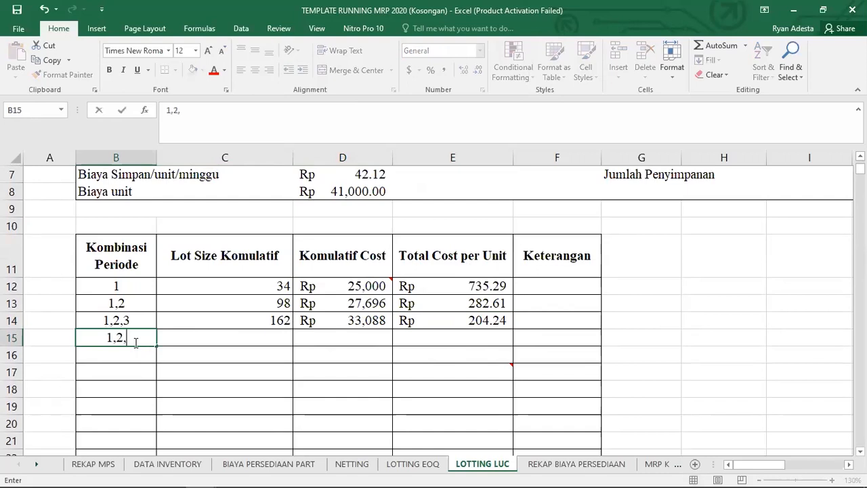
type("3,4")
key("Return")
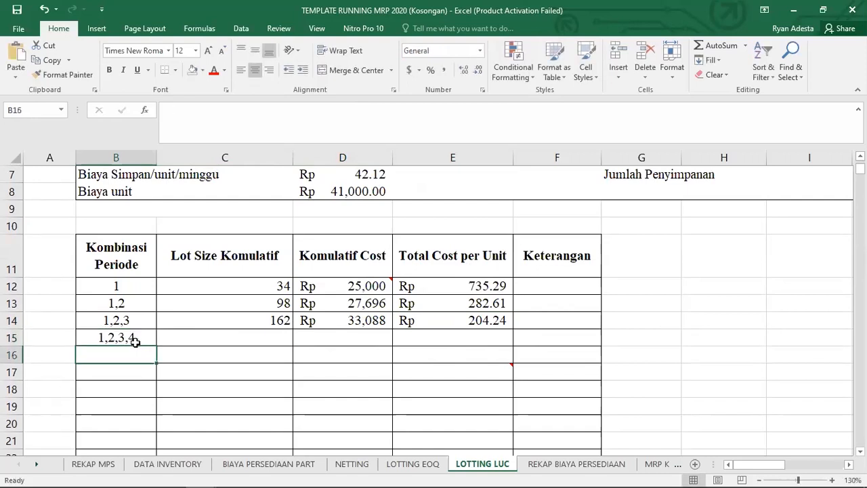
- Calculate the Lot Size Komulatif in C15 with a SUM of the Net Requirements for periods 1 to 4
left_click(194, 348)
left_click(241, 333)
type("=")
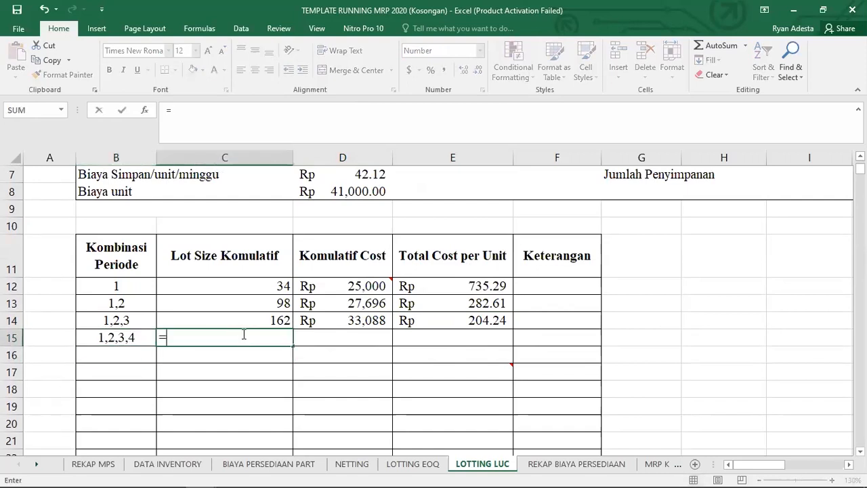
type("sum(")
scroll(639, 332, "down", 2)
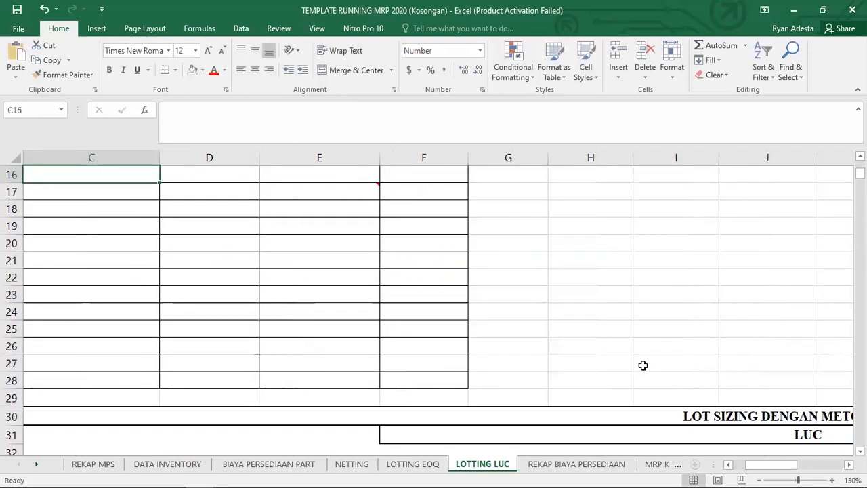
scroll(643, 365, "up", 3)
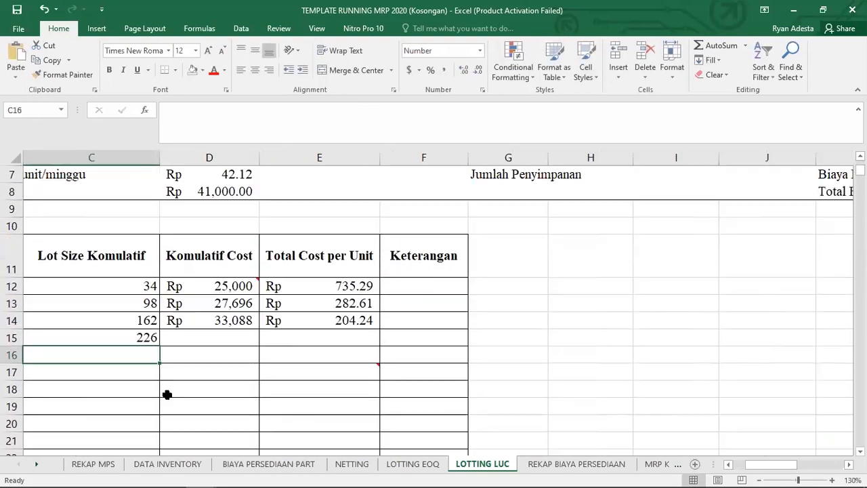
- Copy the D14:E14 cost formulas down to row 15 and add the term +(3*$J$36) inside the outer parentheses of D15's Komulatif Cost formula
left_click(230, 341)
left_click_drag(235, 320, 365, 338)
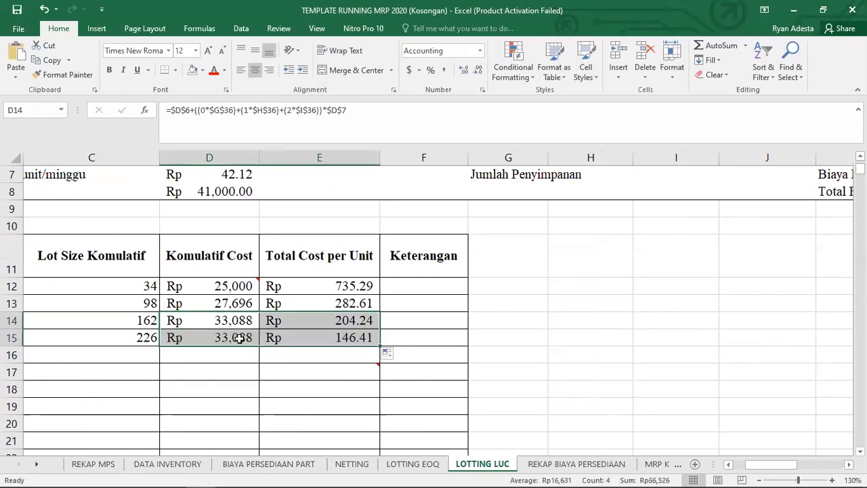
left_click(238, 337)
left_click(318, 113)
type("+")
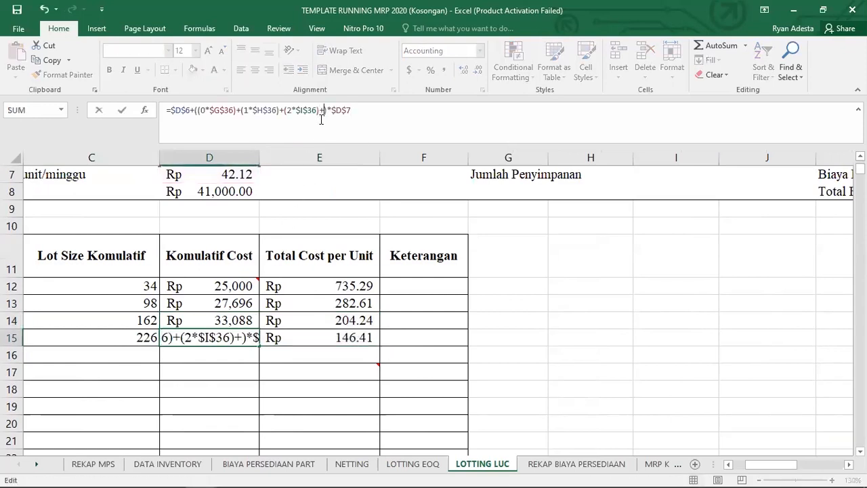
type("(3")
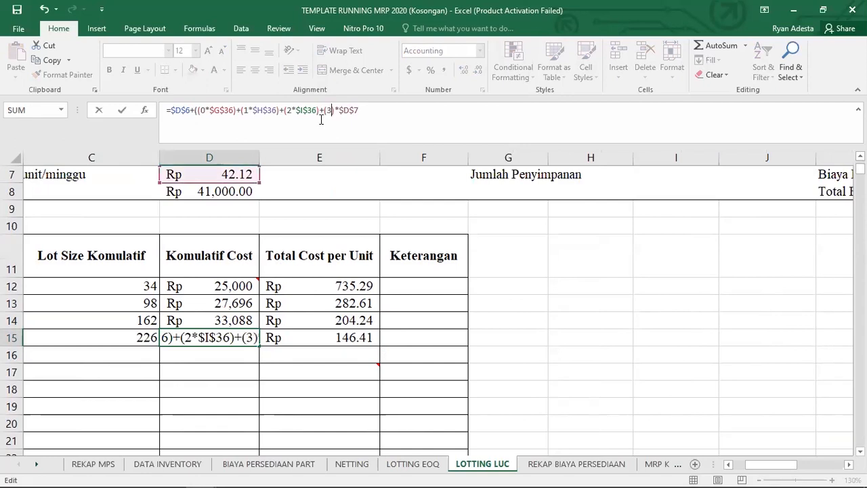
type("*")
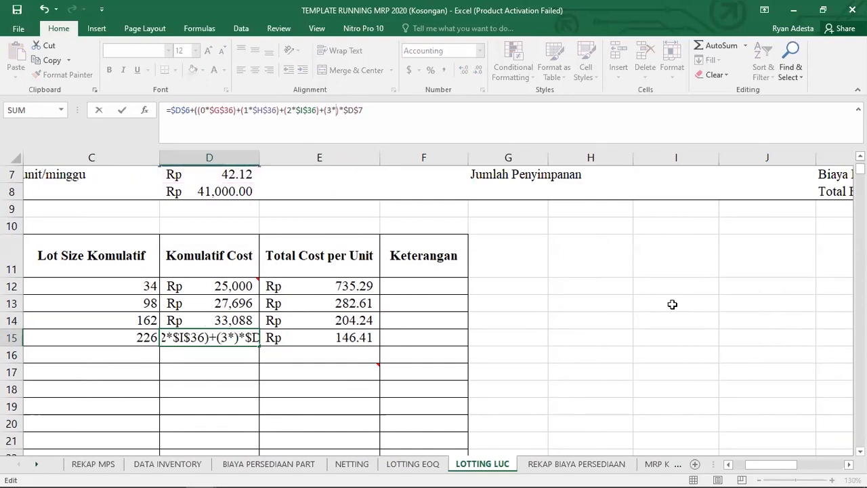
scroll(434, 305, "down", 3)
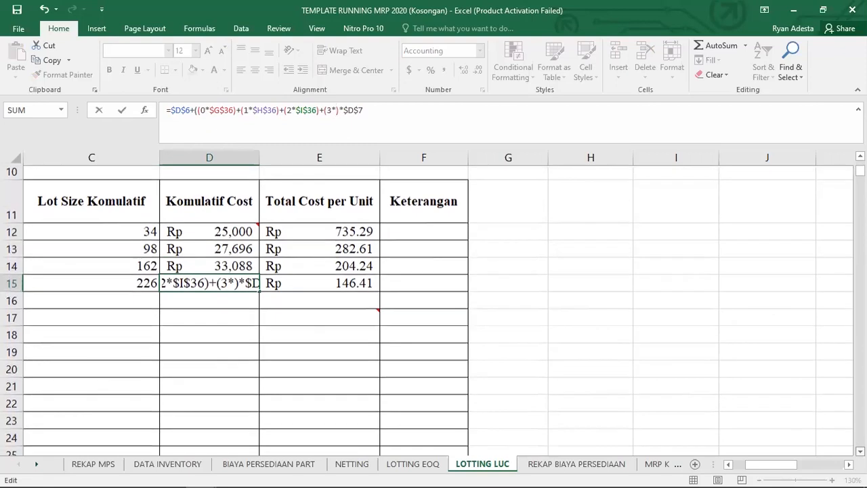
scroll(786, 427, "down", 2)
left_click(782, 424)
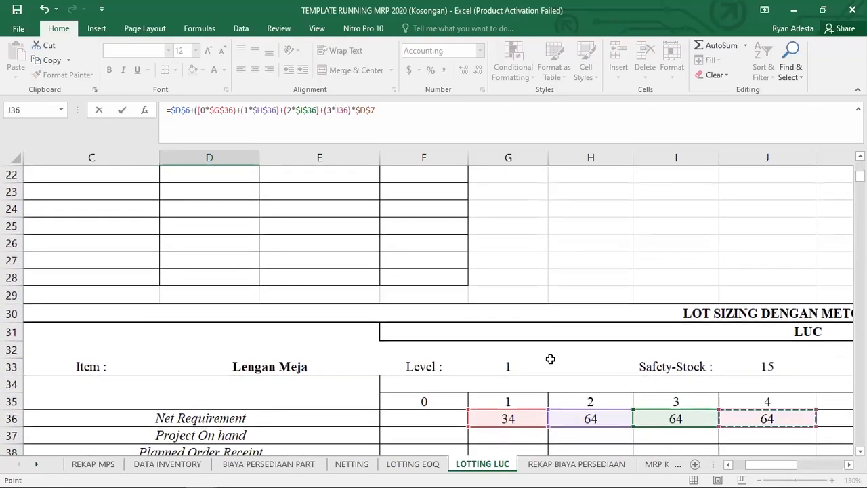
key("F4")
type(")*$D$7")
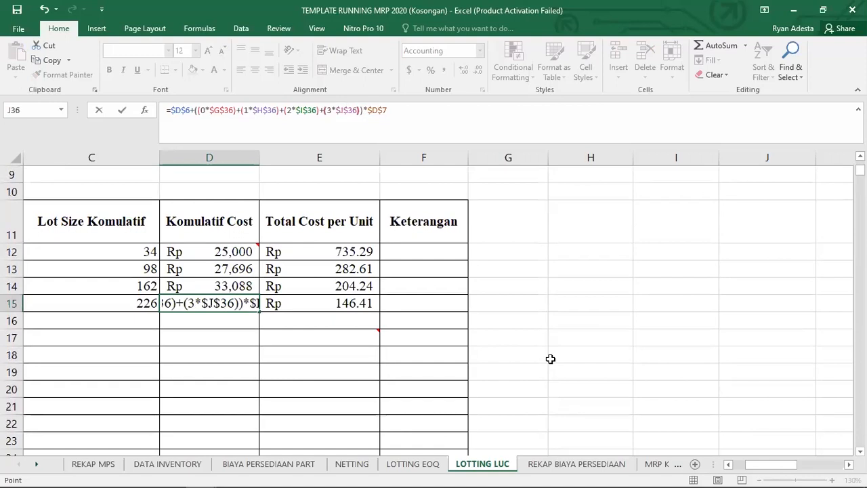
key("Return")
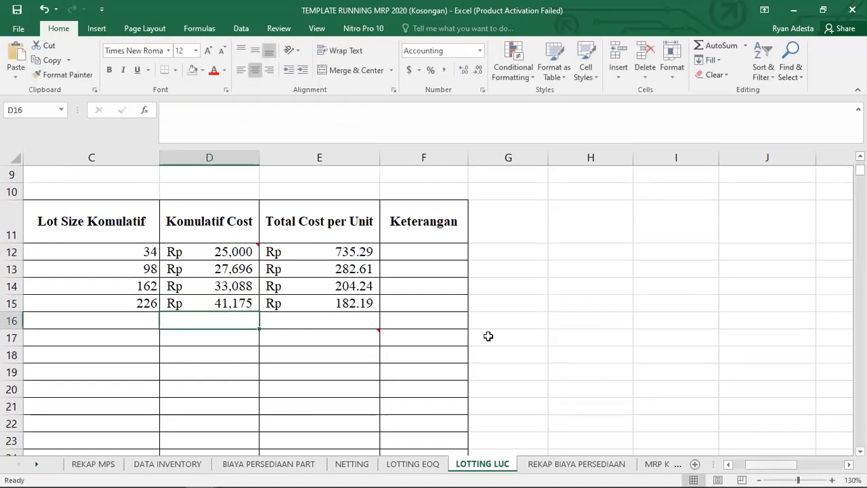
- Enter the period combination 1,2,3,4,5 in B16
scroll(487, 334, "left", 2)
key("alt+Tab")
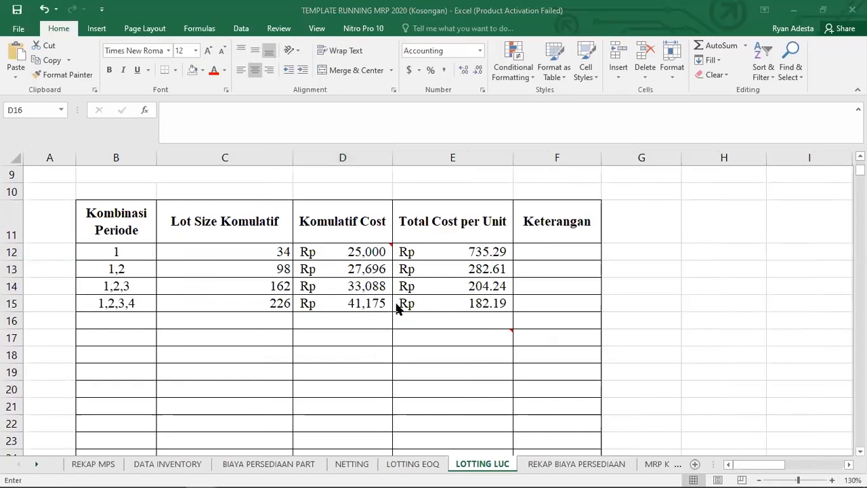
left_click(140, 324)
type("1,2,3,4,5")
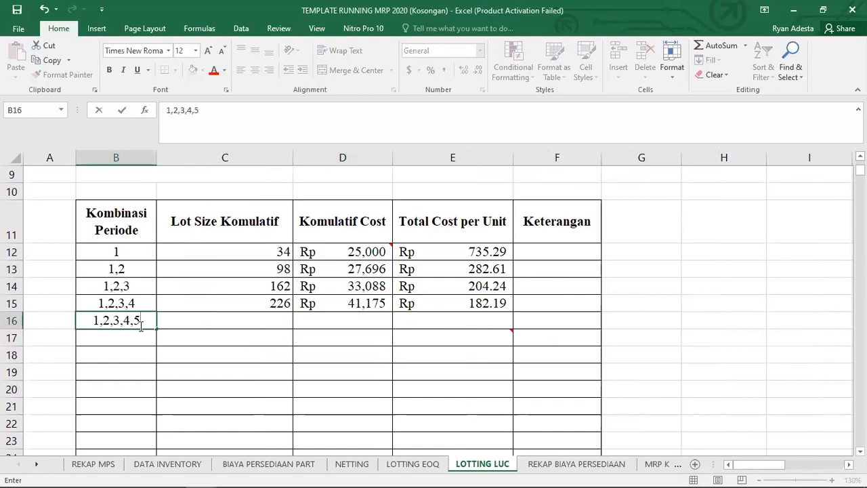
key("Return")
- Calculate the Lot Size Komulatif in C16 with a SUM of the Net Requirements for periods 1 to 5
left_click(196, 329)
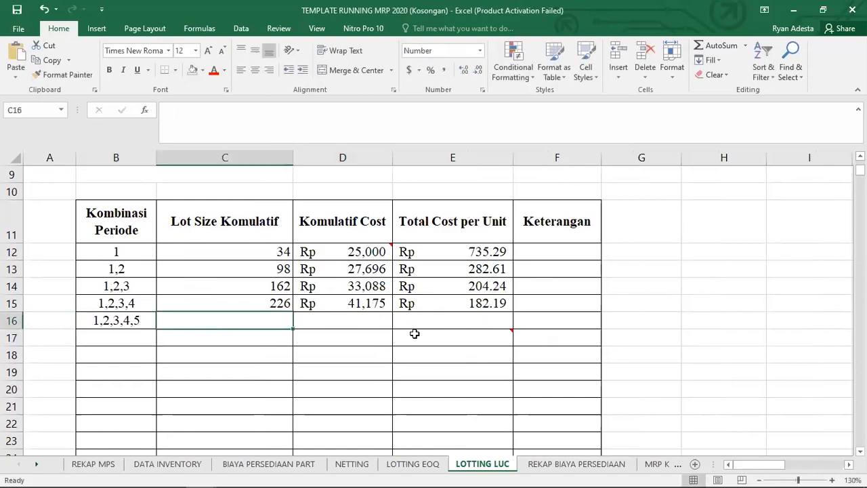
type("=")
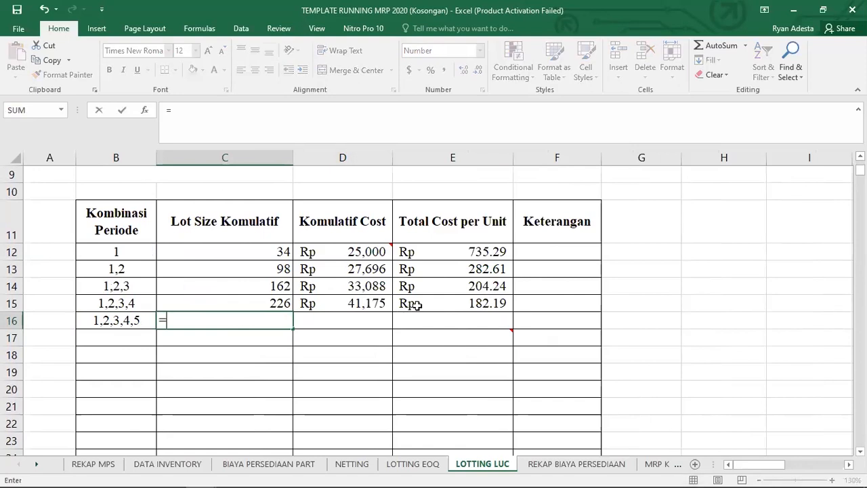
type("sum(")
scroll(662, 326, "down", 6)
scroll(699, 387, "up", 4)
scroll(655, 382, "down", 3)
left_click_drag(755, 466, 773, 465)
left_click_drag(384, 385, 710, 381)
key("Return")
scroll(397, 315, "up", 3)
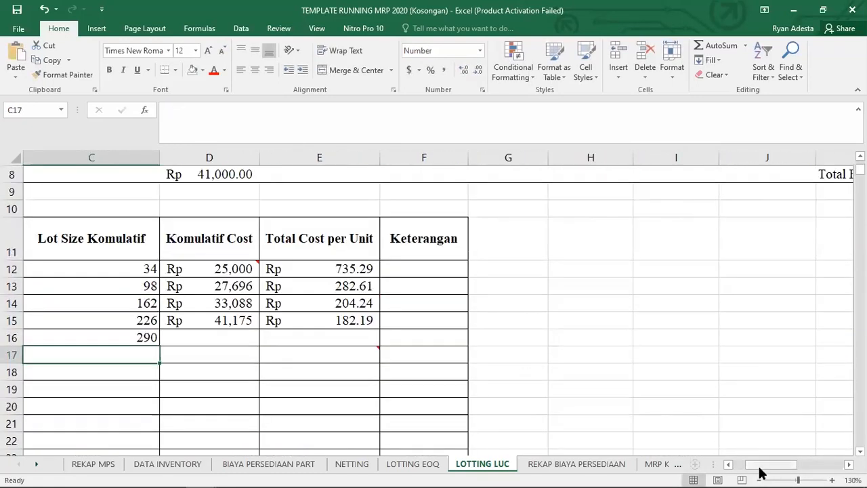
- Copy the Komulatif Cost and Total Cost per Unit formulas from D15:E15 down to row 16
left_click_drag(760, 467, 745, 468)
left_click(329, 319)
left_click_drag(329, 320, 458, 337)
- Add the period 5 storage term +(4*$K$36) inside the outer parentheses of the D16 Komulatif Cost formula
left_click(342, 338)
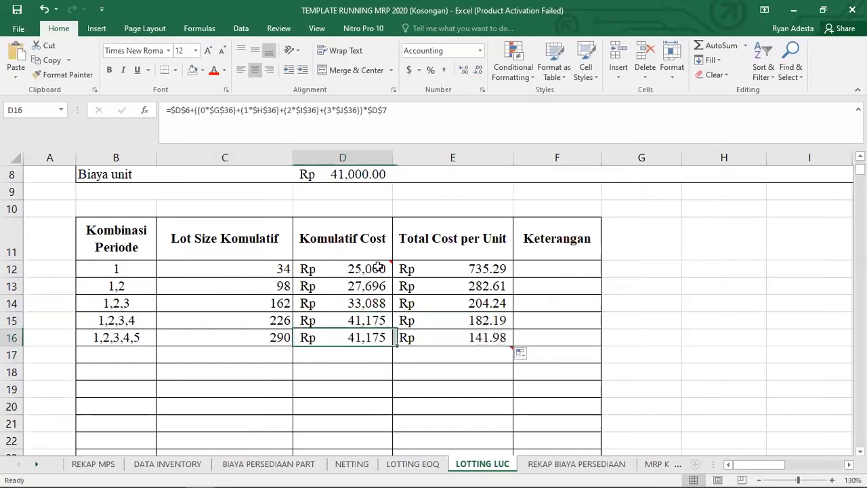
left_click(363, 111)
type("+(")
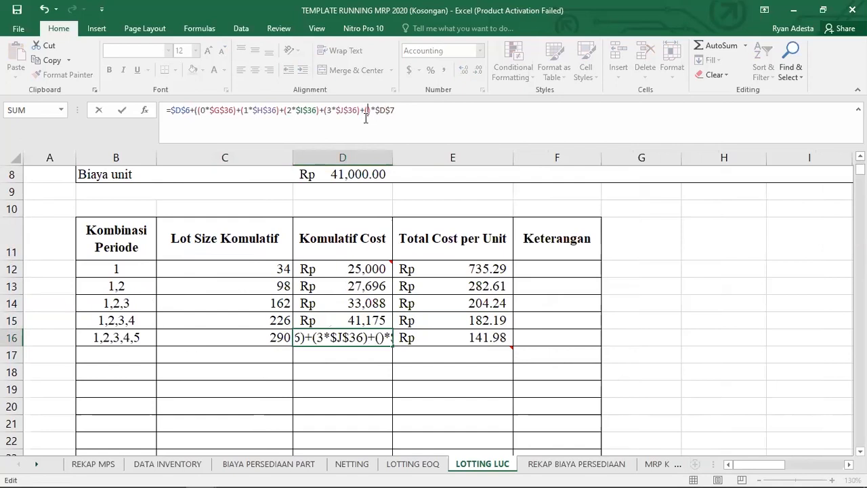
type("4*")
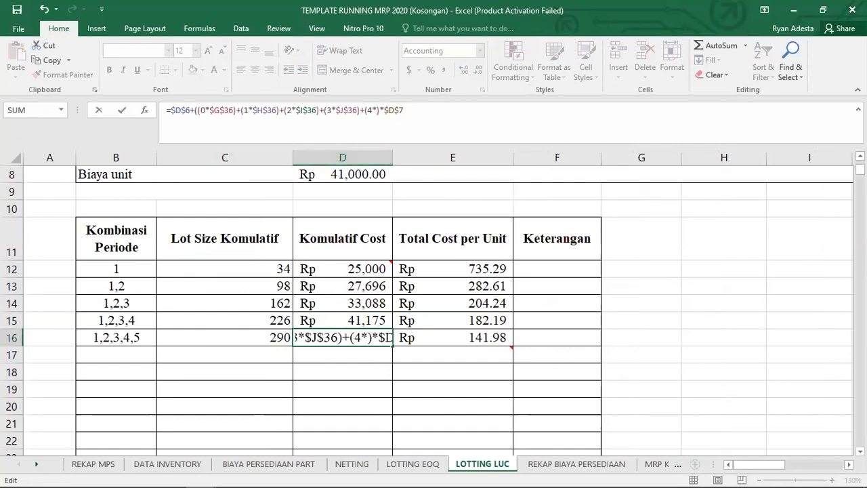
scroll(859, 451, "down", 3)
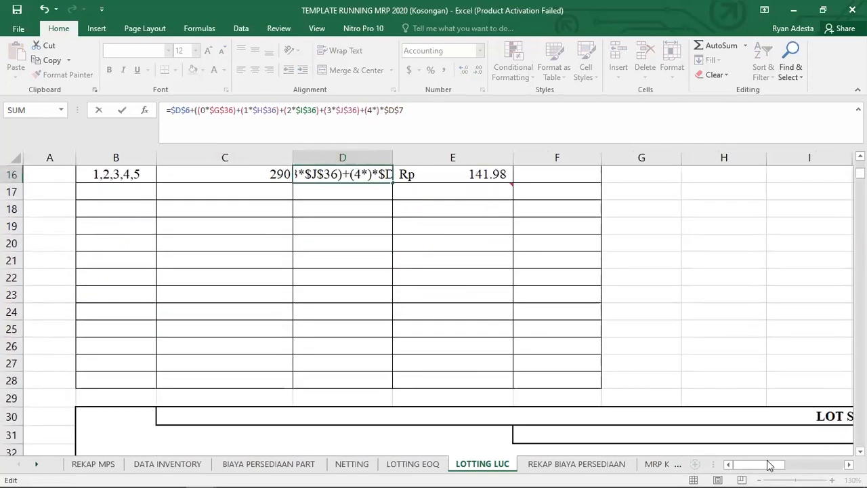
scroll(773, 465, "down", 2)
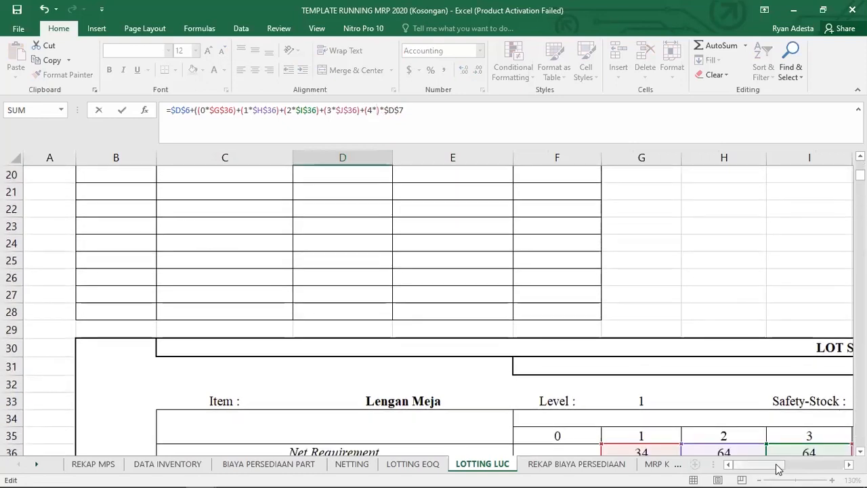
scroll(777, 467, "right", 3)
left_click(740, 448)
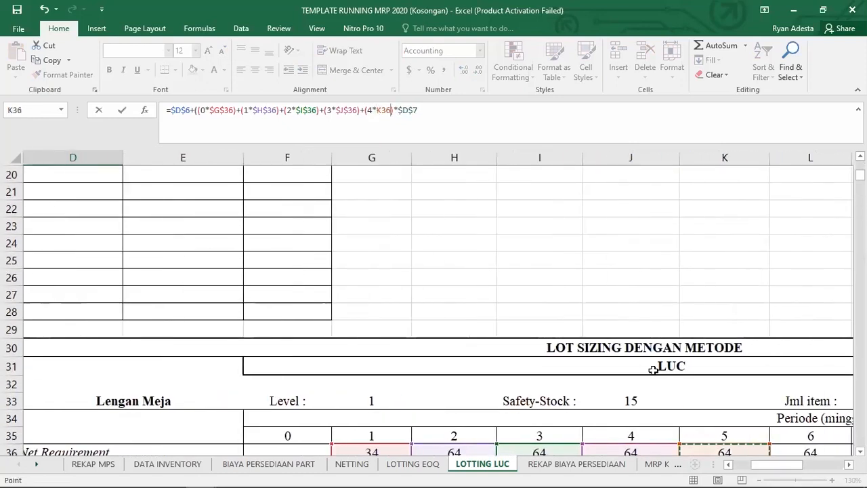
key("F4")
type(")")
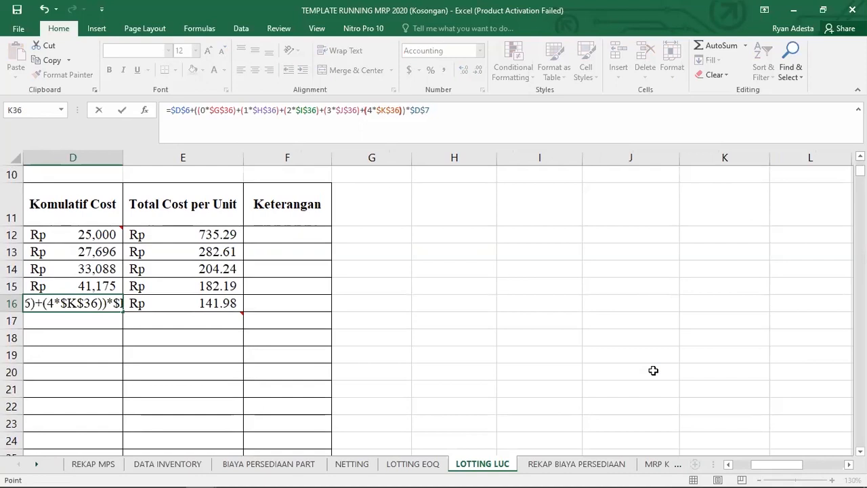
key("Return")
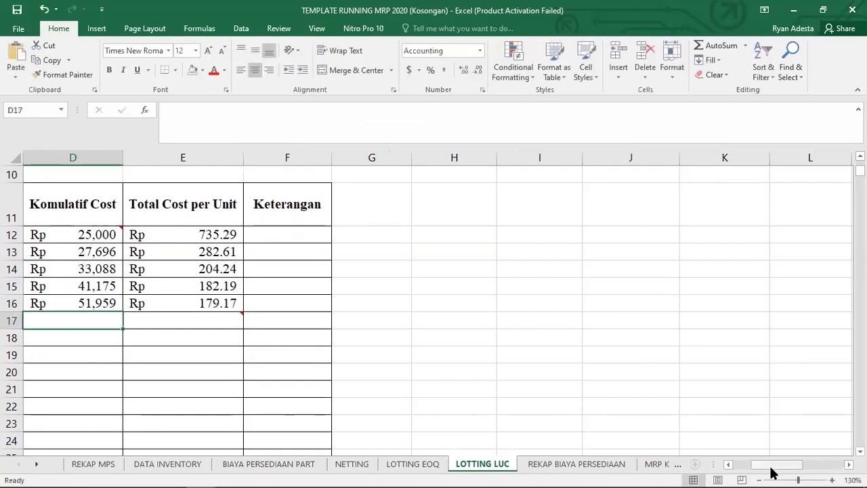
- Enter the period combination 1,2,3,4,5,6 in B17
scroll(621, 422, "left", 3)
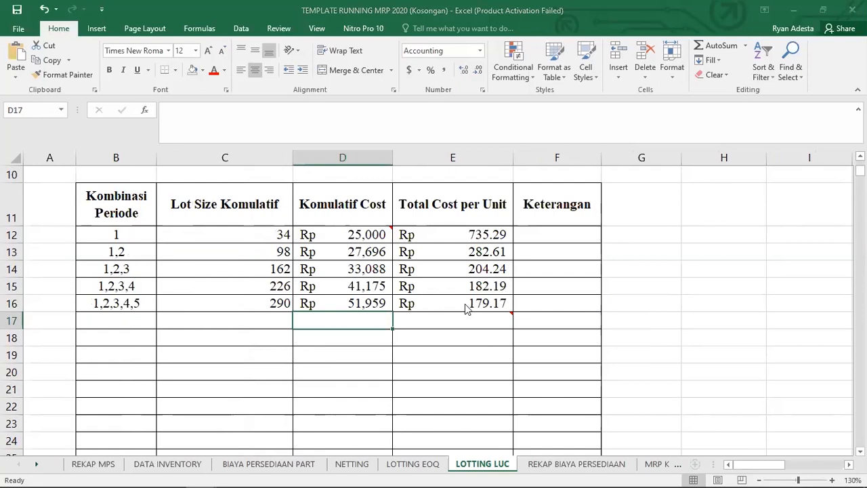
left_click(125, 320)
type("1,2,3,4,5")
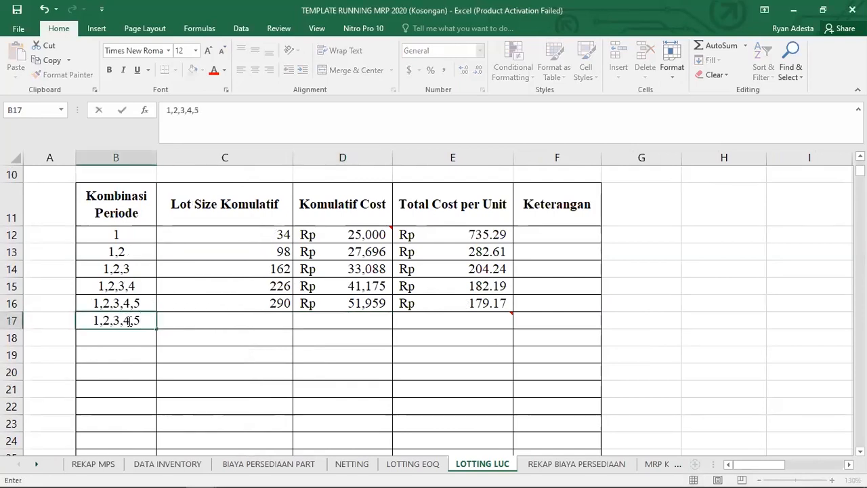
type(",6")
key("Return")
- Calculate the Lot Size Komulatif in C17 with a SUM of the Net Requirements for periods 1 to 6
left_click(188, 324)
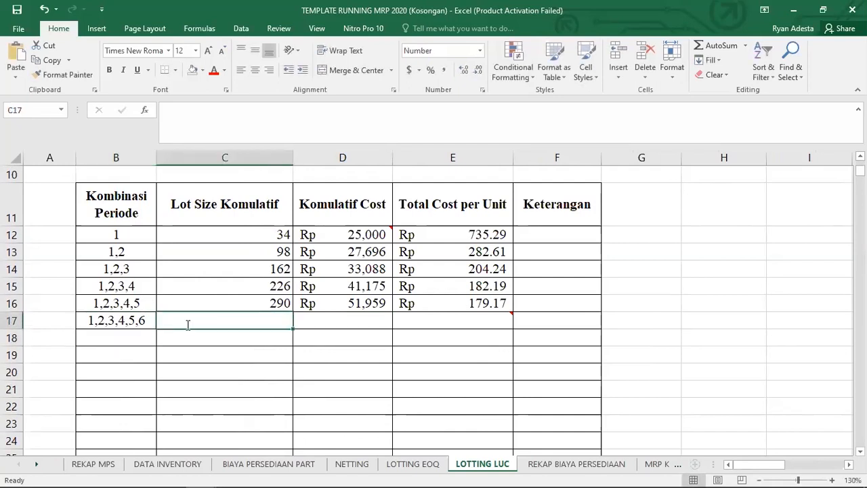
type("=sum(")
scroll(561, 316, "down", 2)
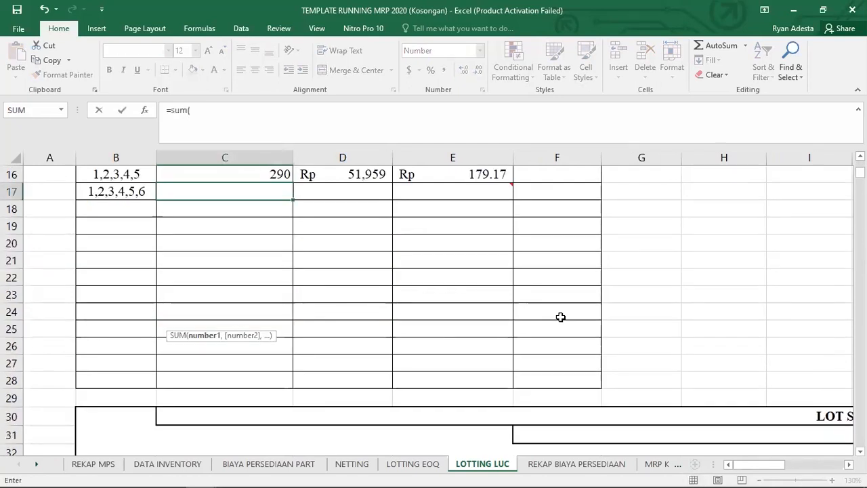
scroll(660, 402, "down", 2)
scroll(660, 402, "down", 1)
left_click(671, 429)
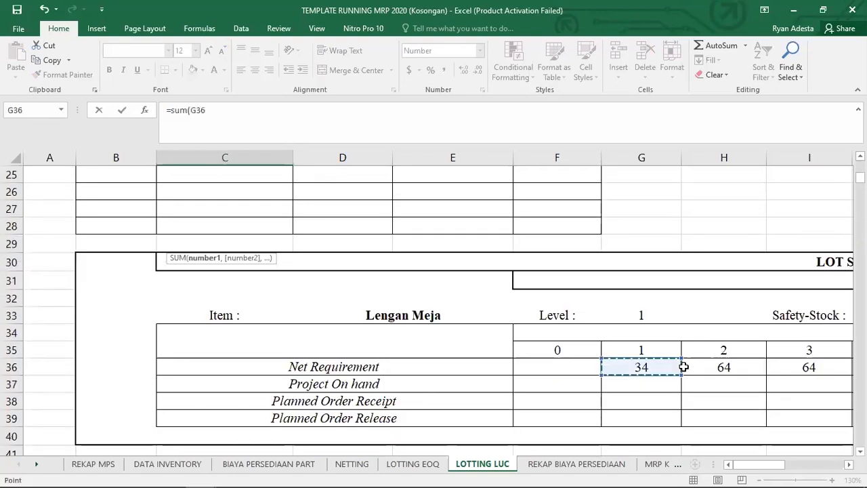
key("Return")
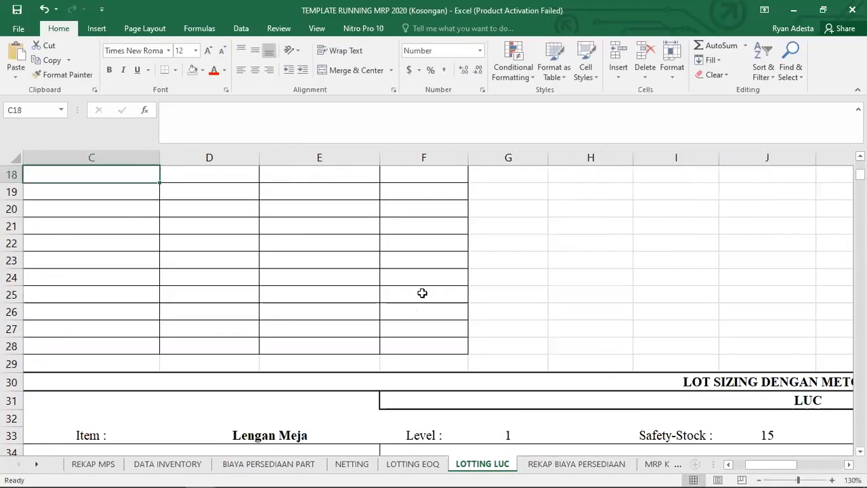
- Copy the D16:E16 cost formulas down to row 17 and add the term +(5*$L$36) inside the outer parentheses of D17's Komulatif Cost formula
scroll(422, 292, "up", 4)
left_click_drag(246, 372, 335, 389)
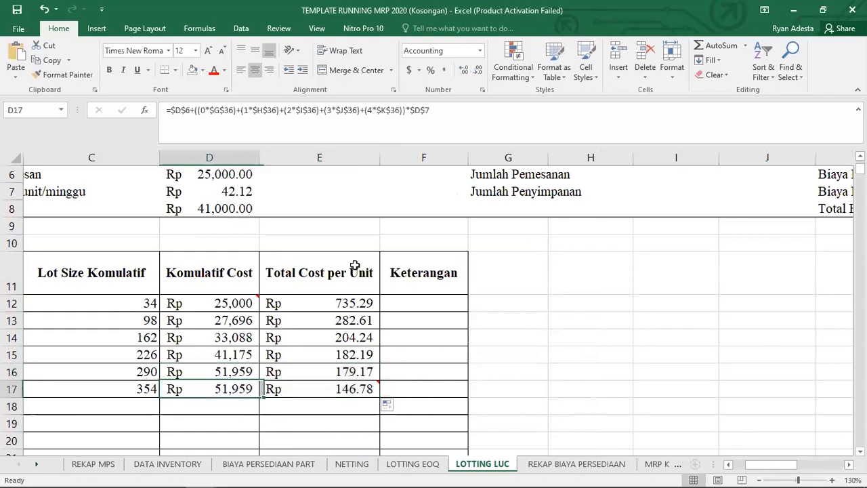
left_click(404, 113)
type("+(")
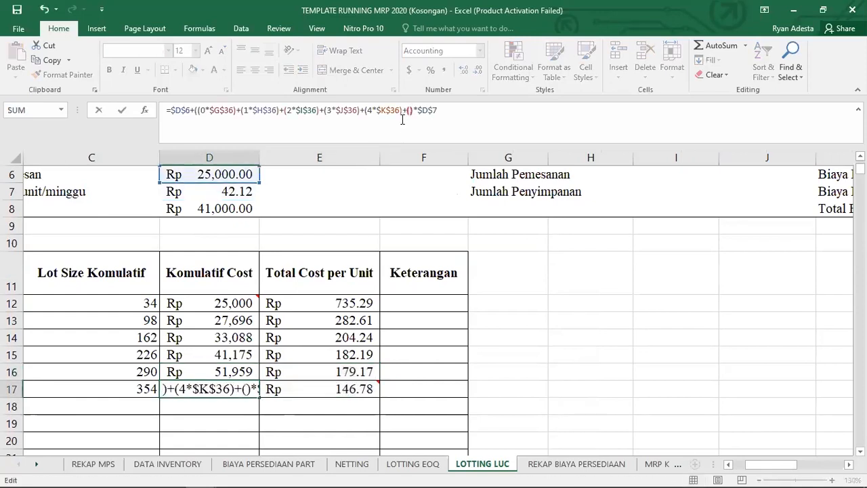
type("5*")
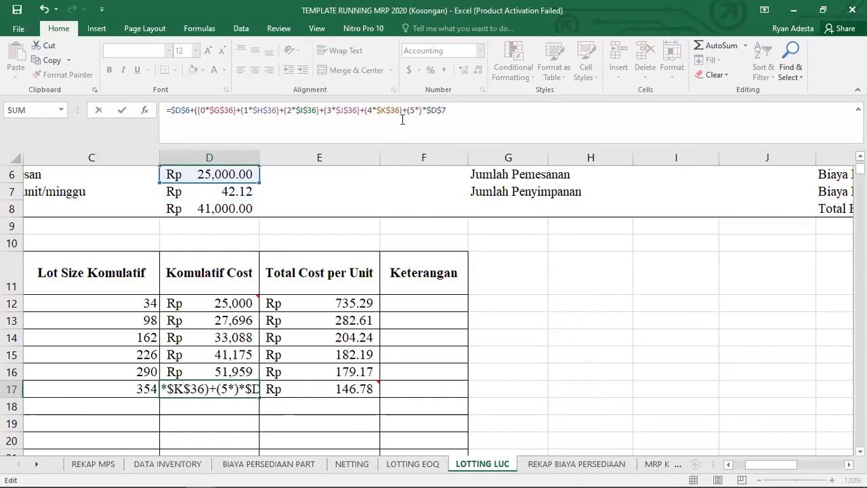
type("L")
type("36")
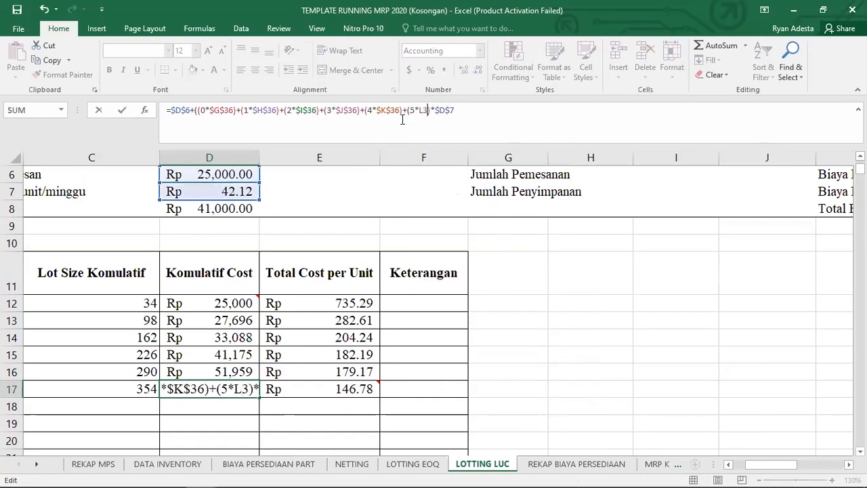
key("F4")
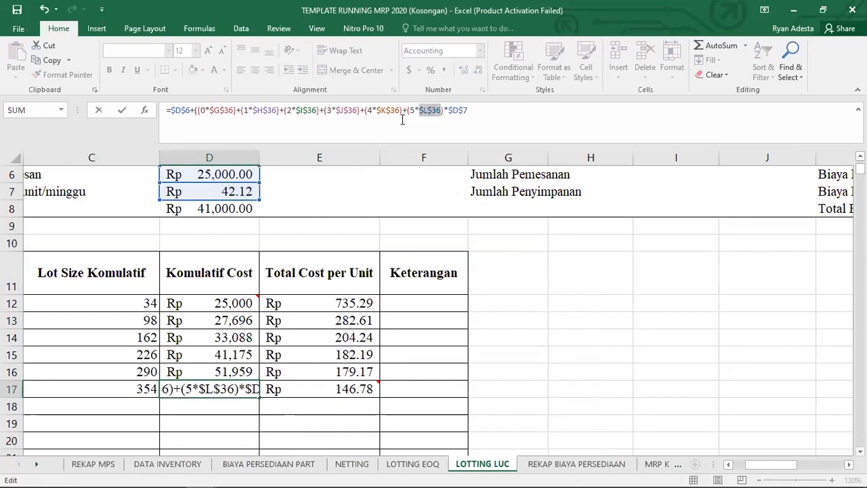
key("Return")
- Compare the Total Cost per Unit in E17 with the row above and read the comment attached to E17
scroll(407, 336, "down", 1)
scroll(410, 326, "down", 2)
scroll(400, 332, "up", 1)
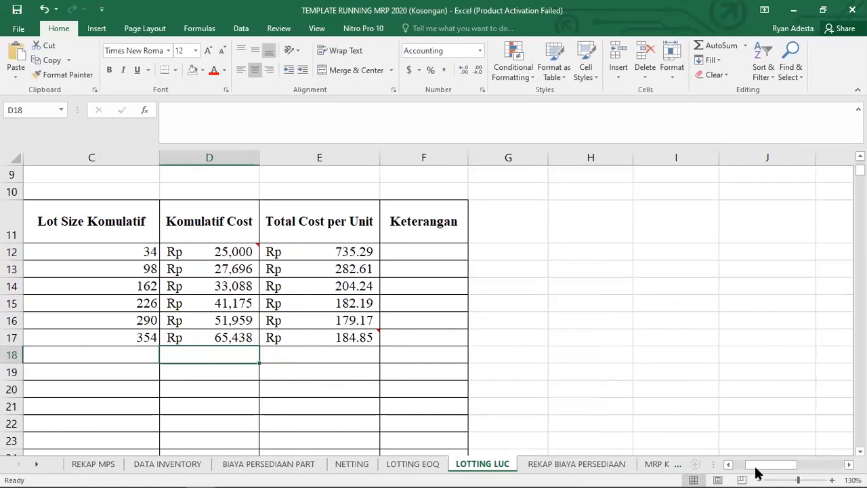
left_click_drag(757, 466, 743, 466)
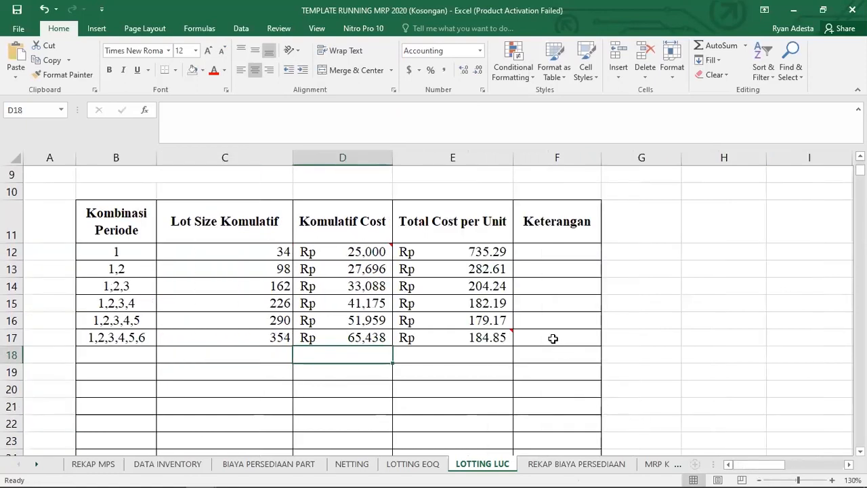
mouse_move(494, 330)
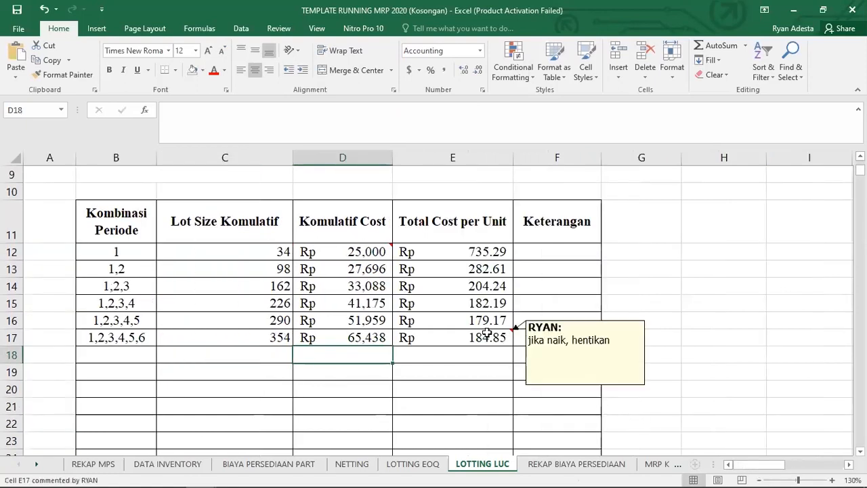
- Highlight the 1,2,3,4,5 combination row, B16:F16, with a yellow fill
left_click(423, 336)
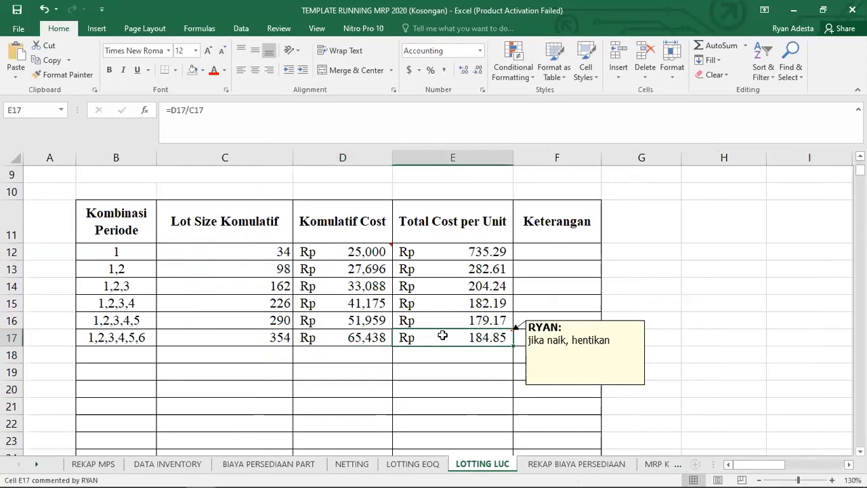
mouse_move(474, 337)
left_click(476, 320)
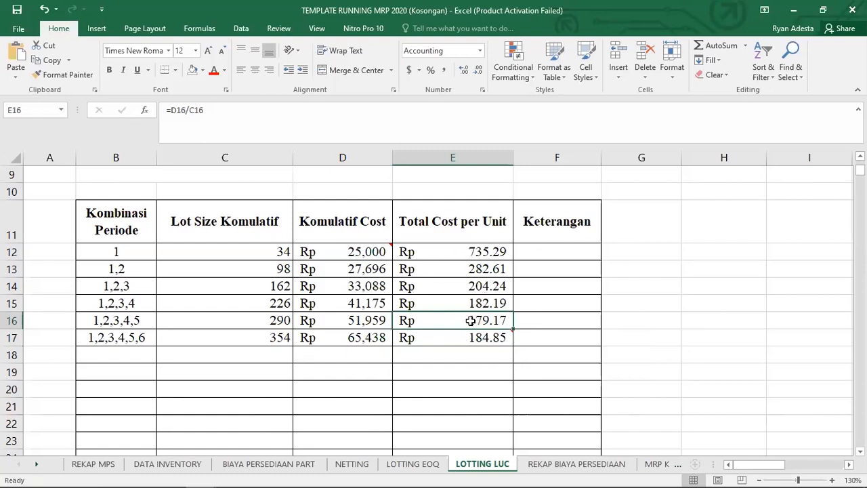
left_click_drag(134, 320, 547, 324)
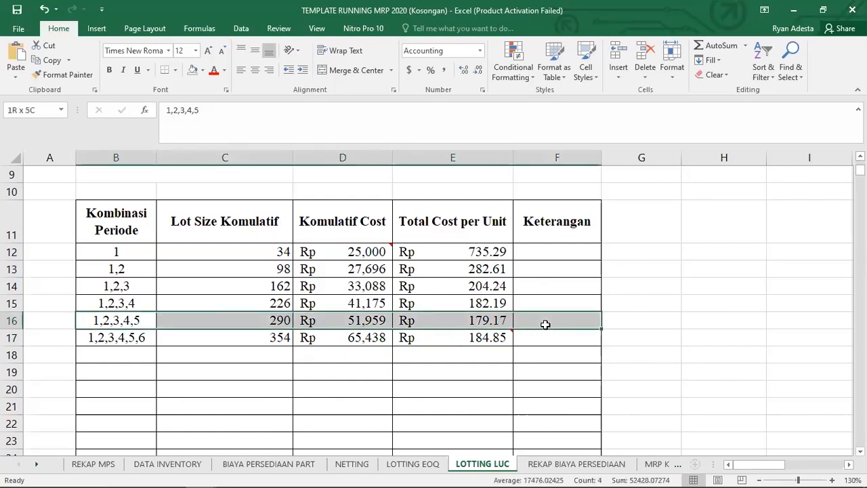
left_click(203, 70)
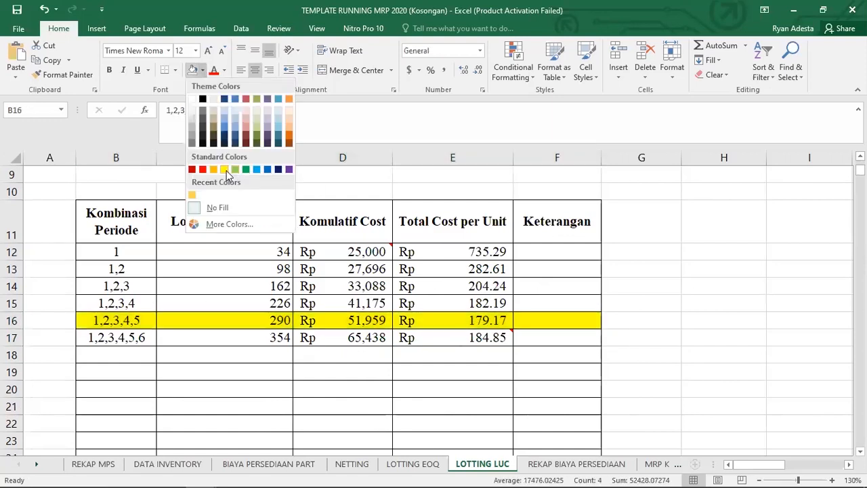
left_click(226, 169)
- Enter TERPILIH in the Keterangan cell F16 of the 1,2,3,4,5 combination
left_click(544, 323)
type("TE")
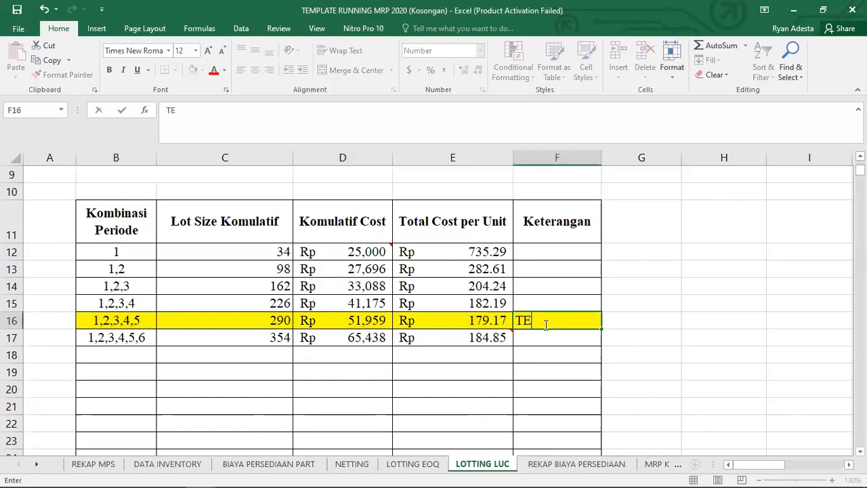
type("RPILIH")
key("Return")
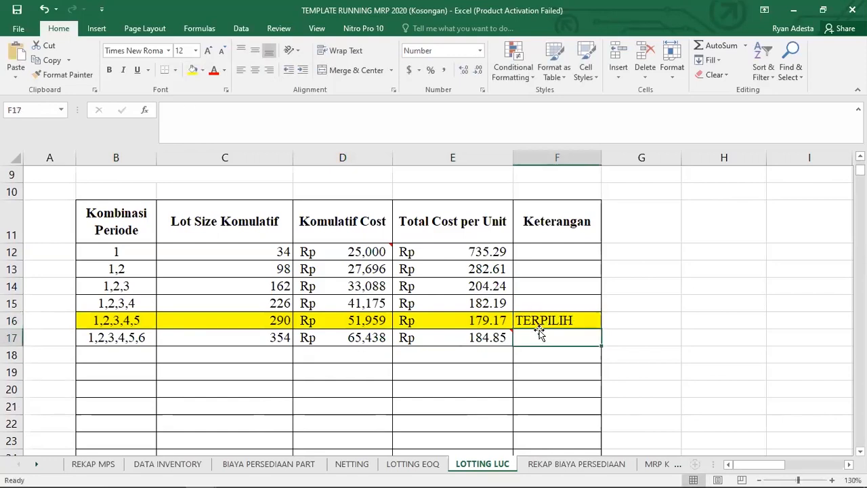
- Link Lengan Meja's period 1 Planned Order Receipt in G38 to the chosen cumulative lot size with =C16
mouse_move(498, 342)
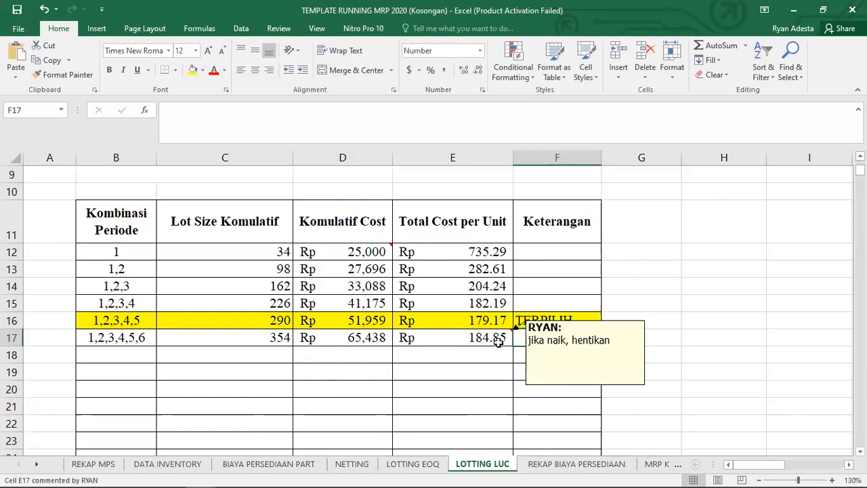
left_click(490, 326)
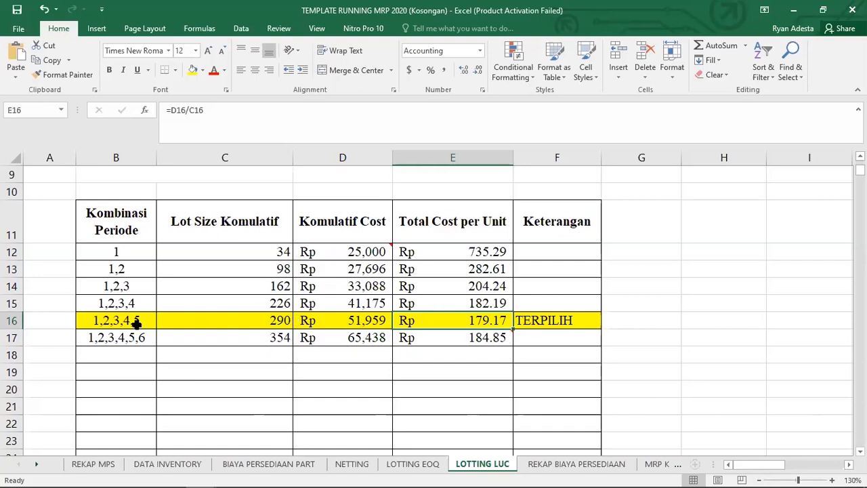
left_click(181, 321)
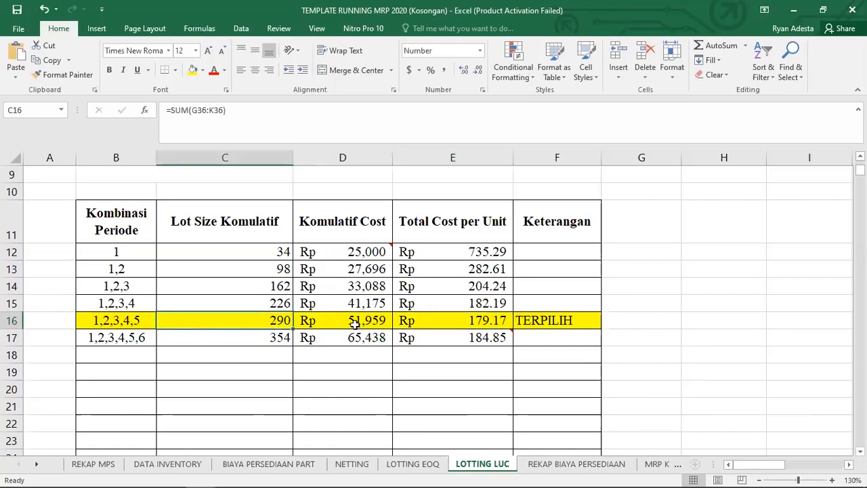
scroll(623, 330, "down", 6)
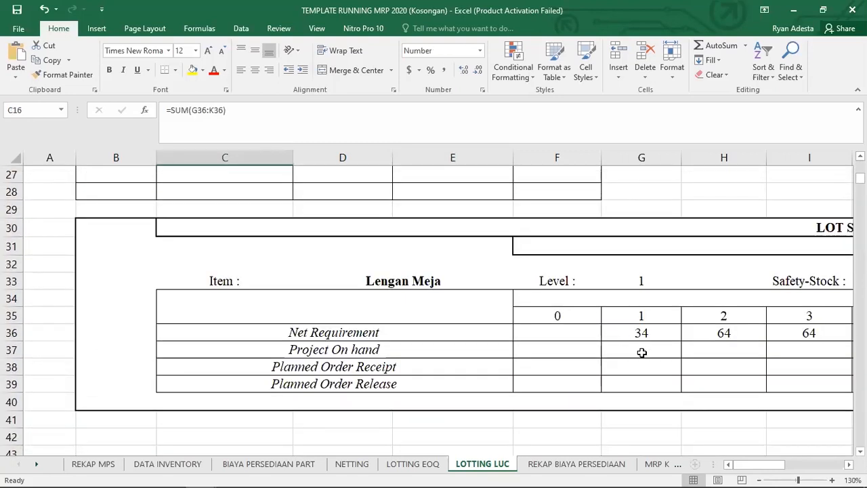
left_click(637, 362)
type("=")
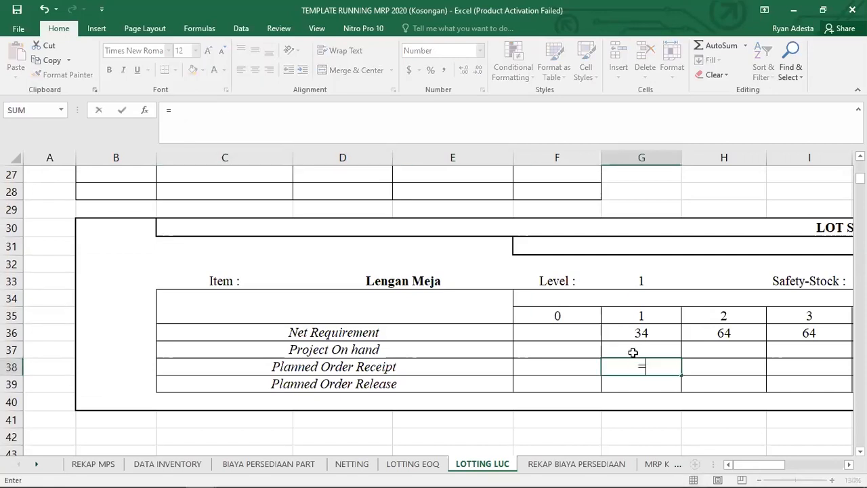
scroll(370, 295, "up", 6)
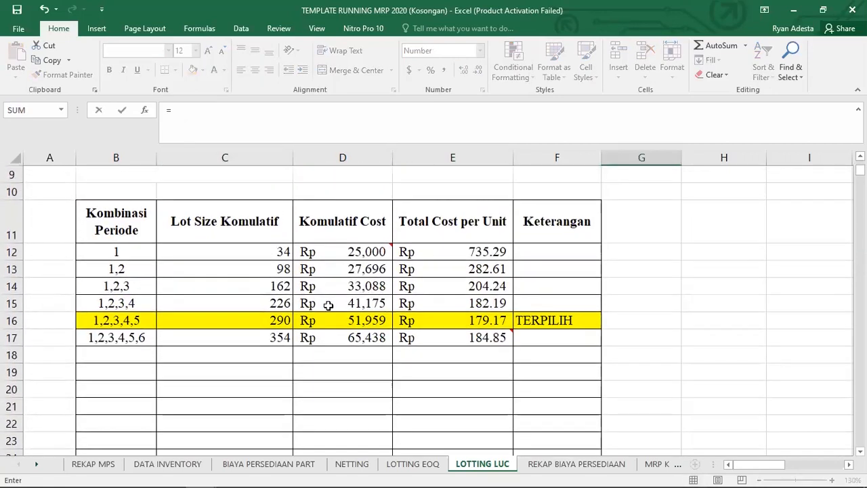
left_click(264, 320)
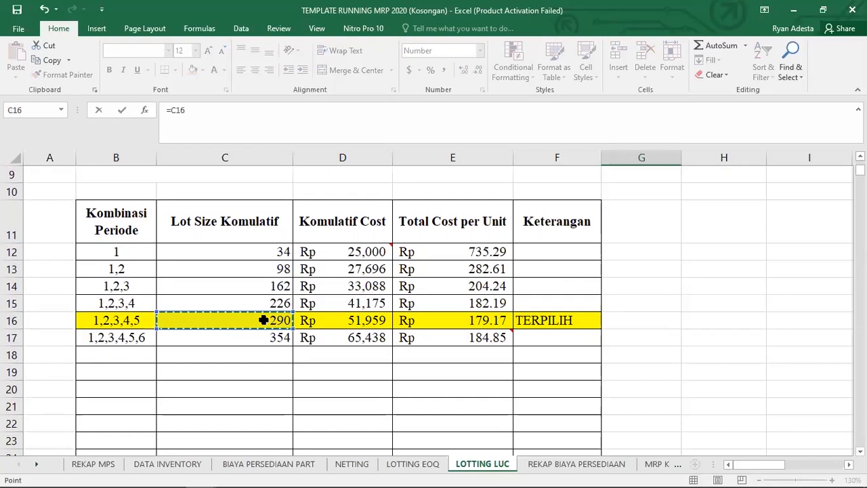
key("Return")
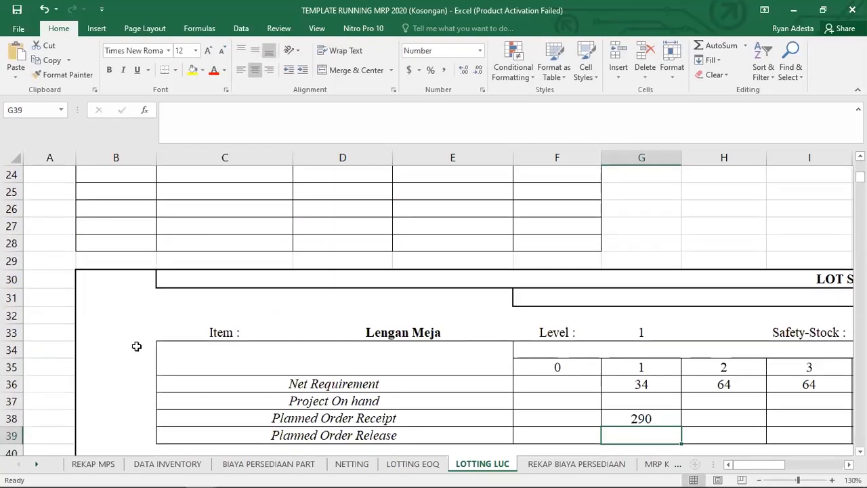
- Calculate the period 1 Project On hand in G37 with =G38+F37-G36
scroll(581, 330, "down", 1)
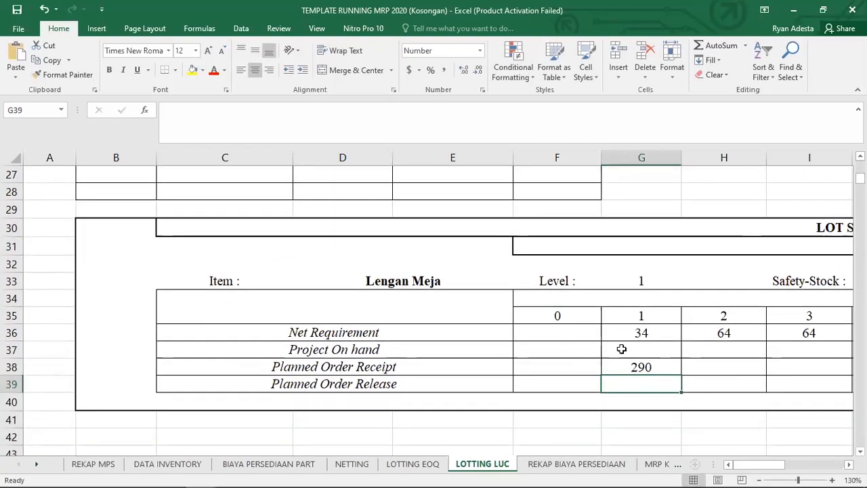
left_click(632, 349)
type("=")
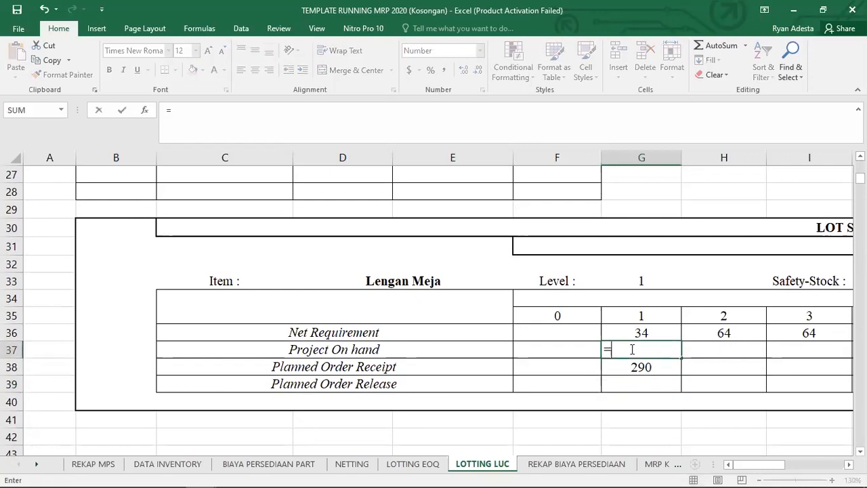
left_click(632, 367)
type("+")
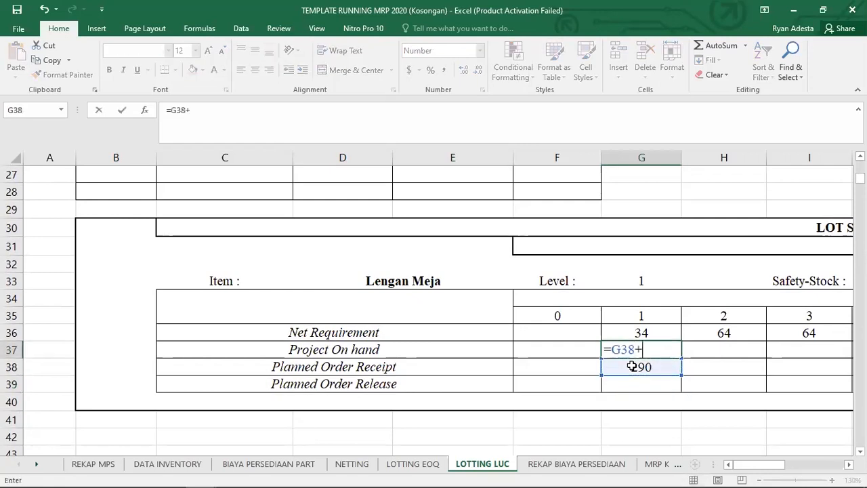
left_click(554, 351)
type("-")
left_click(615, 331)
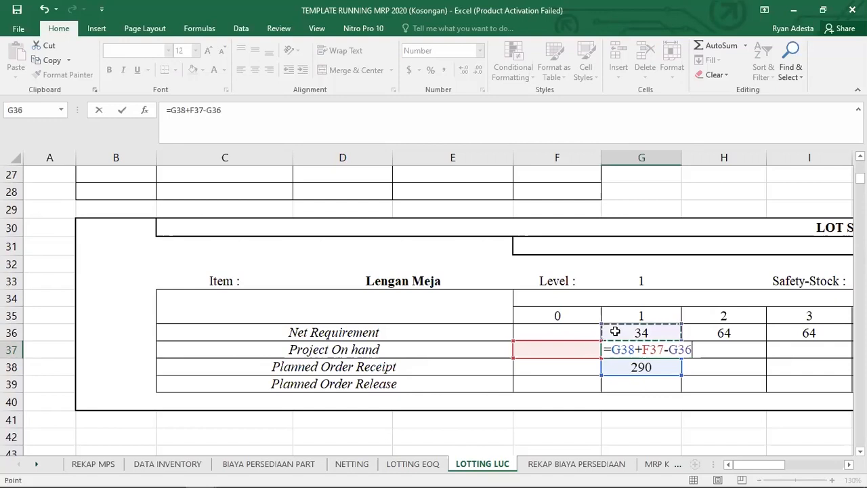
key("Return")
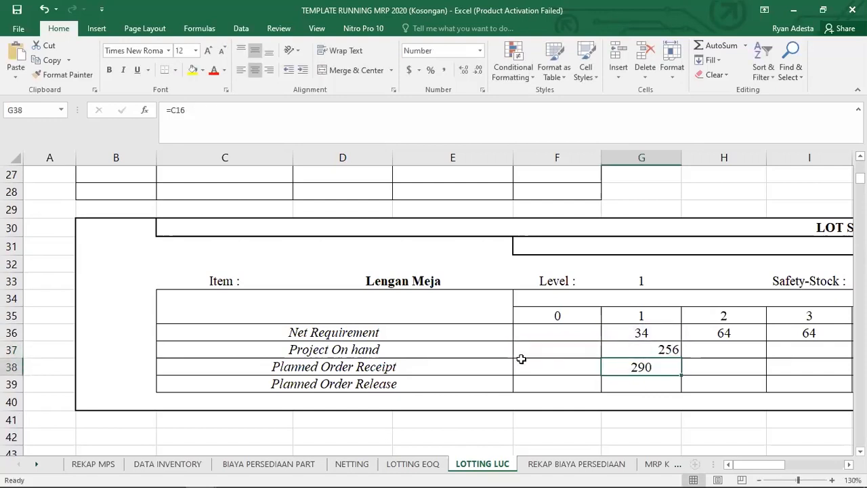
- Start a new period combination by entering 6 in B18
key("alt+Tab")
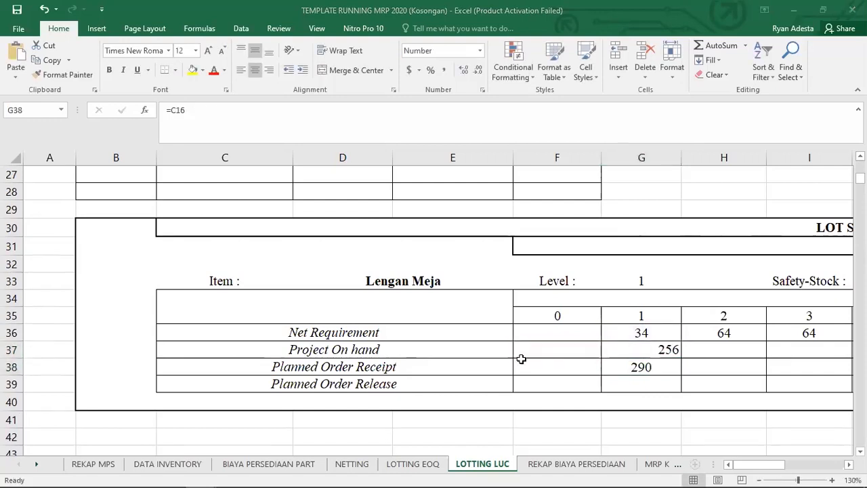
key("alt+Tab")
scroll(519, 358, "up", 6)
scroll(170, 295, "down", 1)
scroll(663, 388, "down", 4)
scroll(664, 388, "down", 3)
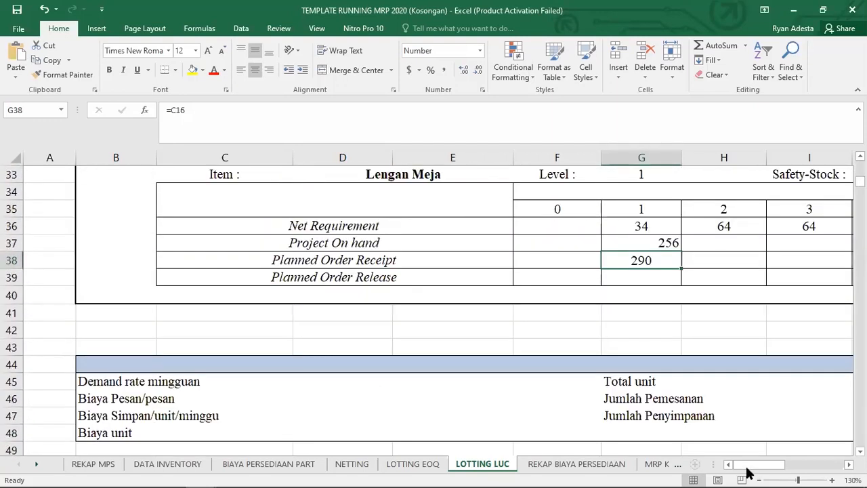
scroll(351, 278, "up", 9)
scroll(230, 271, "down", 3)
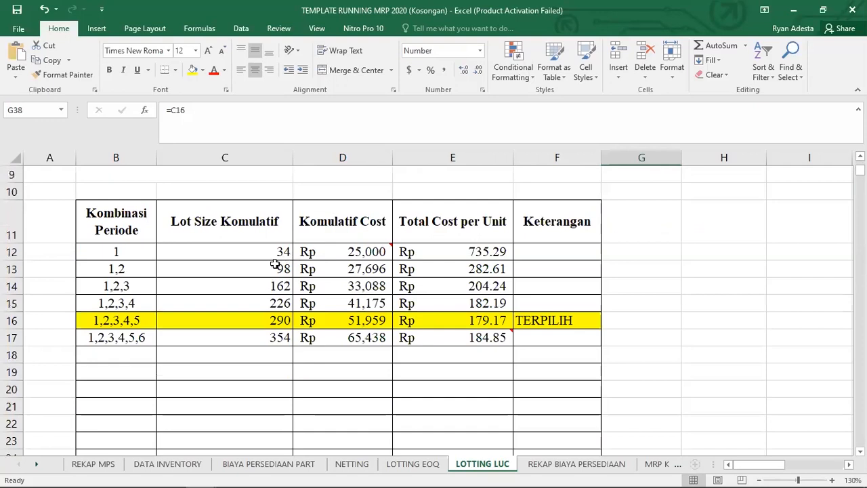
left_click(139, 275)
type("6")
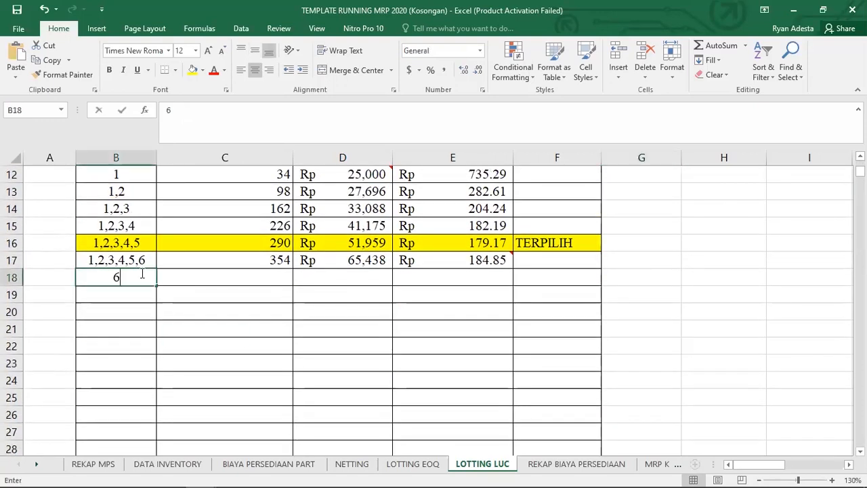
key("Return")
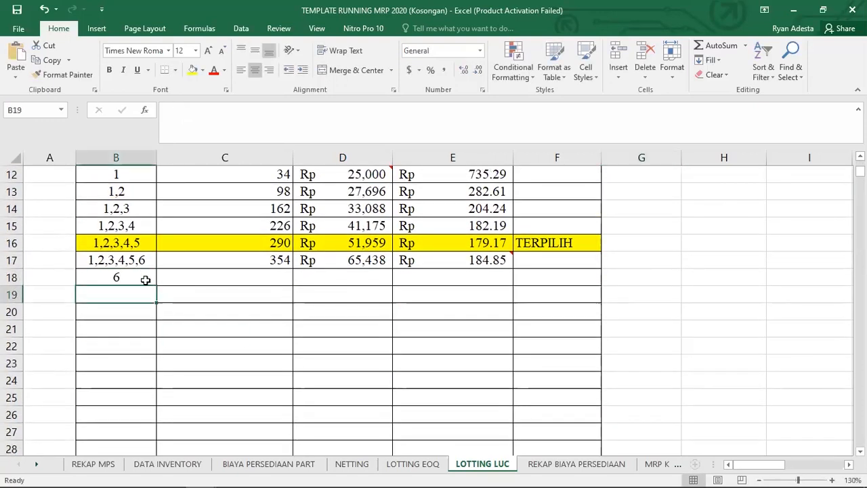
- Link the Lot Size Komulatif in C18 to the period 6 Net Requirement with =L36
scroll(146, 279, "up", 1)
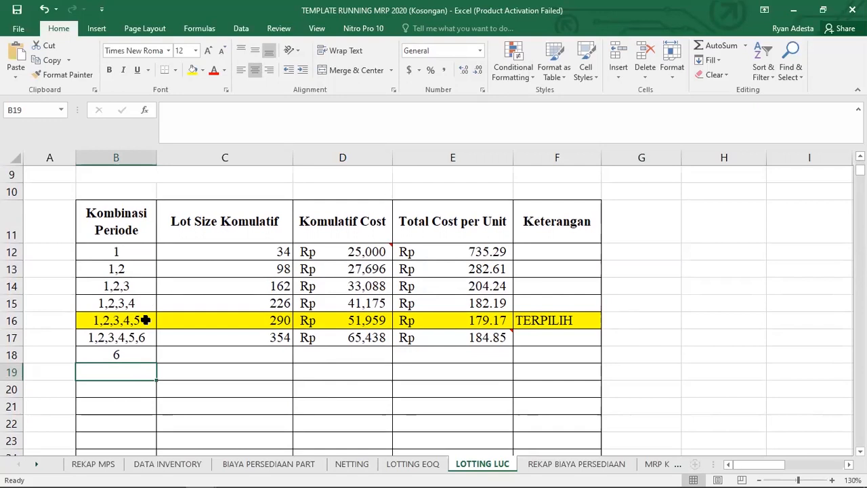
left_click(261, 353)
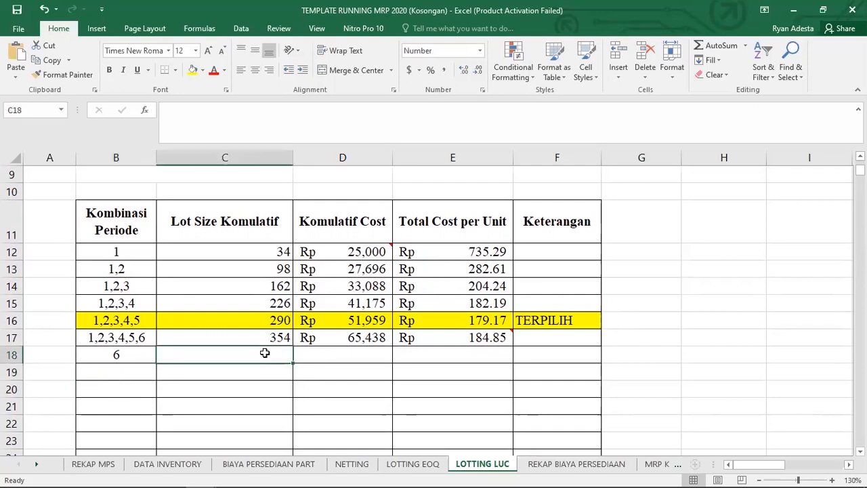
type("=")
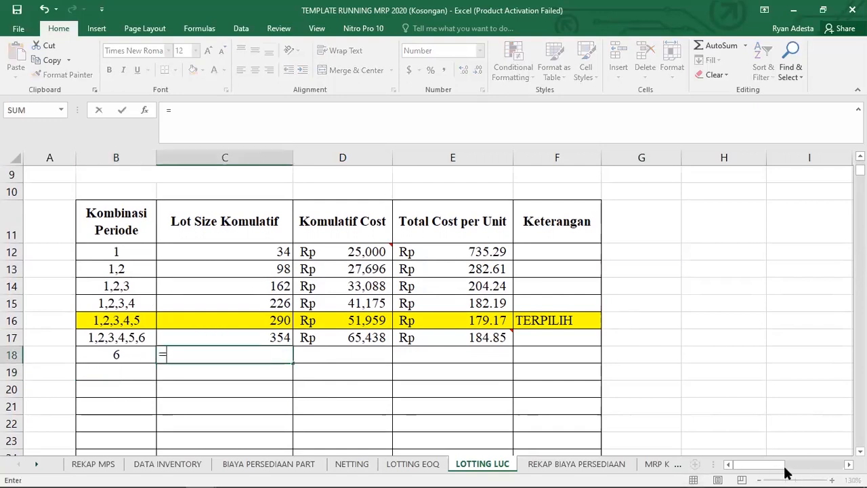
scroll(741, 401, "down", 7)
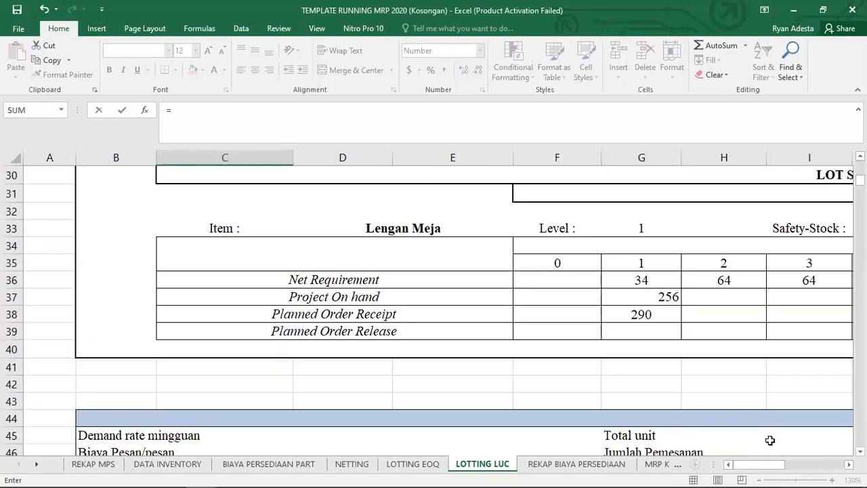
left_click_drag(770, 469, 789, 468)
left_click(708, 280)
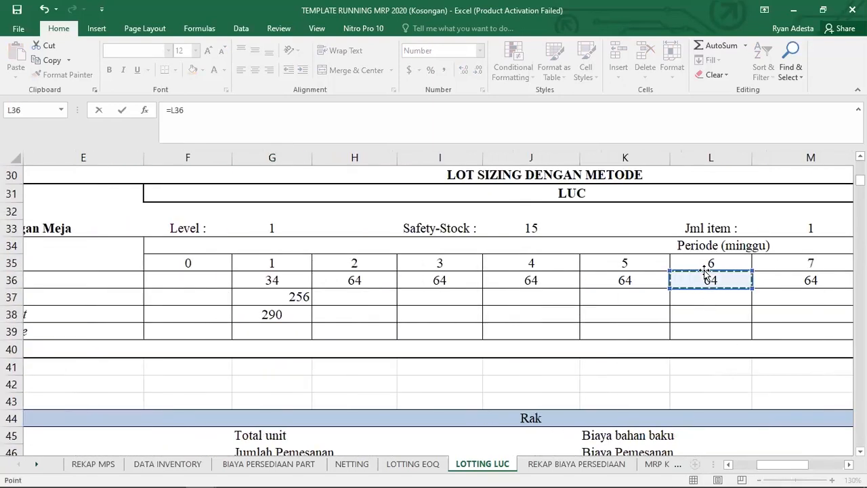
key("Return")
- Set the Komulatif Cost in D18 to reference the Biaya Pesan/pesan value in D6
scroll(394, 335, "up", 3)
left_click(211, 325)
left_click(227, 337)
type("=")
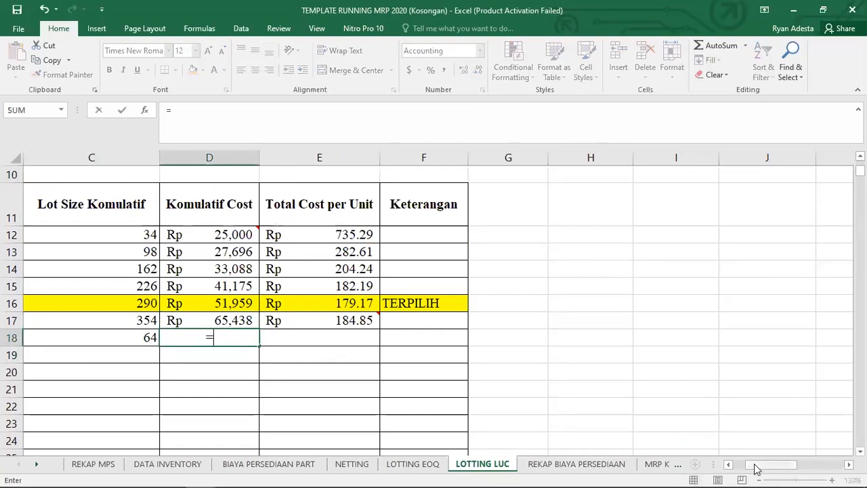
left_click_drag(757, 468, 740, 468)
scroll(414, 326, "up", 1)
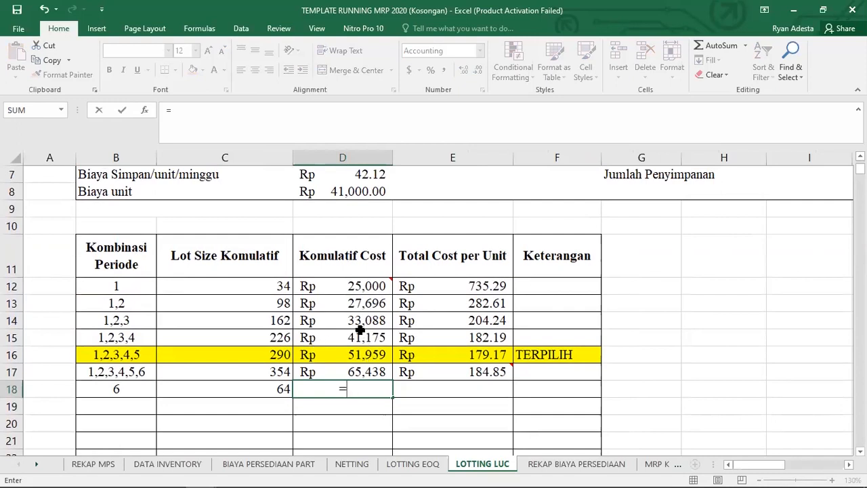
scroll(353, 214, "up", 1)
left_click(354, 214)
key("Return")
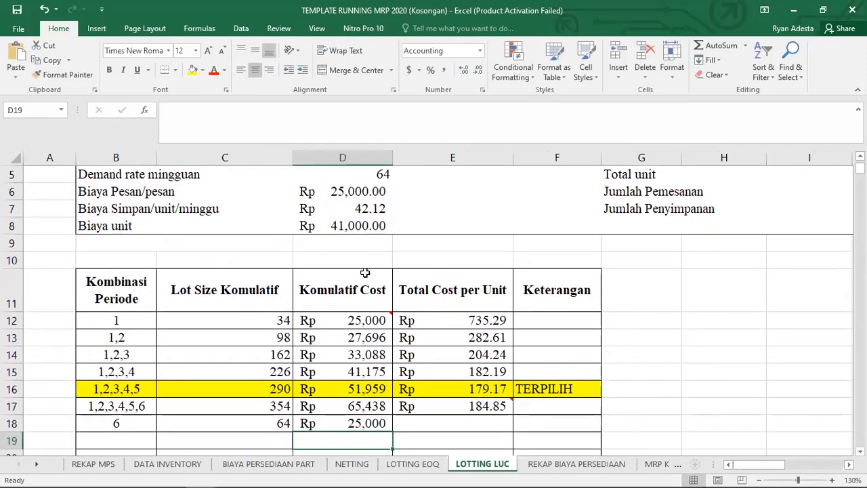
- Copy the Total Cost per Unit formula from E17 down to E18
scroll(419, 372, "down", 1)
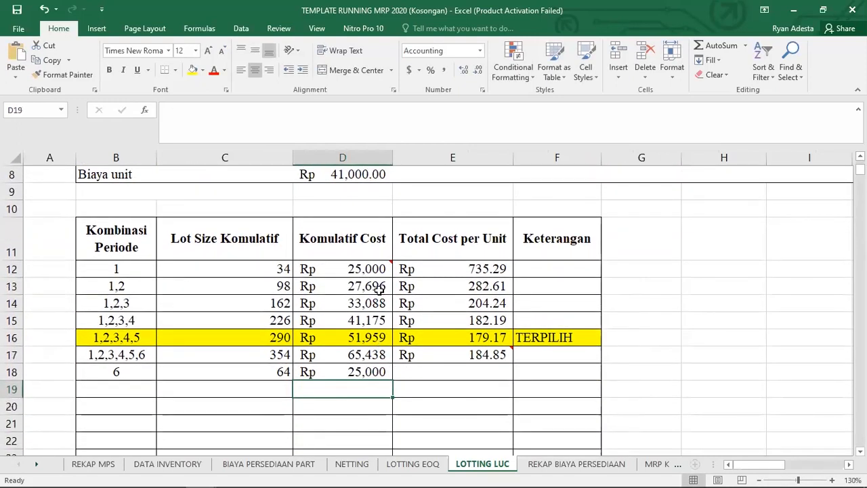
left_click(449, 370)
left_click(451, 354)
left_click_drag(511, 375, 510, 377)
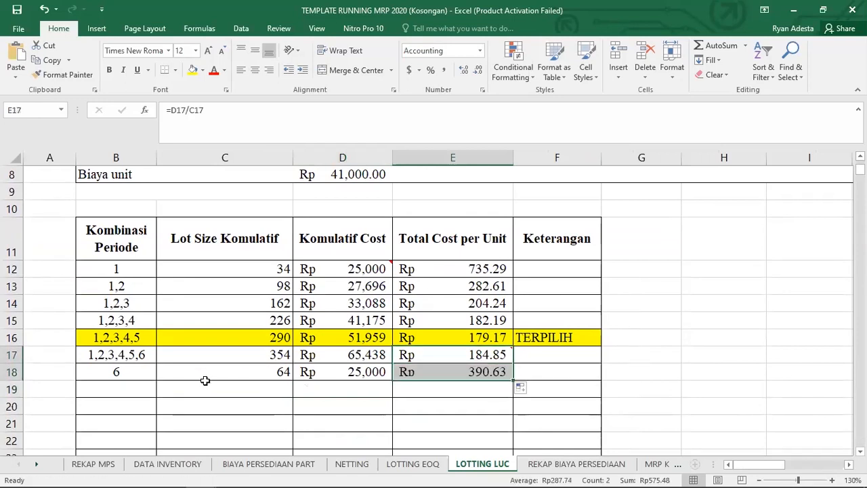
- Enter the period combination 6,7 in B19
left_click(128, 389)
type("6,")
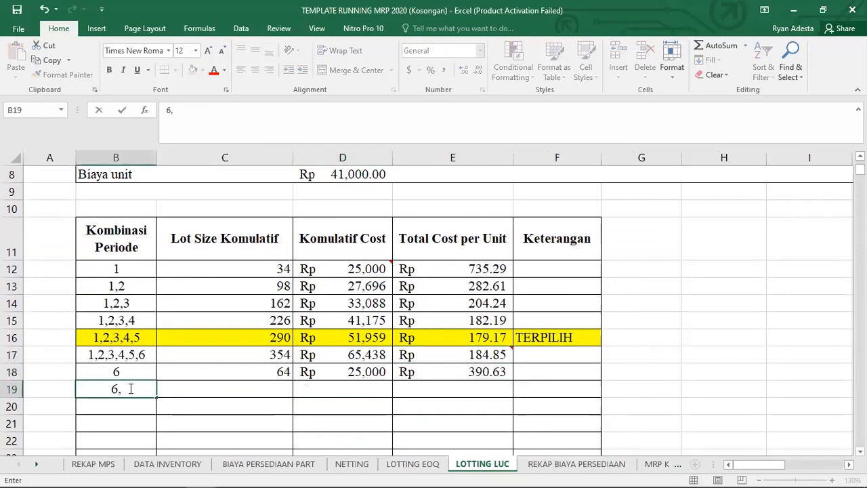
type("7")
key("Return")
- Sum the Net Requirements of periods 6 and 7 in the Lot Size Komulatif cell C19 with =SUM(L36:M36)
left_click(185, 392)
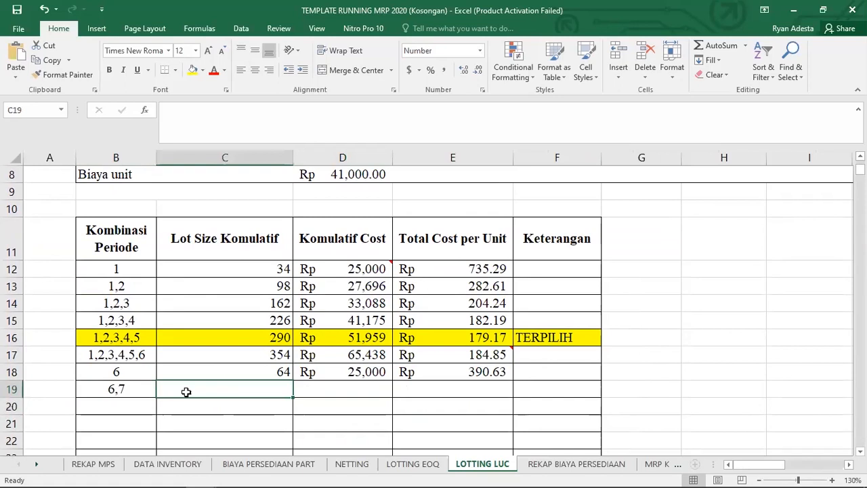
type("=sum(")
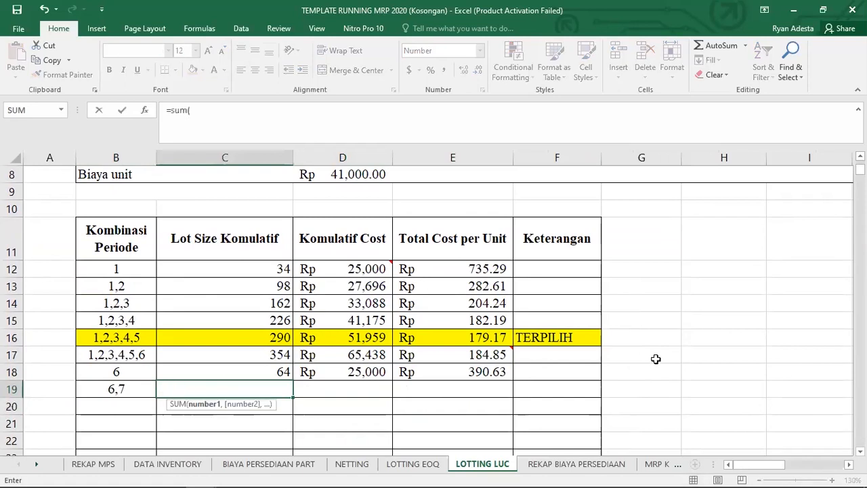
scroll(657, 358, "down", 7)
left_click_drag(784, 464, 816, 464)
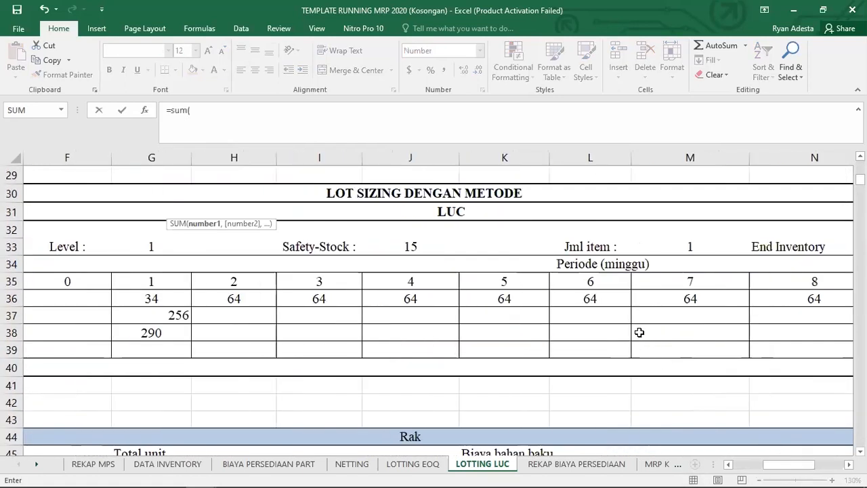
left_click(618, 298)
key("Return")
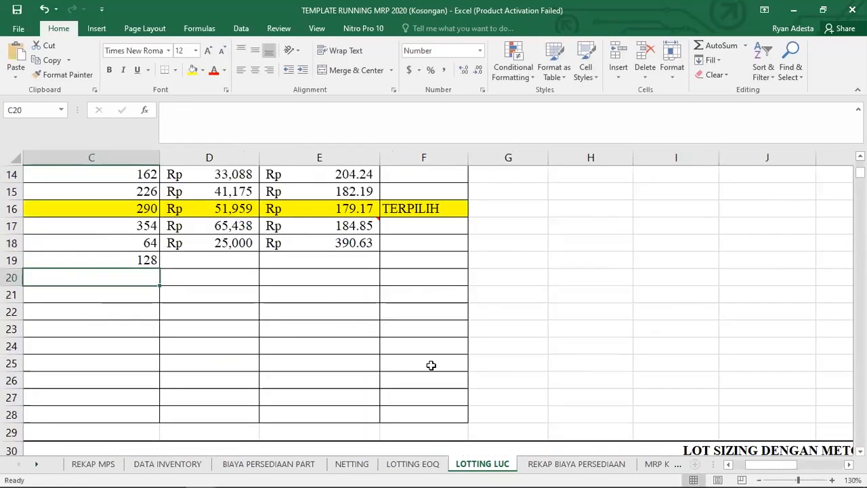
- Begin the Komulatif Cost formula in D19 with the Biaya Pesan/pesan value in D6, followed by a plus sign and an opening parenthesis
left_click(198, 259)
left_click(217, 241)
left_click(235, 258)
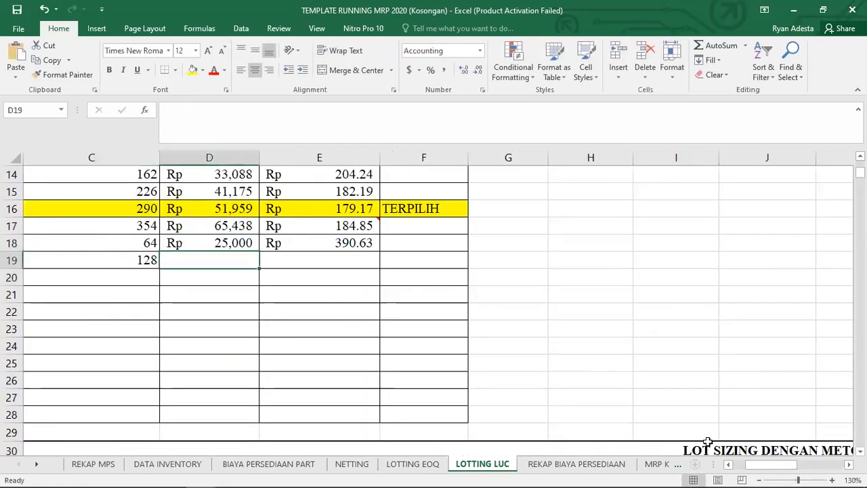
left_click_drag(751, 464, 737, 465)
scroll(409, 373, "up", 1)
scroll(404, 373, "up", 2)
scroll(379, 359, "down", 1)
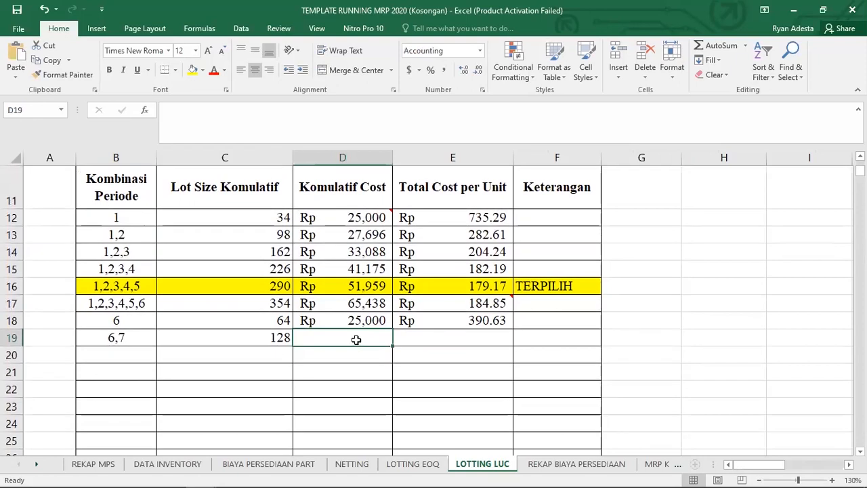
type("=")
scroll(484, 393, "up", 1)
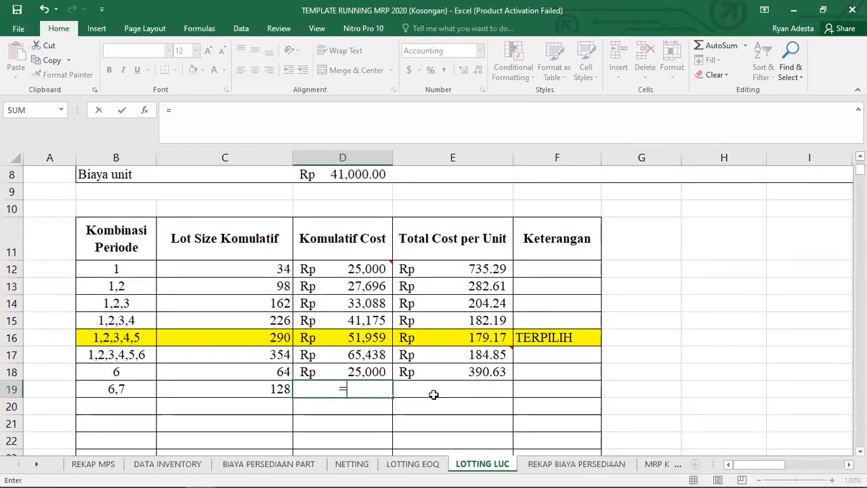
scroll(433, 394, "up", 1)
left_click(352, 192)
type("+(")
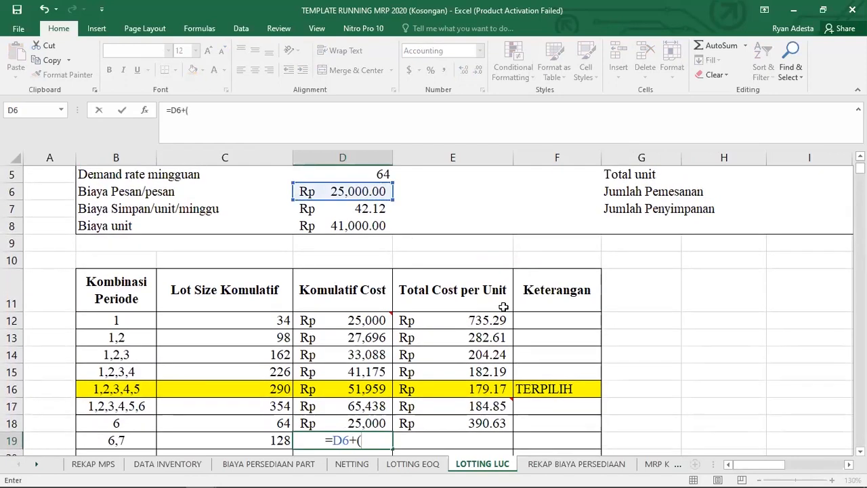
- Add 0 times the period 6 Net Requirement to the D19 formula, using the absolute reference $L$36
type("0*")
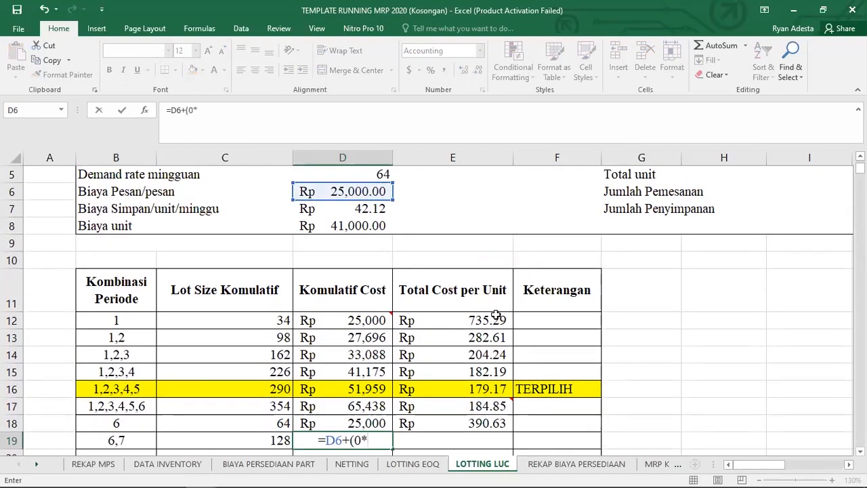
scroll(730, 343, "down", 6)
left_click_drag(761, 464, 796, 465)
left_click(716, 403)
left_click(605, 396)
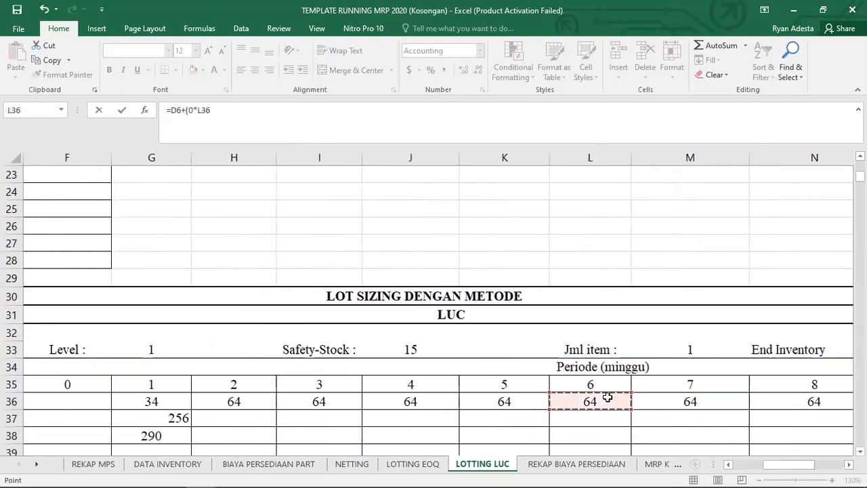
key("F4")
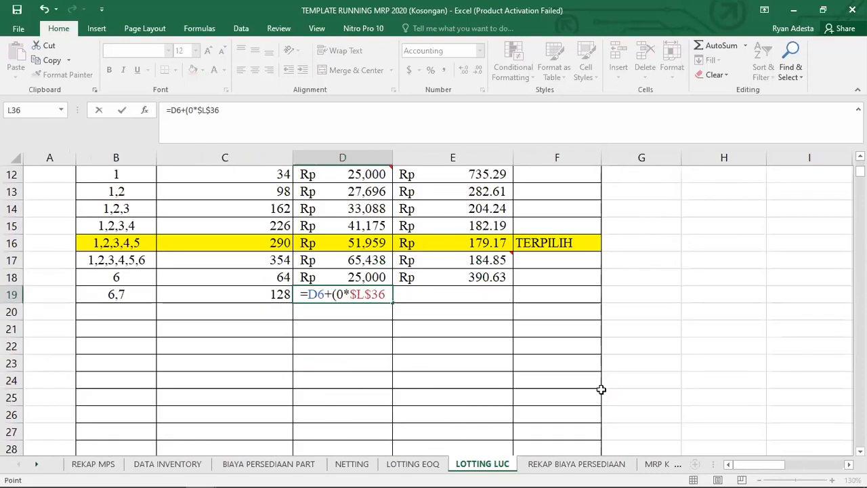
- Add the period 7 term (1*$M$36) to the Komulatif Cost formula in D19
type(")+(")
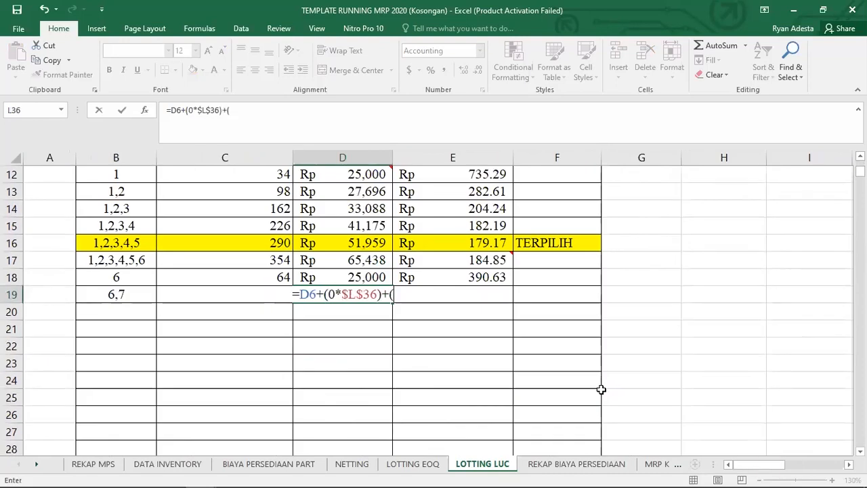
type("1*")
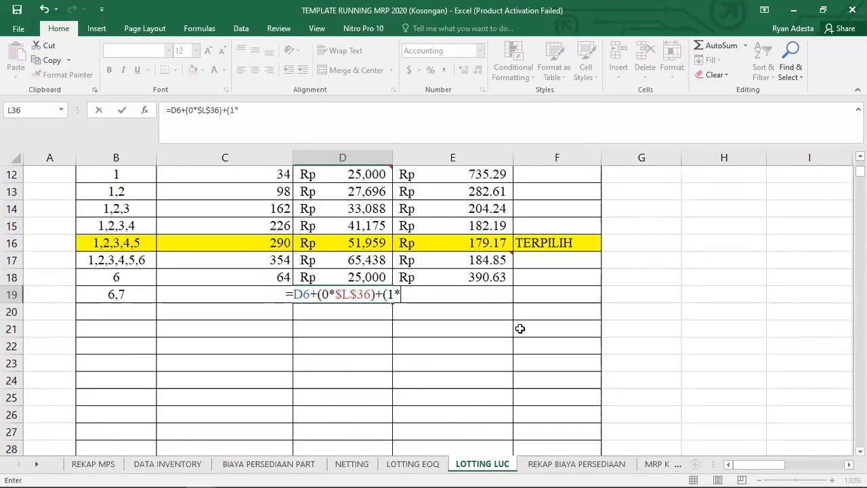
scroll(744, 449, "down", 4)
left_click_drag(745, 468, 775, 466)
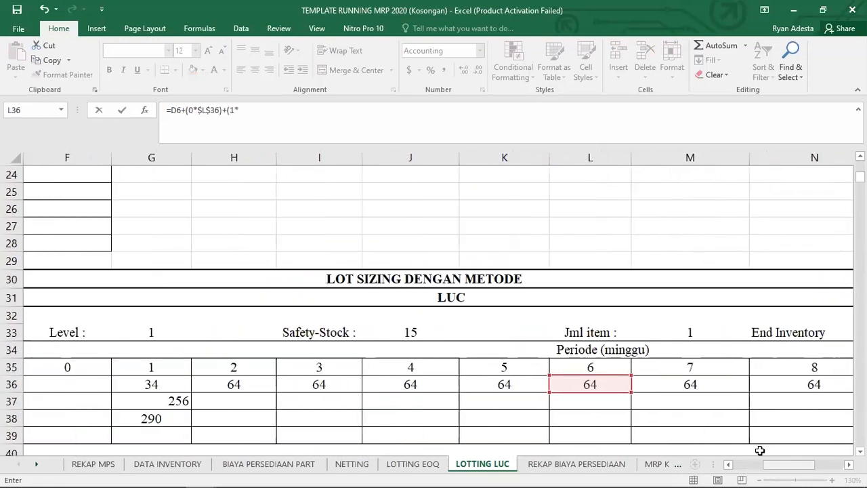
left_click(688, 385)
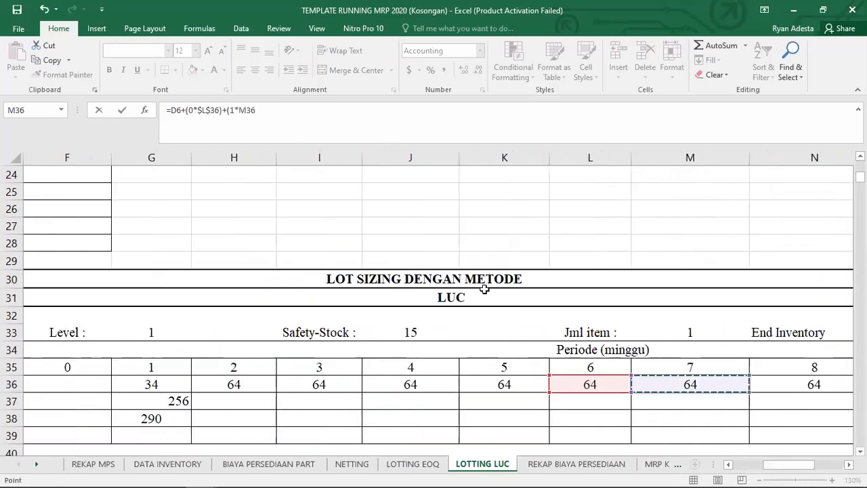
key("F4")
type(")")
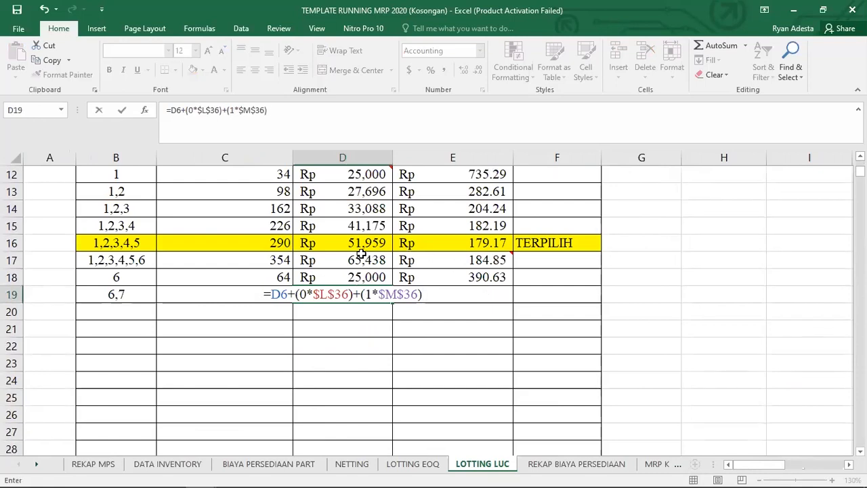
- Enclose both period terms of the D19 formula in parentheses and multiply them by the Biaya Simpan/unit/minggu value in $D$7
type(")")
key("BackSpace")
left_click(295, 296)
type("(")
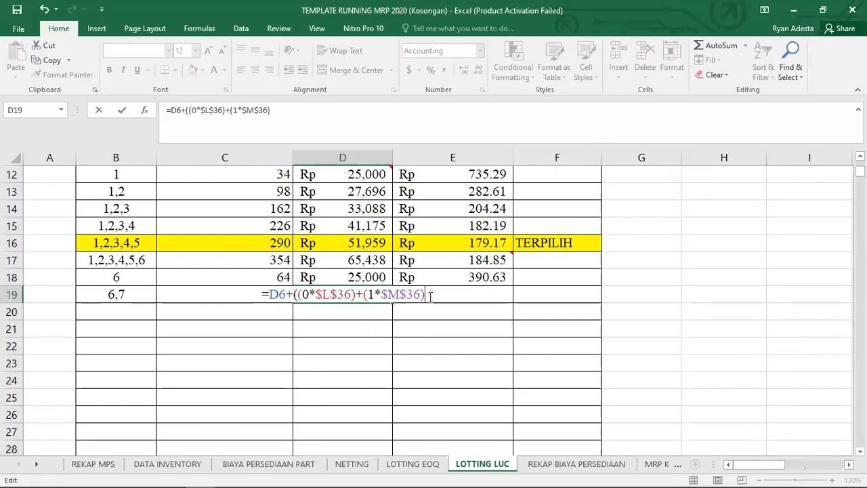
type(")*")
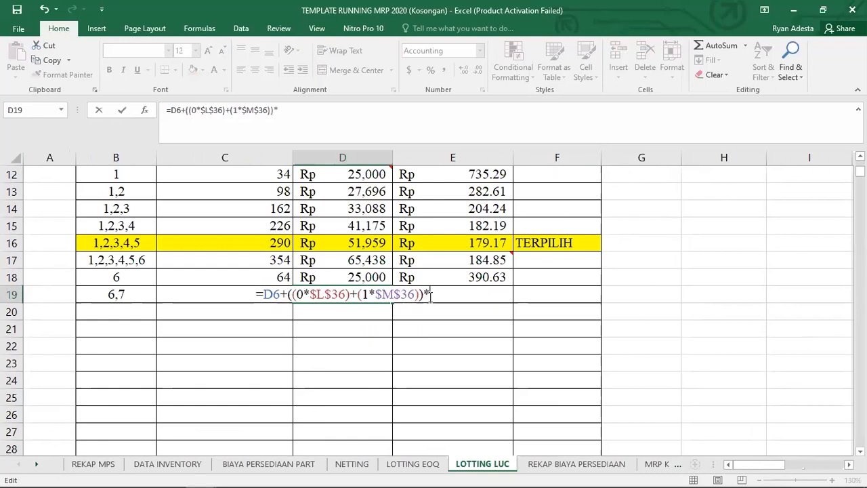
scroll(341, 301, "up", 3)
left_click(335, 243)
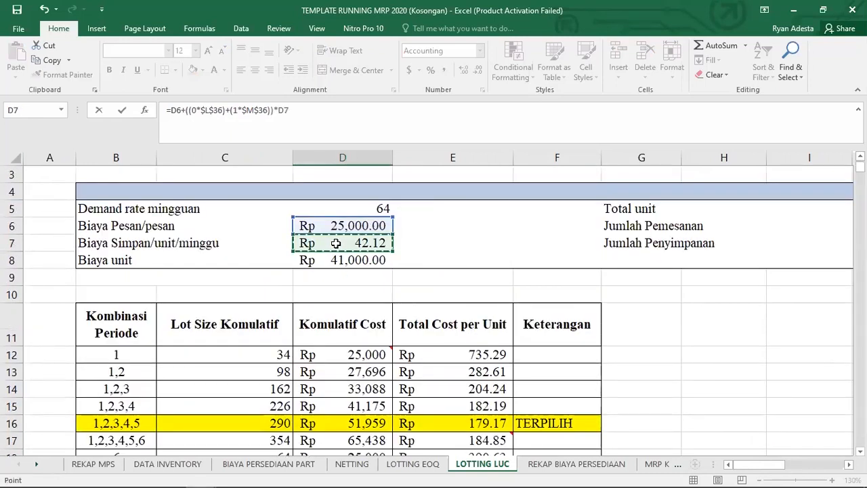
key("F4")
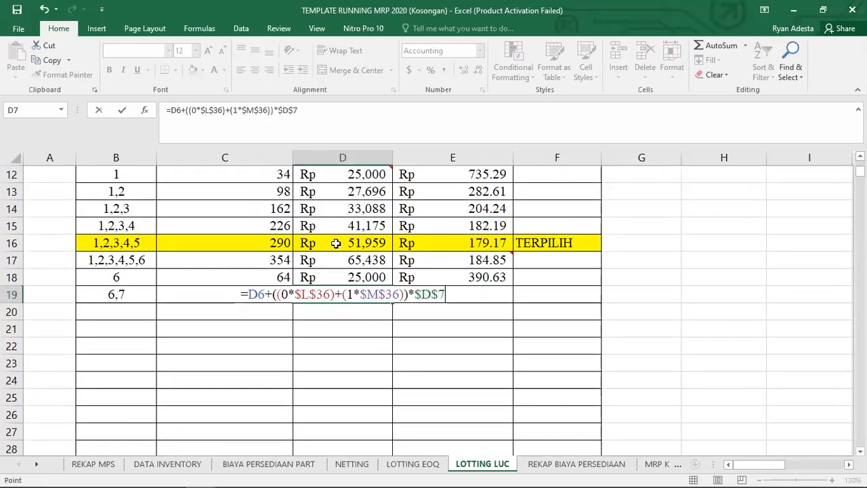
- Make the D6 reference in the D19 formula absolute as $D$6 and commit the formula
left_click(181, 110)
key("F4")
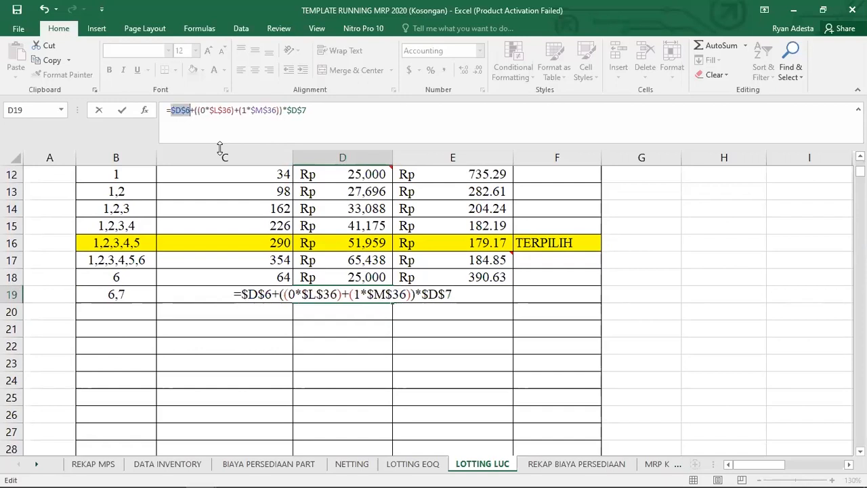
key("Return")
- Copy the Total Cost per Unit formula from E18 down to E19 and check the Komulatif Cost formulas in D17 and D19
left_click(474, 278)
left_click_drag(510, 287, 511, 298)
left_click(373, 279)
left_click(365, 260)
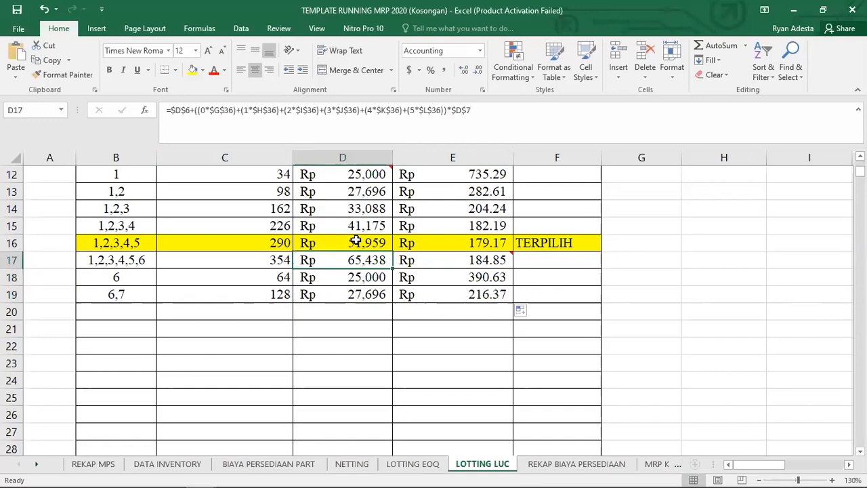
left_click(372, 291)
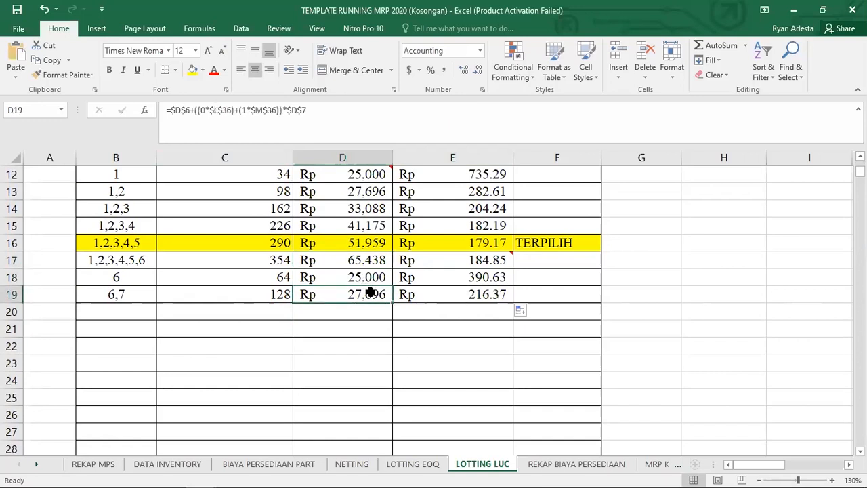
- Enter the period combination 6,7,8 in B20
left_click(136, 311)
type("6,7,8")
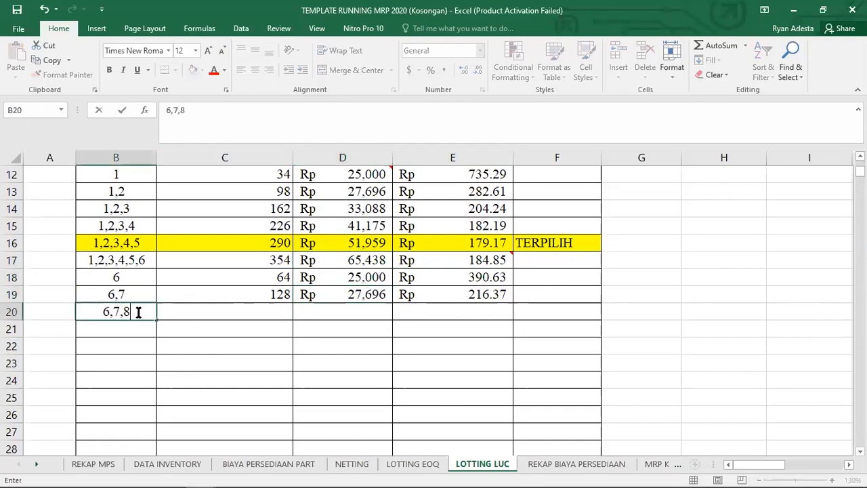
key("Return")
- Sum the Net Requirements of periods 6 to 8 in the Lot Size Komulatif cell C20
left_click(217, 299)
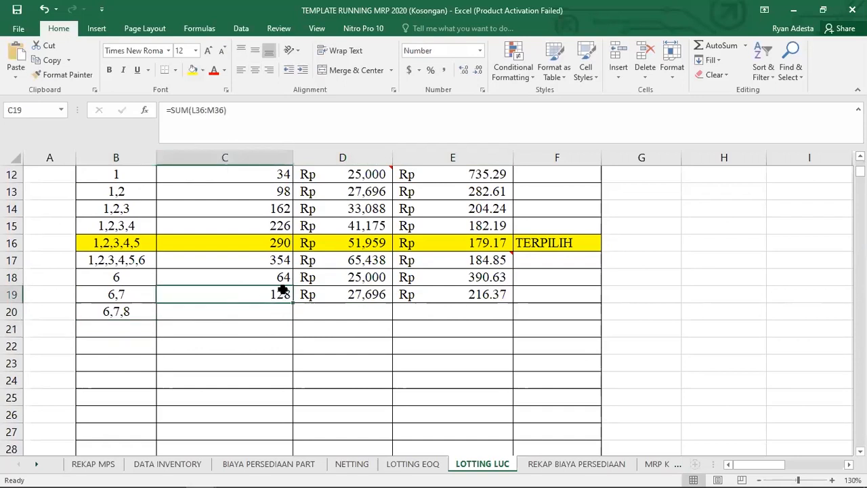
left_click(274, 309)
type("=")
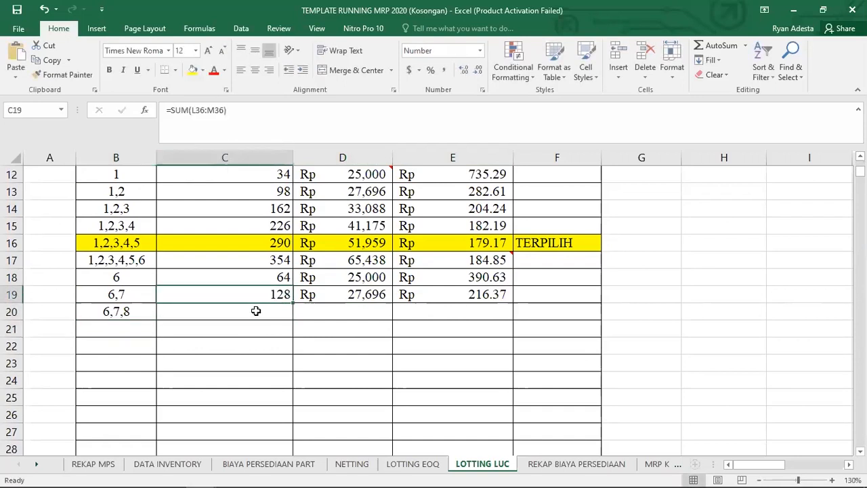
left_click(254, 309)
type("=")
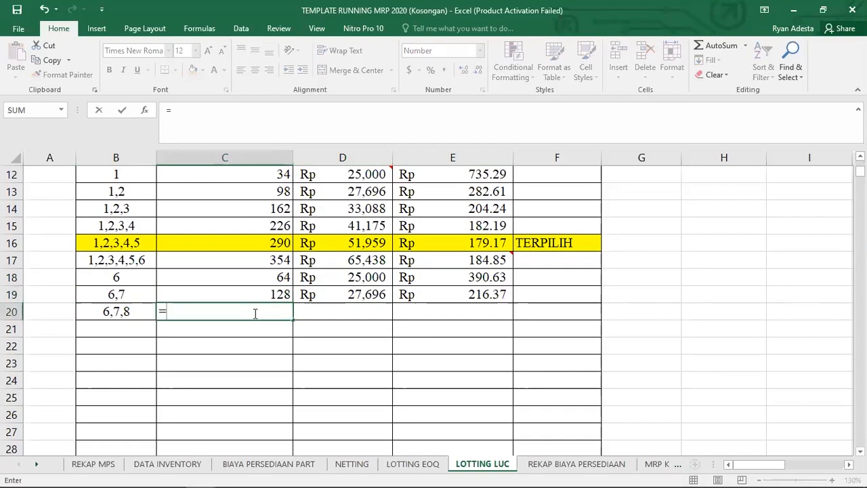
type("sum(")
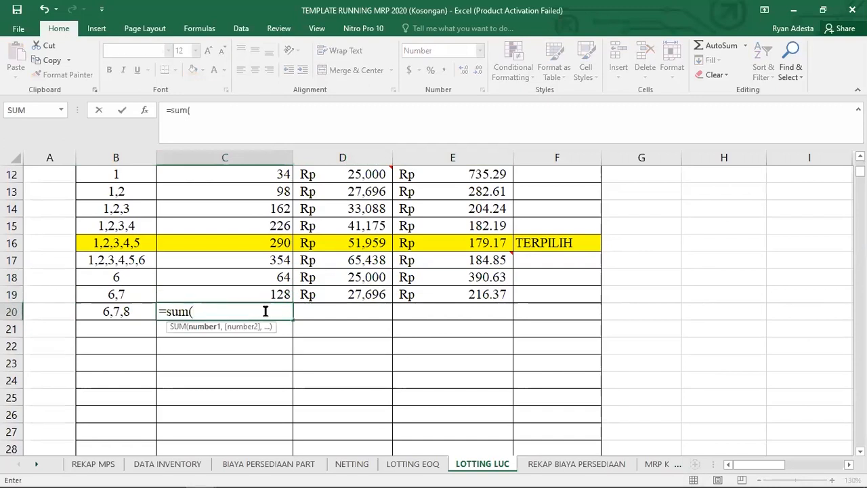
type("L")
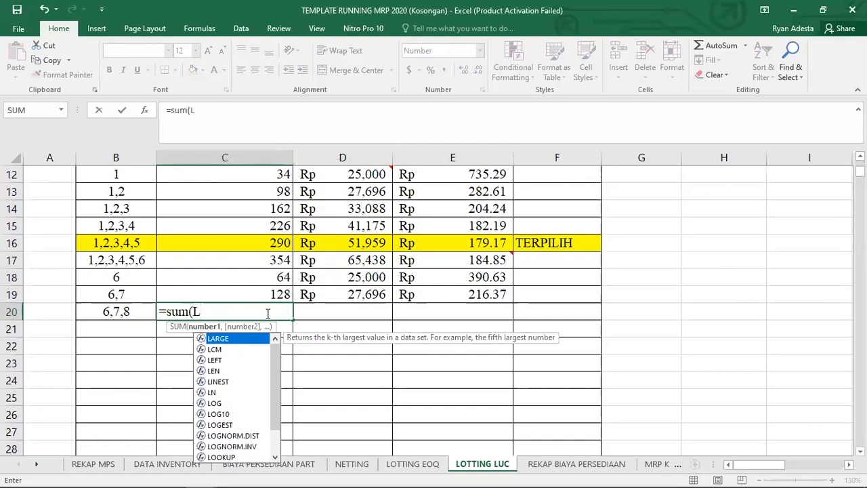
key("BackSpace")
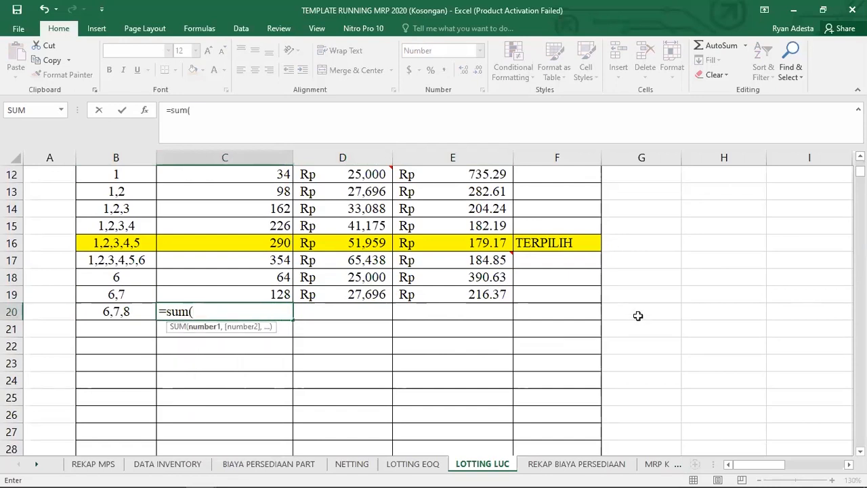
scroll(643, 318, "down", 3)
scroll(724, 422, "up", 1)
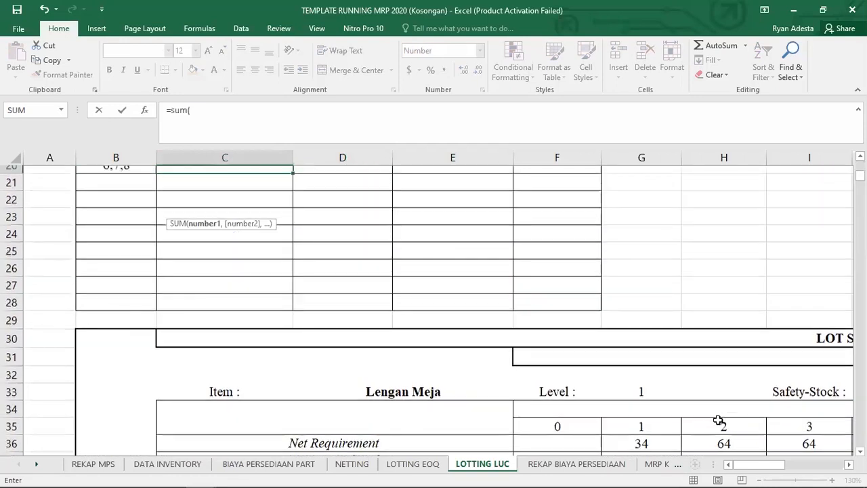
scroll(718, 421, "down", 1)
left_click_drag(758, 466, 819, 462)
left_click(189, 384)
left_click_drag(189, 384, 378, 384)
key("Escape")
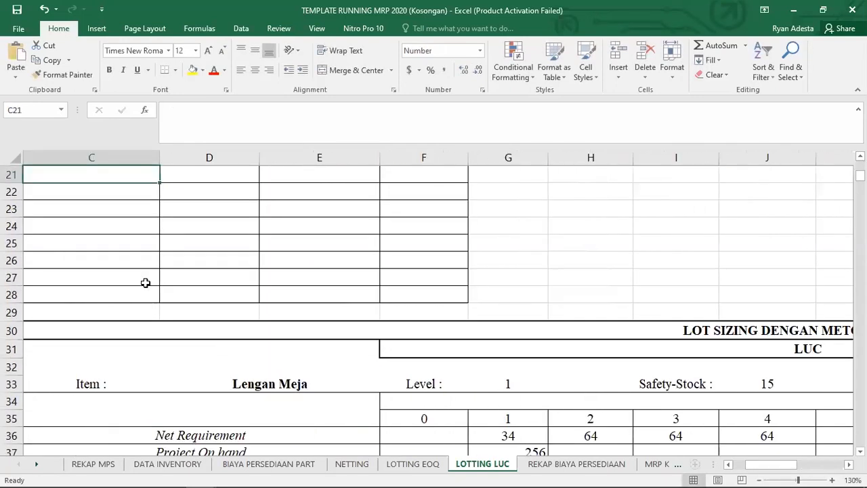
- Copy the Komulatif Cost and Total Cost per Unit formulas from D19:E19 down to row 20
scroll(459, 371, "up", 2)
left_click_drag(759, 466, 747, 467)
scroll(366, 335, "up", 1)
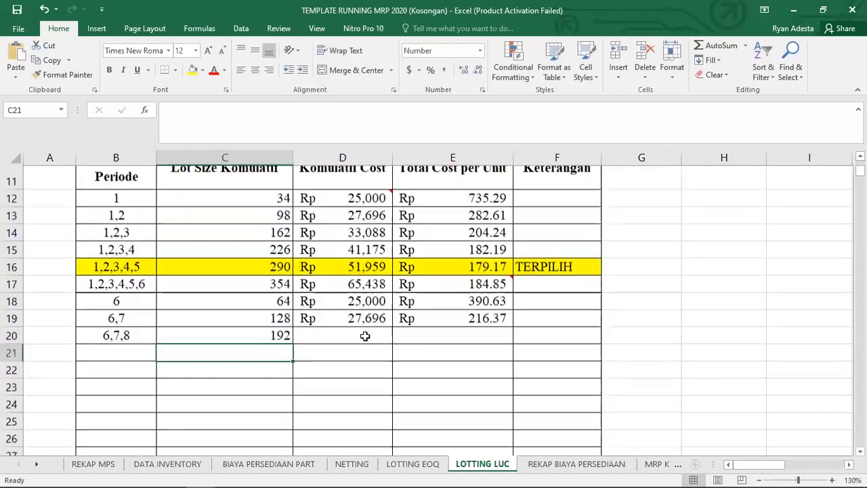
left_click(312, 295)
left_click_drag(417, 292, 513, 317)
- Add the holding term (2*$N$36) inside the brackets of the Komulatif Cost formula in D20
left_click(374, 309)
left_click(279, 111)
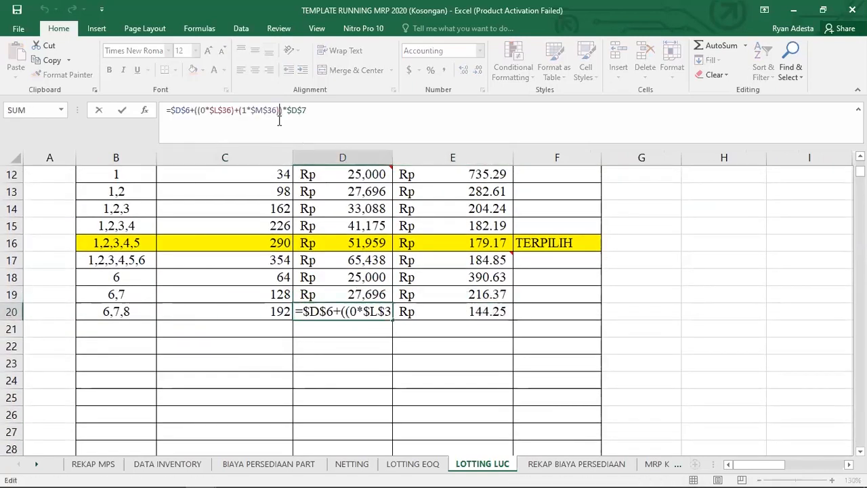
type("+(")
type("2")
key("BackSpace")
type("(2")
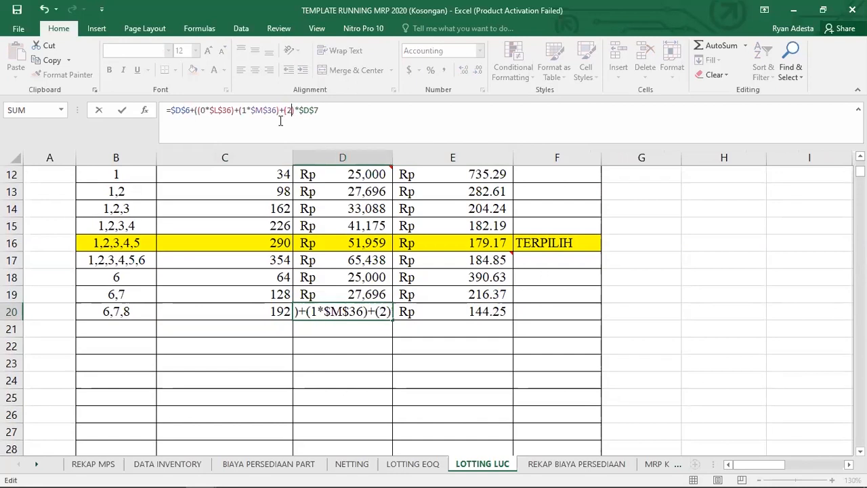
type("*$")
type("N$")
type("36")
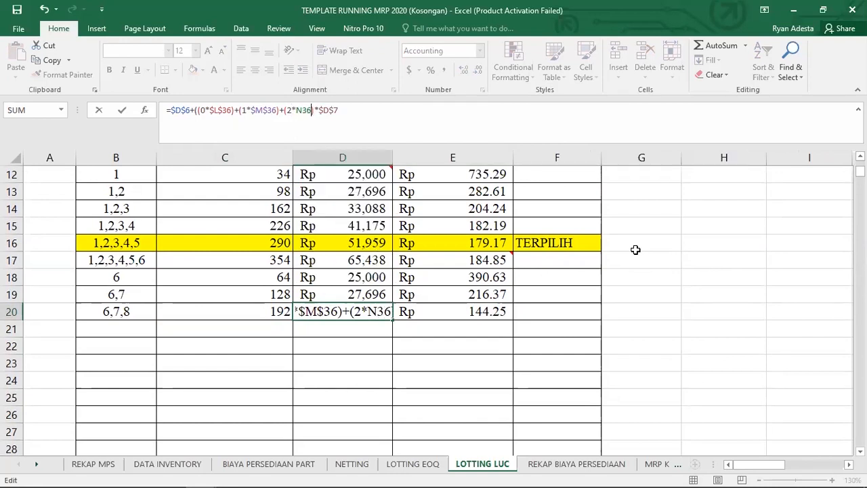
key("F4")
key("Return")
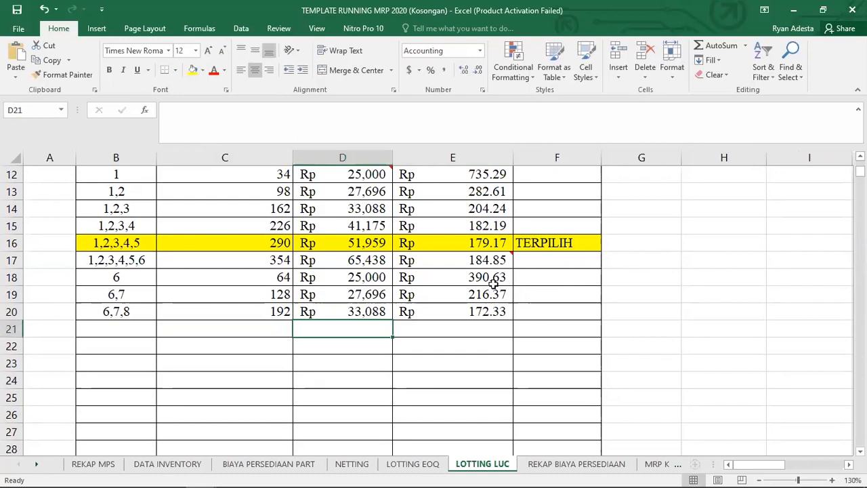
- Enter the period combination 6,7,8,9 in B21
left_click(145, 329)
type("6")
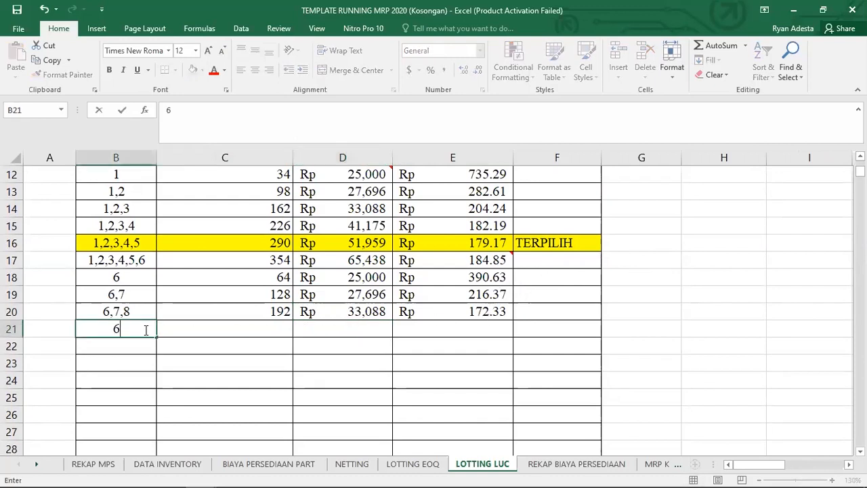
type(",7,8,9")
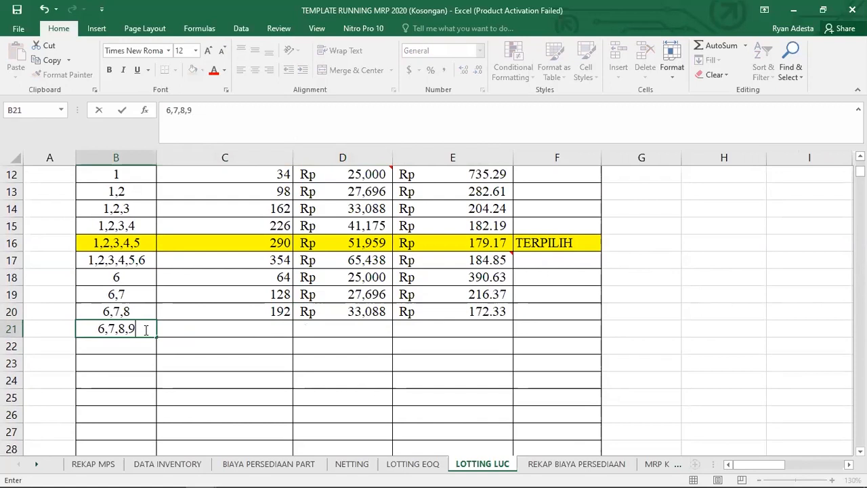
key("Return")
- Sum the Net Requirements of periods 6 to 9 in the Lot Size Komulatif cell C21
left_click(273, 310)
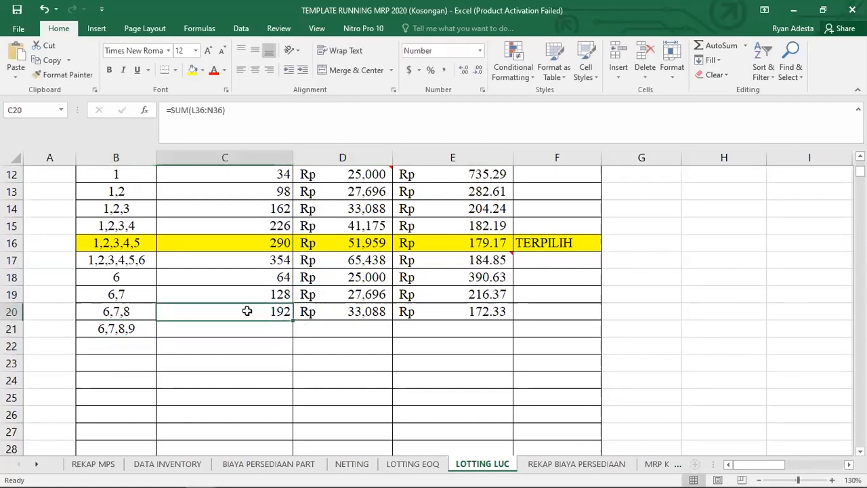
left_click(263, 327)
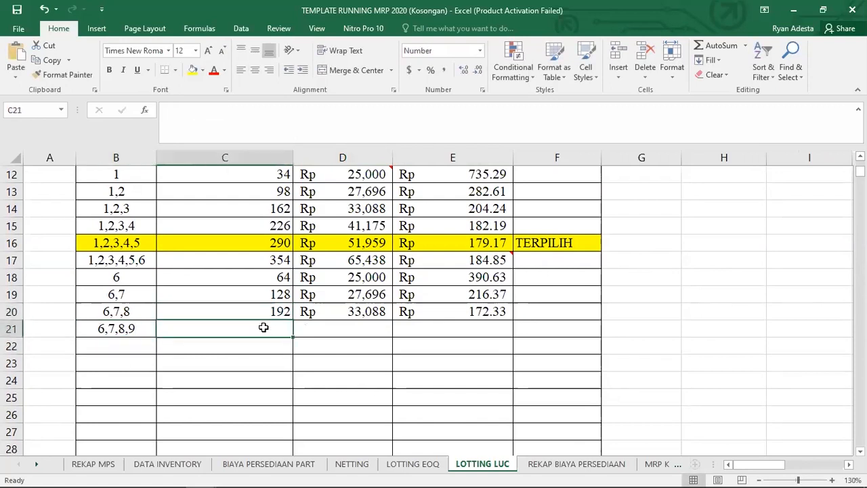
type("=")
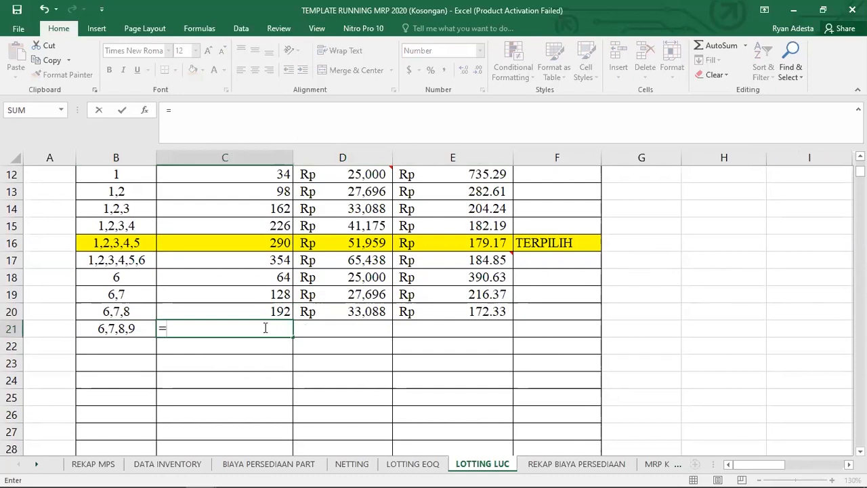
type("sum(")
scroll(582, 328, "down", 5)
left_click_drag(745, 464, 796, 465)
left_click_drag(371, 328, 642, 332)
key("Return")
- Copy the Komulatif Cost and Total Cost per Unit formulas from D20:E20 down to row 21
scroll(211, 257, "up", 3)
left_click(256, 309)
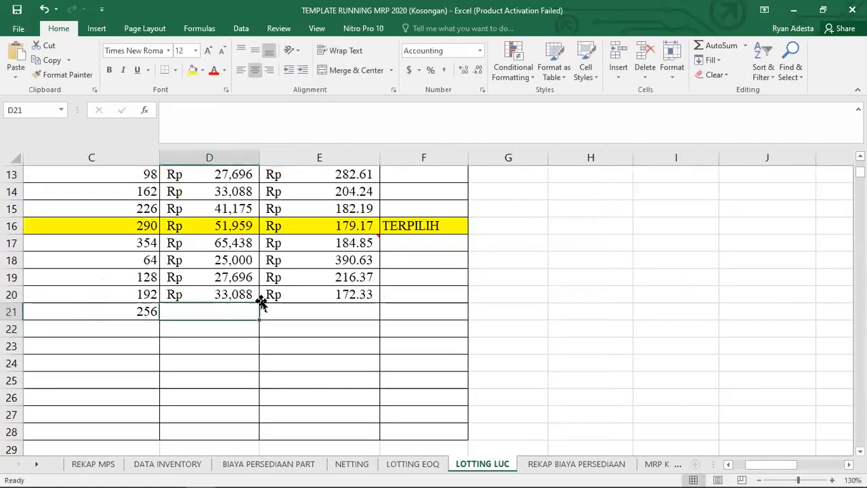
left_click(233, 294)
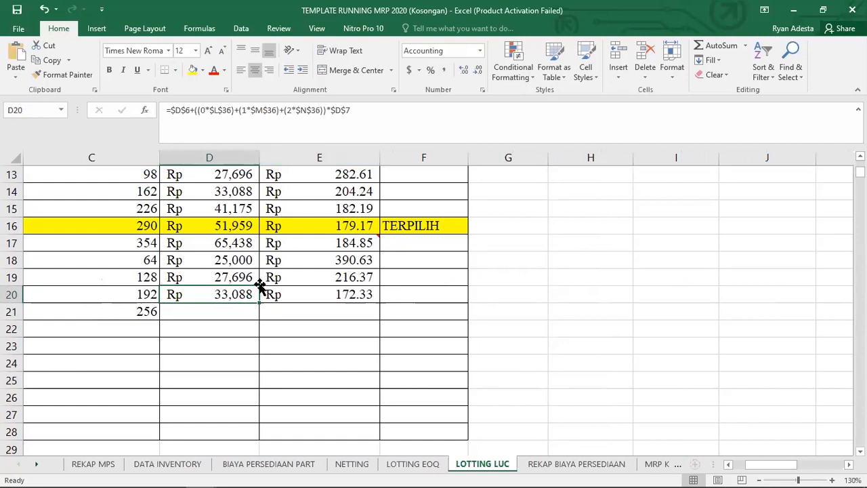
left_click_drag(244, 295, 368, 307)
left_click(354, 299)
left_click_drag(245, 295, 308, 305)
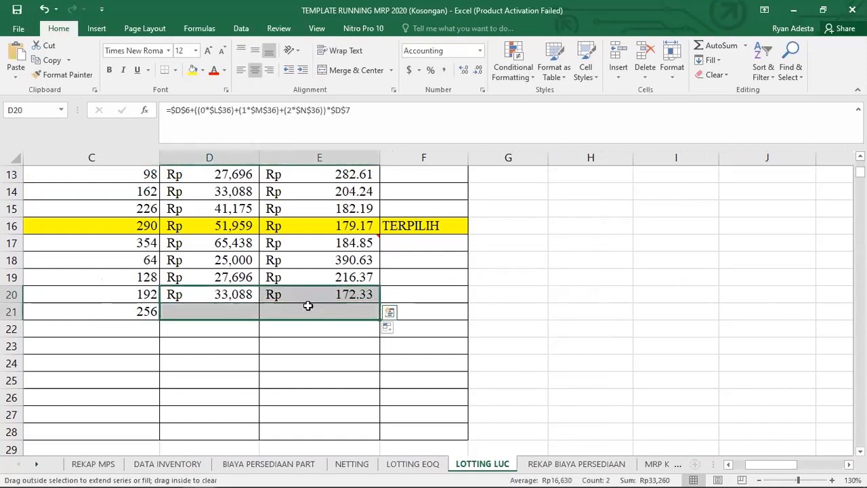
- Add the holding term (3*$O$36) inside the brackets of the Komulatif Cost formula in D21
left_click(321, 115)
type("+(")
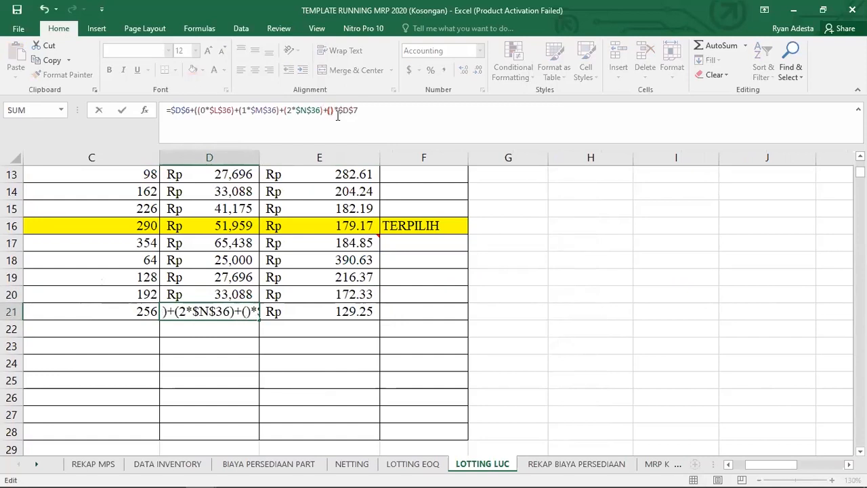
type("3*$")
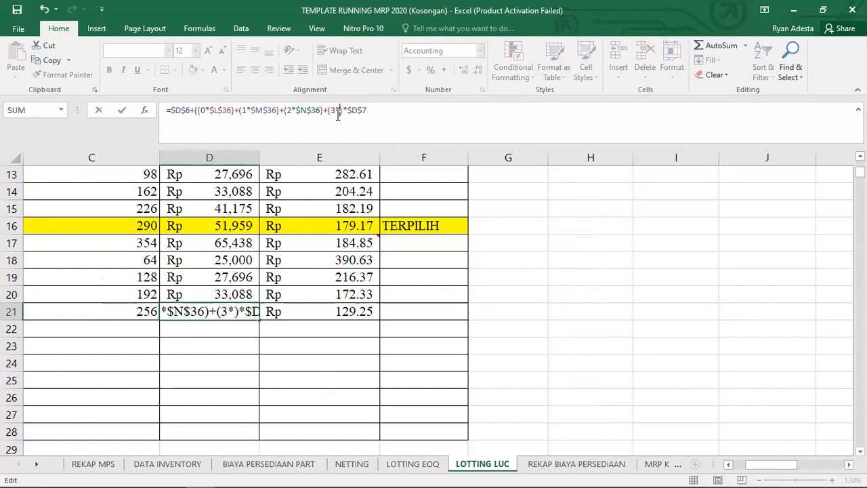
type("O$36")
key("F4")
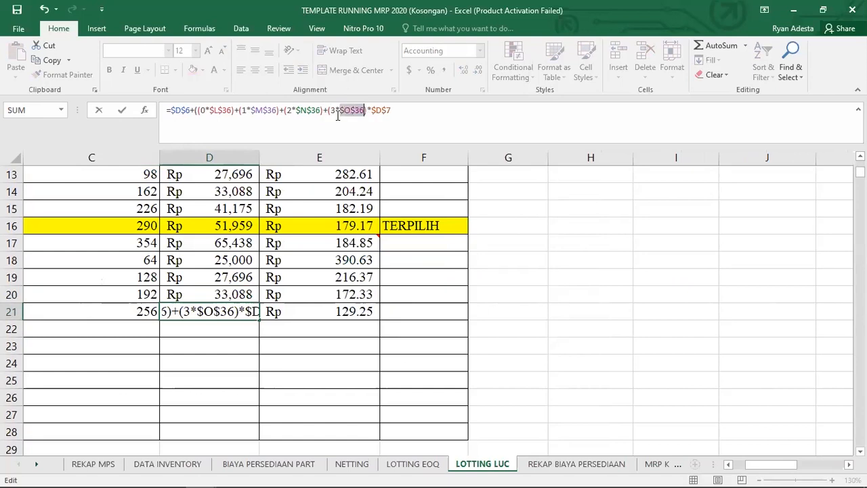
type(")")
key("Return")
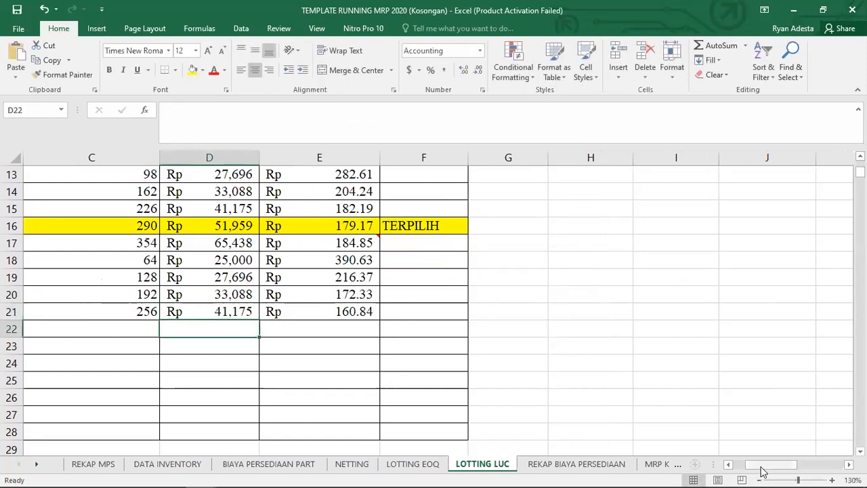
- Enter the period combination 6,7,8,9,10 in B22
scroll(764, 470, "left", 2)
left_click(135, 327)
type("6,")
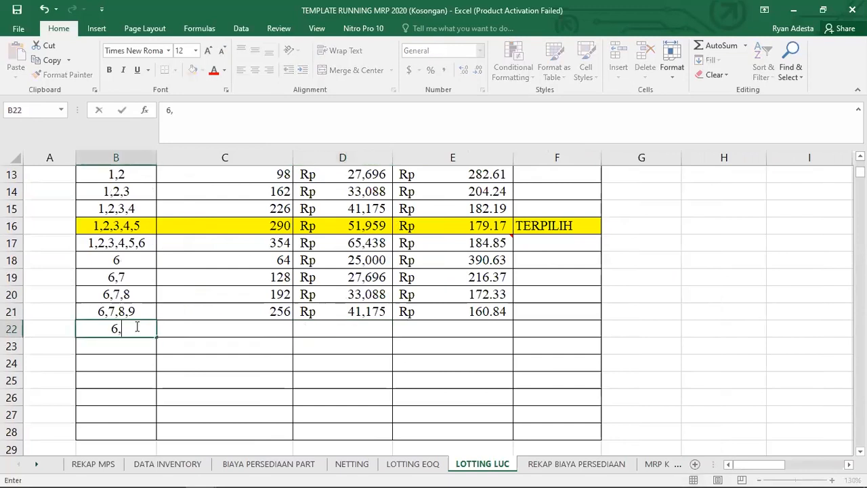
type("7,8,9,10")
key("Return")
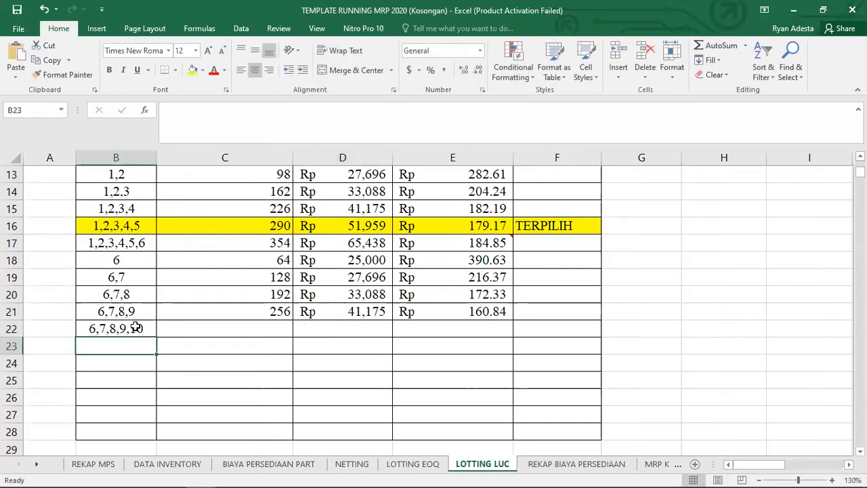
- Sum the Net Requirements of periods 6 to 10 in the Lot Size Komulatif cell C22
left_click(201, 331)
type("=")
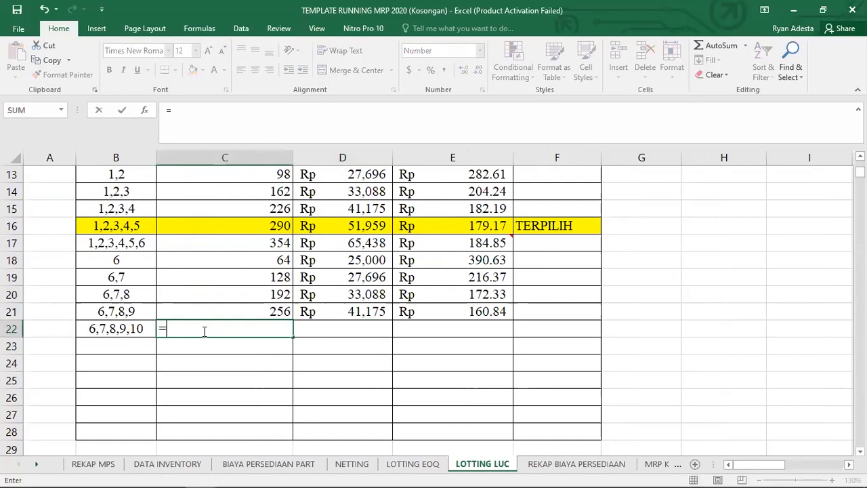
type("sum(")
scroll(540, 339, "down", 4)
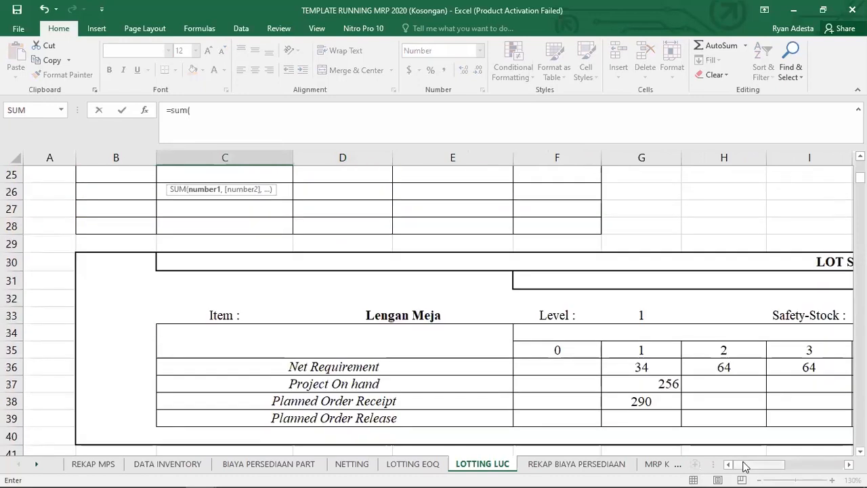
left_click_drag(744, 466, 800, 466)
left_click(161, 366)
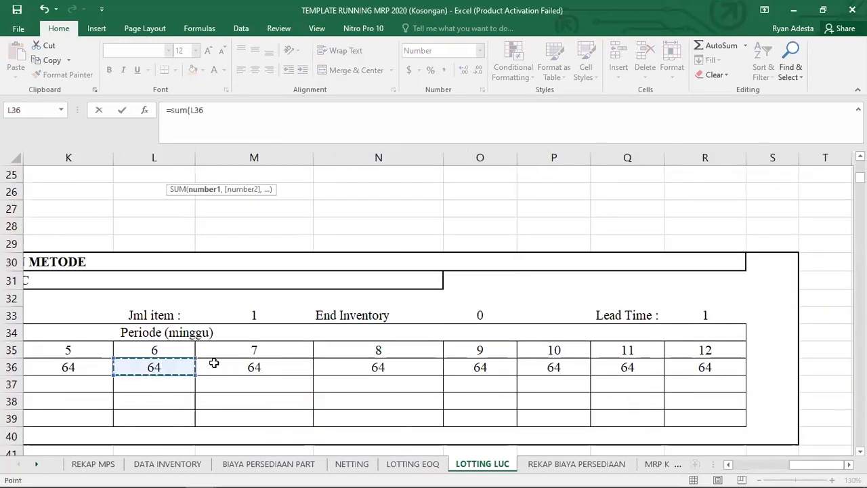
left_click(552, 364, "shift")
key("Return")
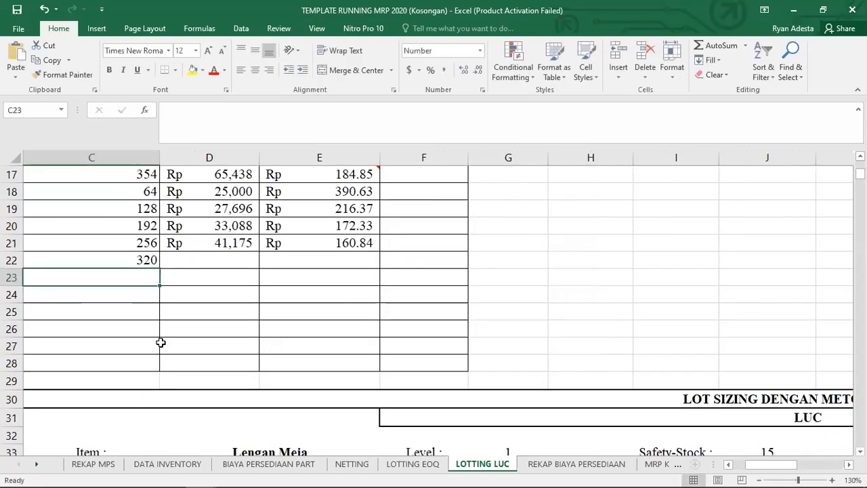
- Copy the Komulatif Cost and Total Cost per Unit formulas from D21:E21 down to row 22
left_click(191, 261)
scroll(228, 292, "up", 2)
left_click(232, 373)
left_click(236, 384)
left_click_drag(234, 374, 380, 396)
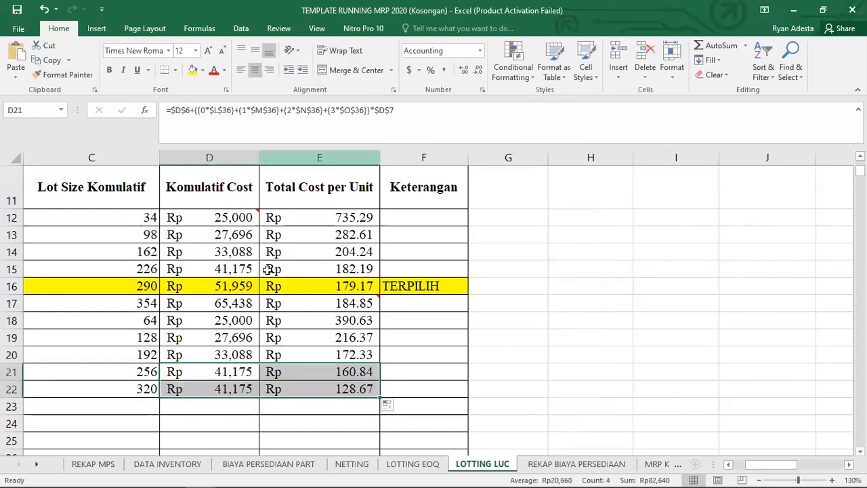
- Add the holding term (4*$P$36) inside the brackets of the Komulatif Cost formula in D22
left_click(238, 390)
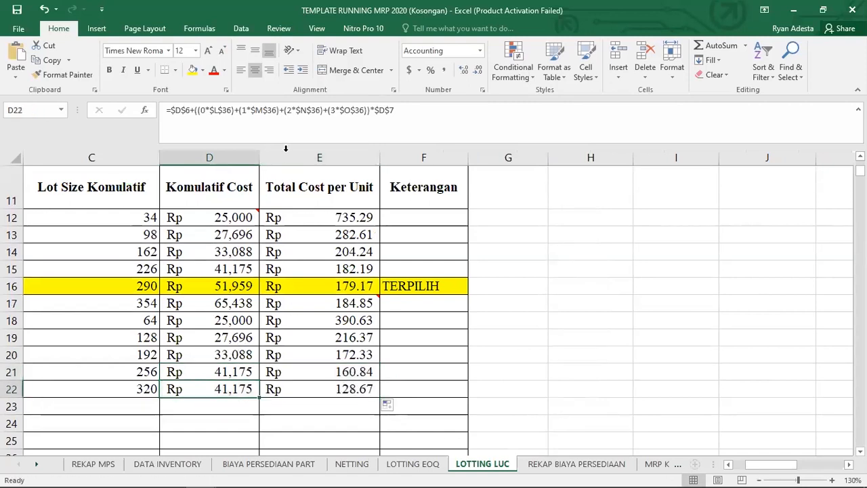
left_click(367, 121)
type("+(4*$")
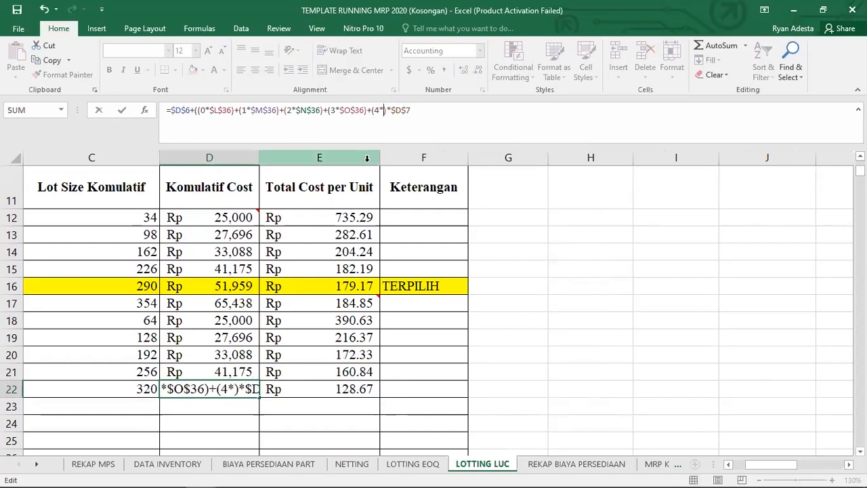
type("P$36")
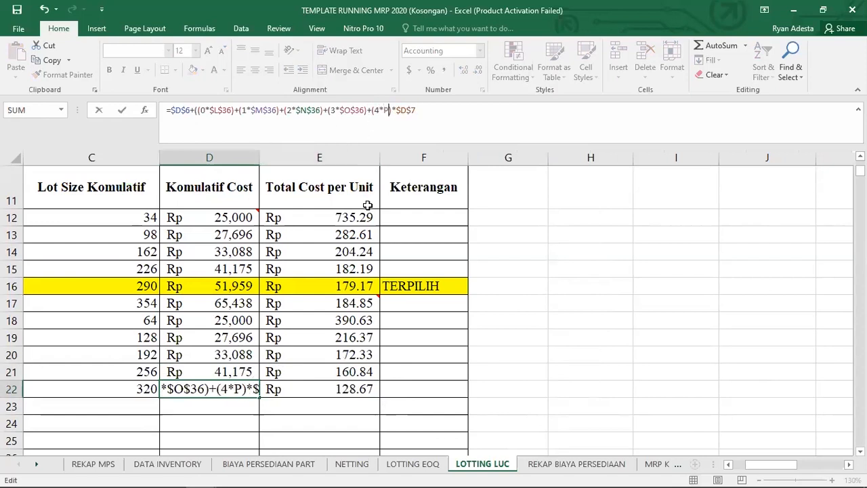
key("F4")
type(")")
key("Return")
- Mark the 6,7,8,9 combination as TERPILIH in its Keterangan cell F21
scroll(375, 355, "down", 1)
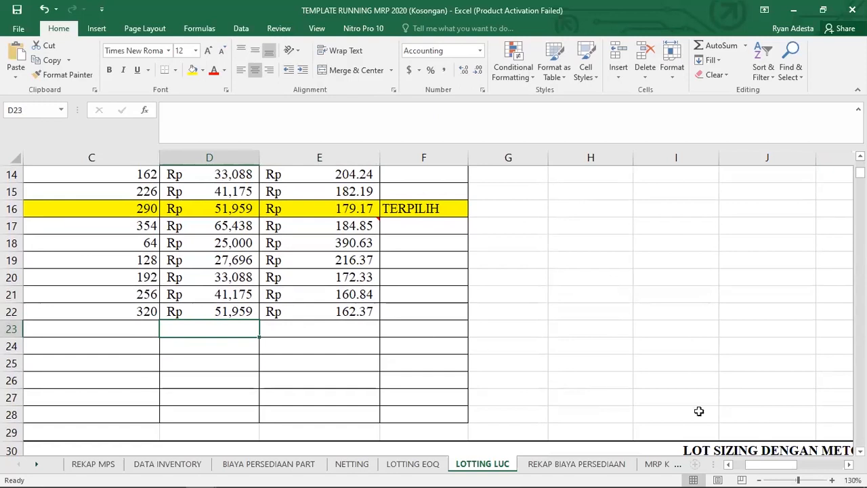
left_click_drag(754, 470, 739, 470)
scroll(563, 342, "up", 1)
left_click(536, 378)
type("TERp")
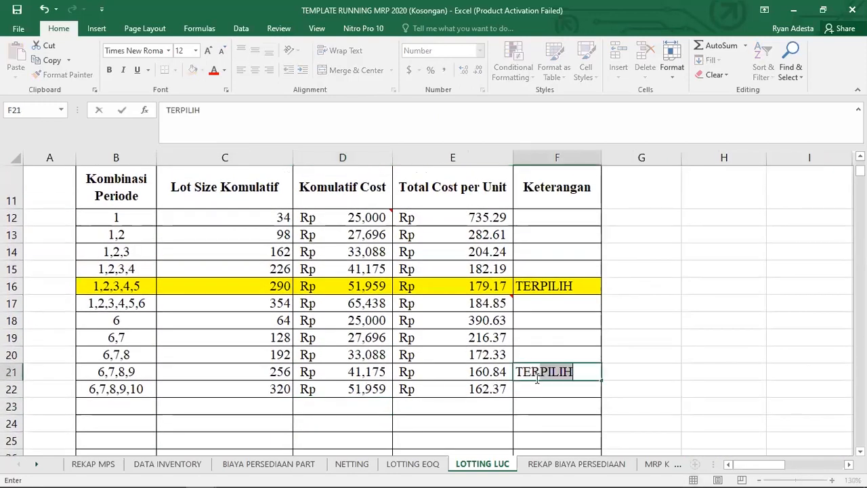
type("ilih")
key("Return")
- Select the cells of the 6,7,8,9 combination row, from Kombinasi Periode to Keterangan
left_click_drag(120, 372, 546, 373)
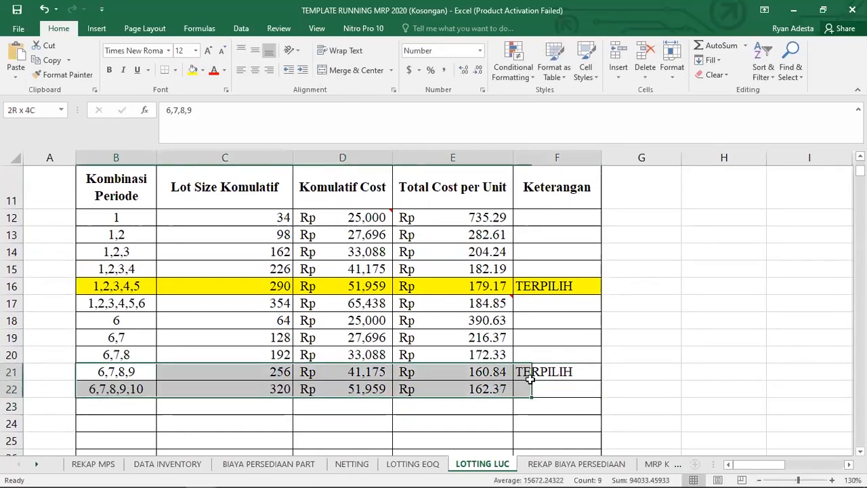
- Highlight the 6,7,8,9 combination row in yellow and enter 10 as the next period combination in B23
left_click(193, 71)
left_click(229, 328)
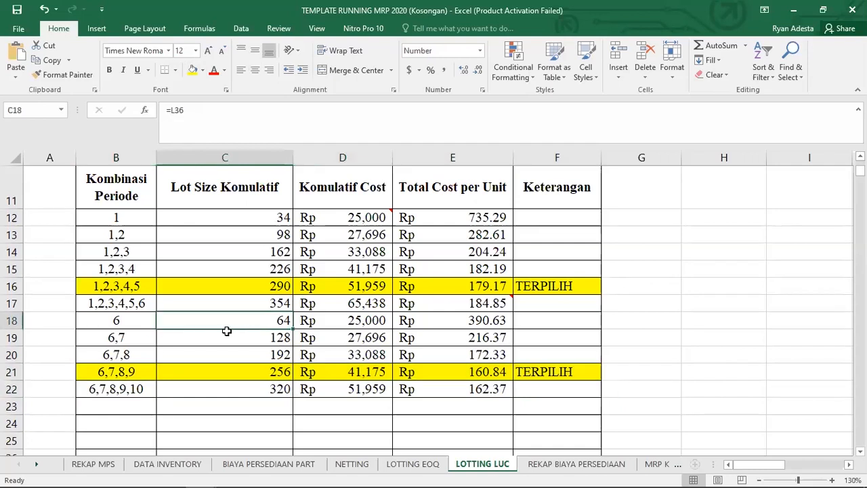
scroll(138, 281, "down", 2)
left_click(138, 279)
scroll(258, 334, "up", 2)
scroll(264, 337, "down", 1)
type("10")
key("Return")
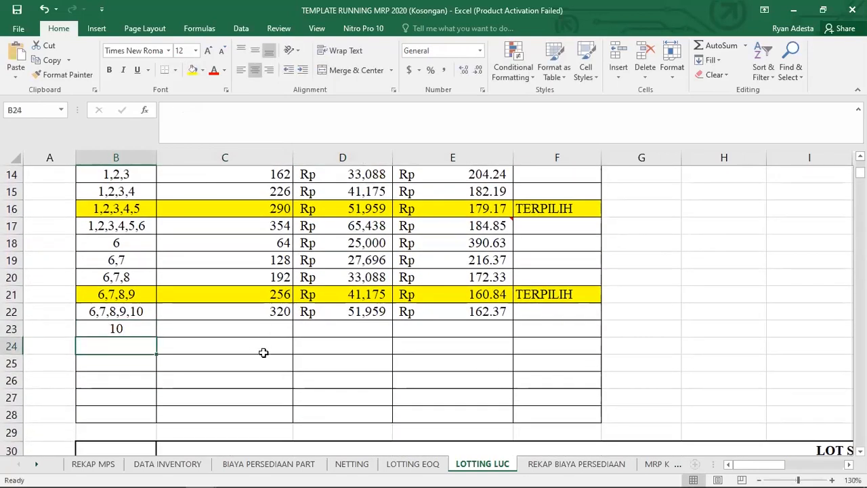
left_click(136, 329)
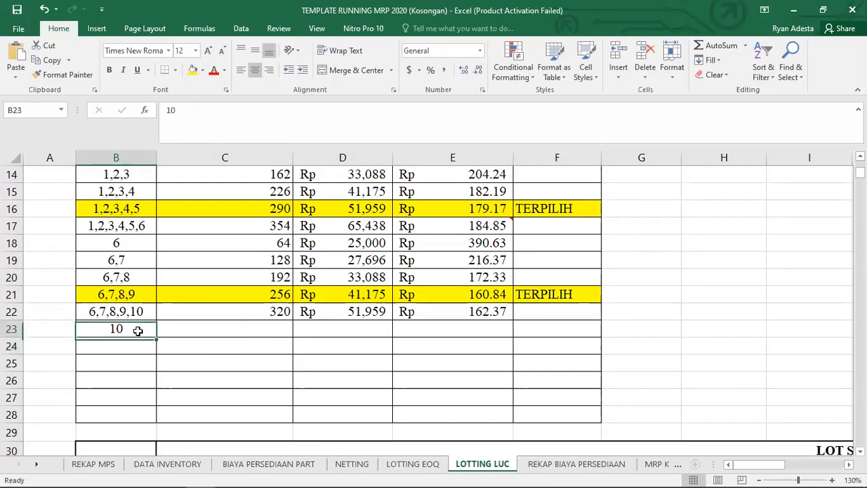
- Link the cumulative lot size in C23 to the period 10 net requirement of Lengan Meja
left_click(232, 330)
type("=")
scroll(615, 361, "down", 3)
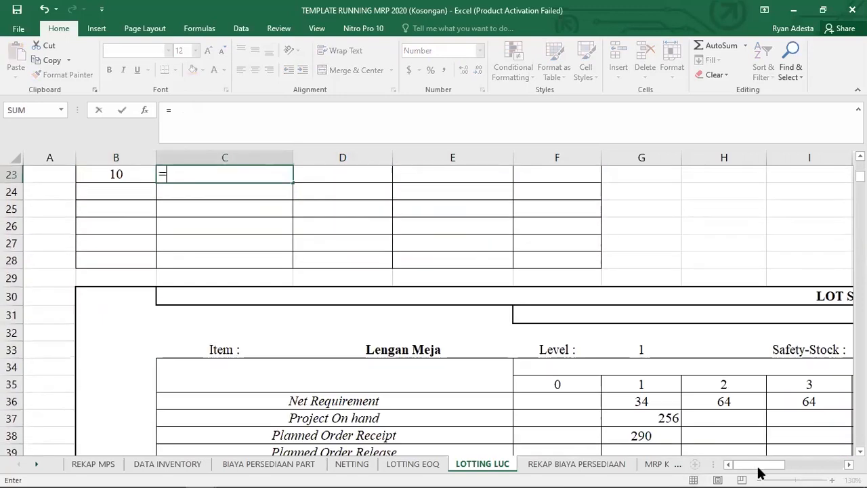
left_click_drag(759, 472, 799, 466)
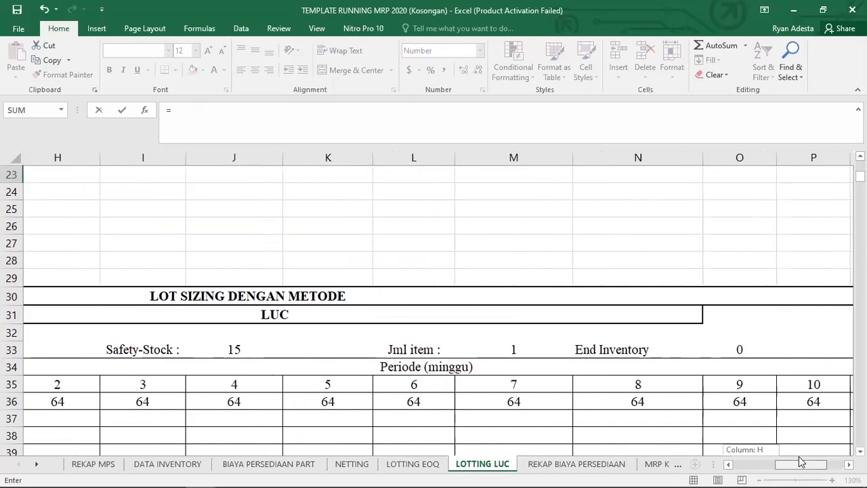
left_click(752, 402)
key("Return")
- Link the cumulative cost in D23 to the order cost (Biaya Pesan/pesan) in D6
scroll(486, 333, "up", 2)
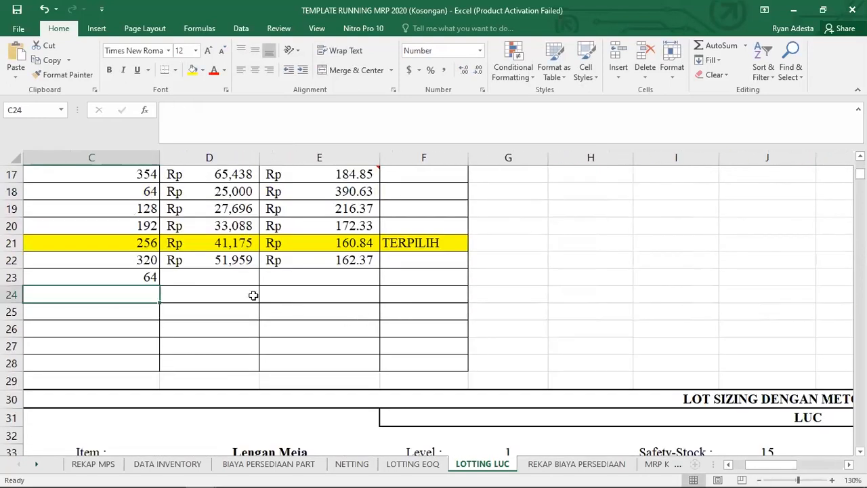
left_click(218, 278)
type("=")
scroll(256, 285, "up", 4)
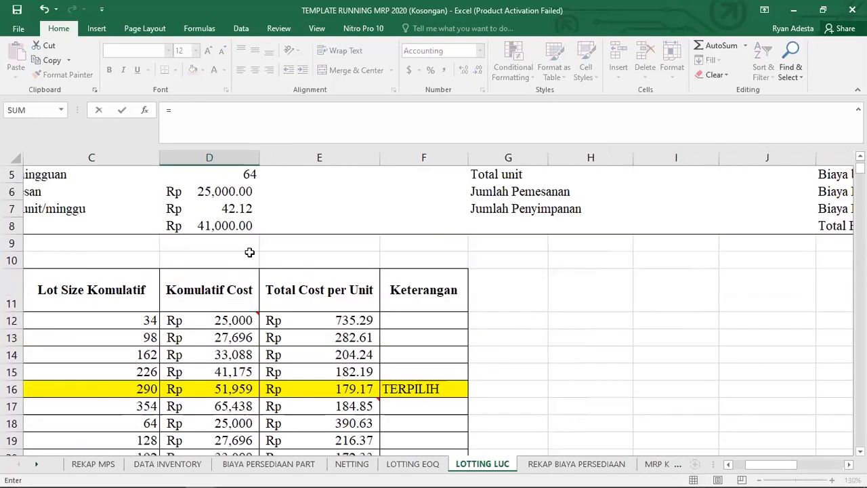
left_click(224, 192)
key("Return")
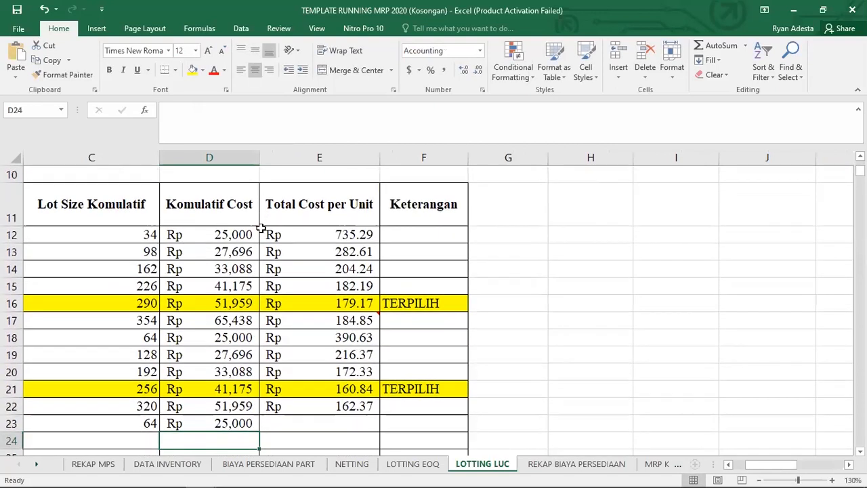
- Copy the total cost per unit formula from E22 down to E23
left_click(314, 427)
type("=")
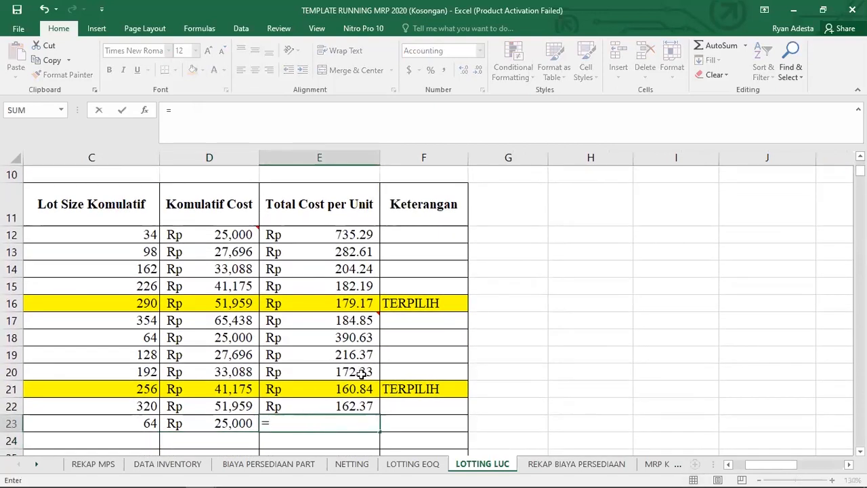
key("BackSpace")
key("Return")
scroll(352, 379, "down", 1)
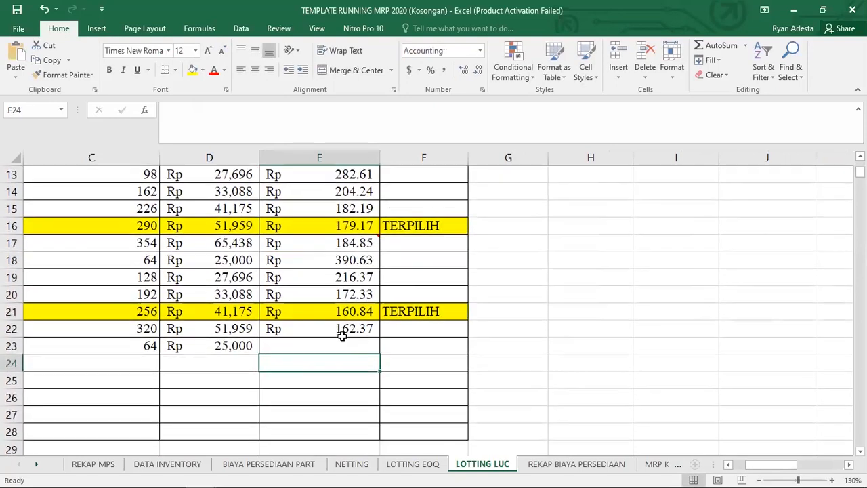
left_click(350, 328)
left_click_drag(380, 344, 381, 348)
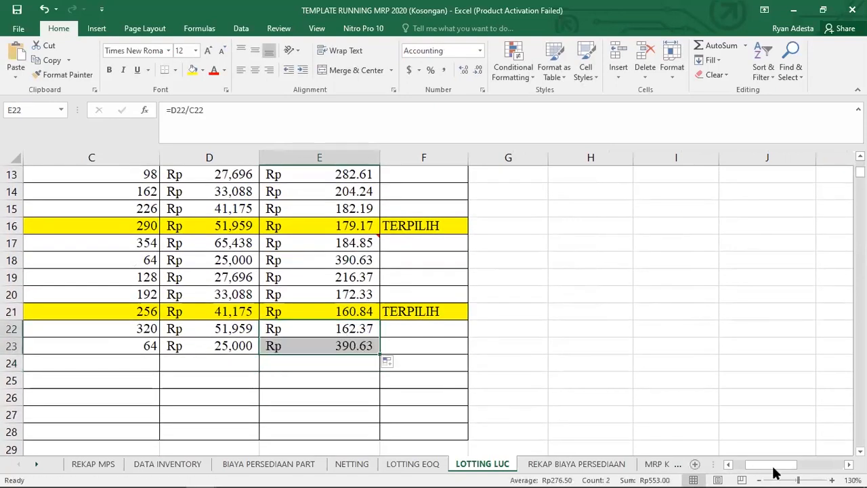
- Enter 10,11 as the next period combination in B24
left_click_drag(766, 469, 745, 469)
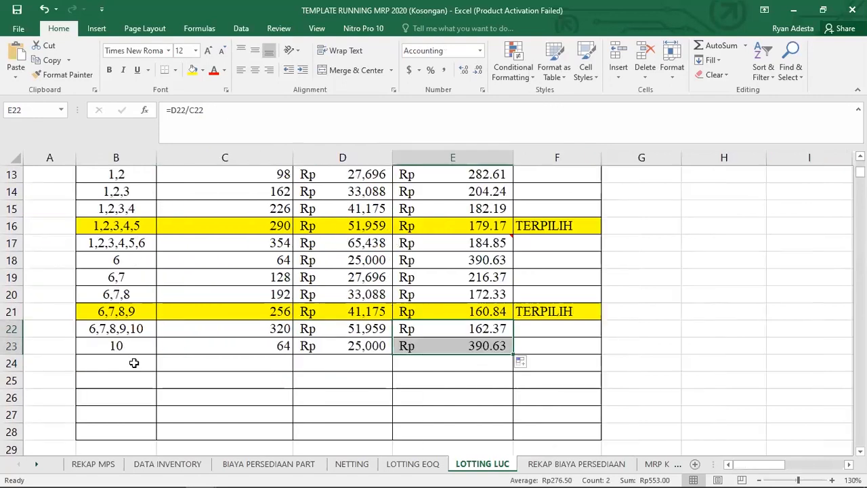
left_click(133, 363)
type("1-")
key("BackSpace")
type("0,11")
key("Return")
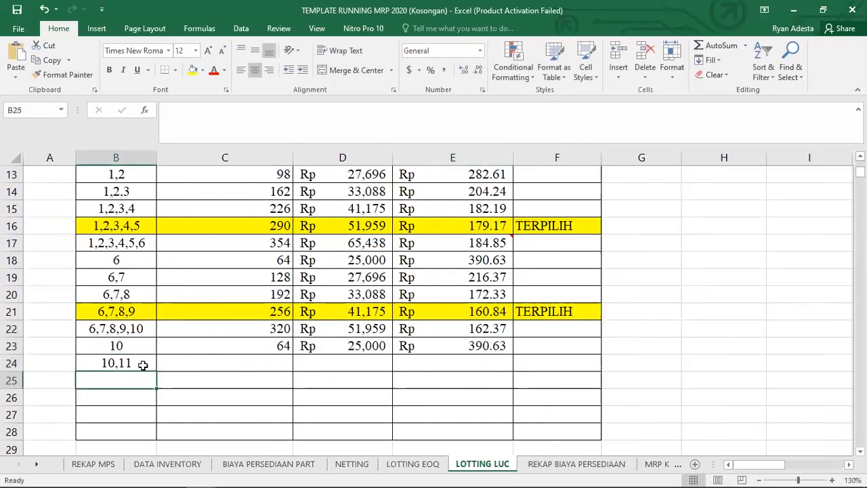
- Calculate the cumulative lot size in C24 as the SUM of the net requirements for periods 10 and 11
left_click(197, 366)
type("=")
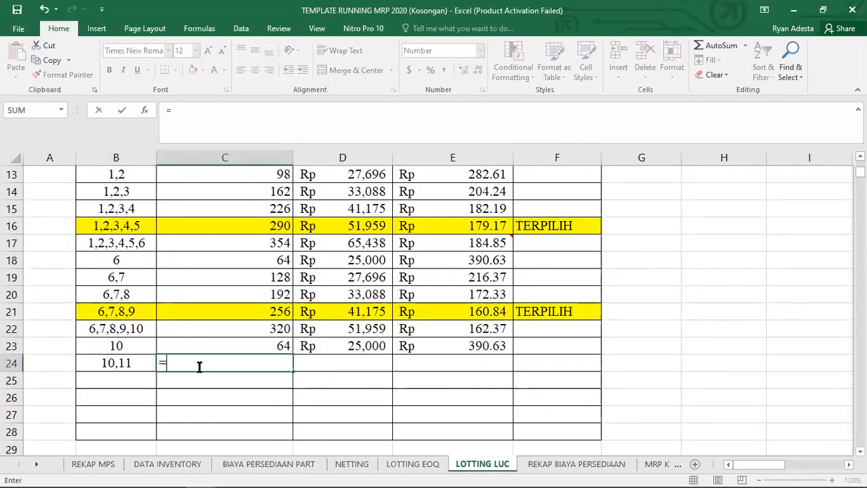
type("sum(")
scroll(752, 466, "down", 5)
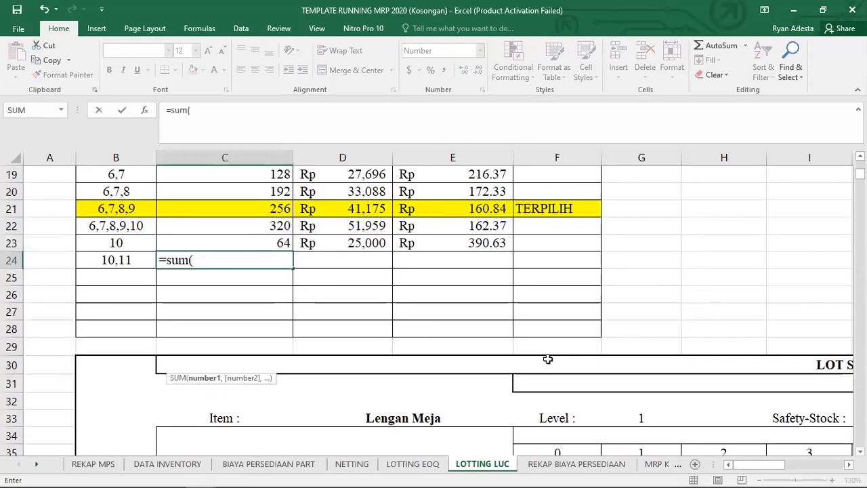
left_click(811, 464)
left_click_drag(587, 315, 615, 310)
key("Return")
- Start the cumulative cost formula in D24 with the absolute order cost reference $D$6 followed by a plus sign
scroll(154, 245, "up", 1)
left_click(228, 294)
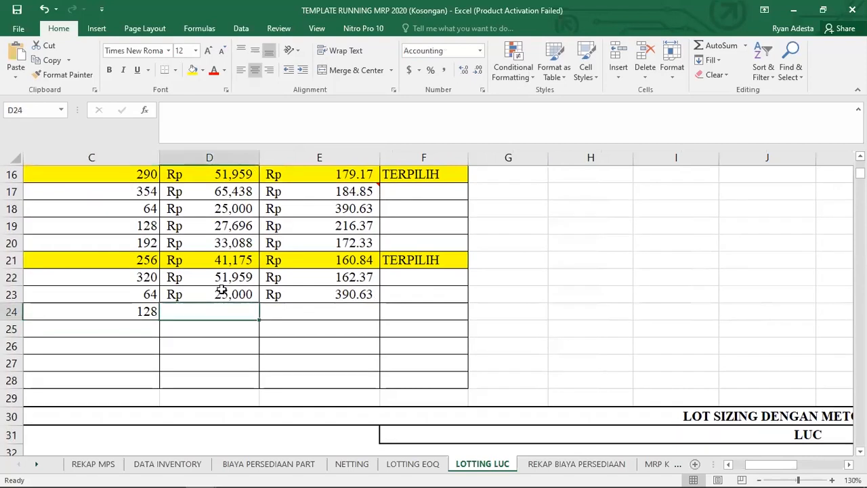
left_click(228, 307)
type("=")
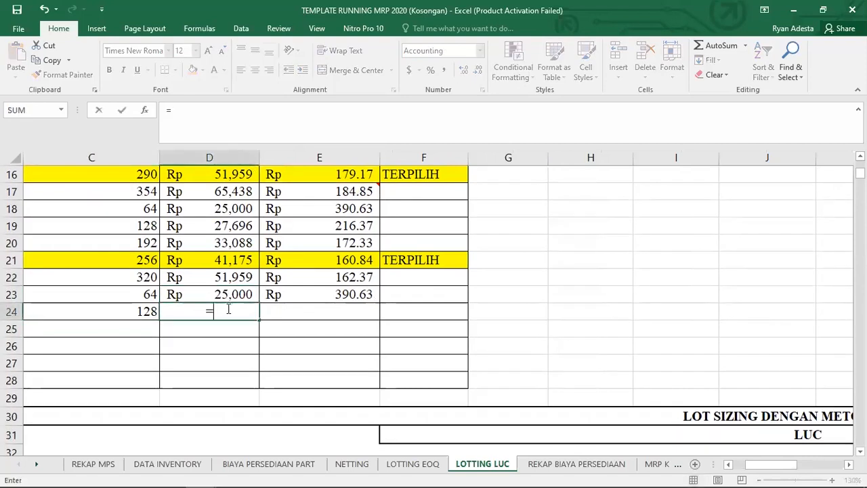
scroll(313, 356, "up", 1)
scroll(313, 356, "up", 3)
left_click(243, 208)
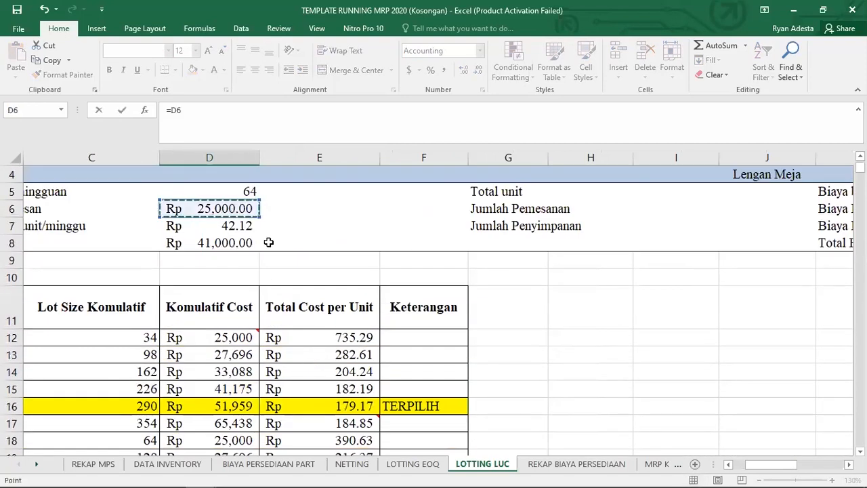
key("F4")
type("+")
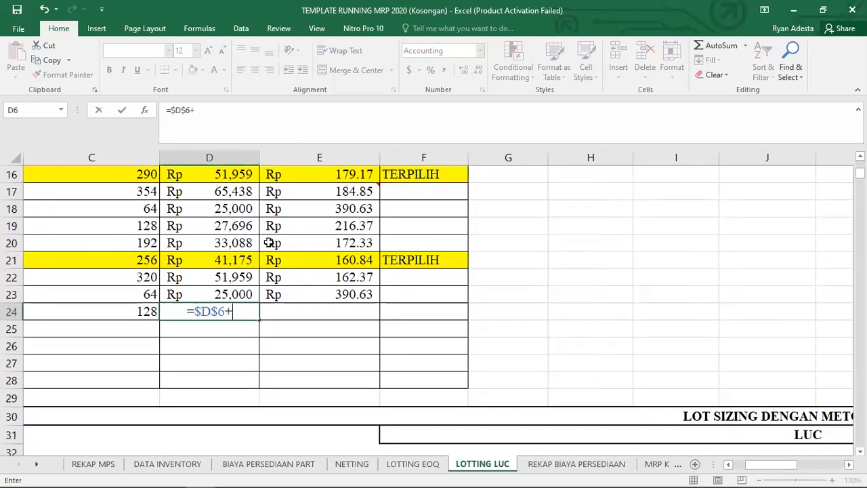
- Add the weighted net requirements of periods 10 and 11 to the D24 formula as ((0*$P$36)+(1*$Q$36))
type("((0*")
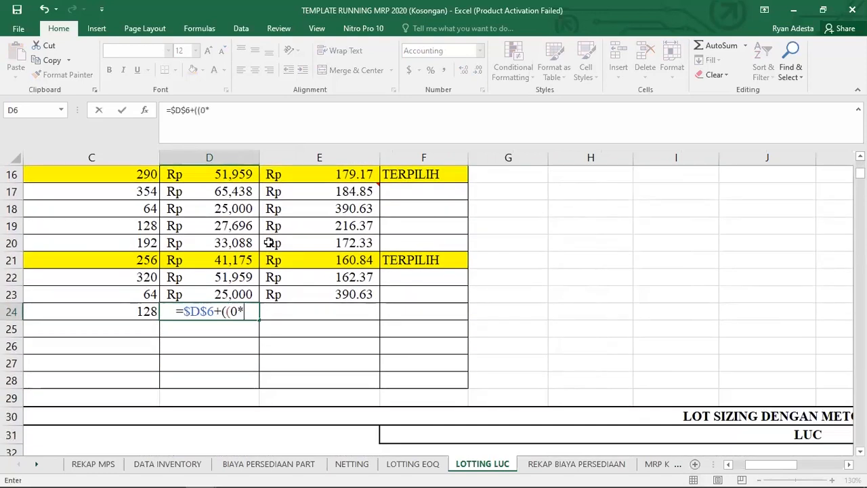
left_click_drag(768, 470, 803, 468)
scroll(726, 393, "down", 4)
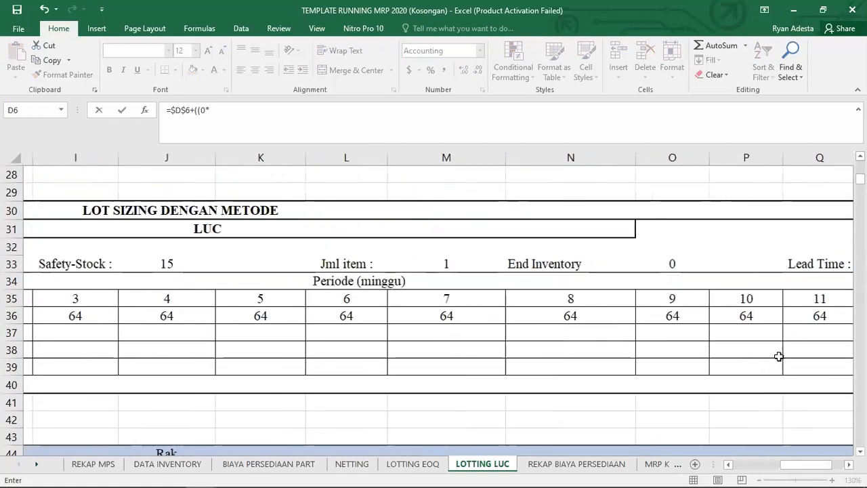
left_click(738, 314)
key("F4")
type(")+(")
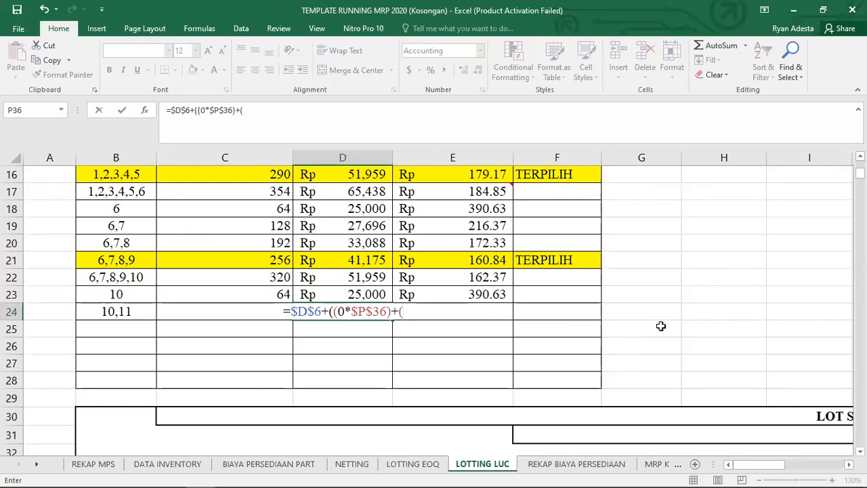
type("1*")
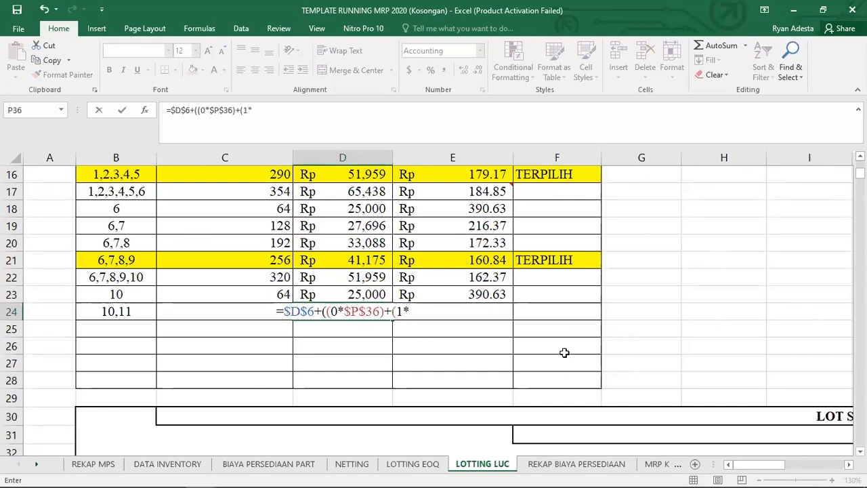
left_click_drag(748, 470, 801, 470)
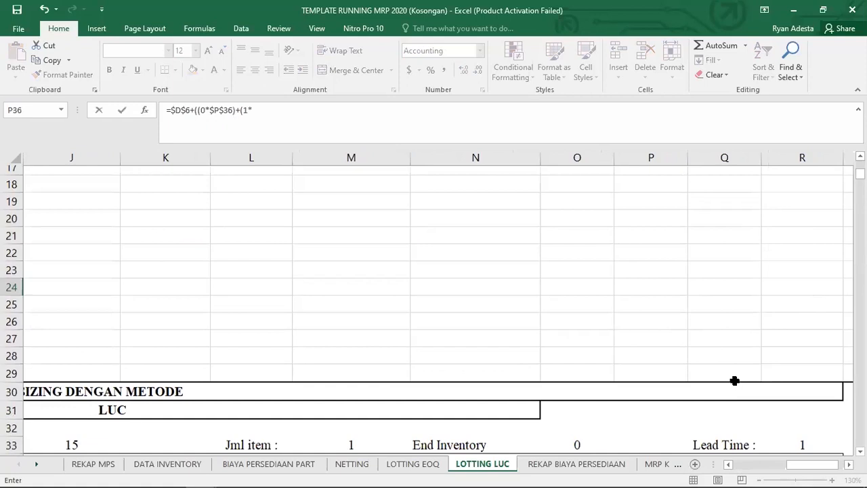
scroll(716, 323, "down", 4)
left_click(718, 319)
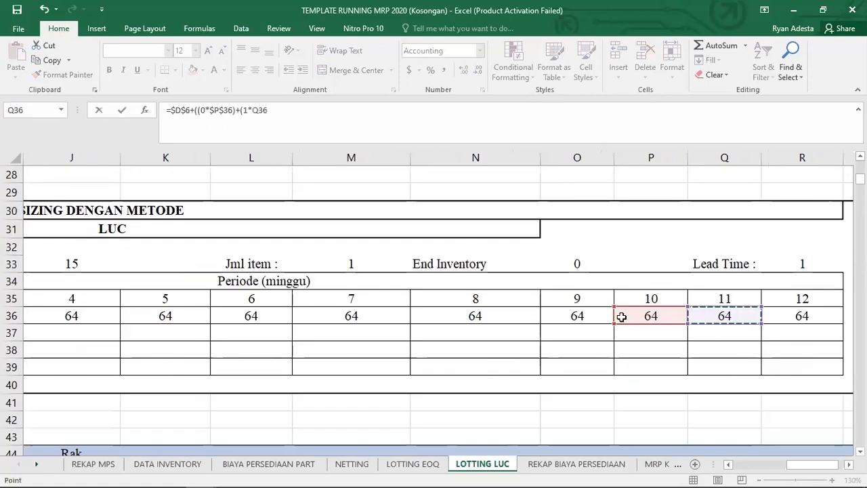
key("F4")
type("))")
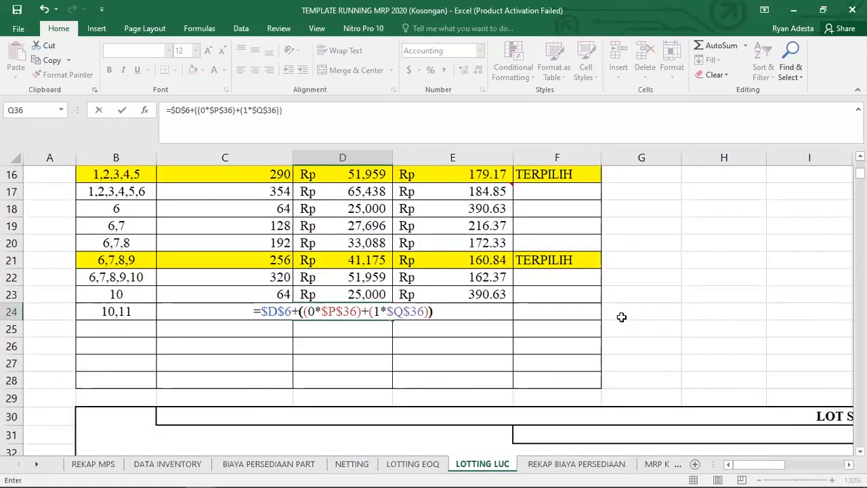
- Complete the D24 formula by multiplying by the holding cost $D$7, and copy the total cost per unit formula from E23 to E24
type("*")
scroll(389, 331, "up", 4)
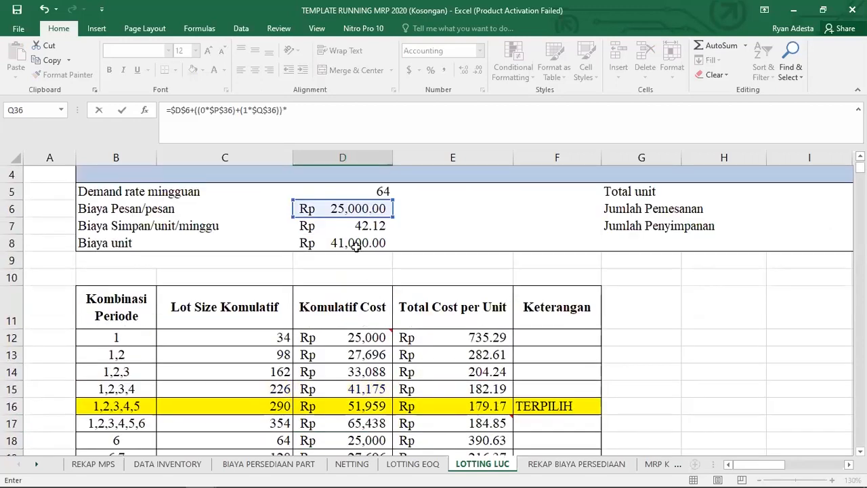
left_click(343, 228)
scroll(343, 227, "down", 1)
key("F4")
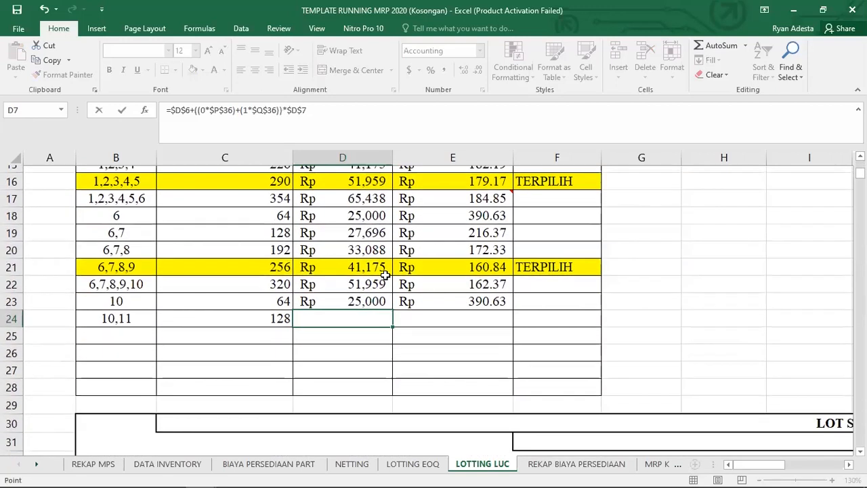
key("Return")
left_click(403, 299)
left_click_drag(513, 302, 434, 326)
- Enter 10,11,12 as the next period combination in B25
left_click(132, 325)
type("10,")
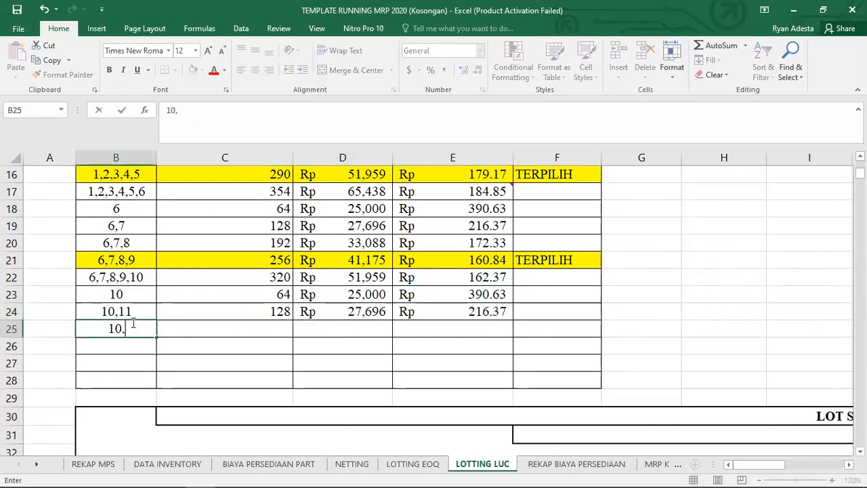
type("11,12")
key("Return")
left_click(124, 329)
- Calculate the cumulative lot size in C25 as the SUM of the net requirements for periods 10 to 12
left_click(207, 326)
type("=")
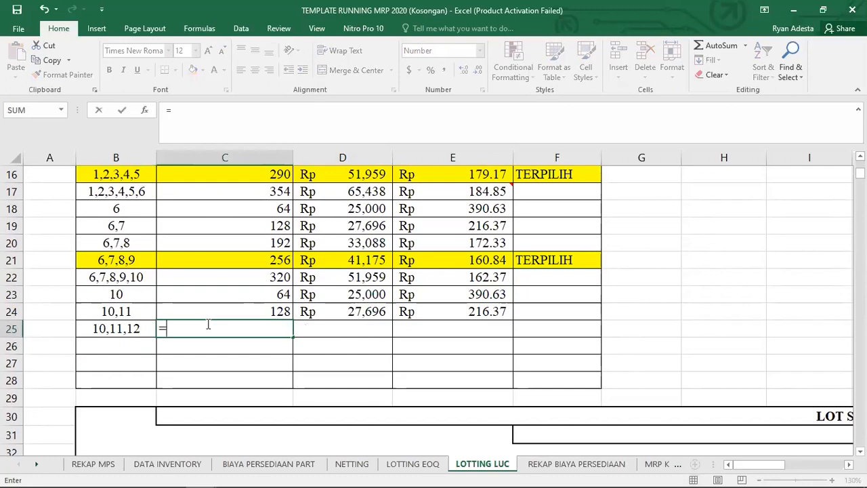
type("sum(")
scroll(626, 357, "down", 4)
scroll(630, 379, "right", 5)
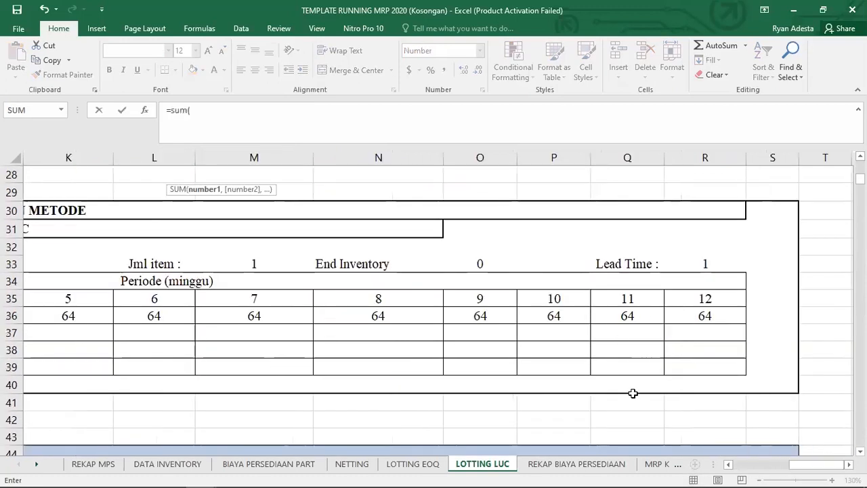
left_click_drag(562, 315, 663, 317)
key("Return")
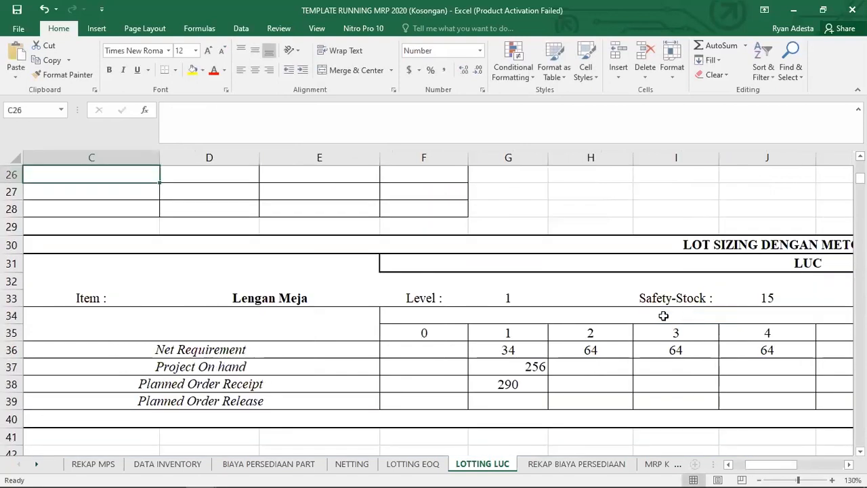
- Copy the cumulative cost and total cost per unit formulas from D24:E24 down to row 25
scroll(227, 312, "up", 3)
left_click(223, 296)
left_click_drag(250, 294, 381, 316)
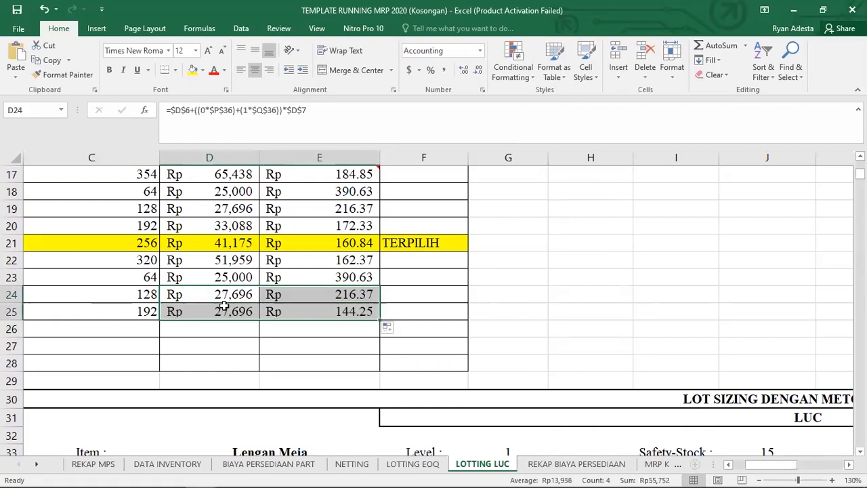
- Add the term (2*$R$36) to the holding quantity in the cumulative cost formula of D25
left_click(224, 312)
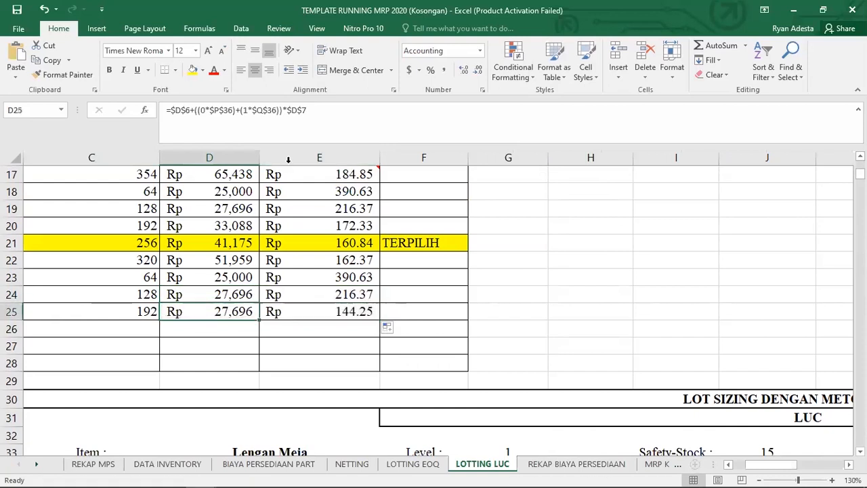
left_click(284, 121)
type("+")
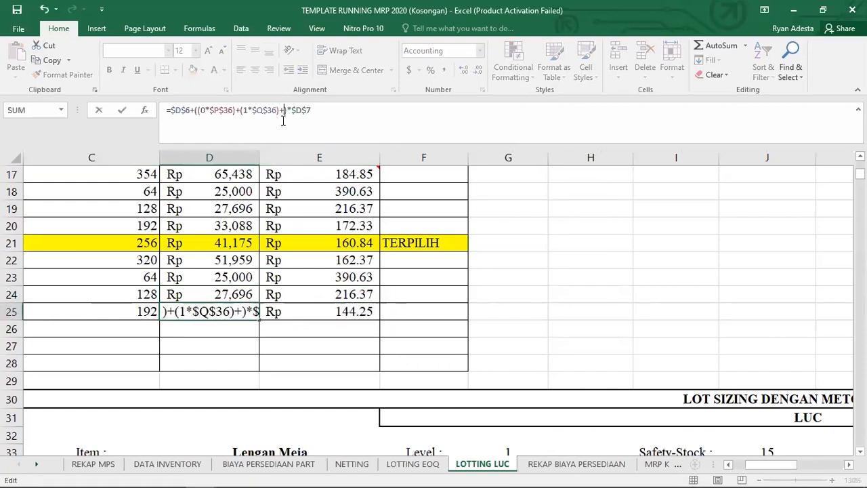
type("(2")
type("*$")
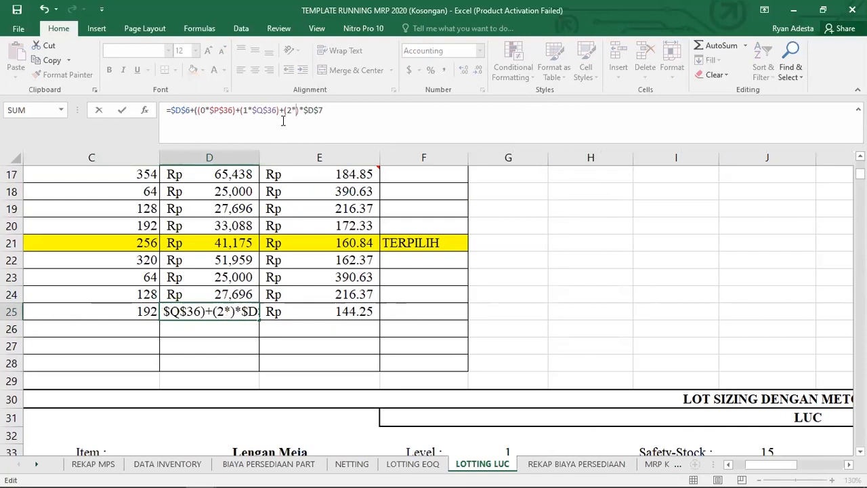
type("R$")
type("36")
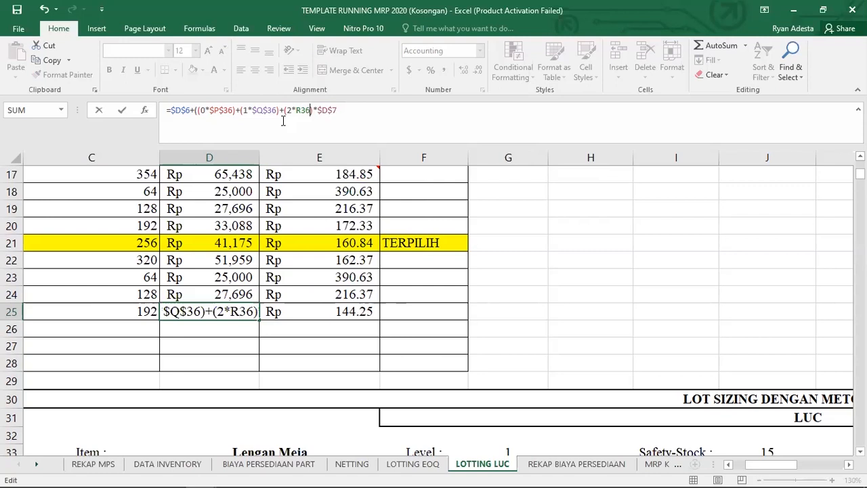
key("F4")
type(")")
key("Return")
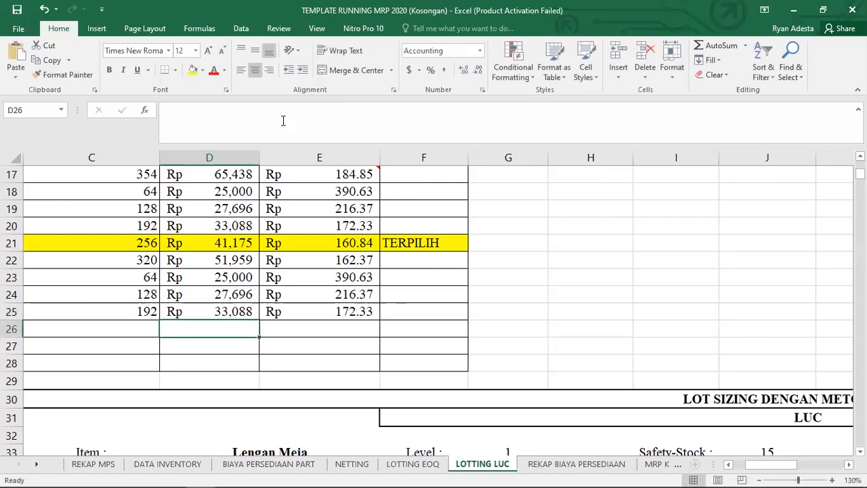
- Mark the 10,11,12 combination as TERPILIH in F25 and fill B25:F25 with yellow
left_click_drag(770, 468, 740, 466)
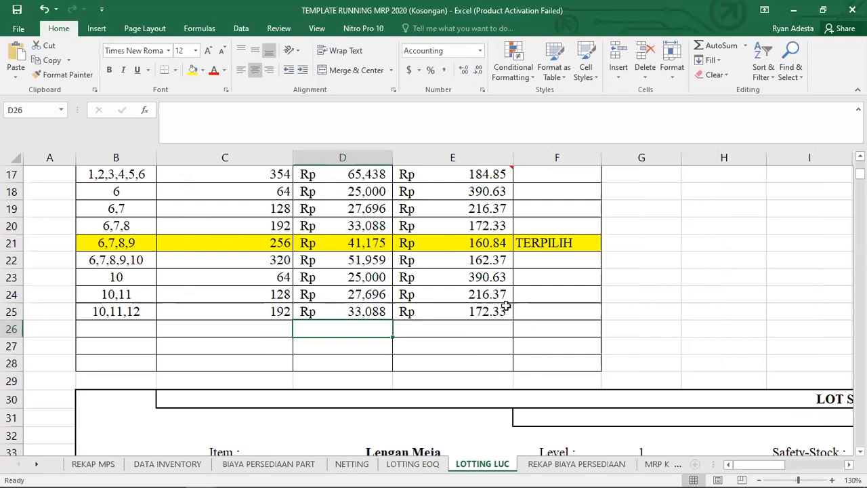
left_click_drag(124, 276, 501, 314)
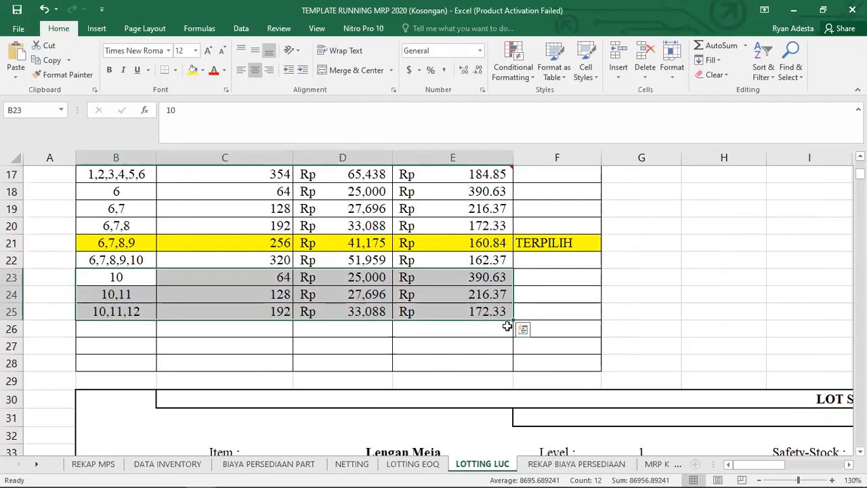
left_click(544, 312)
type("TER")
key("Return")
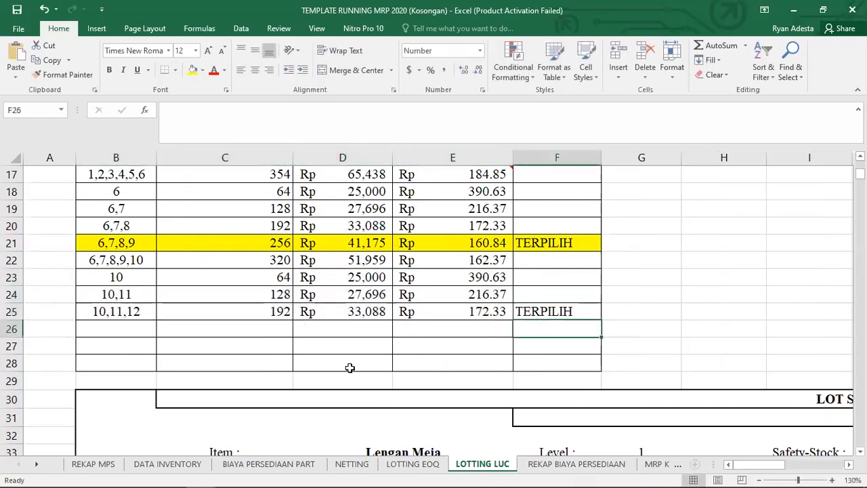
left_click_drag(139, 313, 555, 313)
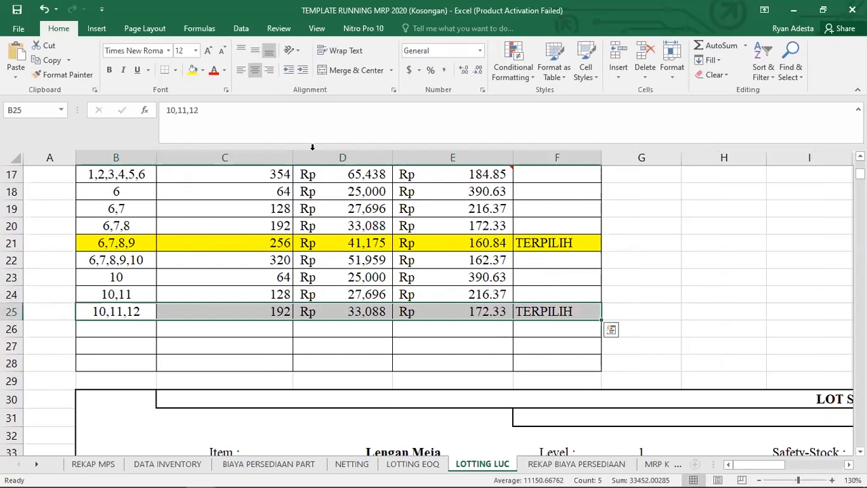
left_click(193, 70)
left_click(774, 331)
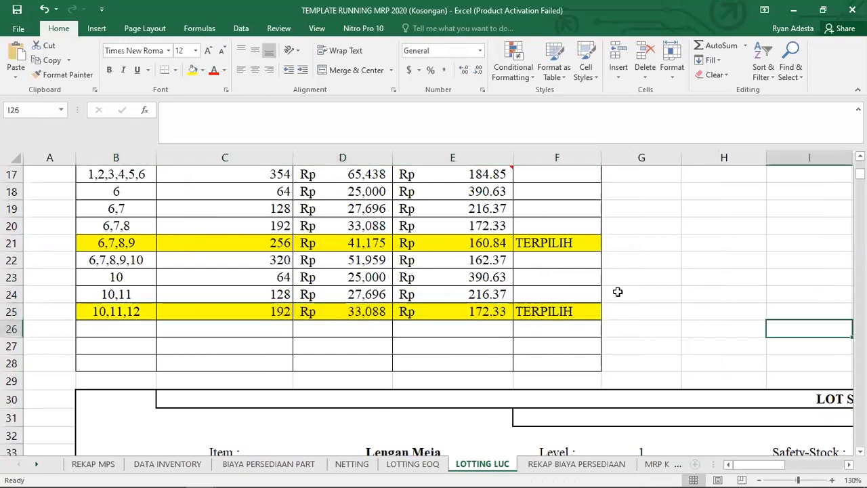
- Copy the Project On hand formula from G37 across to R37 for periods 2 to 12
scroll(617, 292, "up", 2)
scroll(629, 291, "down", 2)
left_click_drag(796, 473, 788, 473)
scroll(593, 331, "down", 3)
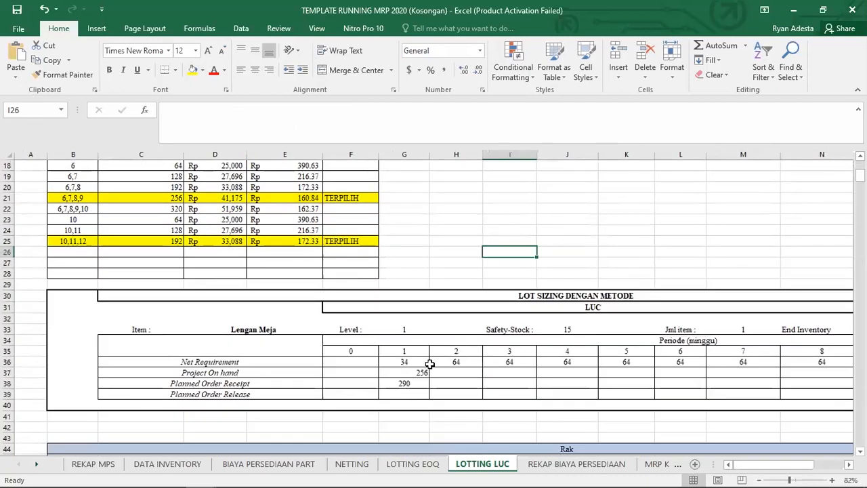
scroll(406, 366, "up", 2)
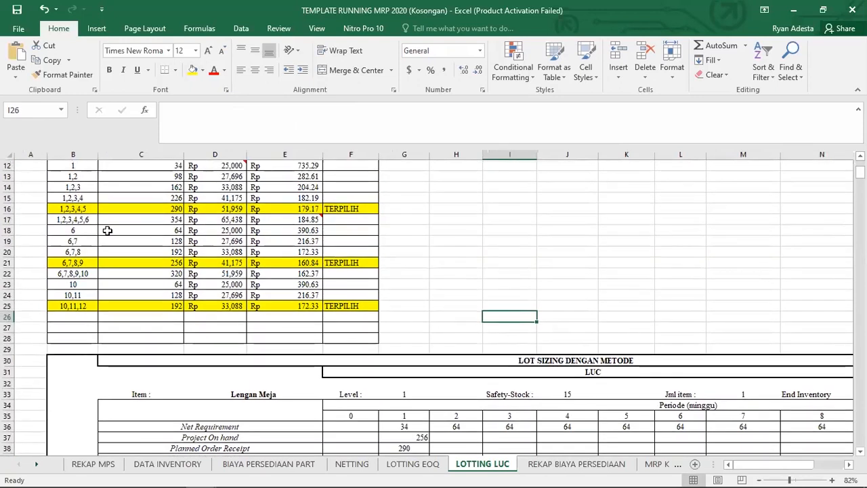
scroll(142, 220, "up", 1)
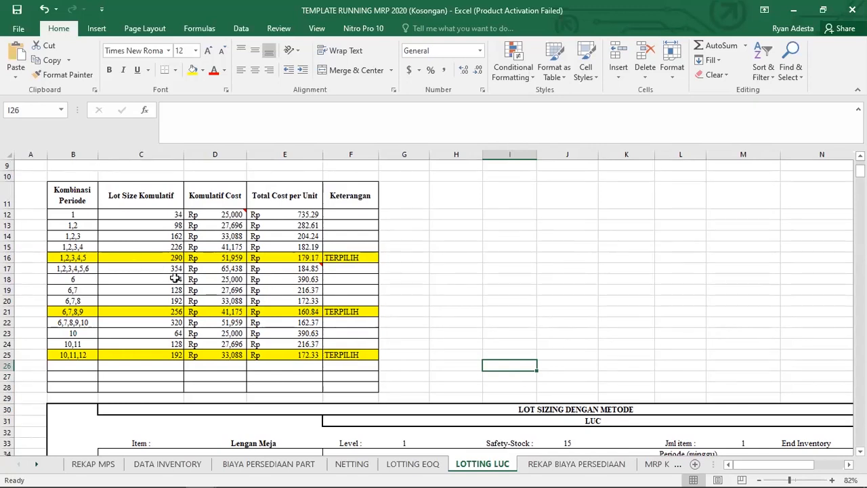
scroll(572, 329, "down", 4)
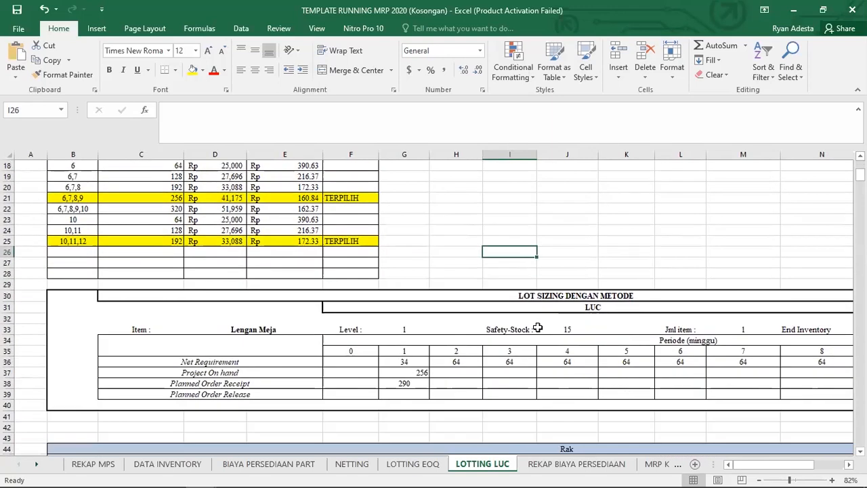
left_click(423, 340)
scroll(345, 300, "up", 3)
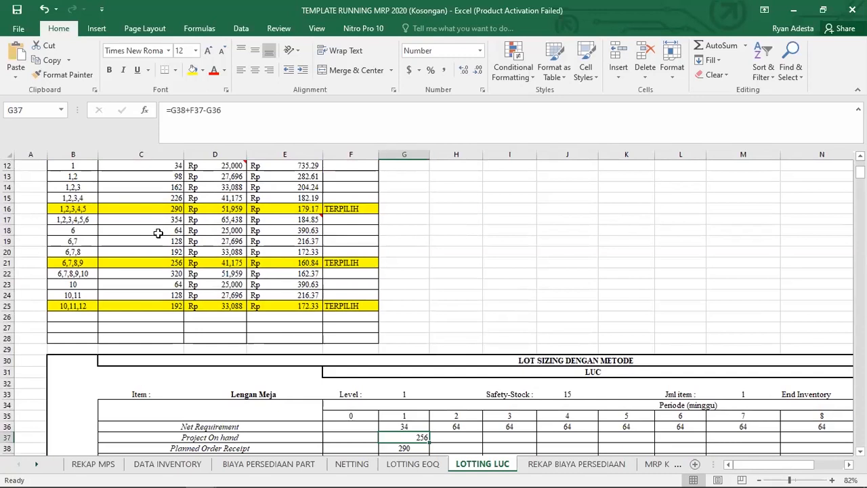
scroll(574, 327, "down", 3)
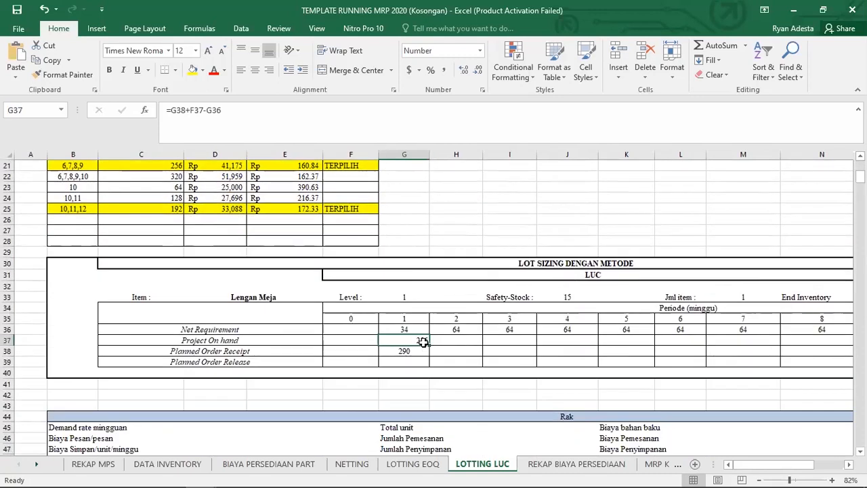
left_click_drag(427, 345, 748, 343)
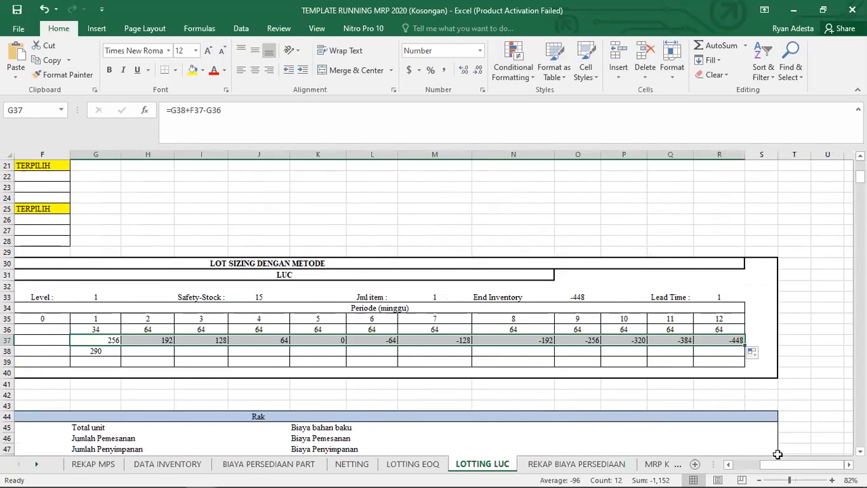
- Link the period 6 Planned Order Receipt in L38 to the selected cumulative lot size in C21
left_click_drag(783, 465, 751, 464)
left_click(459, 351)
left_click(566, 361)
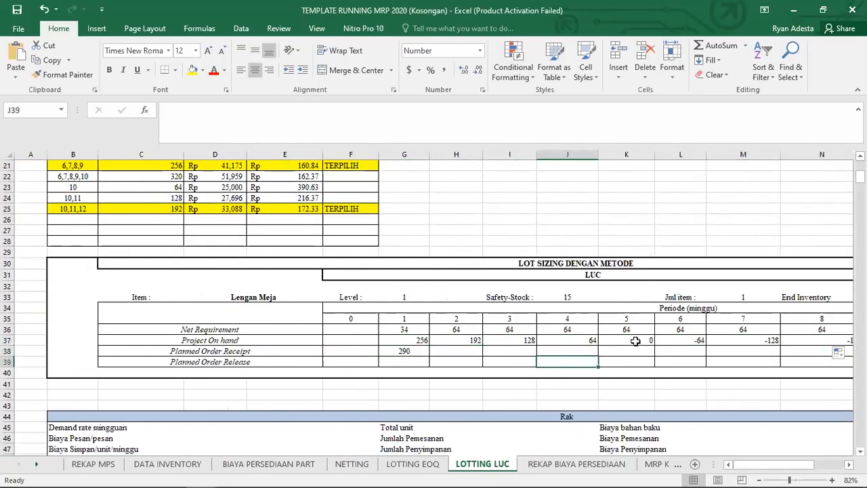
left_click(636, 341)
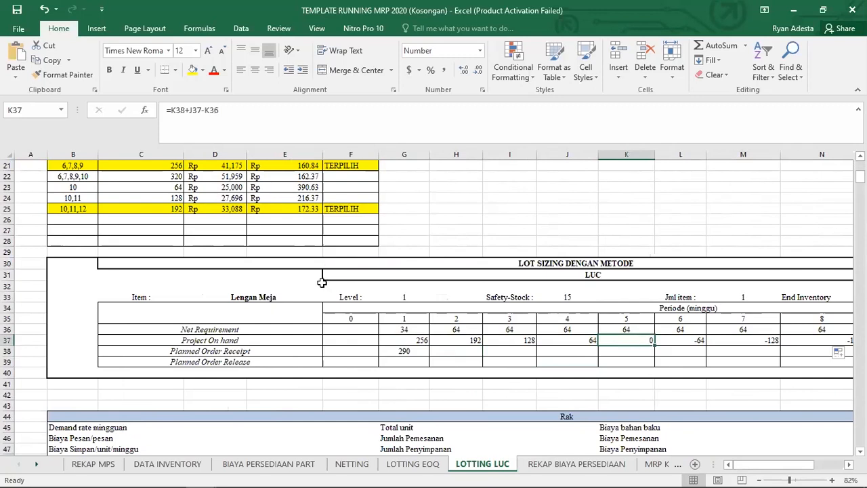
scroll(643, 341, "up", 3)
scroll(661, 342, "down", 4)
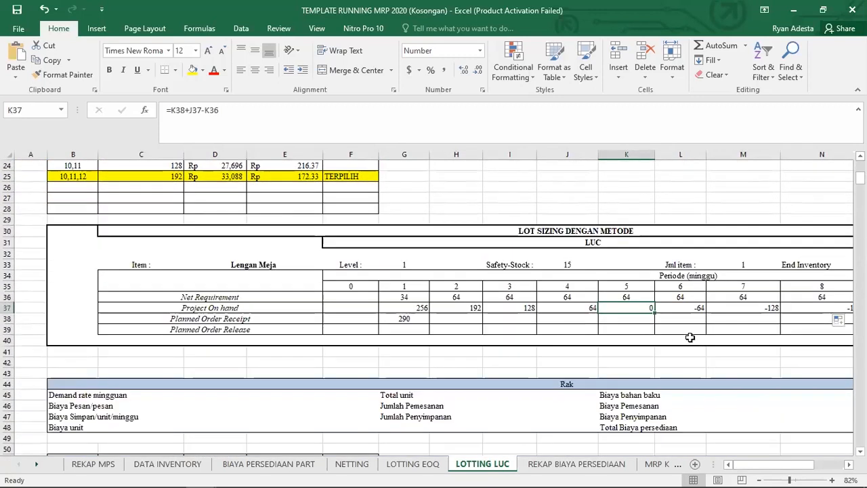
scroll(690, 338, "up", 1)
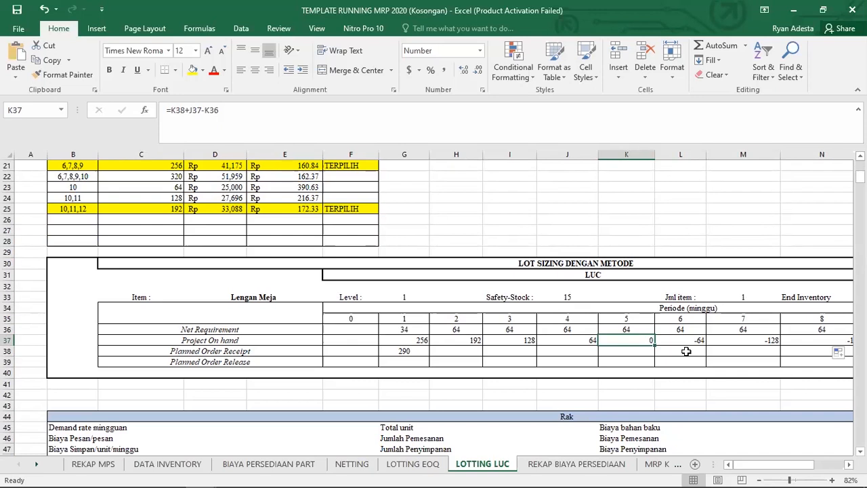
left_click(685, 351)
type("=")
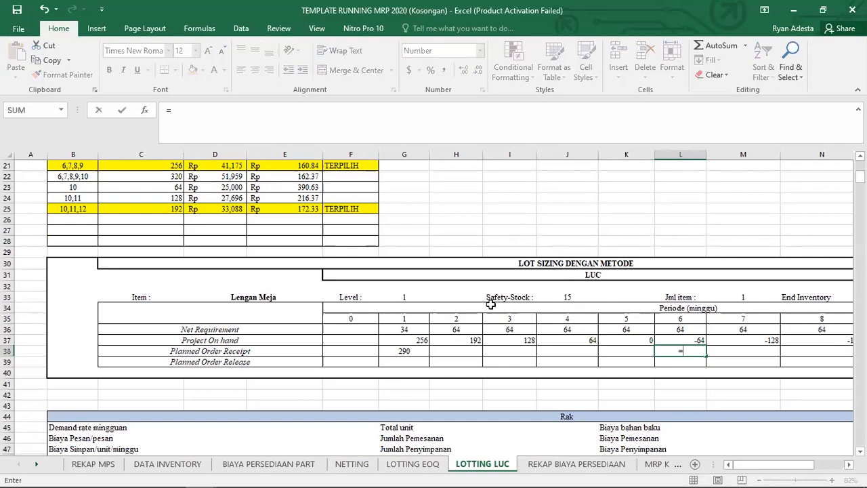
scroll(491, 303, "up", 1)
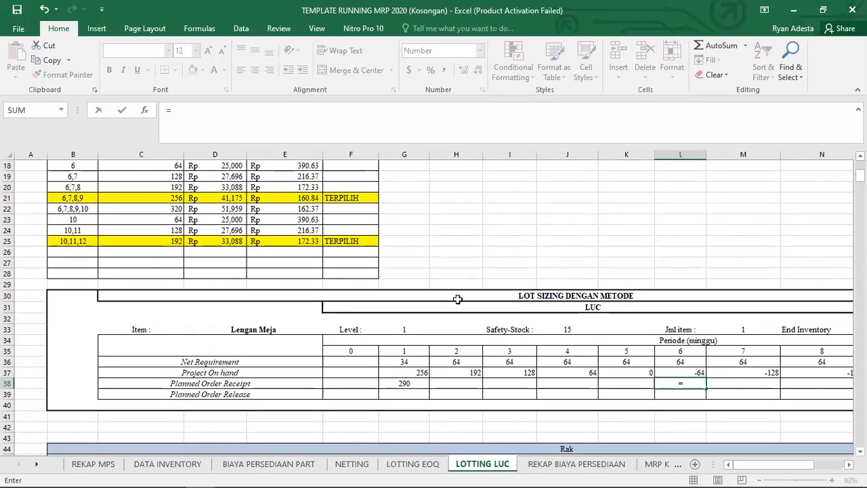
scroll(458, 298, "up", 1)
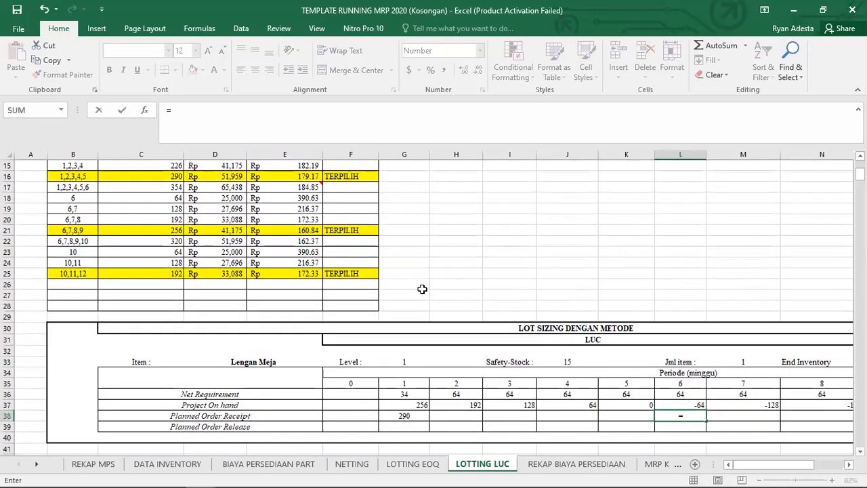
left_click(140, 231)
key("Return")
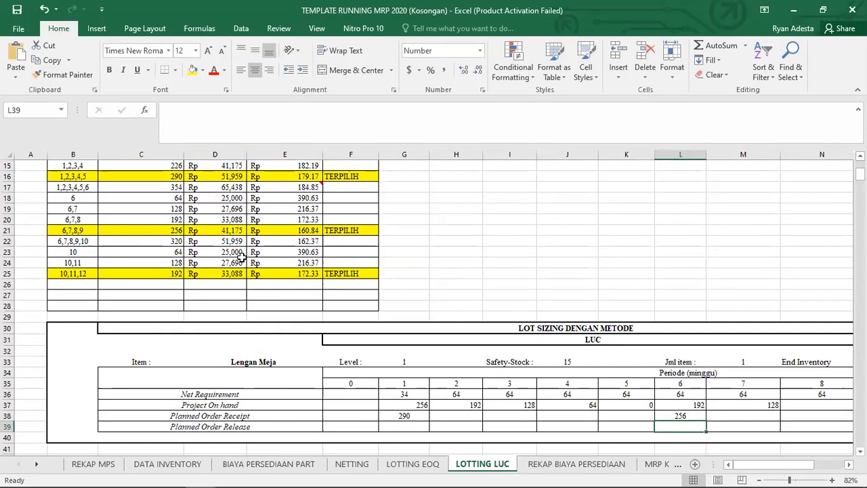
- Link the period 10 Planned Order Receipt in P38 to the lot size in C25, and check the period 12 Project On hand cell
scroll(550, 297, "down", 1)
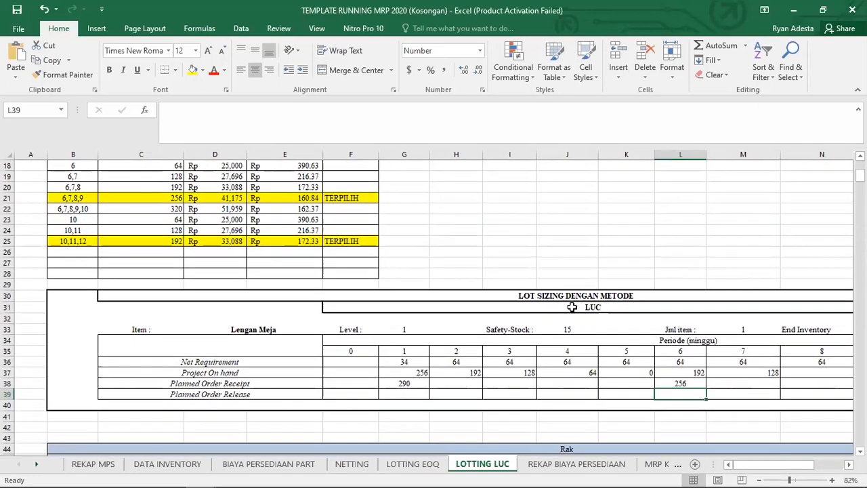
left_click_drag(764, 466, 788, 466)
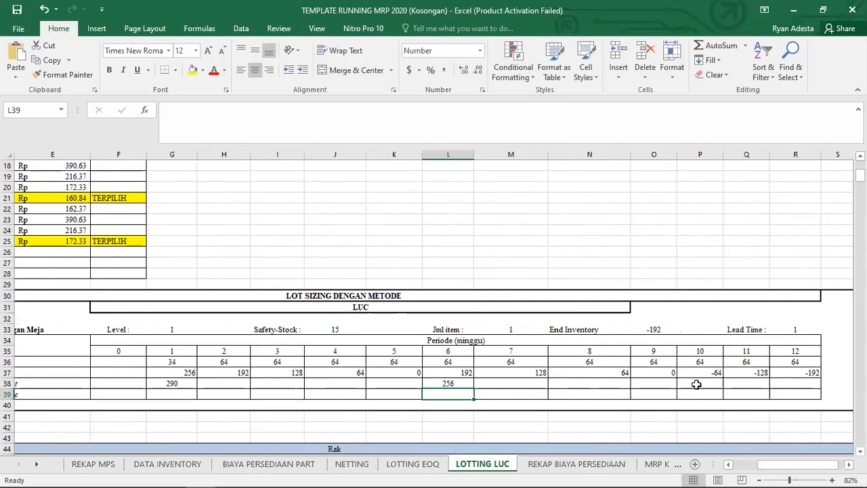
left_click(696, 384)
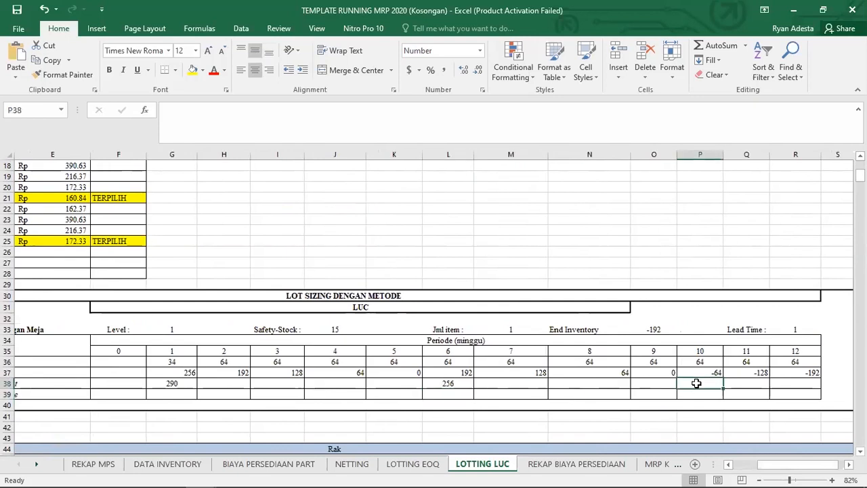
type("=")
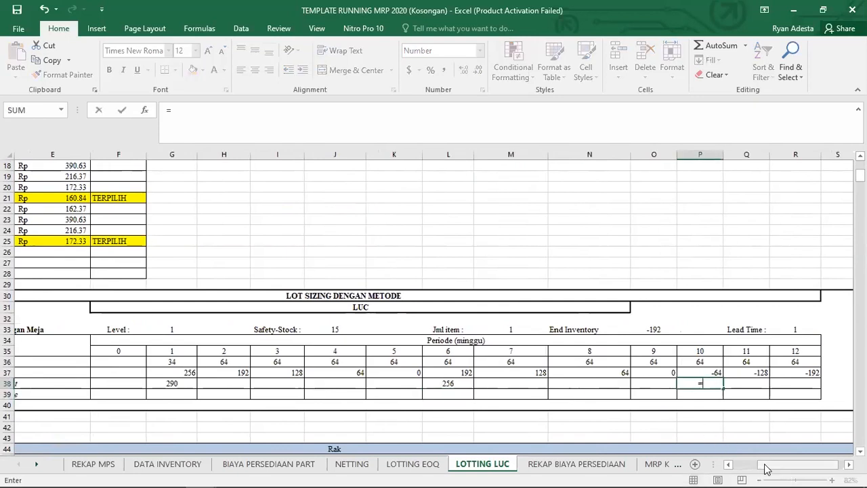
left_click_drag(766, 468, 742, 467)
left_click(165, 240)
key("Return")
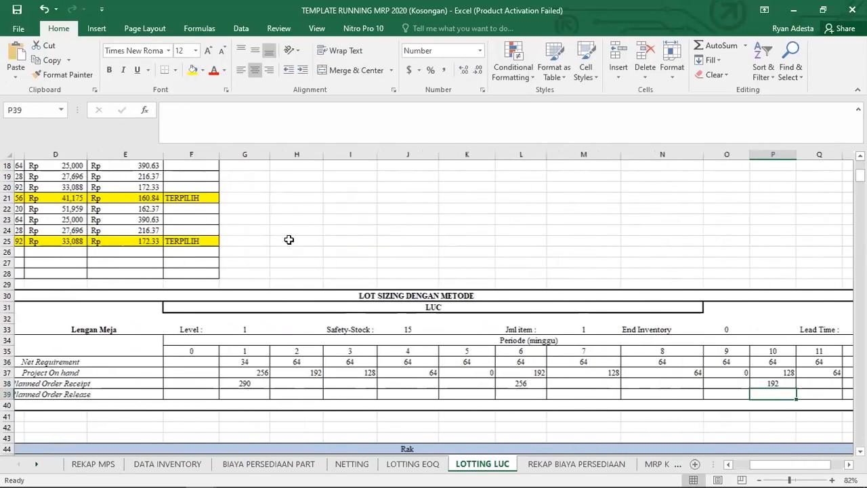
mouse_move(770, 466)
left_mouse_down()
mouse_move(789, 469)
mouse_move(779, 466)
left_mouse_up()
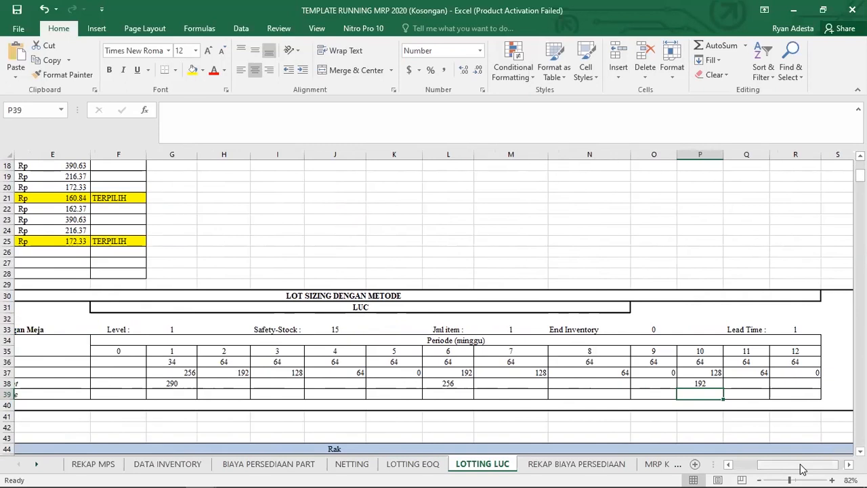
left_click(804, 372)
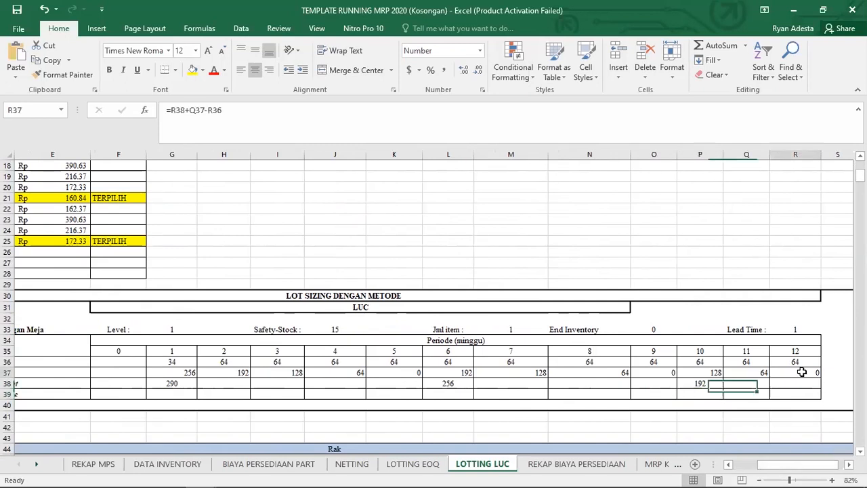
left_click(649, 252)
- Link the period 5 Planned Order Release in K39 to the period 6 Planned Order Receipt in L38
left_click_drag(793, 466, 452, 361)
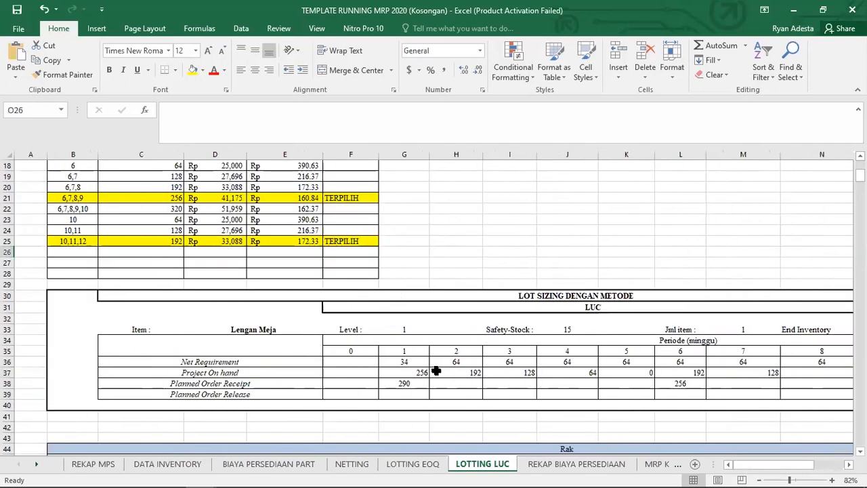
scroll(524, 379, "down", 1)
left_click_drag(752, 467, 777, 463)
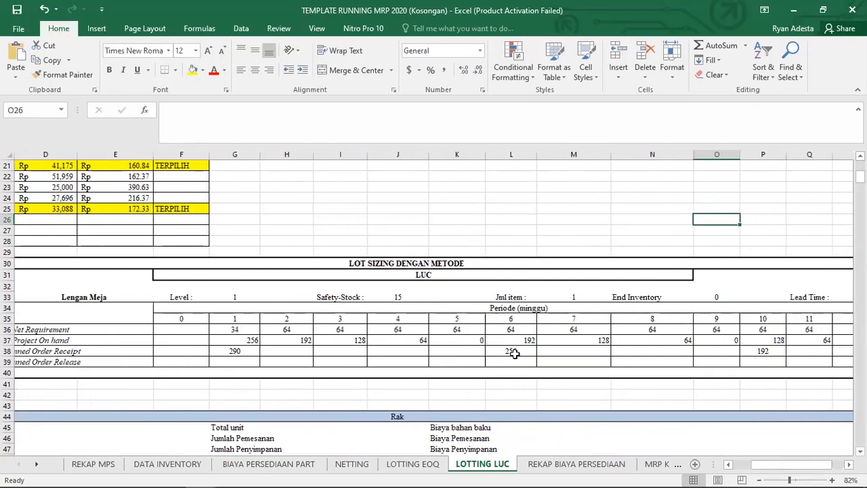
left_click(473, 361)
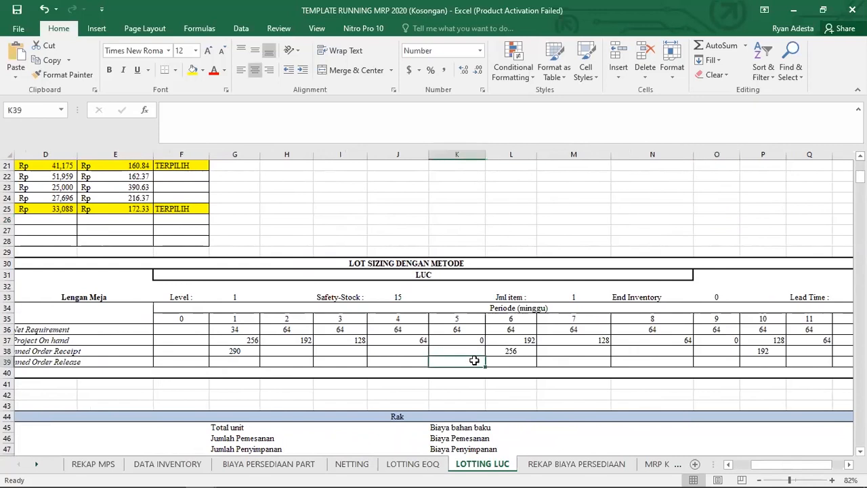
type("=")
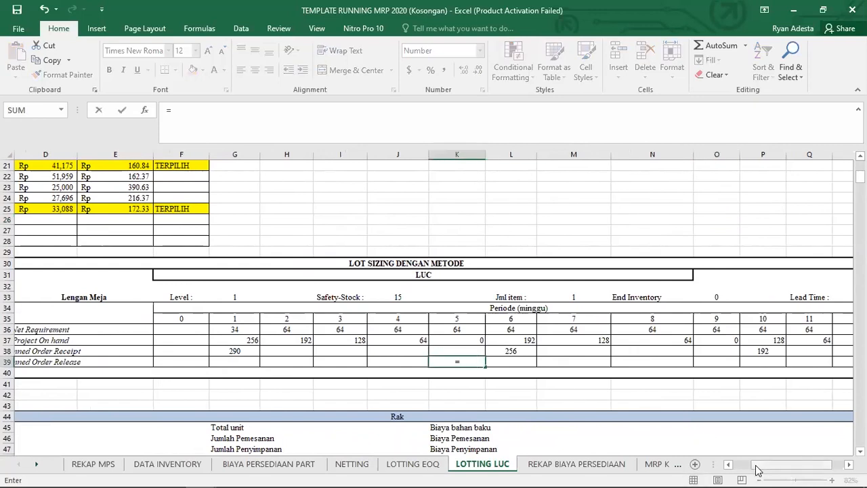
left_click_drag(758, 467, 744, 467)
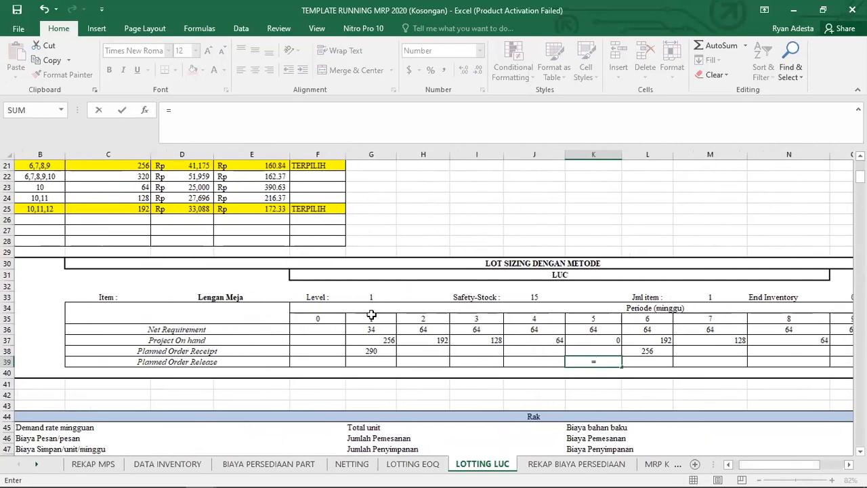
left_click(639, 351)
key("Return")
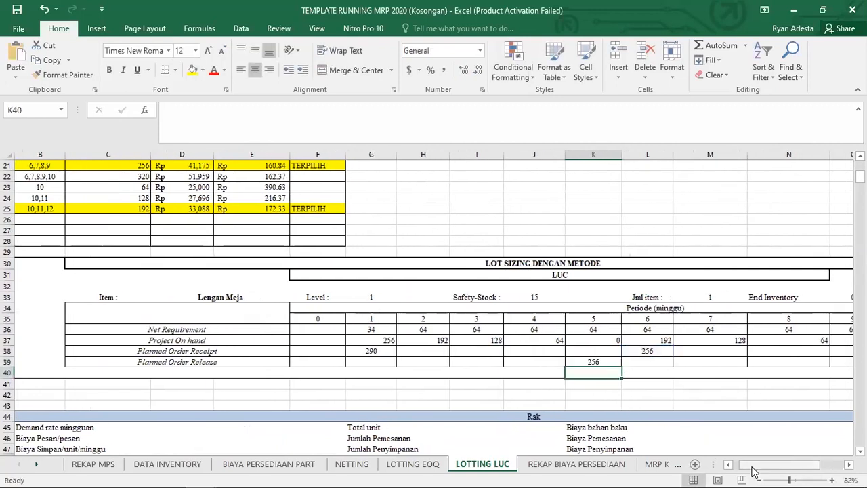
- Link the period 9 Planned Order Release in O39 to the period 10 Planned Order Receipt in P38
left_click_drag(770, 467, 791, 467)
left_click(668, 359)
type("=")
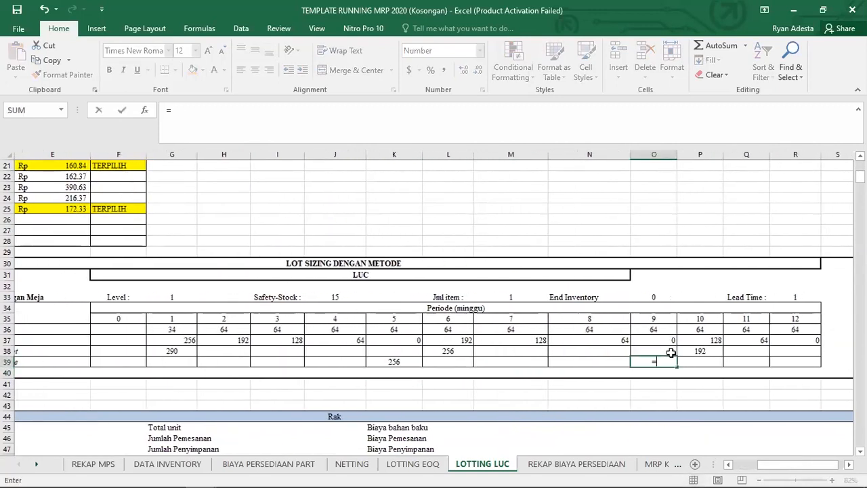
left_click(694, 352)
key("Return")
left_click(504, 369)
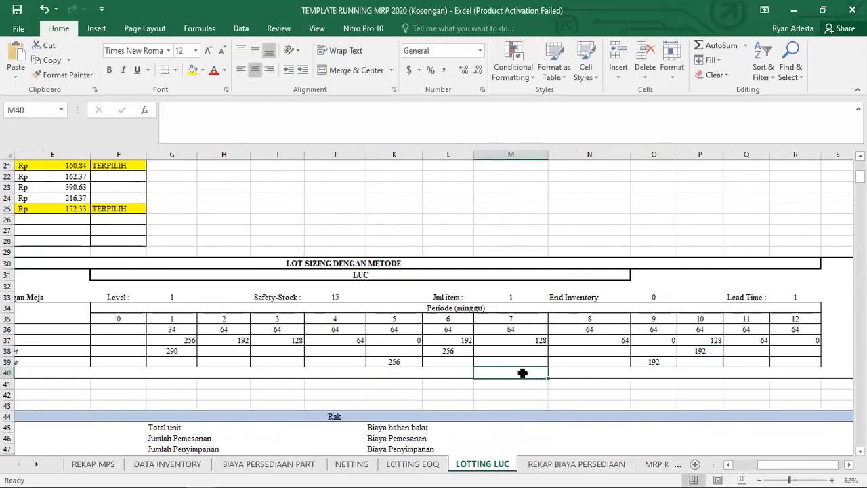
- Check the period 1 Planned Order Receipt in G38 against the period 0 cells F35:F39, including the release cell
left_click_drag(779, 464, 753, 464)
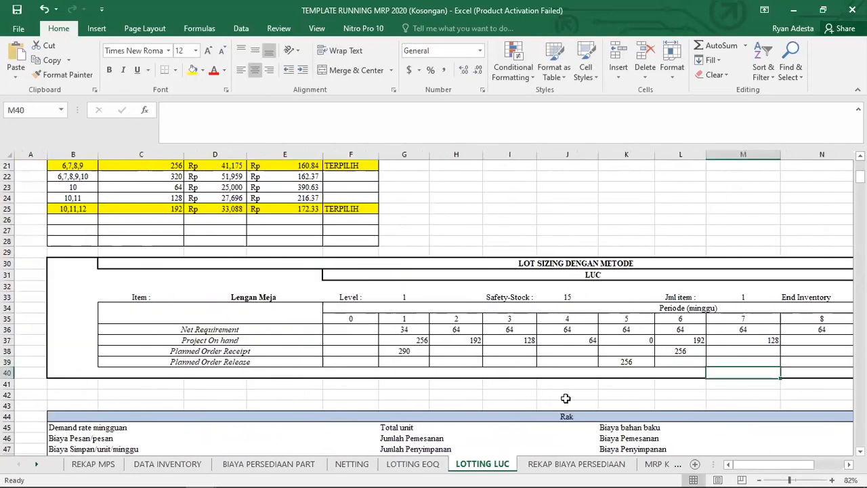
left_click(404, 351)
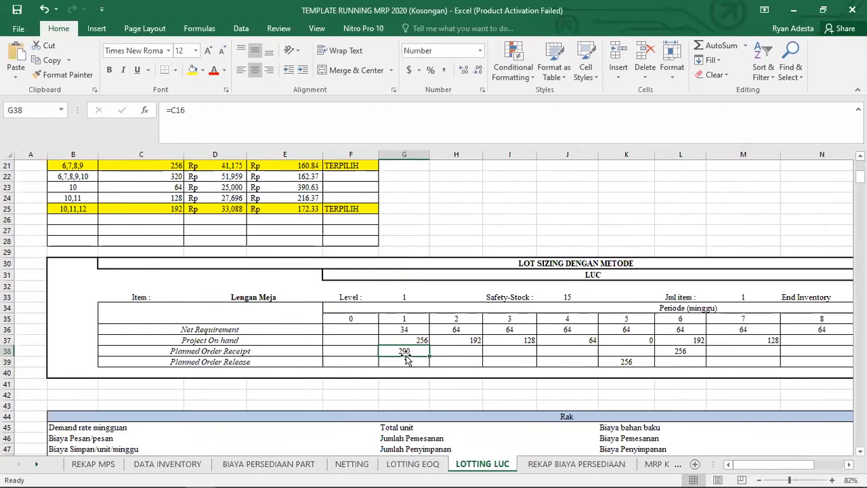
left_click(354, 361)
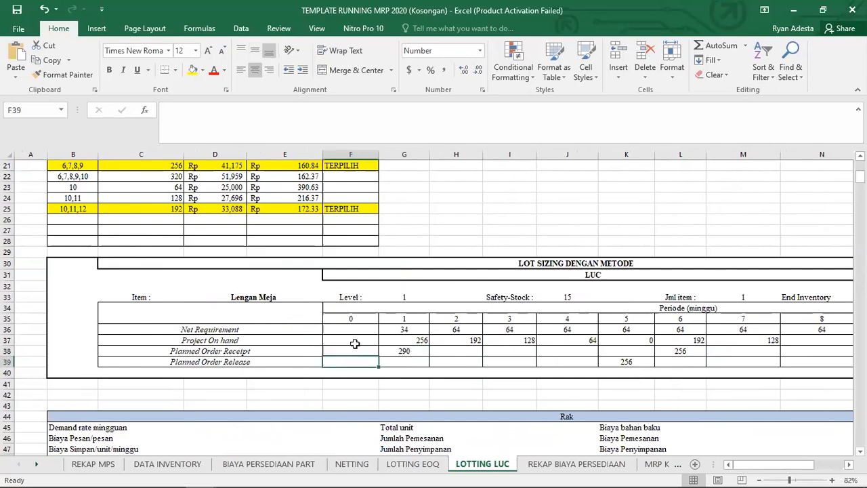
left_click_drag(354, 318, 360, 361)
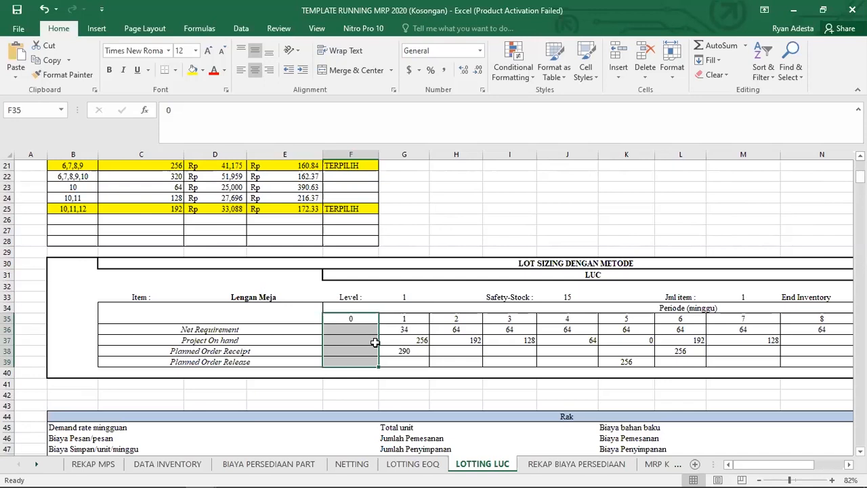
left_click(370, 361)
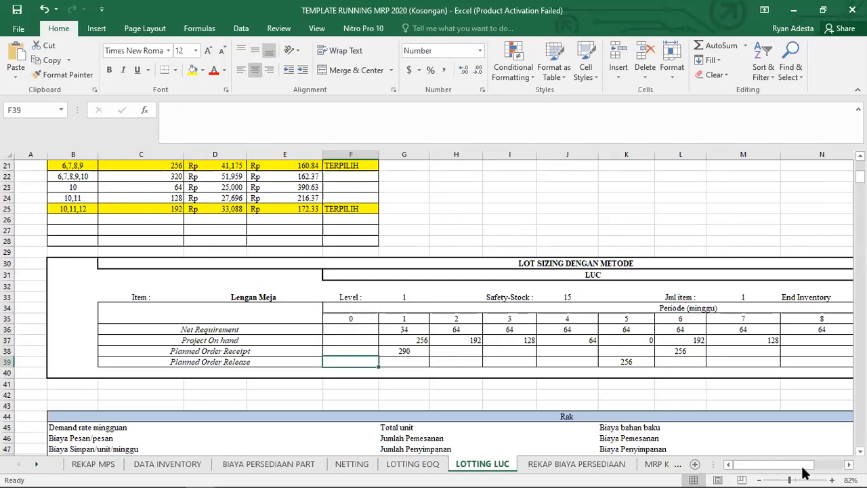
- Check the Total unit formula for Lengan Meja on the LOTTING EOQ sheet as a reference for the LUC summary
left_click(784, 479)
scroll(494, 357, "up", 4)
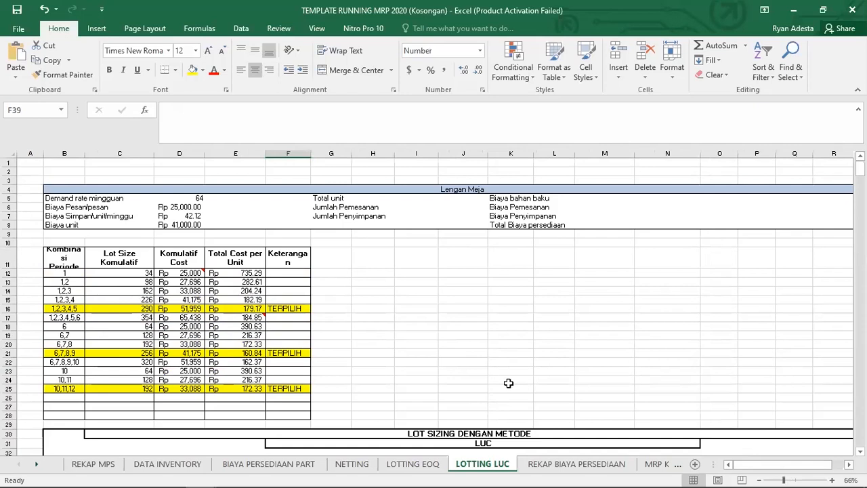
left_click(415, 198)
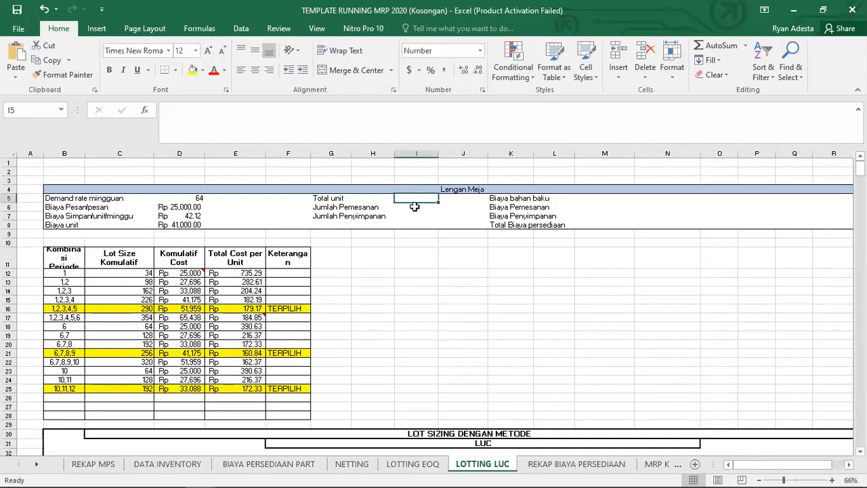
left_click(413, 464)
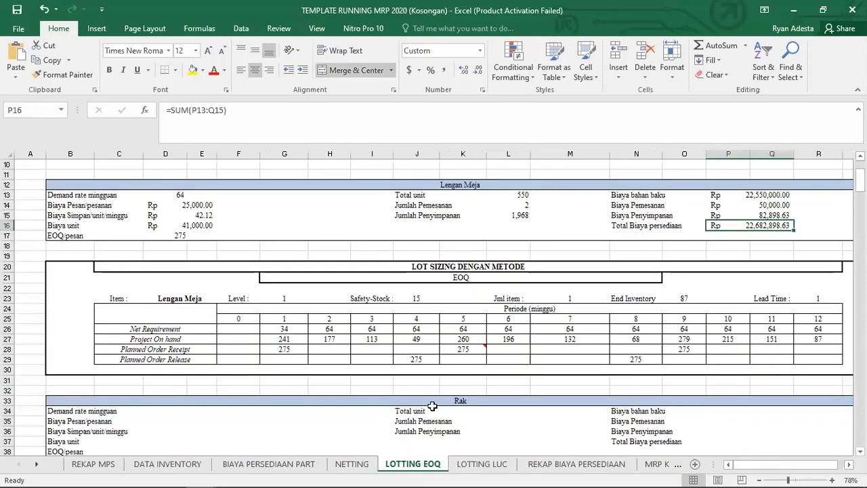
left_click(519, 195)
double_click(510, 192)
key("Return")
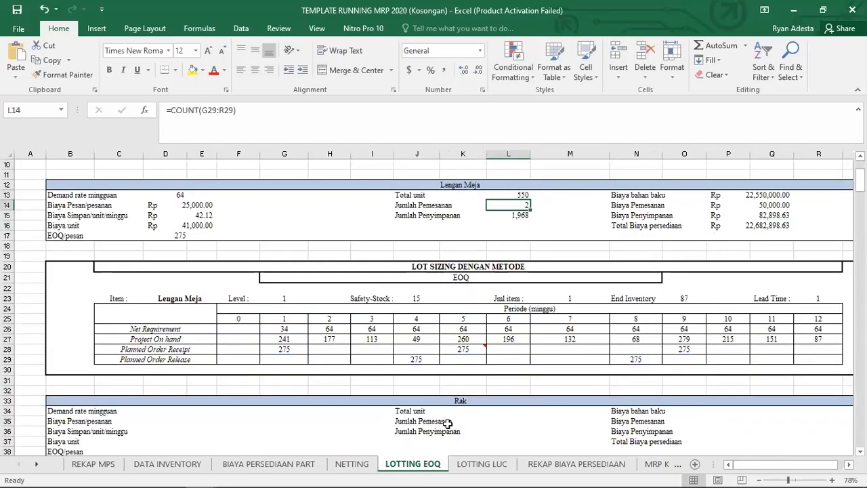
- Calculate Total unit in I5 of LOTTING LUC as the SUM of the Planned Order Release row G39:R39
left_click(481, 464)
type("=")
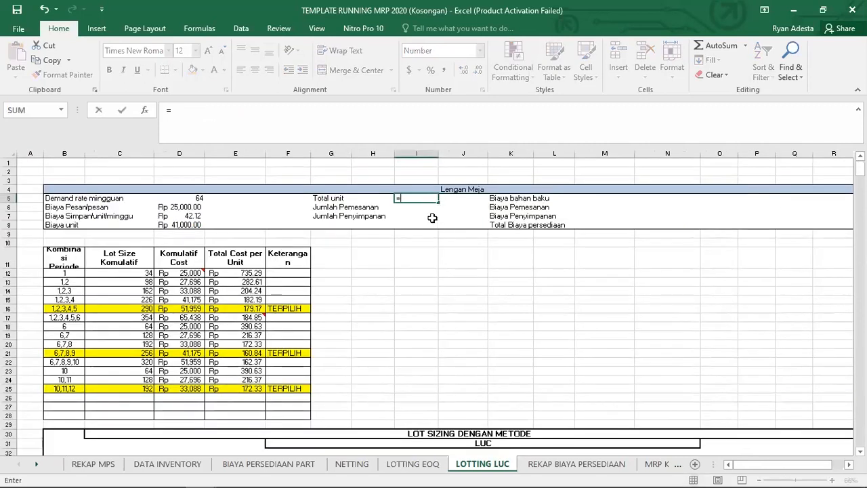
type("sum(")
scroll(513, 319, "down", 5)
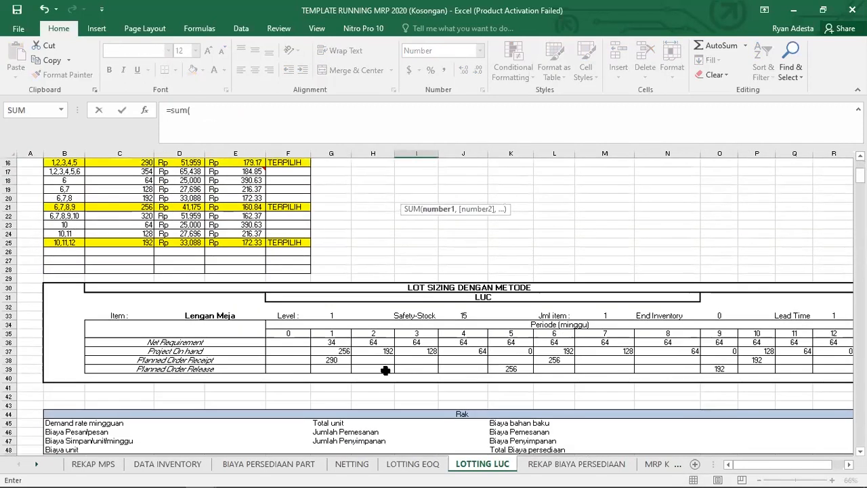
left_click(350, 367)
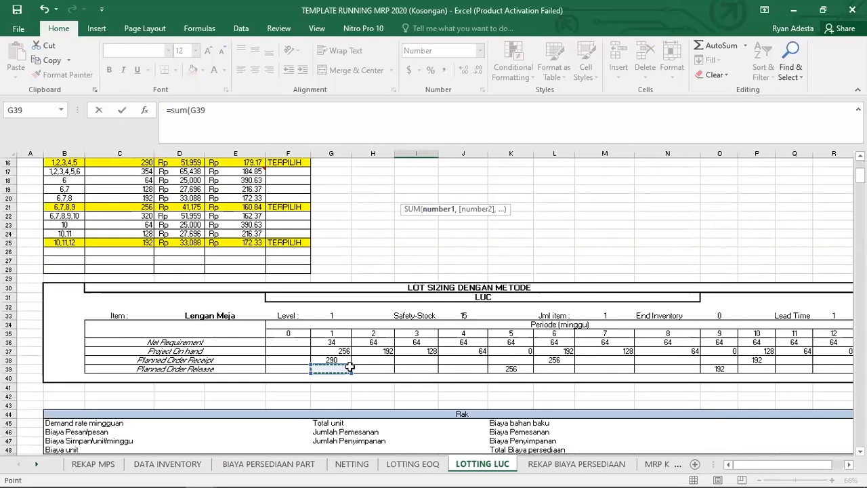
key("Return")
- Calculate Jumlah Pemesanan in I6 as the COUNT of the Planned Order Release row G39:R39
scroll(435, 383, "up", 2)
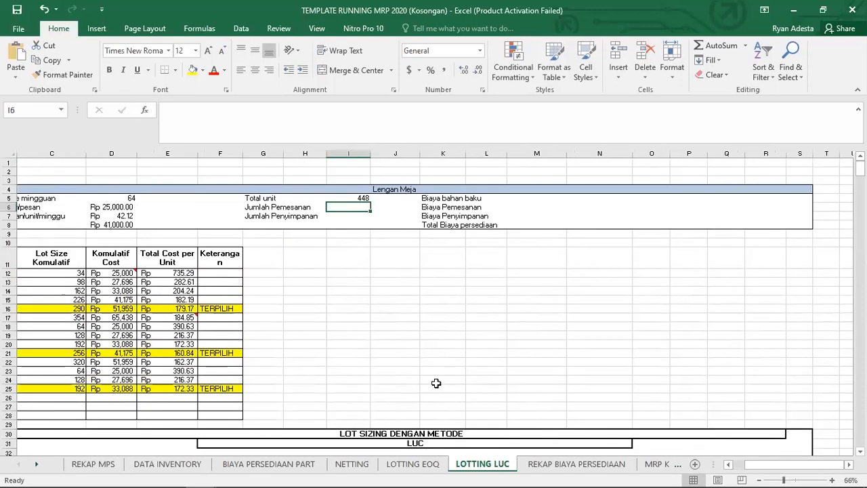
type("=")
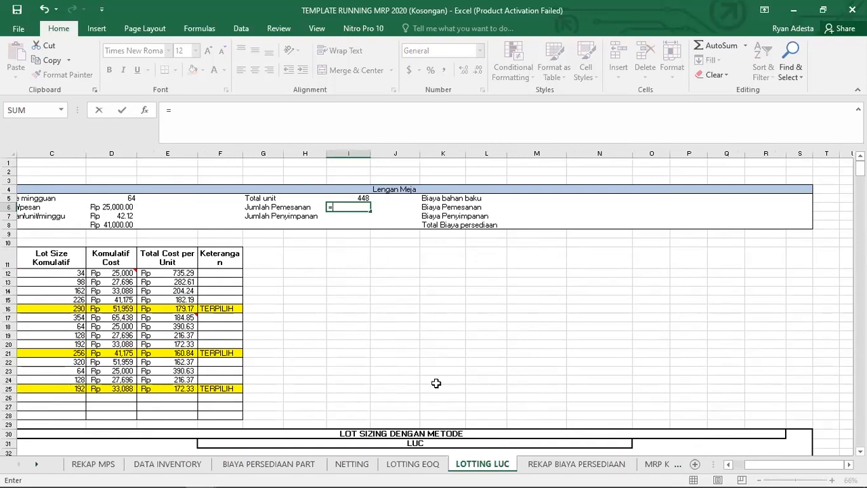
type("count(")
scroll(556, 356, "down", 6)
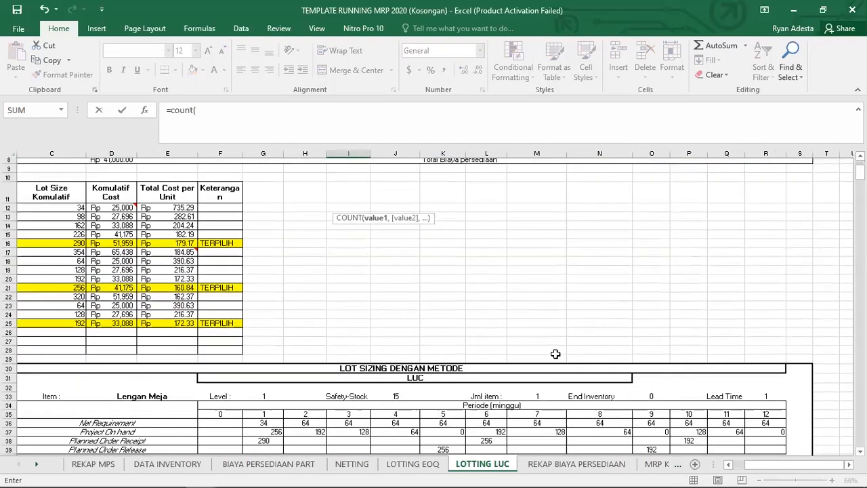
left_click(281, 332)
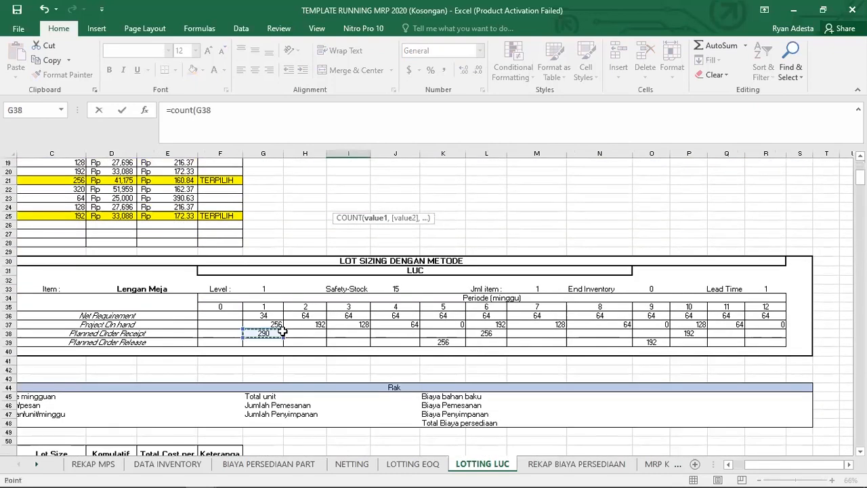
left_click_drag(281, 331, 779, 334)
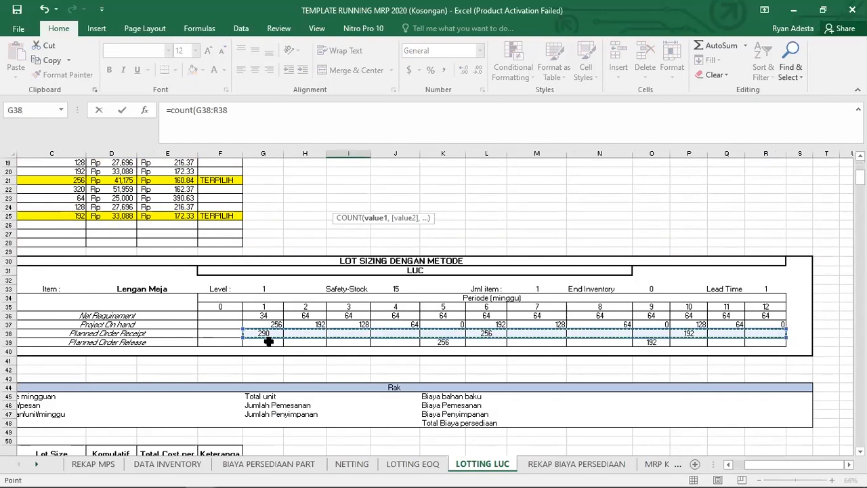
left_click(271, 343)
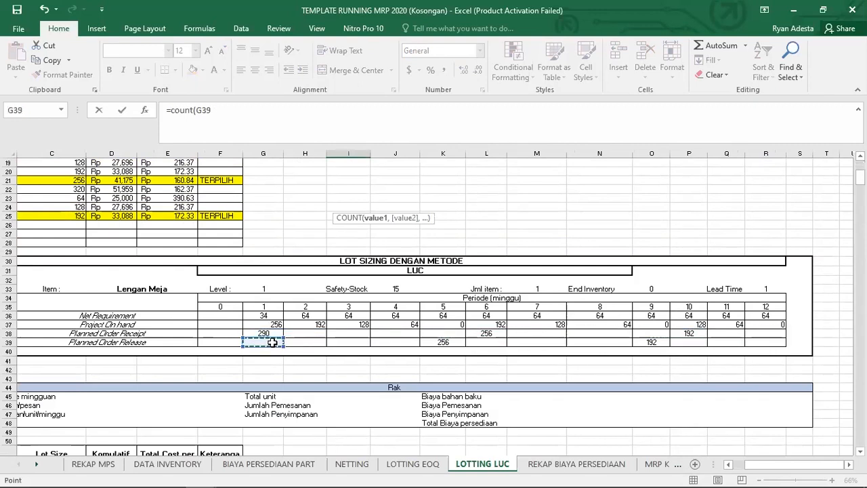
left_click_drag(271, 343, 759, 342)
key("Return")
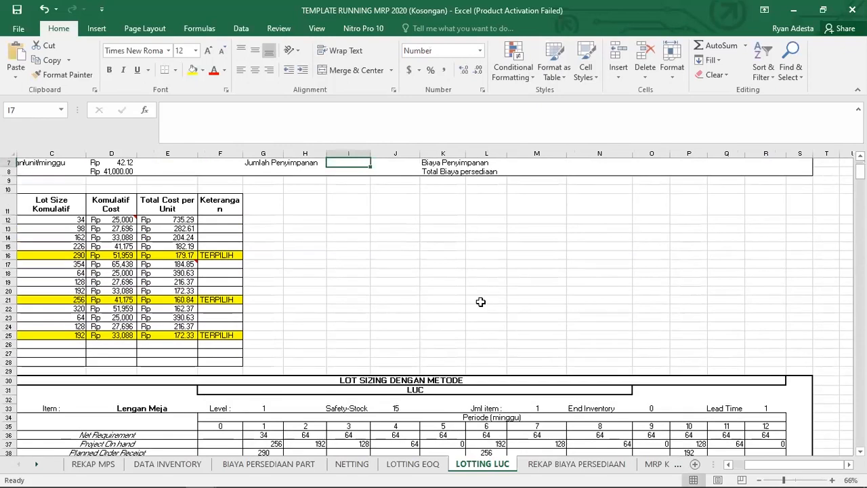
- Following the LOTTING EOQ formula, calculate Jumlah Penyimpanan in I7 of LOTTING LUC as the SUM of Project On hand G37:R37
left_click(432, 464)
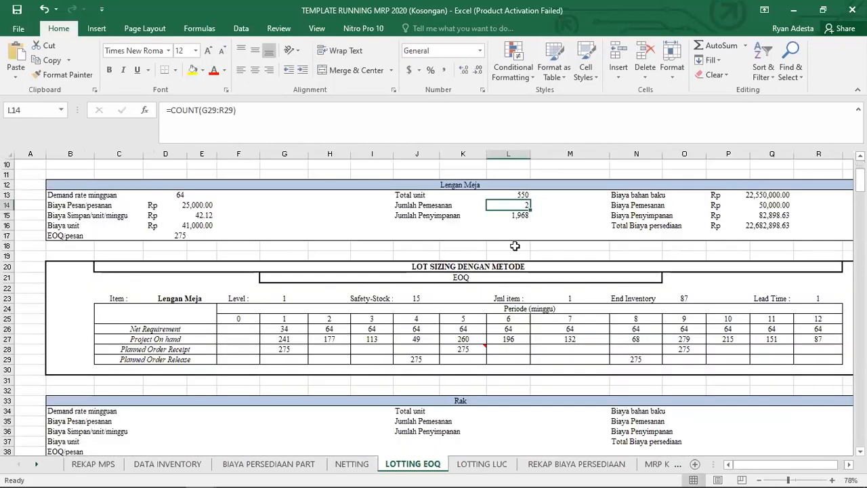
double_click(508, 205)
key("Return")
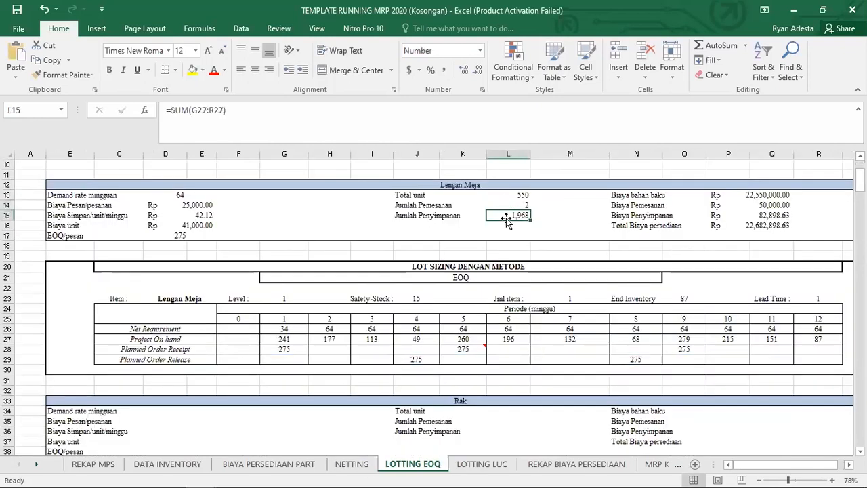
left_click(482, 464)
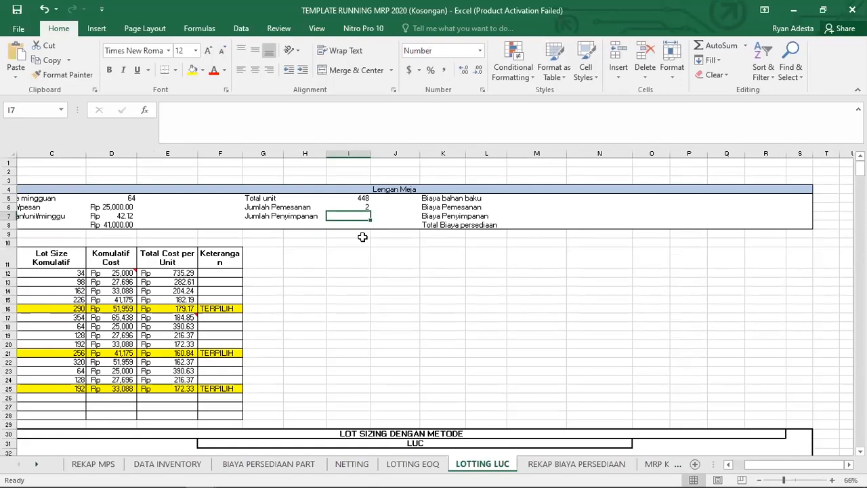
type("=sum(")
scroll(362, 236, "down", 4)
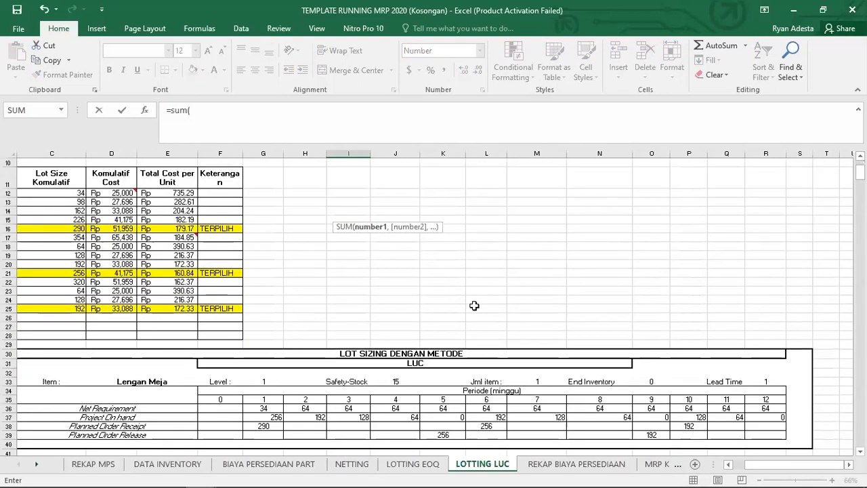
left_click(268, 378)
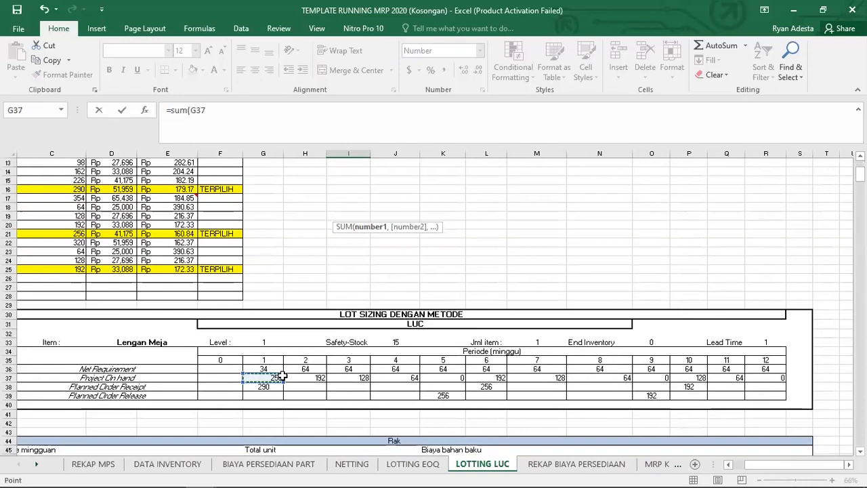
left_click_drag(281, 376, 763, 376)
key("Return")
scroll(528, 271, "up", 3)
left_click(365, 310)
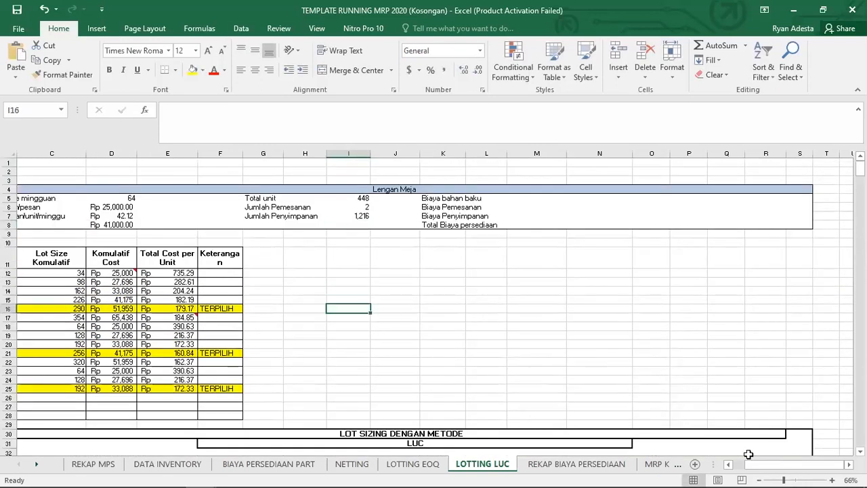
- Review the Total unit, Jumlah Pemesanan and Jumlah Penyimpanan formulas in I5:I7
left_click_drag(762, 466, 745, 466)
left_click(417, 215)
left_click(420, 198)
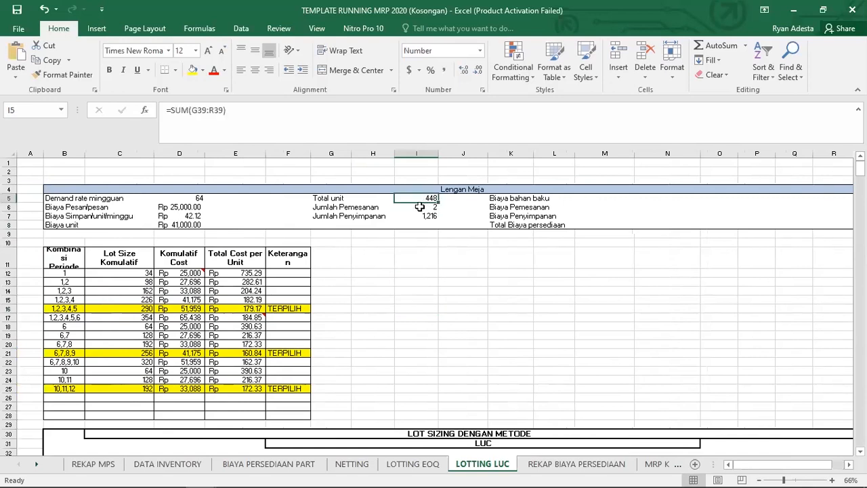
left_click(421, 206)
left_click(427, 215)
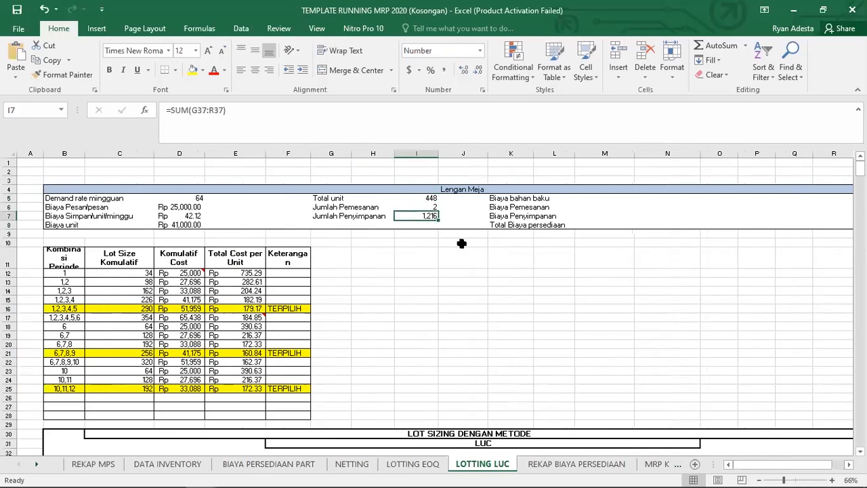
- Calculate Biaya bahan baku in M5 of LOTTING LUC as Total unit times Biaya unit, =I5*D8
left_click(581, 198)
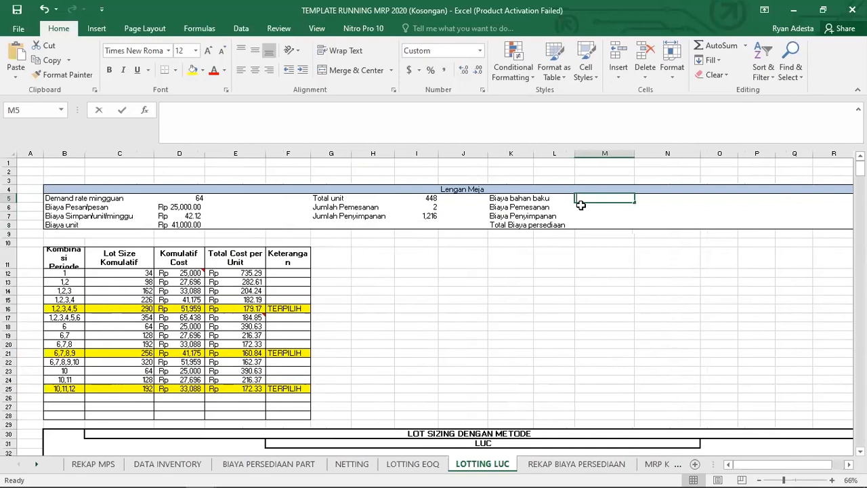
type("=")
left_click(423, 197)
type("*")
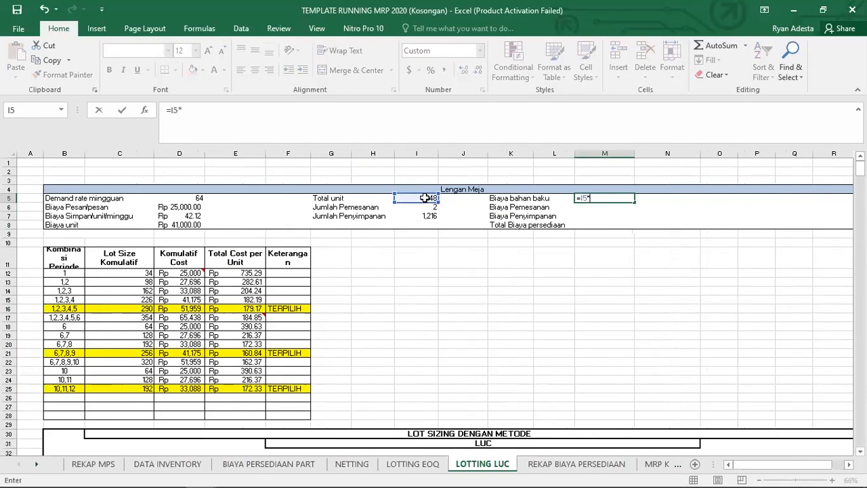
left_click(203, 228)
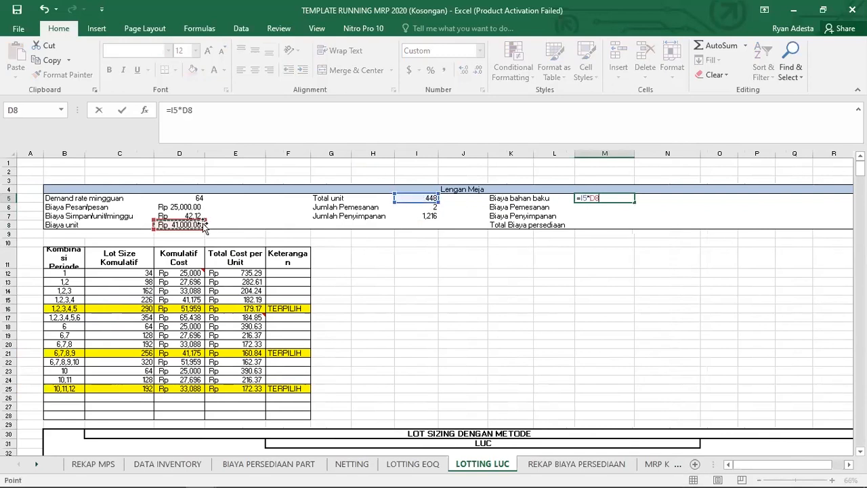
key("Return")
- Calculate Biaya Pemesanan in M6 as Jumlah Pemesanan times Biaya Pesan/pesan, =I6*D6
type("=")
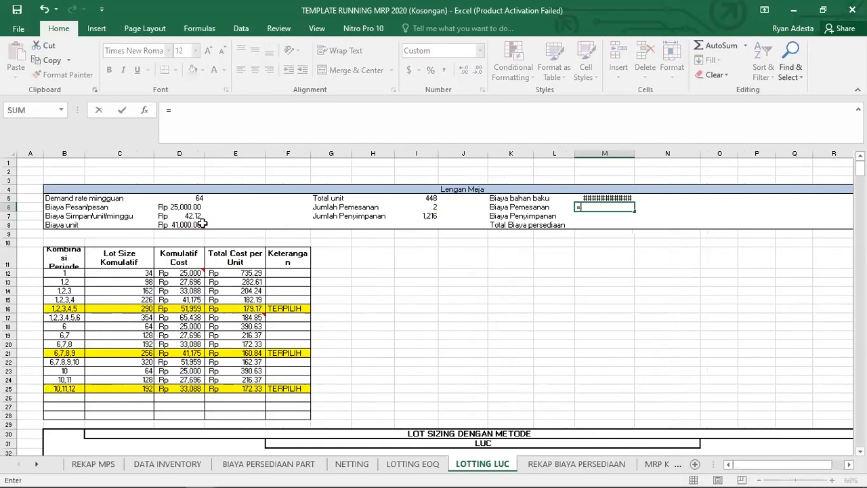
left_click(418, 206)
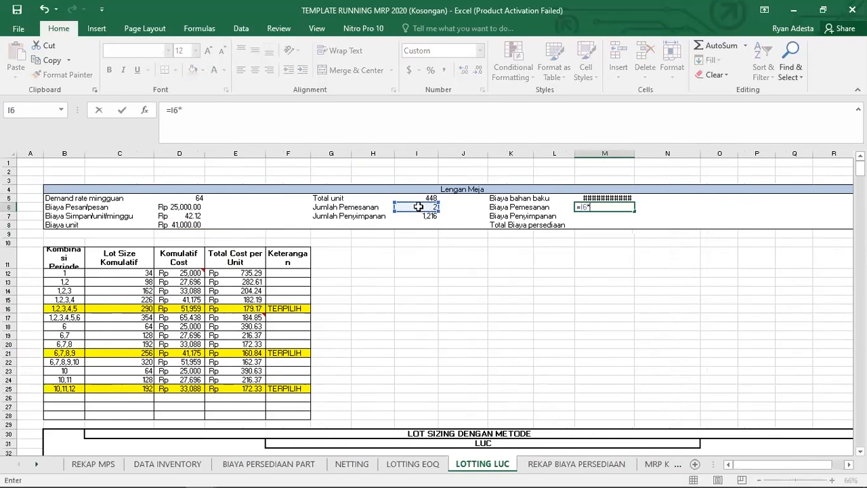
left_click(189, 207)
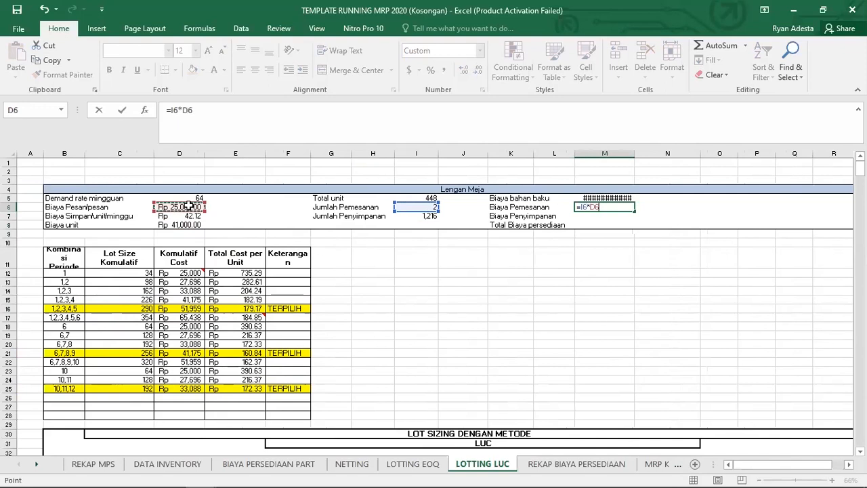
key("Return")
- Calculate Biaya Penyimpanan in M7 as Jumlah Penyimpanan times Biaya Simpan/unit/minggu, =I7*D7
type("=")
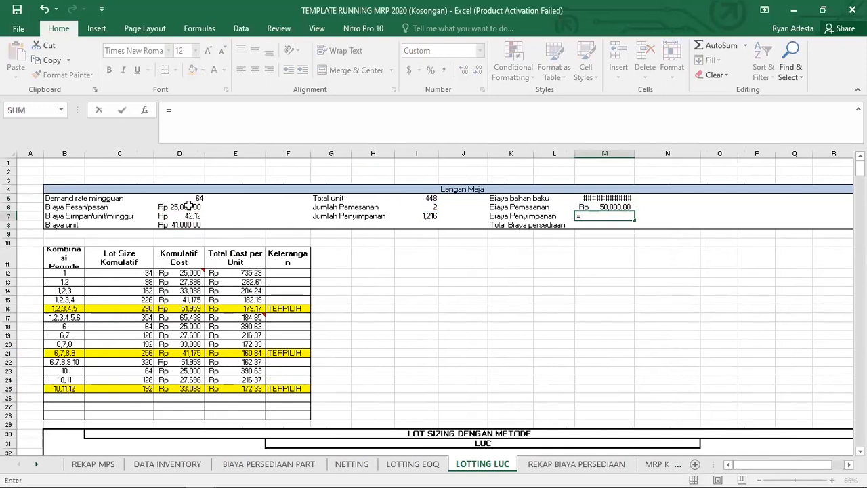
left_click(424, 215)
type("*")
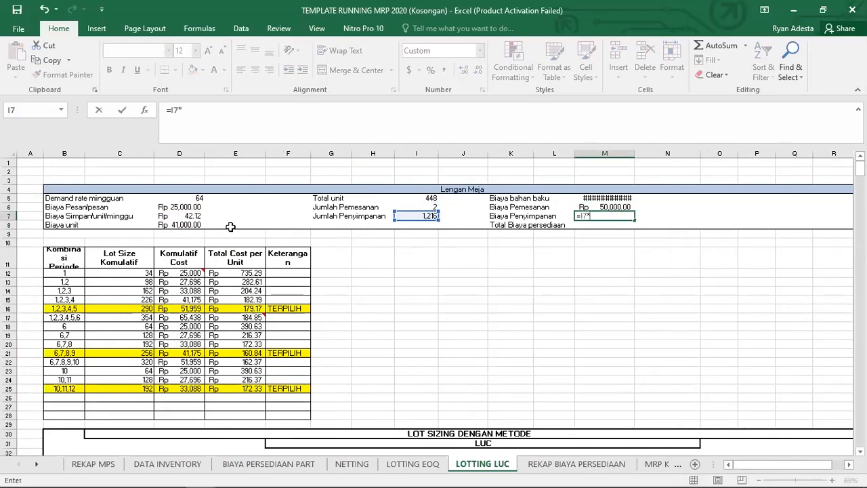
left_click(192, 215)
key("Return")
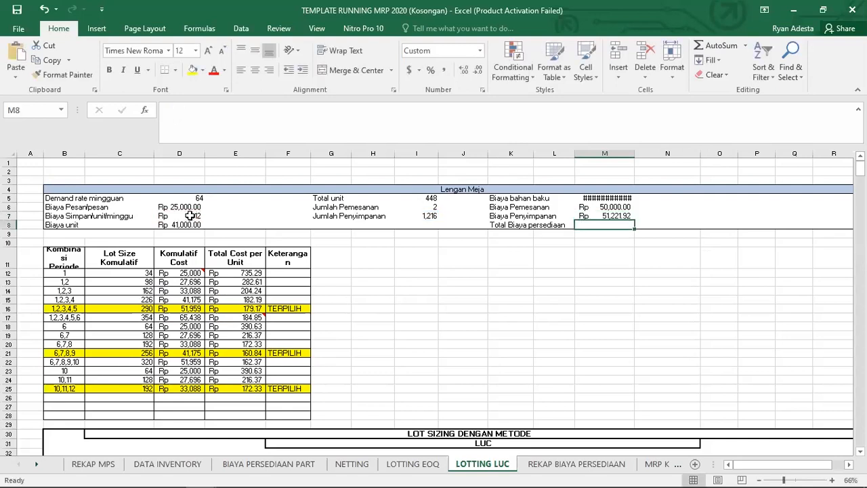
- Calculate Total Biaya persediaan in M8 as the SUM of M5:M7 and autofit the width of column M
type("=sum(")
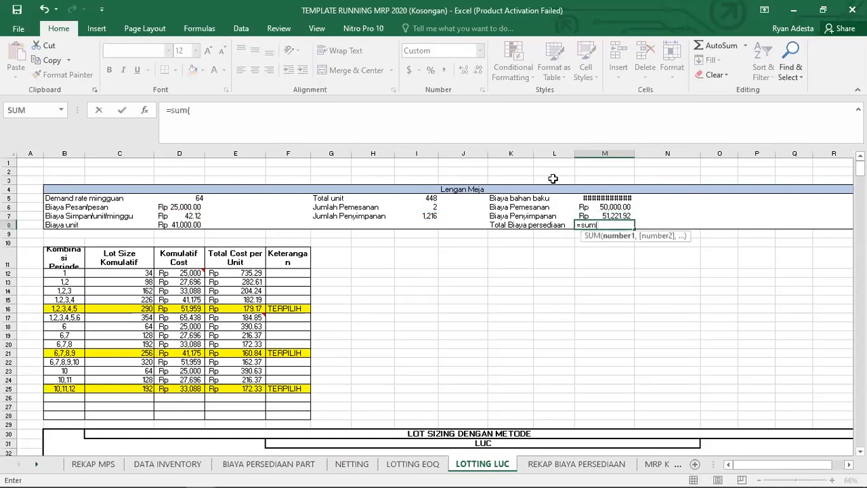
left_click(594, 200)
left_click_drag(594, 201, 598, 217)
key("Return")
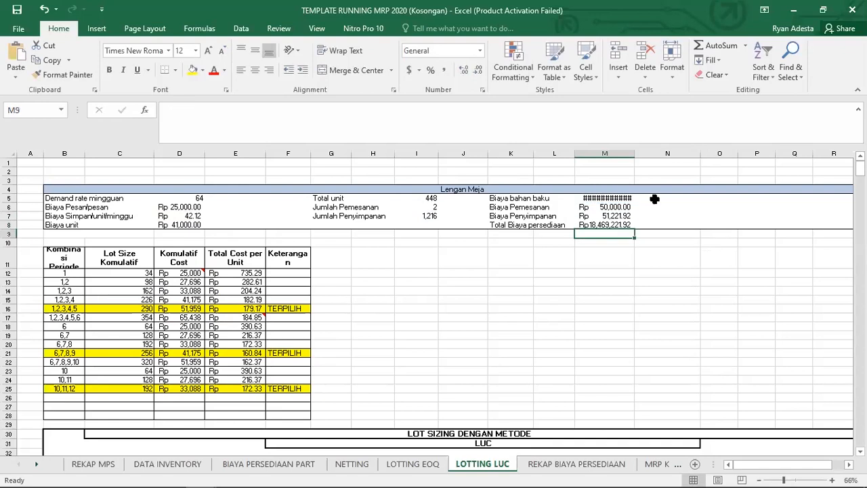
double_click(634, 150)
left_click(666, 288)
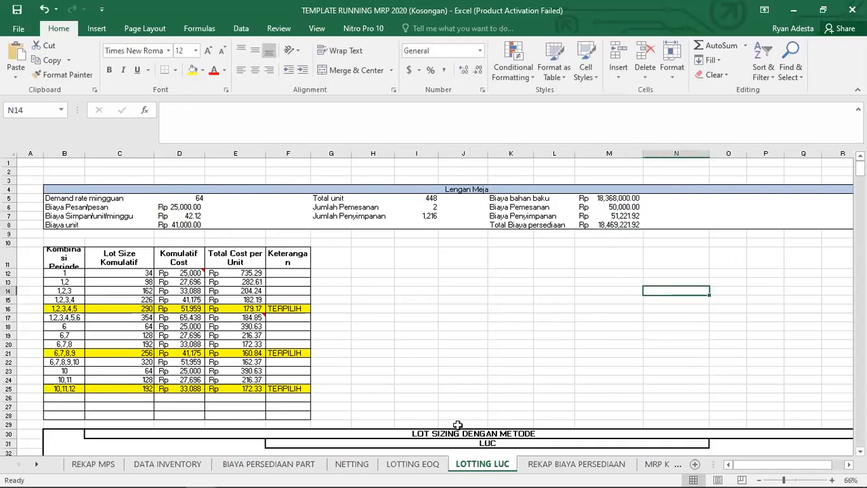
- Compare the Total Biaya persediaan of Lengan Meja on LOTTING EOQ and LOTTING LUC, and look over the LUC lot sizing table
left_click(413, 464)
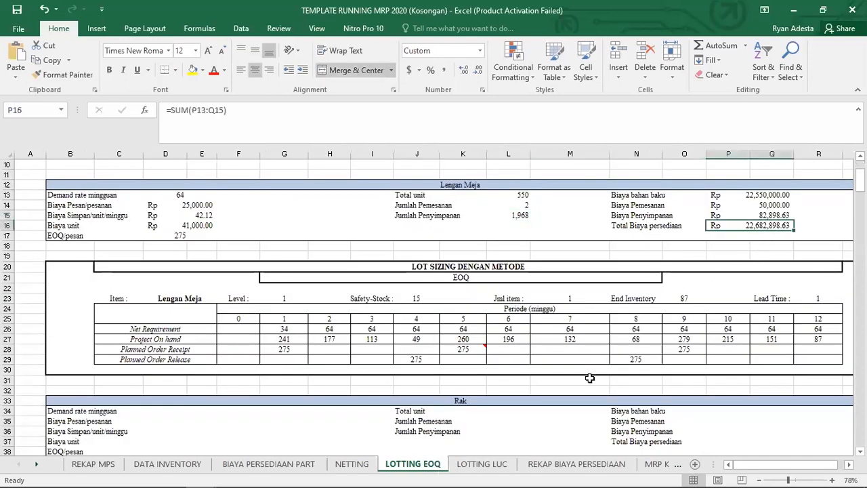
left_click(495, 464)
left_click(625, 225)
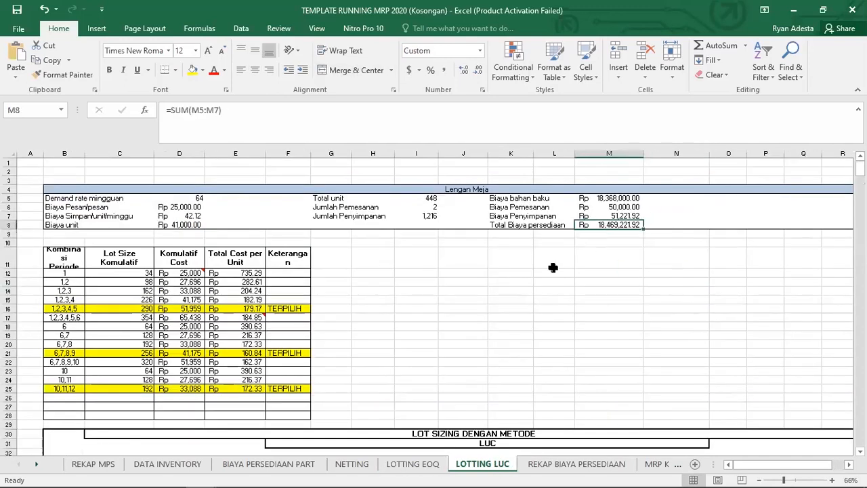
left_click(515, 280)
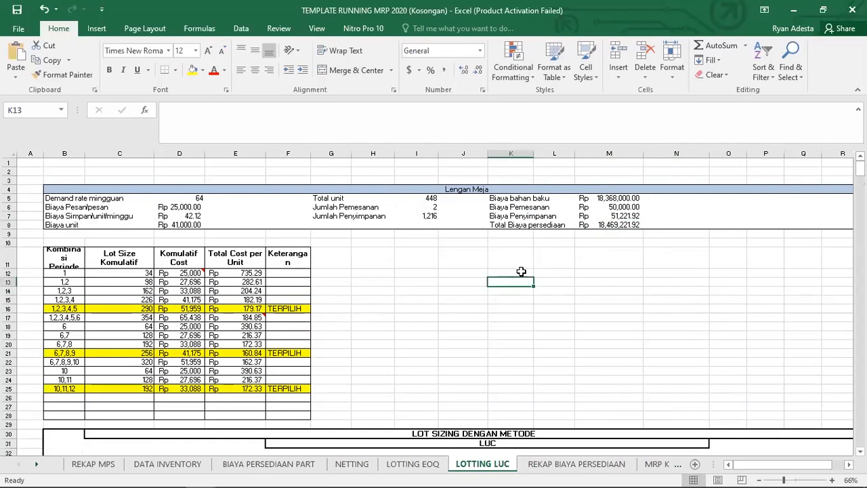
scroll(449, 252, "down", 8)
scroll(449, 255, "up", 8)
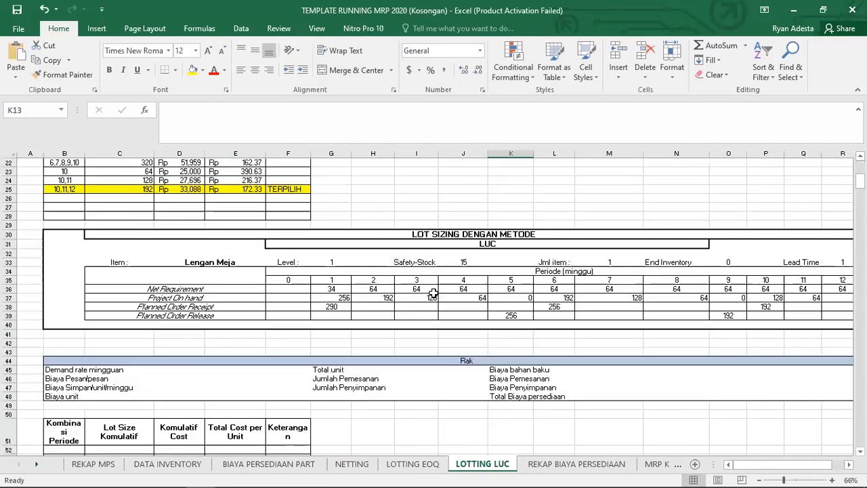
left_click(462, 273)
left_click(394, 274)
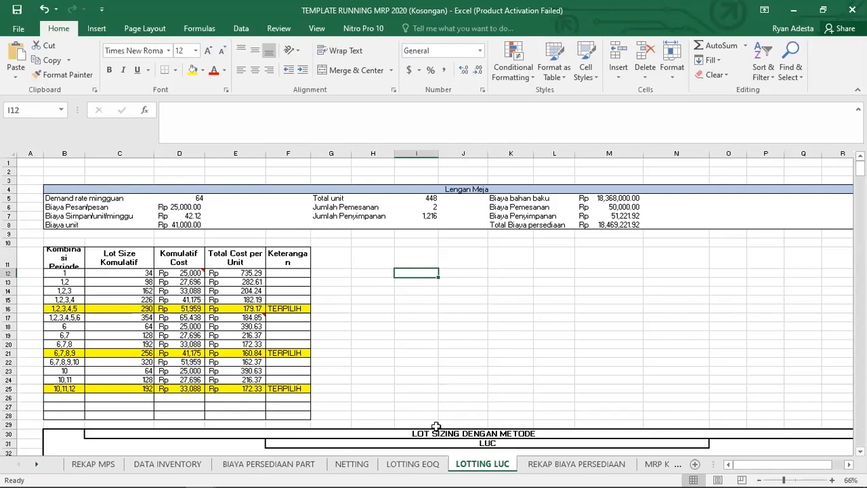
- Examine the empty cost recap on REKAP BIAYA PERSEDIAAN, the LUC lot sizing layout, and the part list on DATA INVENTORY
left_click(535, 464)
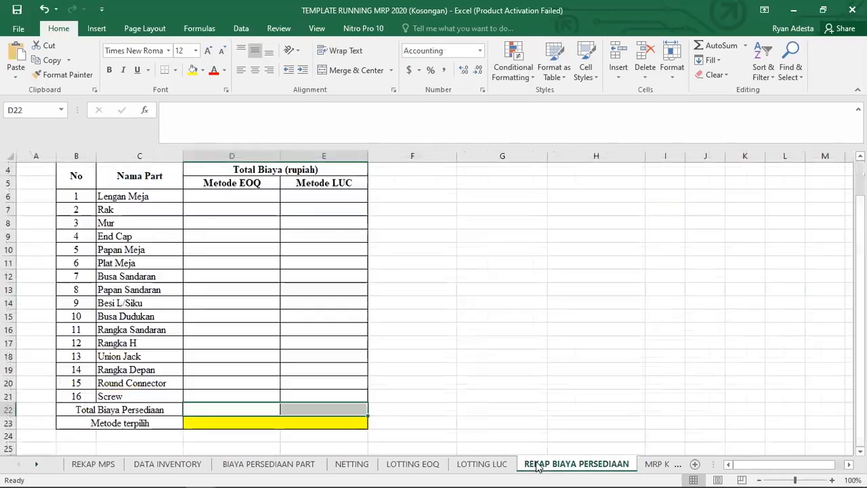
left_click(482, 464)
scroll(485, 354, "down", 6)
scroll(485, 354, "up", 6)
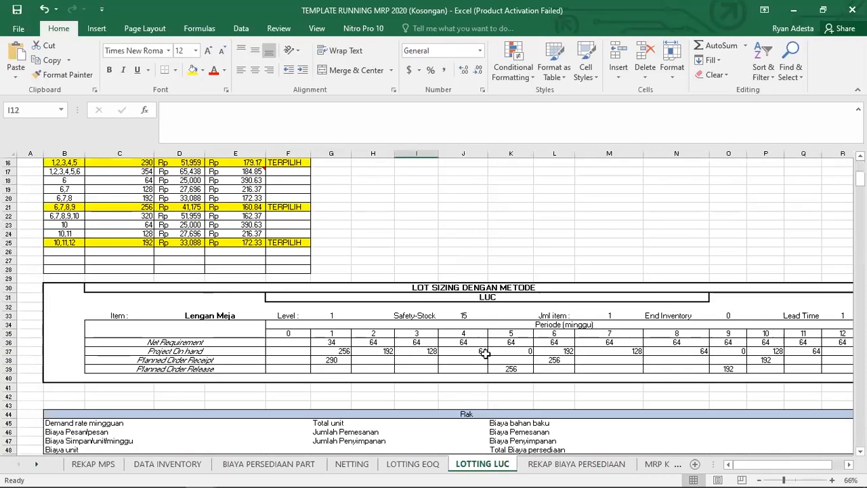
scroll(483, 352, "down", 4)
scroll(496, 371, "up", 4)
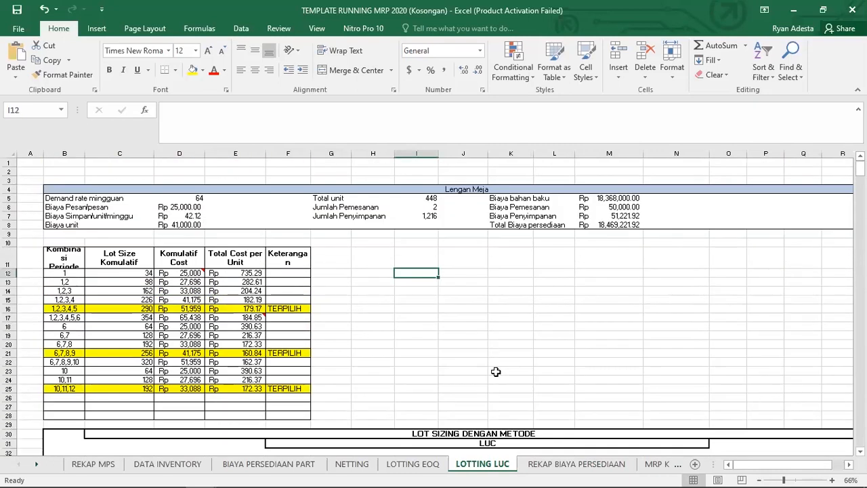
left_click(542, 464)
scroll(477, 318, "up", 1)
left_click(477, 316)
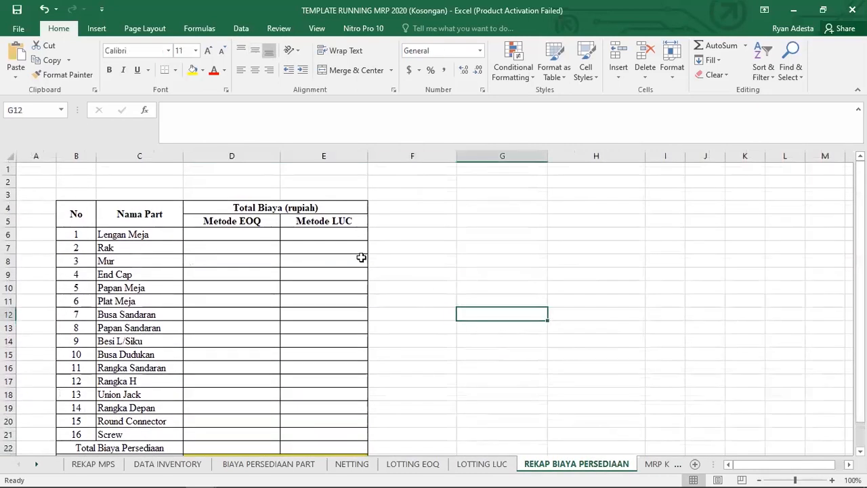
scroll(180, 238, "down", 1)
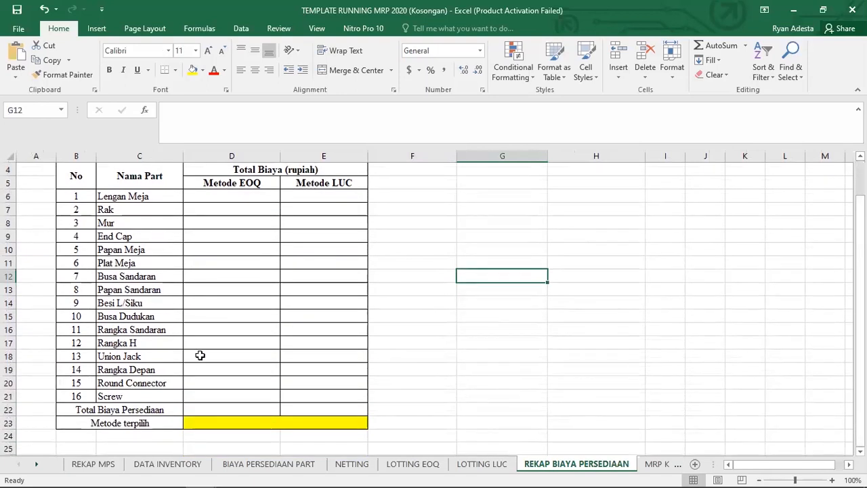
scroll(199, 355, "up", 1)
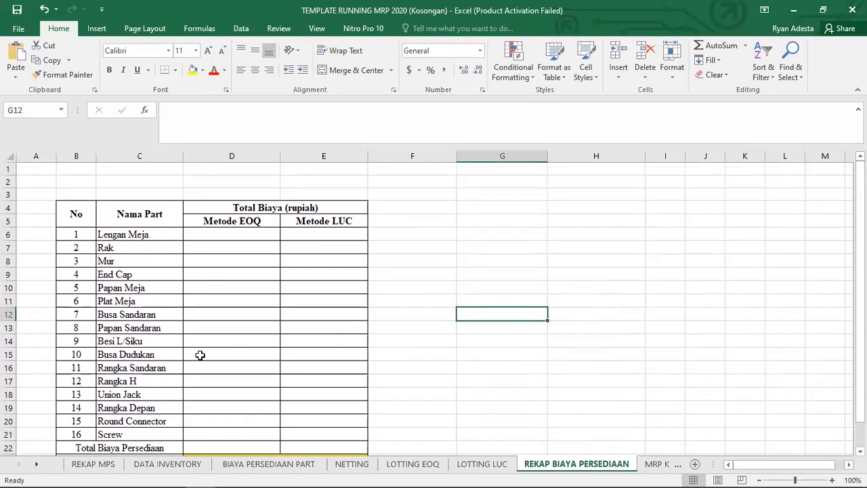
left_click(199, 465)
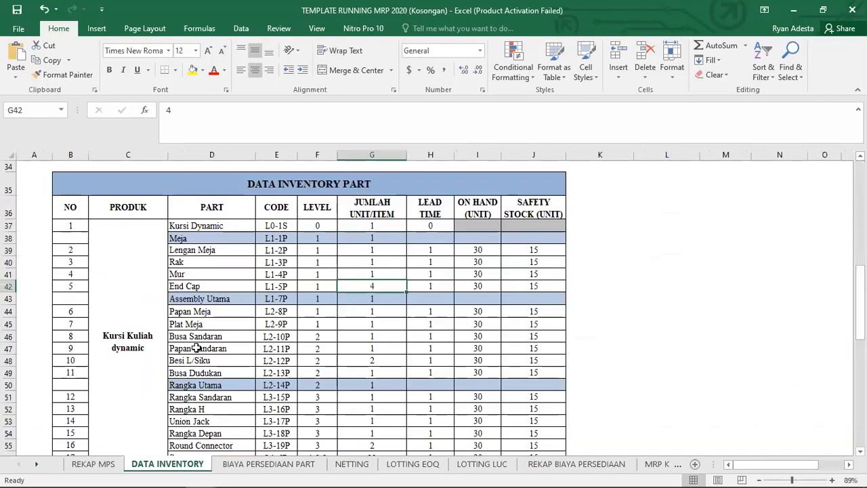
scroll(196, 348, "down", 1)
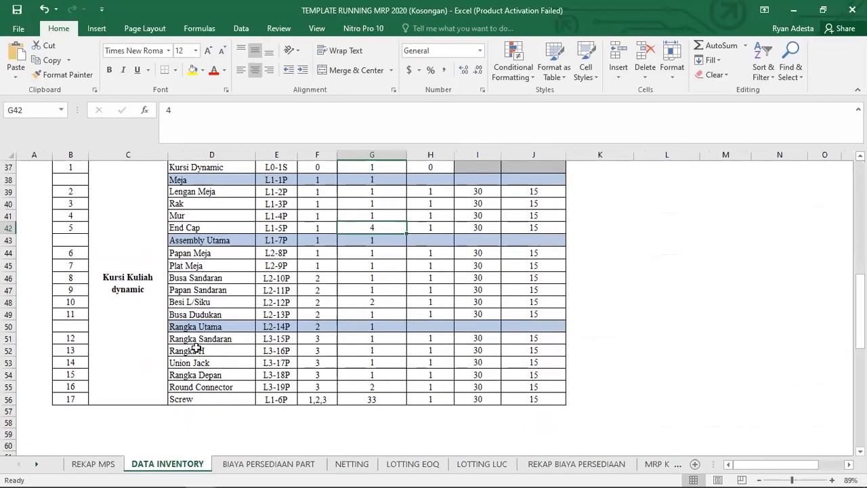
key("alt+Tab")
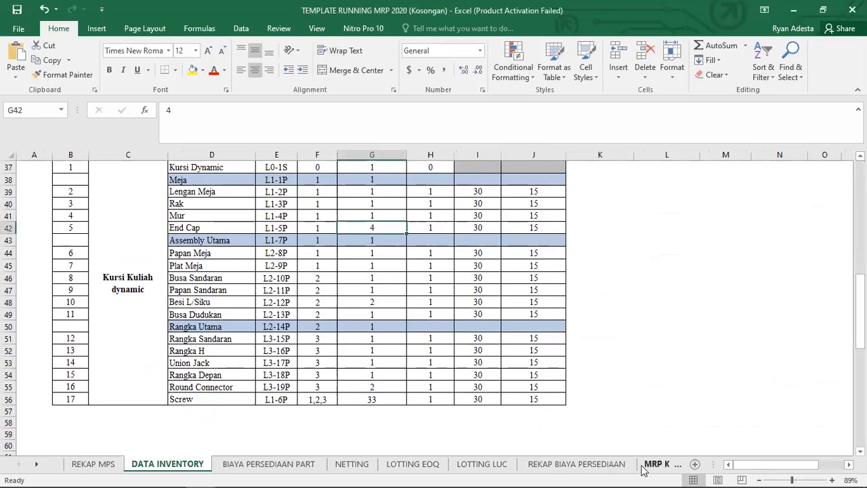
- Try to link the Metode EOQ cost of Lengan Meja in D6 of REKAP BIAYA PERSEDIAAN to LOTTING EOQ P16:Q16, and clear the cell
left_click(573, 464)
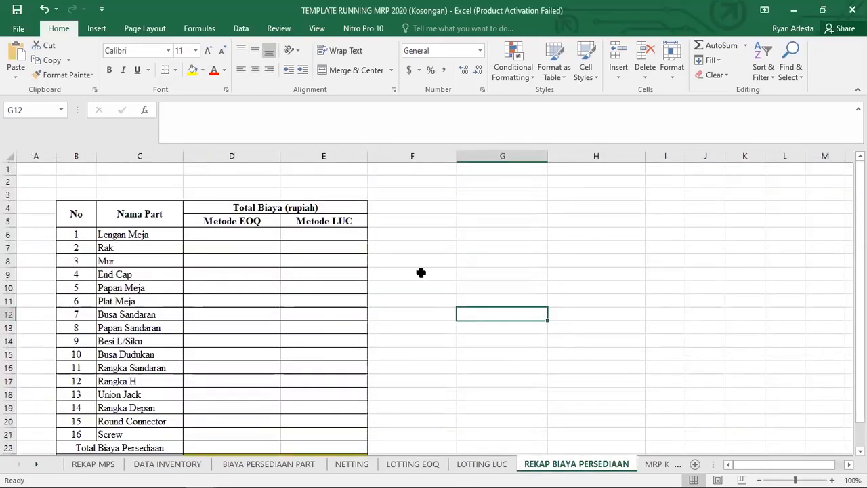
left_click(246, 234)
type("=")
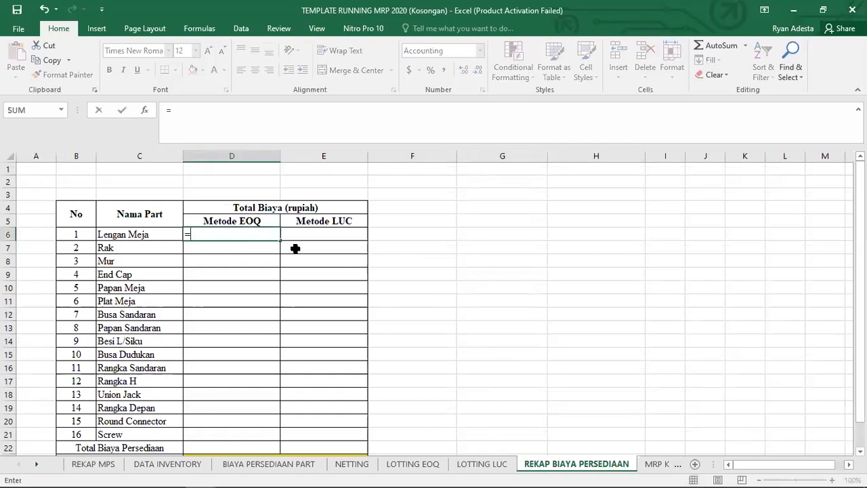
left_click(413, 464)
left_click(762, 225)
key("Return")
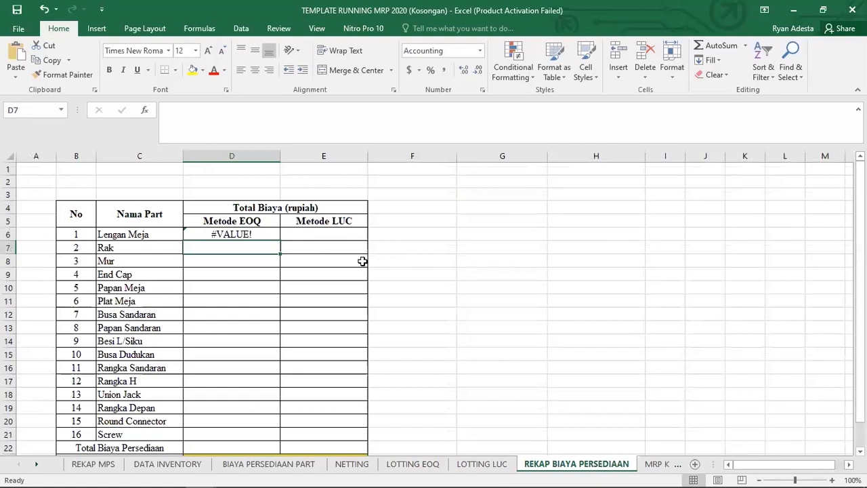
left_click(250, 232)
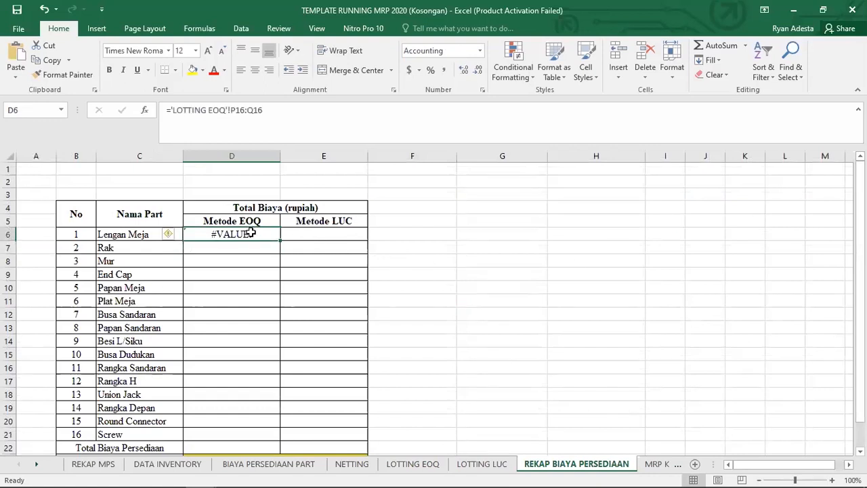
key("Delete")
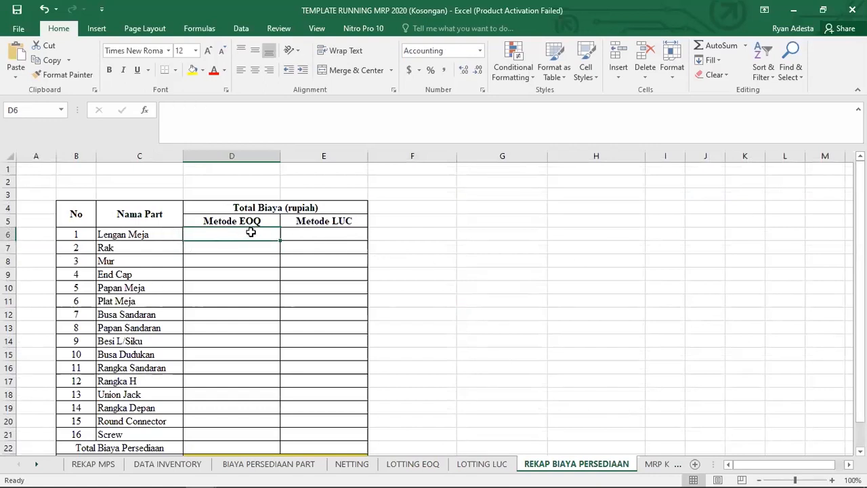
- Re-enter the reference in D6 of REKAP BIAYA PERSEDIAAN to the Lengan Meja Total Biaya persediaan on LOTTING EOQ
key("alt+Tab")
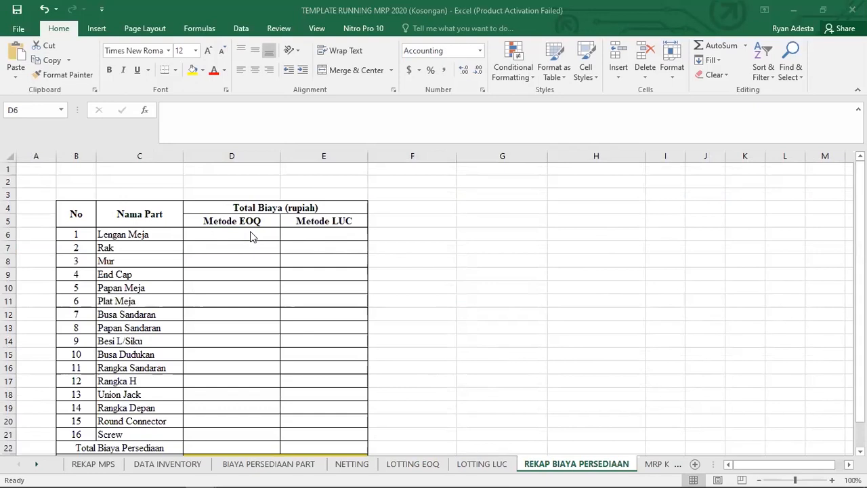
left_click(433, 465)
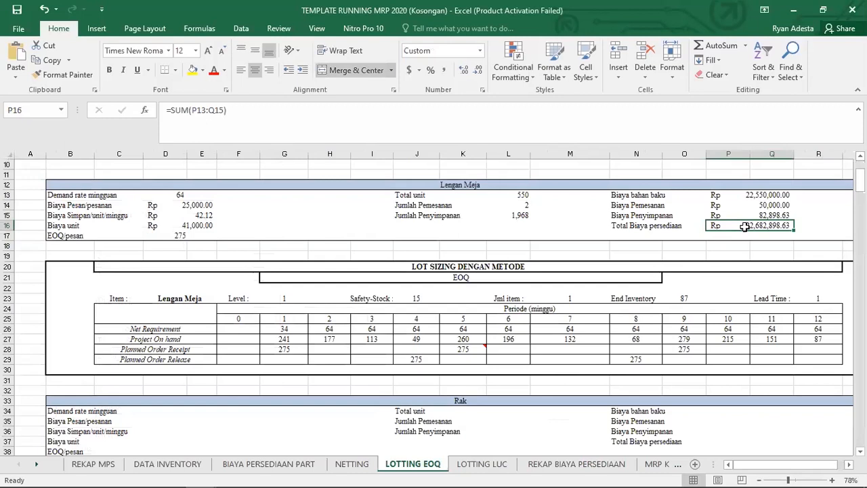
left_click(576, 465)
type("=")
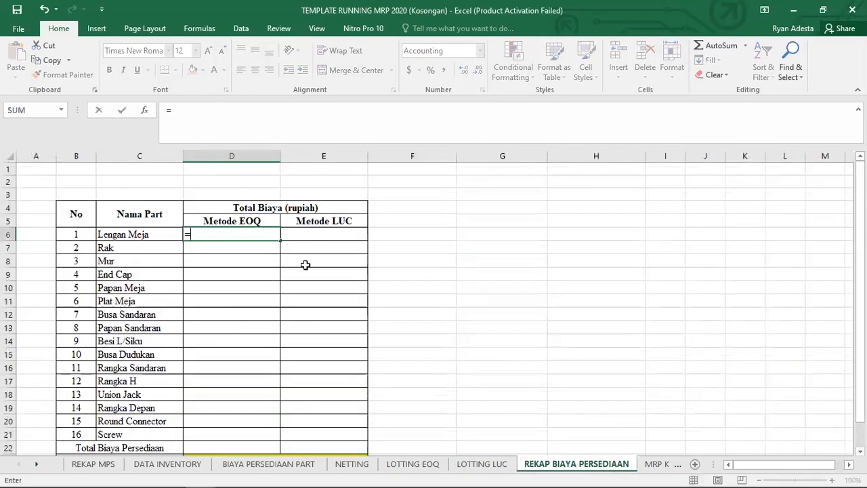
left_click(413, 464)
left_click(746, 227)
key("Return")
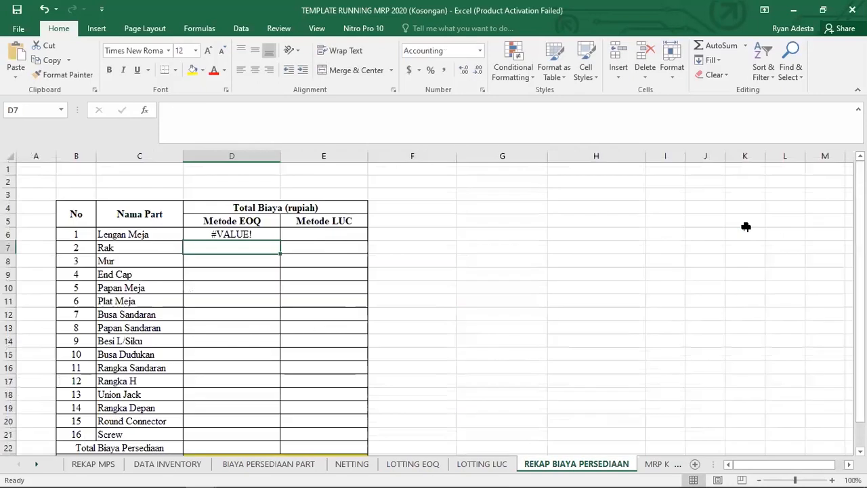
- Unmerge the Lengan Meja Total Biaya persediaan cell P16:Q16 on LOTTING EOQ and autofit column P to its contents
left_click(258, 233)
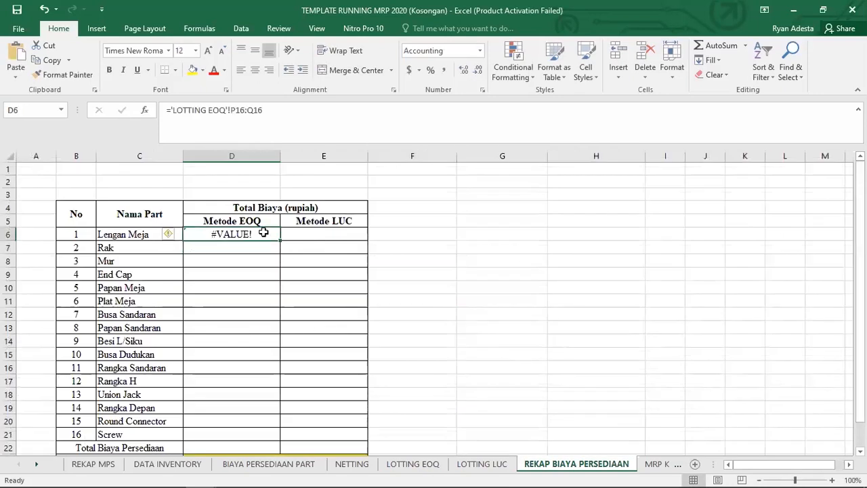
key("alt+Tab")
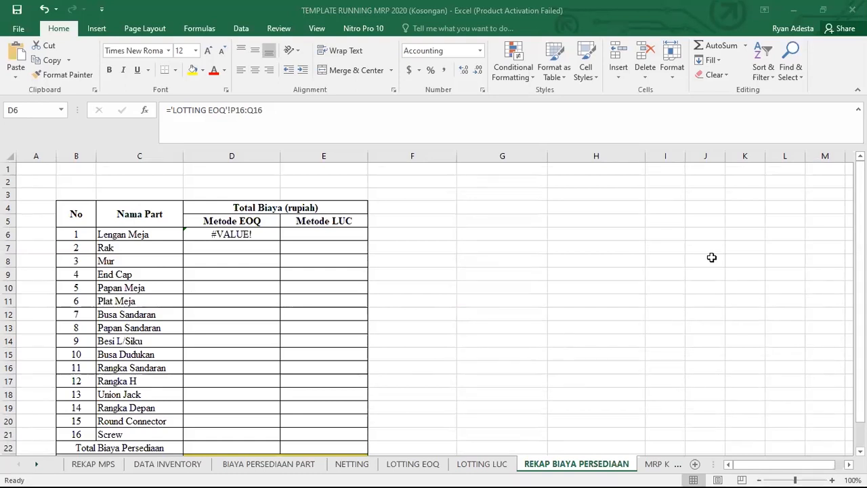
left_click(333, 296)
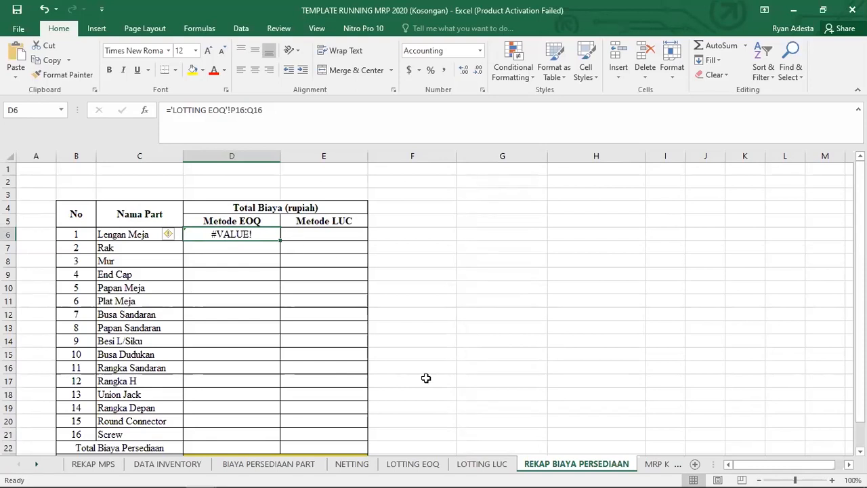
left_click(404, 466)
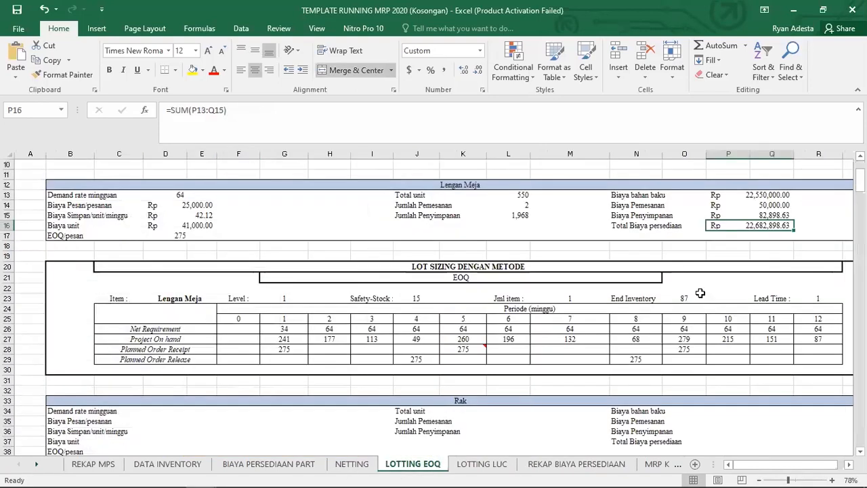
left_click(739, 243)
left_click(730, 226)
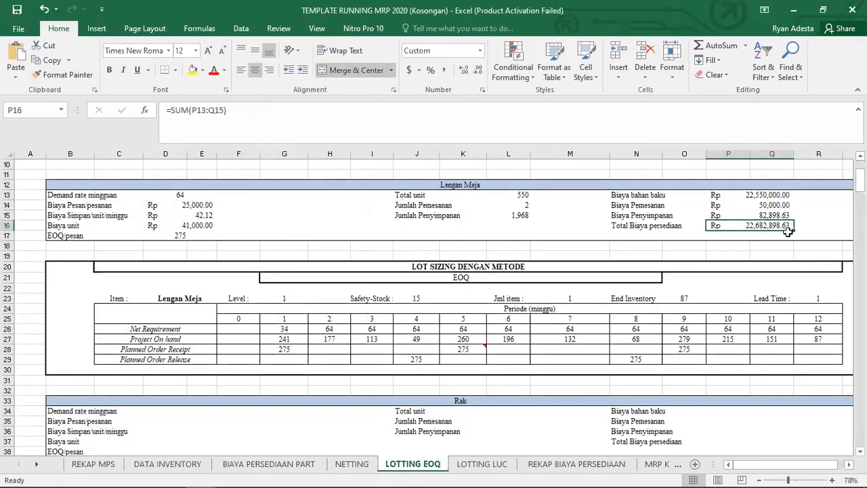
left_click(334, 71)
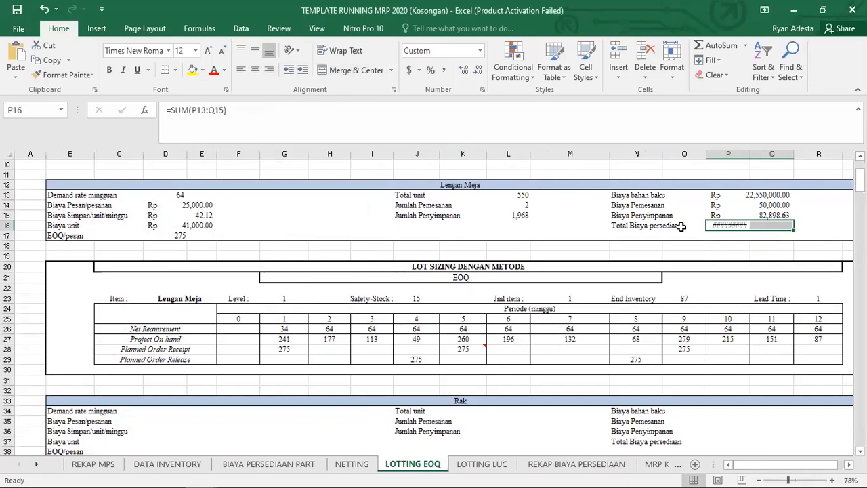
left_click(744, 264)
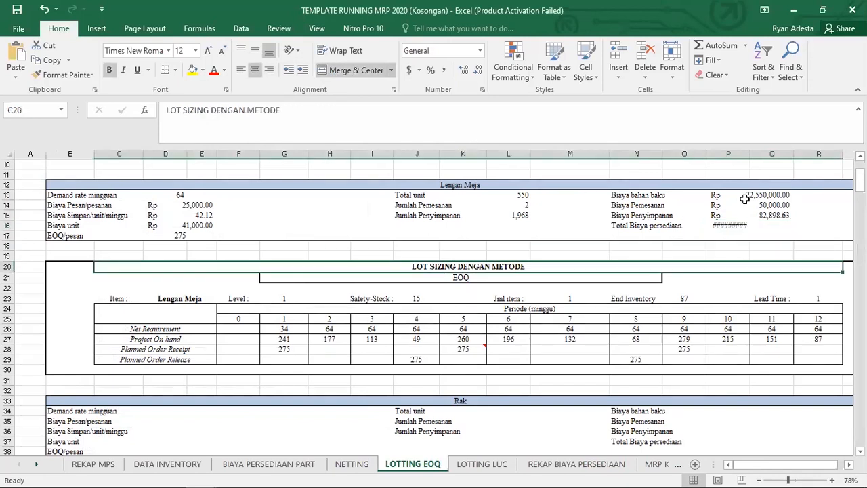
double_click(750, 156)
- Merge and center P16:Q16 on LOTTING EOQ again
left_click_drag(722, 226, 786, 225)
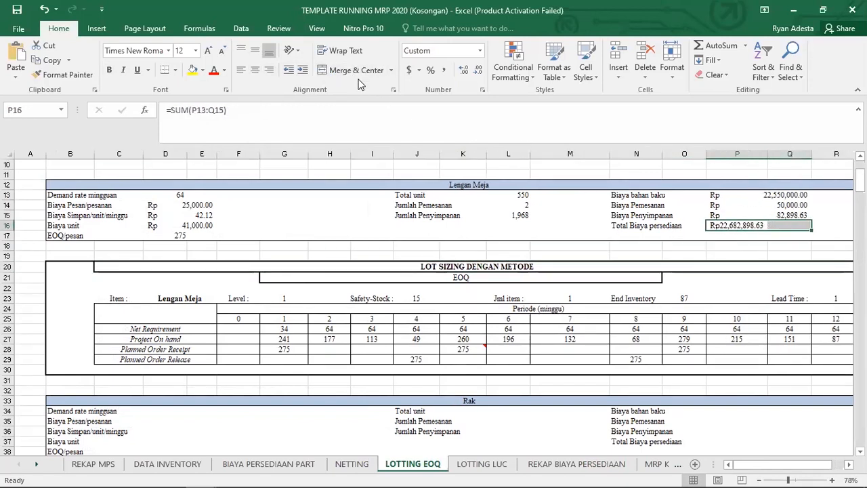
left_click(356, 71)
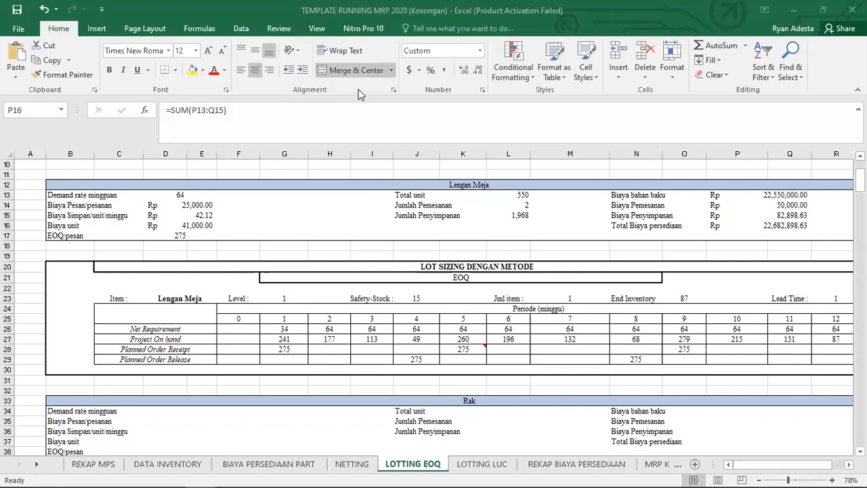
left_click(524, 262)
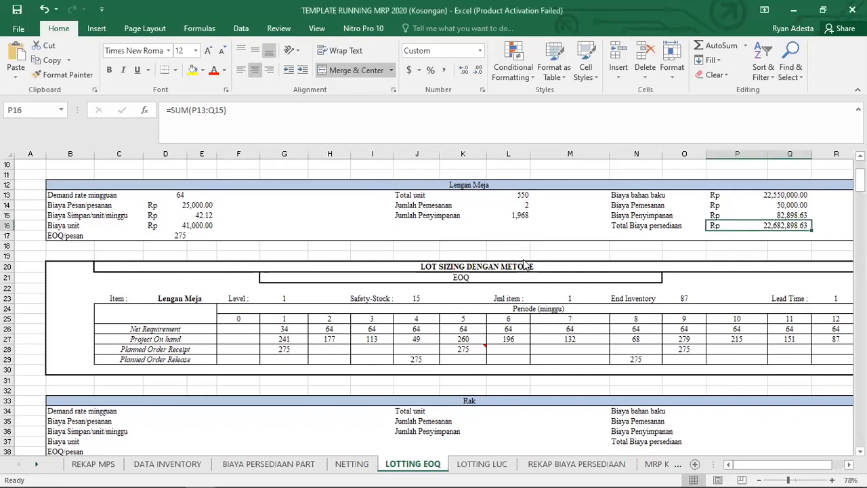
- Clear D6 on REKAP BIAYA PERSEDIAAN and try to link it to the merged range P16:Q16 on LOTTING EOQ
left_click(575, 463)
key("Delete")
type("=")
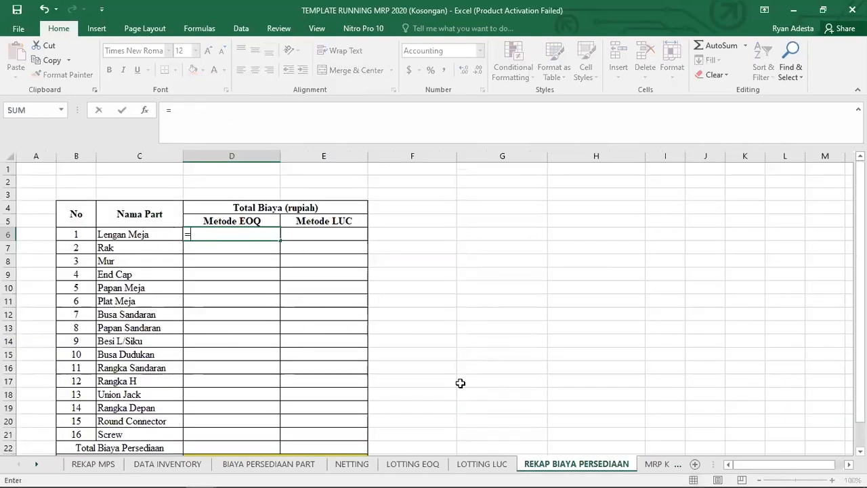
left_click(412, 463)
left_click_drag(759, 224, 723, 226)
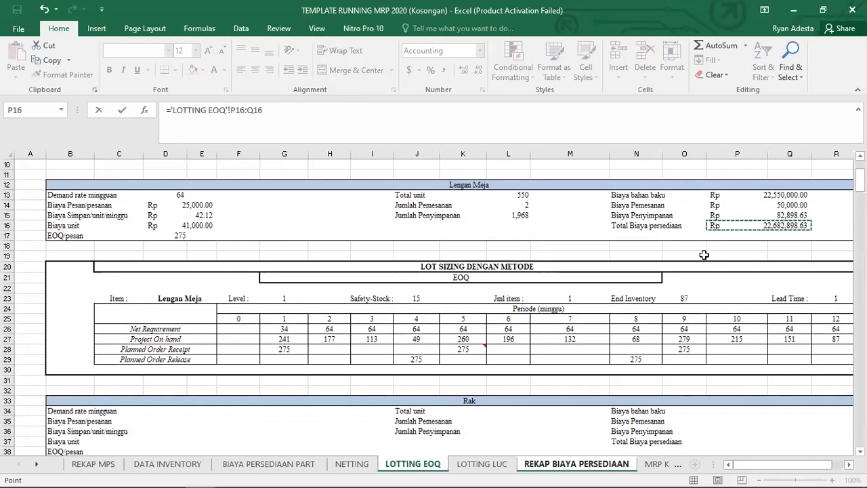
key("Return")
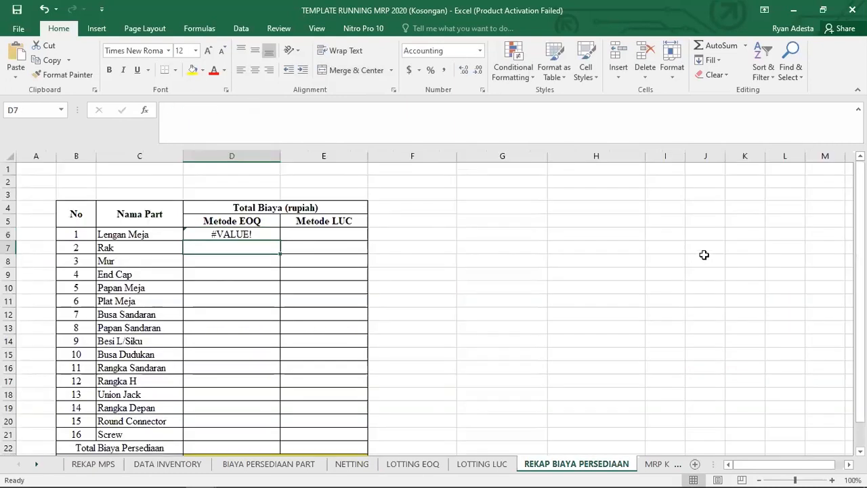
- Link the Metode LUC cost of Lengan Meja in E6 to its Total Biaya persediaan on LOTTING LUC
left_click(339, 234)
type("=")
left_click(482, 464)
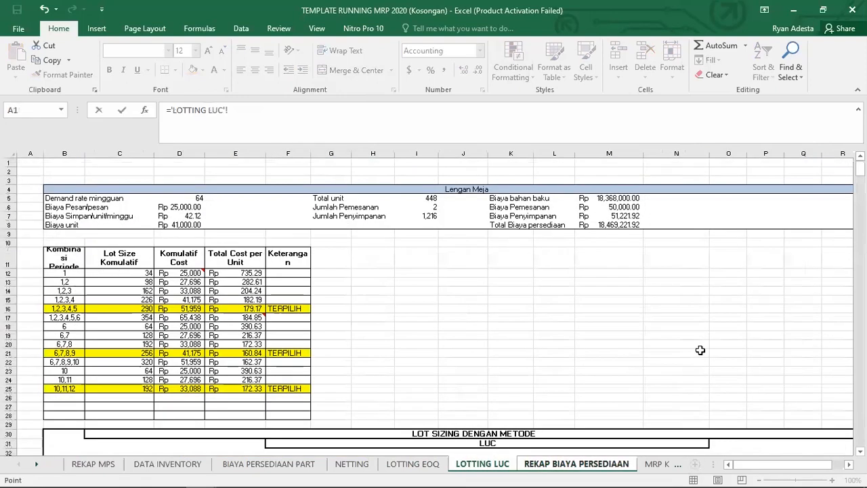
left_click(612, 223)
key("Return")
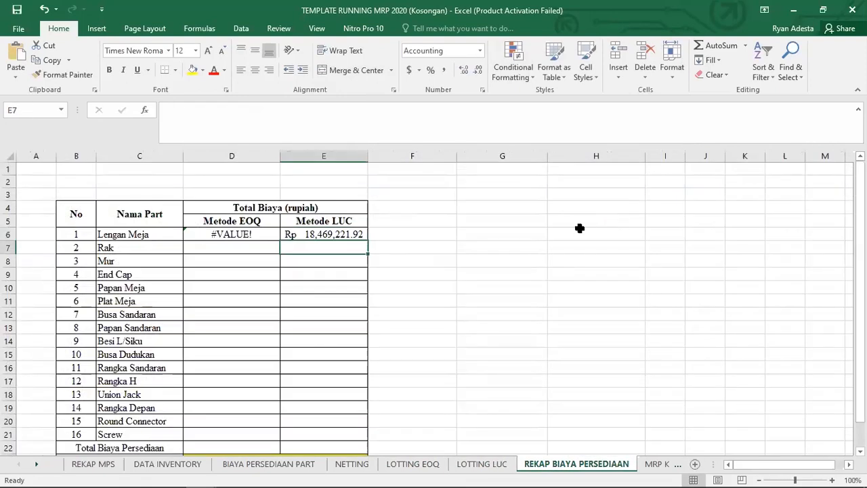
- Retry the Metode EOQ link for Lengan Meja by clearing D6 and referencing LOTTING EOQ P16:Q16 once more
left_click(298, 237)
left_click(253, 232)
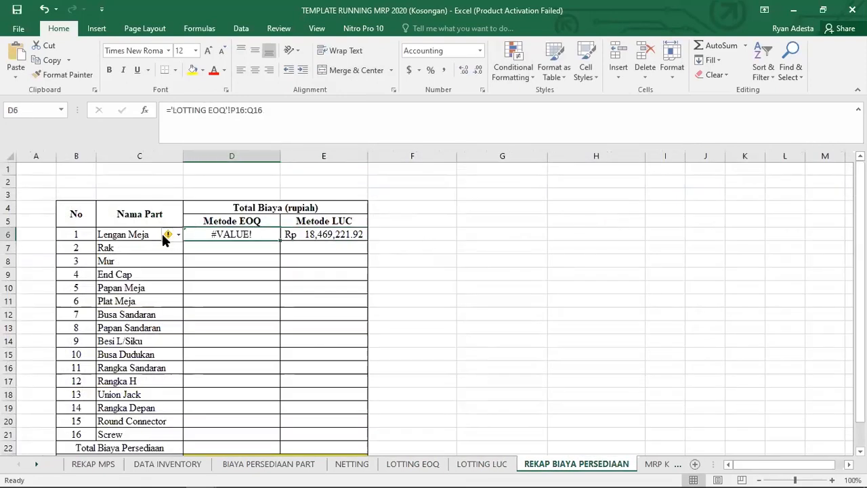
mouse_move(171, 236)
key("Delete")
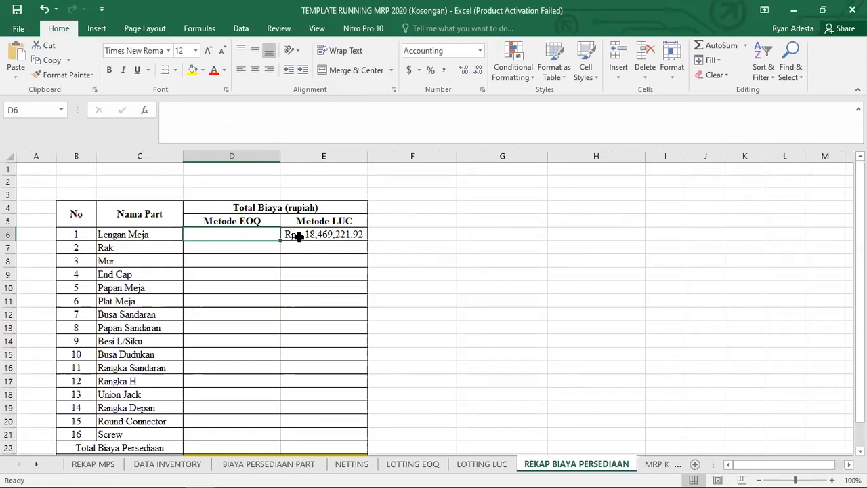
type("=")
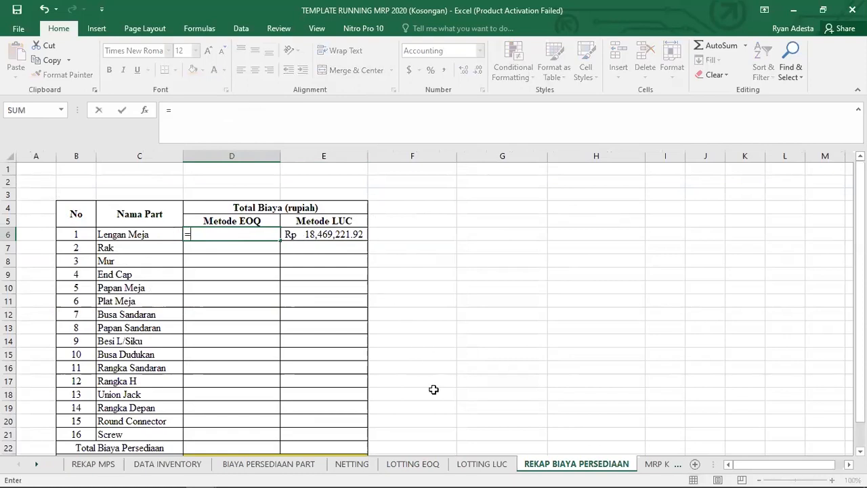
left_click(426, 468)
left_click(779, 225)
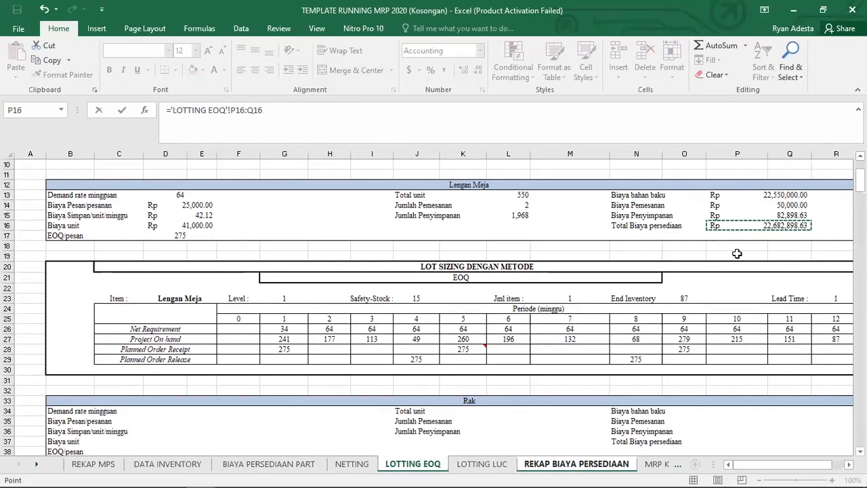
key("Return")
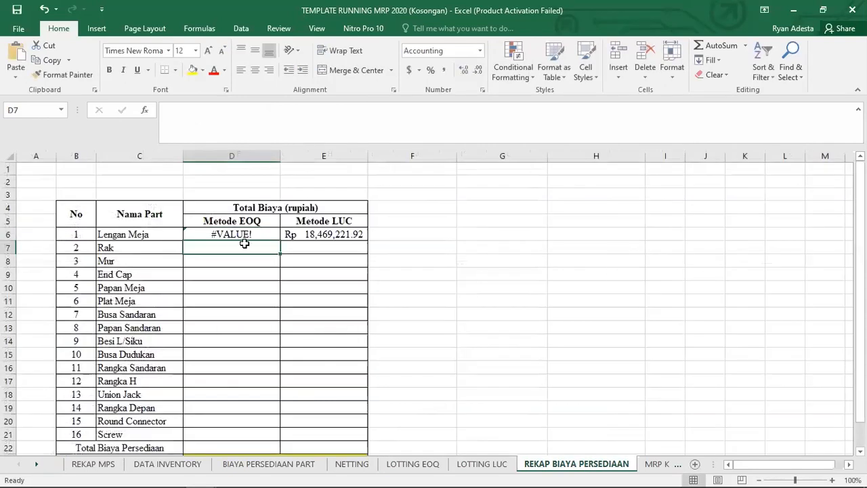
- Unmerge the Total Biaya persediaan cell P16:Q16 of Lengan Meja on LOTTING EOQ
left_click(427, 466)
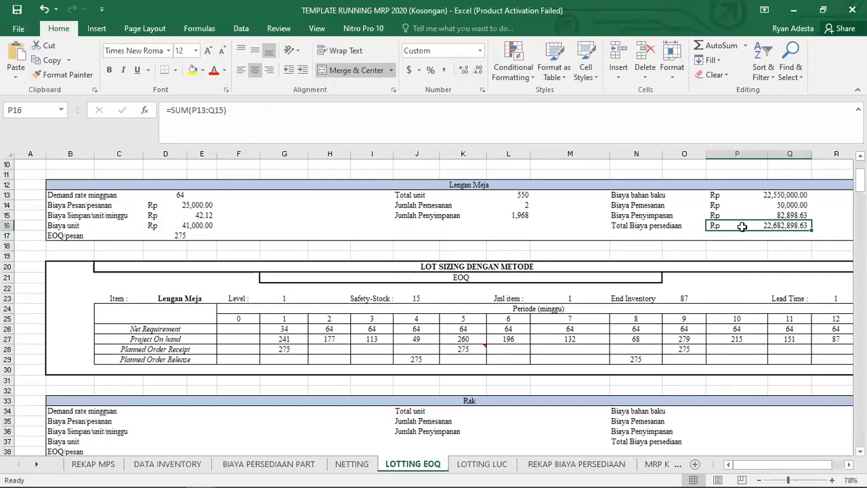
left_click(359, 71)
left_click(745, 251)
left_click(745, 226)
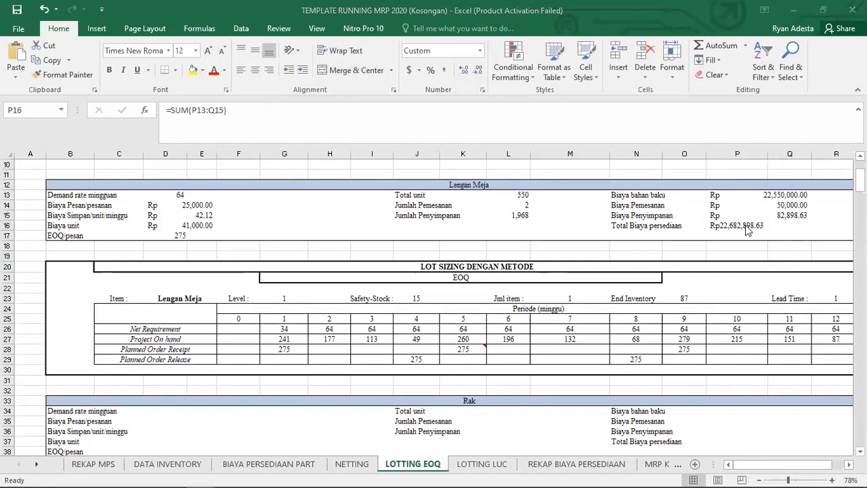
- Link the Metode EOQ cost of Lengan Meja in D6 of REKAP BIAYA PERSEDIAAN to the unmerged cell P16 on LOTTING EOQ
left_click(594, 466)
left_click(266, 234)
type("=")
left_click(412, 464)
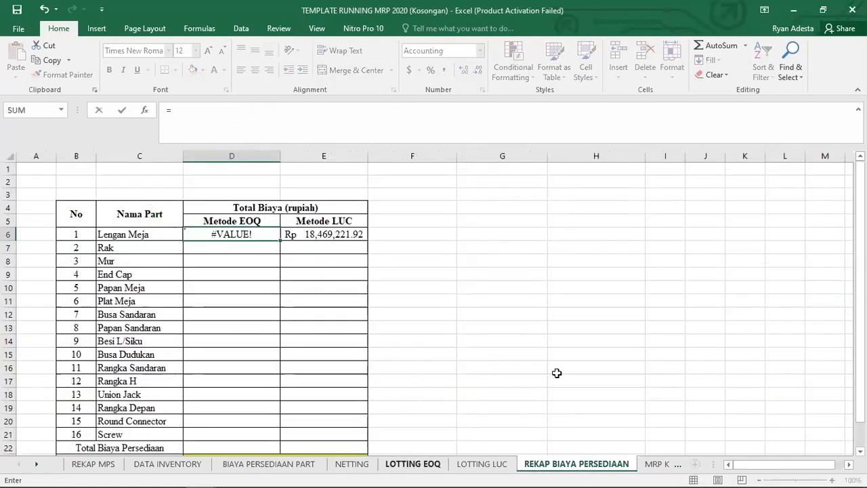
left_click(731, 225)
key("Return")
left_click(401, 245)
left_click(266, 237)
left_click(424, 245)
scroll(270, 288, "down", 2)
scroll(276, 287, "up", 2)
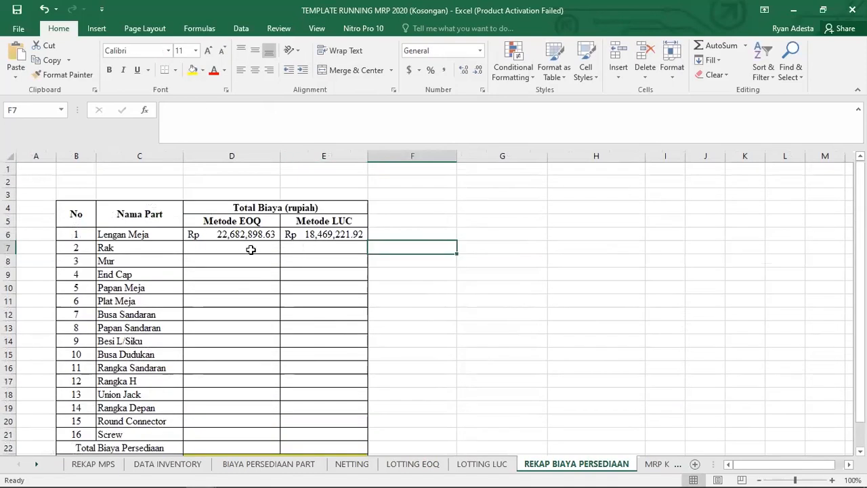
- Sum the part costs of Metode EOQ in the Total Biaya Persediaan cell D22 and fill the formula across to Metode LUC in E22
scroll(311, 291, "down", 2)
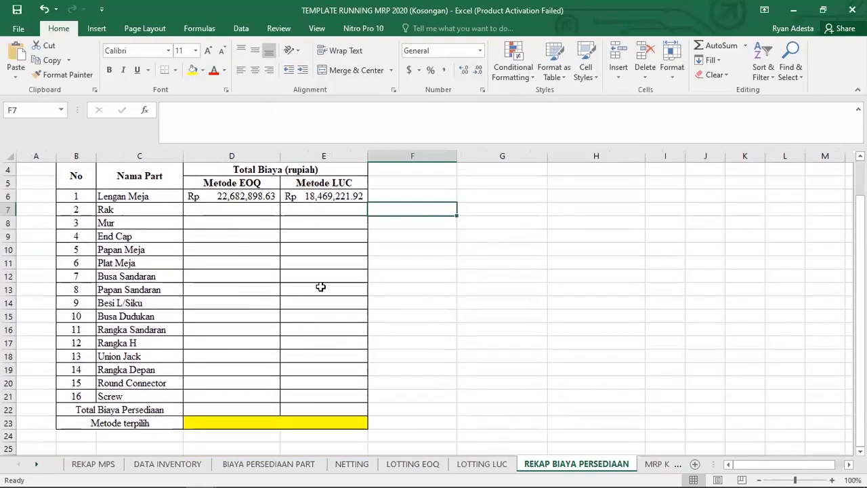
left_click(240, 367)
type("=")
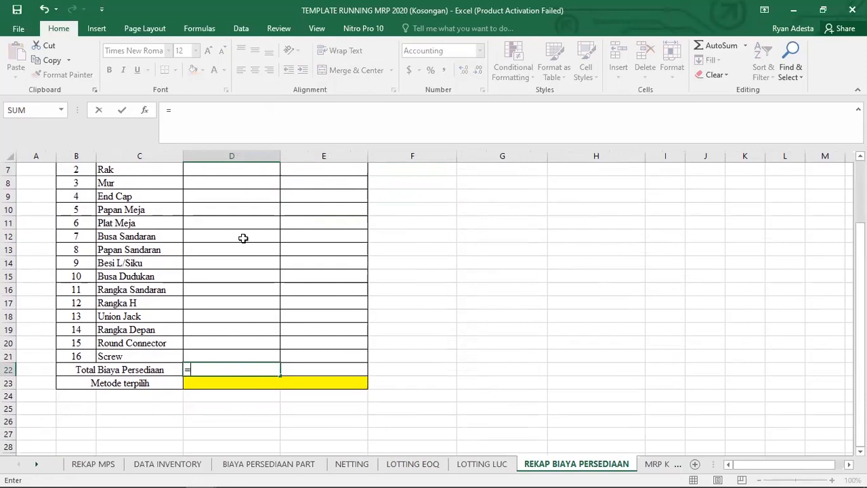
type("sum(")
scroll(242, 240, "up", 2)
left_click(241, 238)
left_click_drag(240, 242, 356, 439)
key("Return")
left_click(261, 436)
left_click(385, 381)
scroll(369, 369, "down", 2)
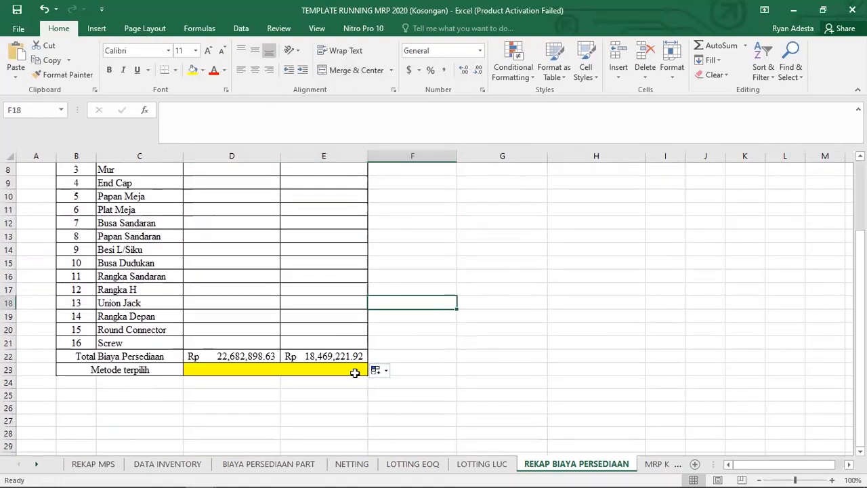
scroll(381, 368, "up", 1)
scroll(474, 373, "down", 1)
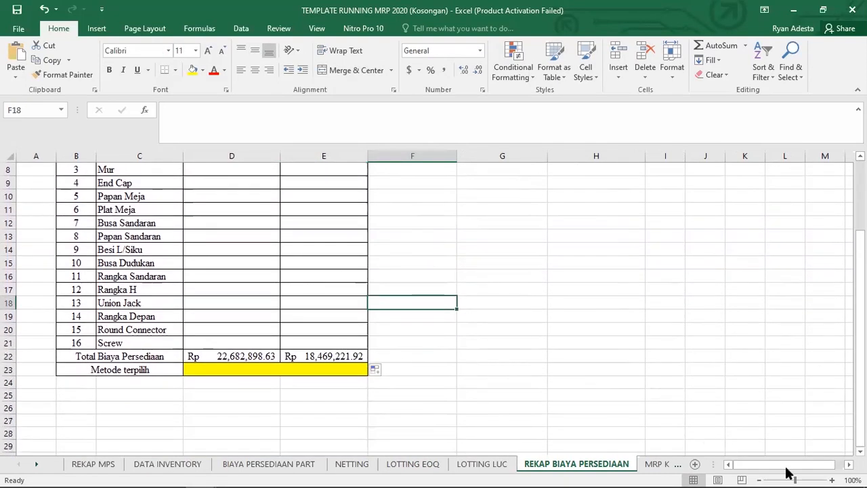
- Start an IF formula in the Metode terpilih cell D23 that tests whether MIN(D22:E22) equals the EOQ total D22
left_click(304, 368)
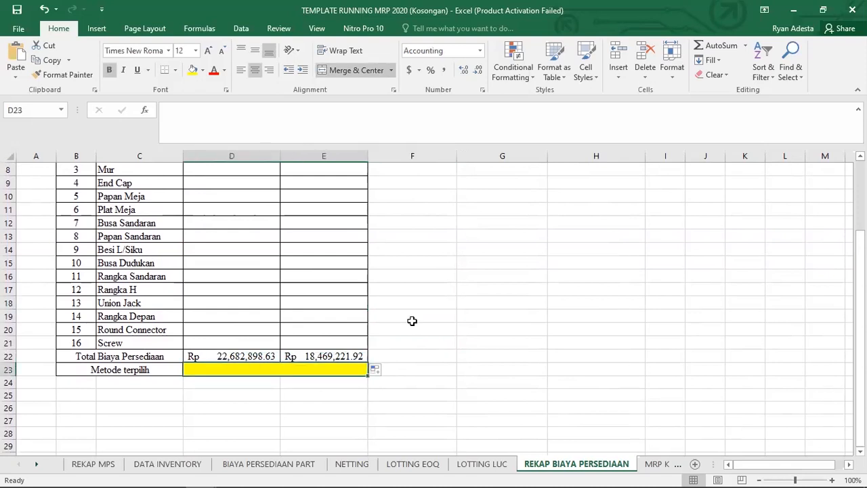
scroll(411, 320, "up", 2)
scroll(412, 320, "down", 1)
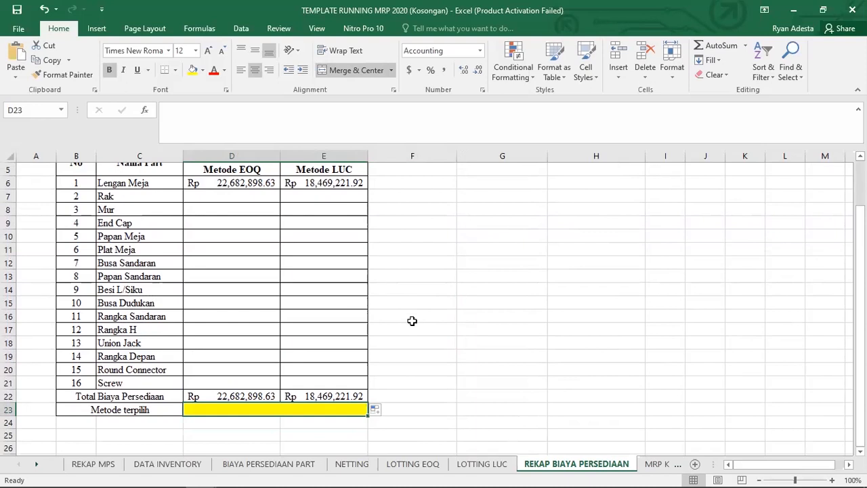
type("=IF(MIN(")
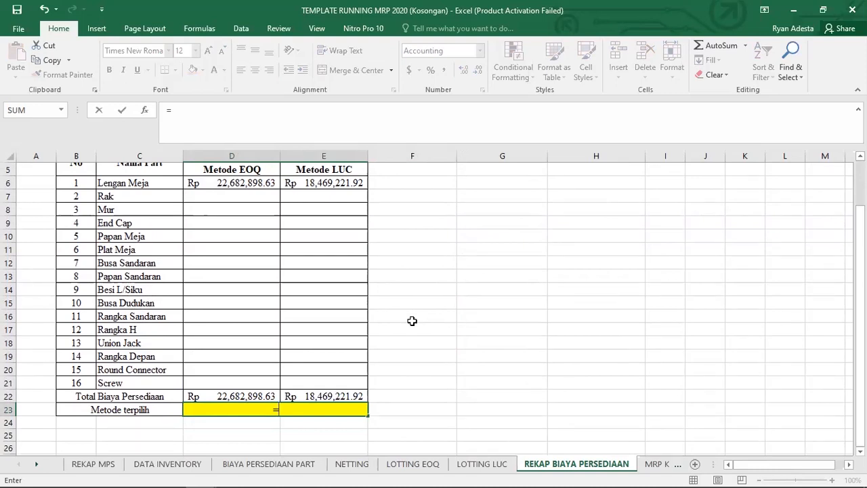
type("IF")
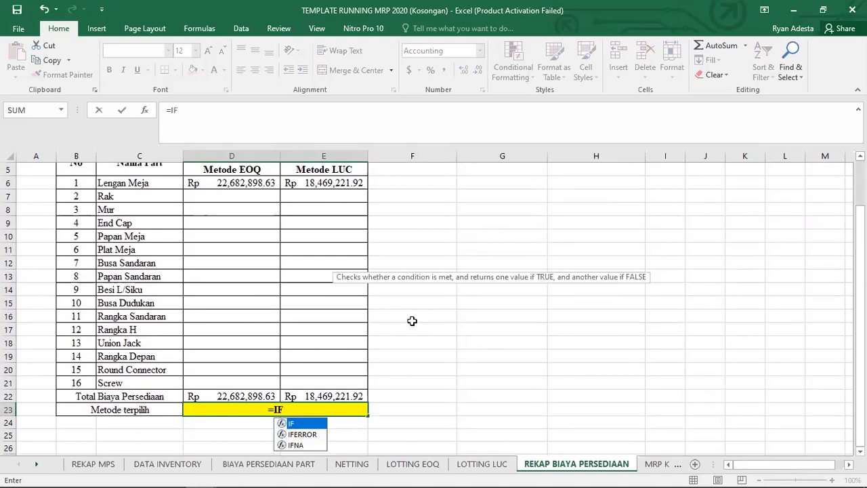
type("(MIN")
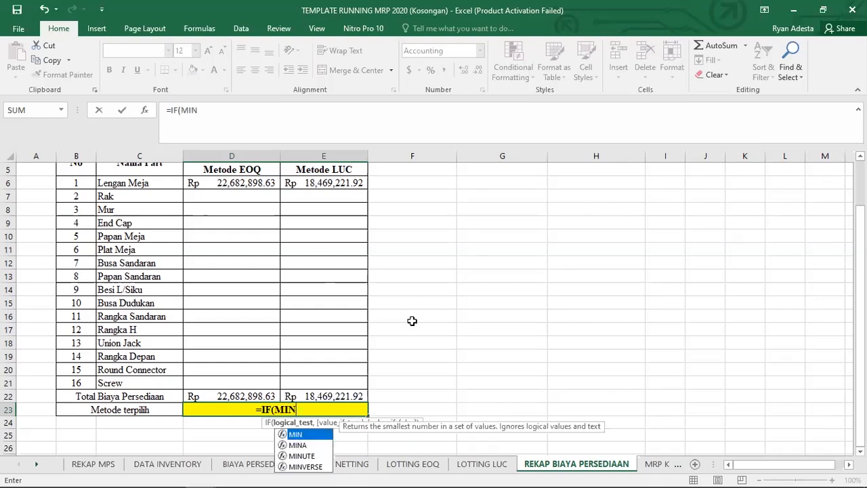
type("(")
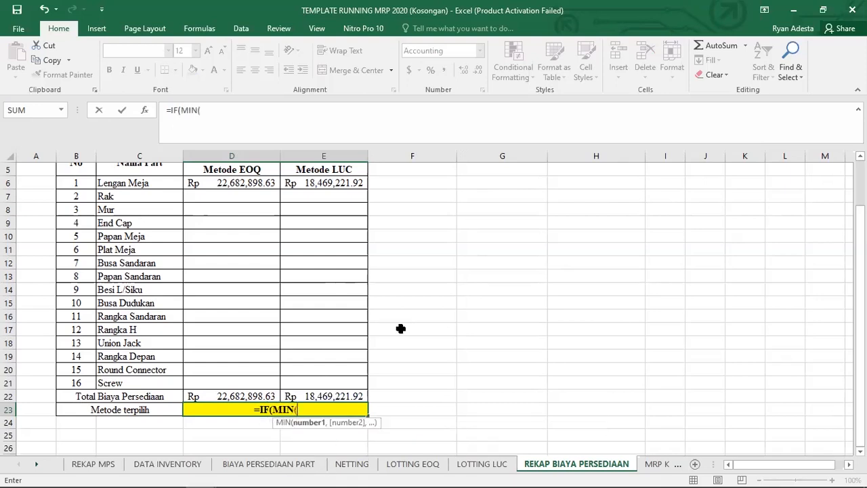
left_click_drag(249, 397, 305, 391)
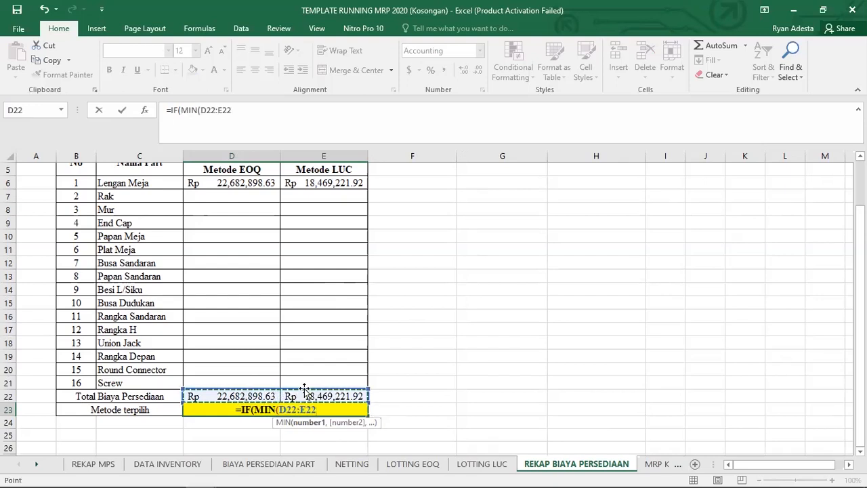
type(")")
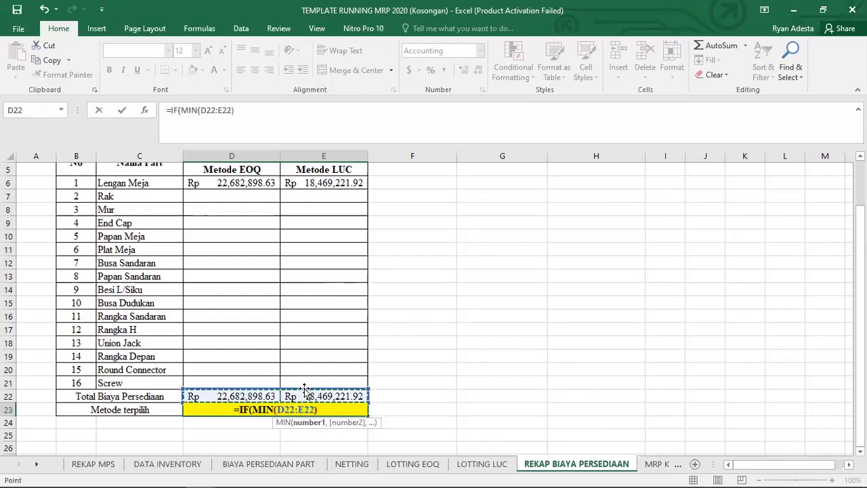
type("=")
left_click_drag(245, 170, 270, 169)
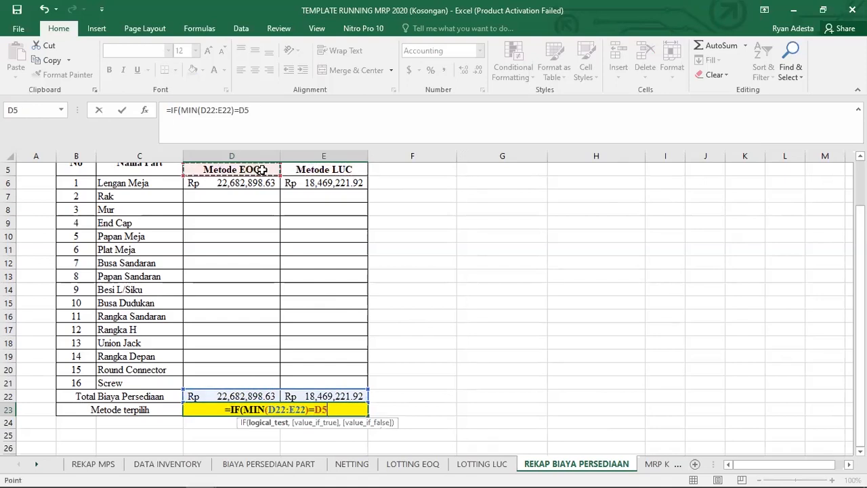
left_click(251, 395)
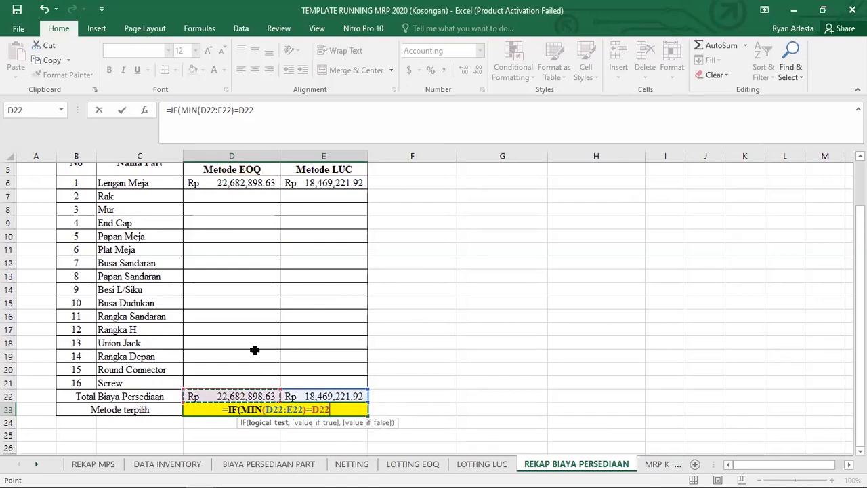
- Complete the Metode terpilih formula as =IF(MIN(D22:E22)=D22,D5,E5) and check it against the two method totals
type(",")
left_click(254, 170)
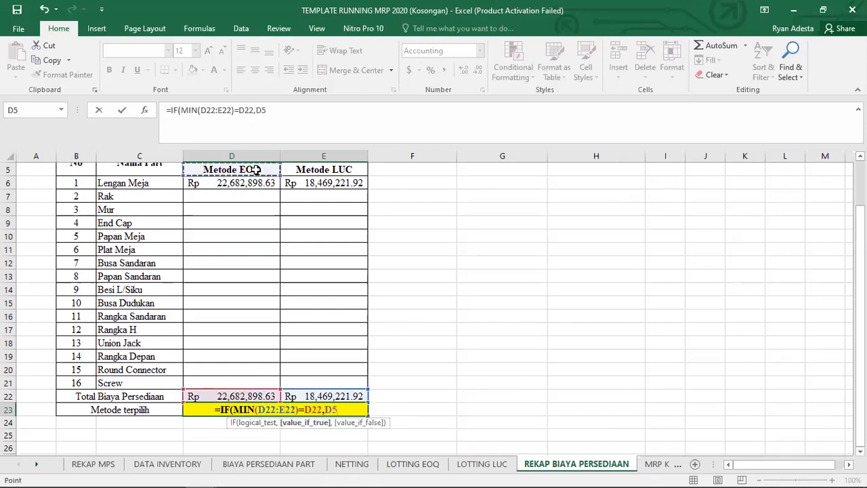
type(",")
left_click(303, 170)
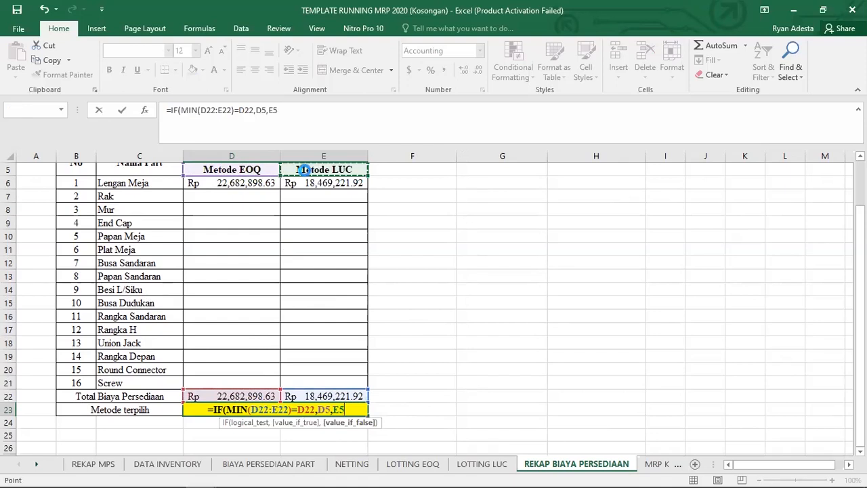
key("Return")
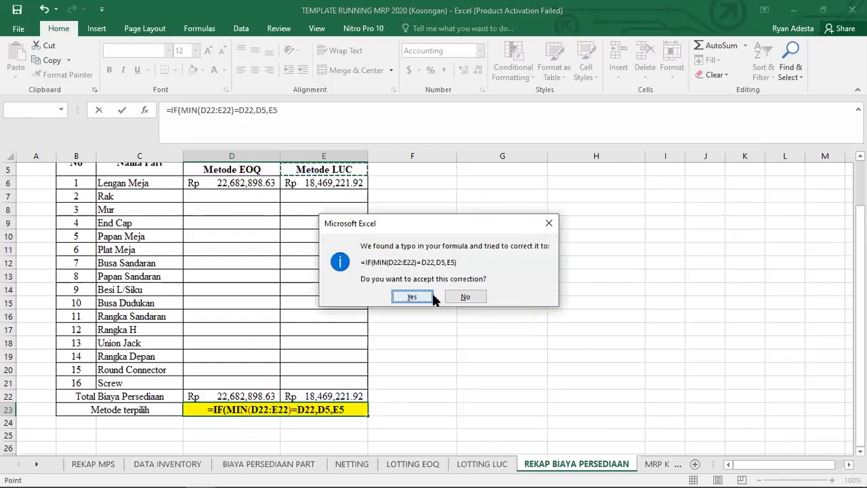
left_click(466, 299)
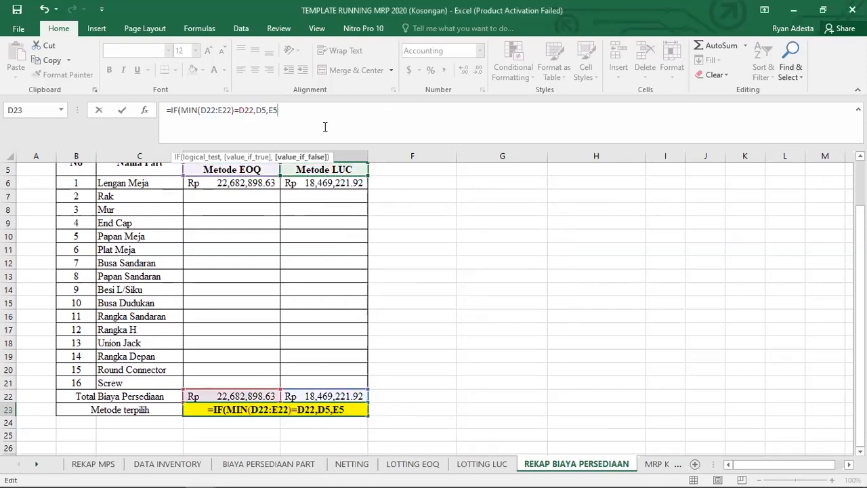
type(")")
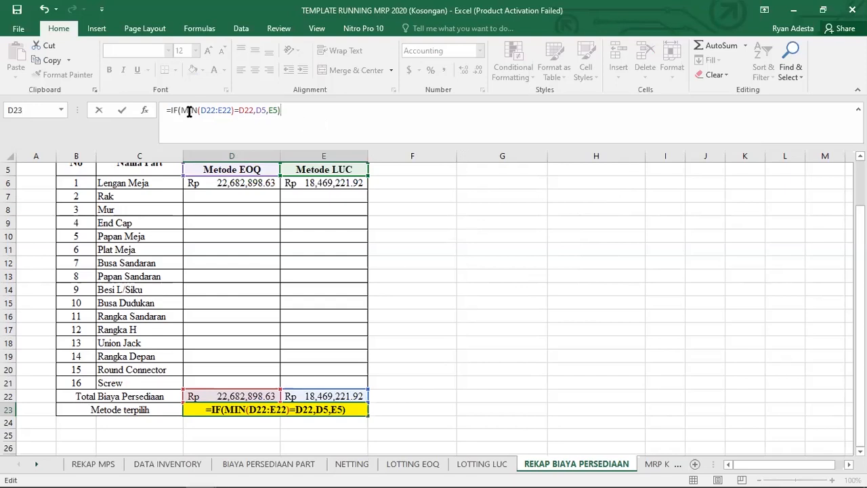
key("Return")
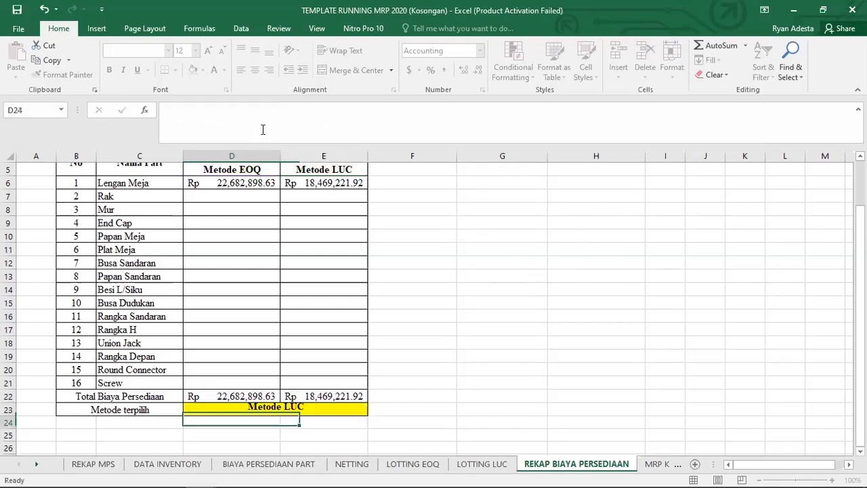
scroll(441, 197, "down", 2)
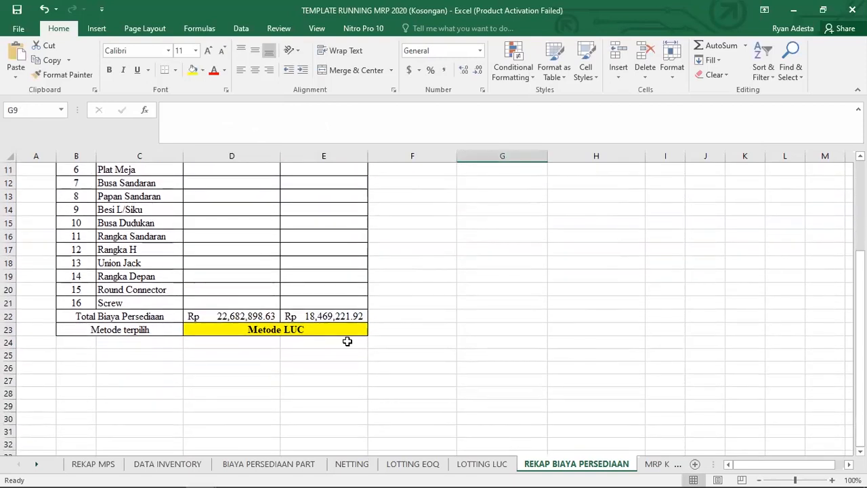
left_click(329, 340)
left_click(327, 330)
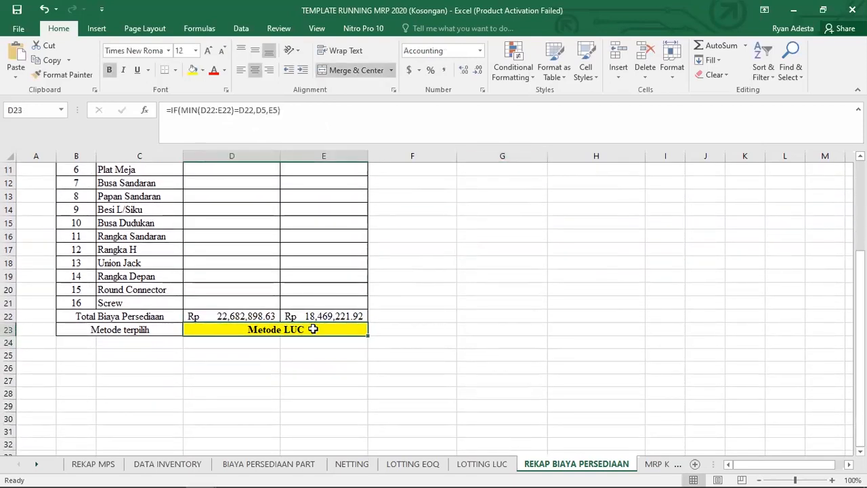
scroll(394, 284, "up", 1)
scroll(395, 284, "up", 1)
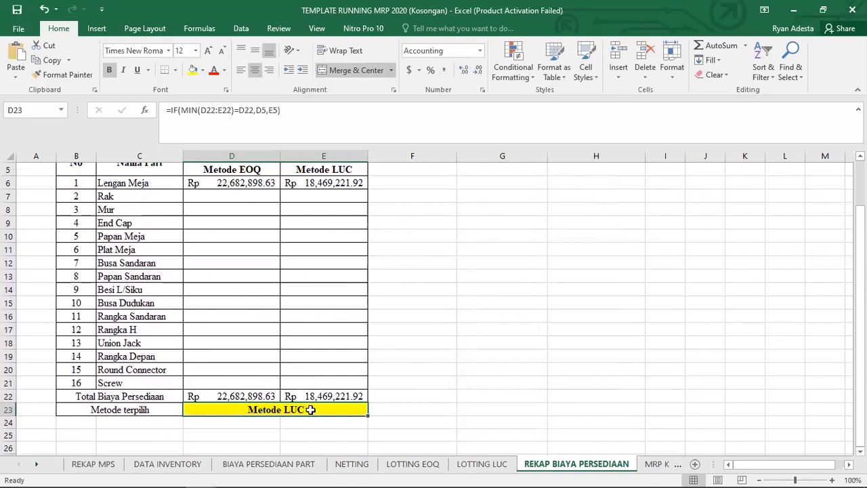
left_click(443, 353)
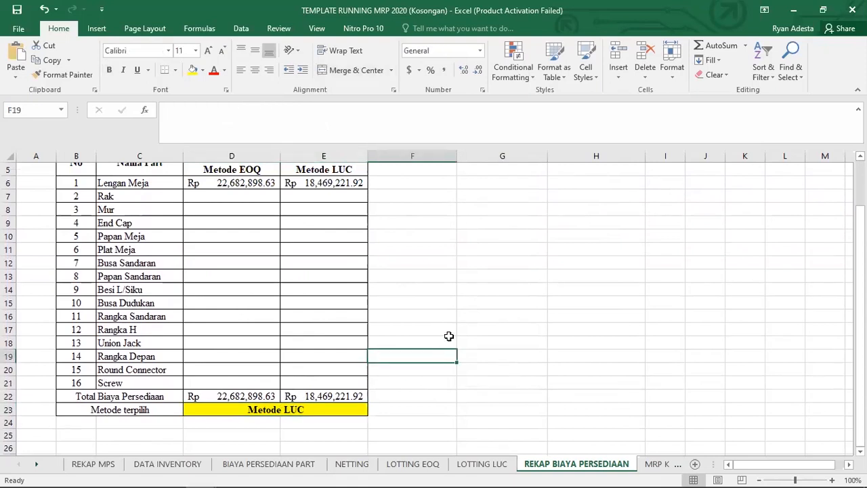
- Open the MRP KURSI sheet, enlarge the view, and examine the Kursi Dynamic header parameters such as Level, Safety-Stock and Jml item
left_click(651, 464)
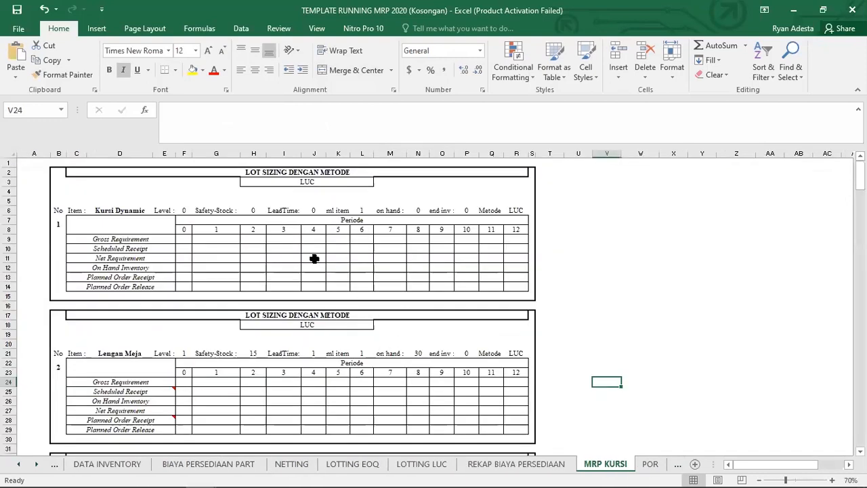
left_click_drag(787, 480, 791, 480)
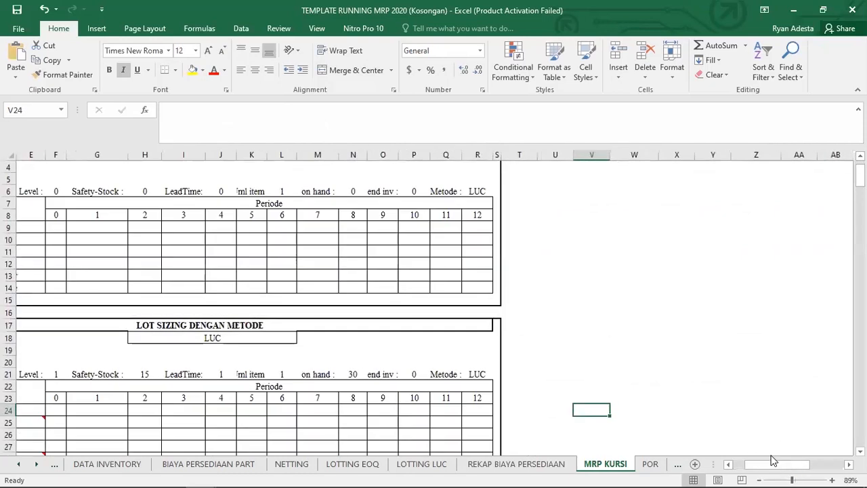
scroll(352, 338, "up", 1)
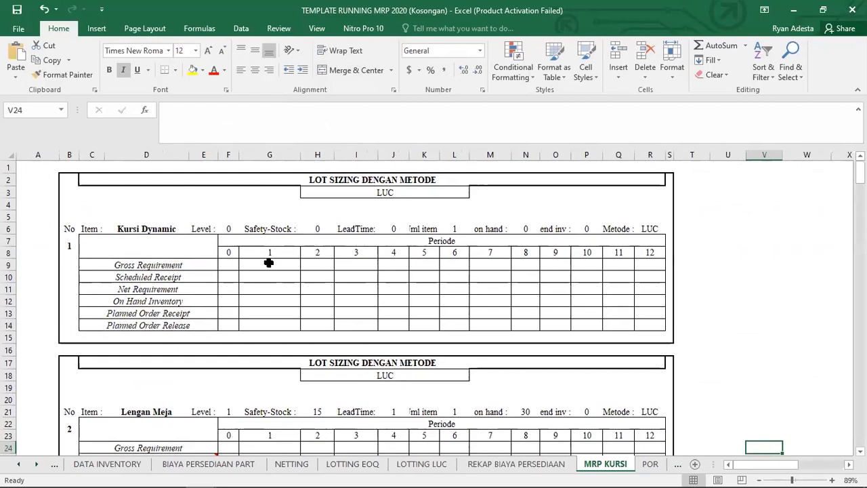
left_click(228, 229)
left_click(168, 230)
left_click(229, 229)
left_click(317, 229)
left_click(424, 229)
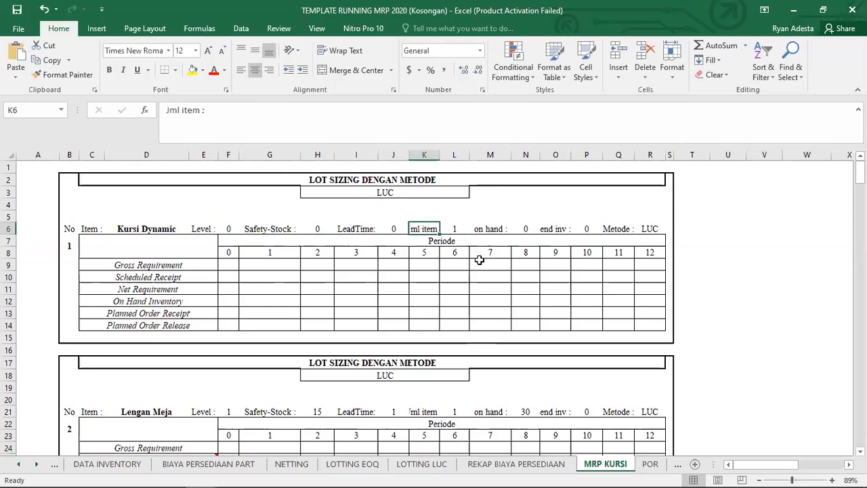
- Link the period 1 Gross Requirement of Kursi Dynamic in G9 to NETTING C6 and fill it across to period 12
left_click(293, 269)
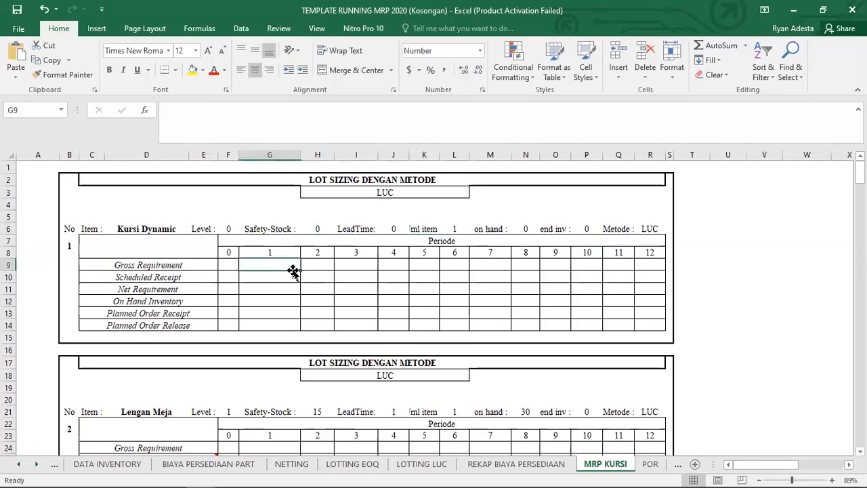
type("=")
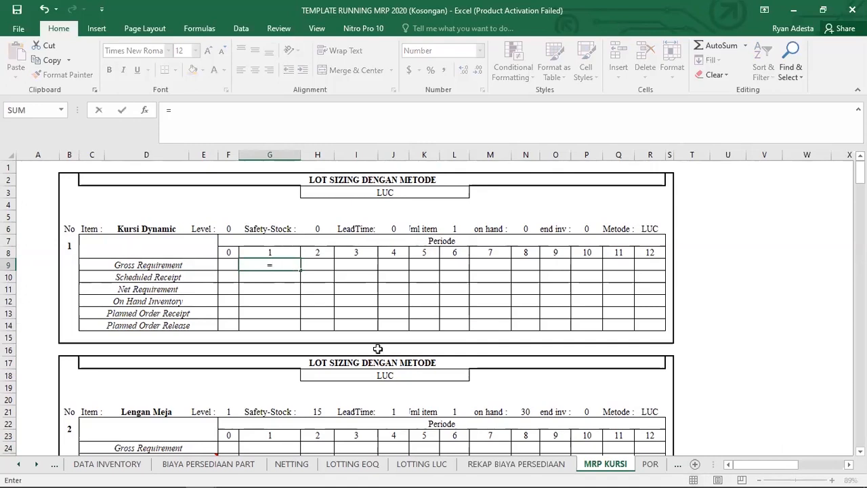
left_click(304, 463)
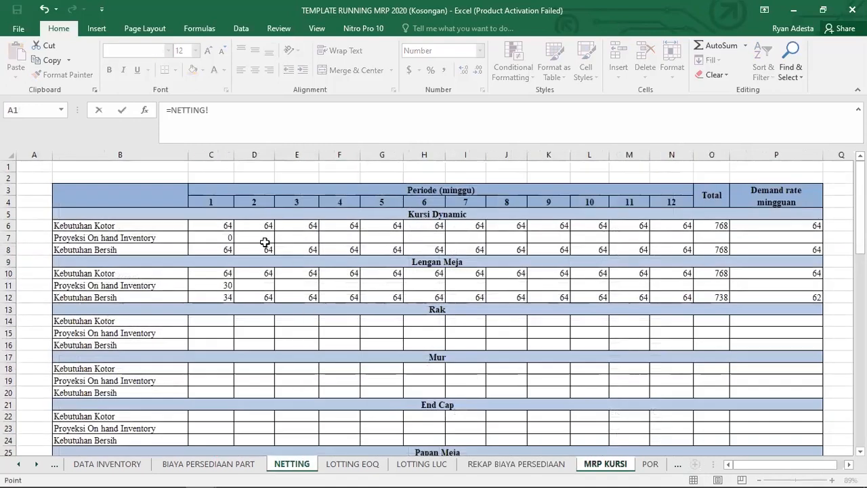
left_click(221, 226)
key("Return")
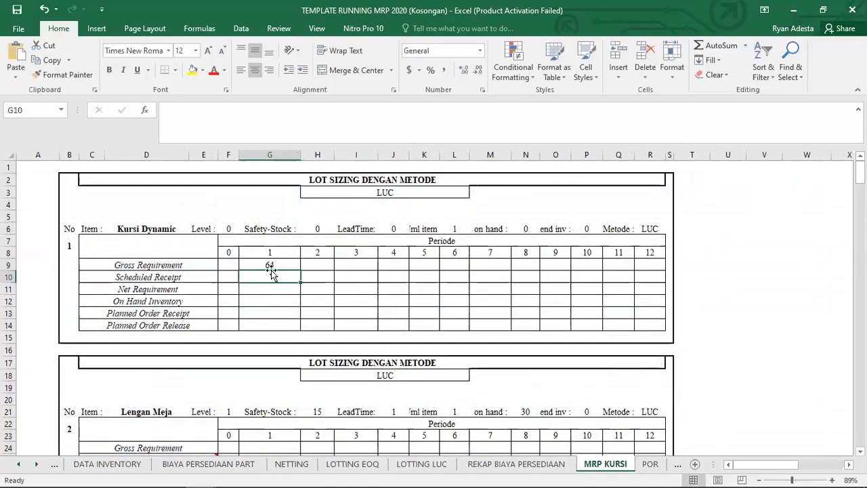
left_click(270, 265)
left_click_drag(299, 271, 664, 268)
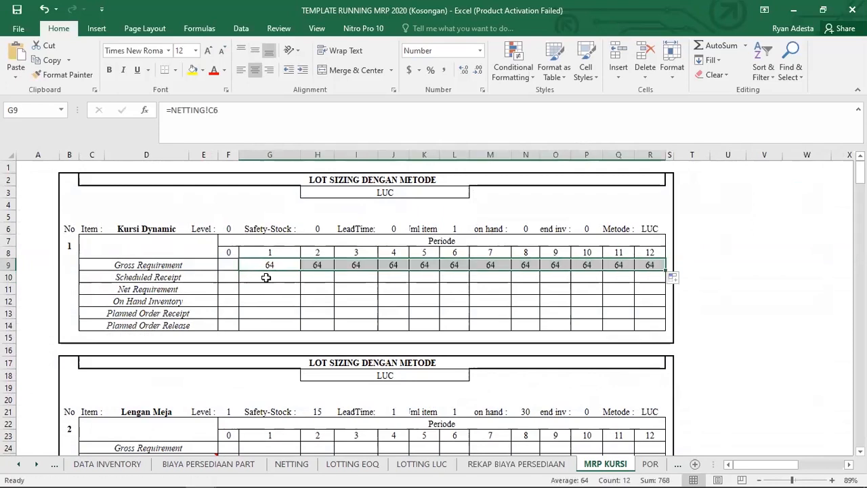
- Link the period 1 Net Requirement of Kursi Dynamic in G11 to NETTING C8 and fill it across to period 12
key("alt+Tab")
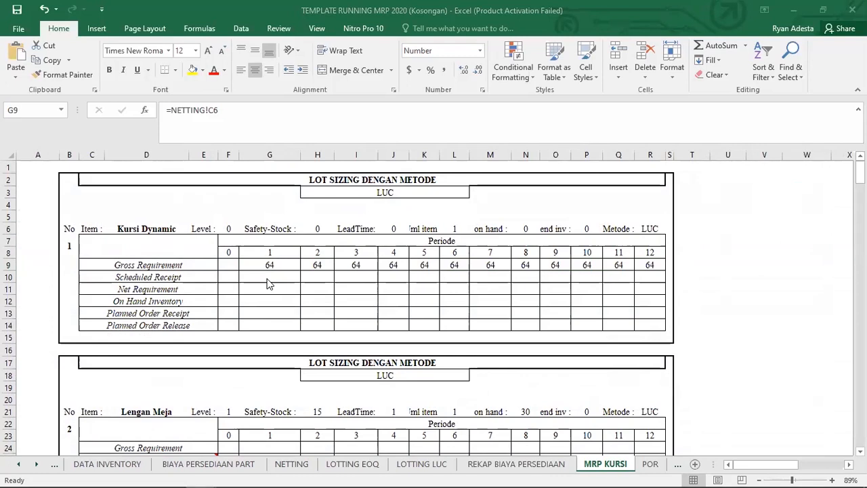
key("alt+Tab")
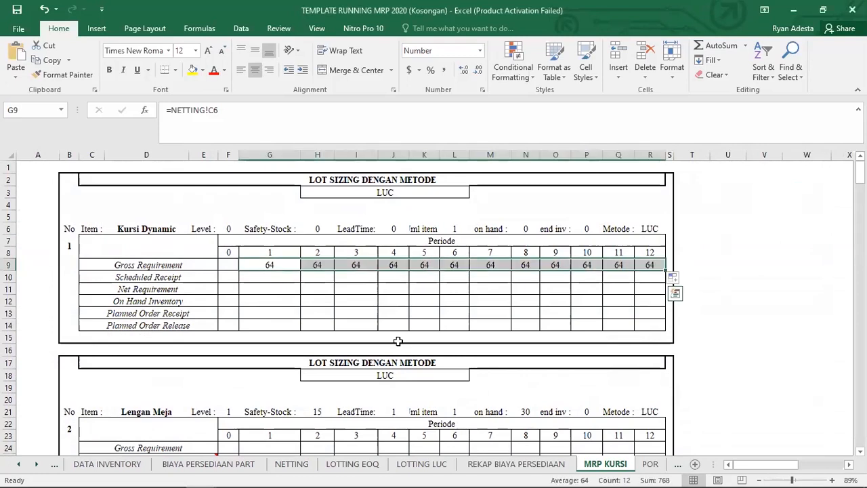
left_click(281, 290)
type("=")
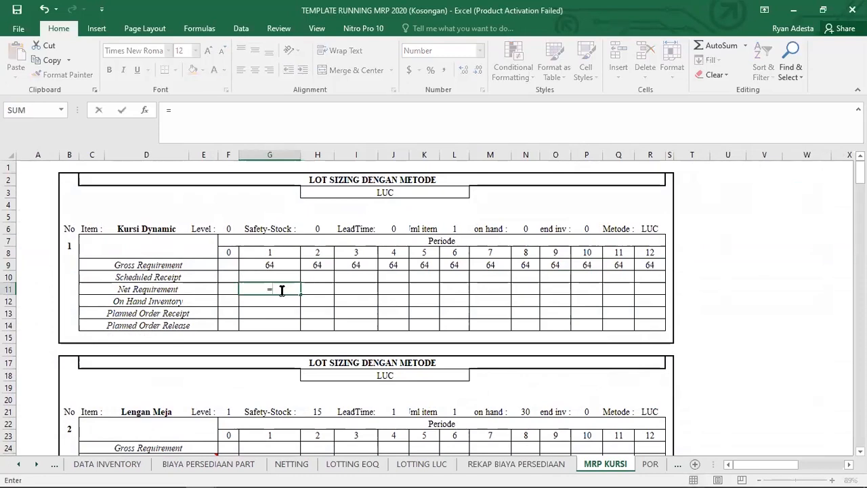
left_click(291, 464)
left_click(228, 250)
key("Return")
left_click(295, 290)
left_click_drag(304, 291, 652, 290)
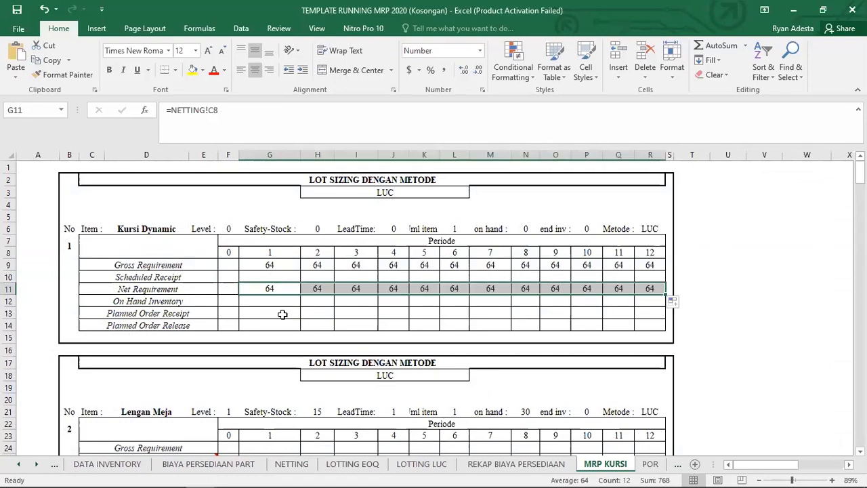
- Link the period 0 On Hand Inventory of Kursi Dynamic in F12 to the header's on hand value in N6
key("alt+Tab")
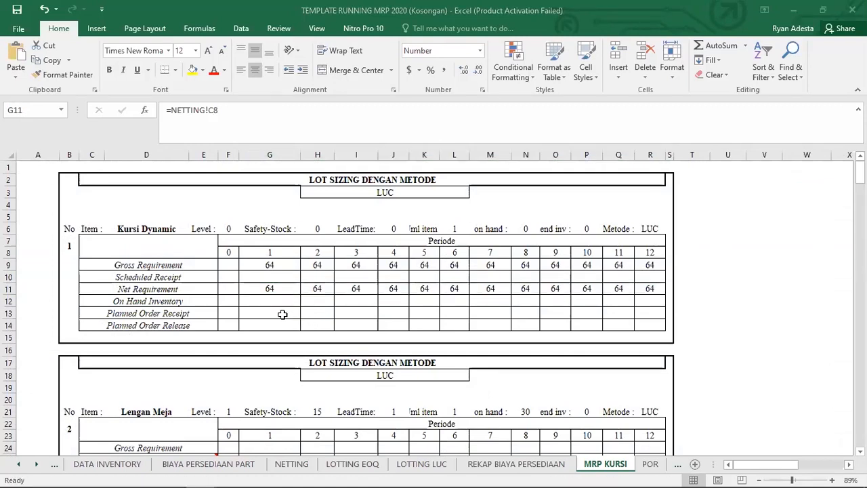
left_click(233, 302)
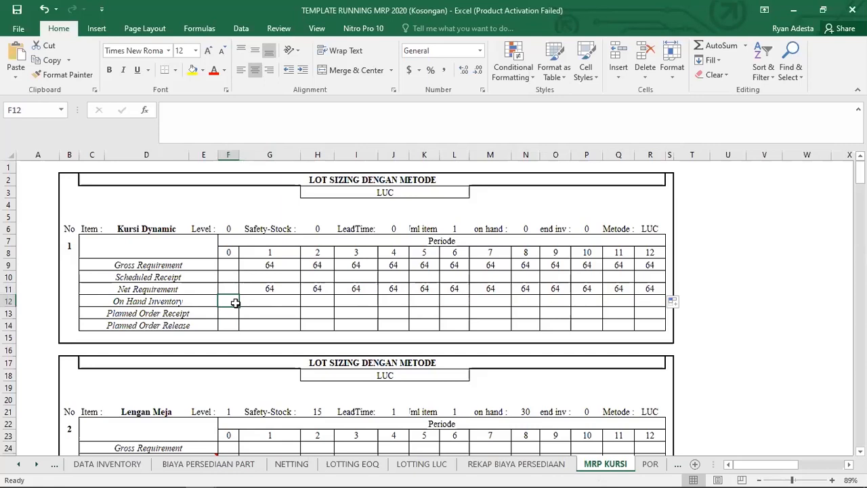
key("alt+Tab")
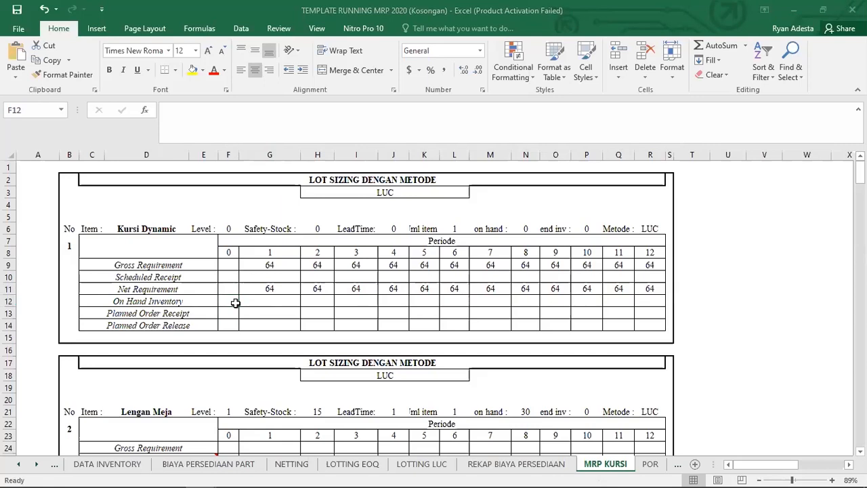
left_click(235, 303)
type("=")
left_click(527, 226)
key("Return")
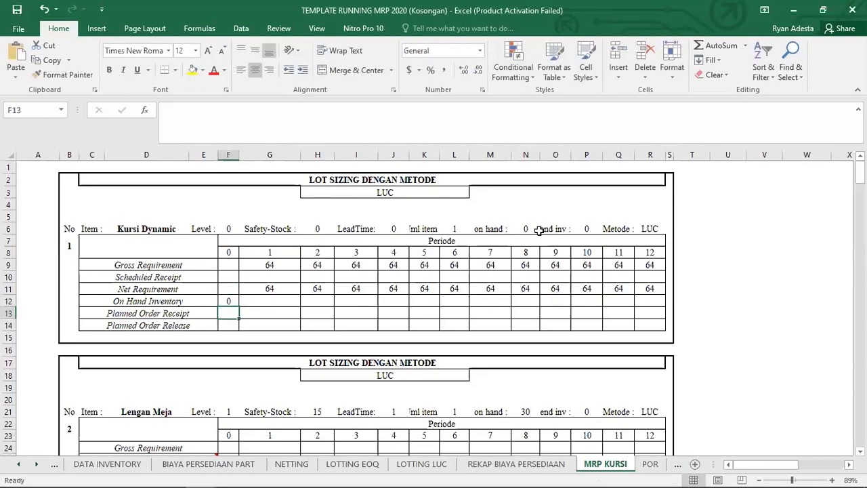
left_click_drag(645, 228, 136, 230)
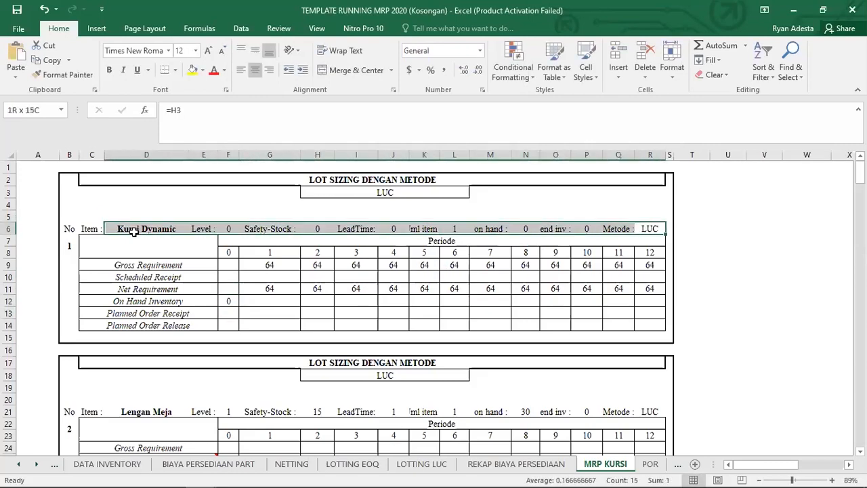
left_click(808, 270)
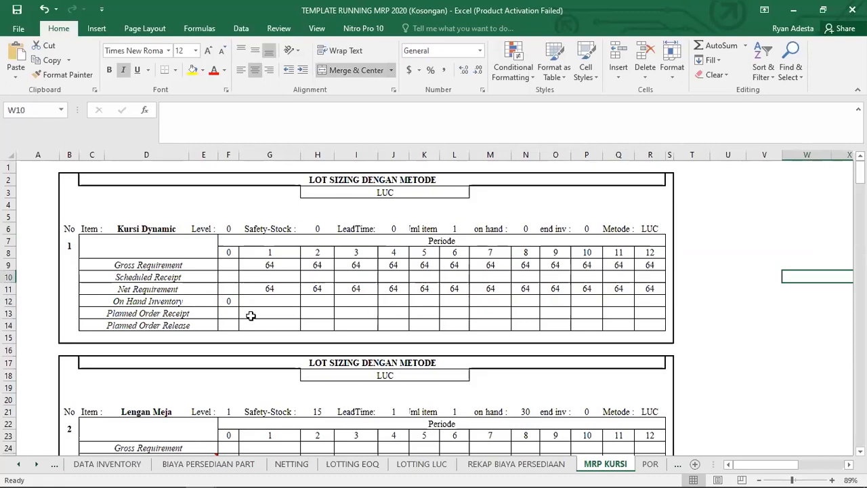
- Link the period 1 Planned Order Receipt of Kursi Dynamic in G13 to NETTING C8 and fill it across to period 12
left_click(248, 314)
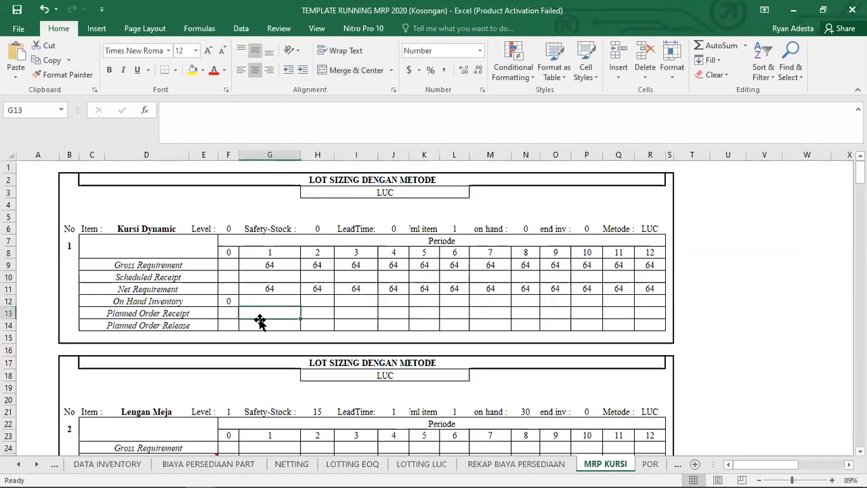
key("alt+Tab")
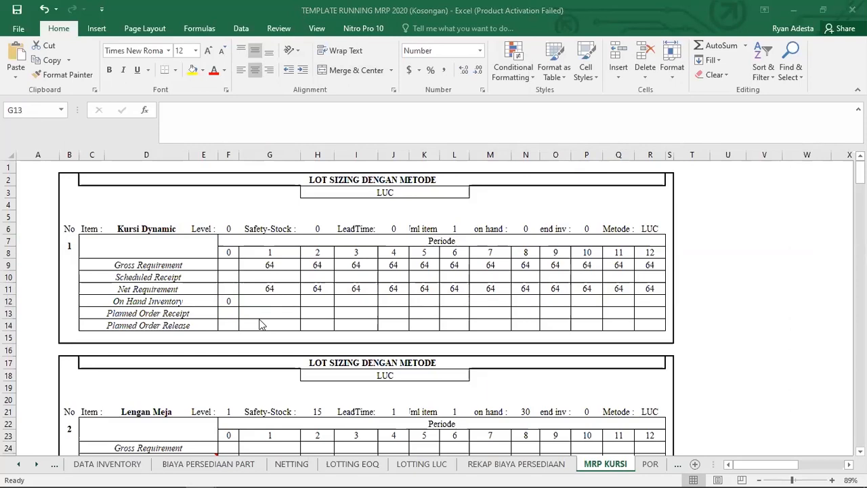
key("alt+Tab")
type("=")
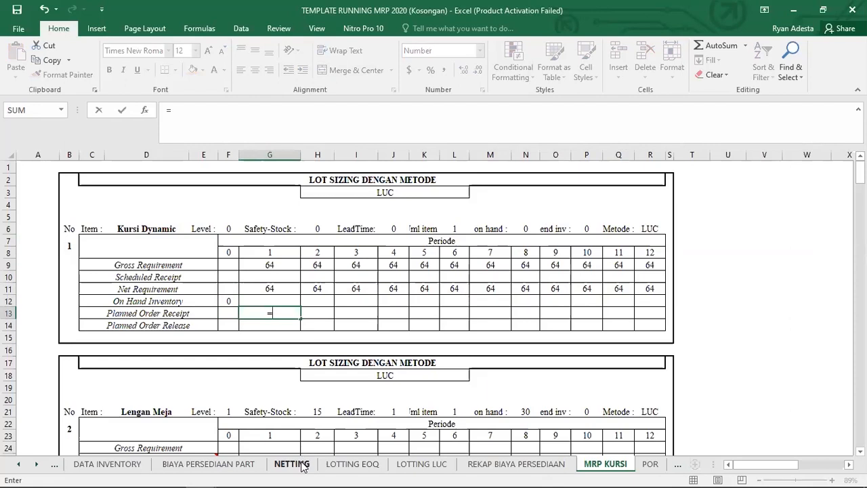
left_click(303, 465)
left_click(218, 248)
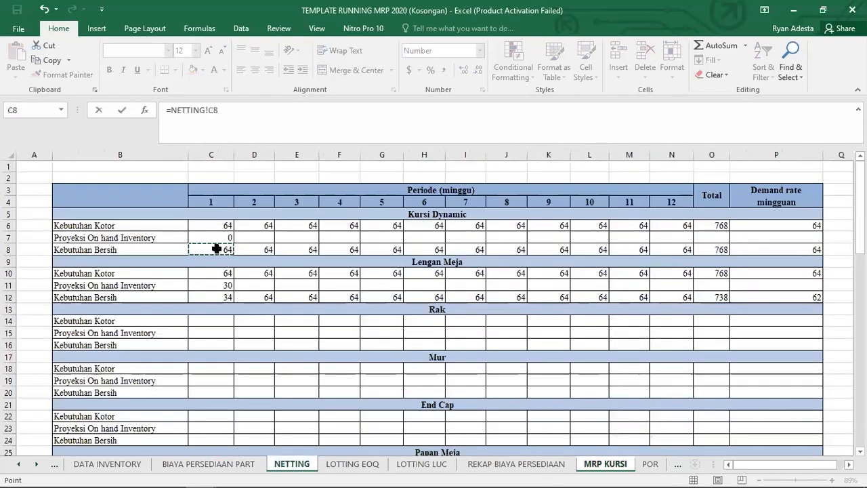
key("Return")
left_click(287, 312)
left_click_drag(301, 319, 654, 320)
left_click(278, 327)
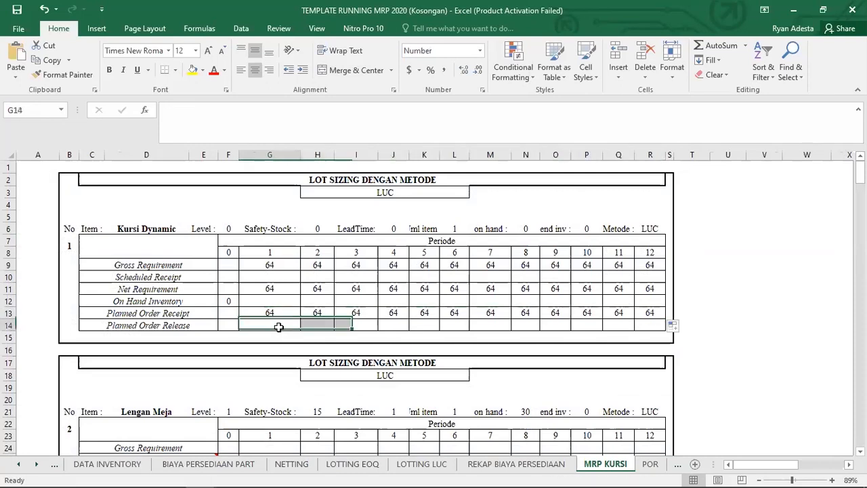
type("=")
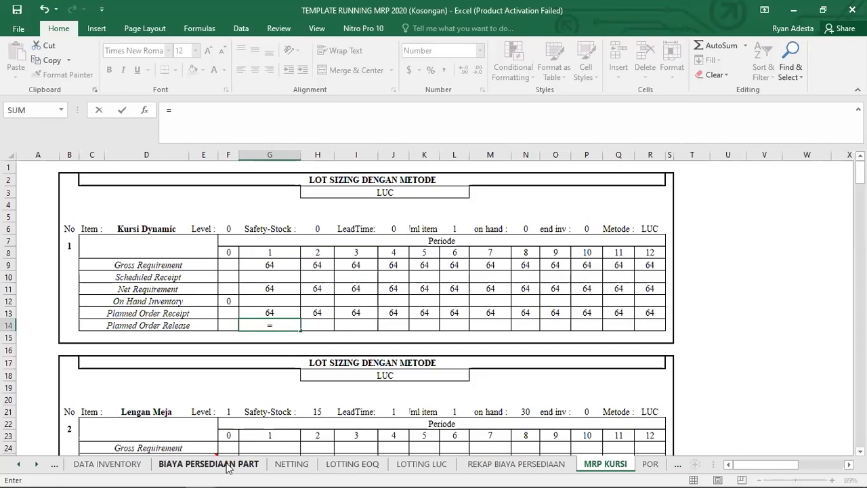
left_click(292, 464)
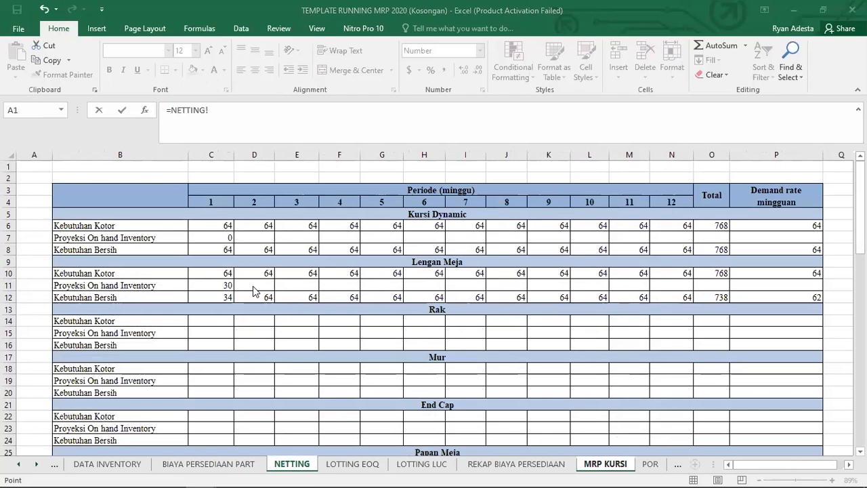
left_click_drag(219, 116, 164, 111)
key("BackSpace")
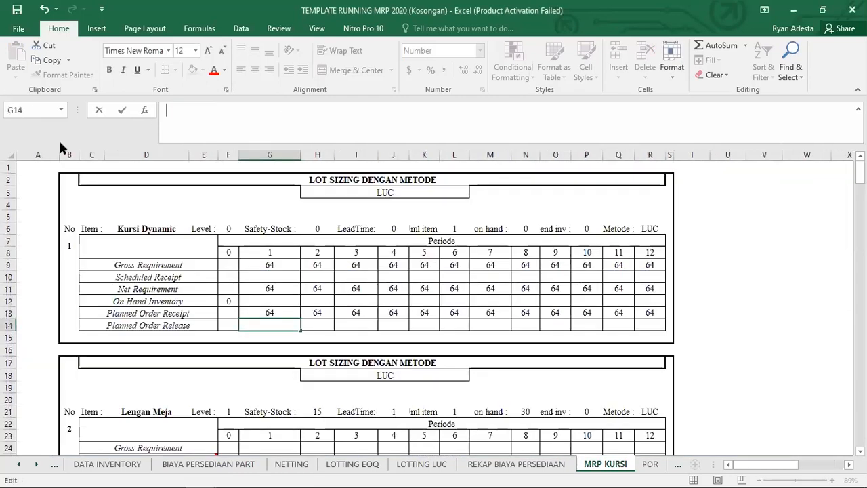
key("Escape")
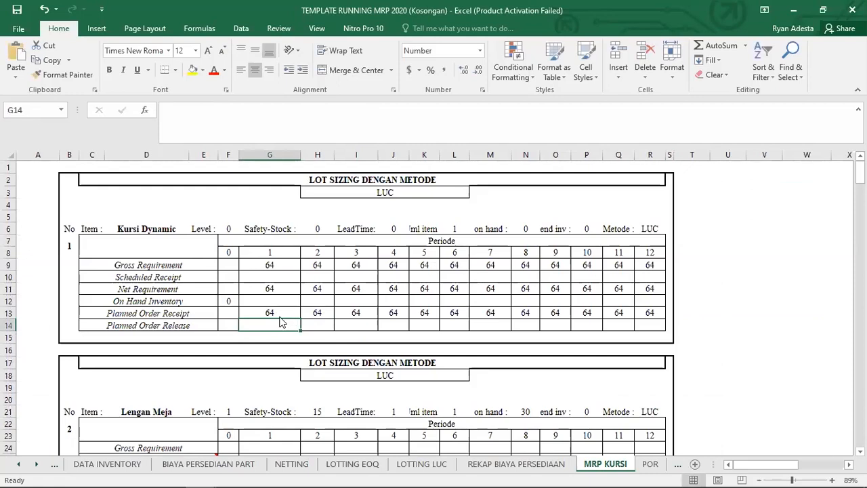
- Set the period 1 Planned Order Release of Kursi Dynamic in G14 to =G13 and fill it across to period 12
key("alt+Tab")
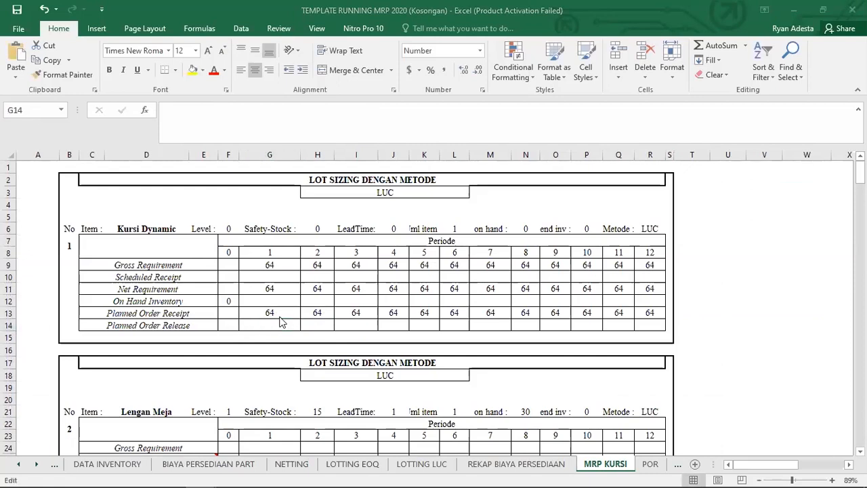
left_click(282, 323)
type("=G13")
key("Return")
left_click(291, 325)
left_click_drag(300, 329, 656, 325)
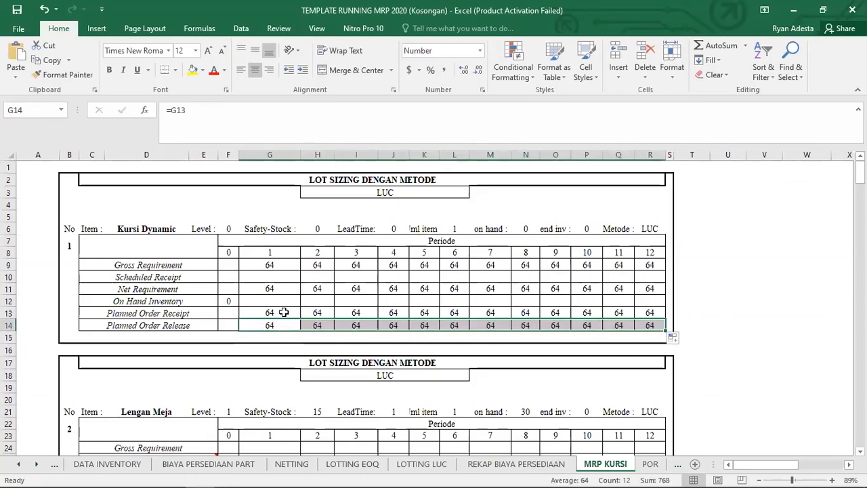
left_click(281, 311)
left_click(279, 324)
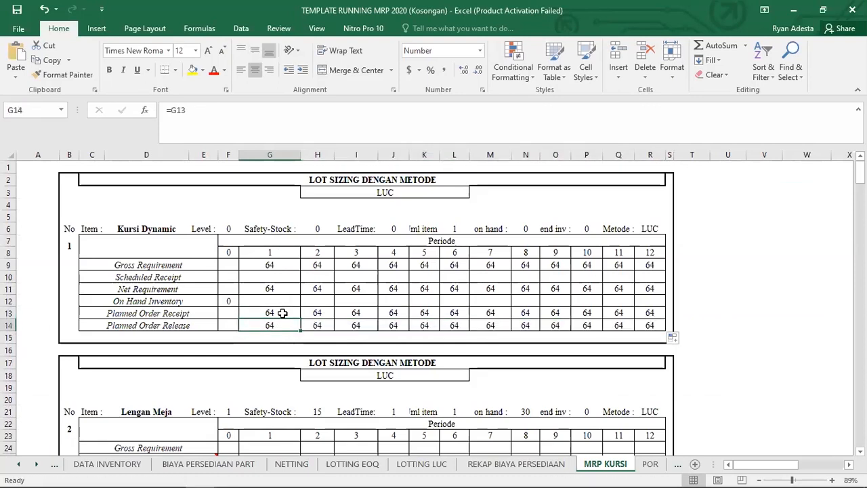
left_click(281, 312)
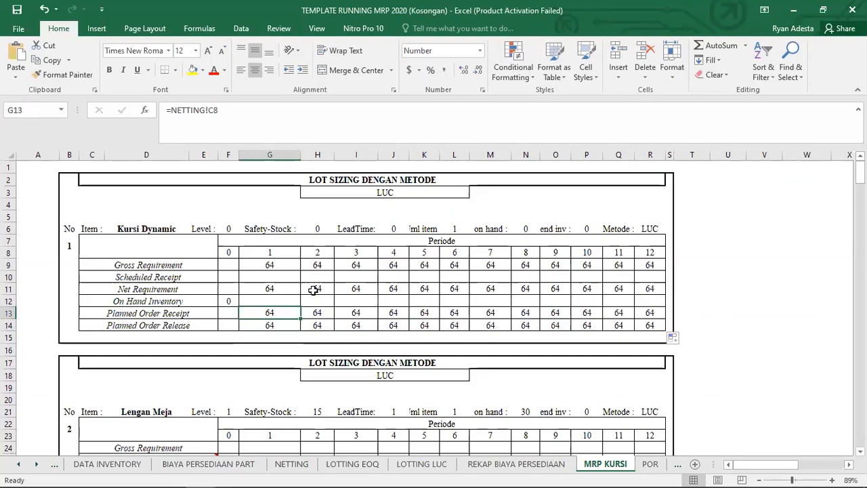
- Review the Kursi Dynamic table and examine the bill of material tree on DATA INVENTORY for its level 1 parts
scroll(314, 289, "down", 2)
left_click(722, 289)
scroll(396, 290, "down", 2)
scroll(397, 292, "up", 2)
scroll(397, 296, "up", 1)
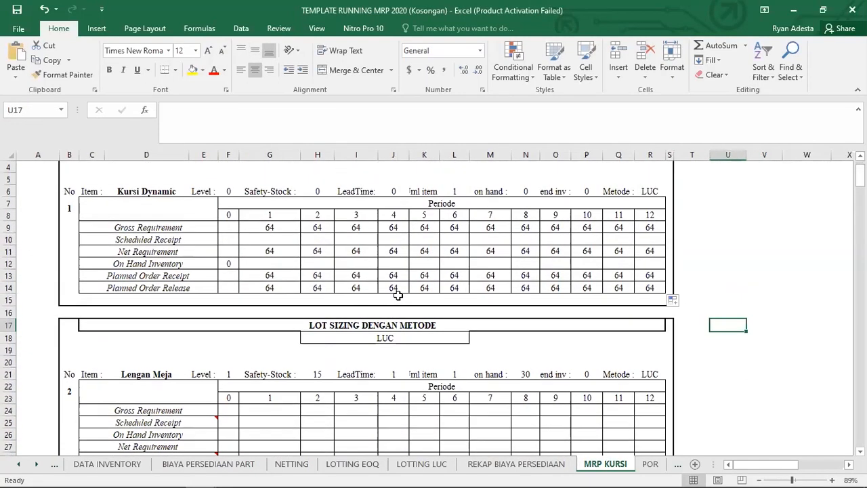
scroll(398, 296, "up", 1)
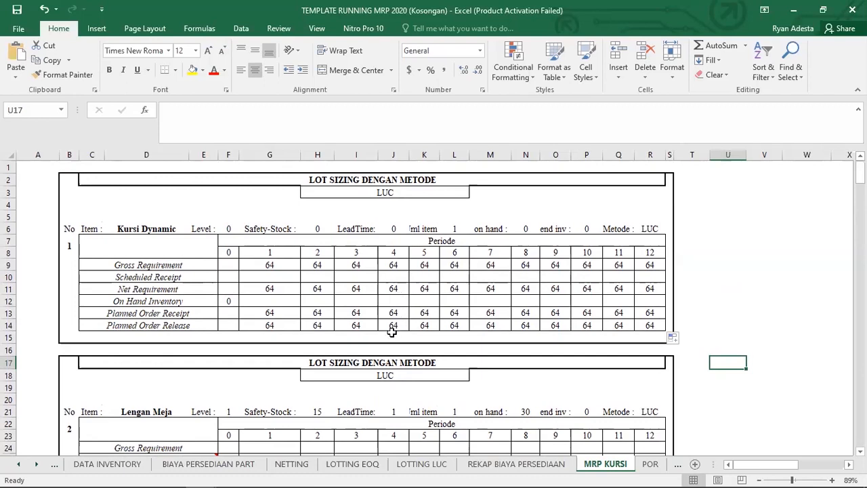
left_click(143, 466)
scroll(393, 308, "up", 12)
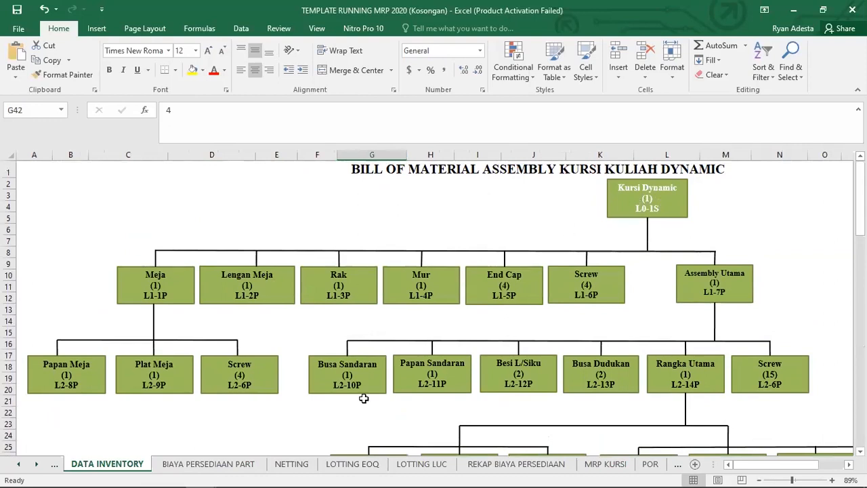
left_click(592, 465)
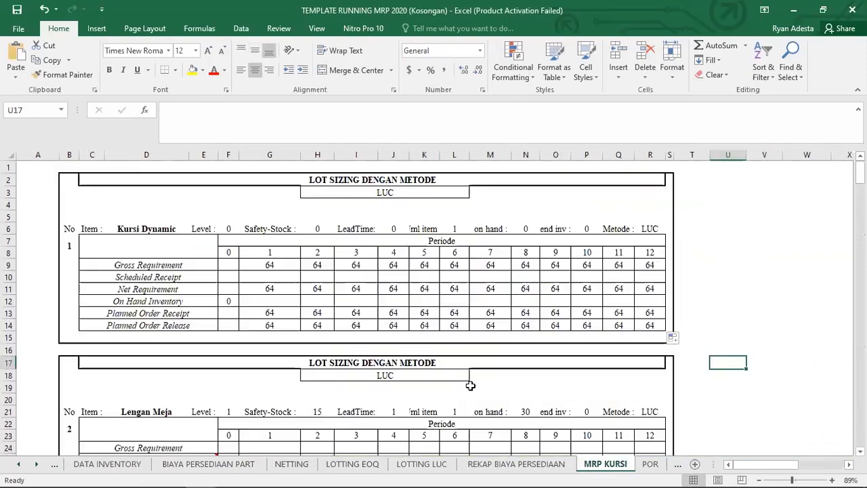
- Examine the Lengan Meja table on MRP KURSI alongside the Planned Order Release row of Kursi Dynamic
scroll(370, 334, "down", 3)
scroll(319, 338, "up", 5)
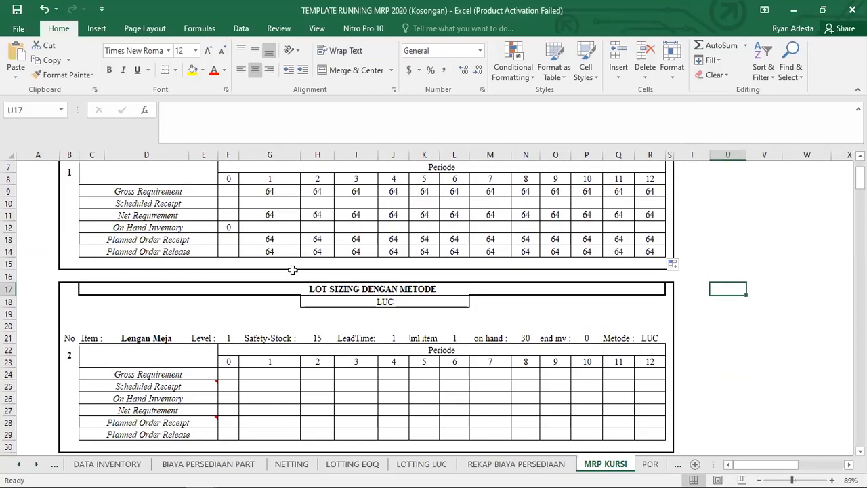
left_click(281, 377)
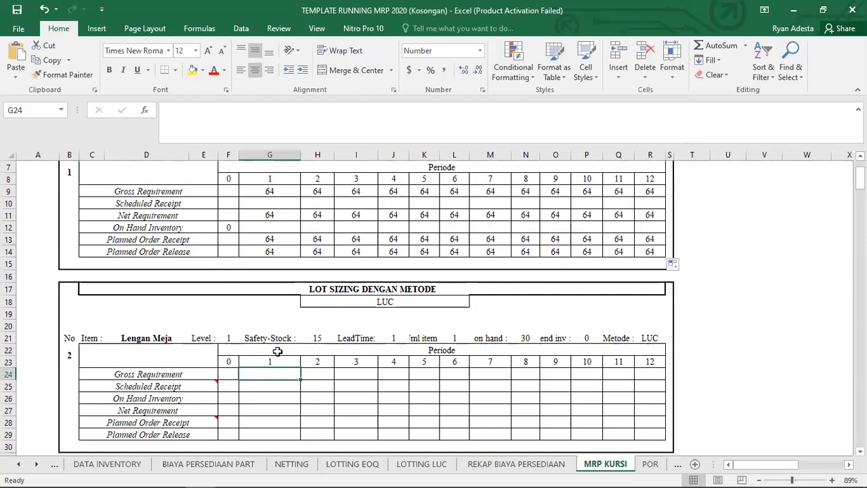
scroll(281, 339, "down", 5)
scroll(286, 335, "up", 4)
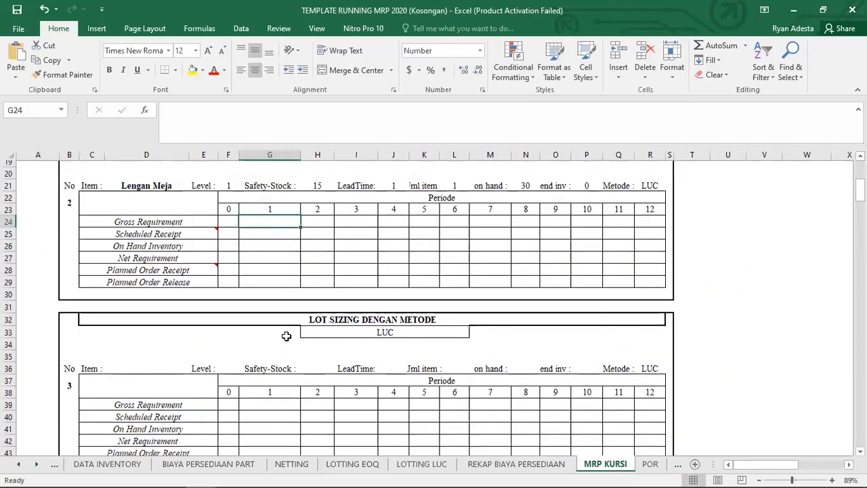
scroll(286, 336, "up", 1)
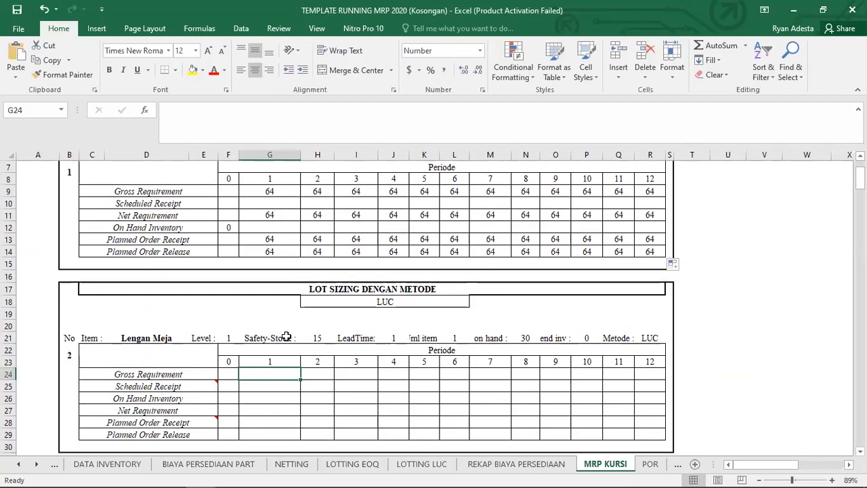
scroll(285, 337, "up", 1)
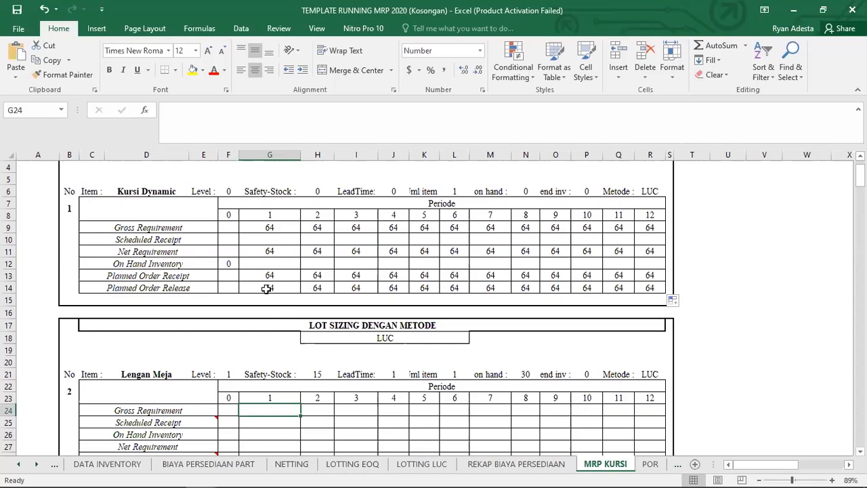
left_click_drag(265, 288, 647, 289)
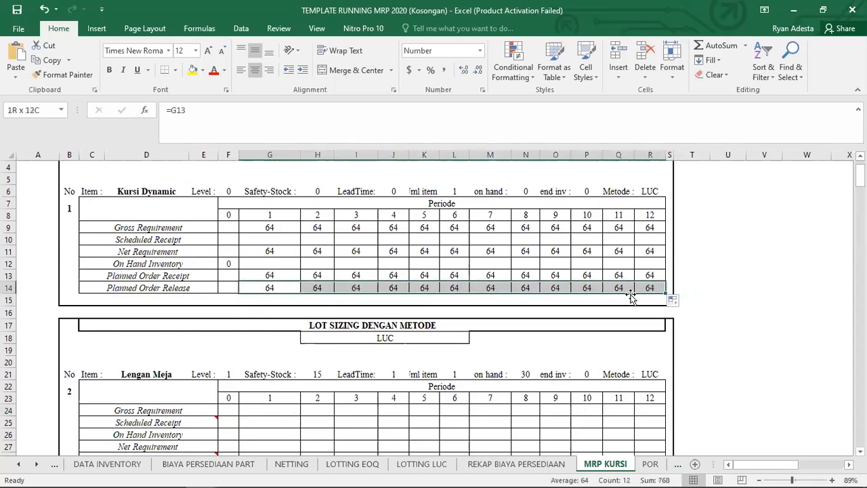
- Link the period 1 Gross Requirement of Lengan Meja in G24 to NETTING C10 and fill it across to period 12
left_click(272, 410)
scroll(281, 353, "down", 1)
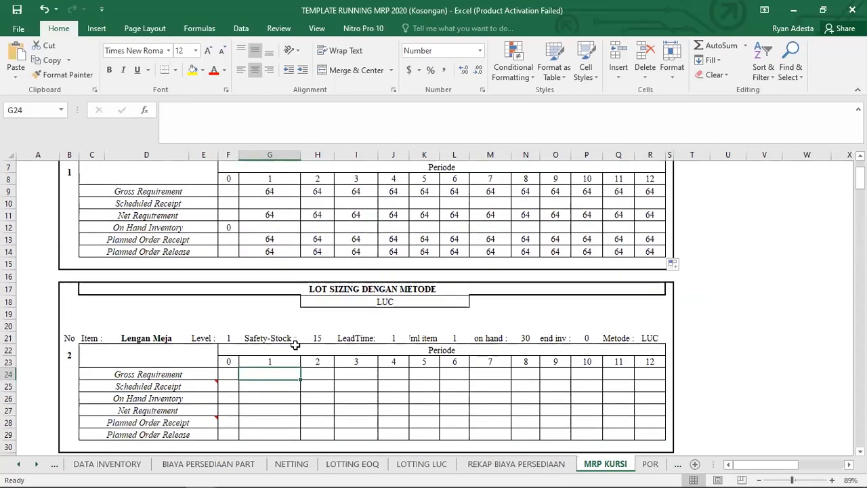
type("=")
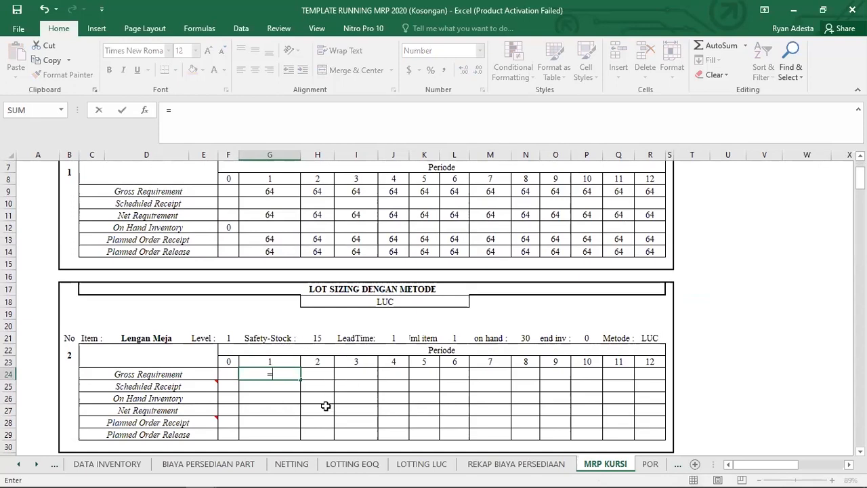
left_click(302, 466)
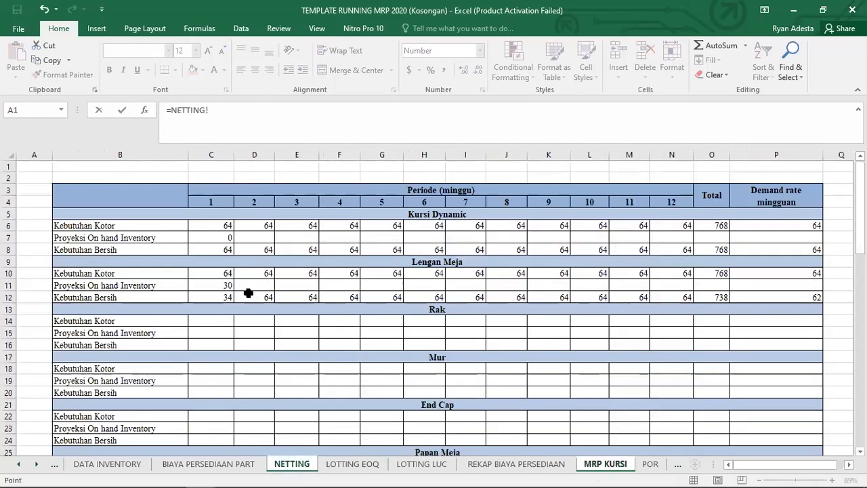
left_click(221, 298)
left_click(218, 274)
key("Return")
left_click(282, 373)
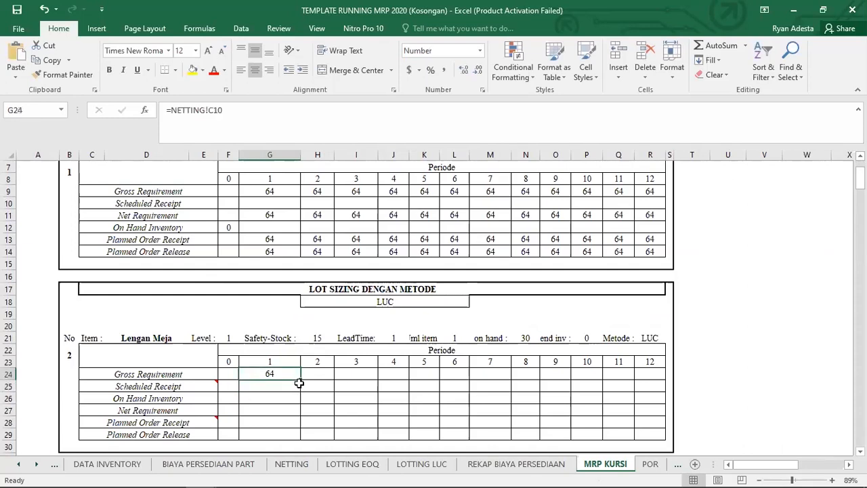
left_click_drag(301, 378, 650, 369)
scroll(291, 360, "down", 1)
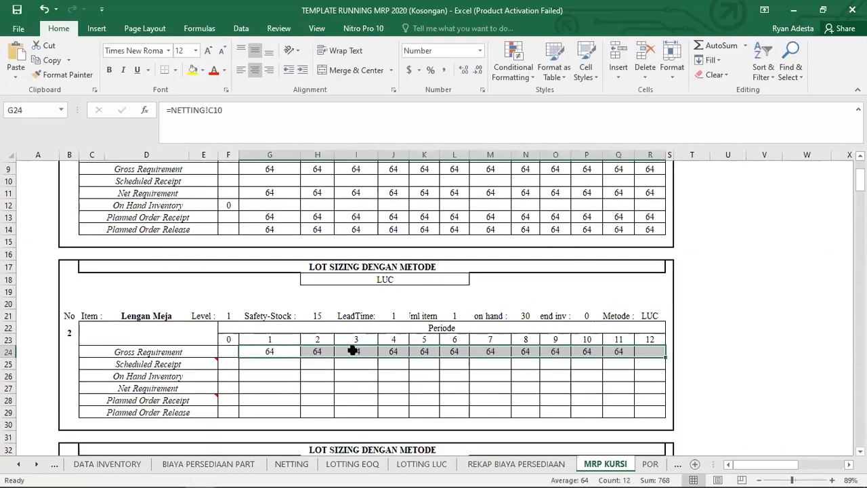
scroll(274, 369, "up", 1)
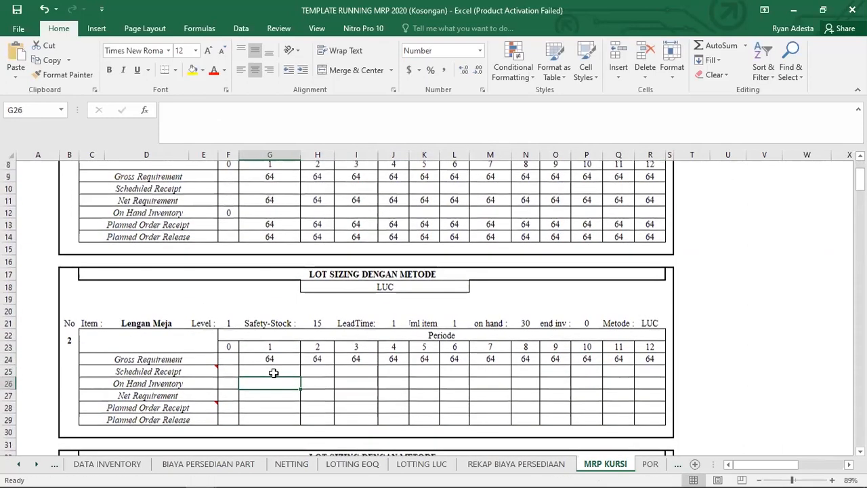
- Examine the LUC lot sizing table of Lengan Meja on the LOTTING LUC sheet
scroll(272, 373, "down", 1)
left_click(277, 376)
left_click(288, 364)
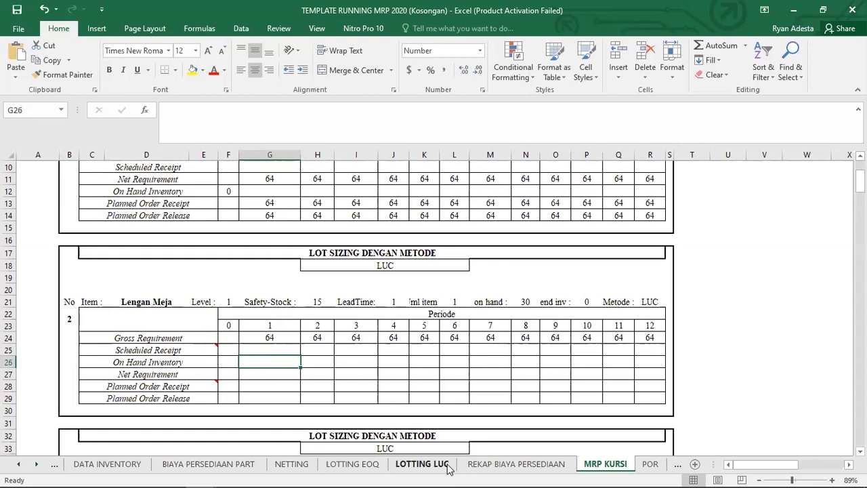
left_click(421, 464)
scroll(406, 366, "down", 4)
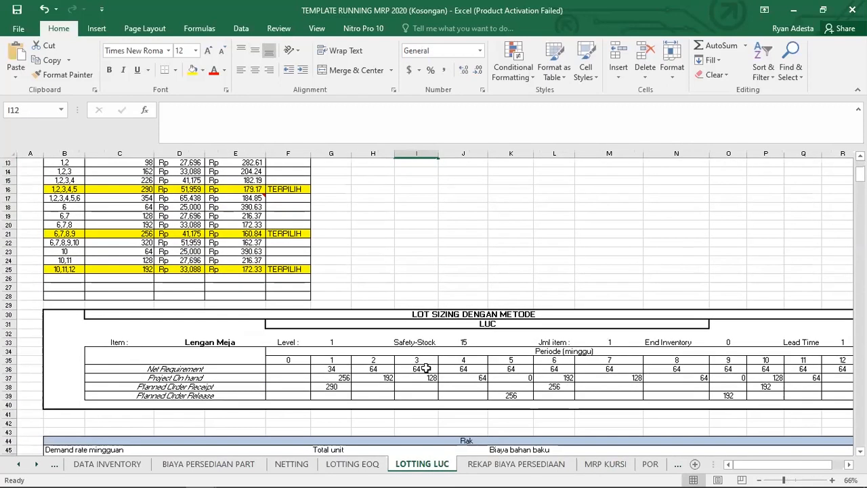
key("alt+Tab")
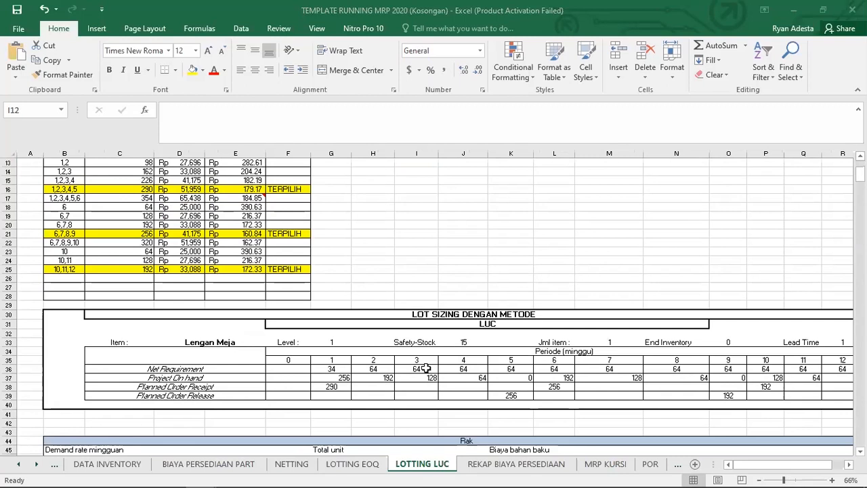
key("alt+Tab")
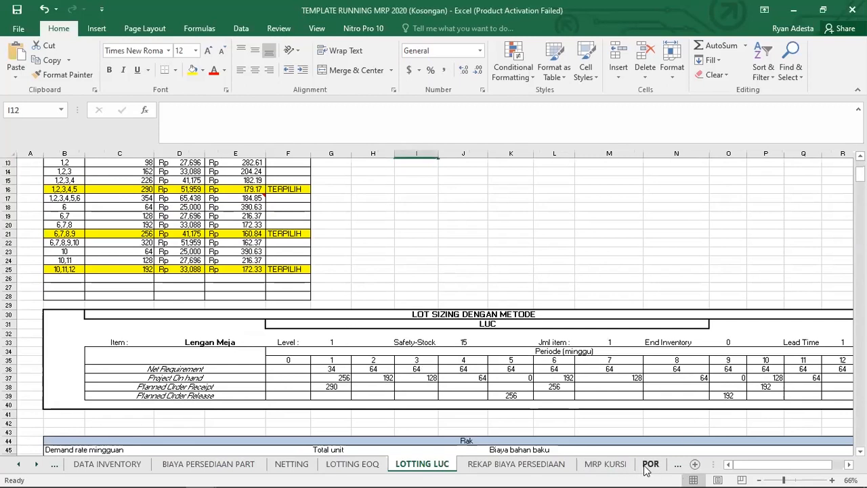
- Link the period 0 On Hand Inventory of Lengan Meja in F26 on MRP KURSI to the on hand value in N21
left_click(605, 464)
scroll(288, 344, "down", 1)
scroll(287, 342, "up", 2)
scroll(276, 340, "down", 1)
left_click(237, 362)
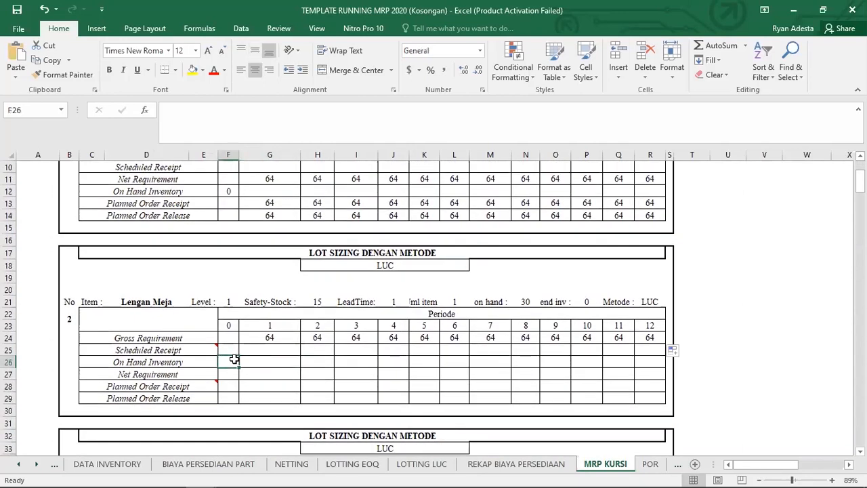
type("=")
left_click(525, 304)
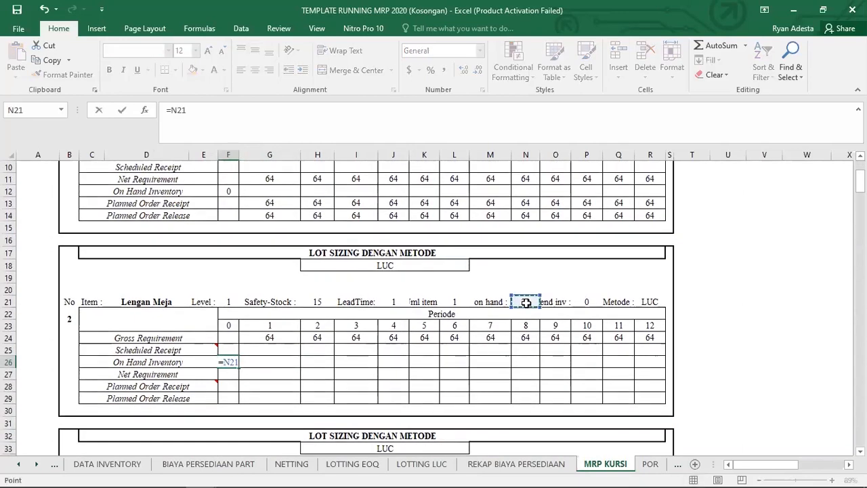
key("Return")
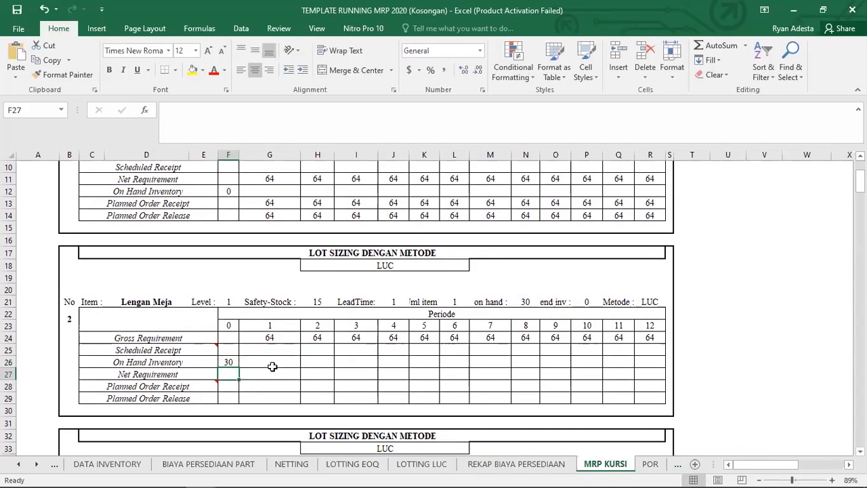
- Compare the Lengan Meja table on MRP KURSI with its LUC lot sizing table on LOTTING LUC
key("alt+Tab")
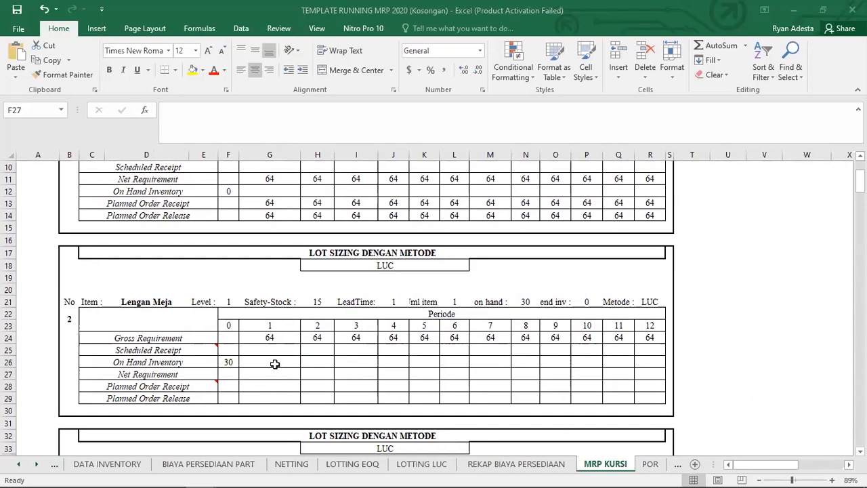
key("alt+Tab")
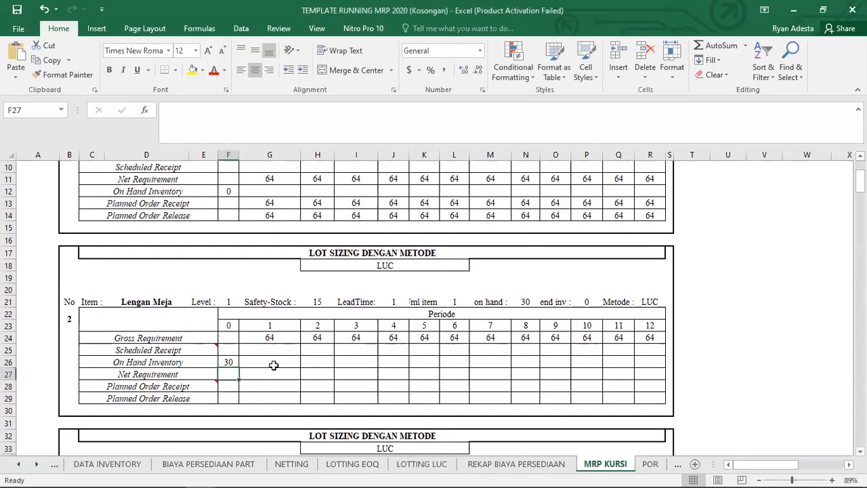
left_click(273, 366)
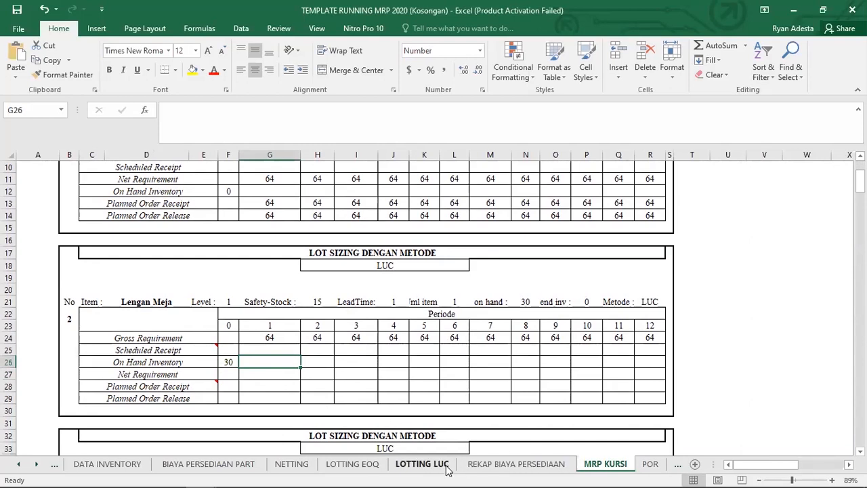
left_click(422, 464)
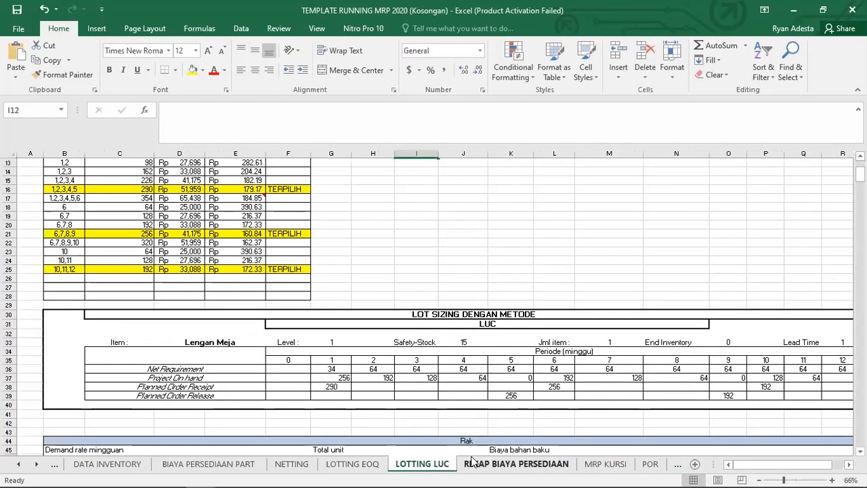
left_click(605, 464)
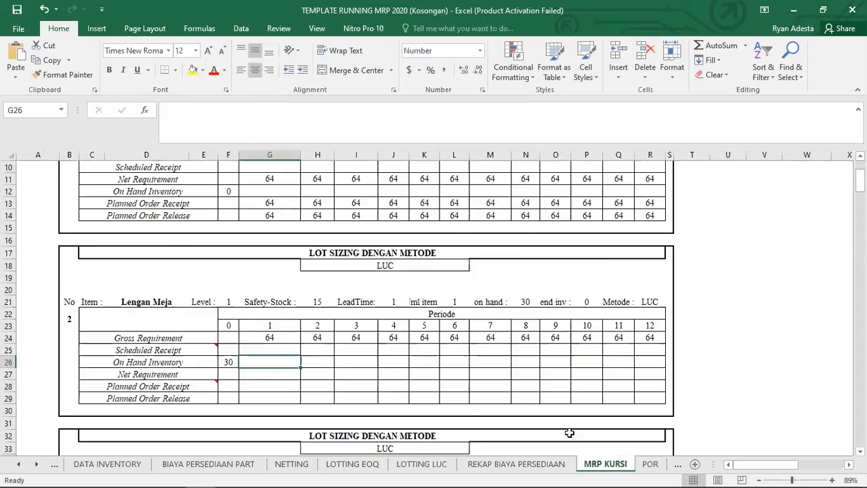
scroll(356, 369, "up", 1)
scroll(355, 369, "down", 1)
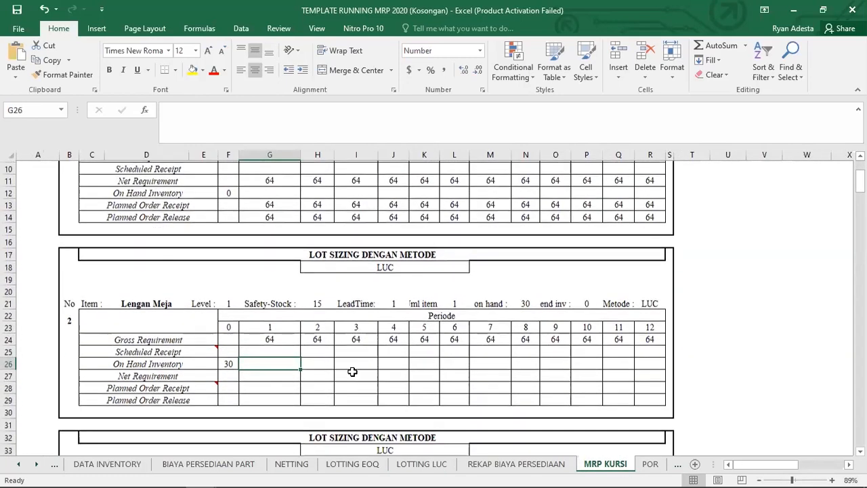
scroll(354, 371, "up", 1)
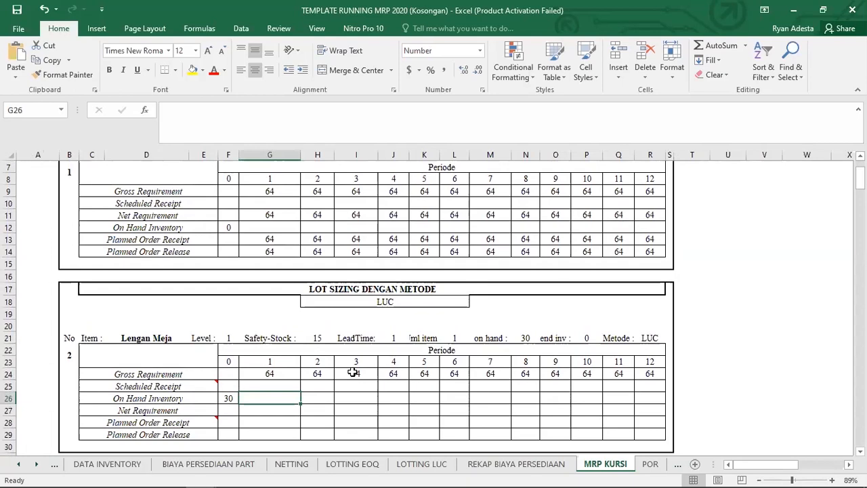
scroll(353, 372, "down", 4)
scroll(351, 373, "up", 2)
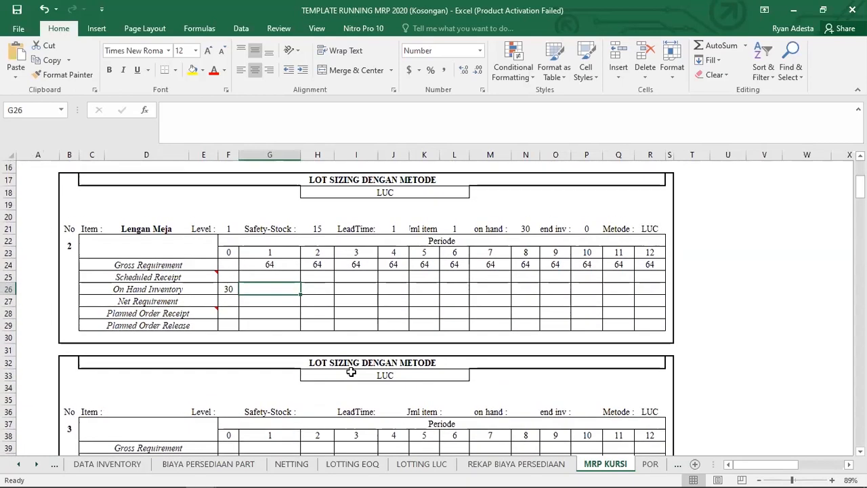
- Link the period 1 On Hand Inventory of Lengan Meja in G26 to LOTTING LUC G37 and fill it across to period 12
type("='LOTTING LUC'!")
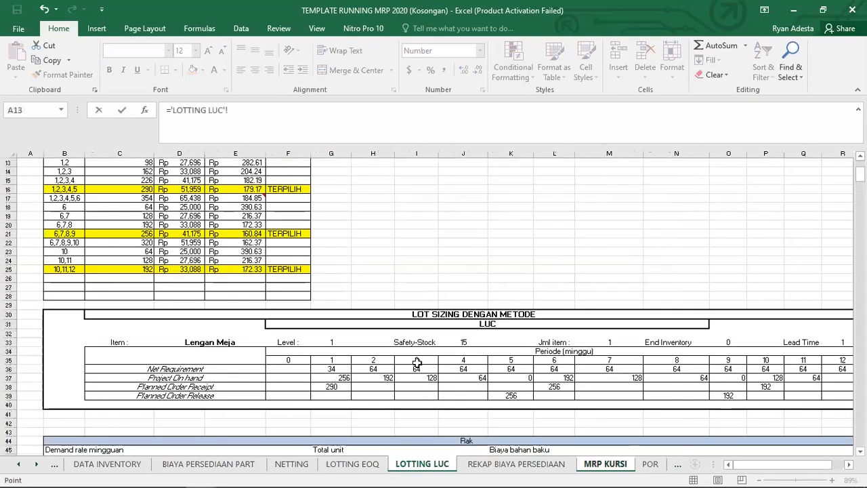
left_click(437, 464)
left_click(339, 374)
key("Return")
left_click(274, 327)
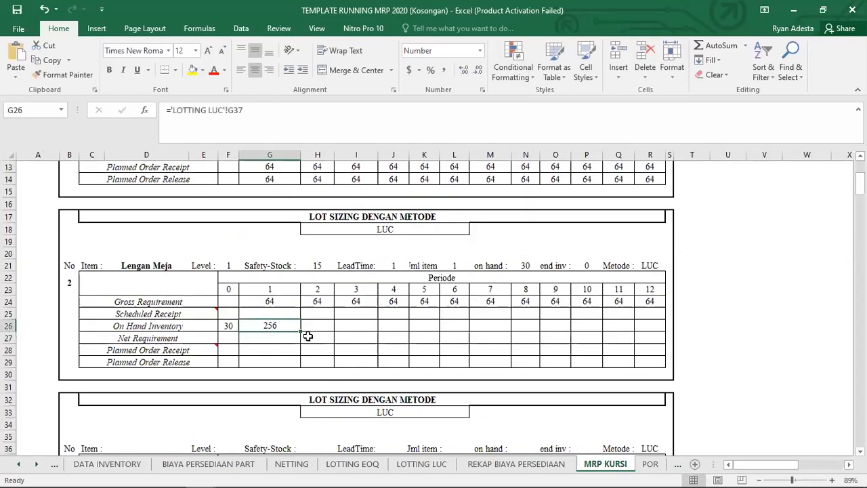
left_click_drag(303, 329, 667, 318)
- Link the period 1 Net Requirement of Lengan Meja in G27 to LOTTING LUC G36 and fill it across to period 12
left_click(279, 338)
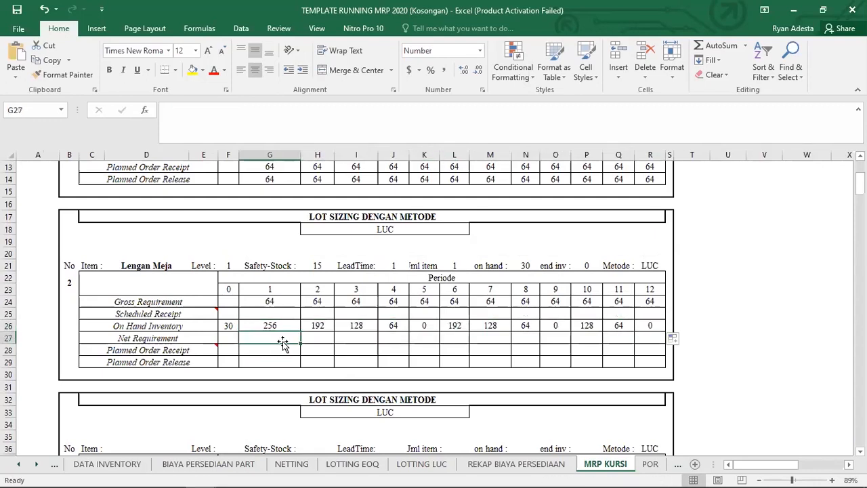
type("=")
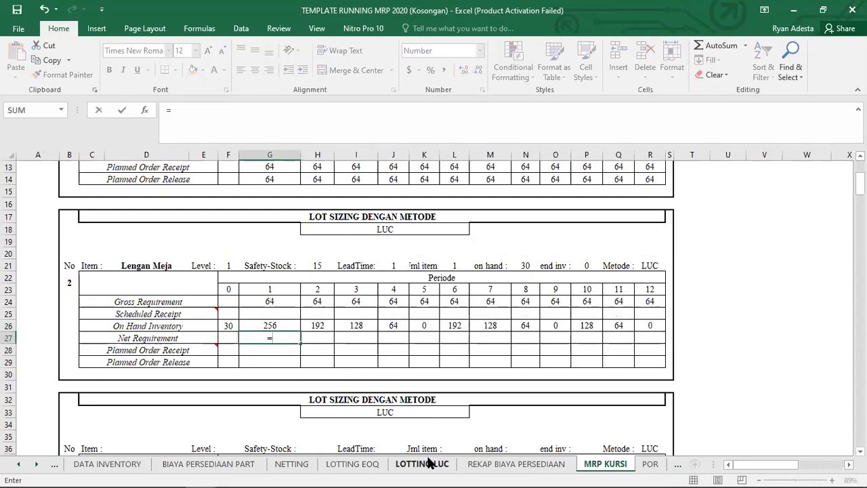
left_click(427, 463)
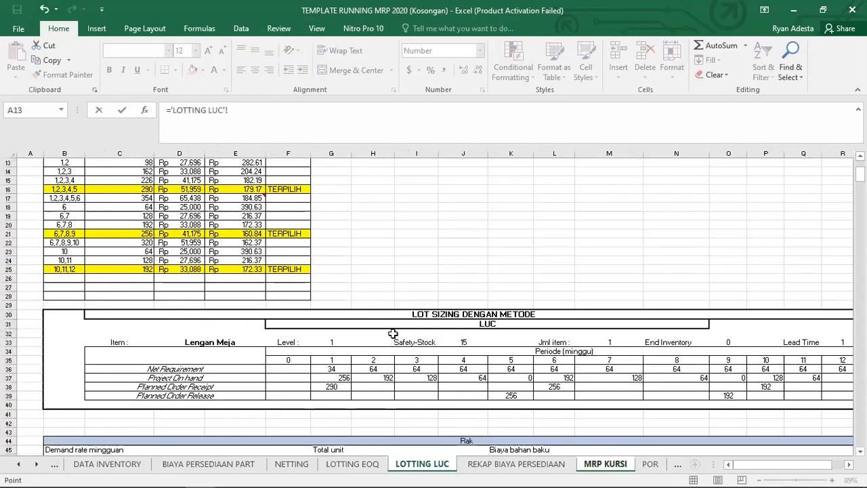
scroll(391, 335, "down", 1)
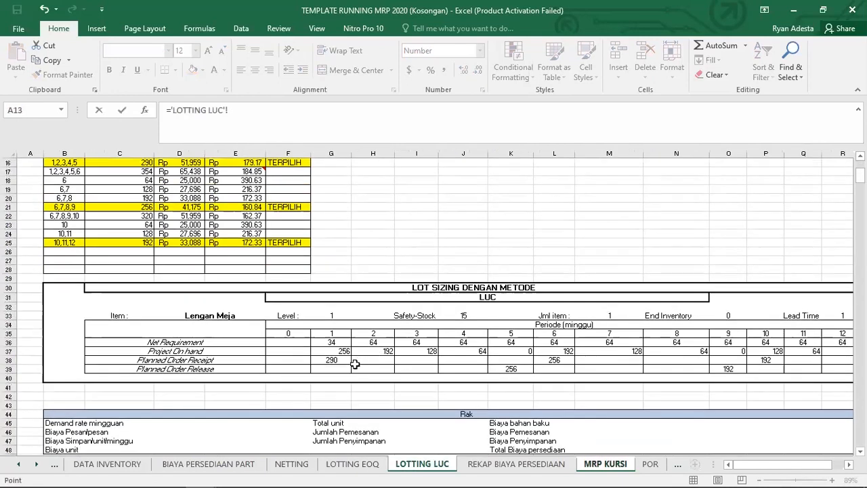
left_click(331, 342)
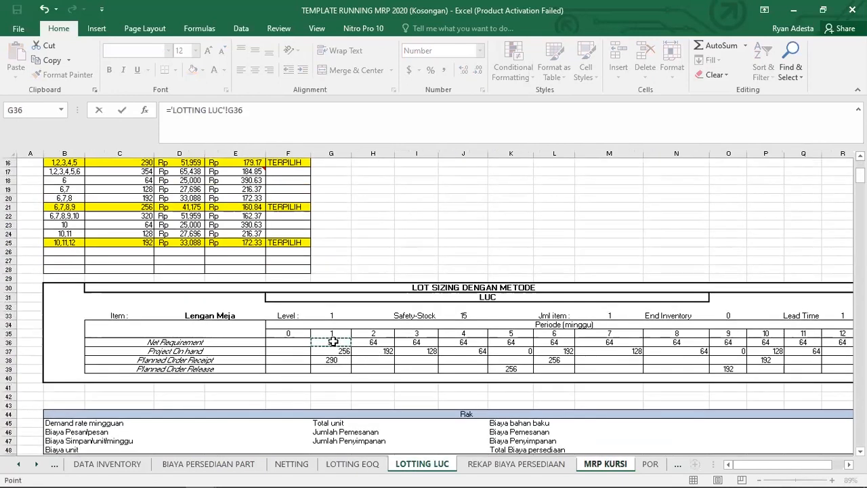
key("Return")
left_click(286, 338)
left_click_drag(300, 343, 650, 342)
- Link the period 1 Planned Order Receipt of Lengan Meja in G28 to LOTTING LUC G38 and fill it across to period 12
left_click(262, 350)
type("=")
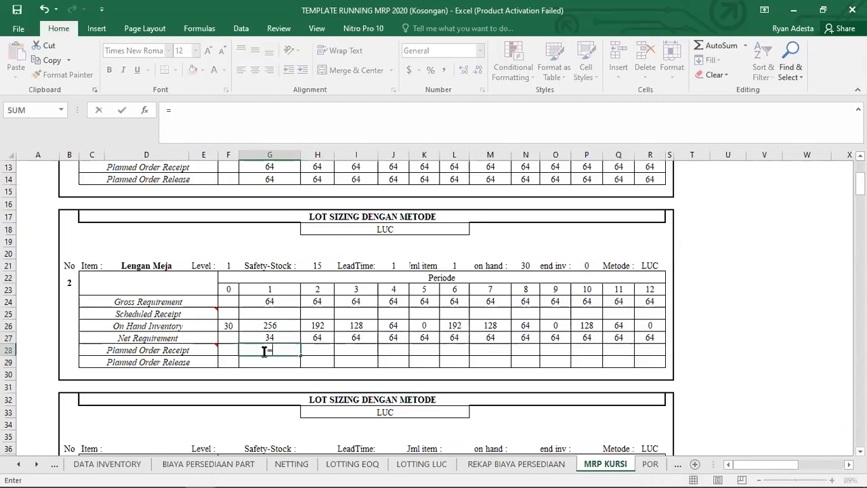
left_click(421, 464)
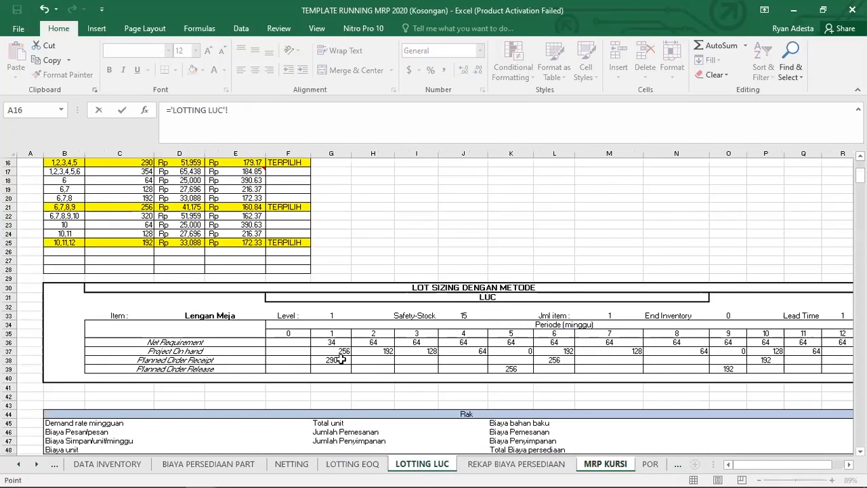
left_click(332, 362)
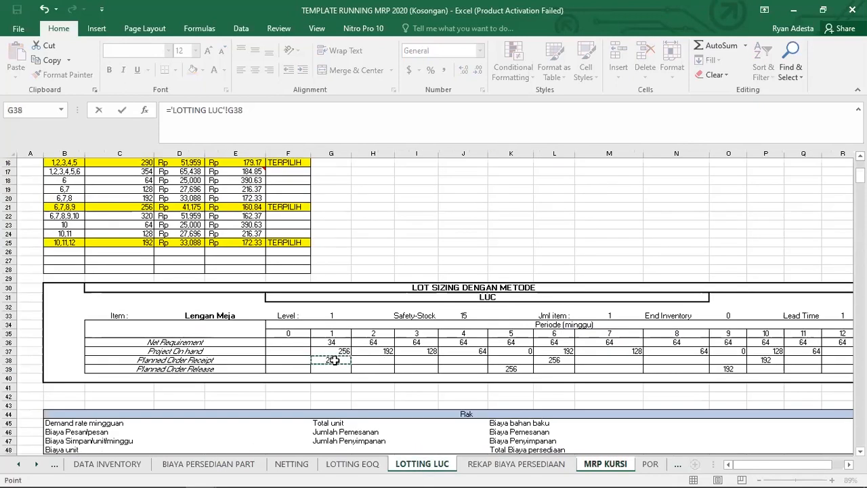
key("Return")
left_click_drag(310, 353, 654, 352)
- Link the period 1 Planned Order Release of Lengan Meja in G29 to LOTTING LUC G39 and fill it across to period 12
left_click(271, 362)
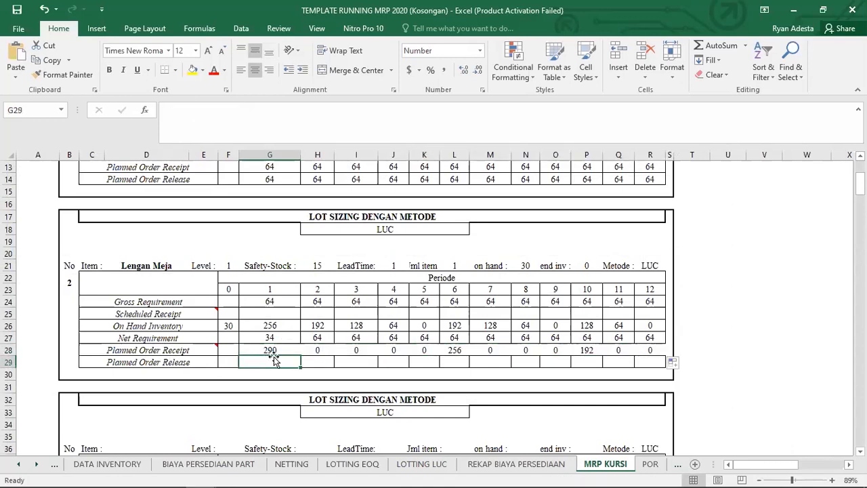
type("=")
left_click(404, 465)
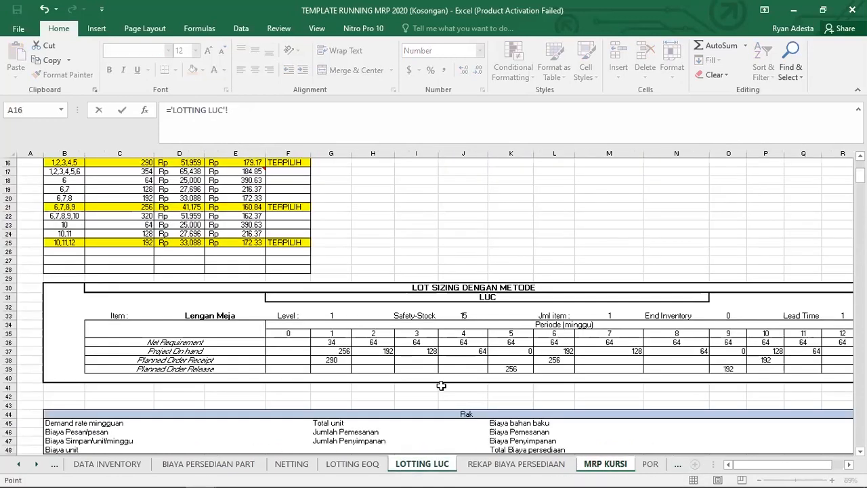
left_click(338, 368)
key("Return")
left_click(284, 362)
left_click_drag(300, 368, 668, 376)
- Apply all borders to the Planned Order Receipt row of Lengan Meja for periods 1 to 12
left_click(413, 336)
left_click_drag(274, 348, 654, 350)
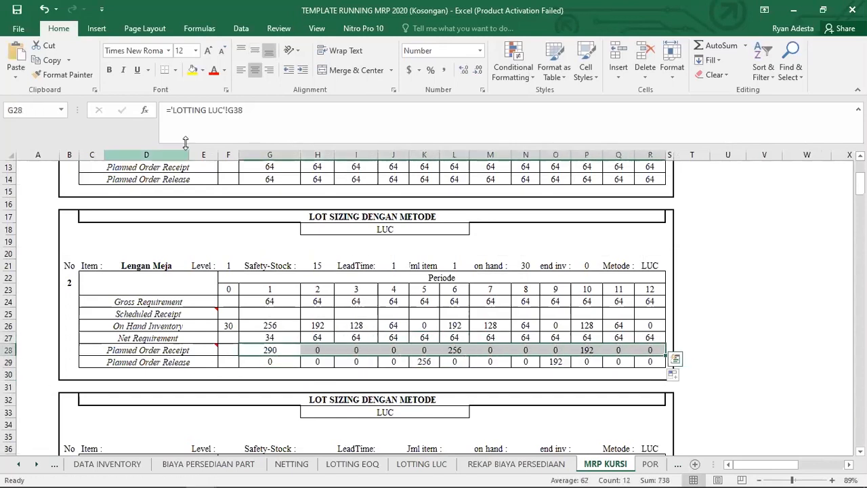
left_click(174, 69)
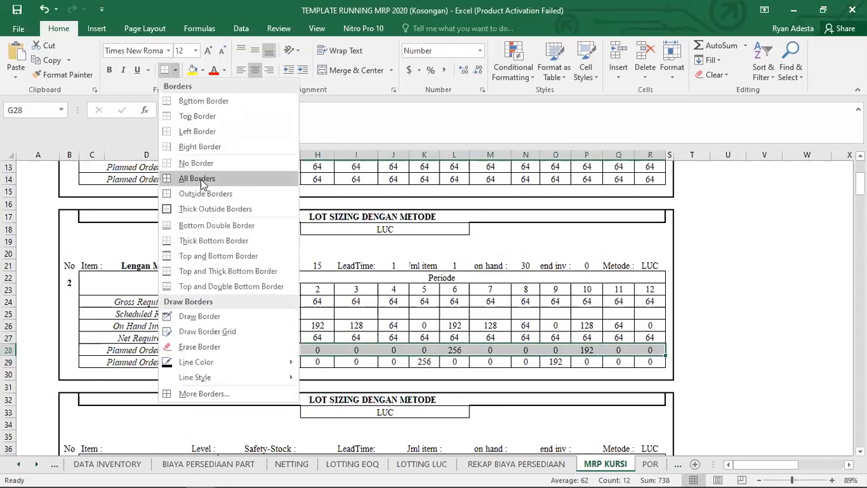
left_click(196, 178)
left_click(424, 301)
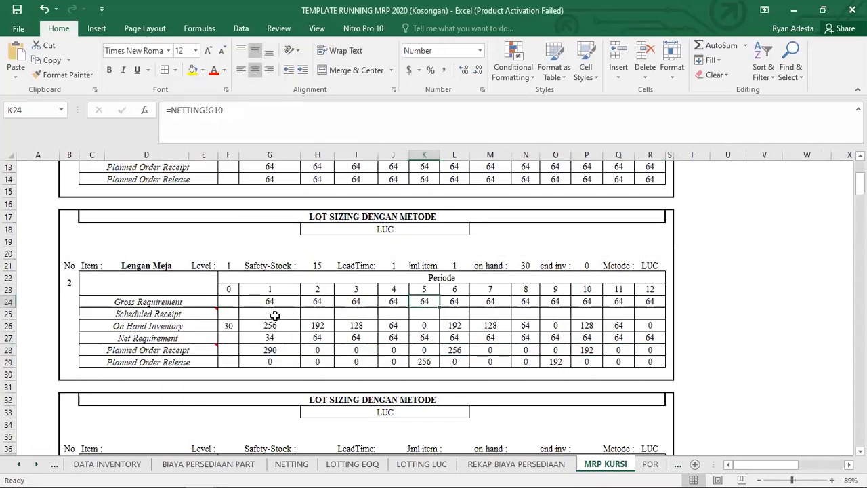
- Check the Lengan Meja orders on LOTTING LUC and clear the period 1 Planned Order Receipt in G28 on MRP KURSI
left_click(424, 464)
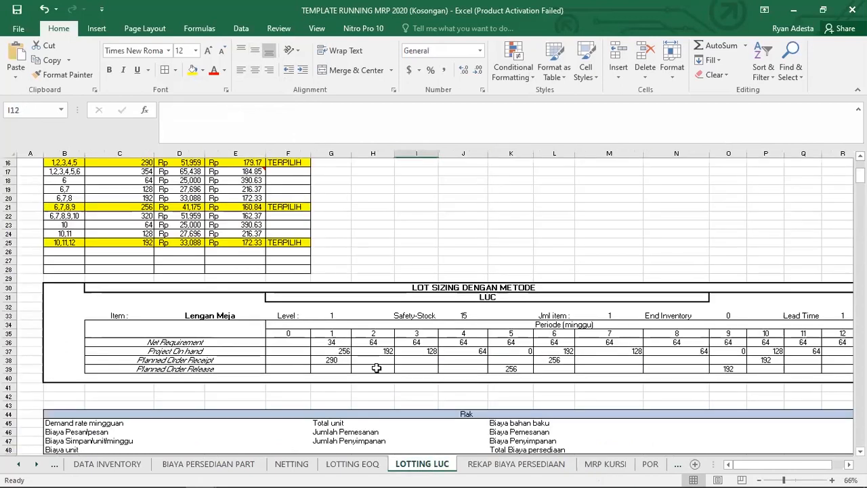
left_click(584, 464)
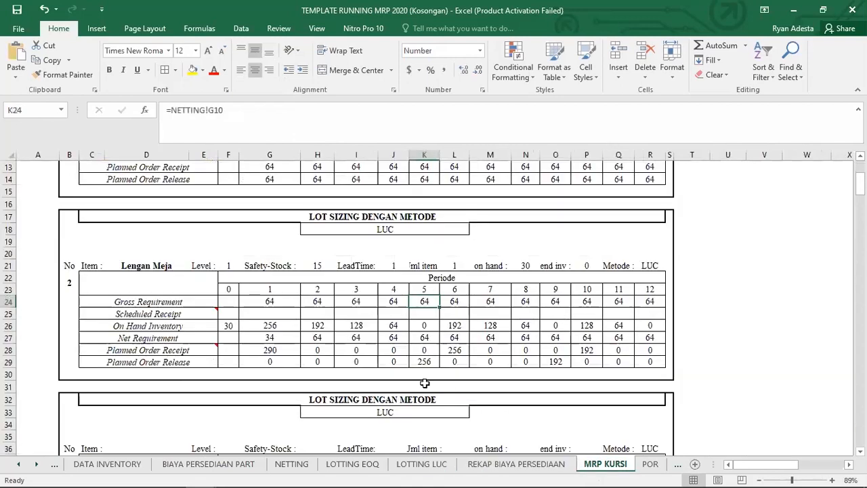
left_click(274, 350)
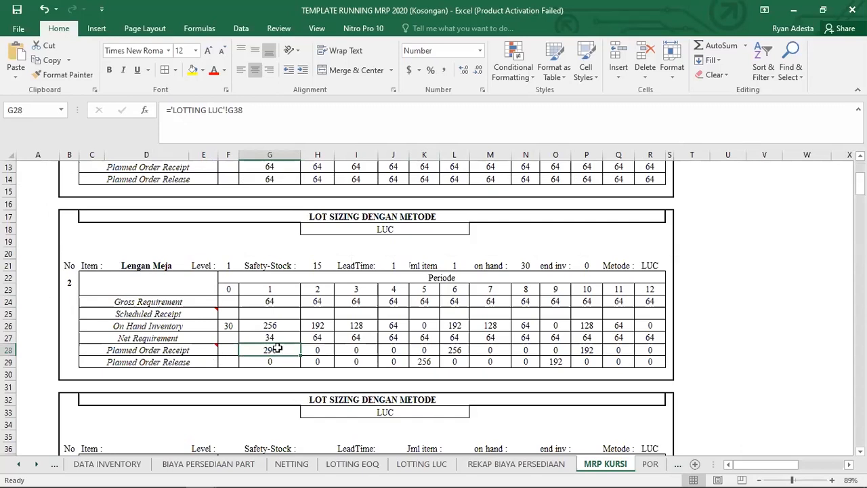
left_click_drag(279, 349, 284, 359)
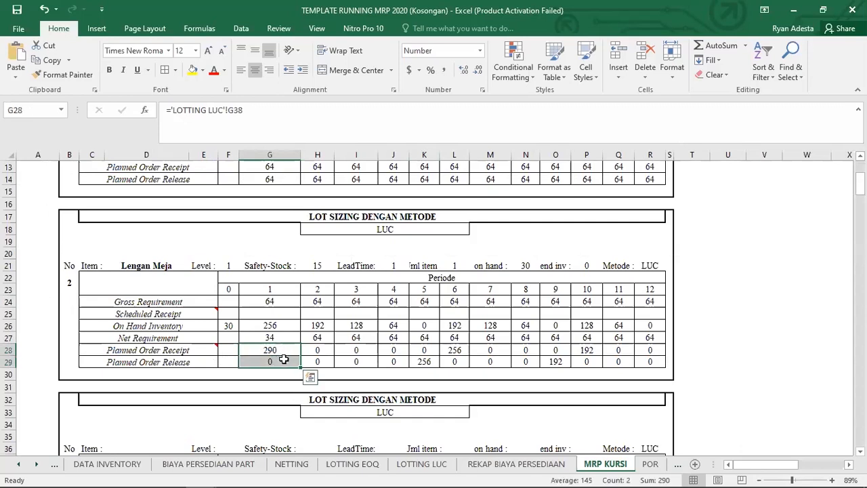
left_click(268, 348)
key("Delete")
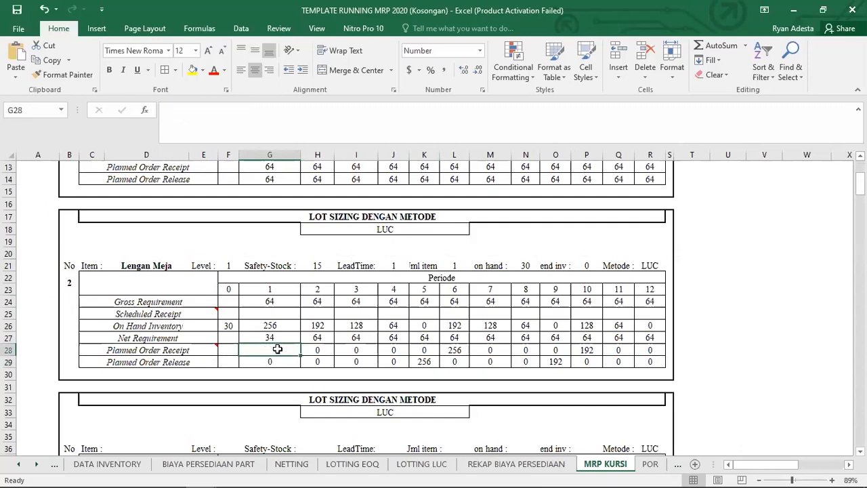
- Link the period 1 Scheduled Receipt of Lengan Meja in G25 to the Planned Order Receipt in LOTTING LUC G38
left_click(270, 313)
type("=")
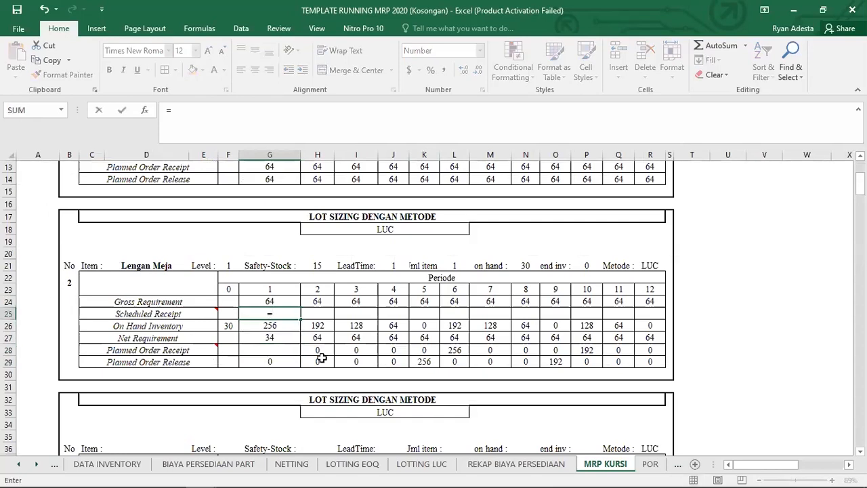
left_click(432, 465)
left_click(334, 356)
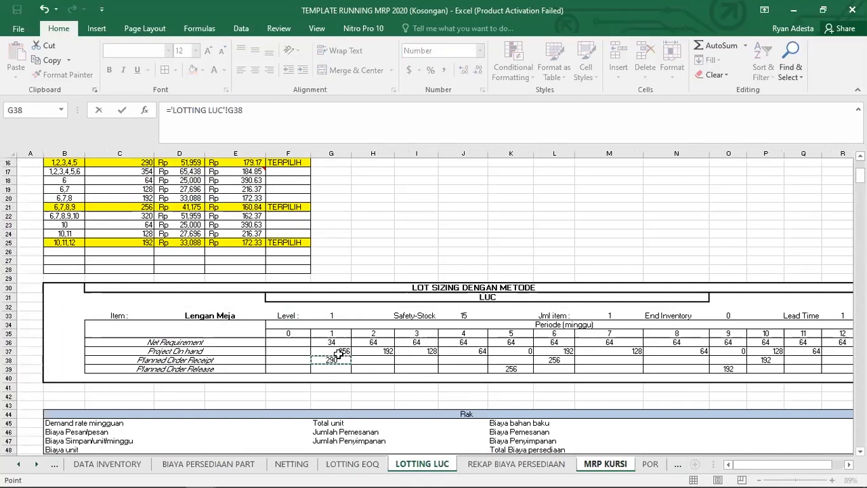
key("Tab")
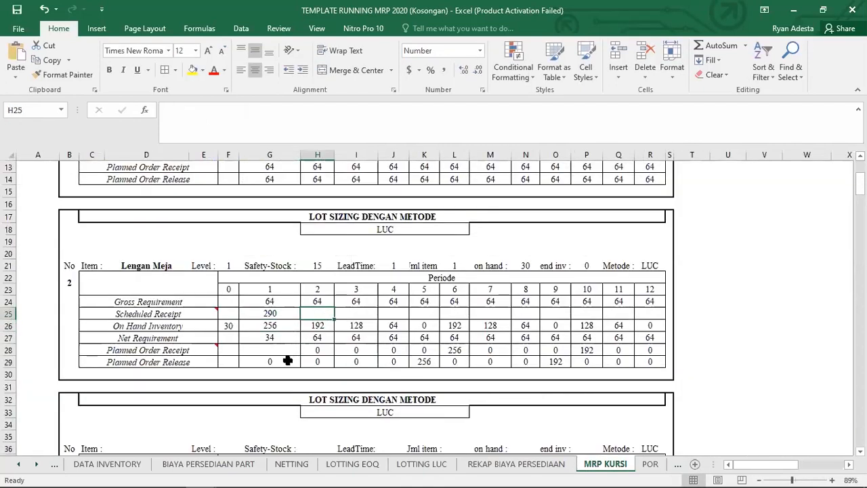
- Clear the zero entries from the Planned Order Receipt and Planned Order Release rows of Lengan Meja
left_click_drag(284, 351, 386, 355)
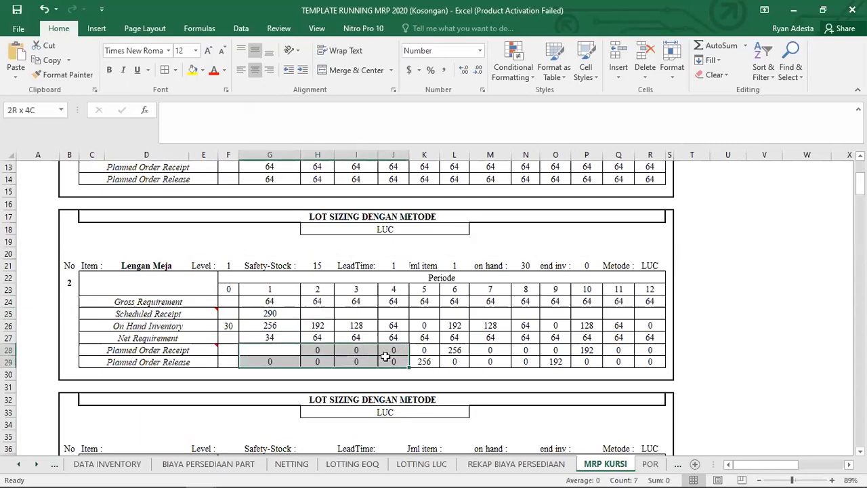
left_click(424, 351)
key("Delete")
left_click_drag(451, 362, 640, 349)
key("Delete")
key("Delete")
key("Delete")
key("Delete")
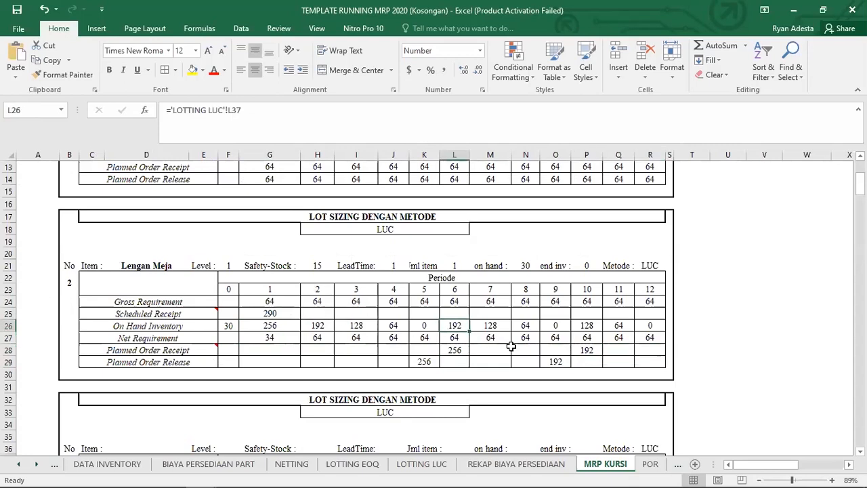
- Review the Kursi Dynamic and Lengan Meja tables and the blank third item table on MRP KURSI
left_click(682, 273)
scroll(296, 310, "down", 1)
scroll(296, 311, "down", 10)
scroll(298, 312, "up", 7)
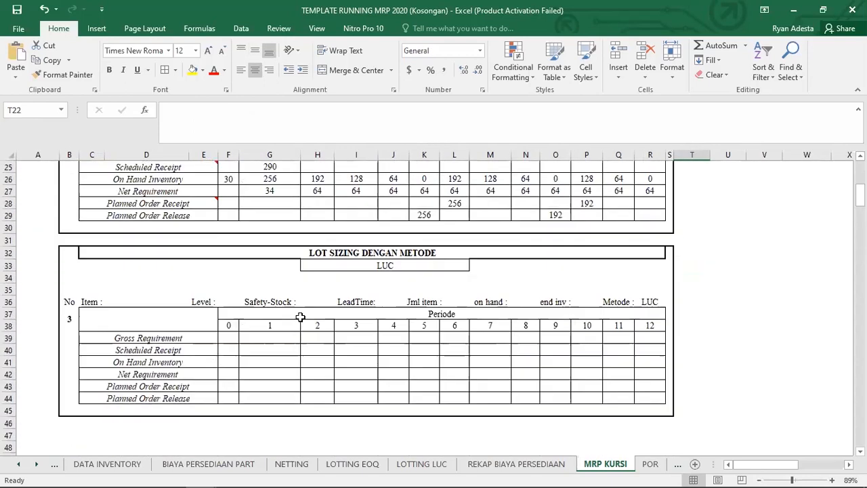
scroll(301, 317, "up", 8)
scroll(300, 311, "down", 5)
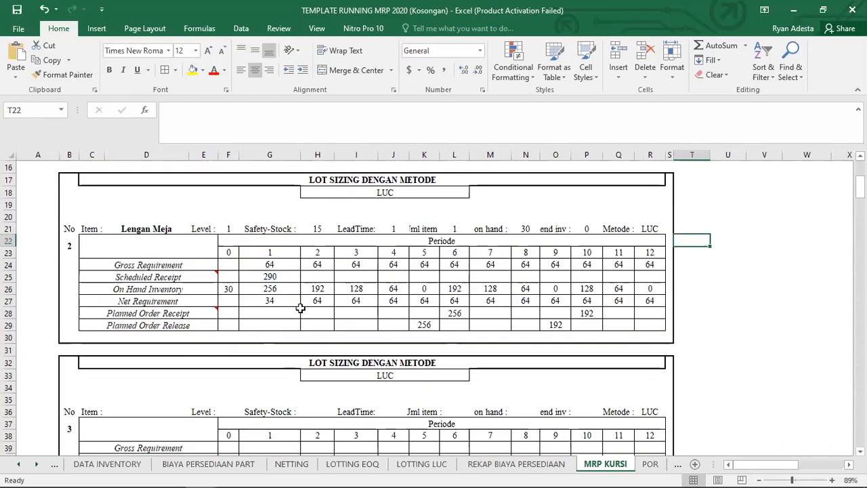
scroll(79, 294, "down", 1)
scroll(80, 294, "down", 2)
scroll(73, 347, "up", 7)
scroll(160, 330, "down", 2)
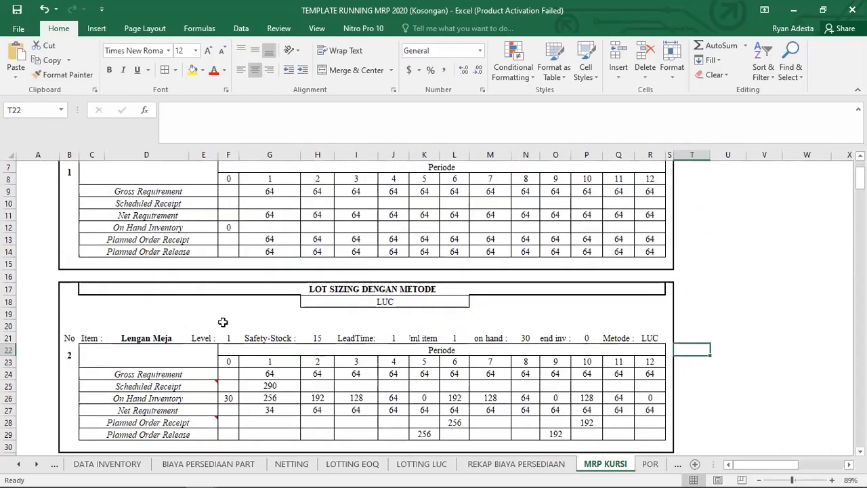
left_click(692, 304)
scroll(532, 366, "up", 2)
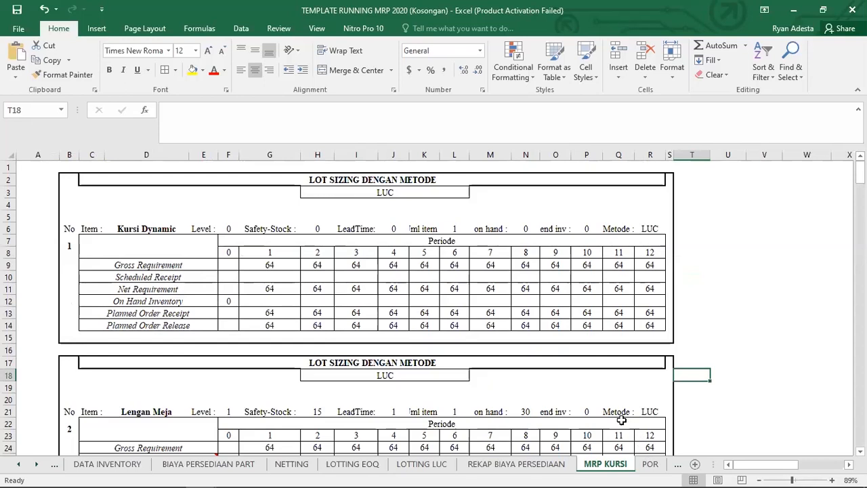
- Clear the existing planned order releases of Kursi Dynamic and Lengan Meja for periods 1 to 12 on the POR sheet
left_click(652, 464)
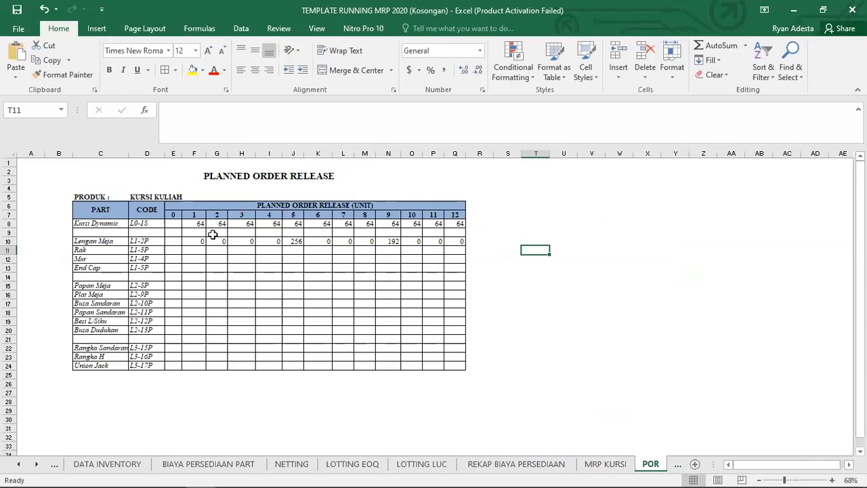
left_click(203, 224)
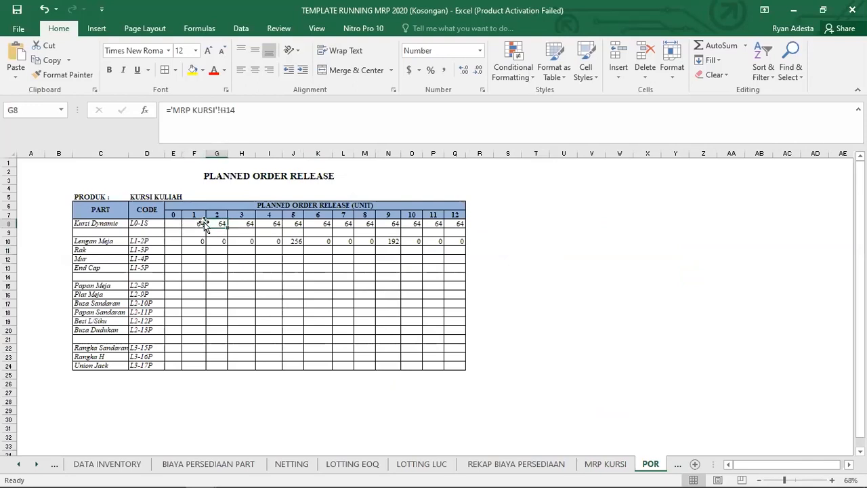
left_click(595, 464)
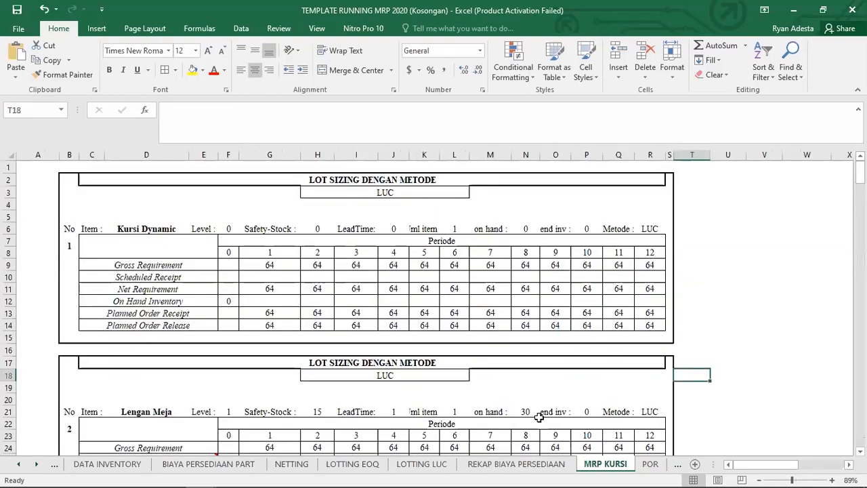
left_click(651, 464)
left_click_drag(192, 223, 466, 240)
key("Delete")
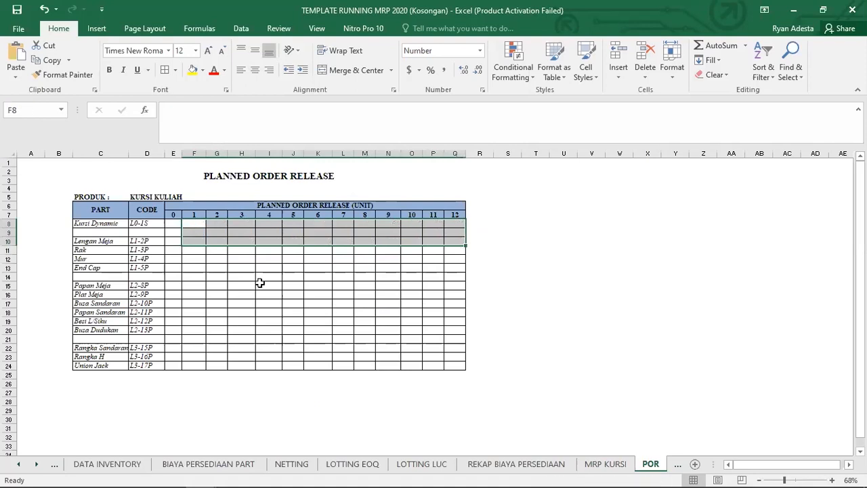
- Try to link the period 1 release of Kursi Dynamic in POR F8 to the whole range MRP KURSI G14:R14
left_click(196, 226)
type("=")
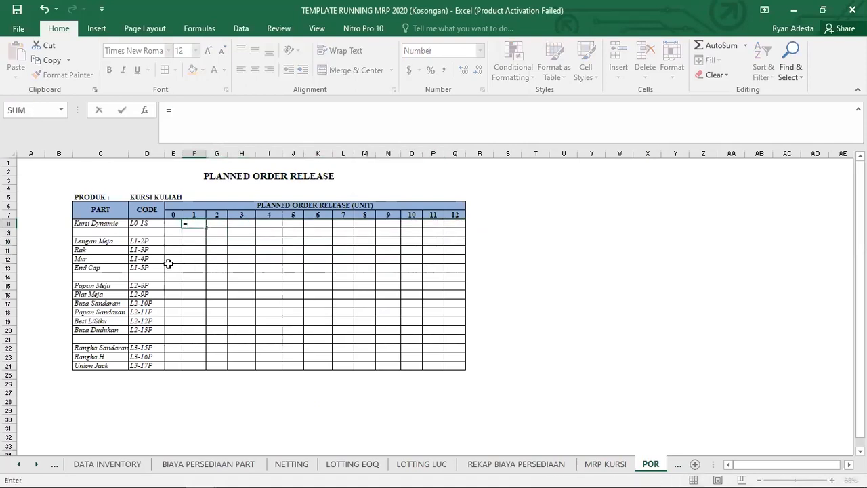
left_click(609, 464)
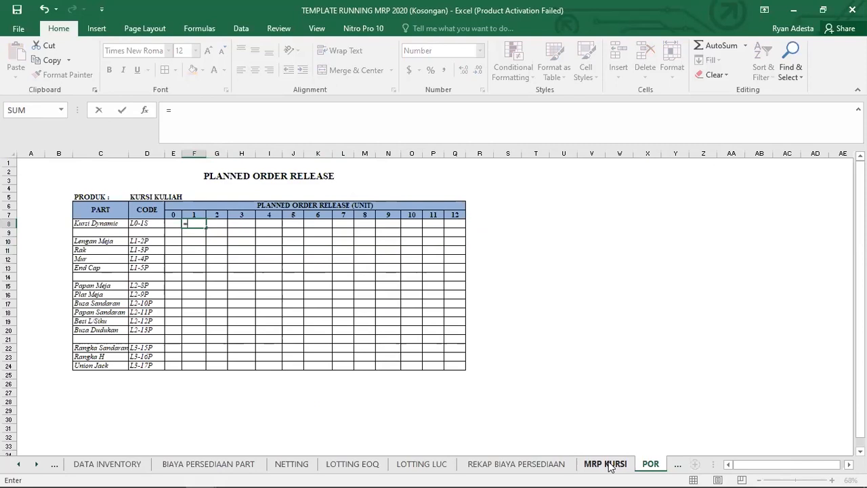
left_click(275, 328)
left_click(651, 325, "shift")
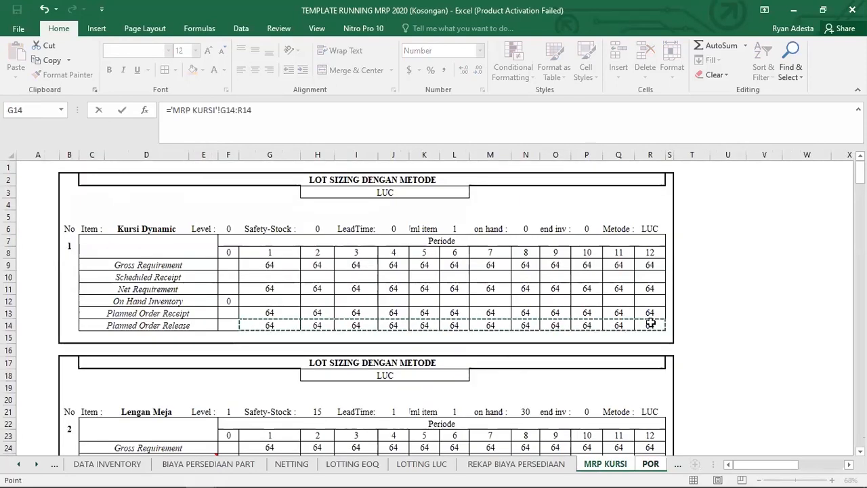
key("Return")
- Link the period 1 release of Kursi Dynamic in POR F8 to MRP KURSI G14 and fill it across to period 12
left_click(203, 224)
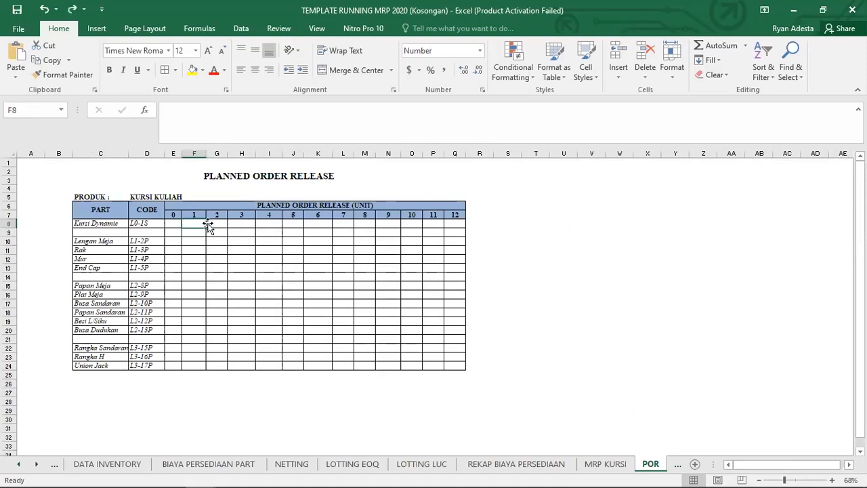
type("=")
left_click(605, 464)
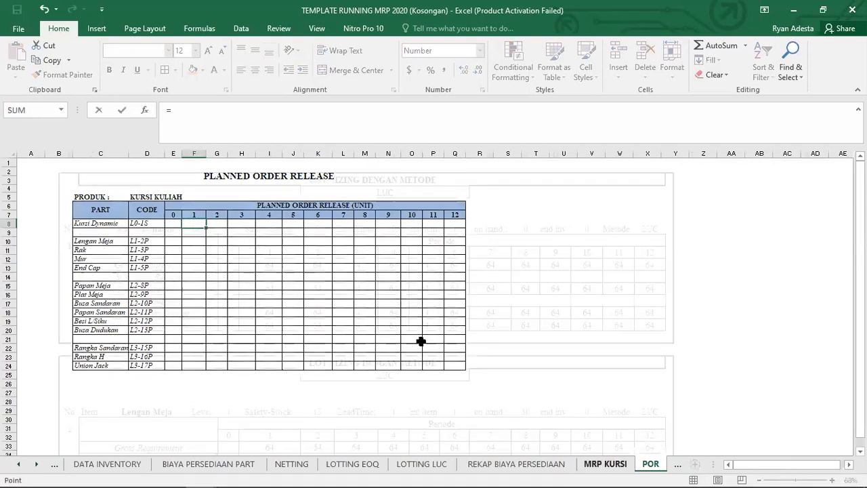
left_click(271, 326)
key("Return")
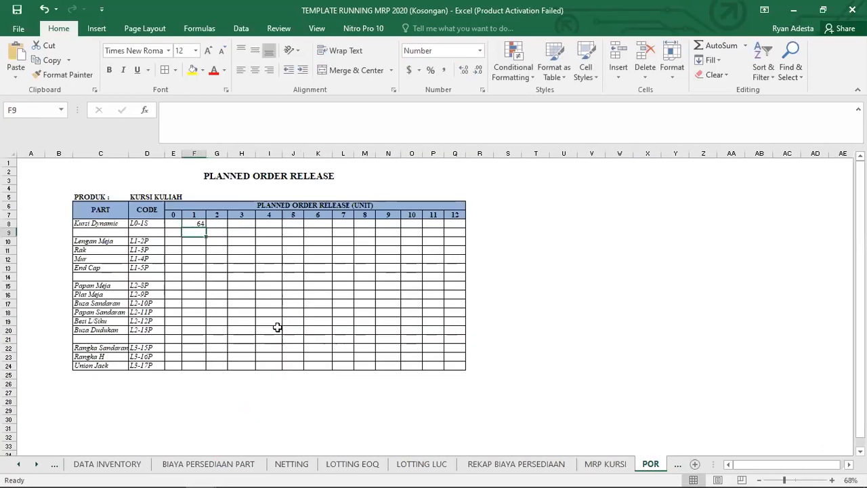
left_click(195, 224)
left_click_drag(207, 228, 466, 226)
- Link the period 1 release of Lengan Meja in POR F10 to MRP KURSI G29 and fill it across to period 12
left_click(191, 242)
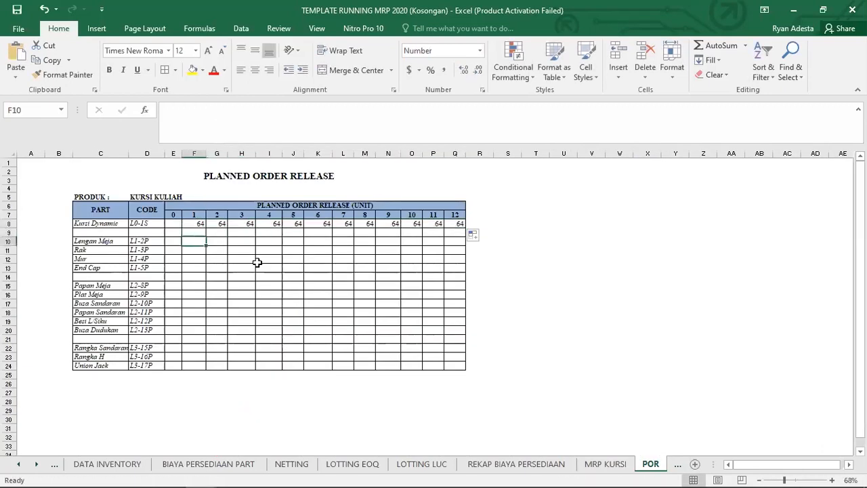
type("=")
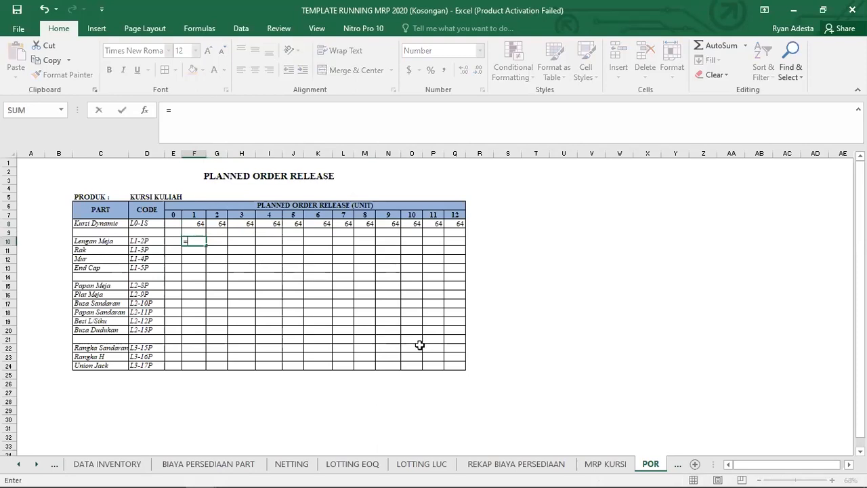
left_click(589, 465)
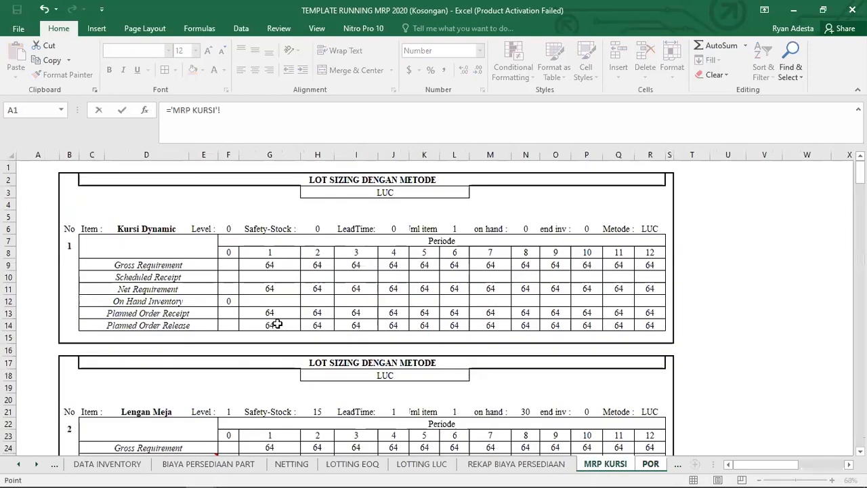
scroll(276, 324, "down", 1)
scroll(275, 325, "down", 4)
left_click(274, 362)
key("Return")
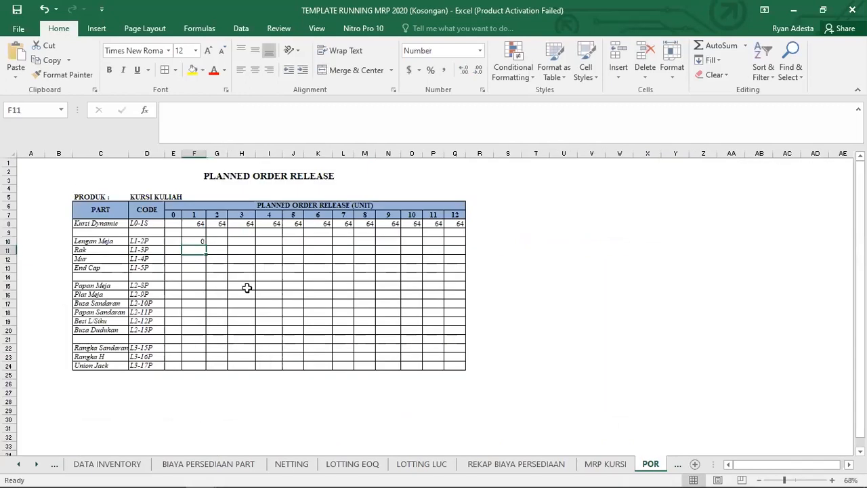
left_click(195, 242)
left_click_drag(205, 244, 460, 242)
left_click(545, 258)
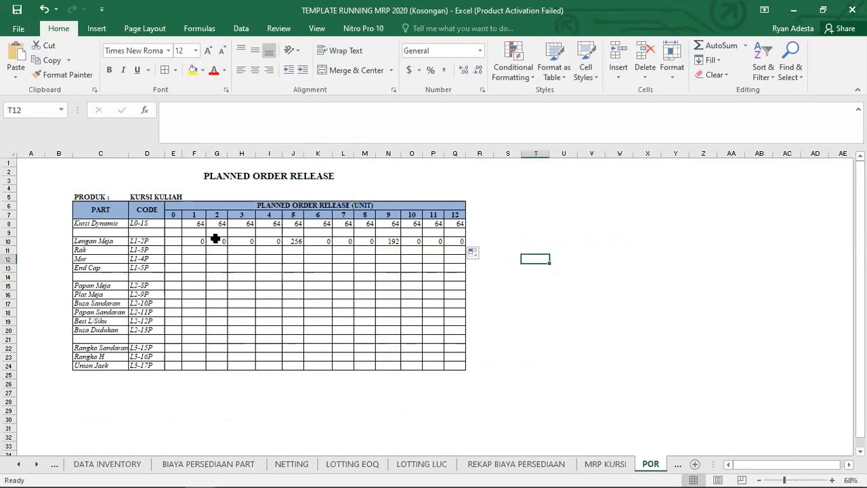
- Compare the Lengan Meja planned order releases on POR with its table on MRP KURSI
left_click_drag(201, 241, 263, 240)
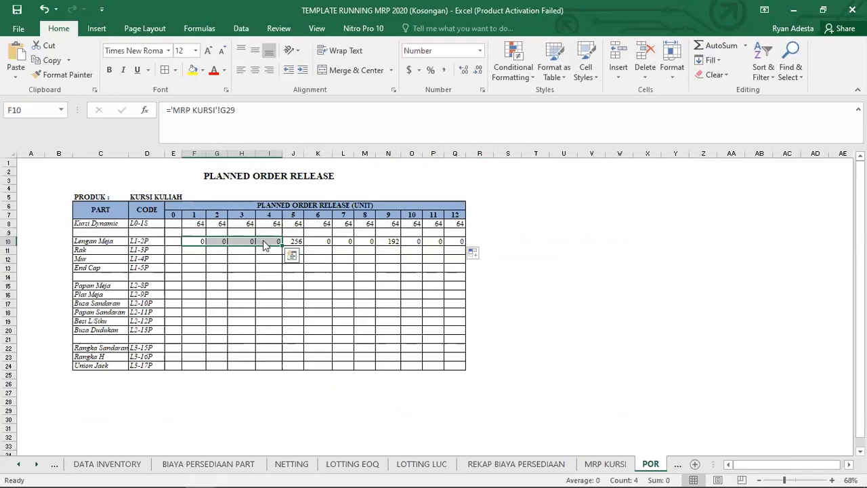
key("alt+Tab")
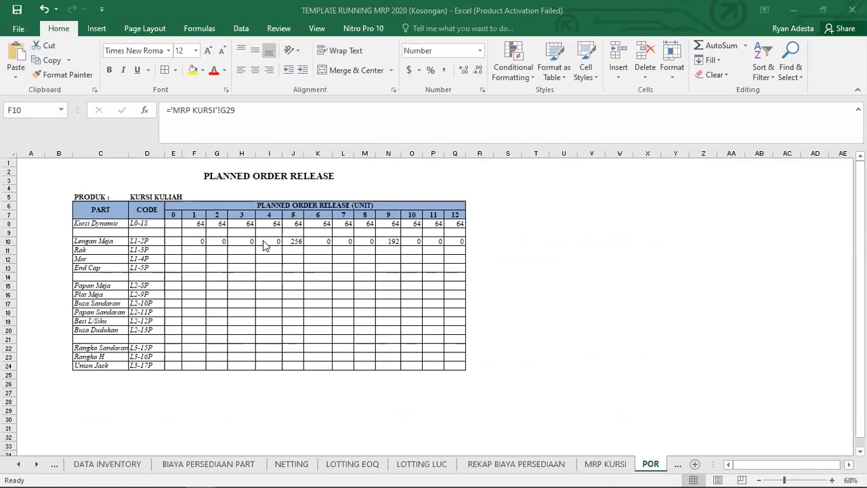
left_click(507, 338)
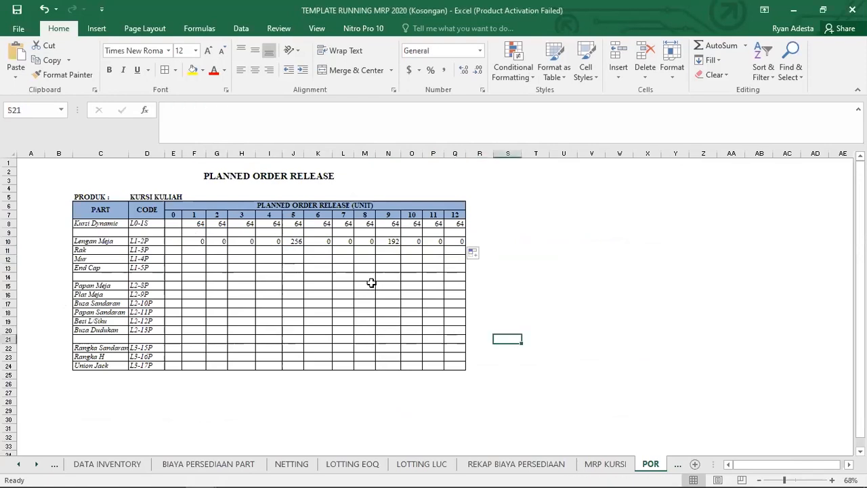
left_click(605, 463)
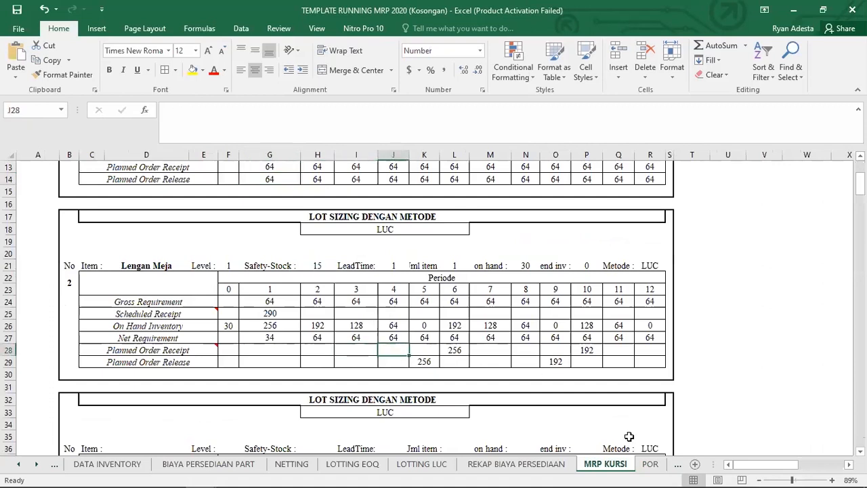
left_click(650, 463)
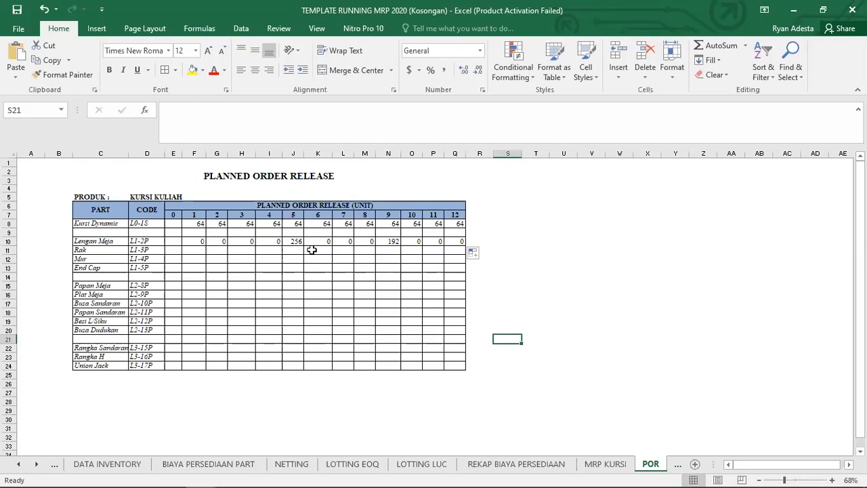
left_click(316, 275)
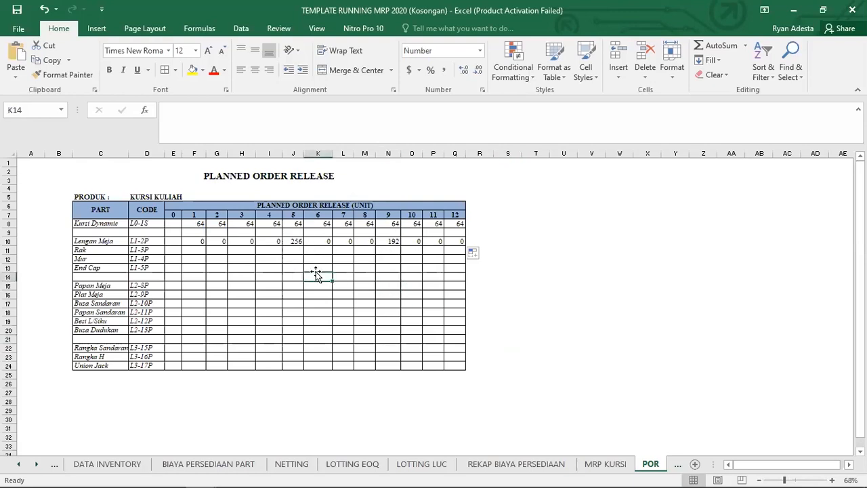